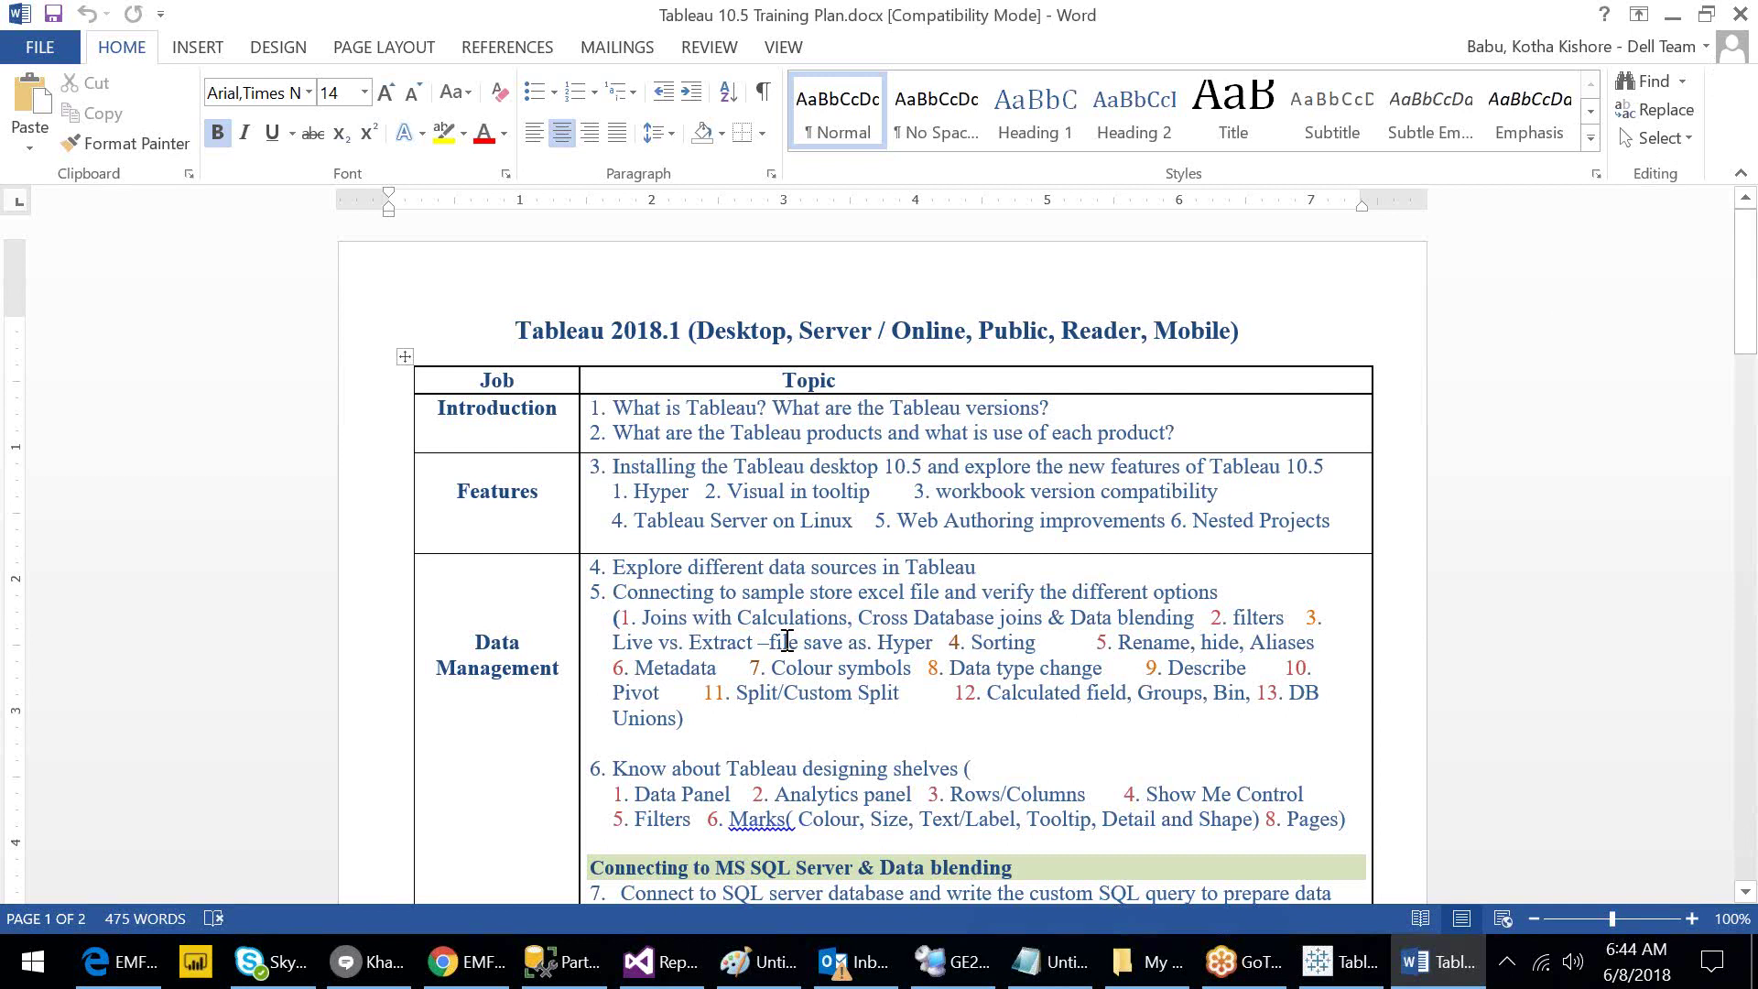
Switch to Tableau and open the data source page for Orders (Sample - Superstore).
{"action": "left_click", "coordinate": [1319, 966]}
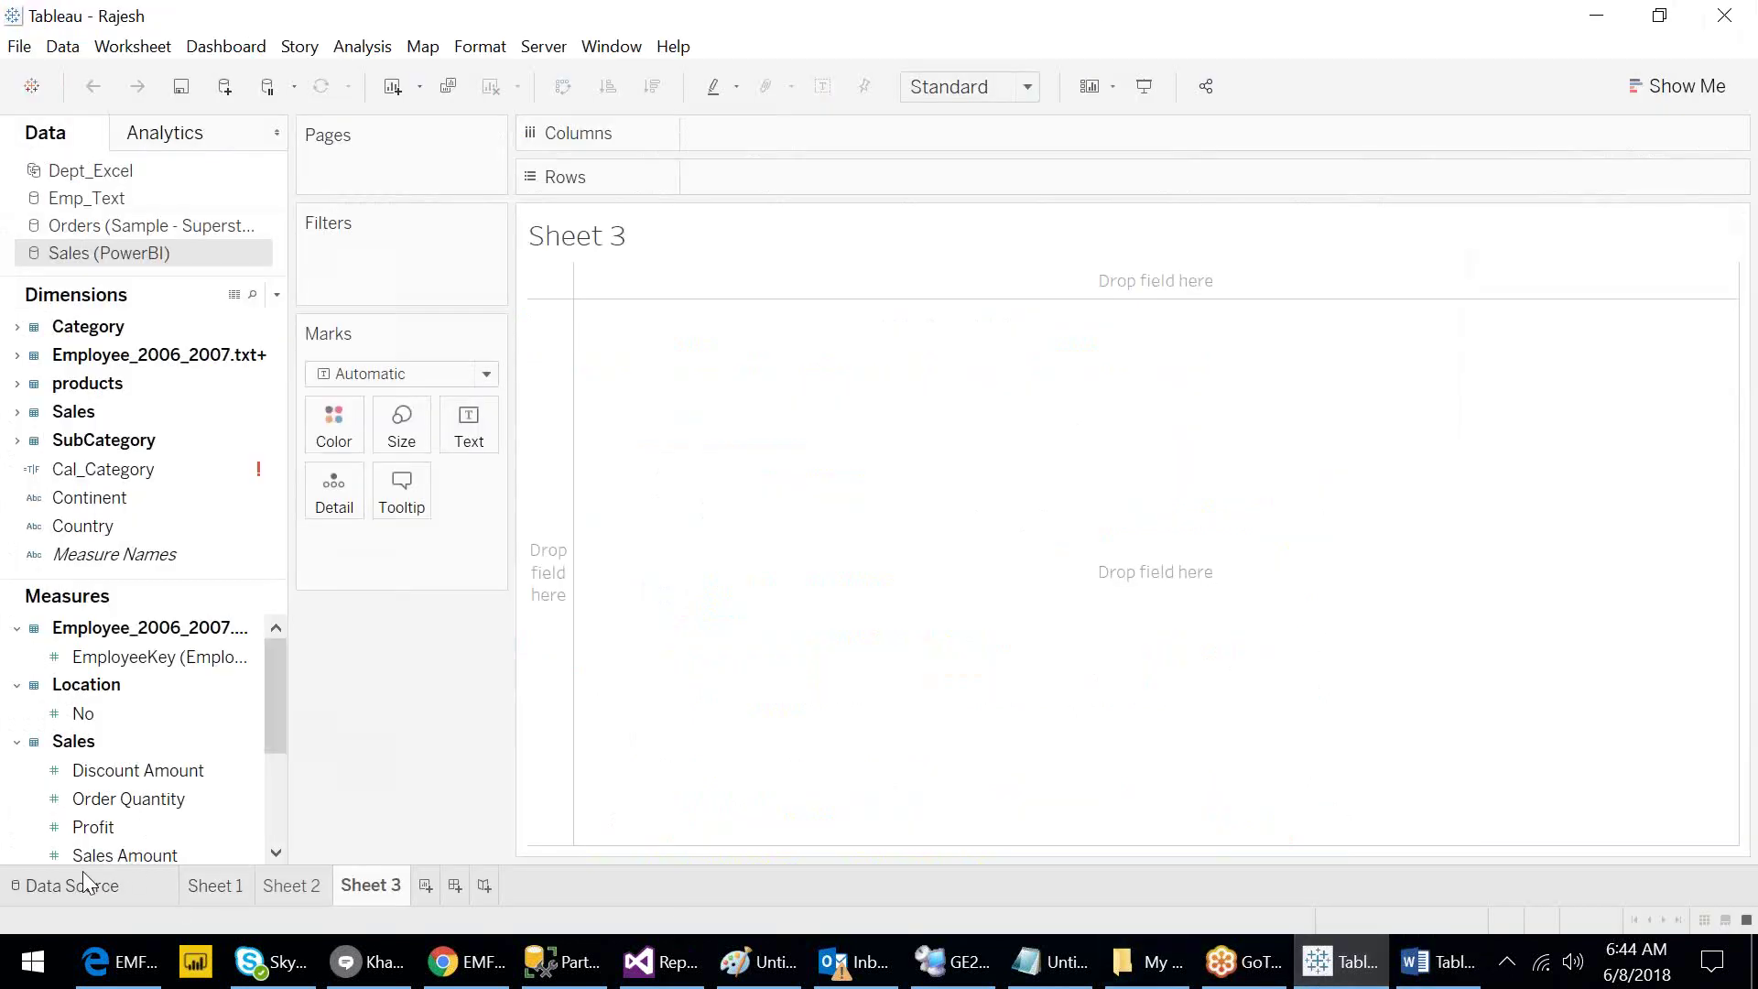
{"action": "left_click", "coordinate": [98, 229]}
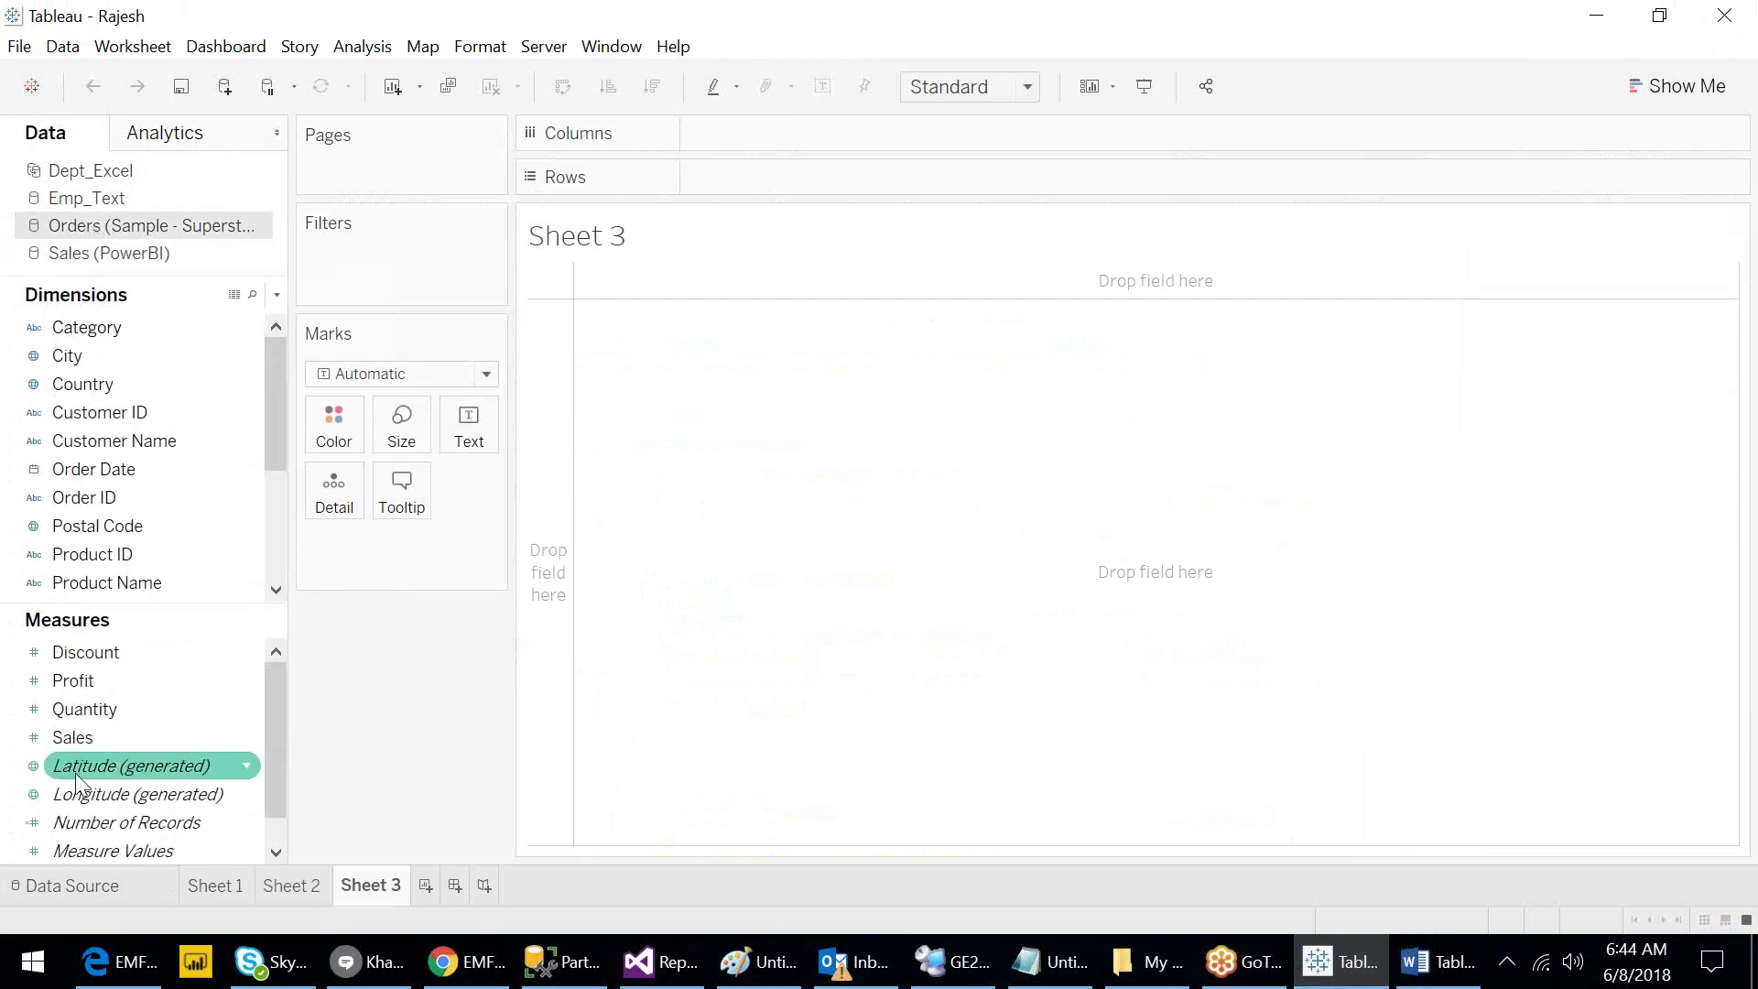
{"action": "left_click", "coordinate": [75, 893]}
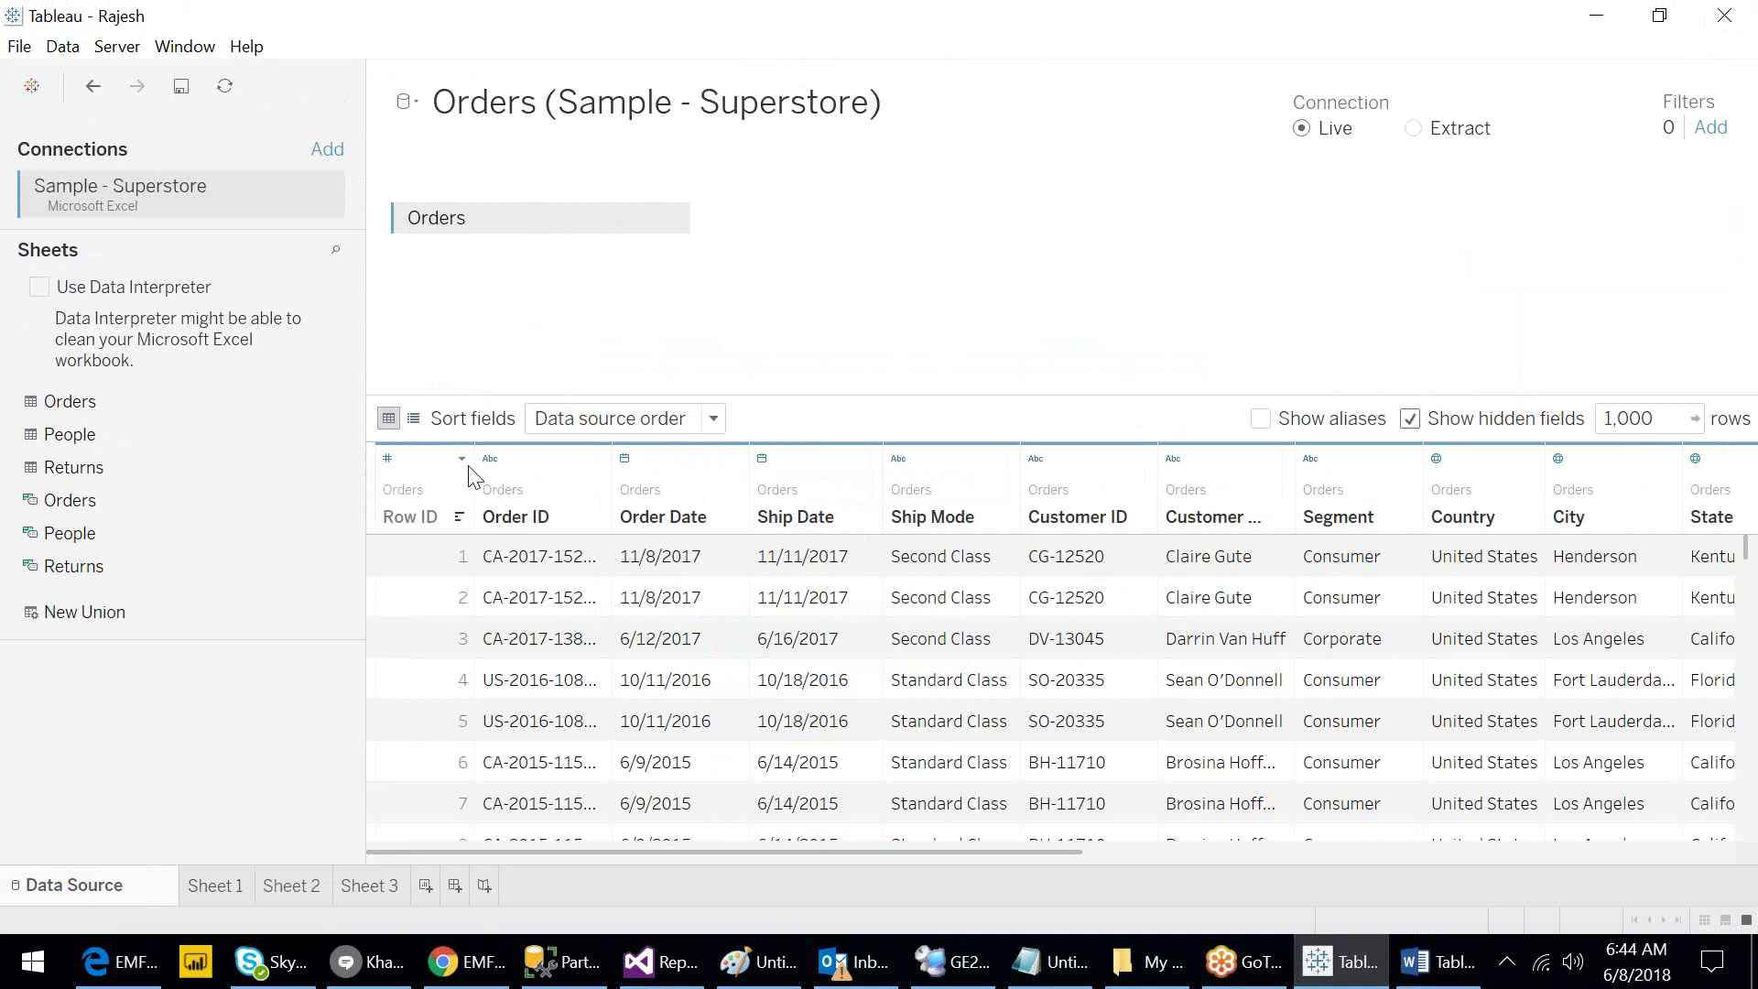
Unhide the Row ID field in the Orders data grid.
{"action": "left_click", "coordinate": [410, 487]}
{"action": "right_click", "coordinate": [410, 488]}
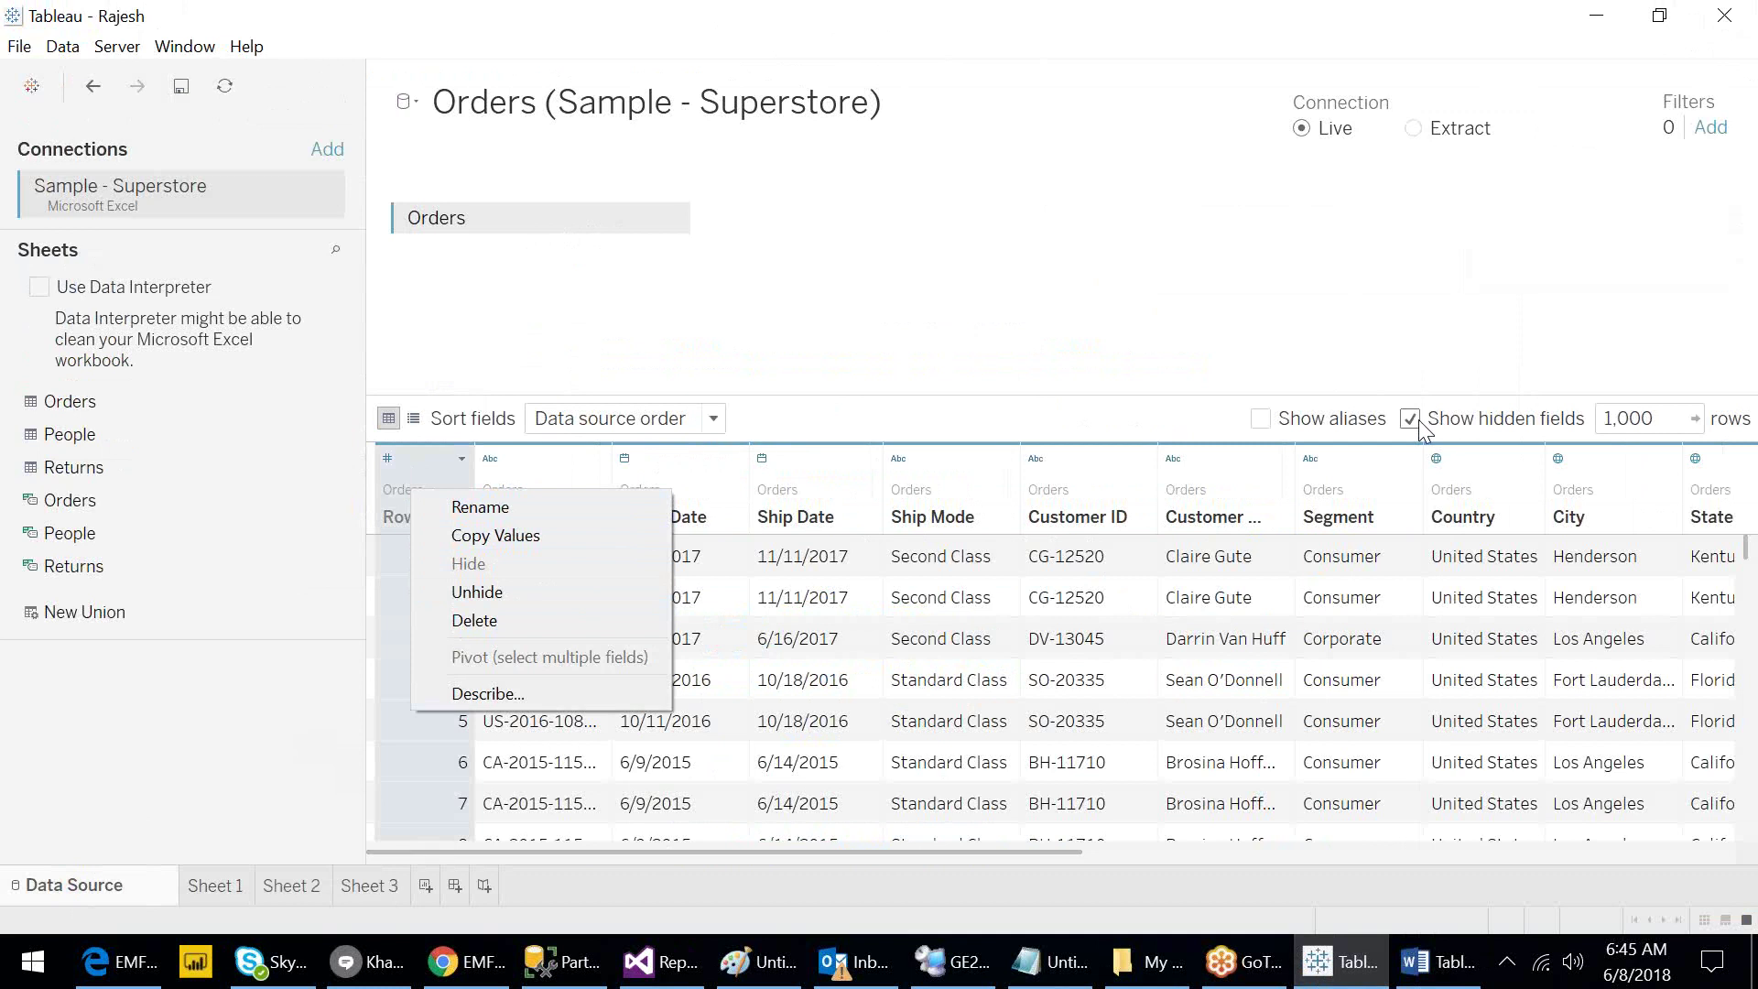
{"action": "left_click", "coordinate": [464, 591]}
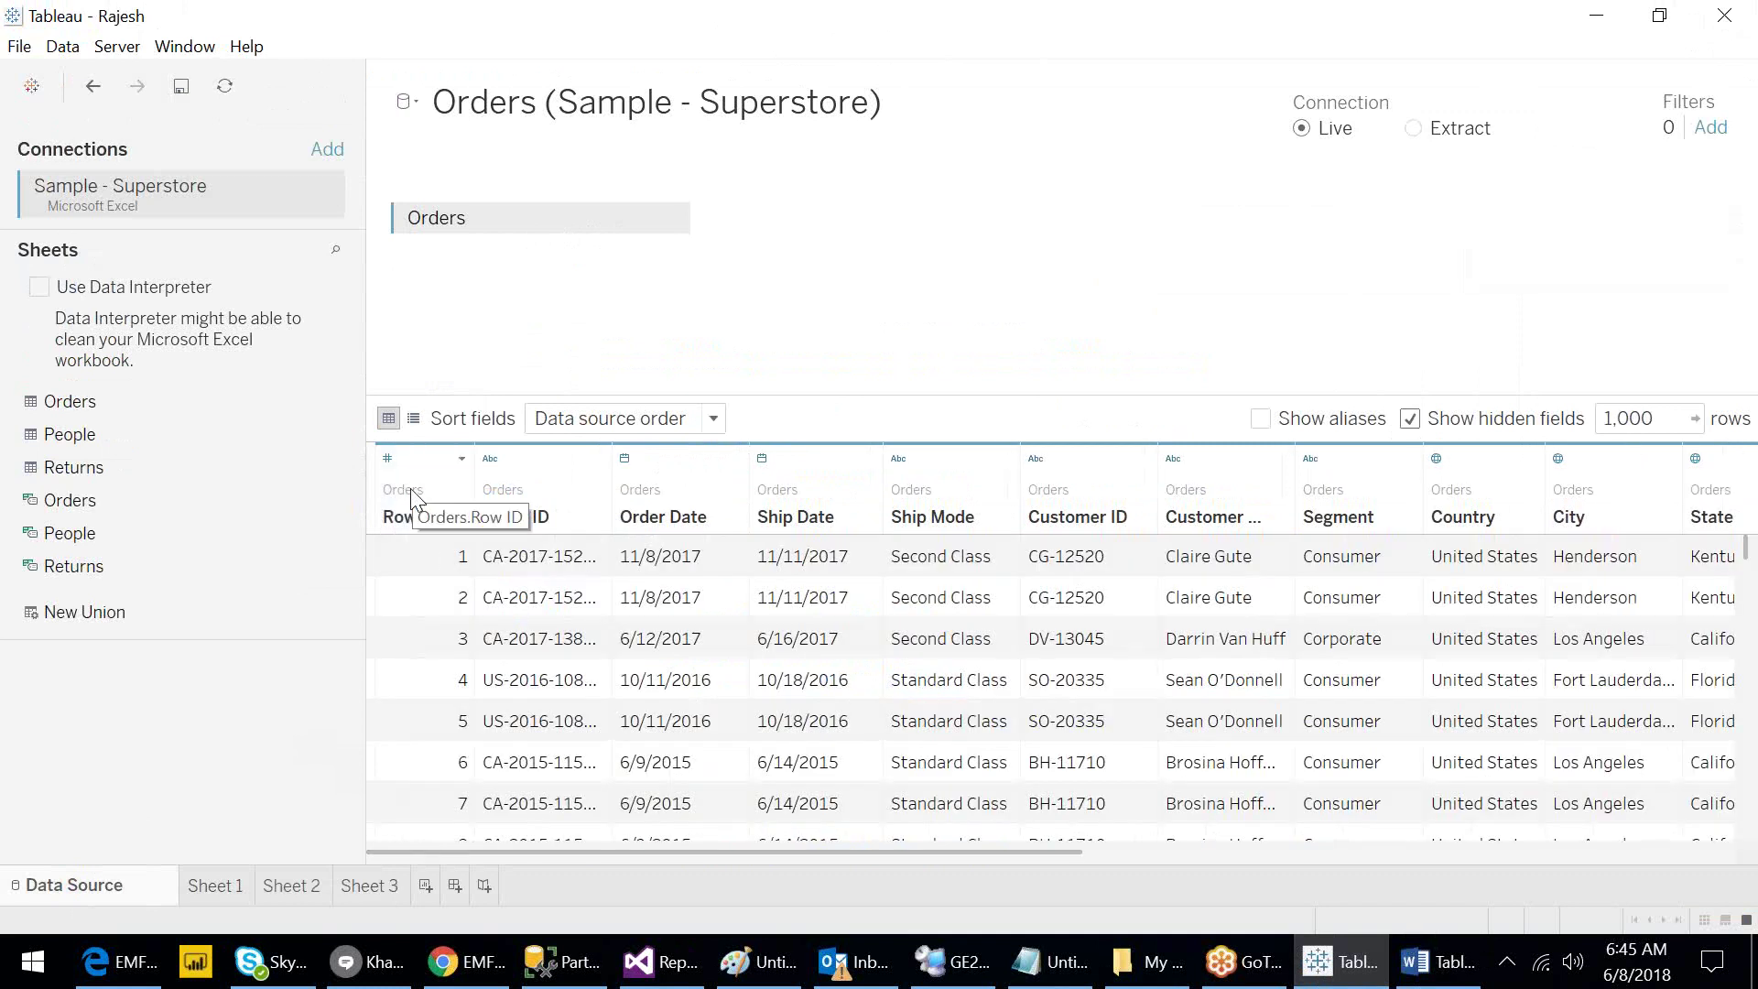
Switch to Notepad, delete all text from the untitled note and return to the Tableau data source.
{"action": "right_click", "coordinate": [411, 490]}
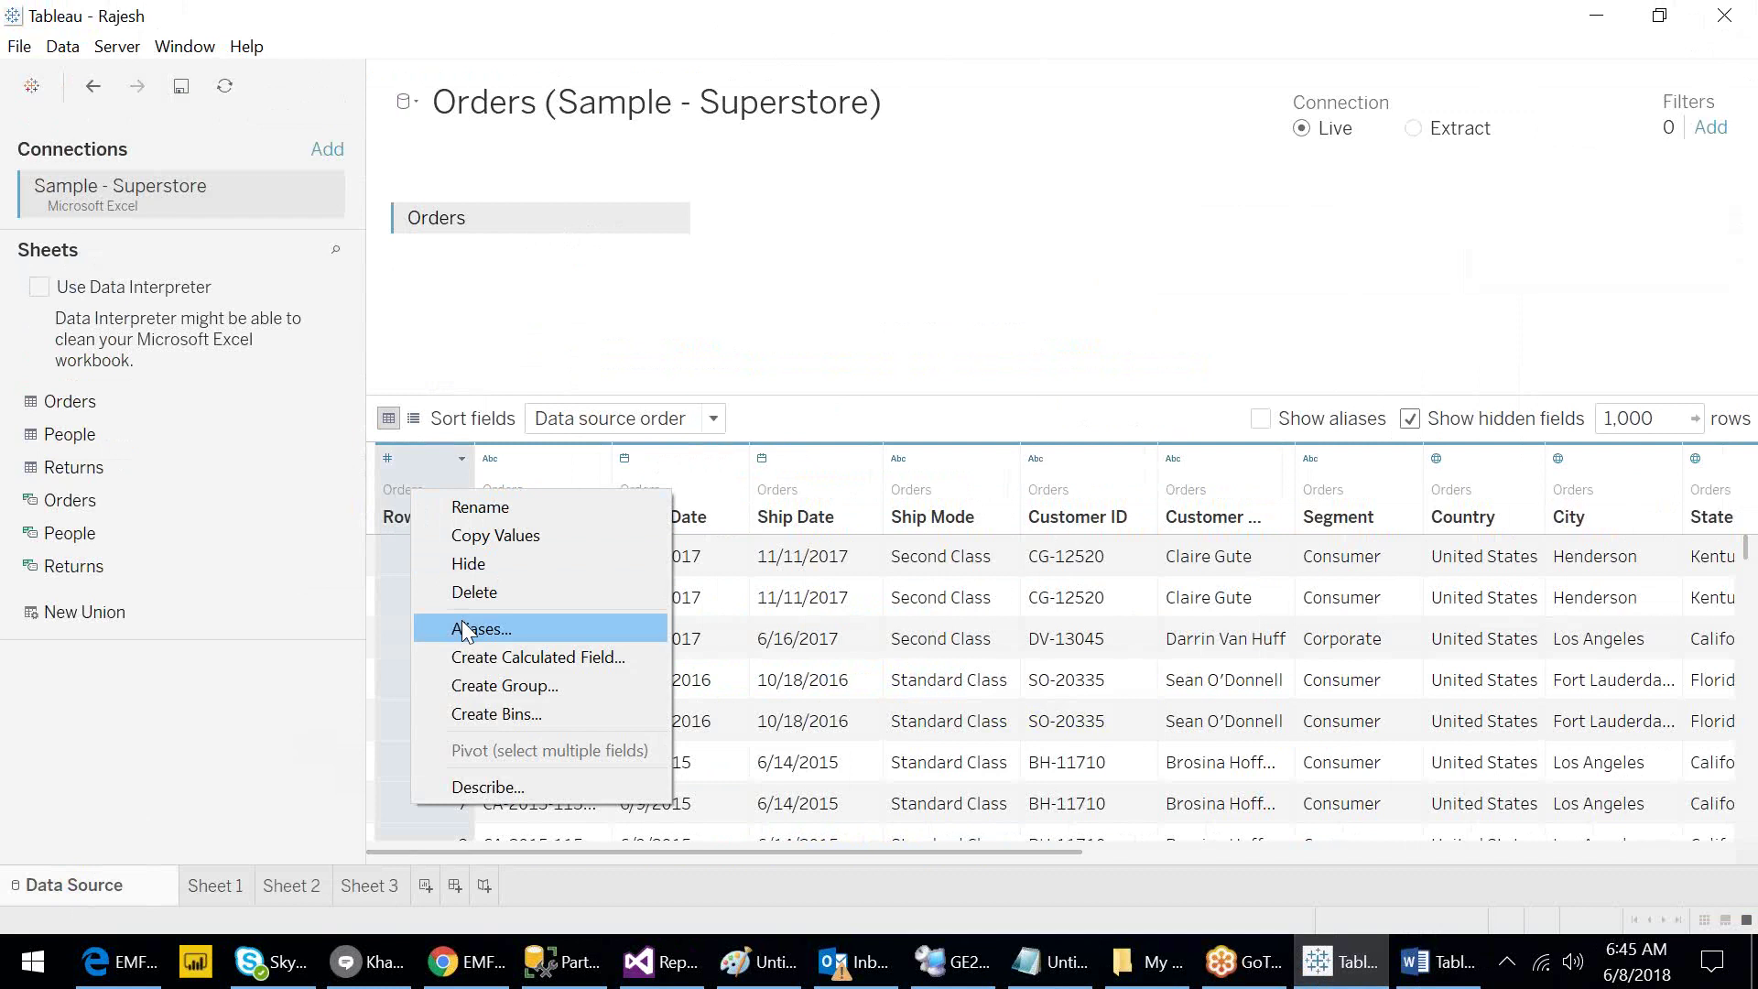
{"action": "left_click", "coordinate": [1048, 971]}
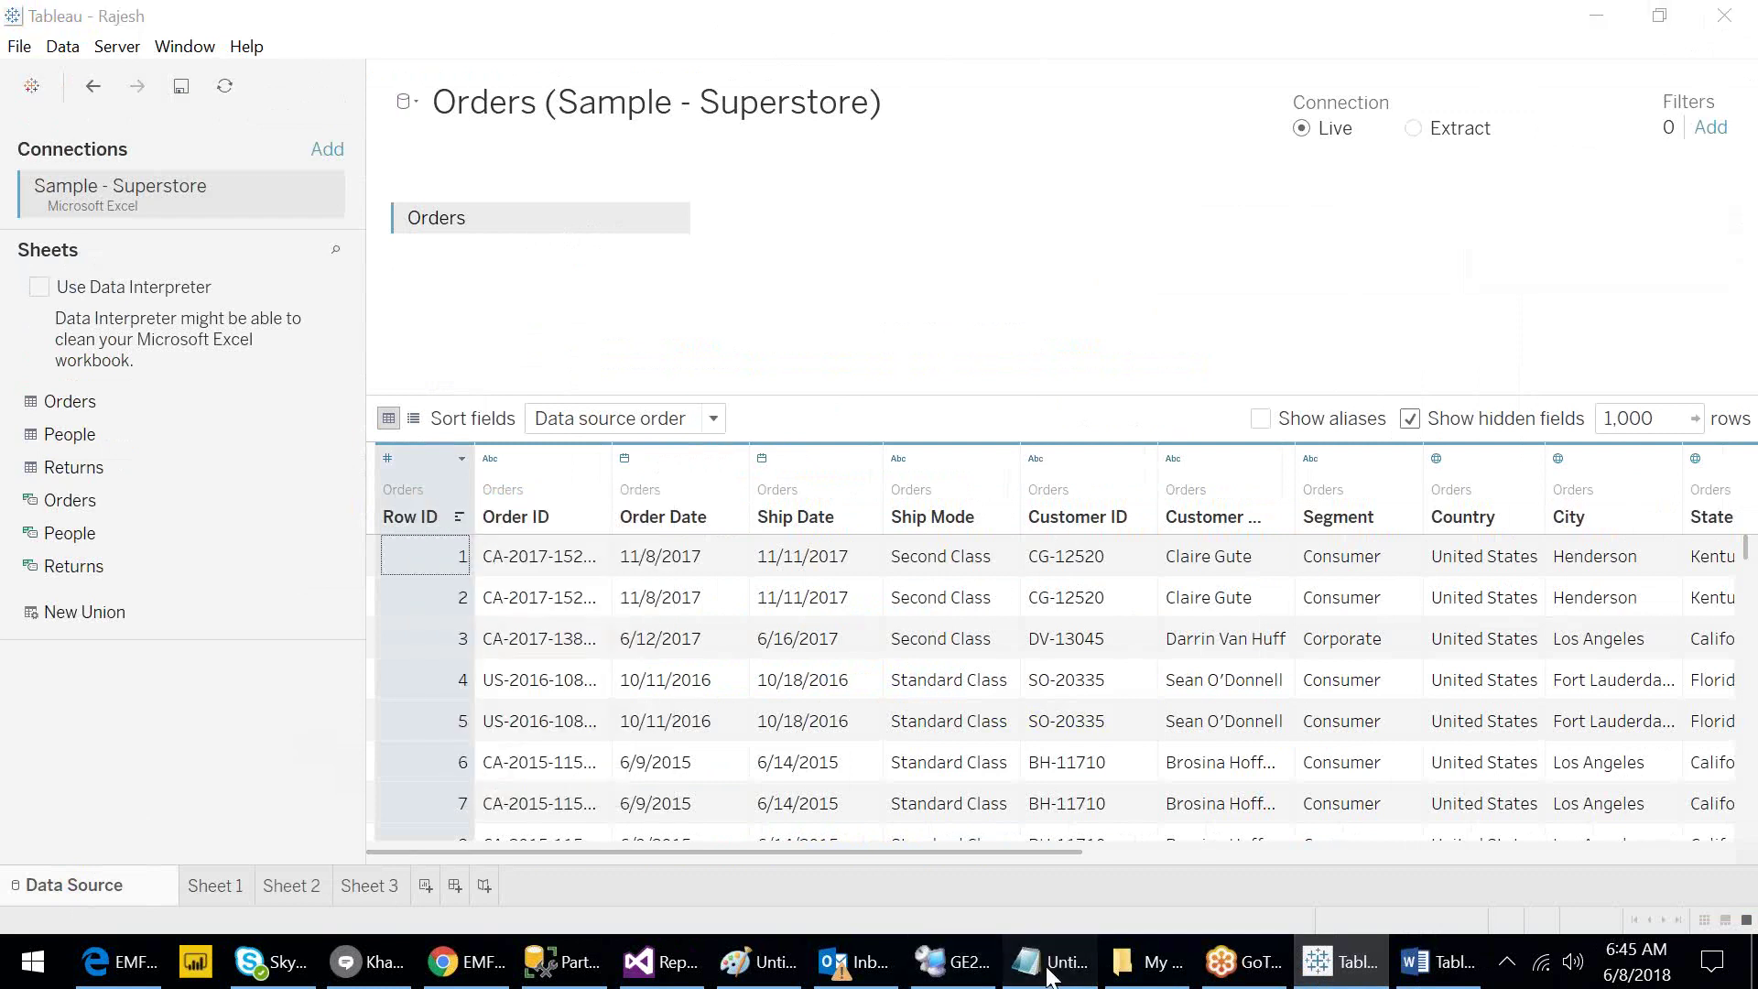
{"action": "left_click", "coordinate": [1048, 977]}
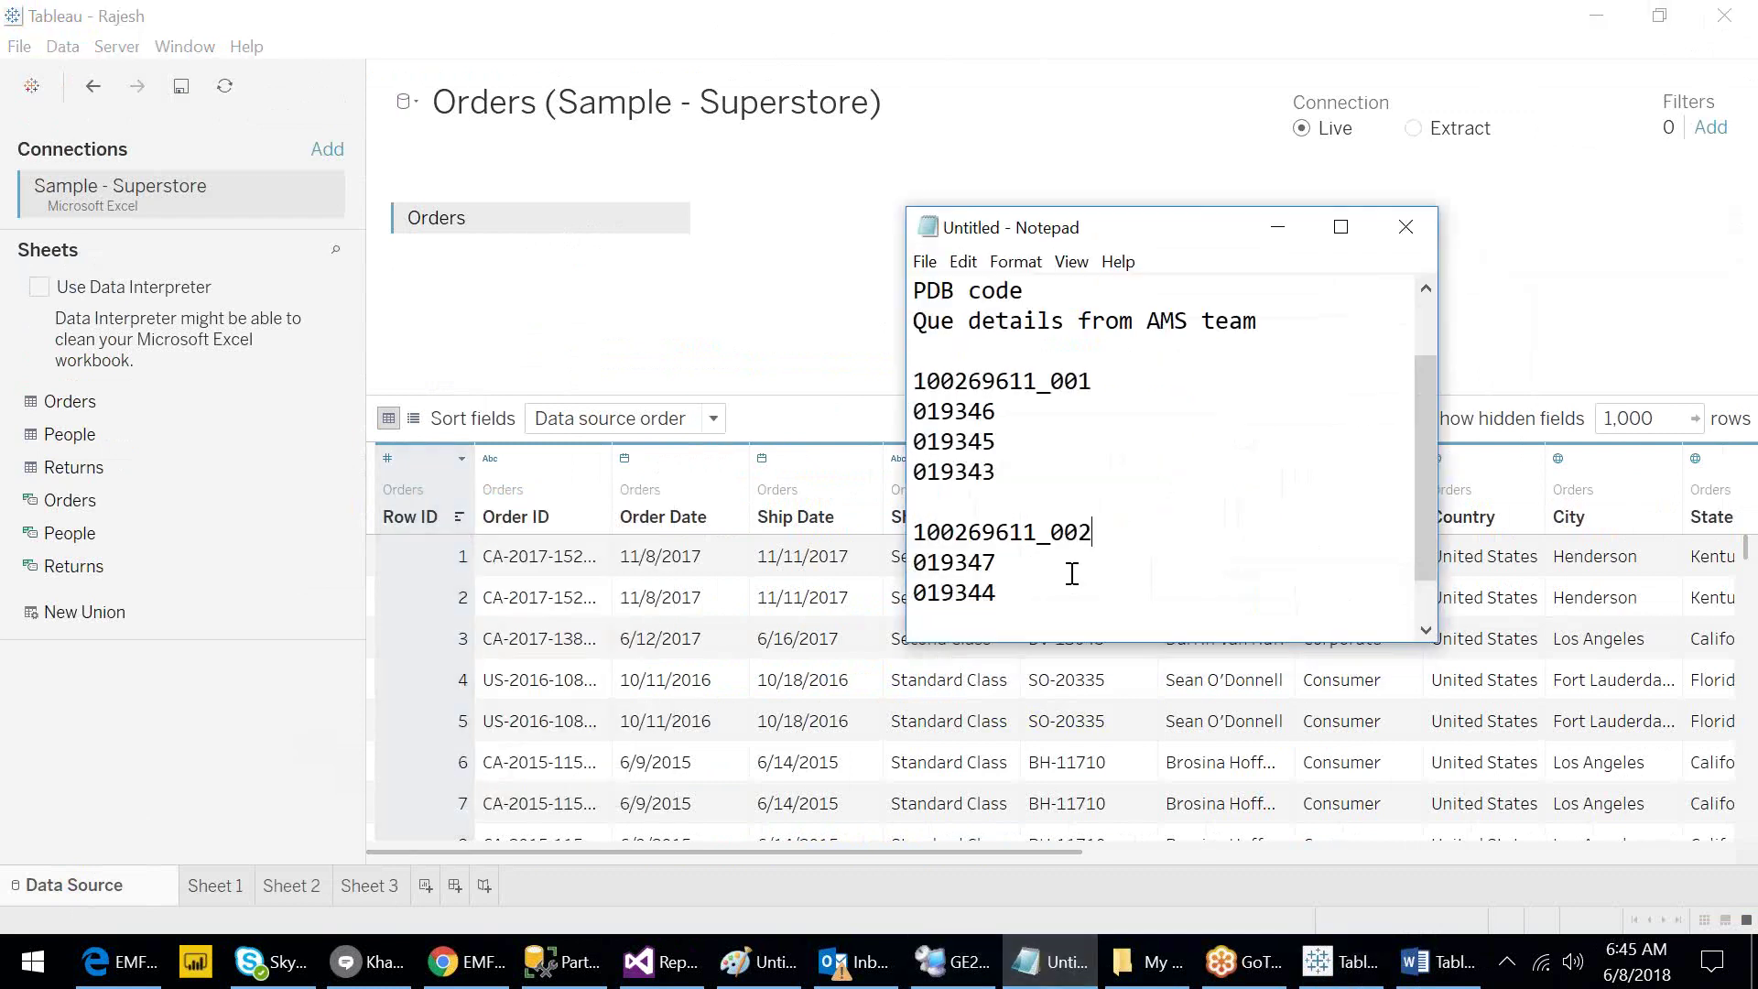
{"action": "key", "text": "ctrl+a"}
{"action": "key", "text": "Delete"}
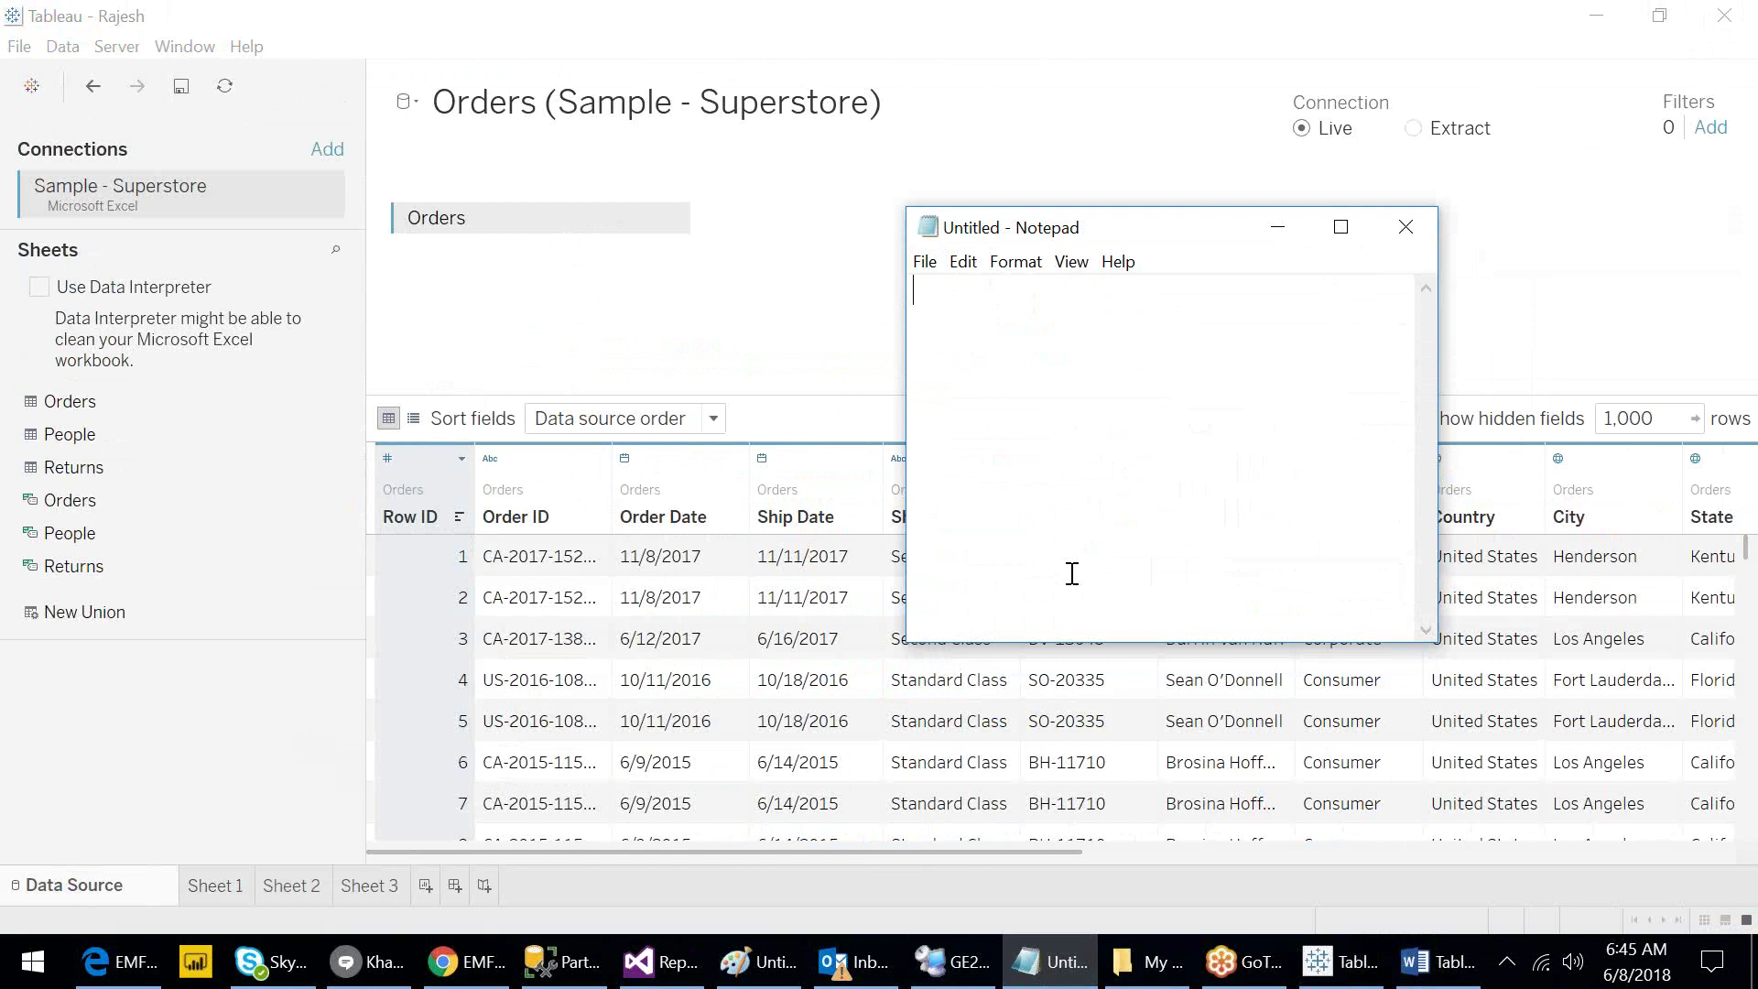
{"action": "left_click", "coordinate": [719, 282]}
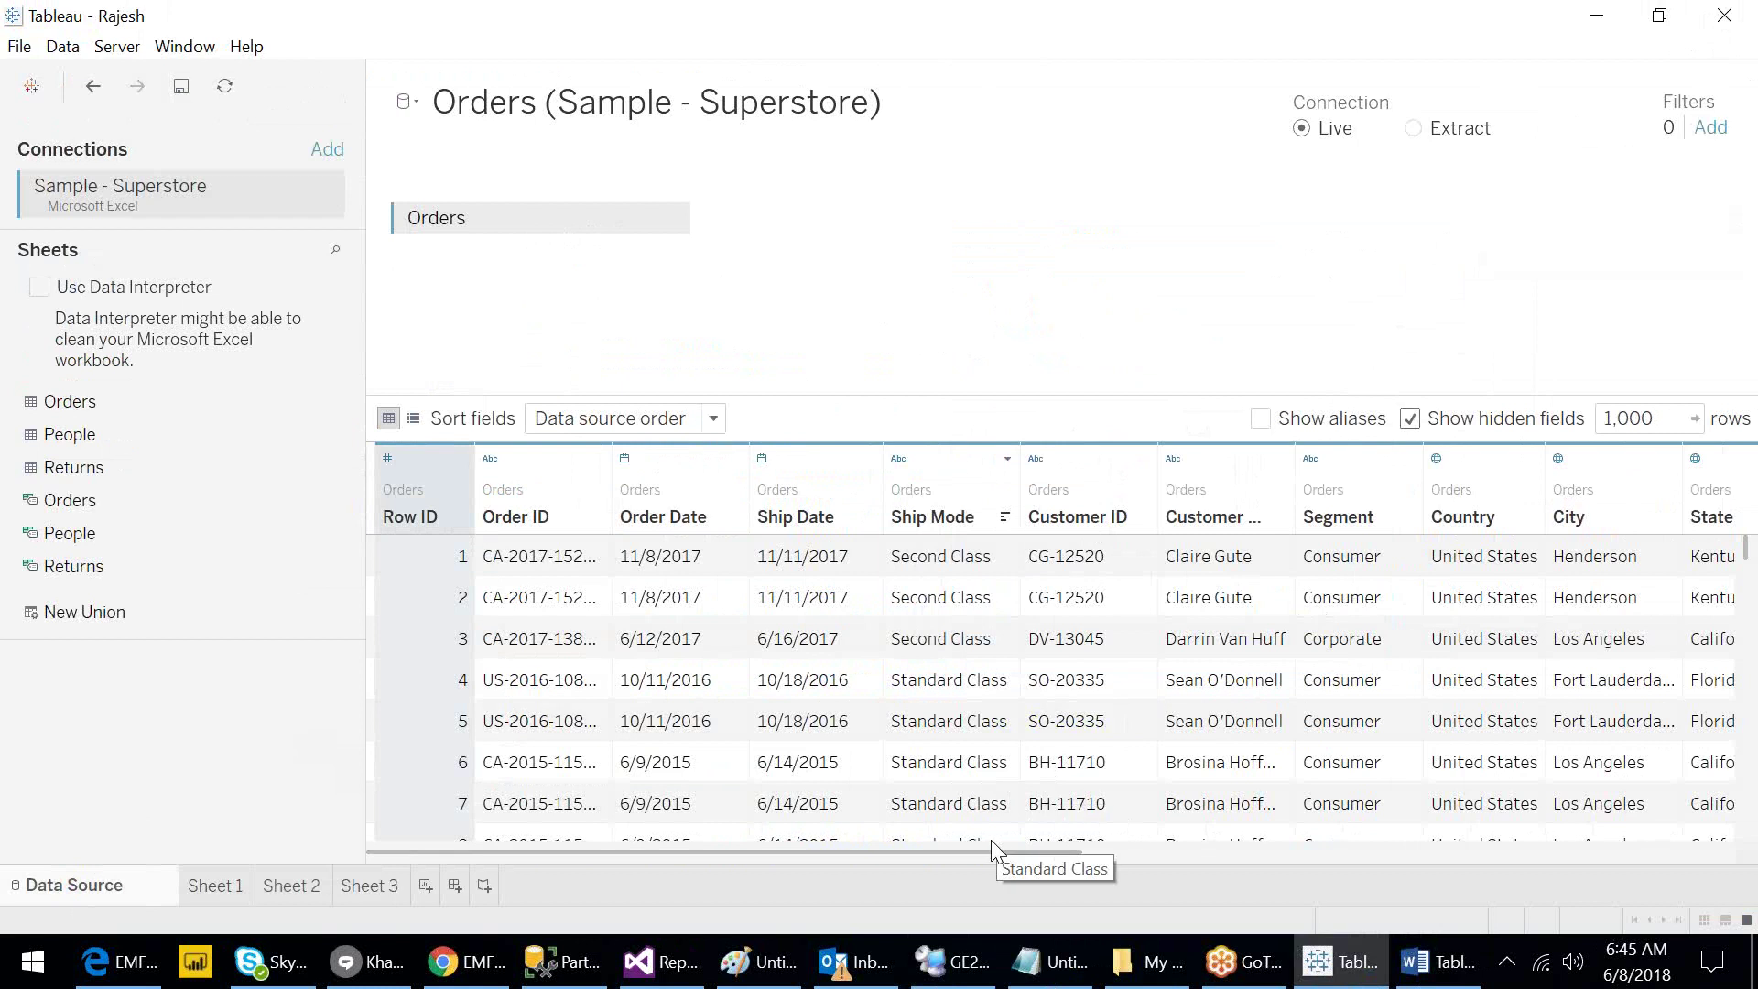
Open the alias editor for the Ship Mode field and set the First Class alias to "2 Days".
{"action": "left_click", "coordinate": [956, 486]}
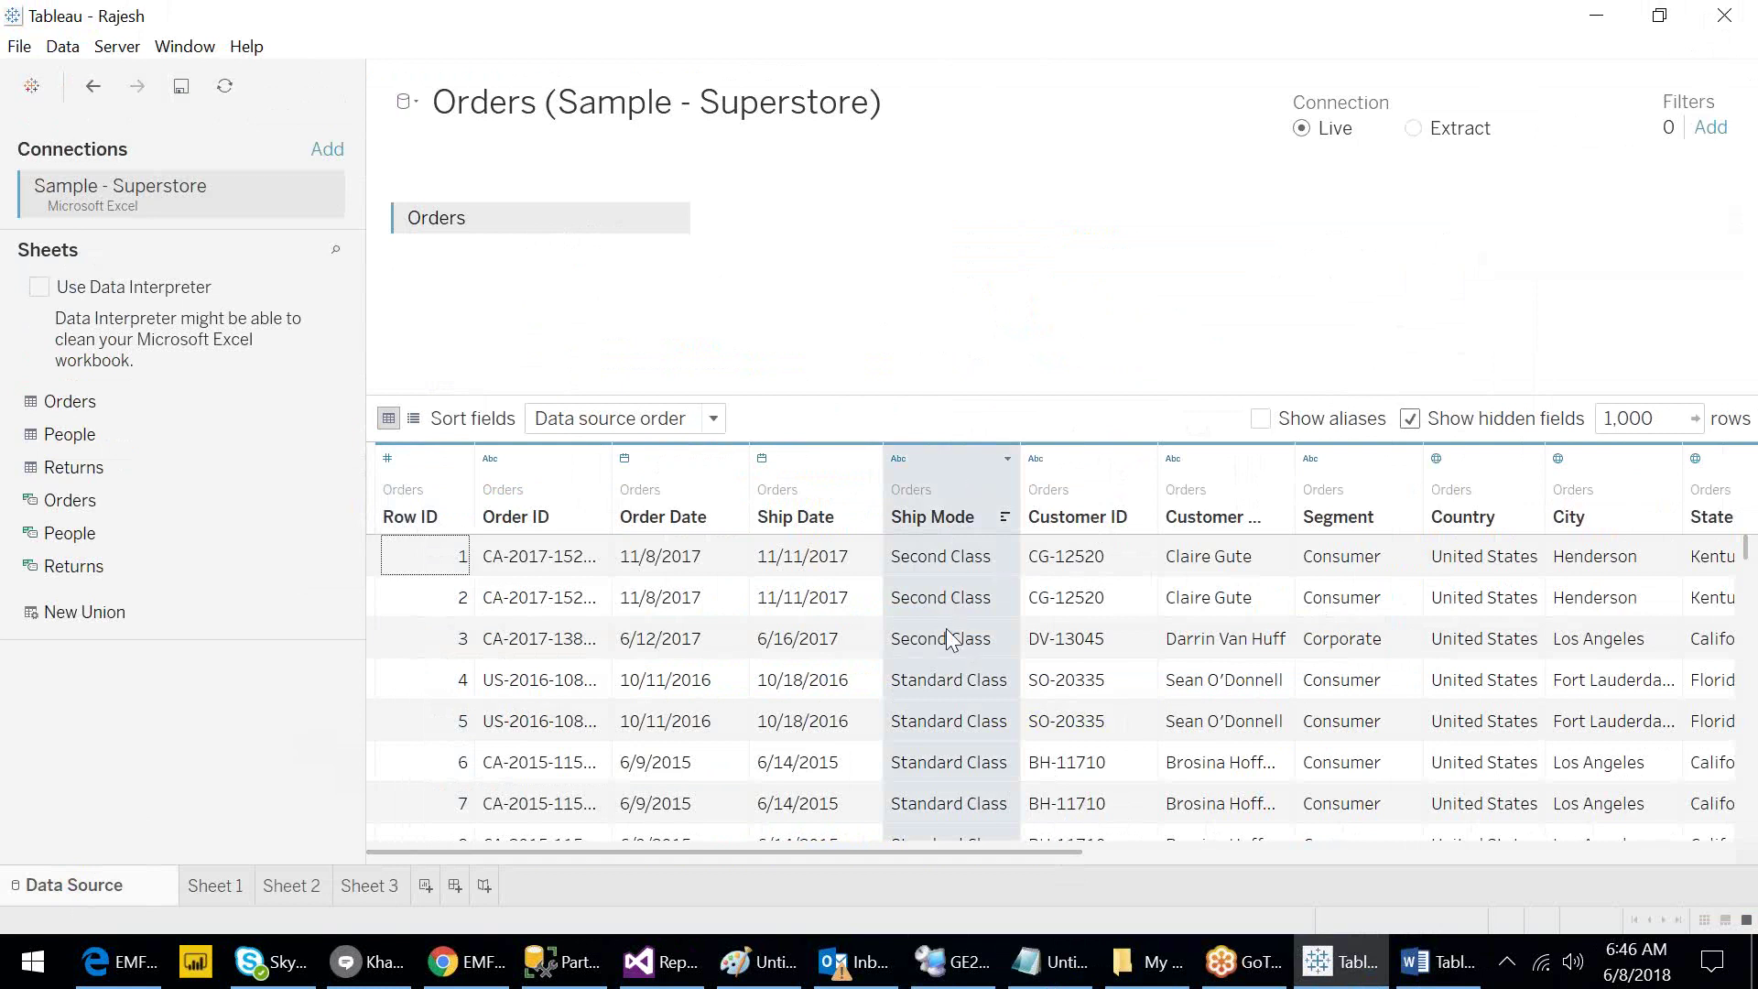
{"action": "left_click", "coordinate": [949, 487]}
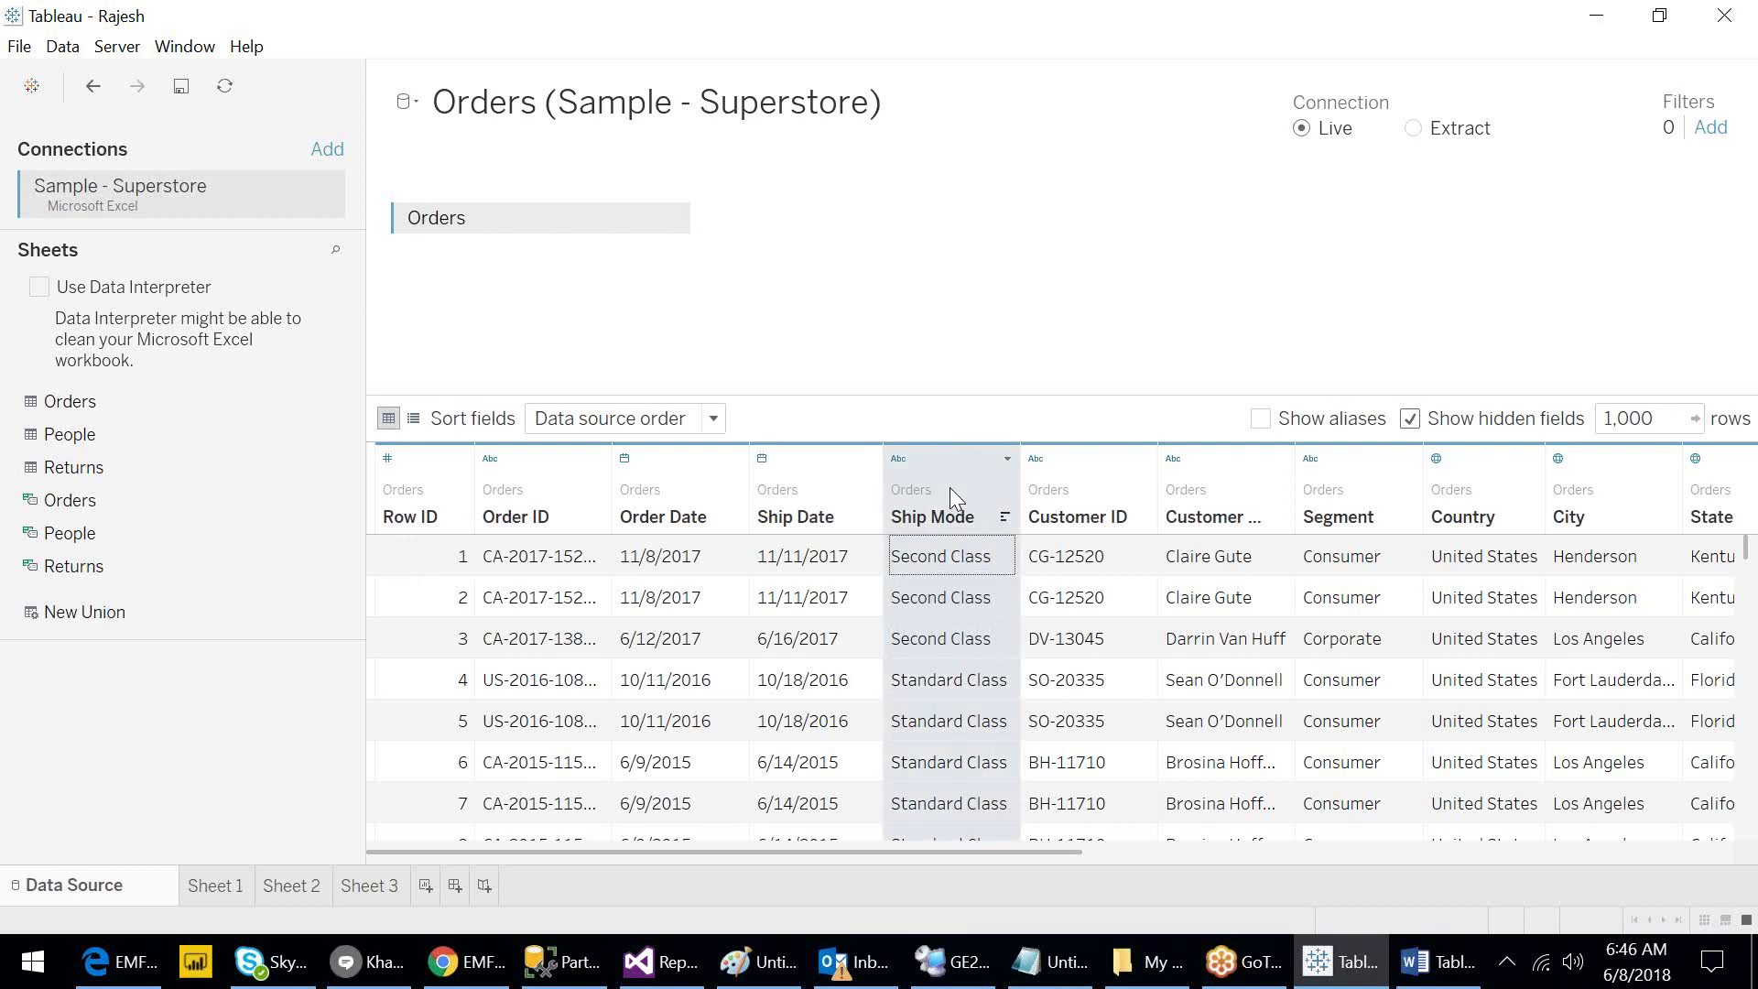
{"action": "right_click", "coordinate": [949, 488]}
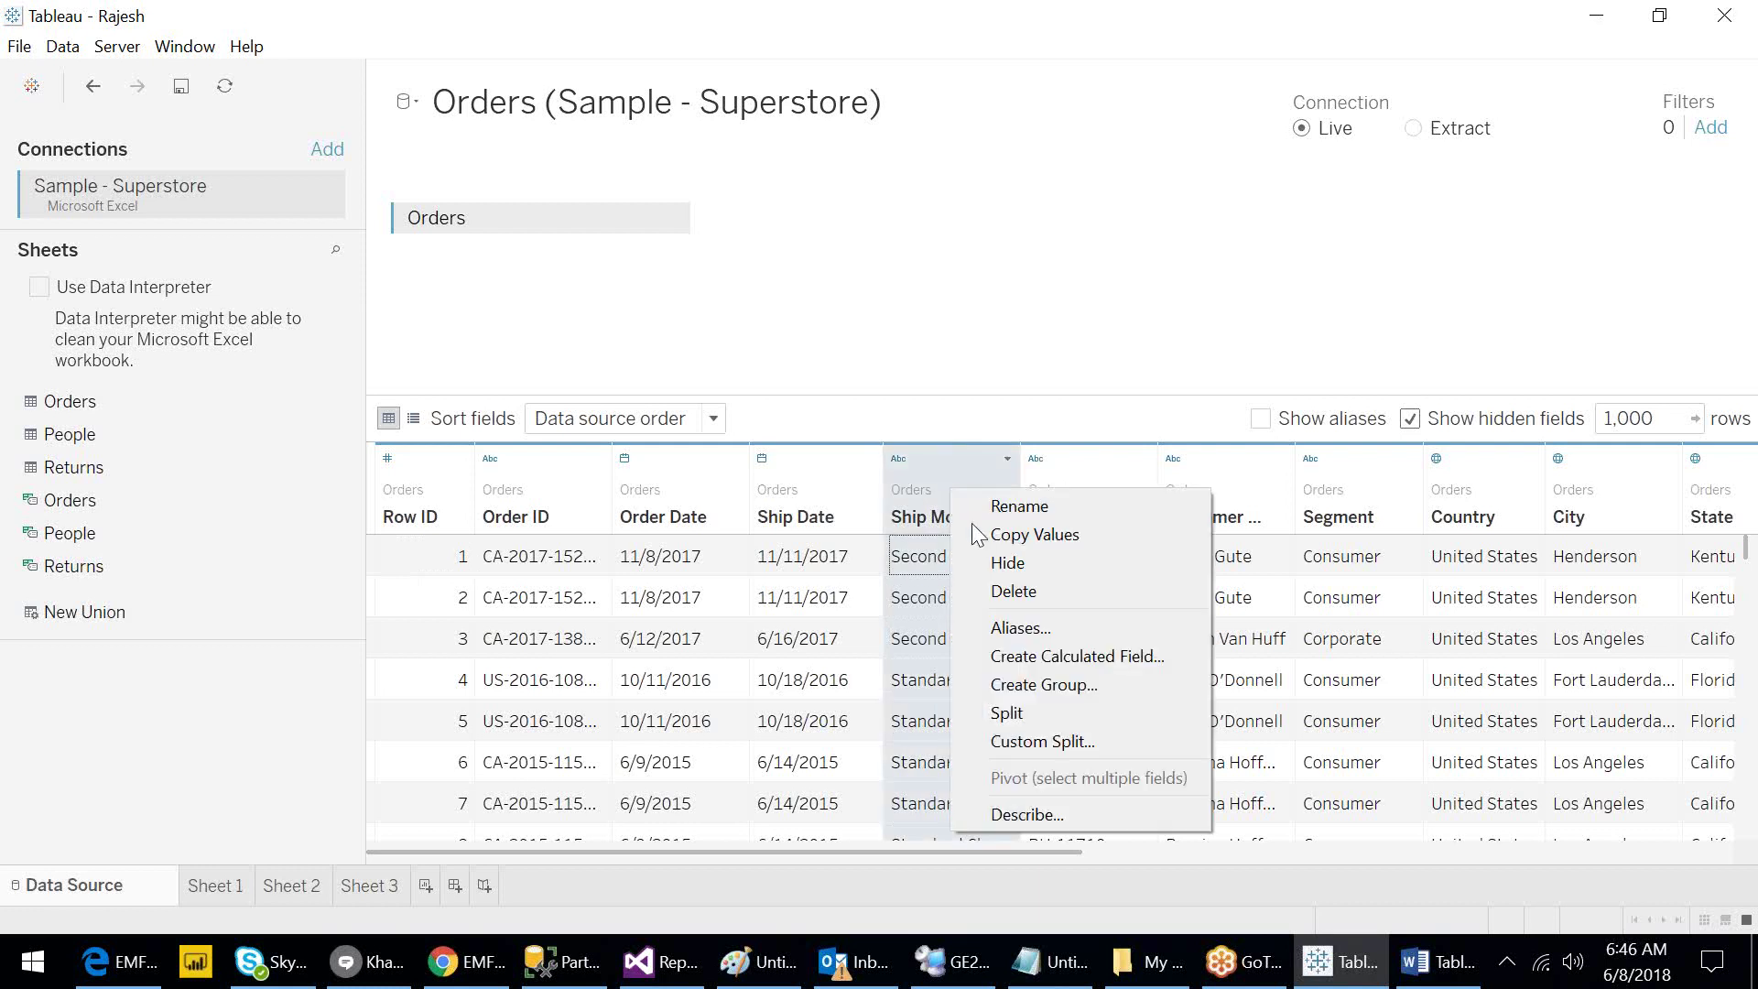
{"action": "left_click", "coordinate": [1027, 617]}
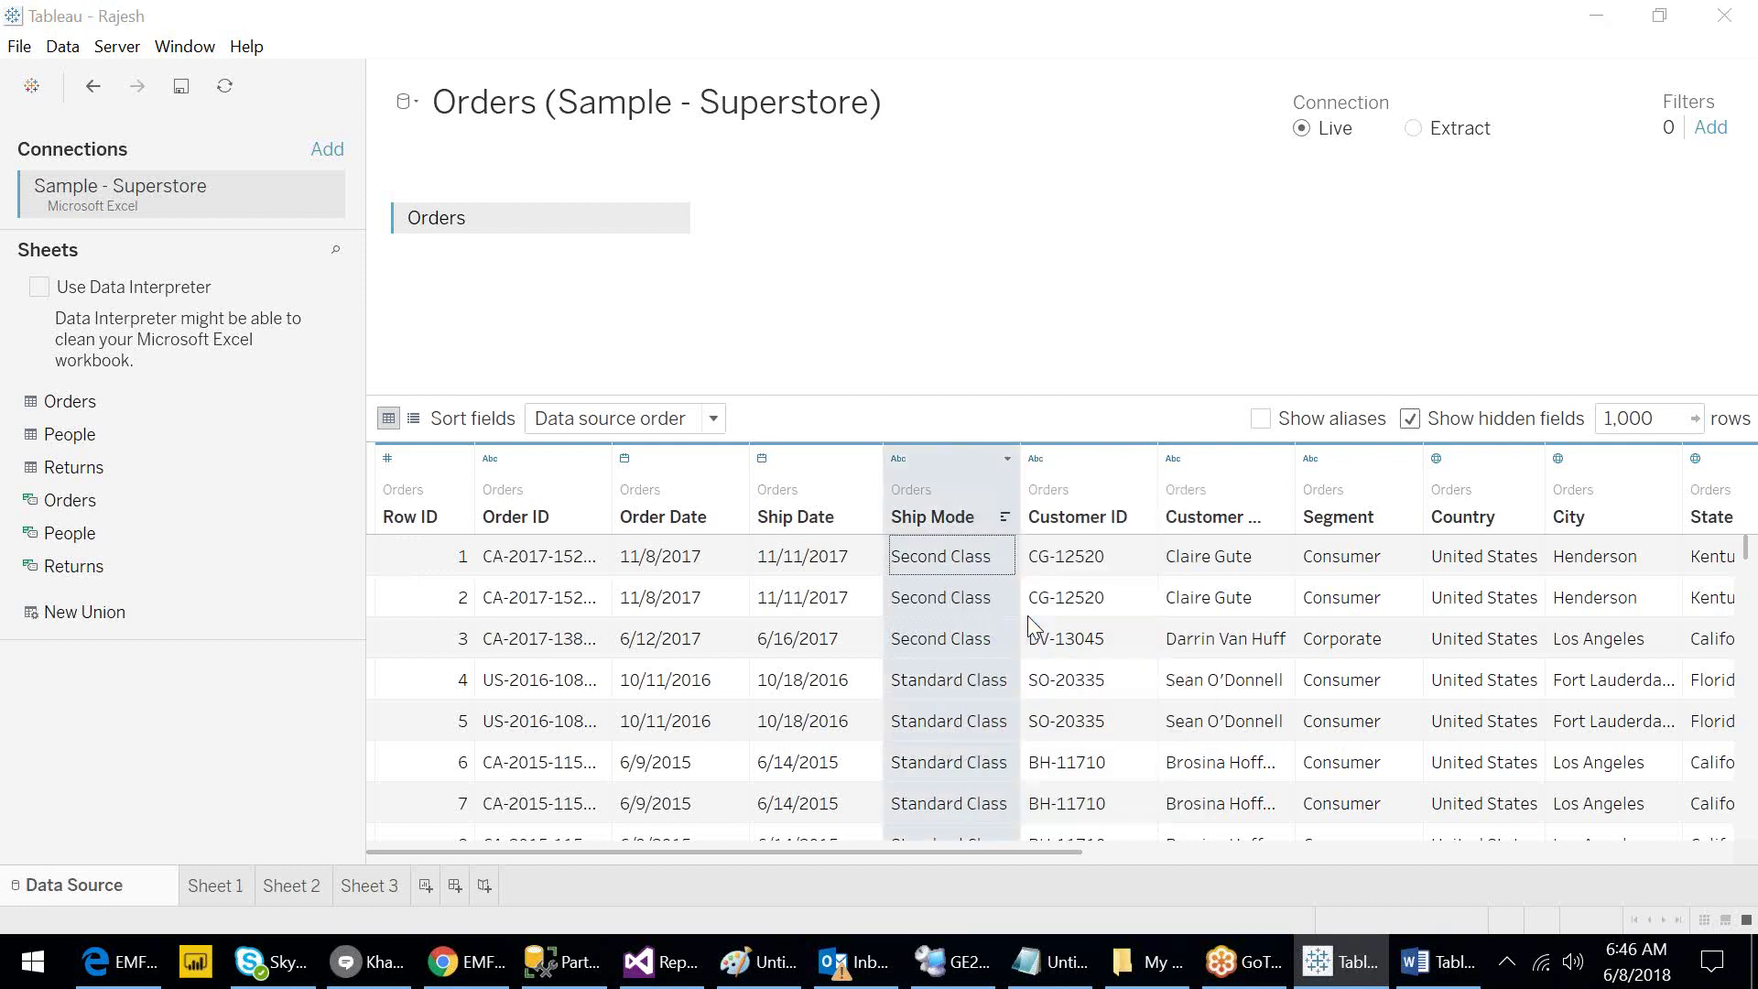
{"action": "left_click_drag", "start_coordinate": [984, 227], "coordinate": [1380, 188]}
{"action": "left_click", "coordinate": [1147, 253]}
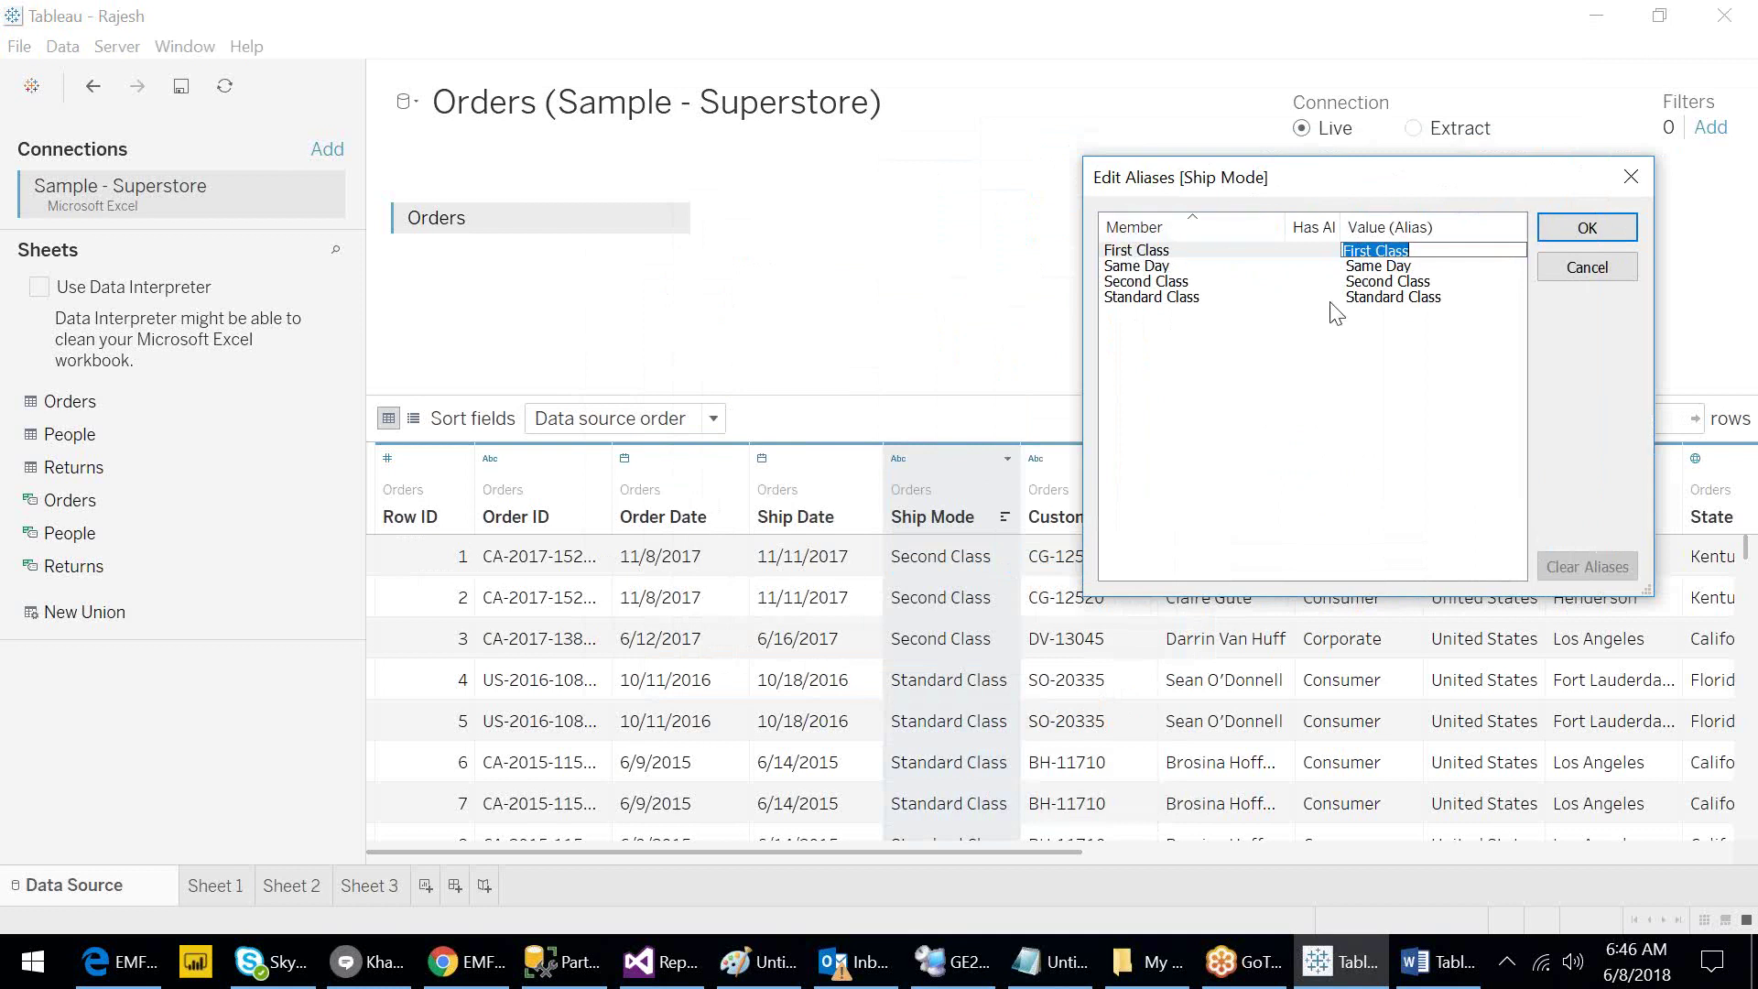
{"action": "type", "text": "2 Days"}
Set the Ship Mode aliases to "3 Days" for Second Class and "5 Days" for Standard Class, and display aliases in the grid.
{"action": "left_click", "coordinate": [1468, 281]}
{"action": "left_click", "coordinate": [1468, 281]}
{"action": "type", "text": "3 Days"}
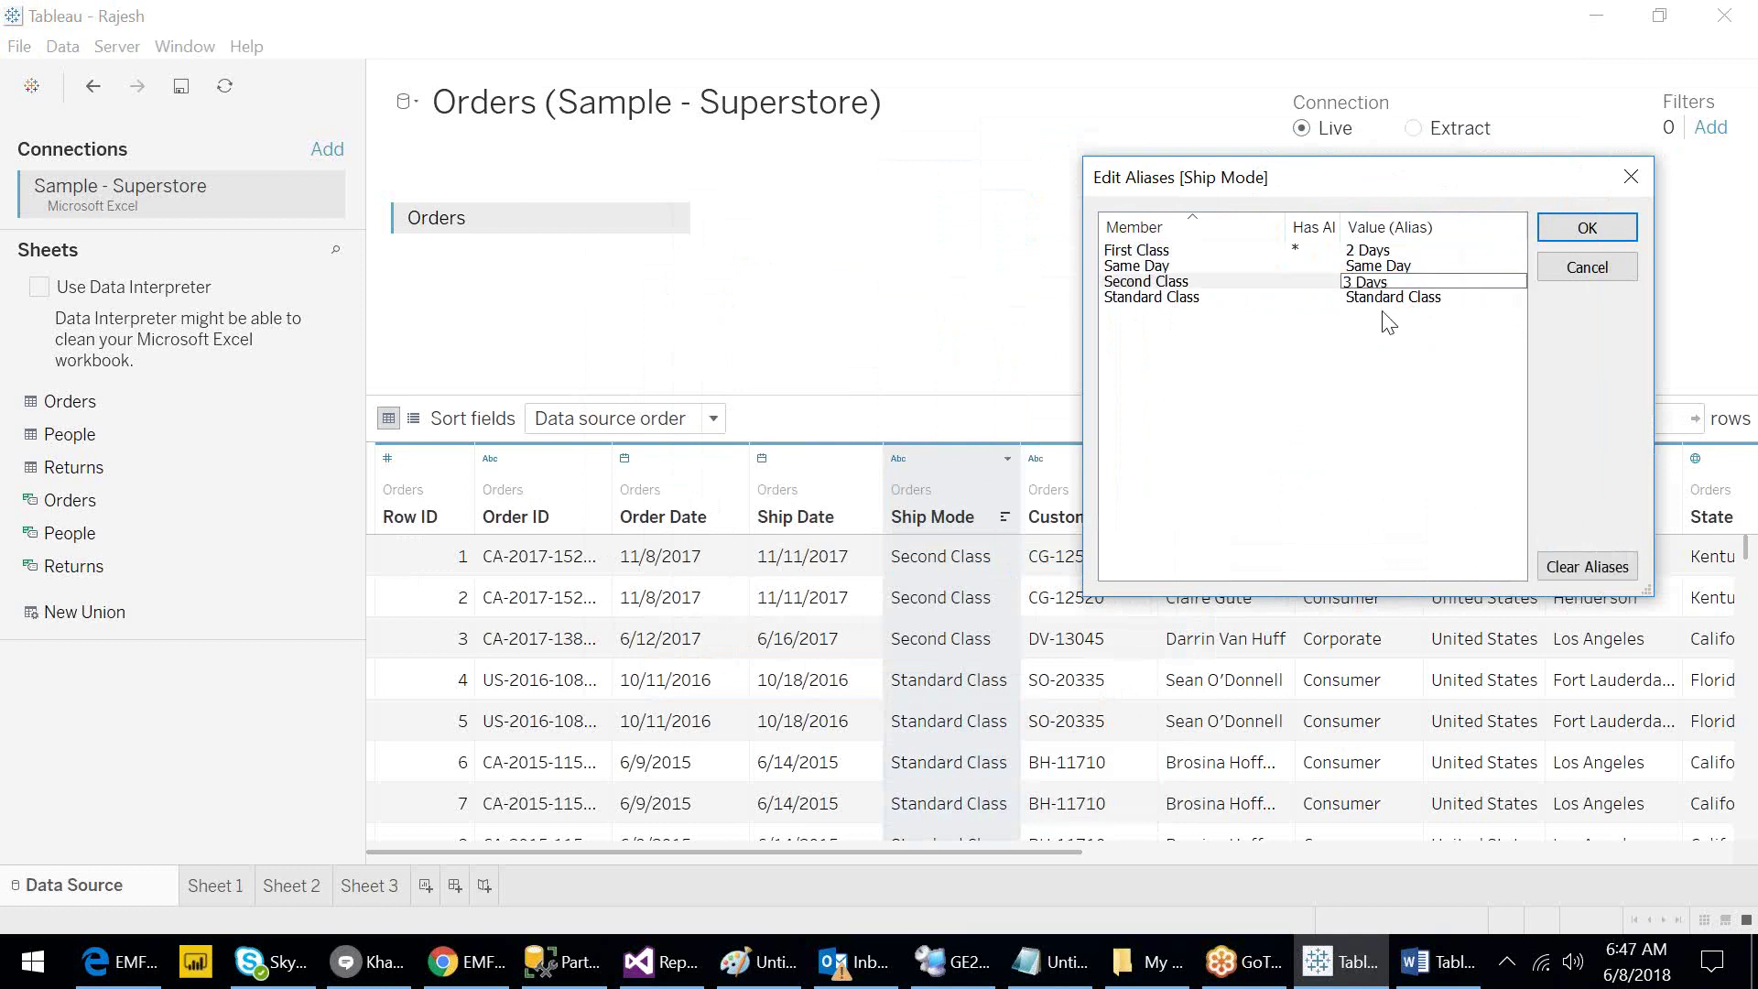
{"action": "left_click", "coordinate": [1408, 299]}
{"action": "left_click", "coordinate": [1407, 298]}
{"action": "type", "text": "5"}
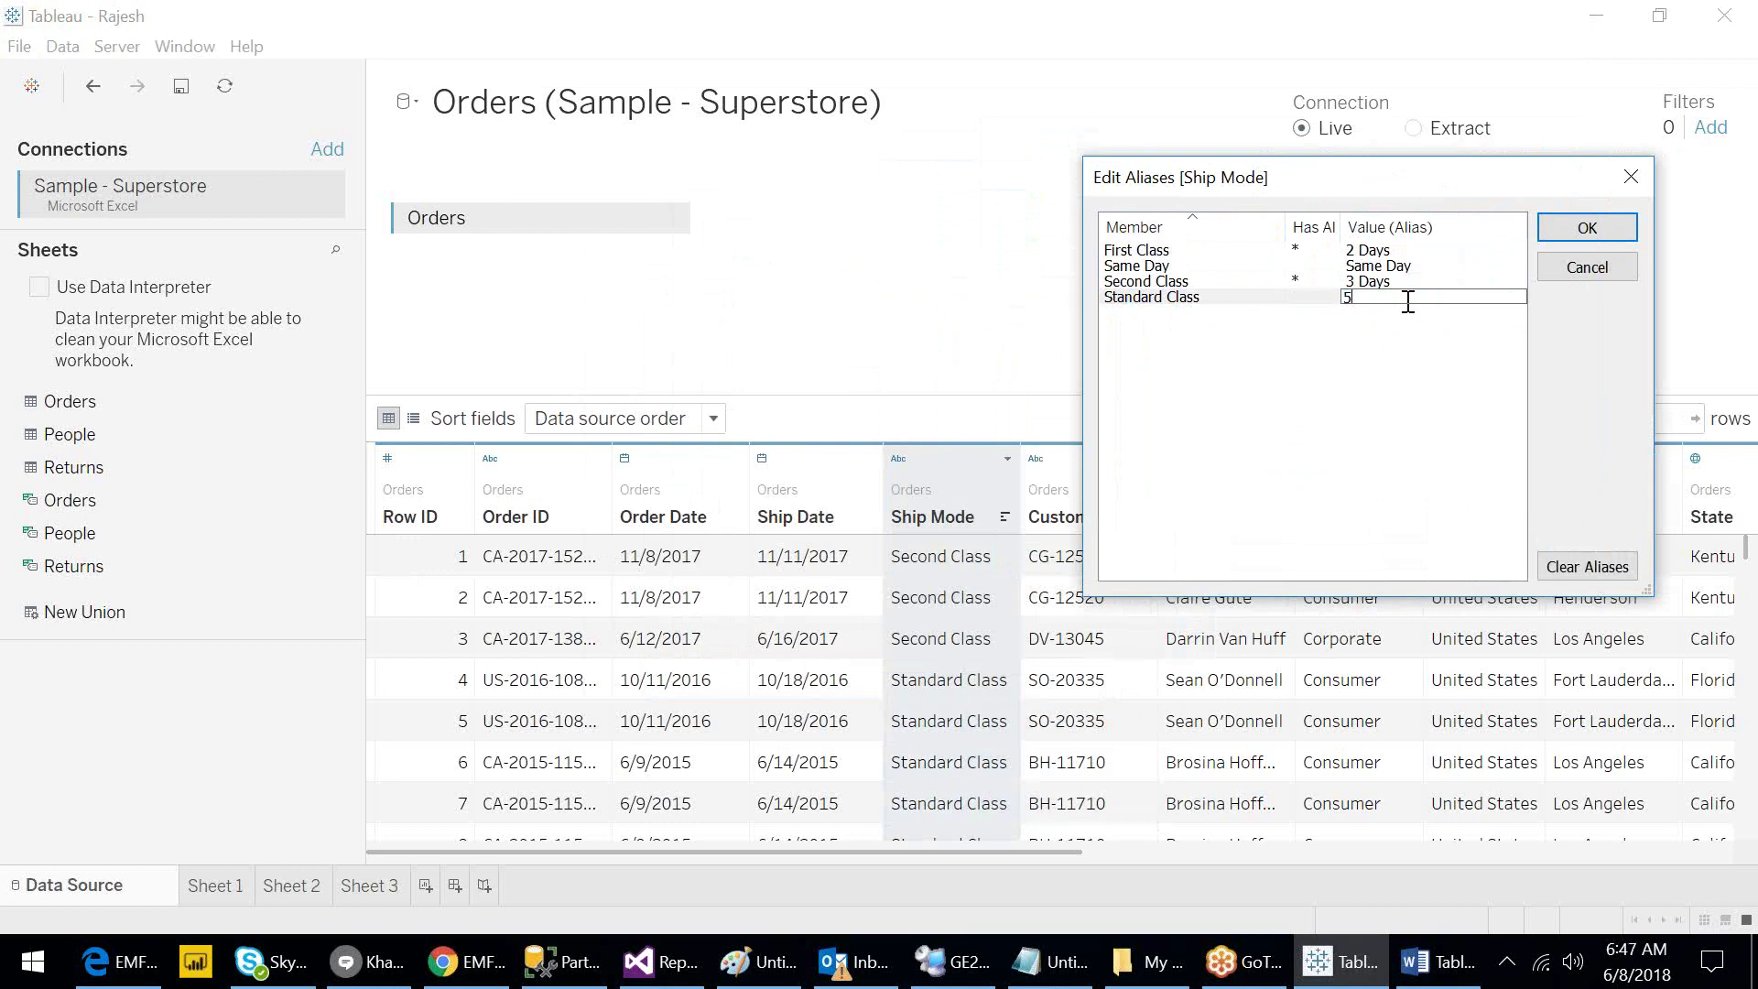
{"action": "type", "text": " Days"}
{"action": "key", "text": "Return"}
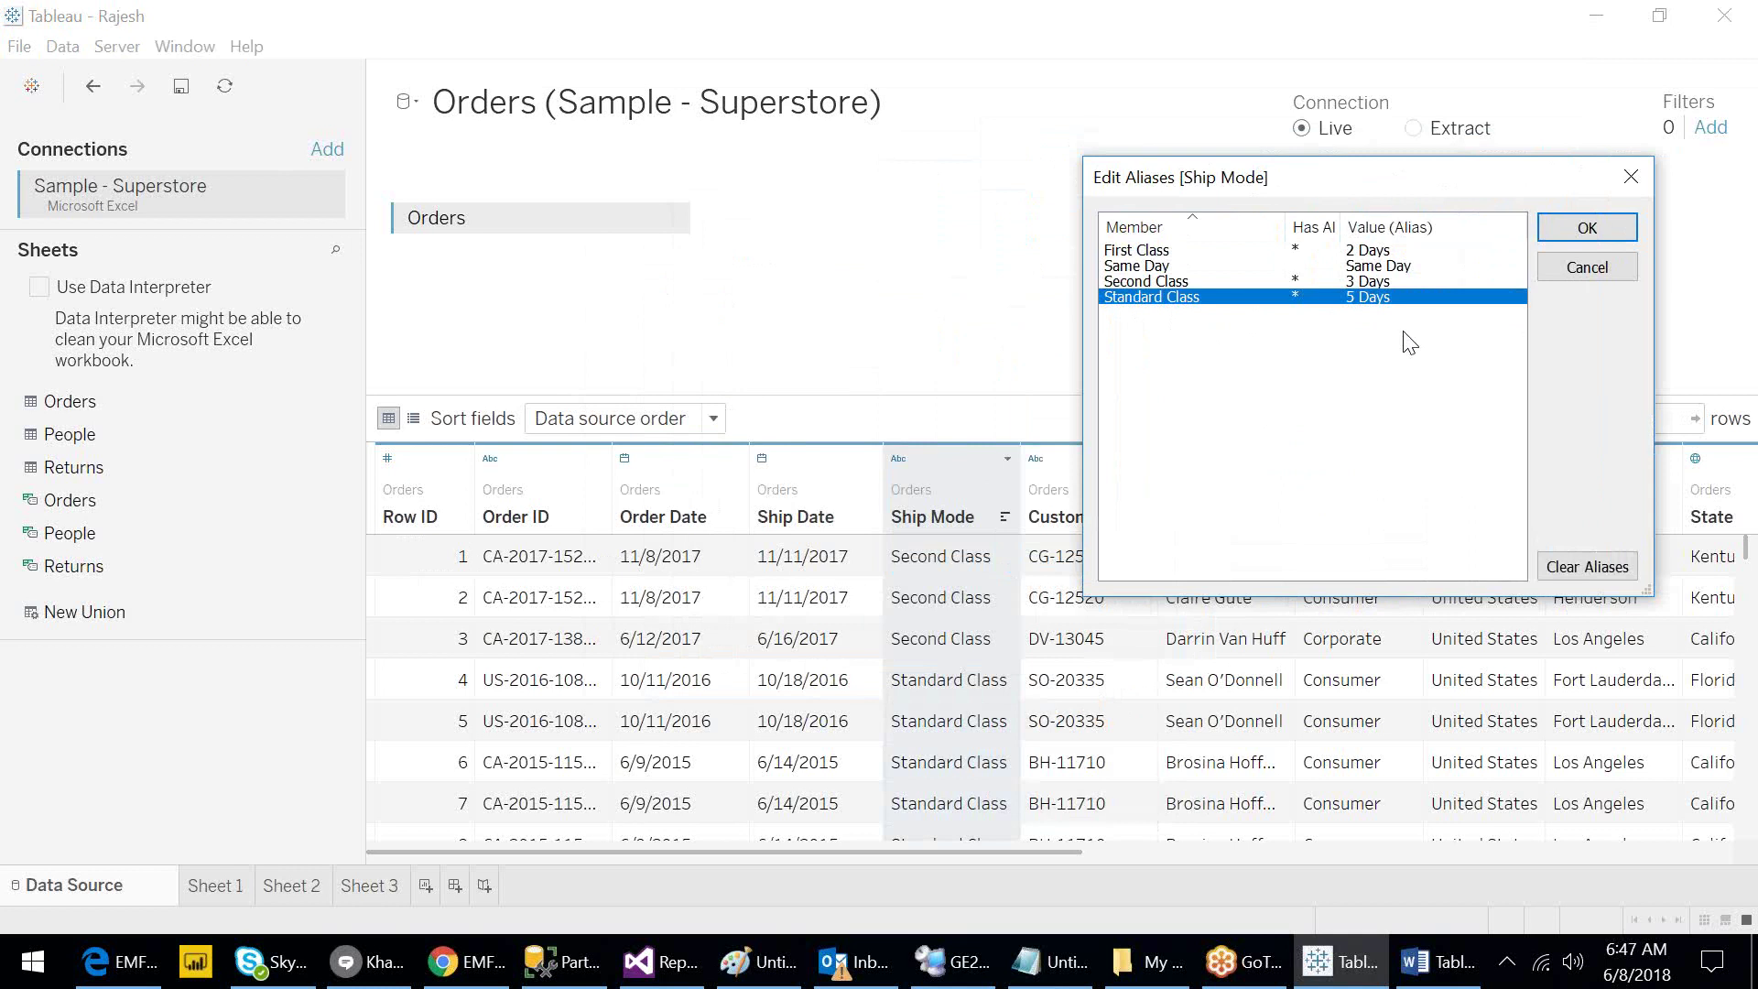
{"action": "left_click", "coordinate": [1585, 235]}
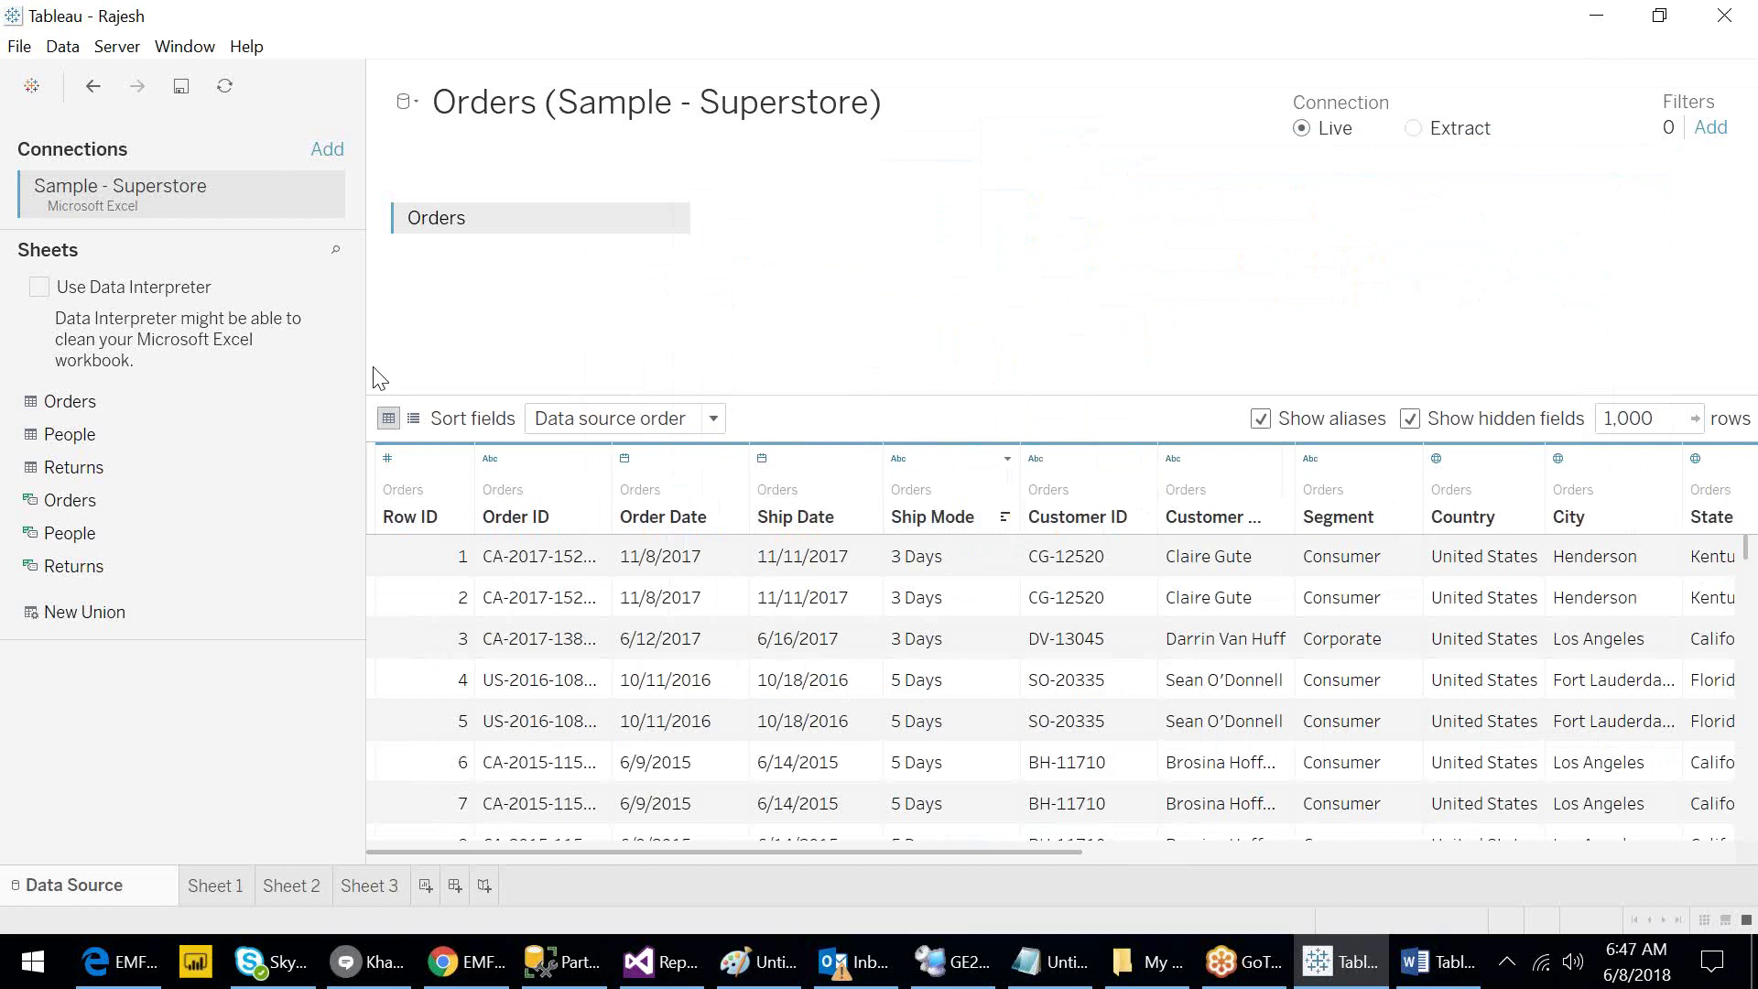
{"action": "right_click", "coordinate": [410, 484]}
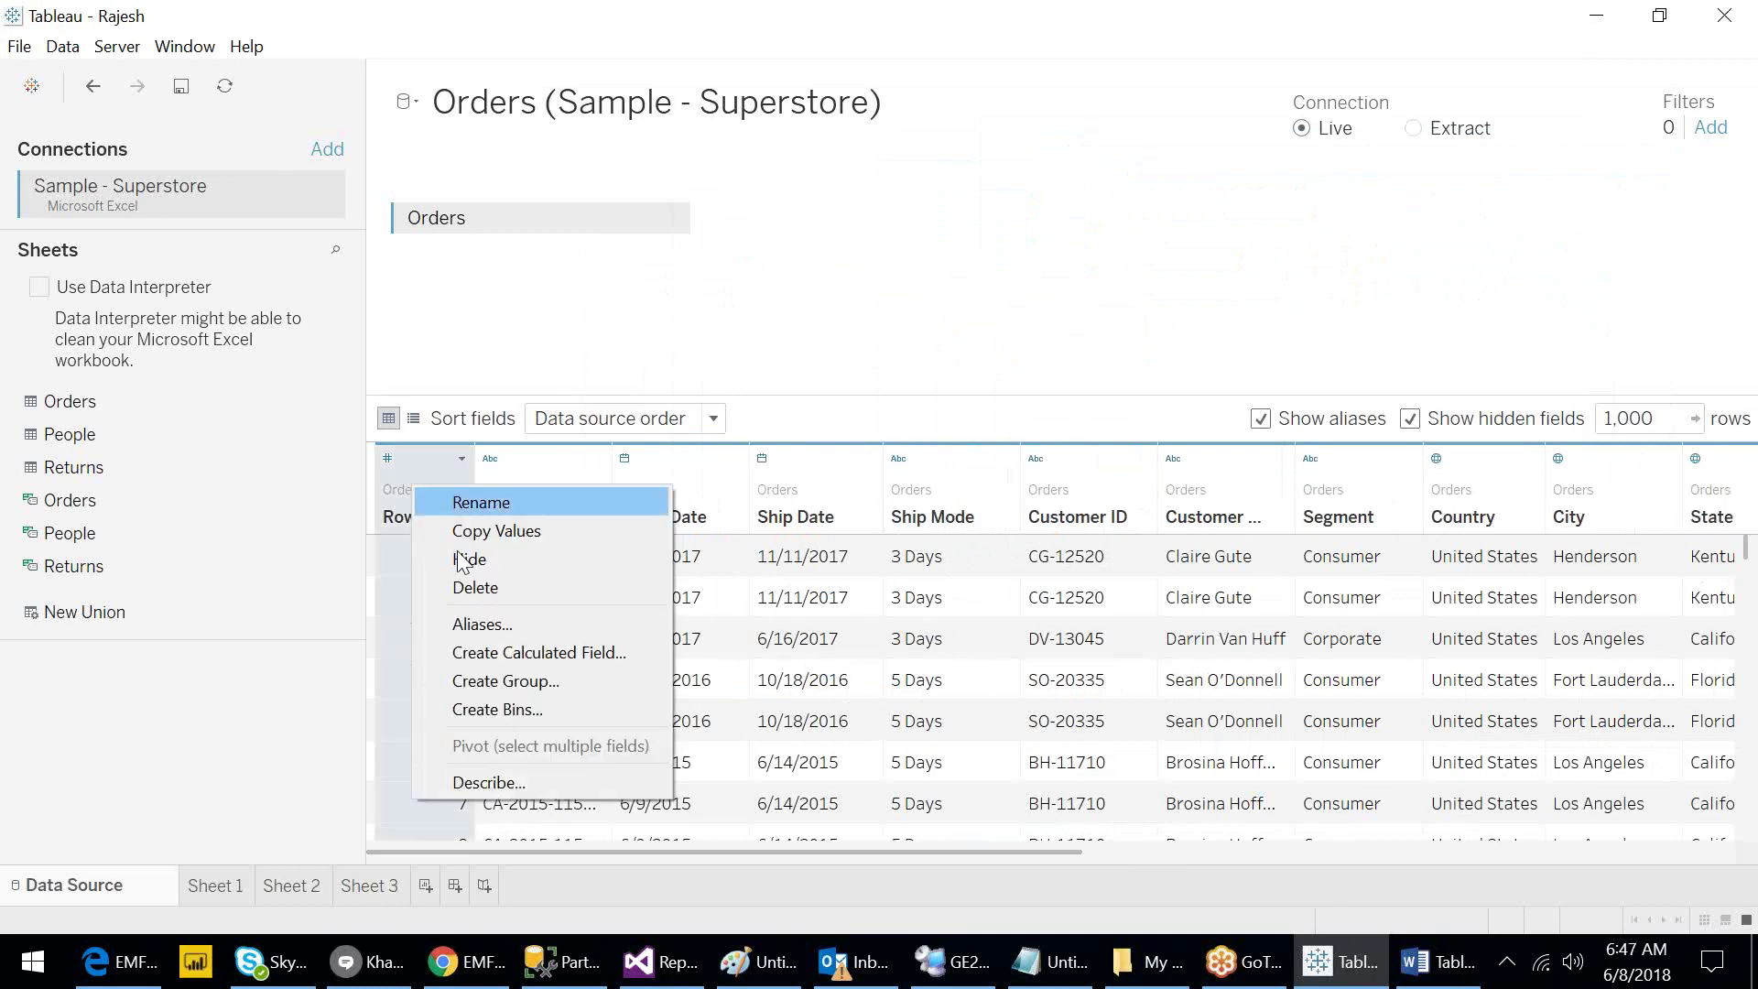
{"action": "left_click", "coordinate": [501, 646]}
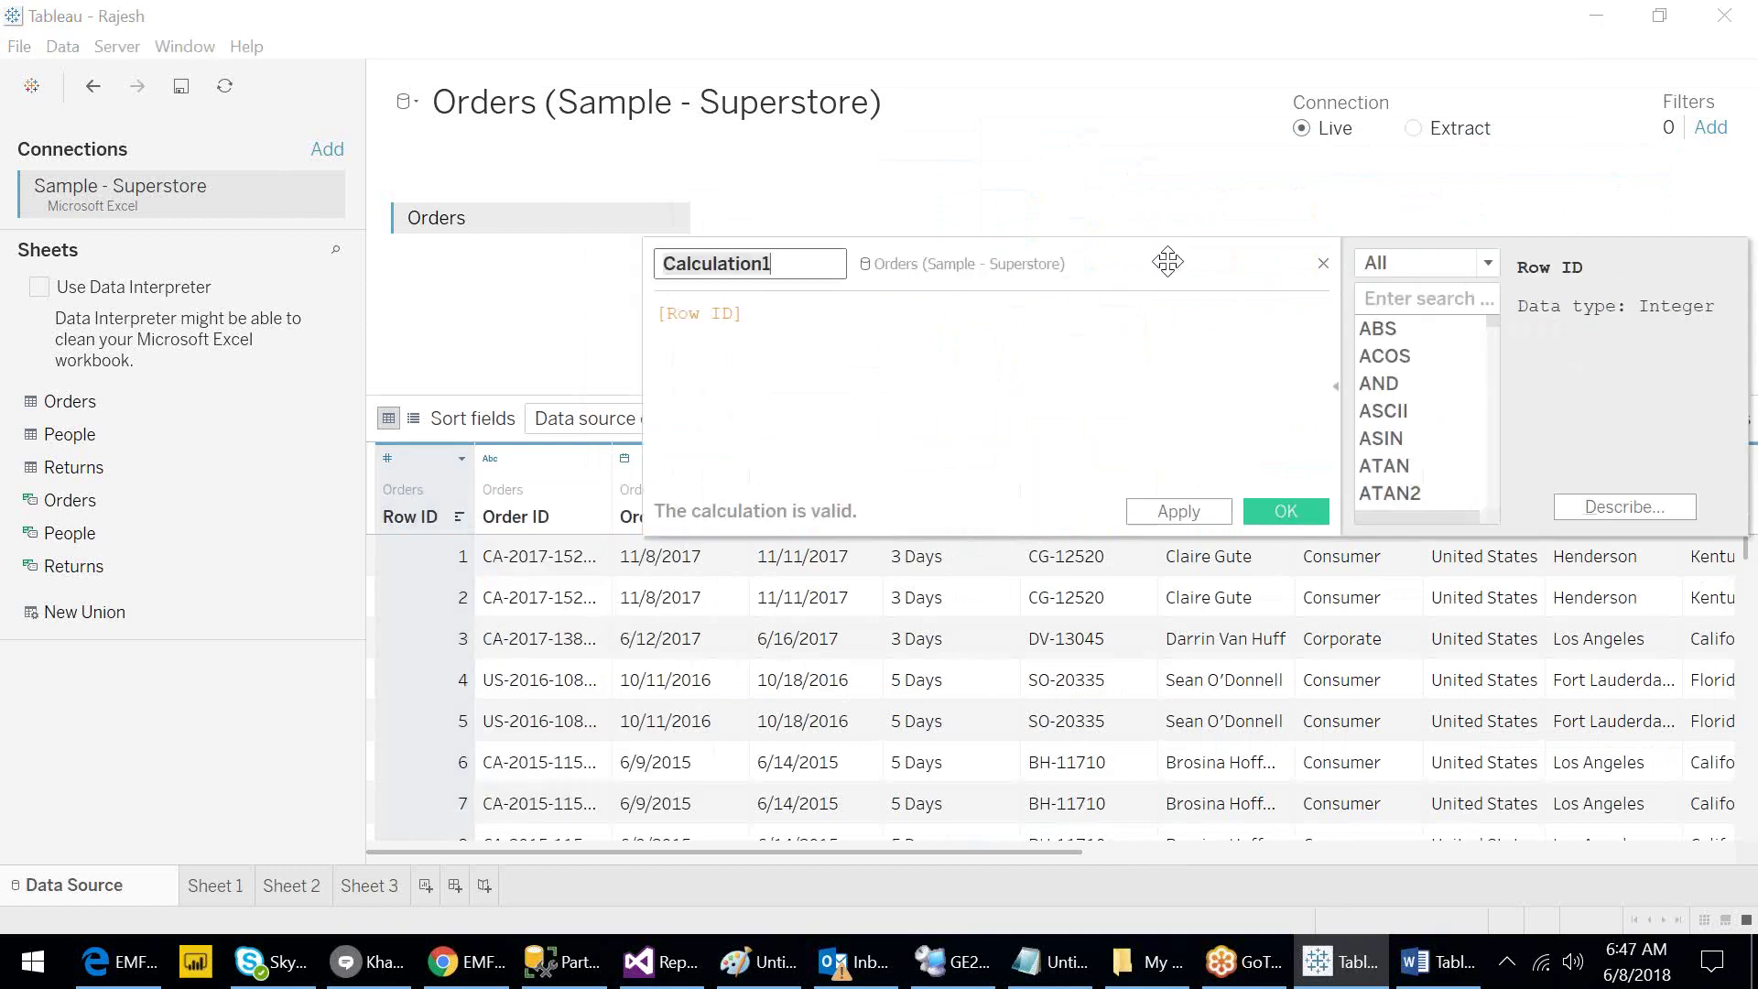
{"action": "left_click_drag", "start_coordinate": [1115, 262], "coordinate": [871, 278]}
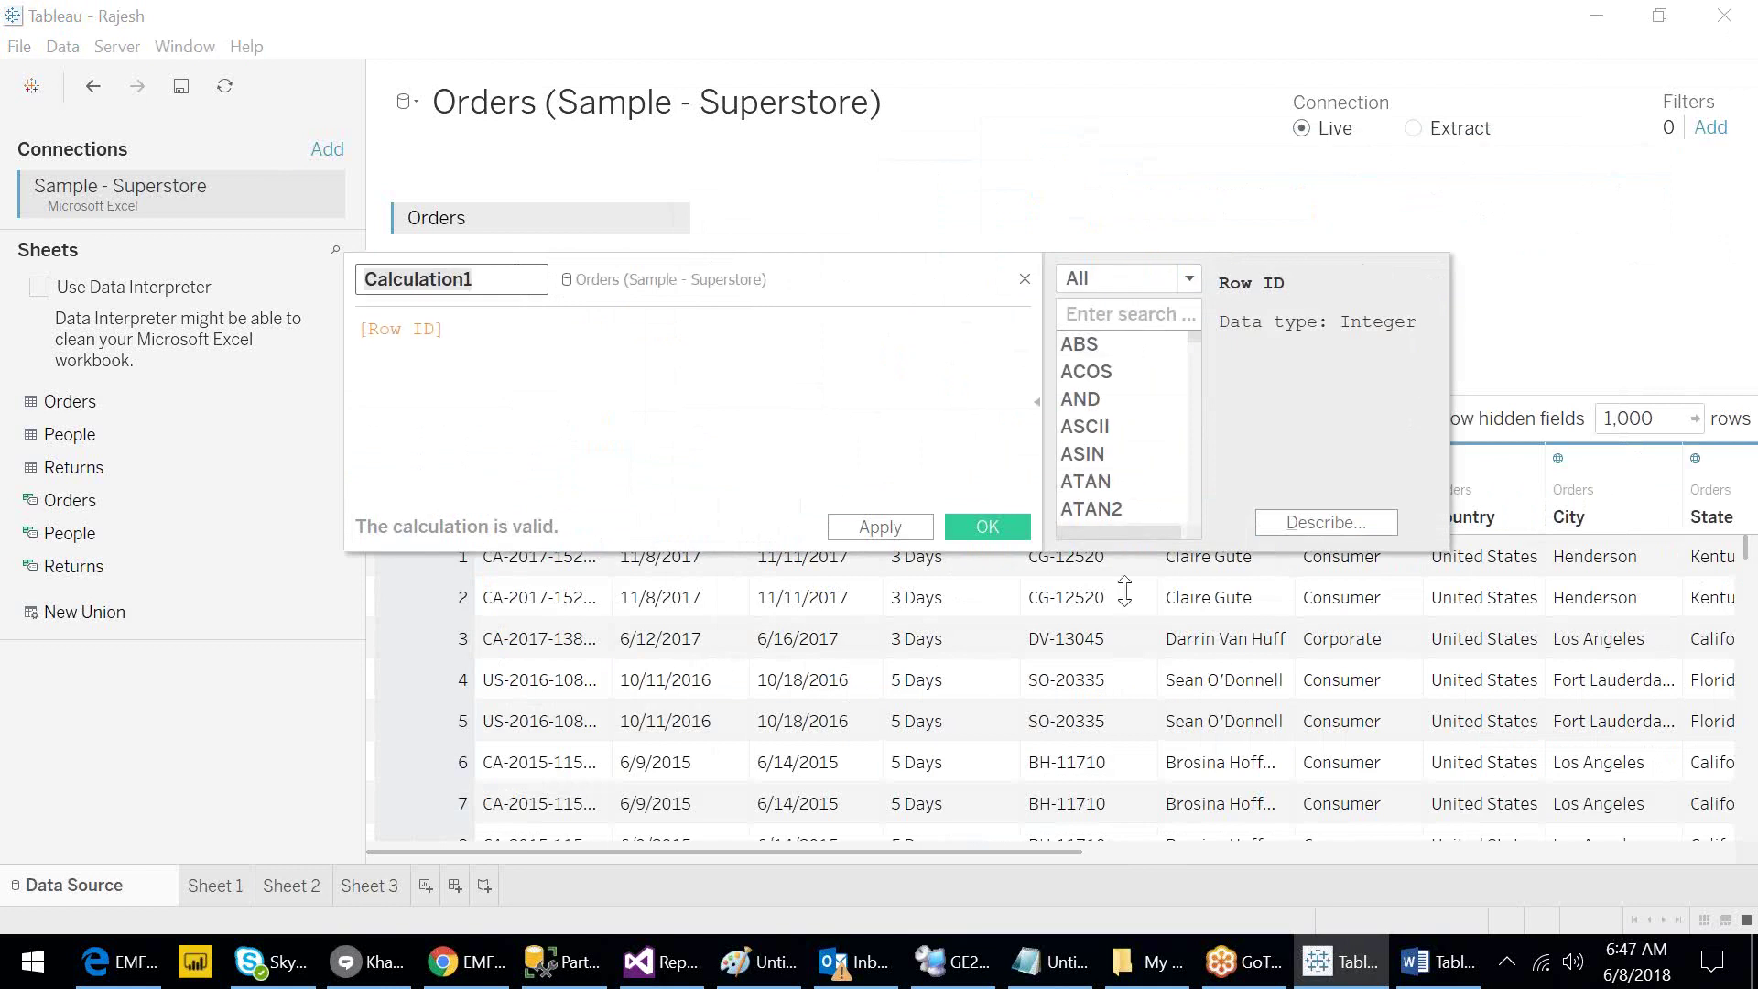
{"action": "left_click_drag", "start_coordinate": [1125, 591], "coordinate": [1134, 747]}
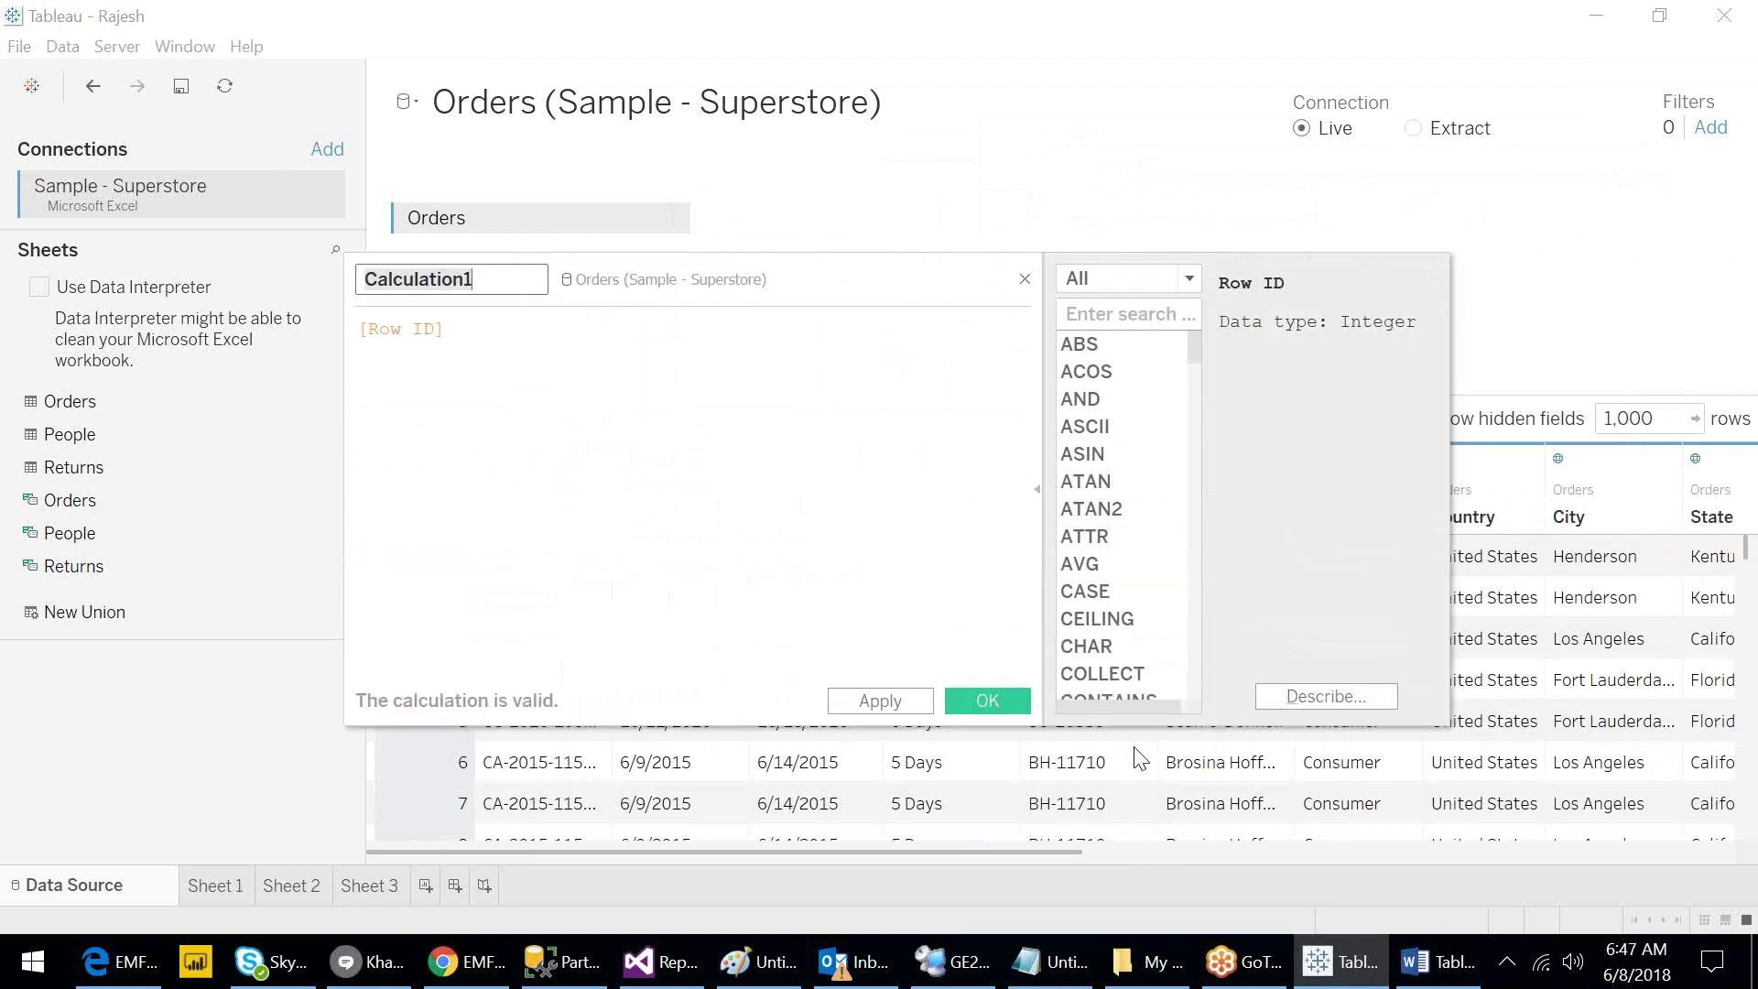
{"action": "left_click", "coordinate": [1025, 279]}
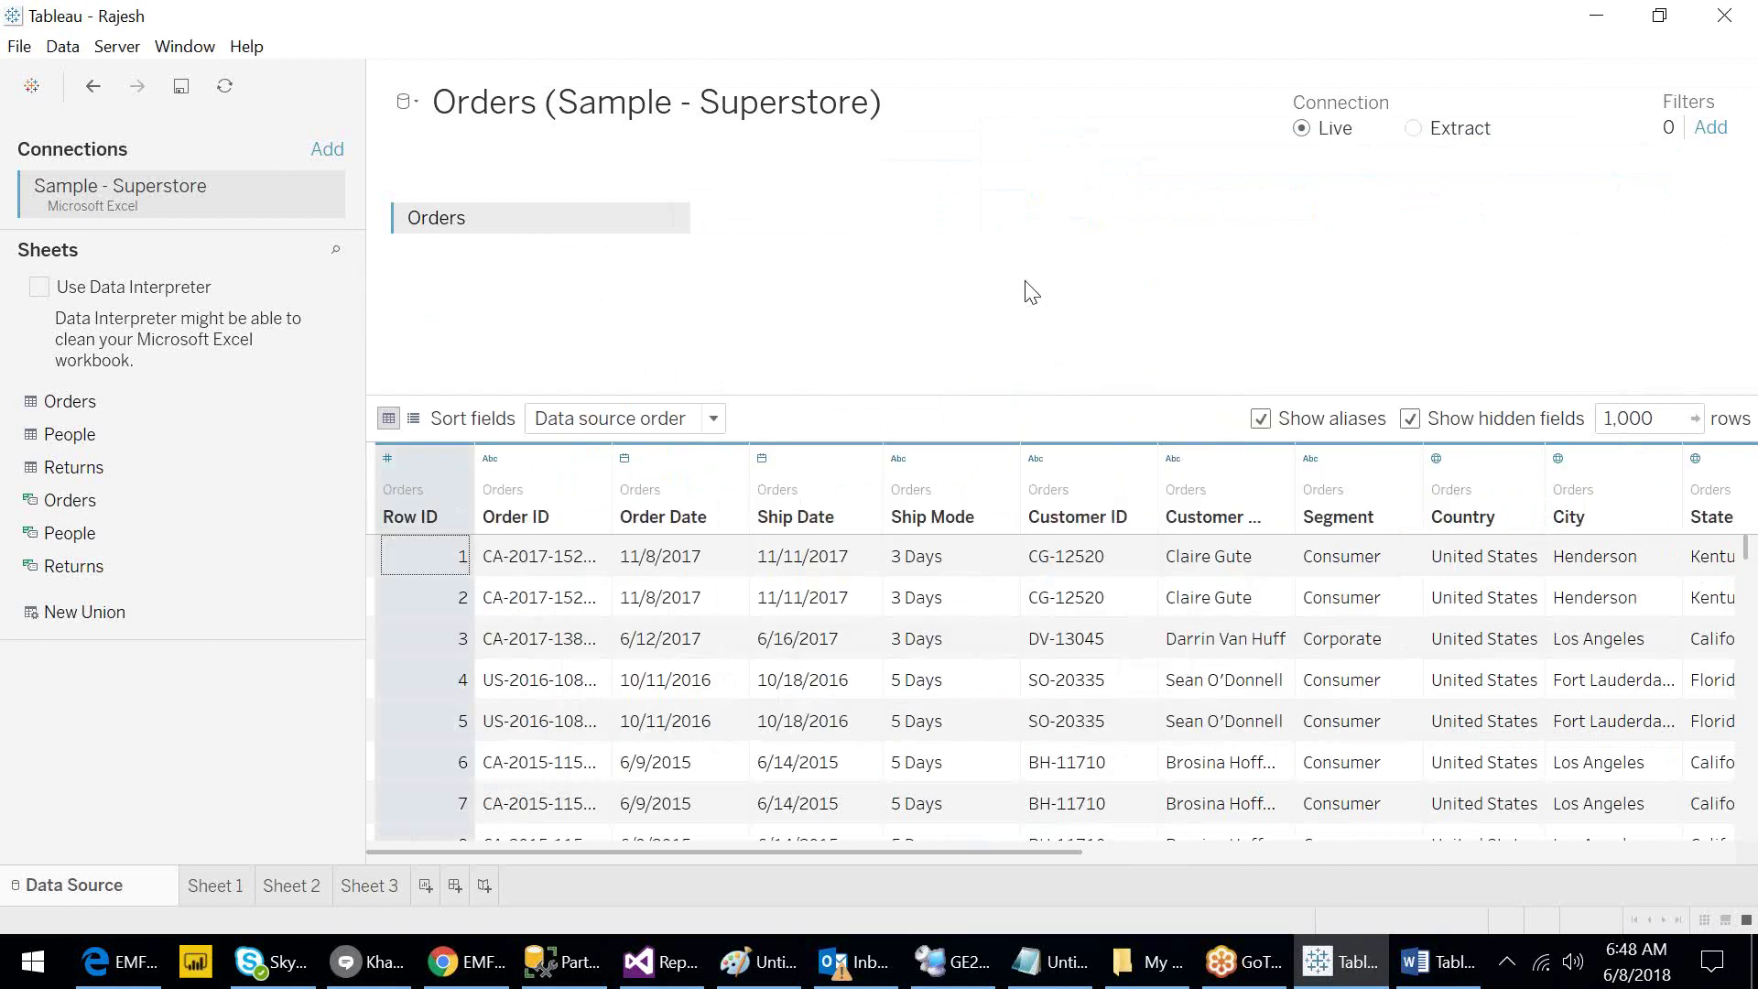
{"action": "right_click", "coordinate": [436, 485]}
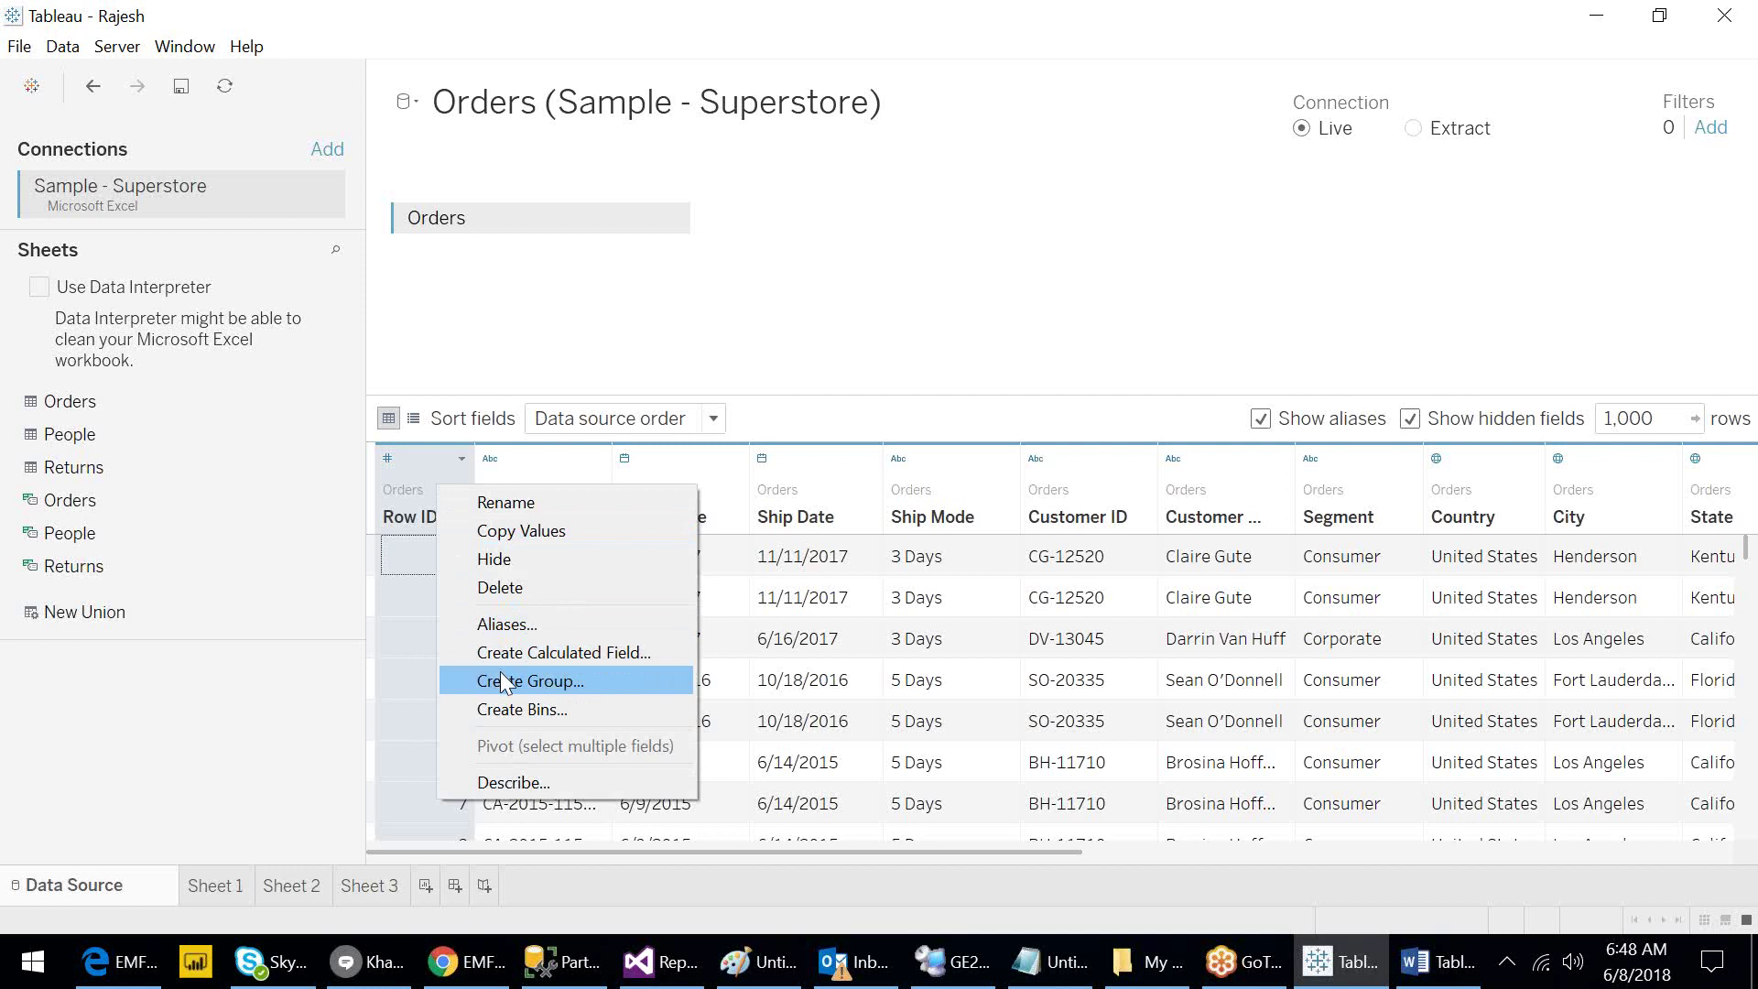
{"action": "left_click", "coordinate": [772, 359]}
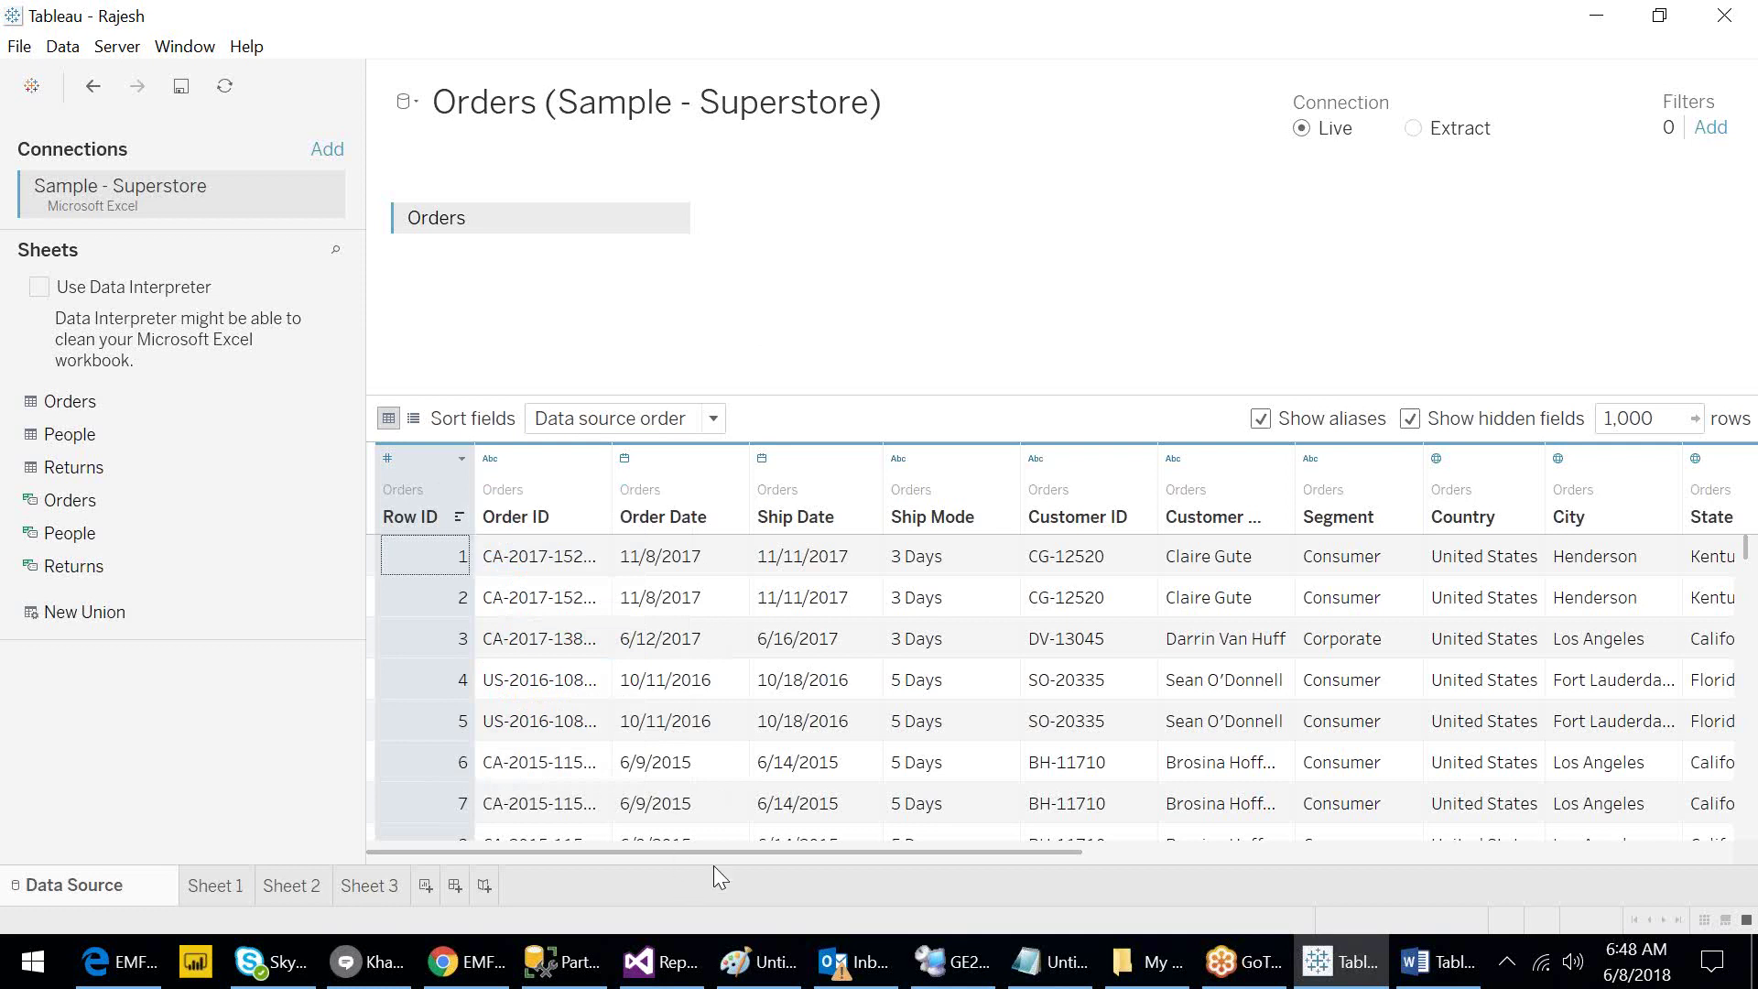
Hide the Region field and turn off the display of hidden fields in the data grid.
{"action": "scroll", "coordinate": [715, 867], "scroll_direction": "right", "scroll_amount": 3}
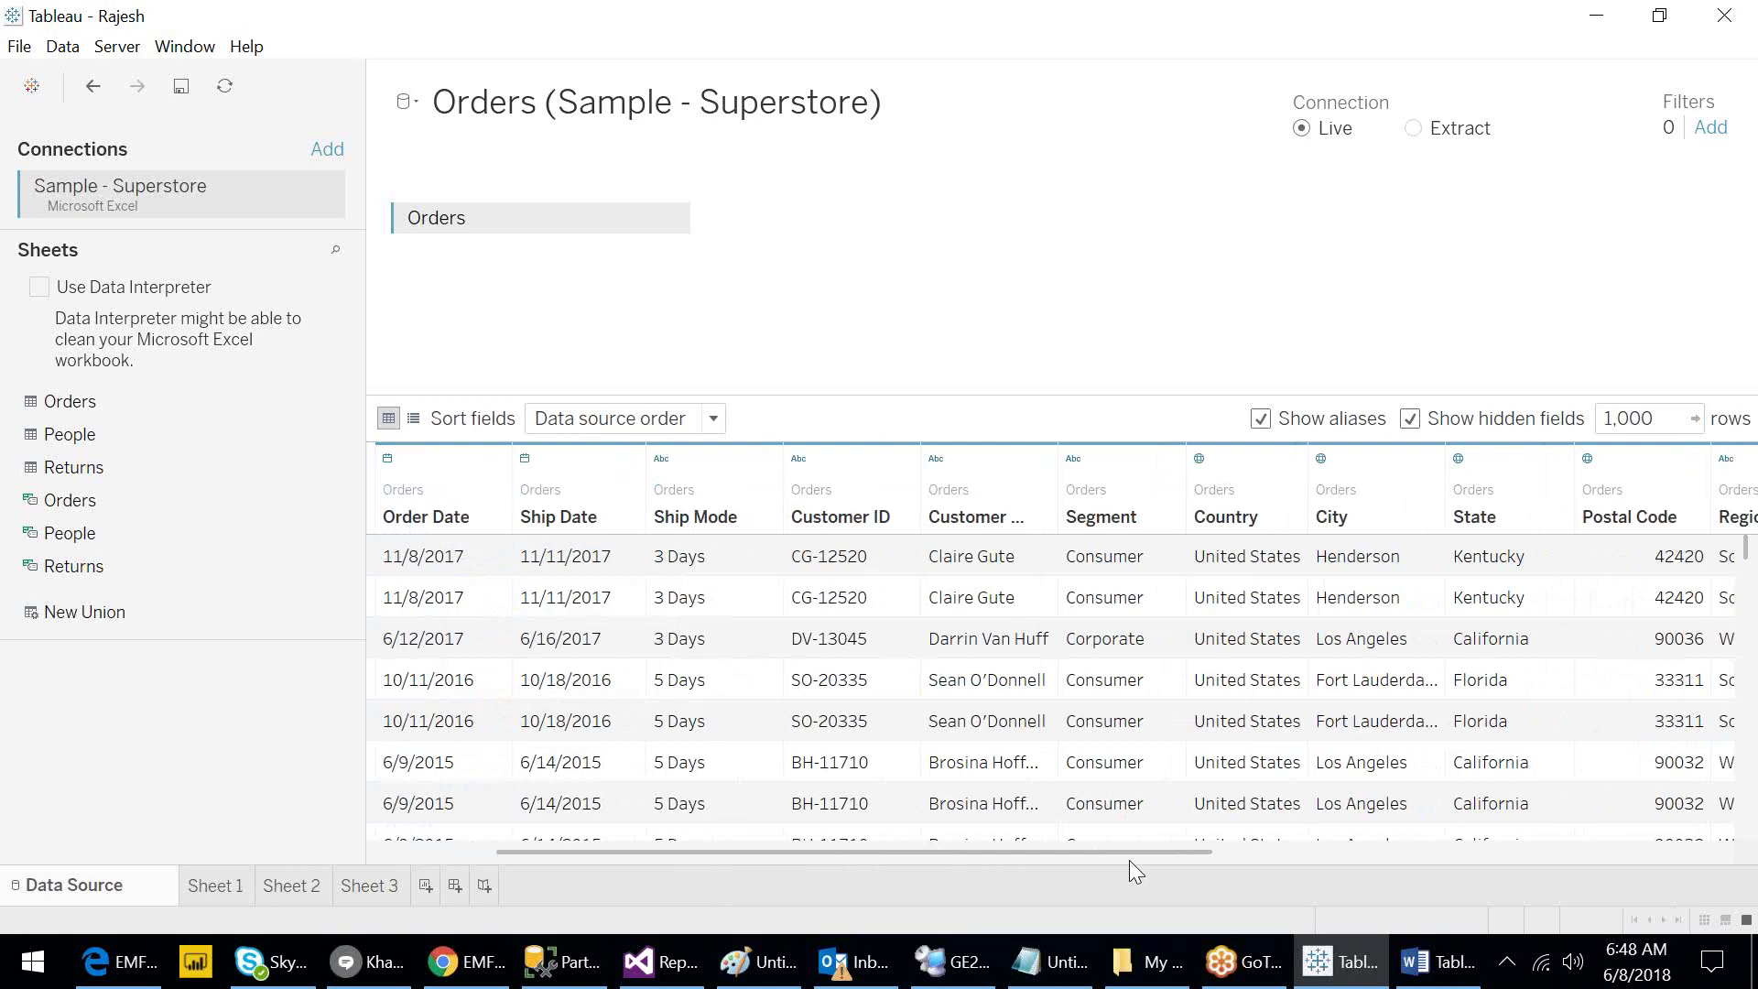
{"action": "scroll", "coordinate": [1129, 860], "scroll_direction": "right", "scroll_amount": 1}
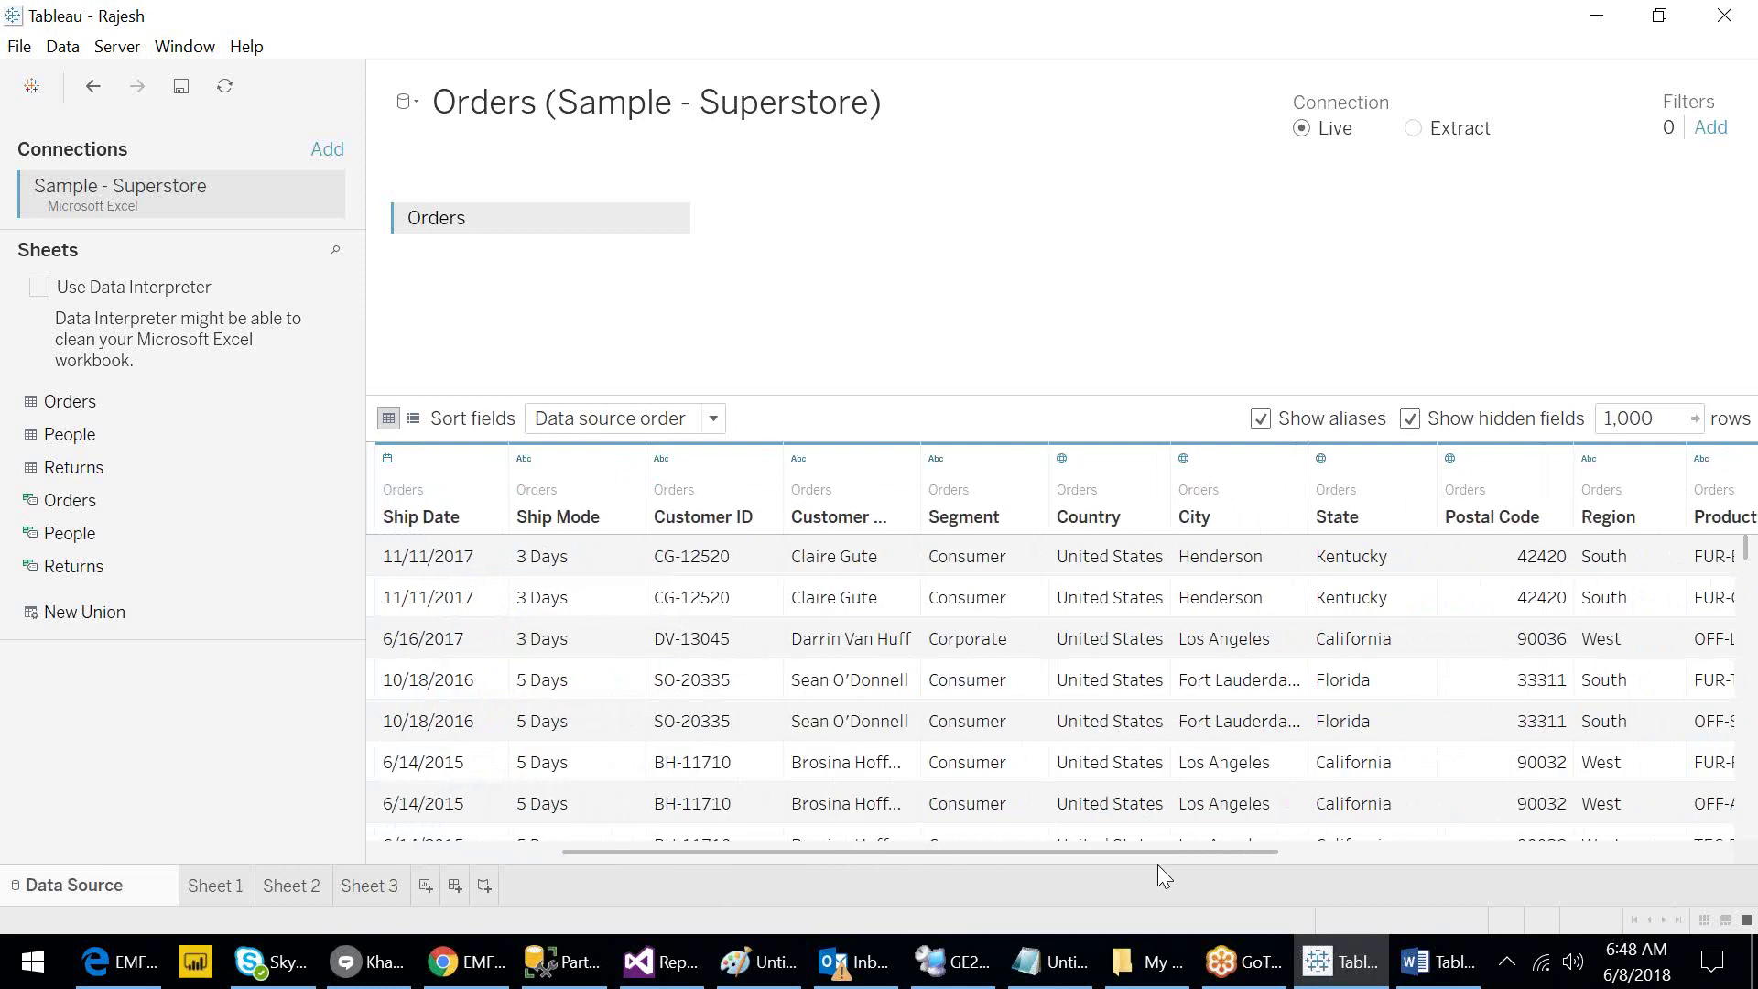
{"action": "left_click_drag", "start_coordinate": [1158, 864], "coordinate": [1277, 861]}
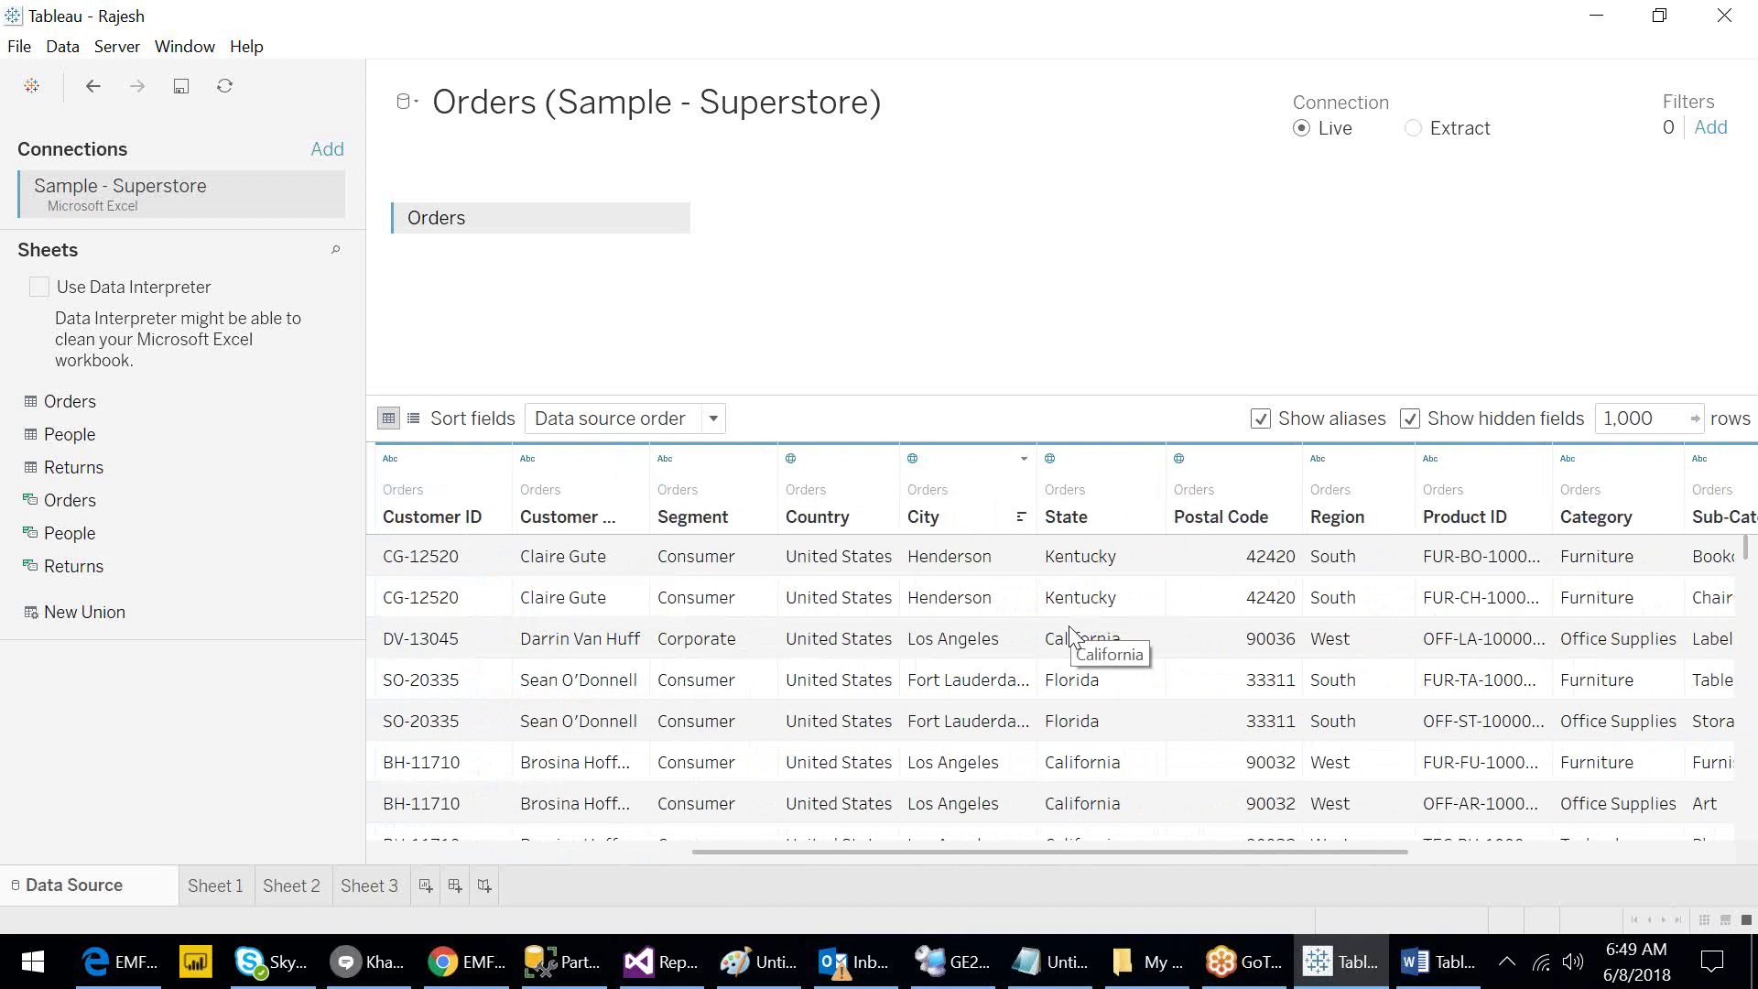
{"action": "left_click", "coordinate": [1333, 494]}
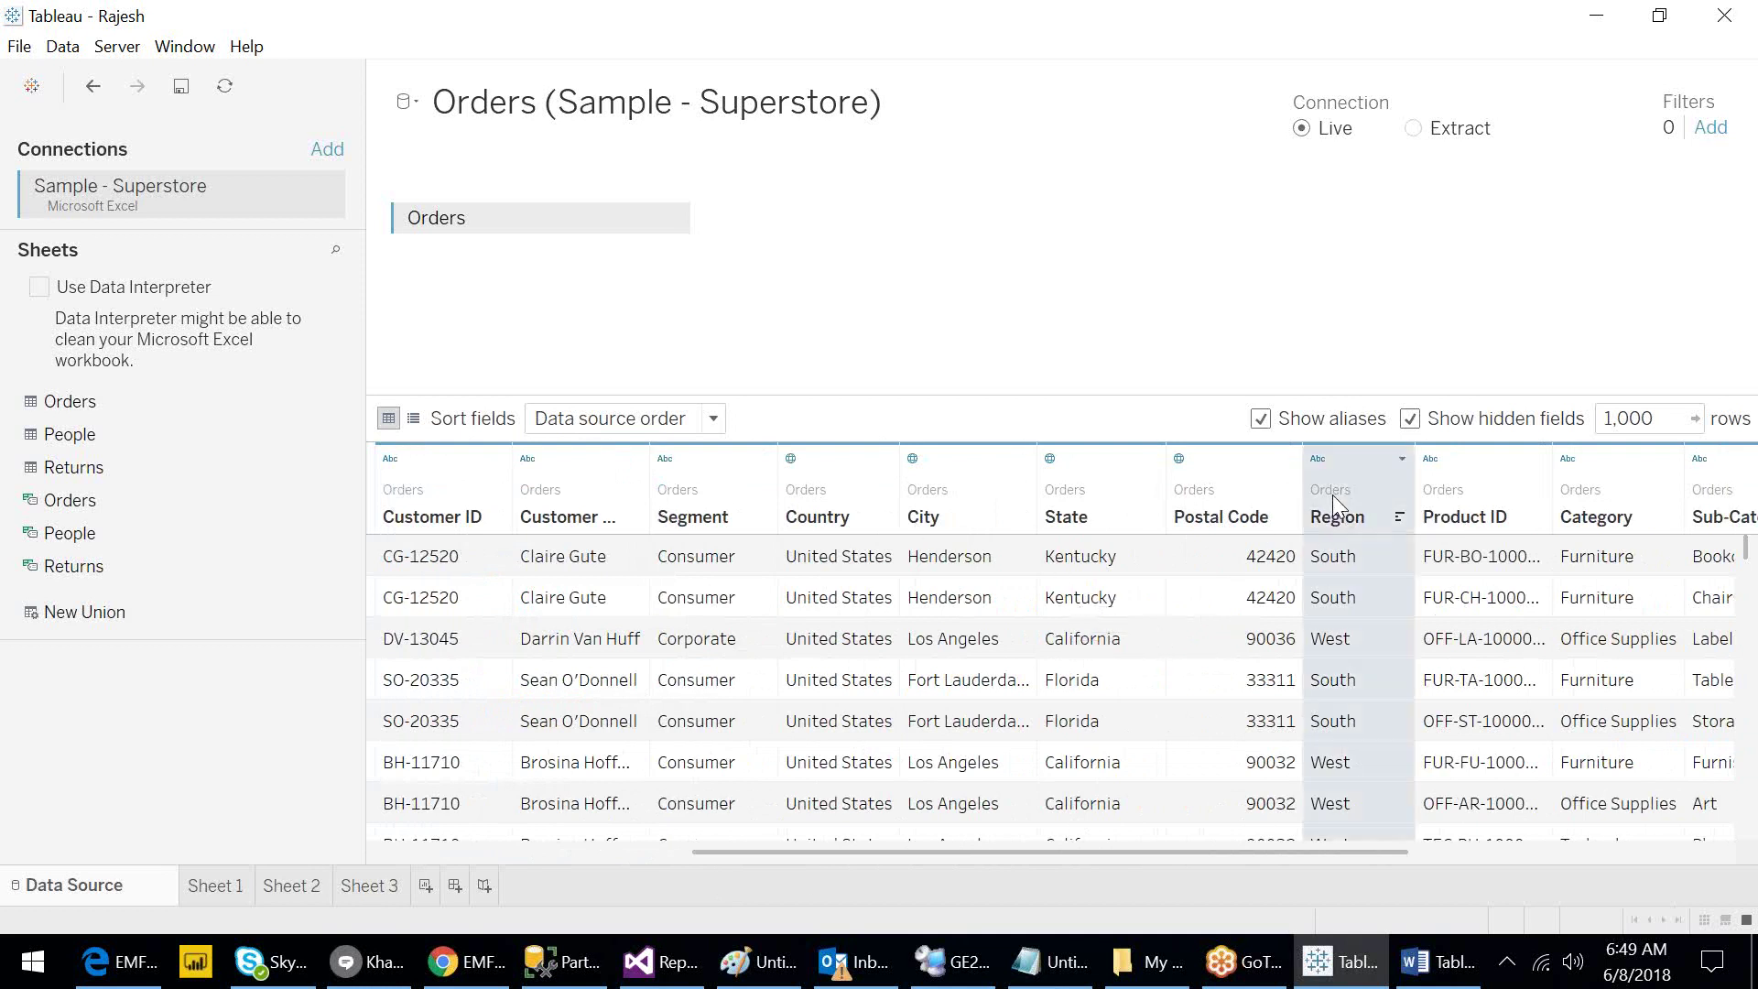
{"action": "right_click", "coordinate": [1333, 495]}
{"action": "left_click", "coordinate": [1377, 563]}
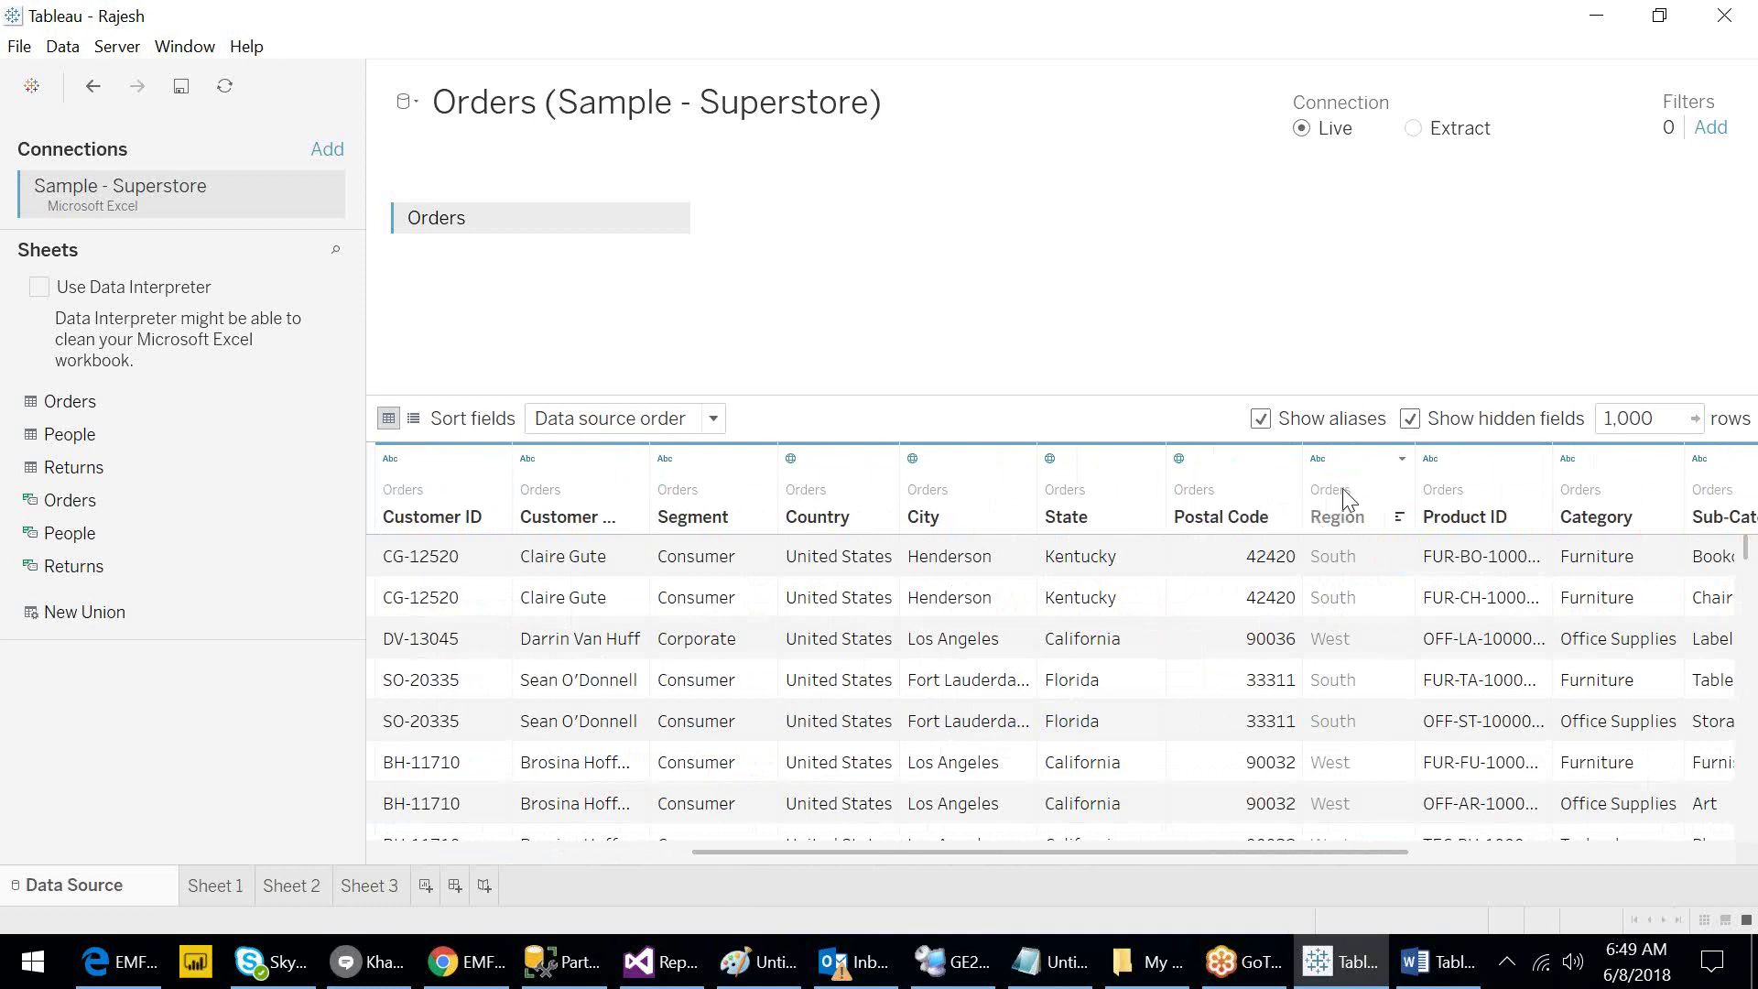
{"action": "left_click", "coordinate": [1412, 419]}
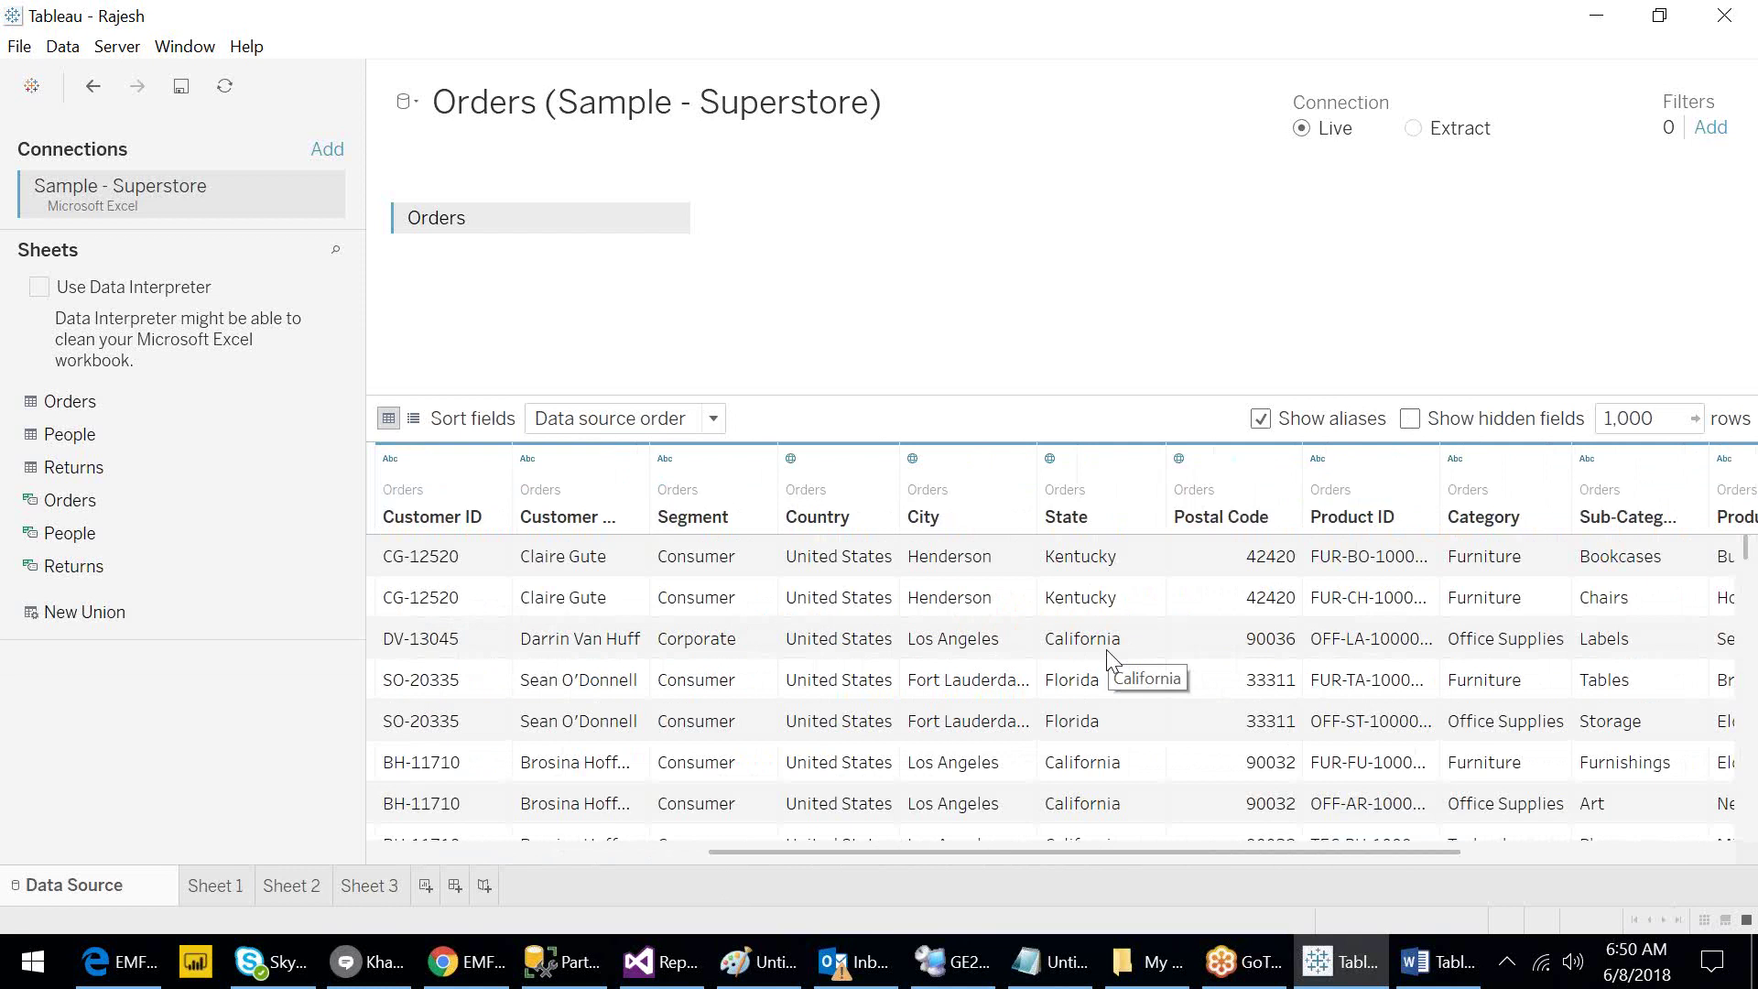
View the calculated field editor for the State field and close it without creating a calculation.
{"action": "right_click", "coordinate": [1103, 488]}
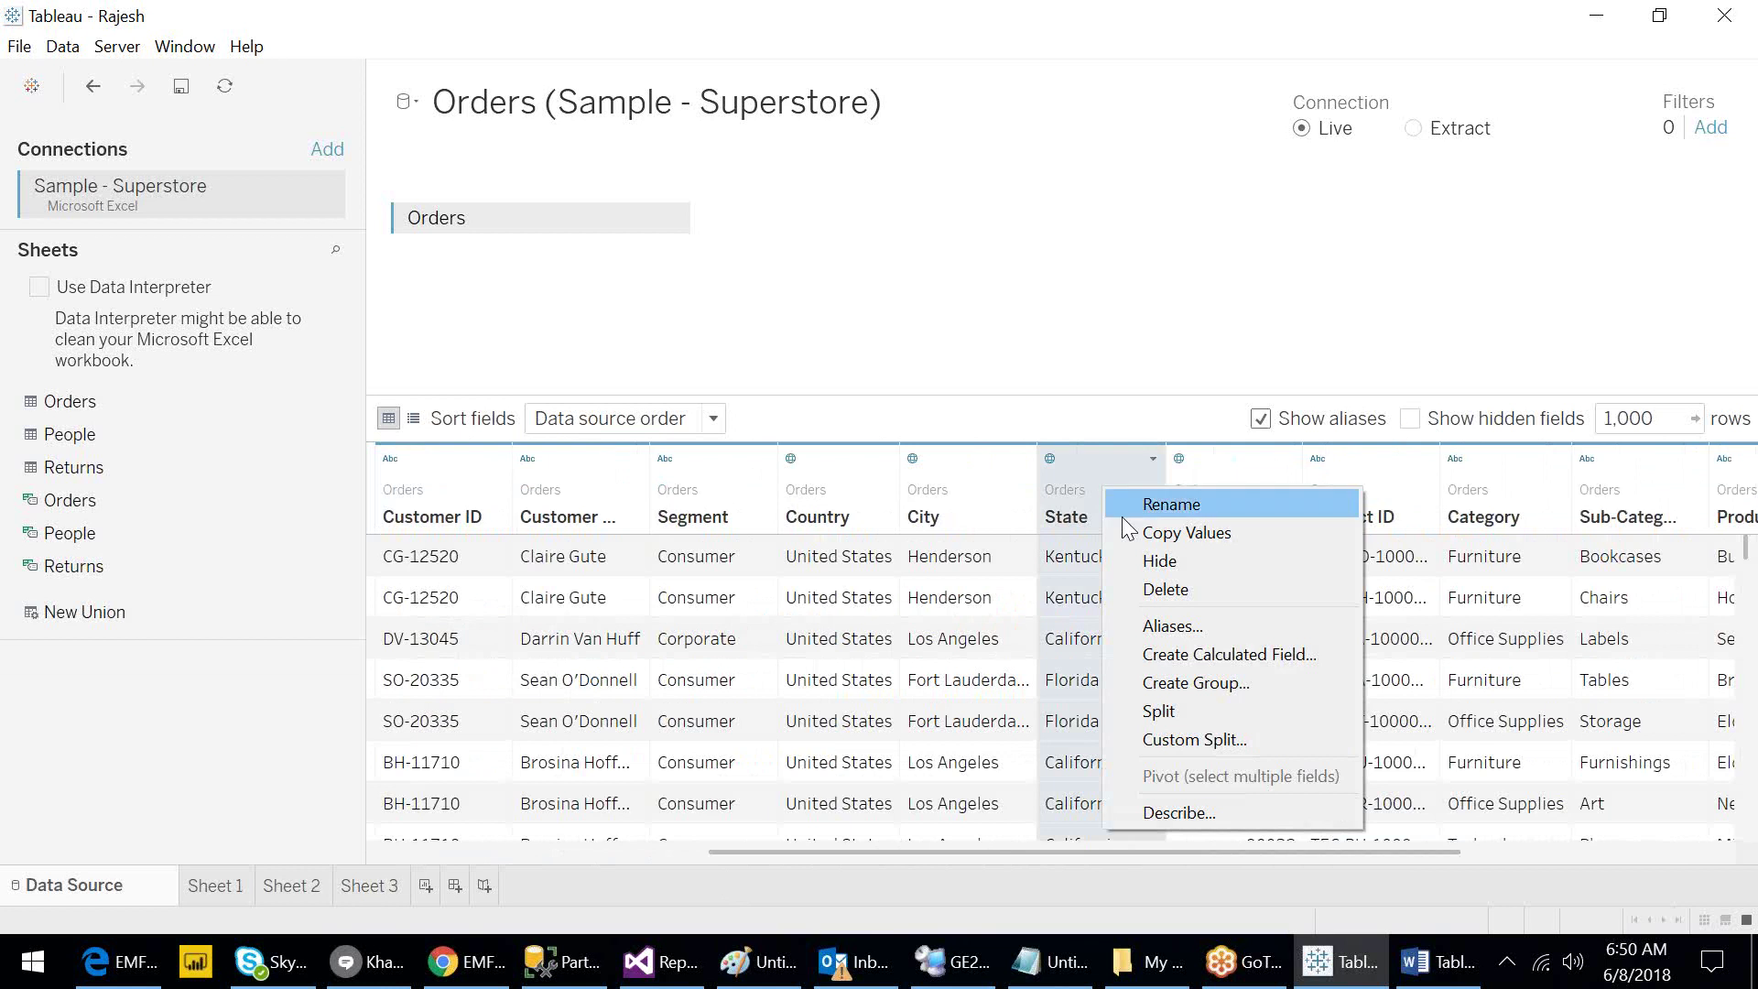
{"action": "left_click", "coordinate": [1196, 656]}
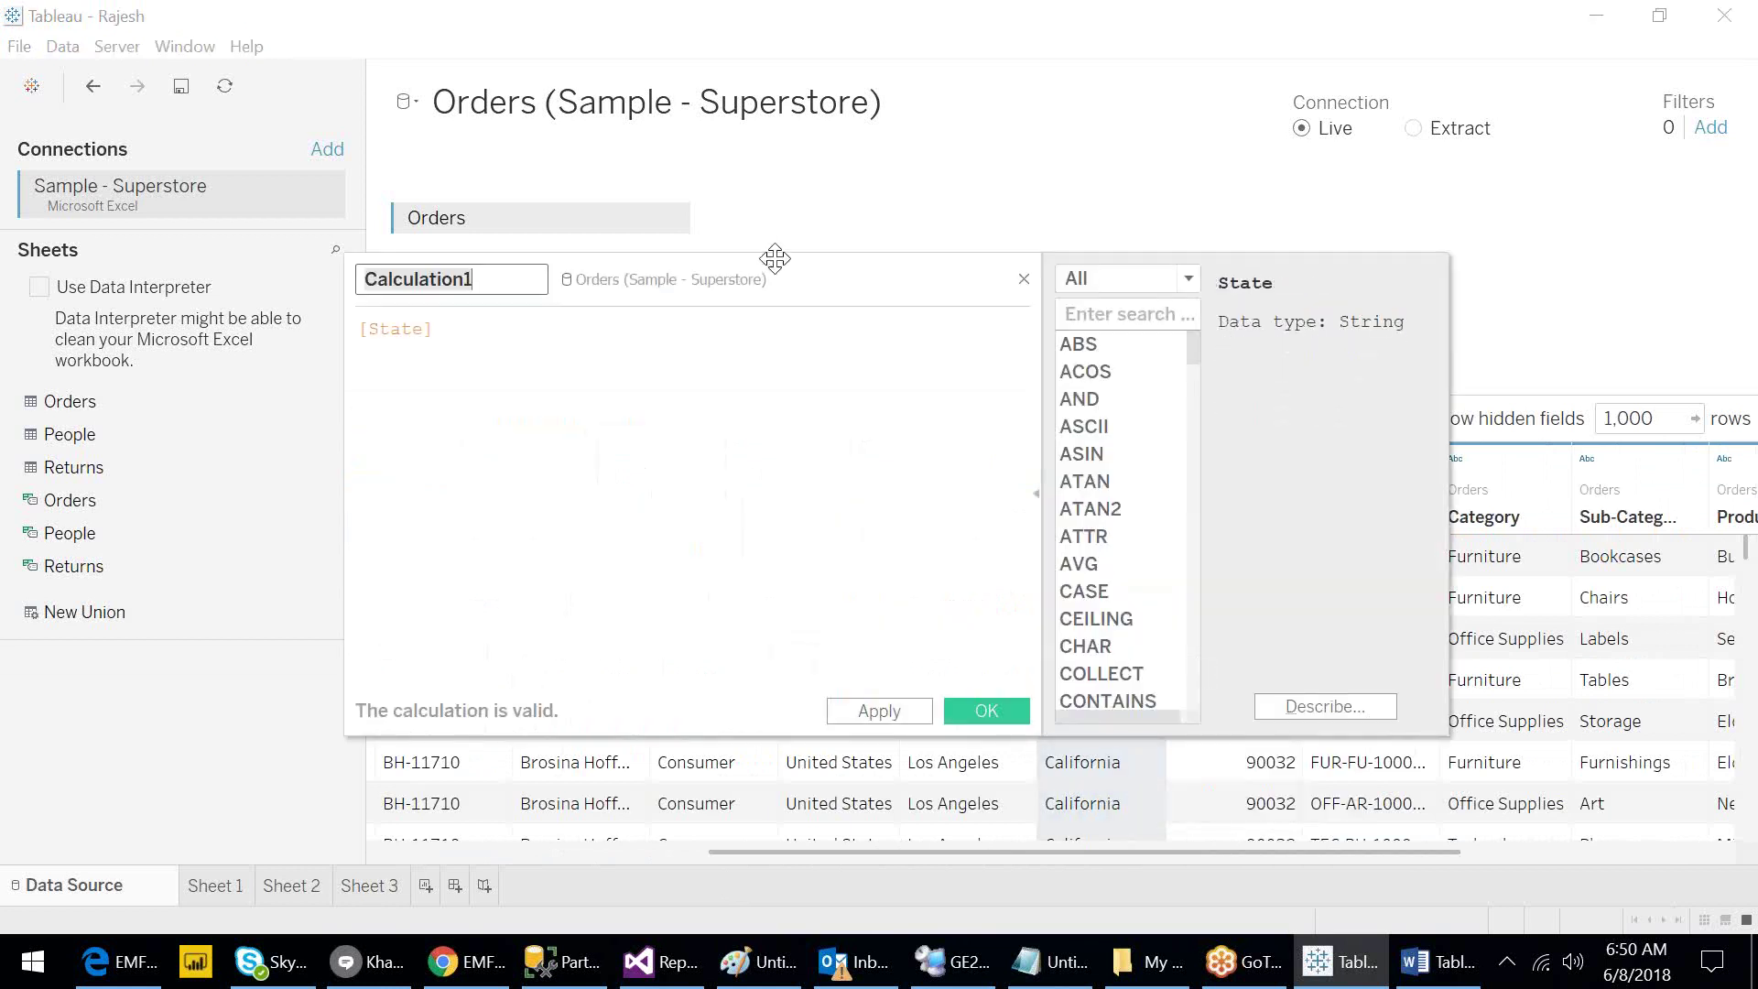
{"action": "left_click_drag", "start_coordinate": [775, 259], "coordinate": [812, 123]}
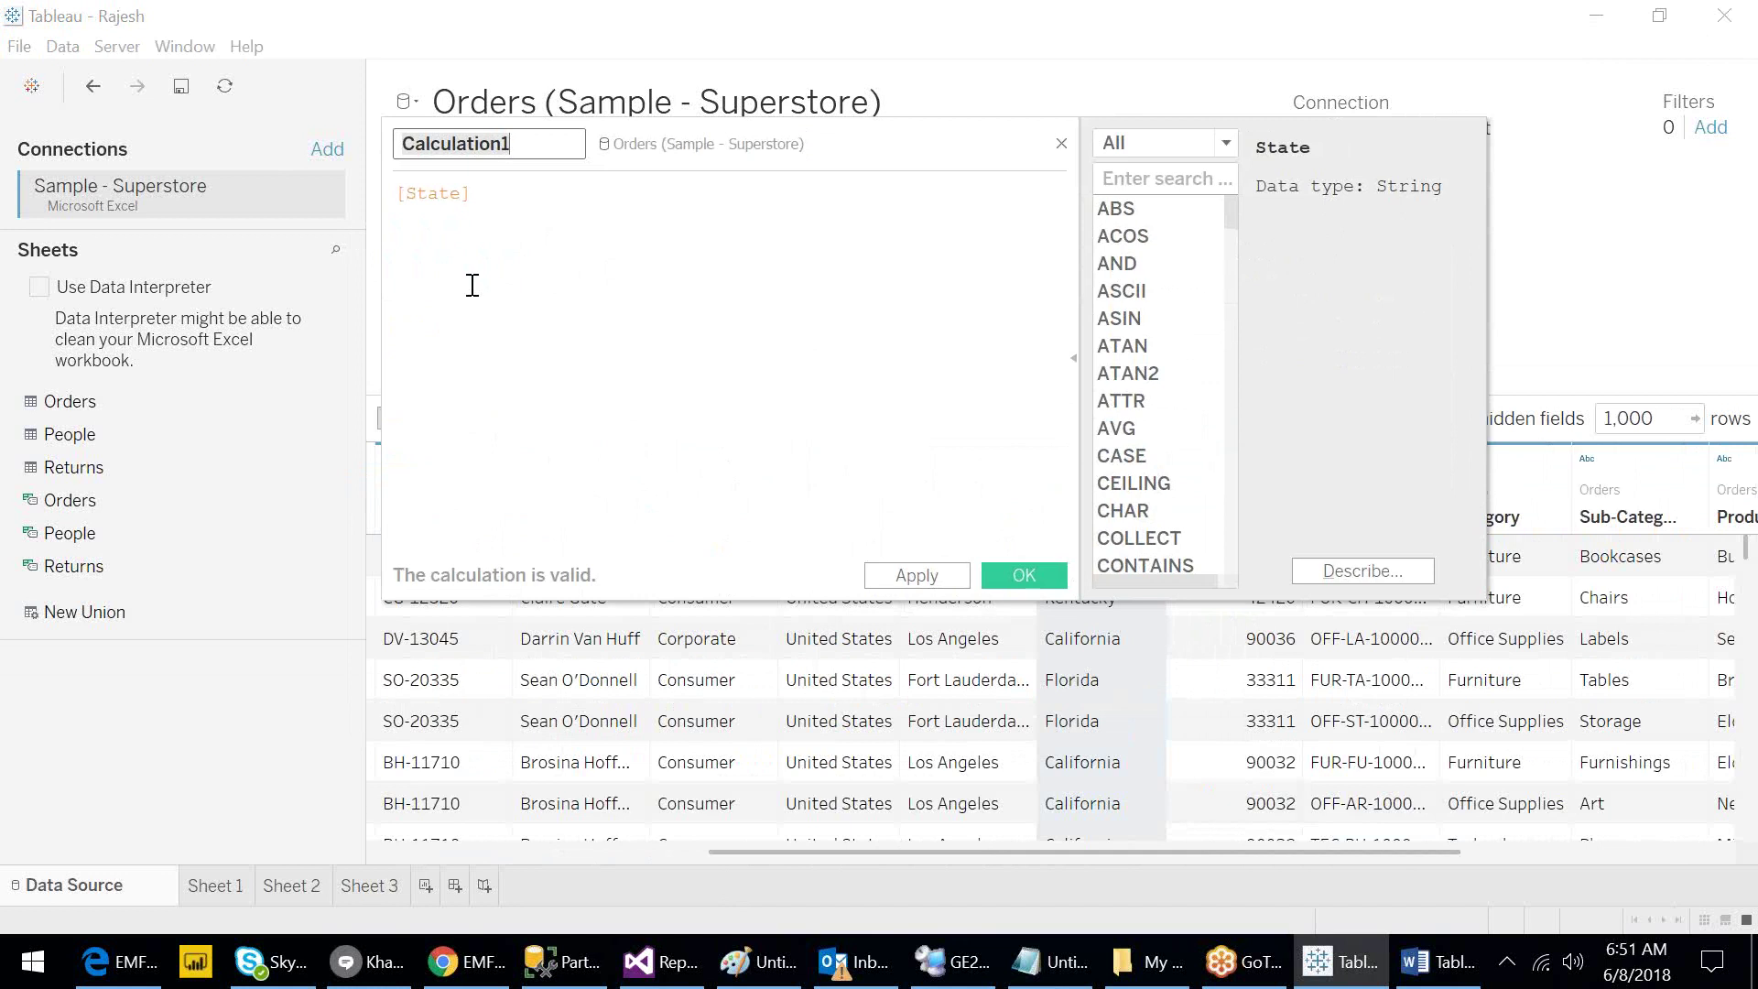
{"action": "left_click", "coordinate": [1062, 143]}
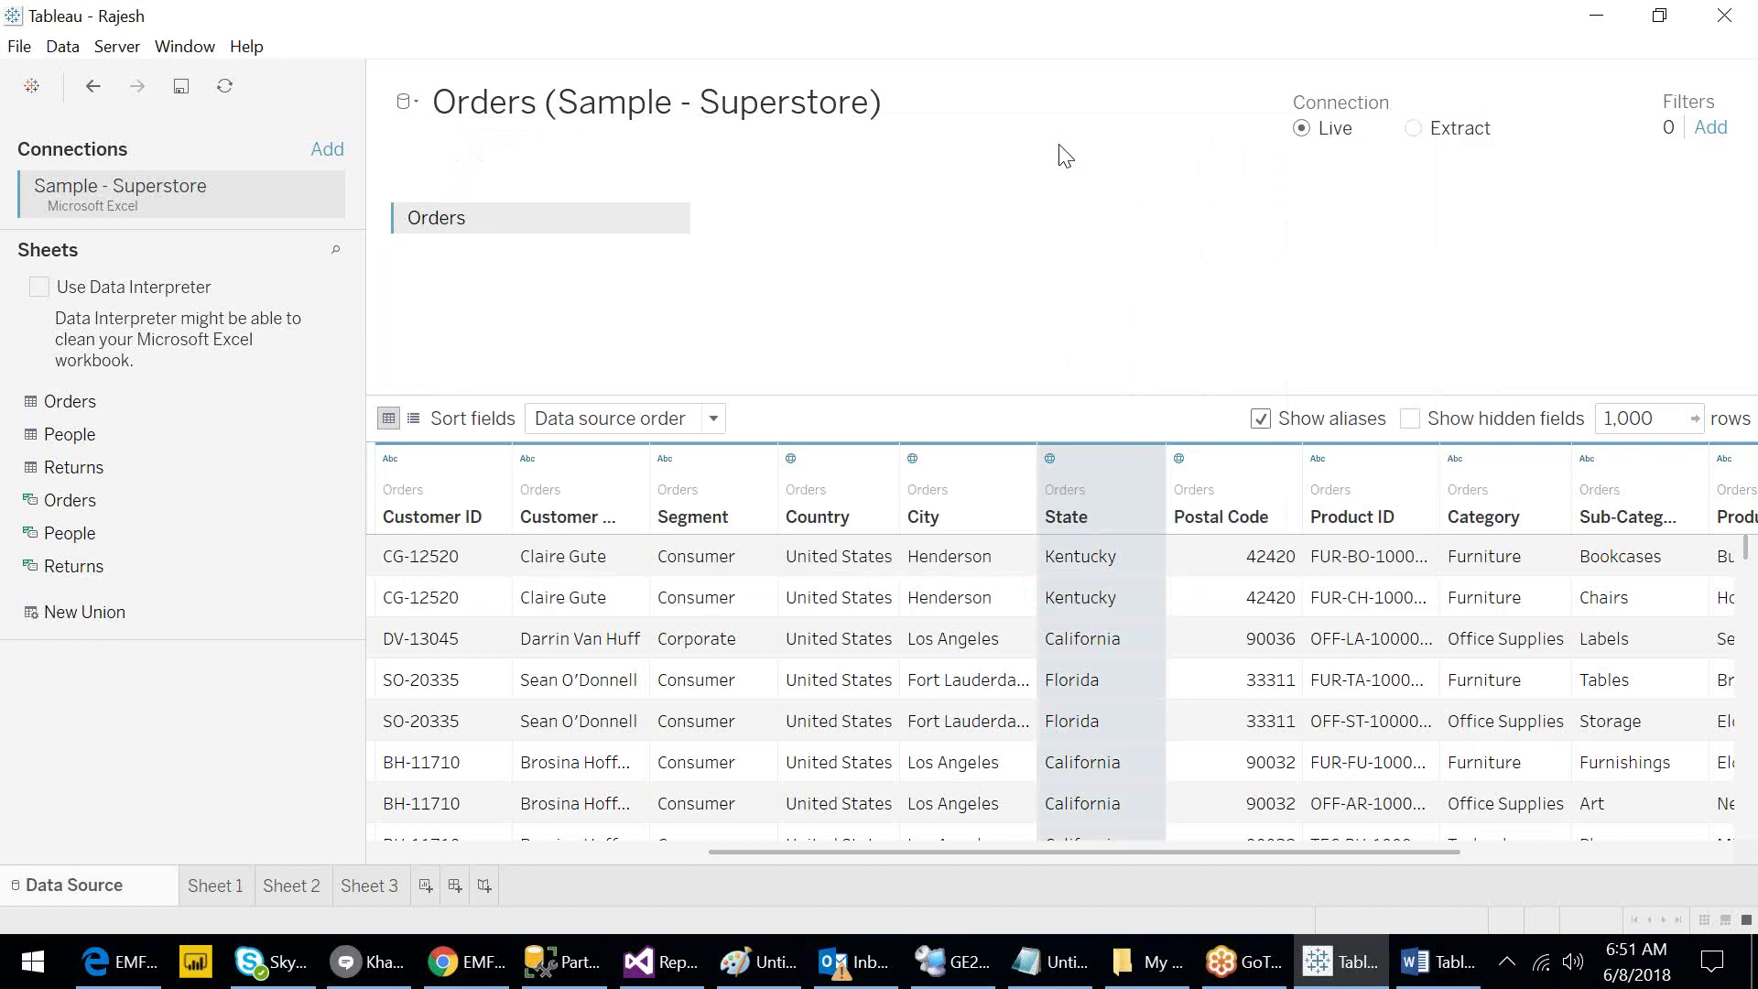
Start creating a group from the State field and name the new group field "Region_".
{"action": "right_click", "coordinate": [1106, 475]}
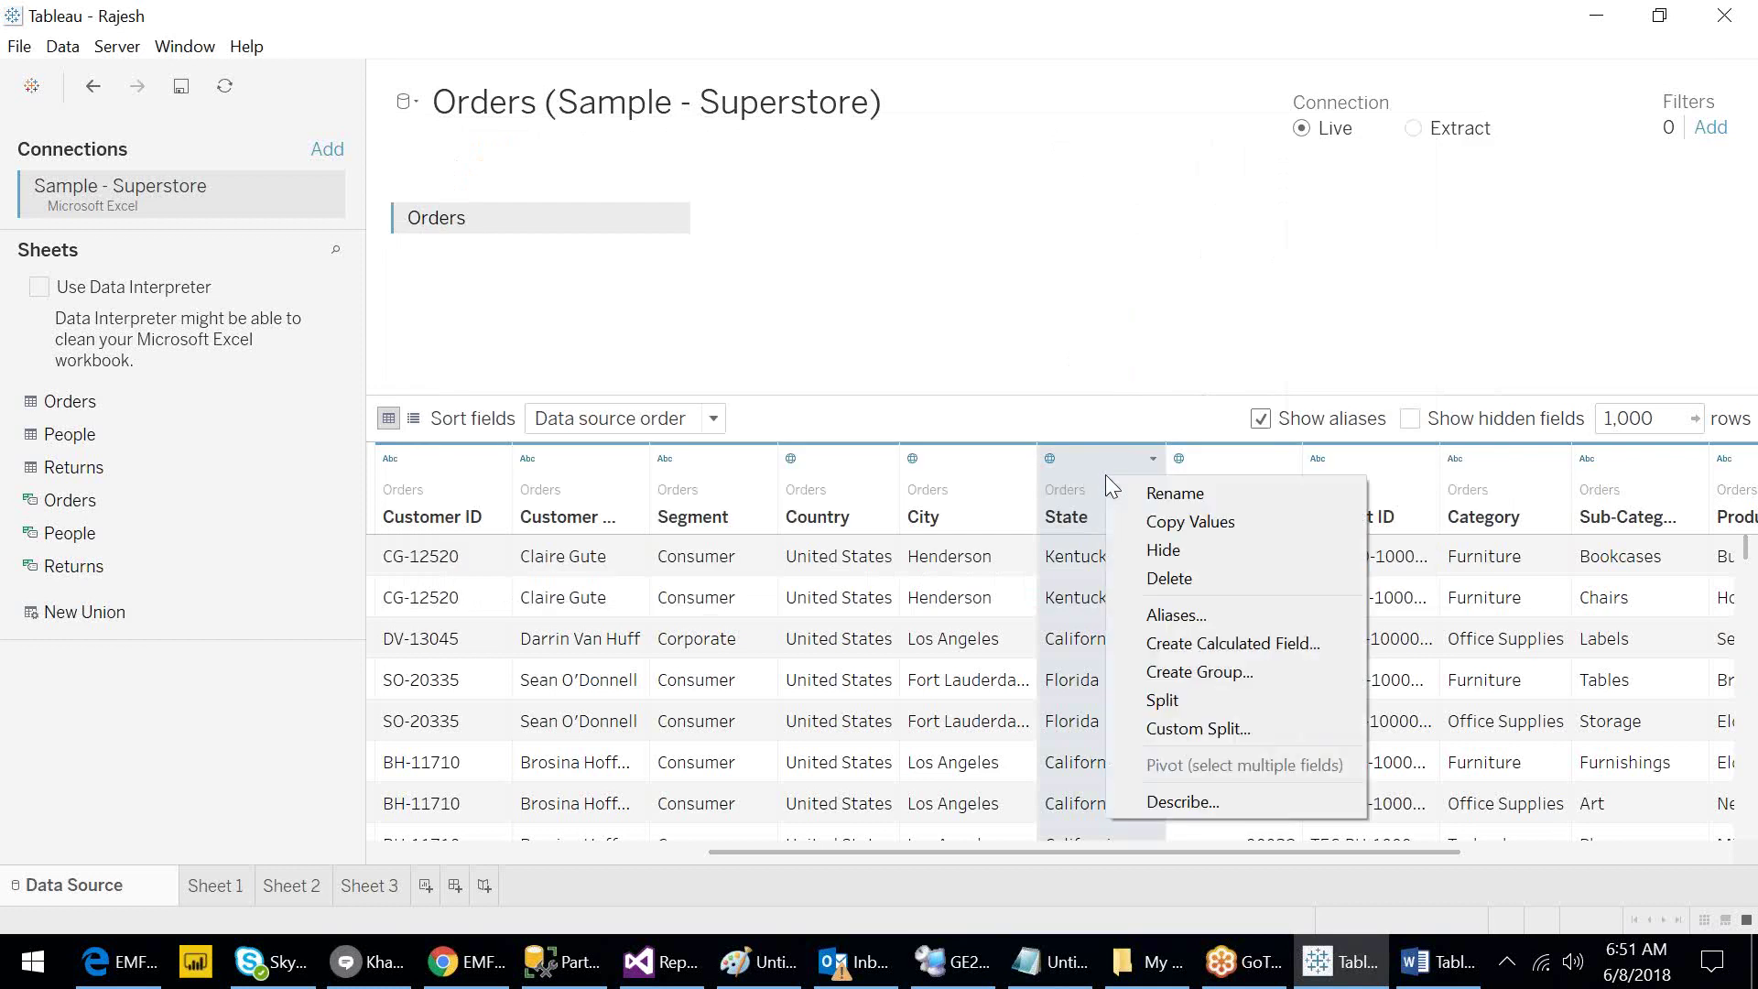
{"action": "left_click", "coordinate": [1176, 678]}
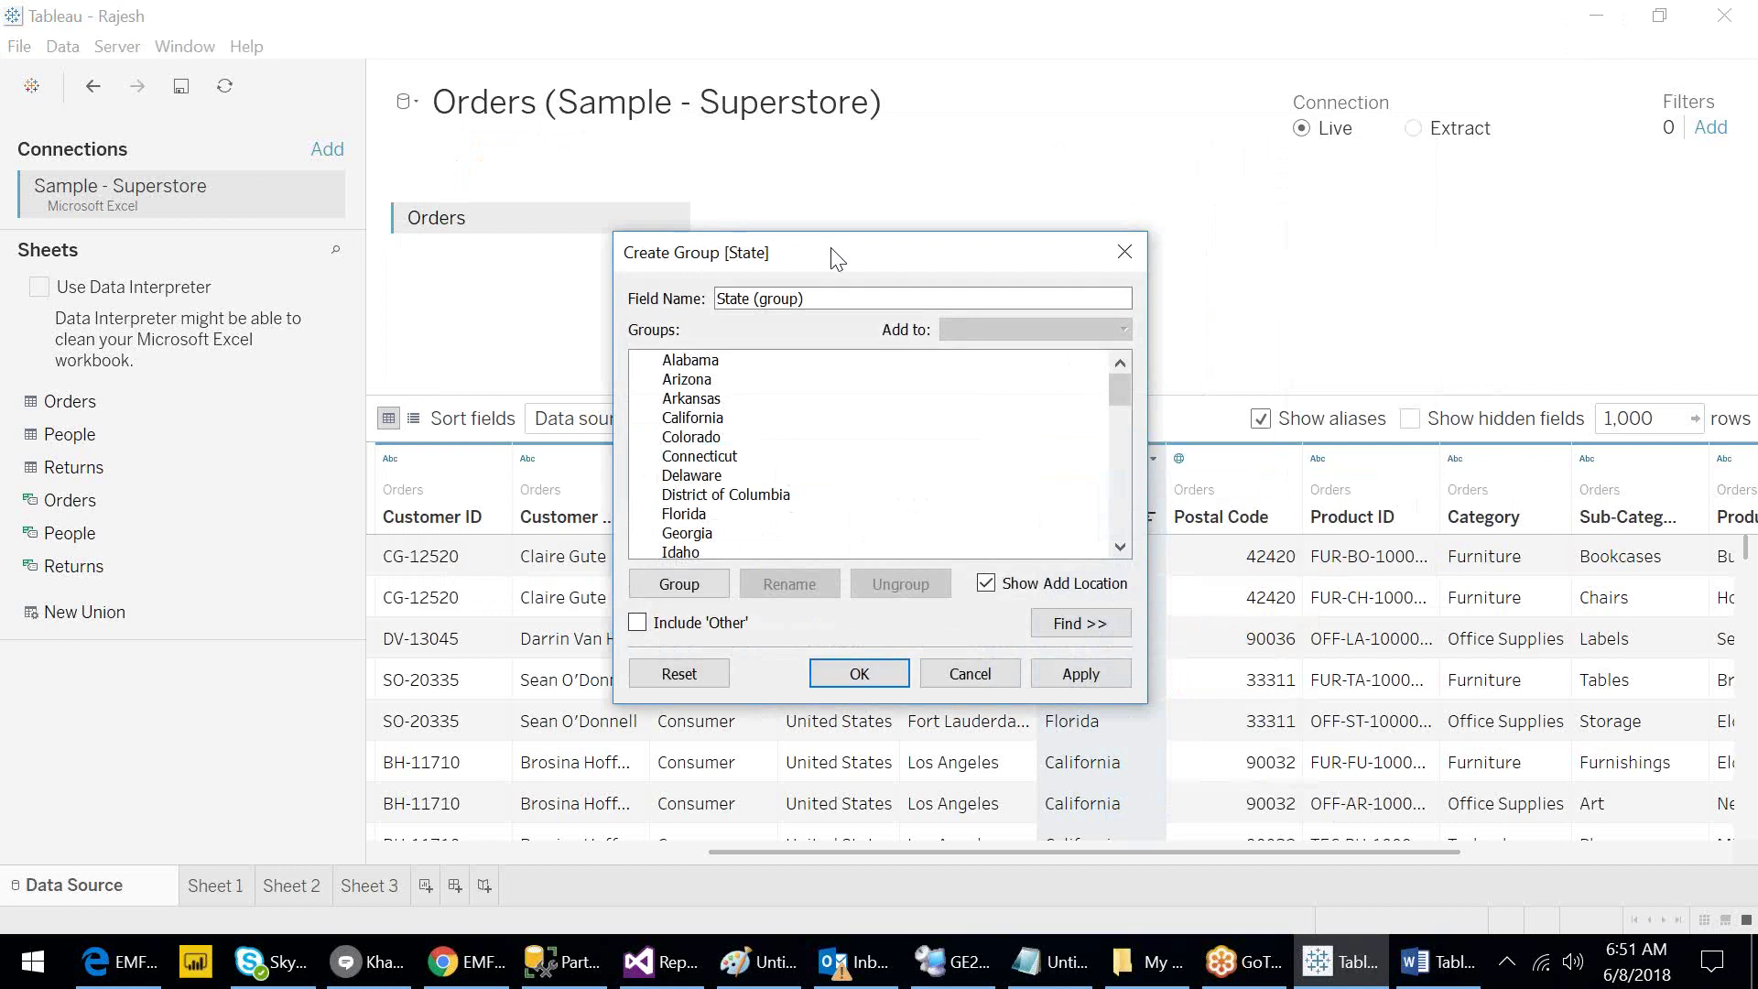
{"action": "left_click_drag", "start_coordinate": [841, 248], "coordinate": [985, 98]}
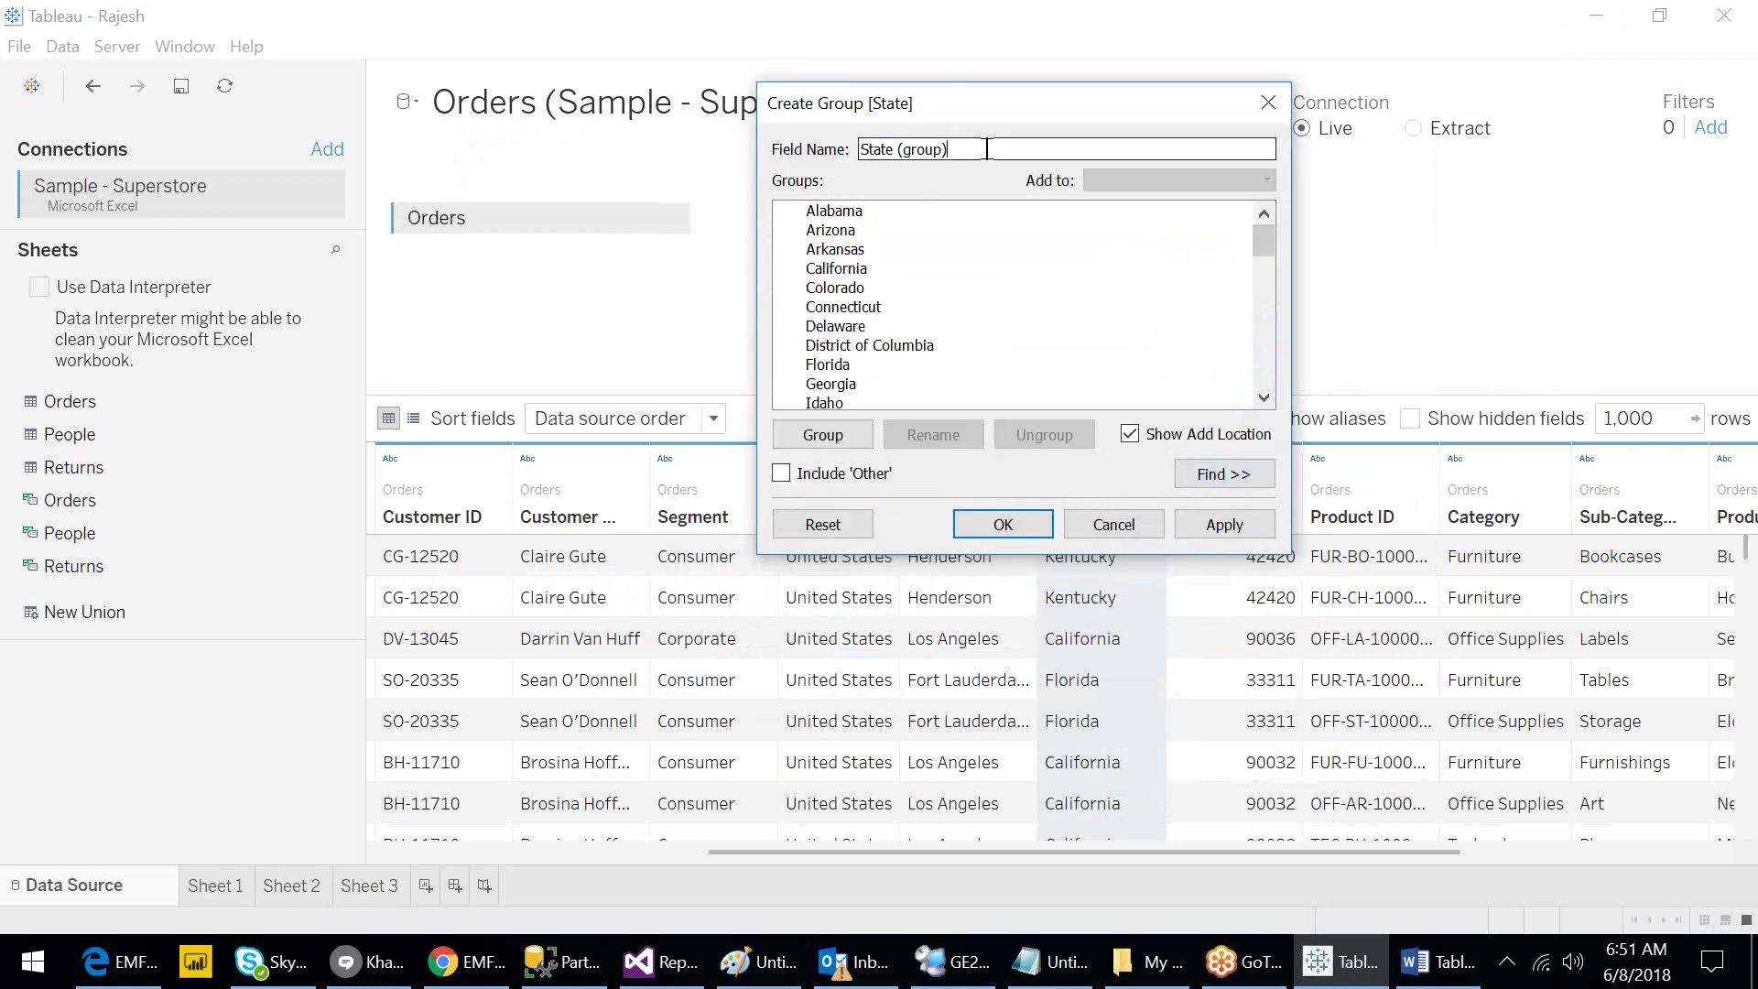
{"action": "key", "text": "shift+Left"}
{"action": "key", "text": "shift+Left"}
{"action": "key", "text": "shift+Left"}
{"action": "key", "text": "shift+Left"}
{"action": "key", "text": "shift+Left"}
{"action": "key", "text": "shift+Left"}
{"action": "key", "text": "shift+Left"}
{"action": "key", "text": "shift+Left"}
{"action": "key", "text": "shift+Left"}
{"action": "key", "text": "shift+Left"}
{"action": "key", "text": "shift+Left"}
{"action": "key", "text": "shift+Left"}
{"action": "key", "text": "shift+Left"}
{"action": "type", "text": "Region_"}
{"action": "left_click", "coordinate": [821, 213]}
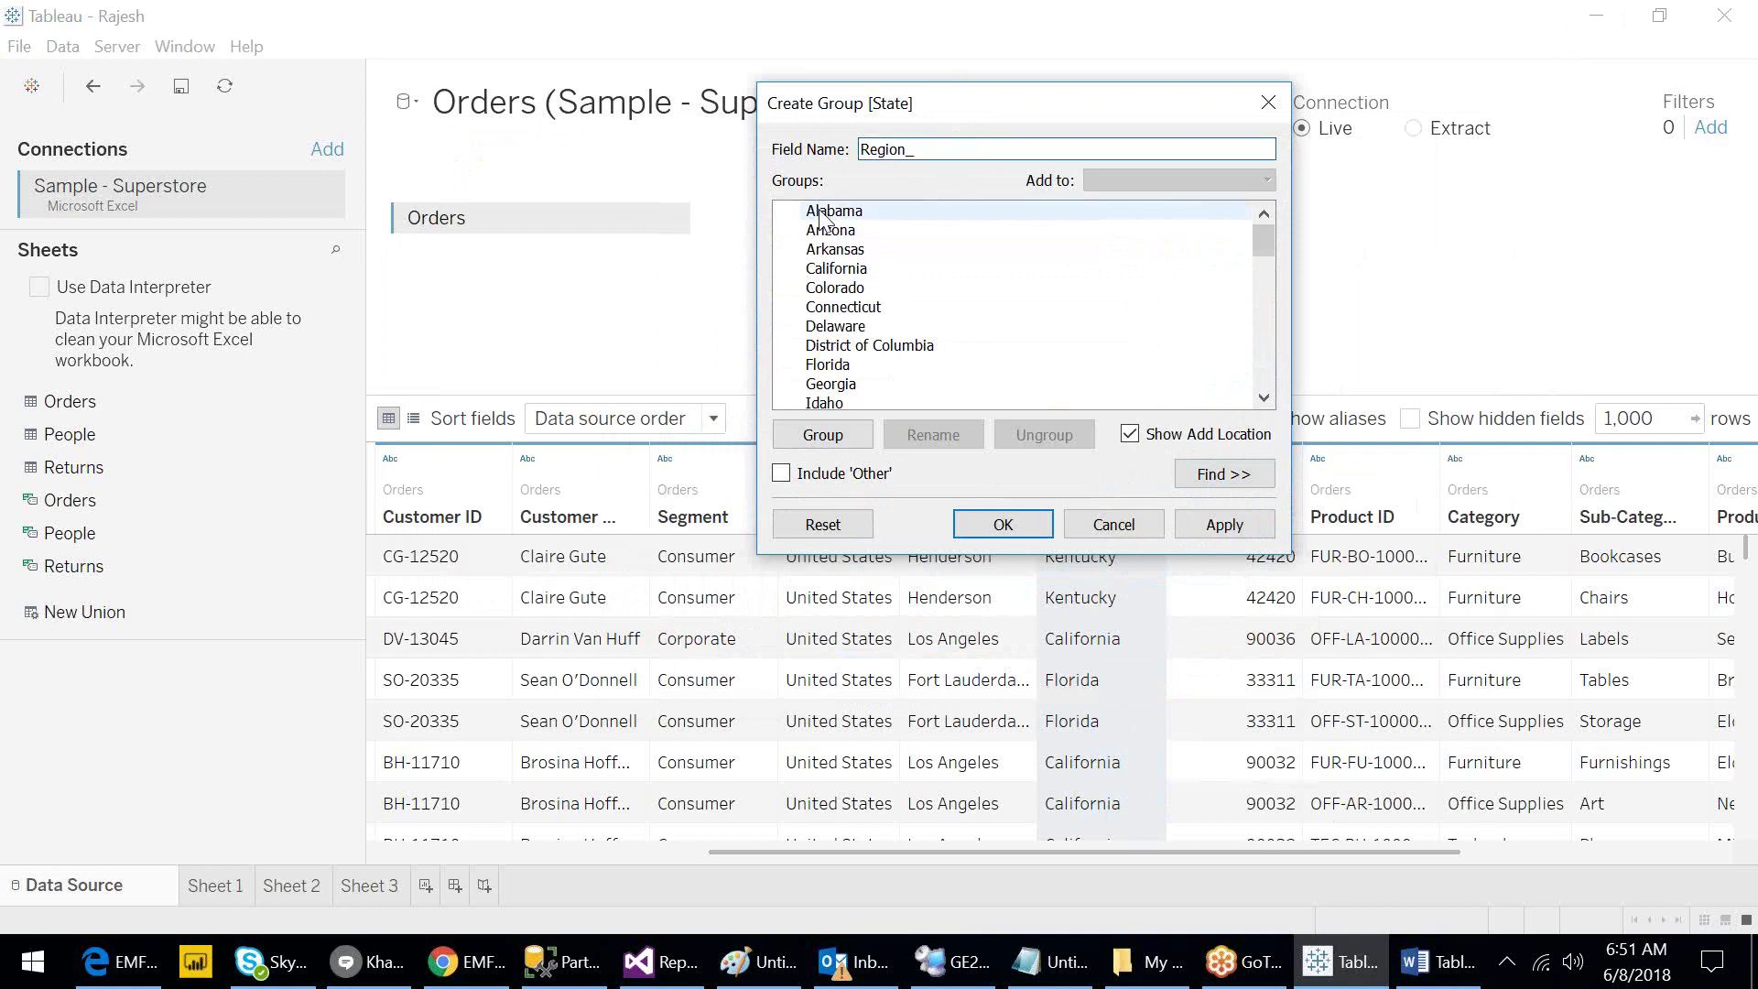
{"action": "key", "text": "shift+Down"}
{"action": "key", "text": "shift+Down"}
{"action": "key", "text": "shift+Down"}
{"action": "key", "text": "shift+Down"}
{"action": "key", "text": "shift+Down"}
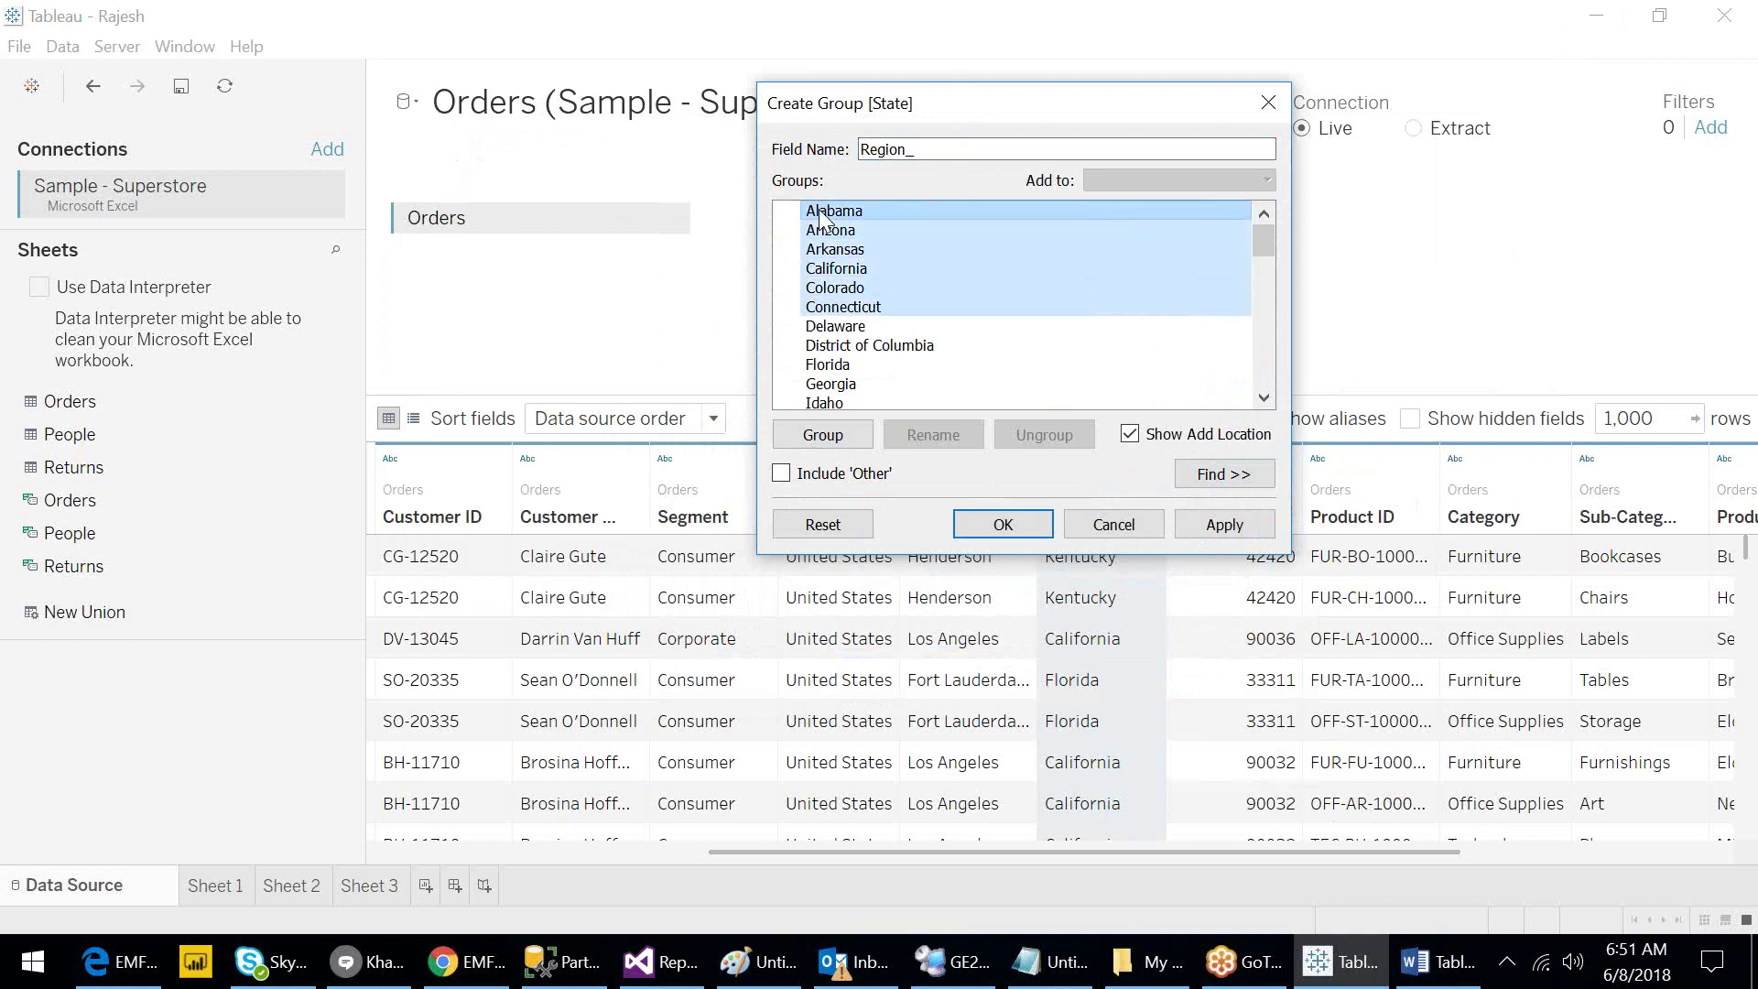
{"action": "double_click", "coordinate": [1267, 343]}
{"action": "left_click", "coordinate": [891, 250], "text": "shift"}
{"action": "key", "text": "shift+Down"}
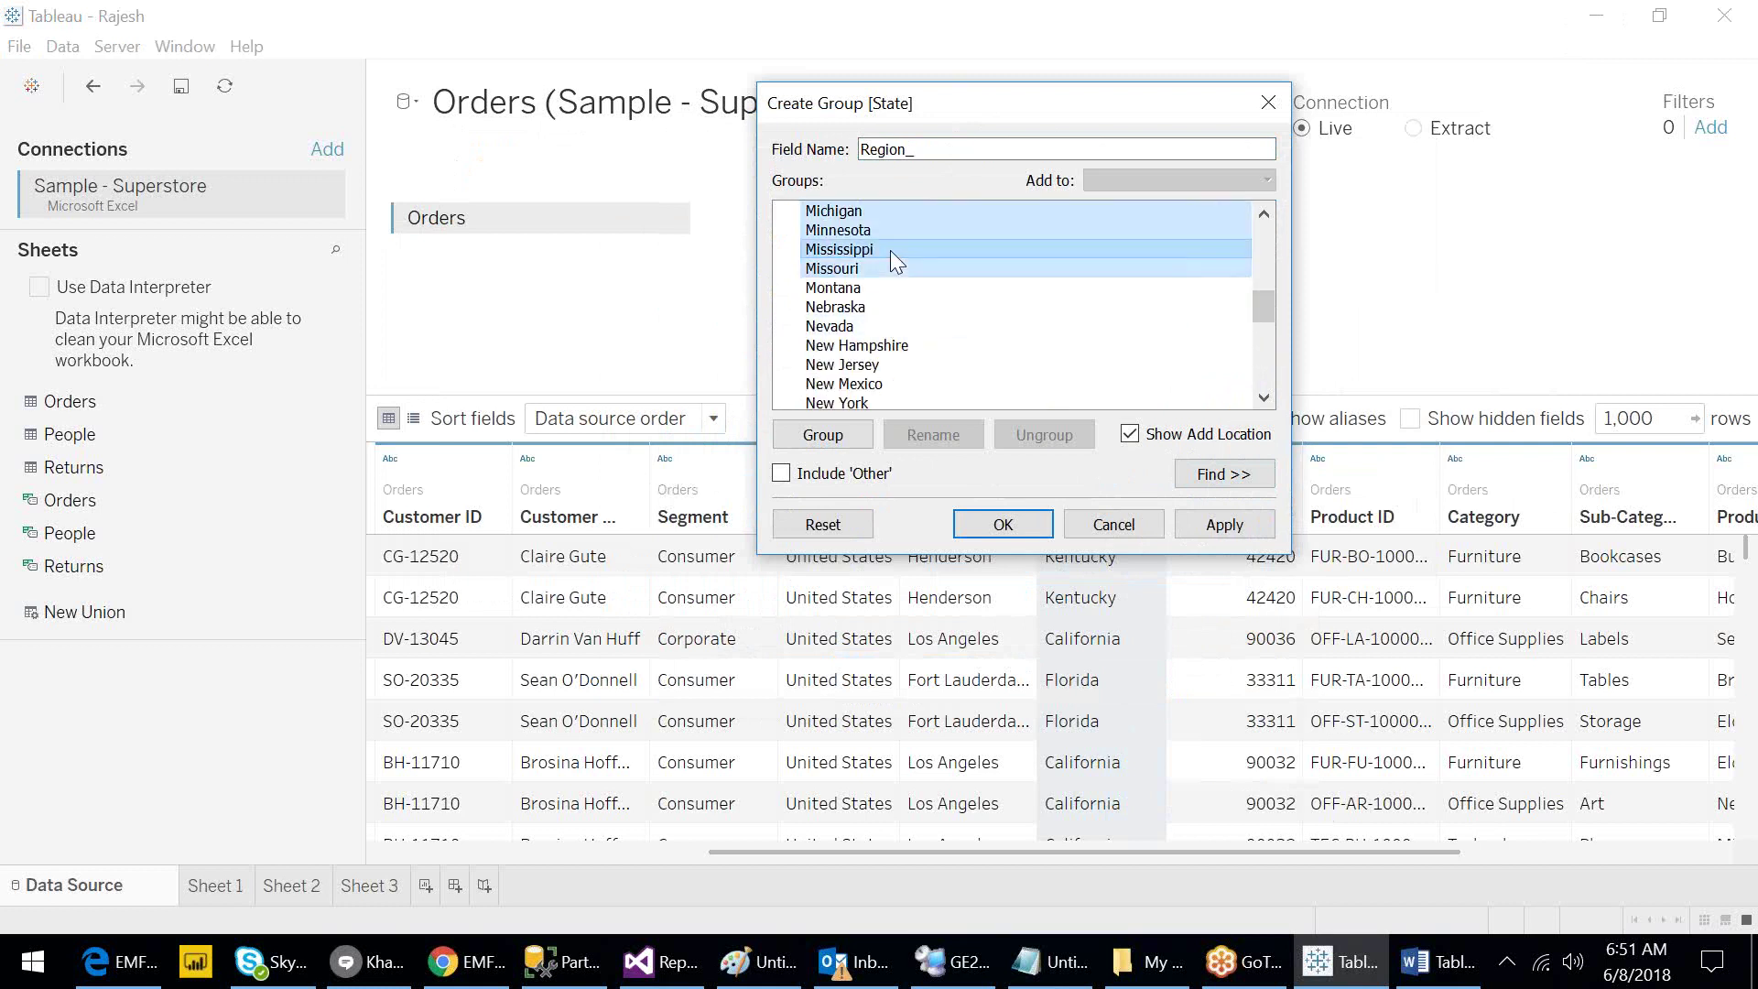
{"action": "left_click", "coordinate": [890, 250]}
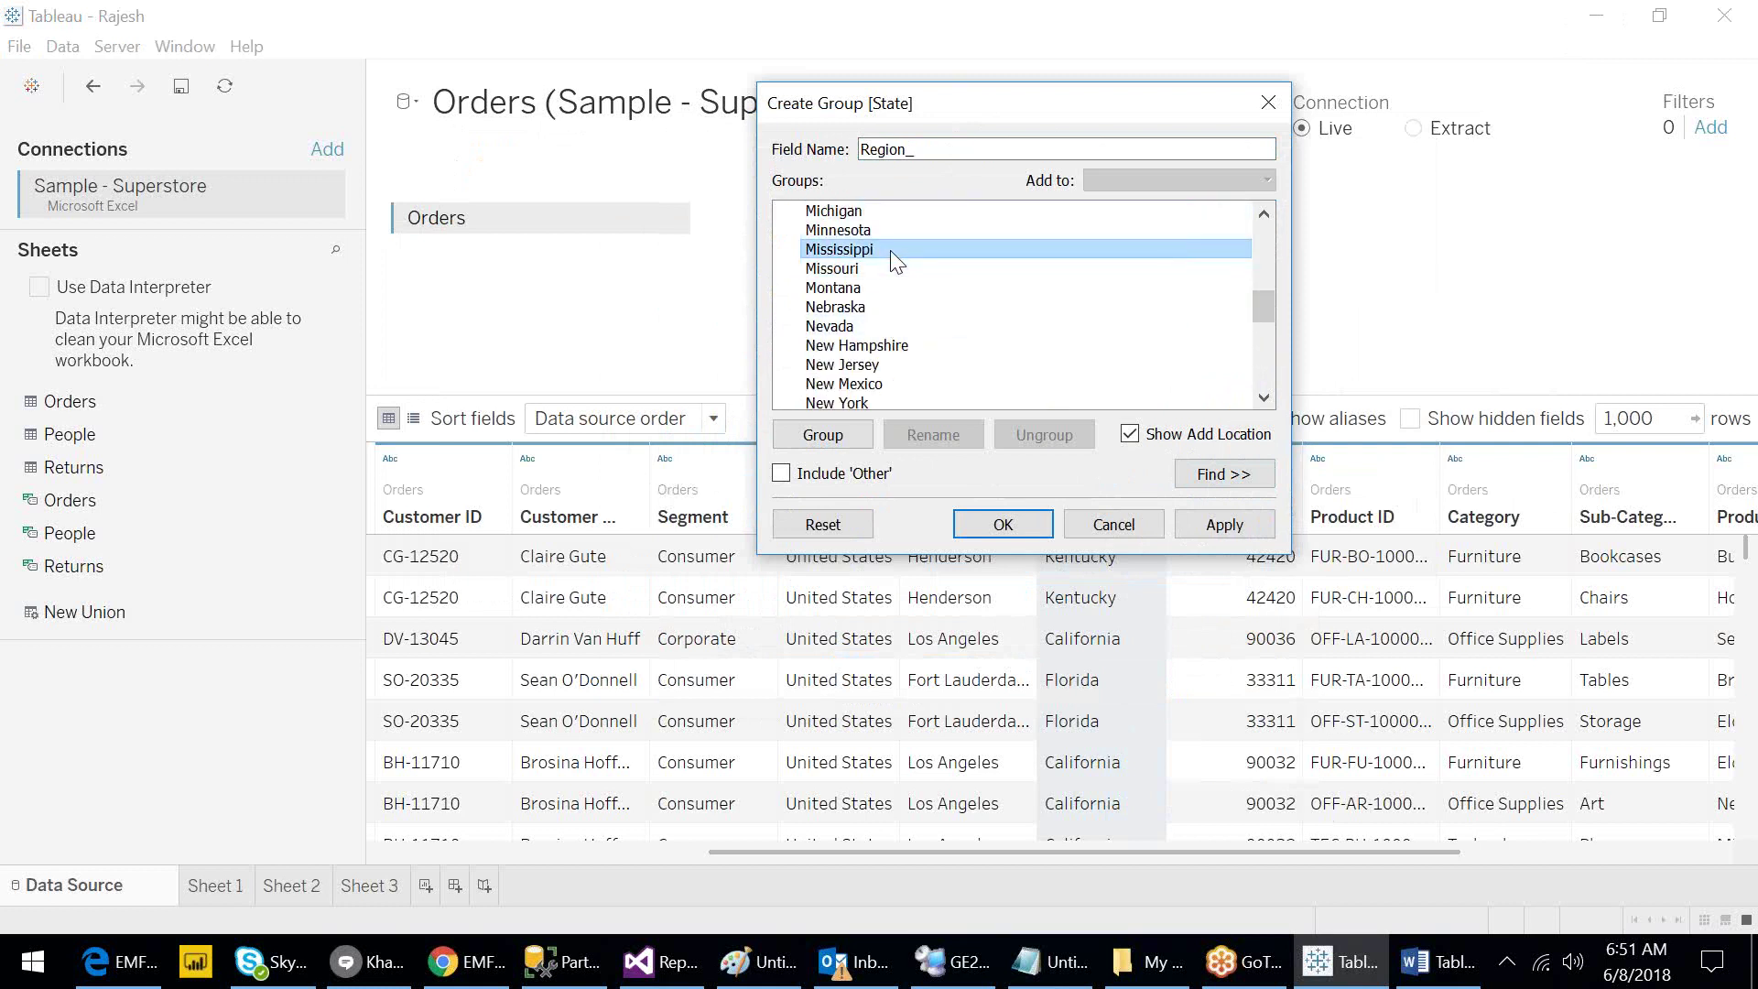
{"action": "scroll", "coordinate": [890, 250], "scroll_direction": "up", "scroll_amount": 1}
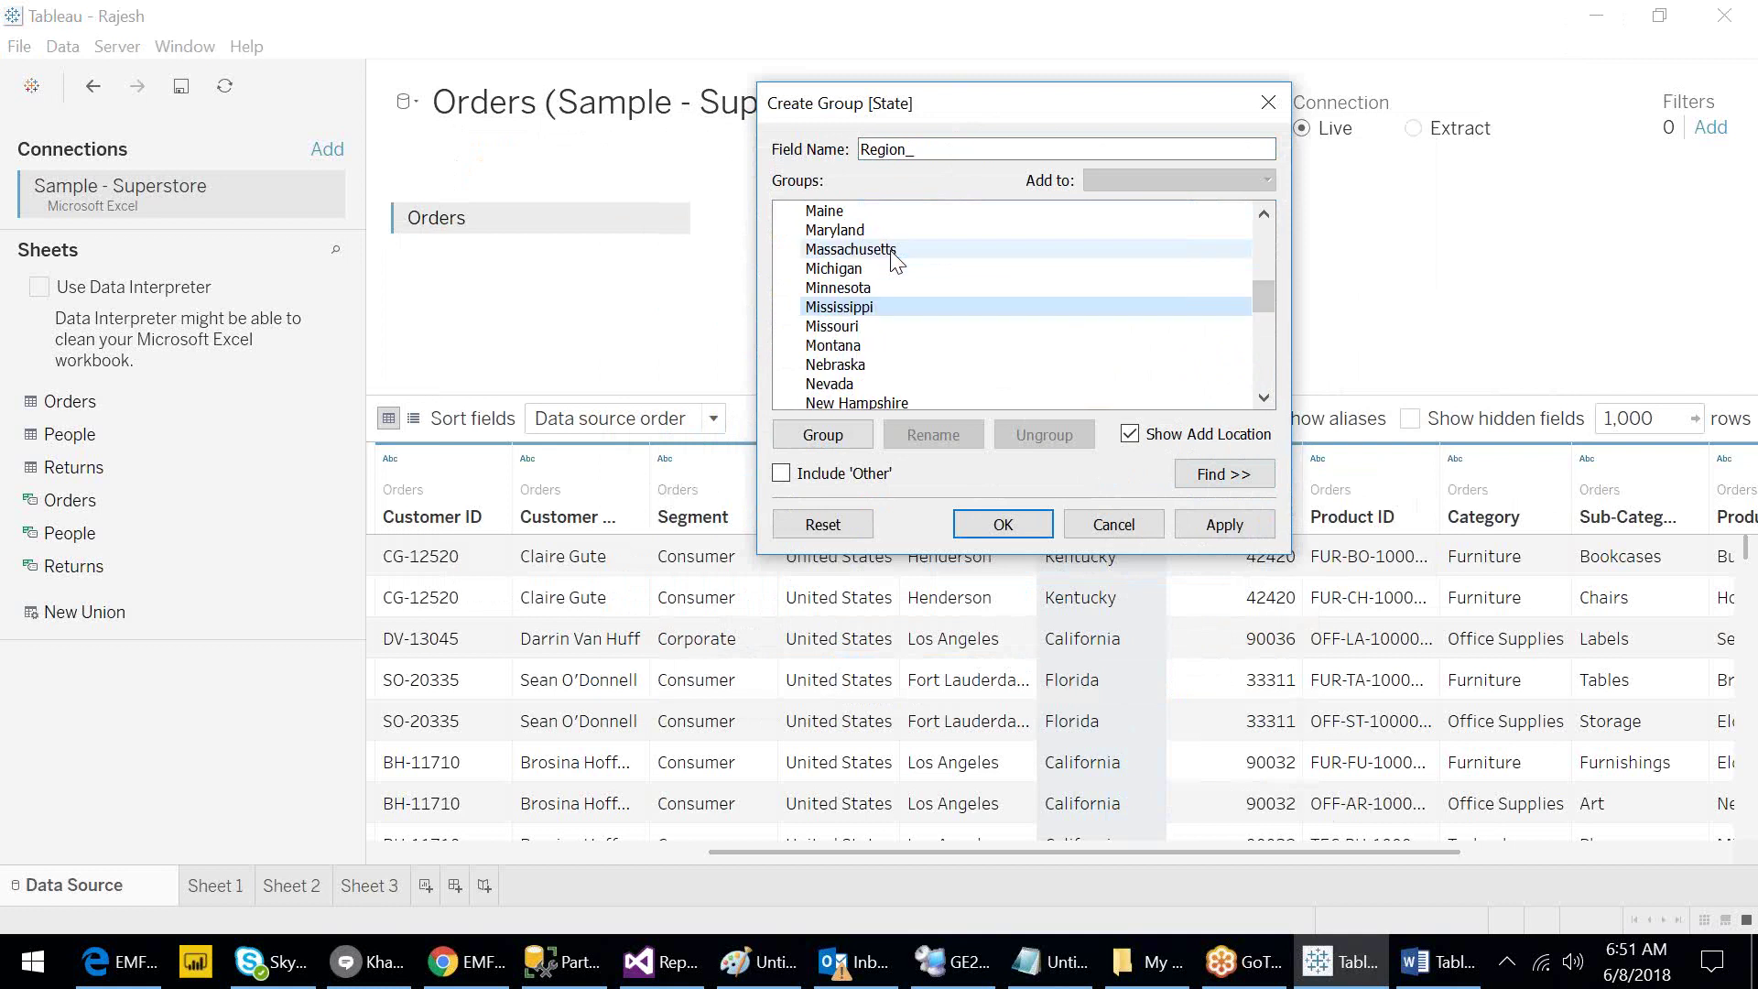
{"action": "left_click", "coordinate": [893, 252], "text": "ctrl"}
{"action": "left_click", "coordinate": [860, 229], "text": "ctrl"}
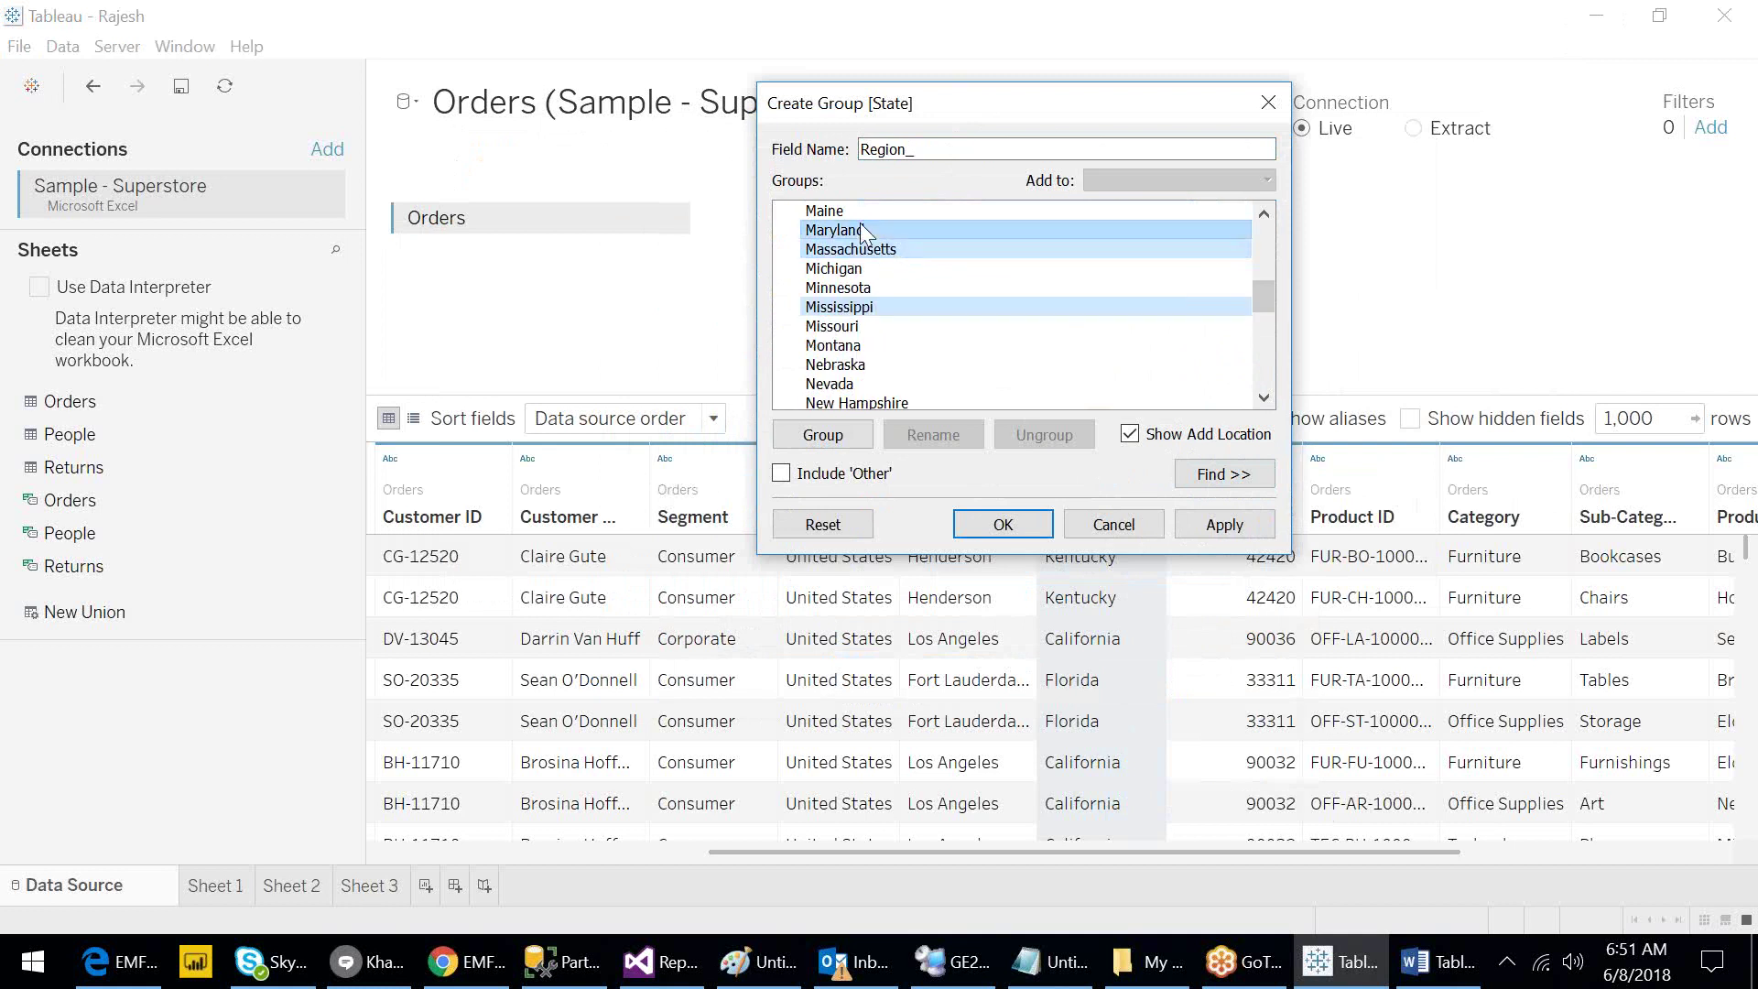
{"action": "left_click", "coordinate": [847, 365], "text": "ctrl"}
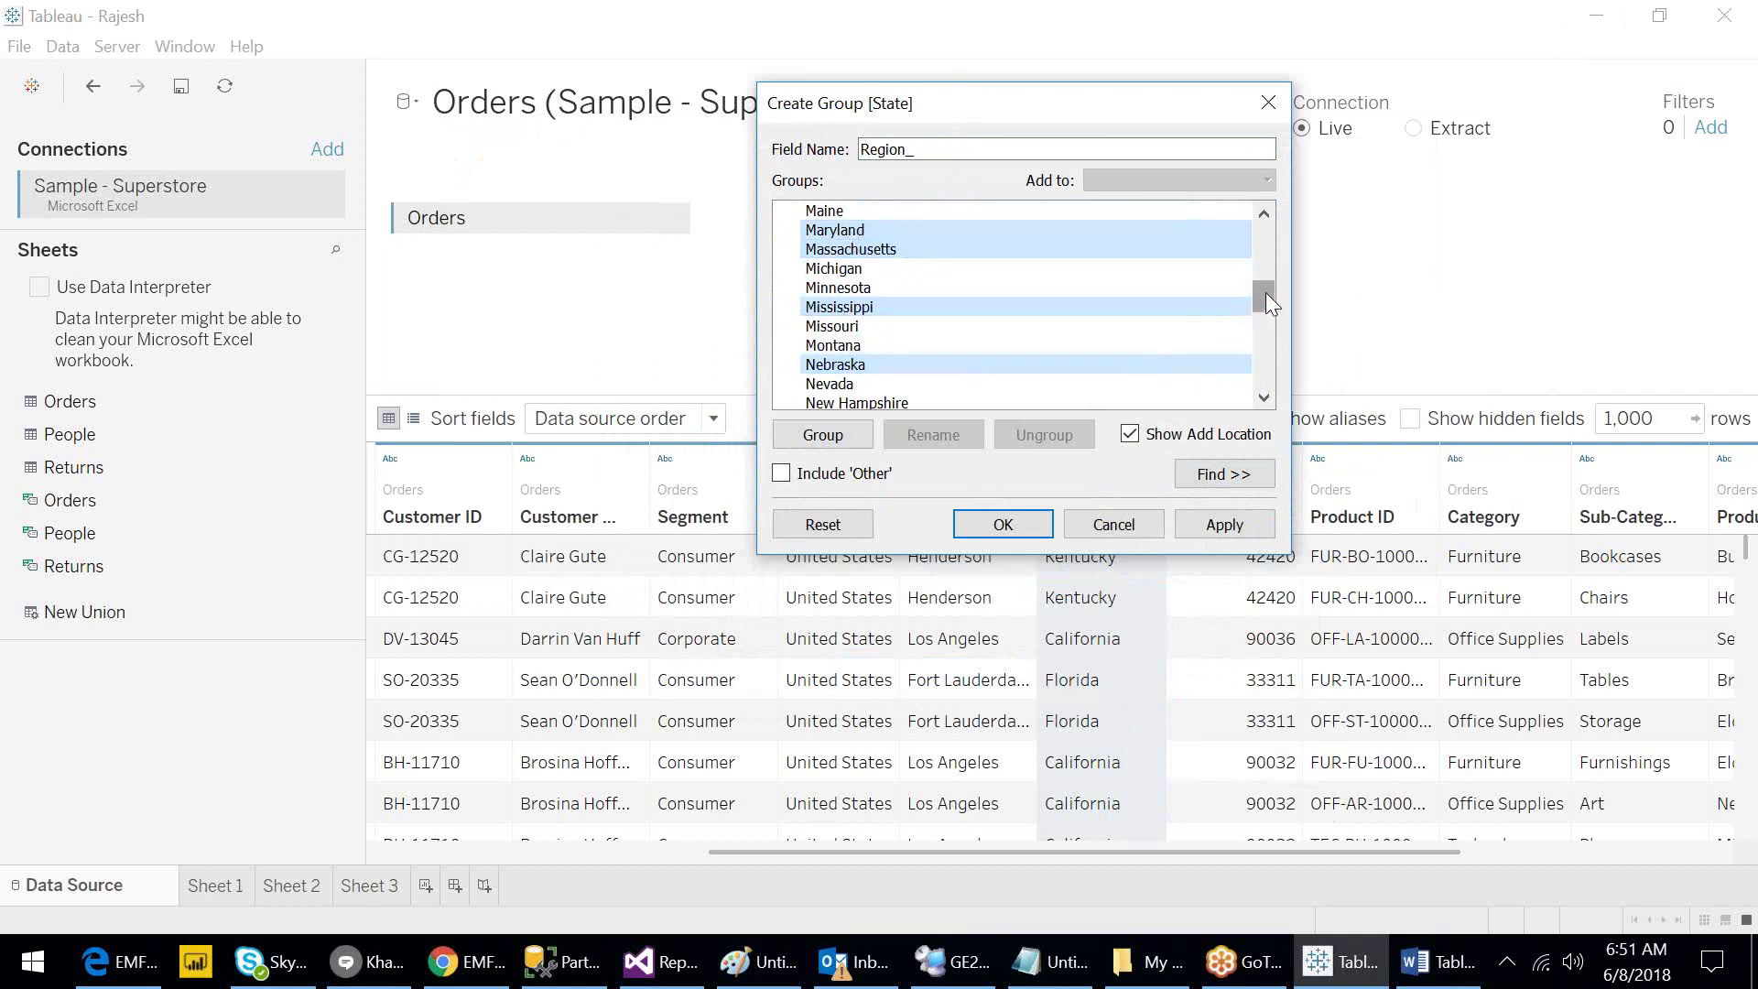
{"action": "left_click_drag", "start_coordinate": [1266, 293], "coordinate": [1264, 244]}
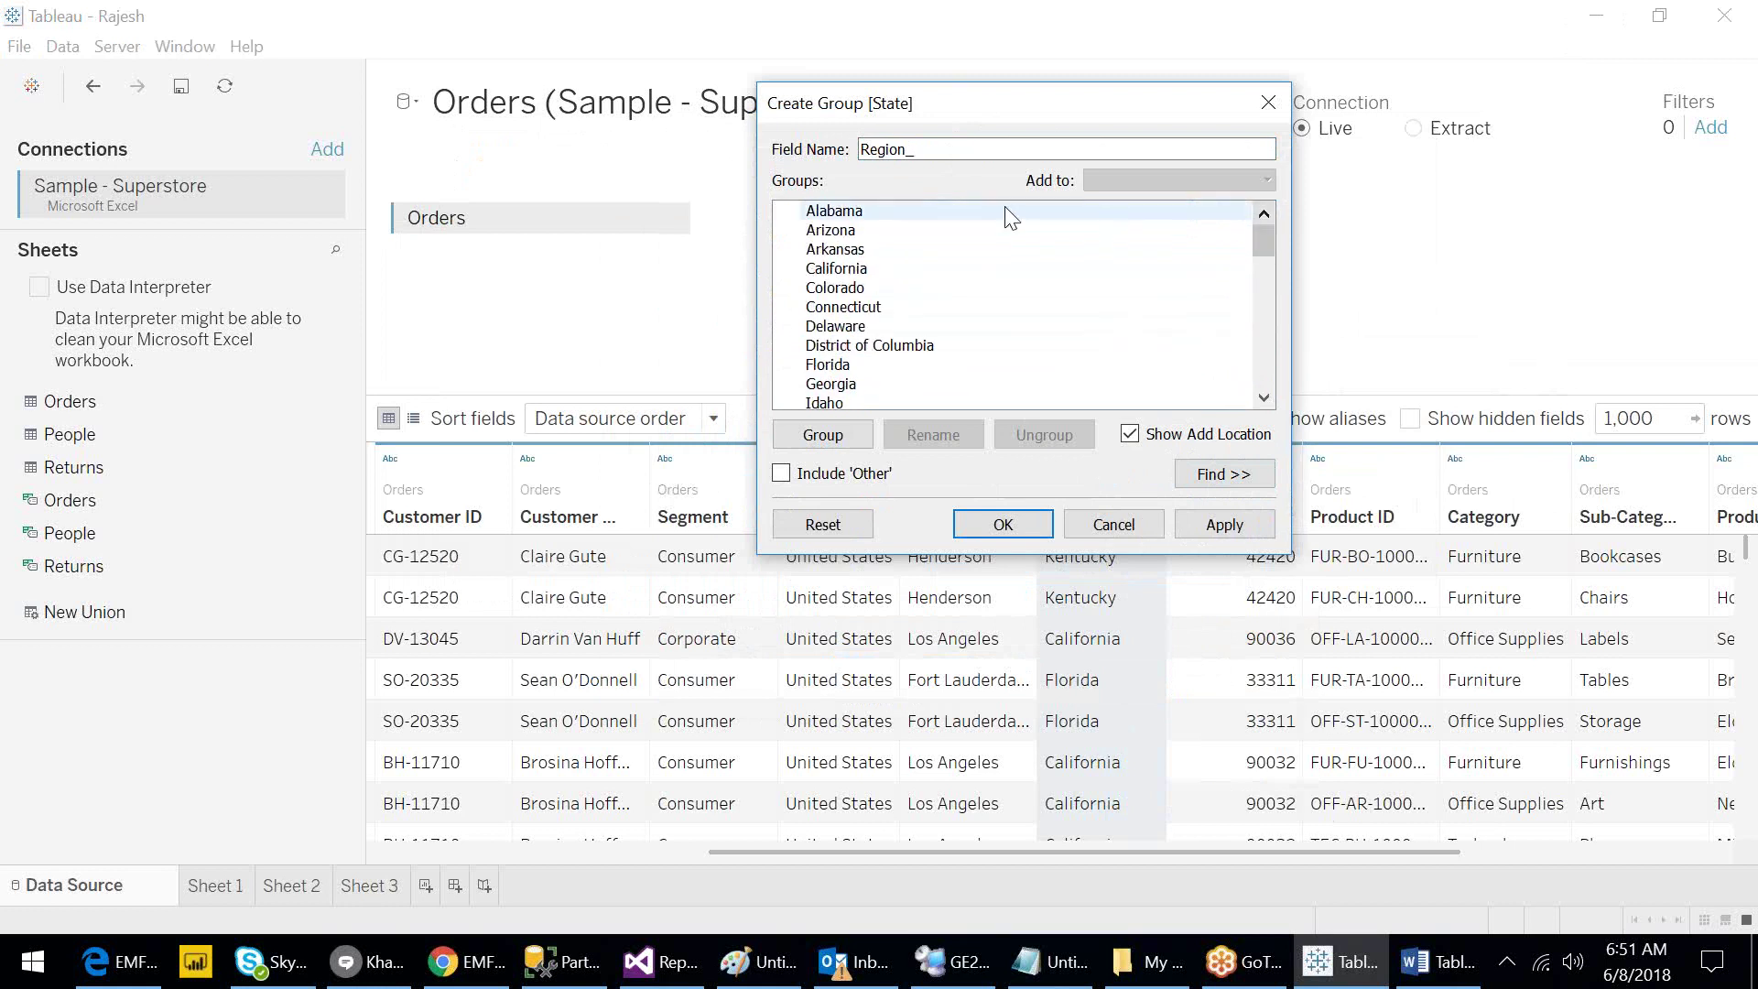
{"action": "left_click", "coordinate": [849, 230], "text": "shift"}
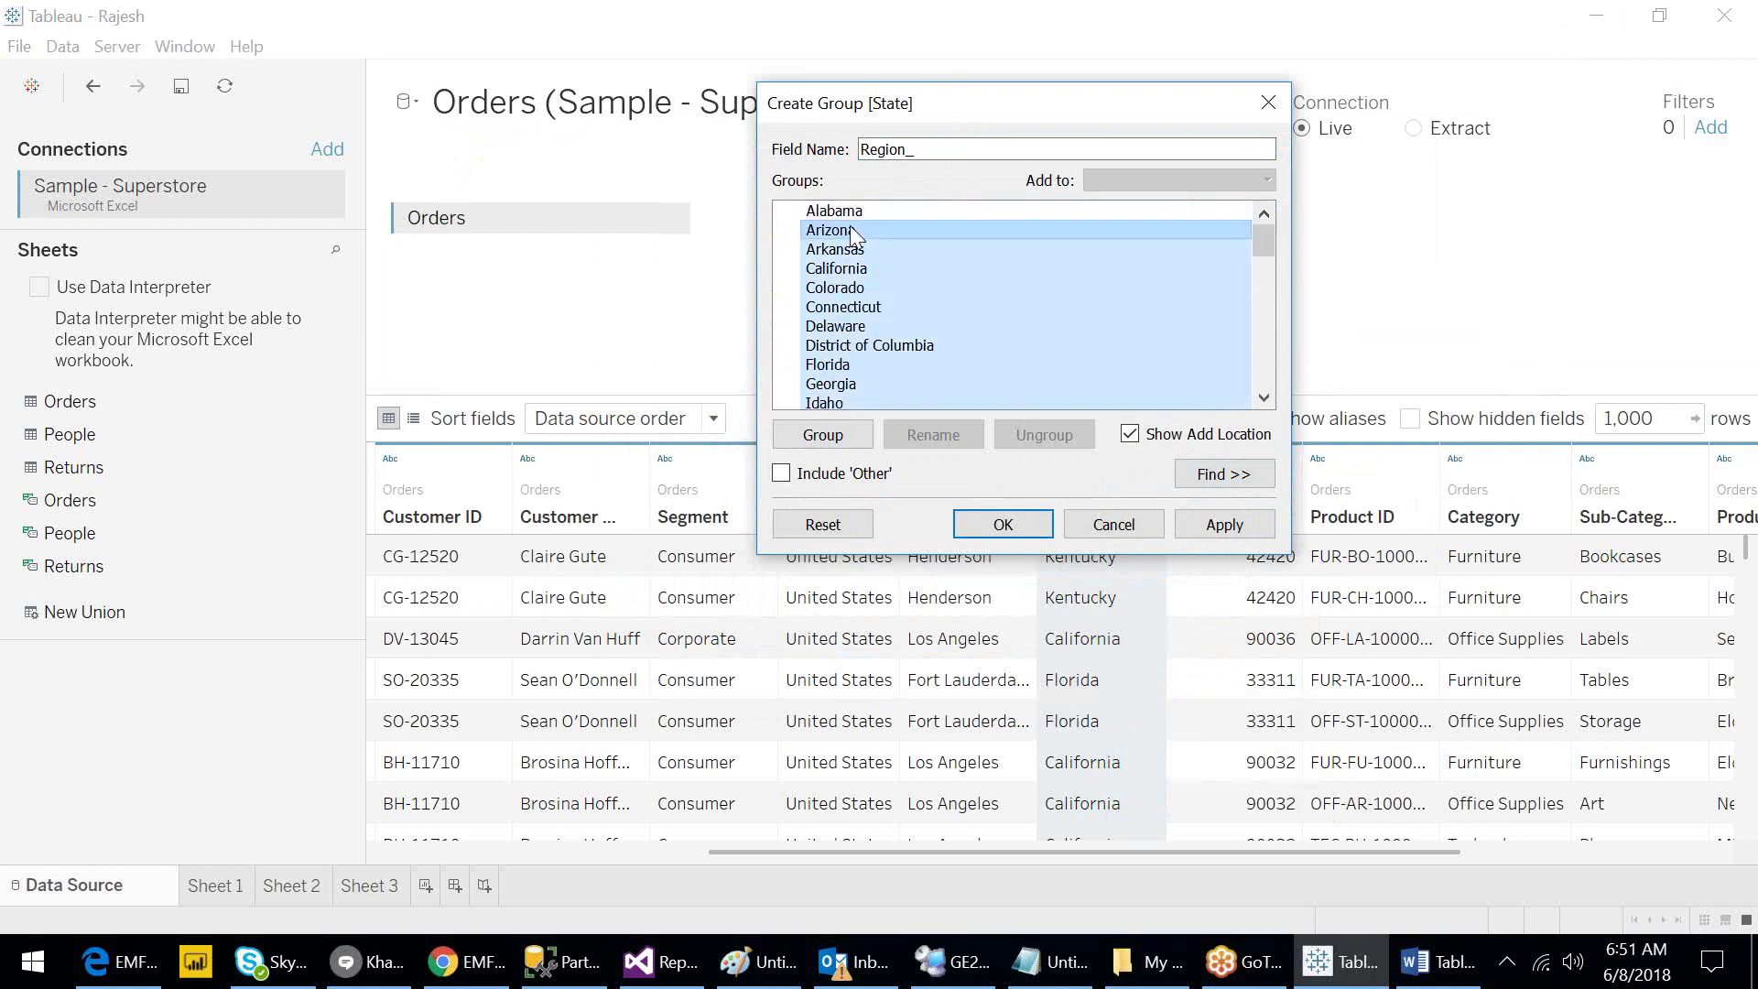
{"action": "left_click_drag", "start_coordinate": [1262, 238], "coordinate": [1272, 423]}
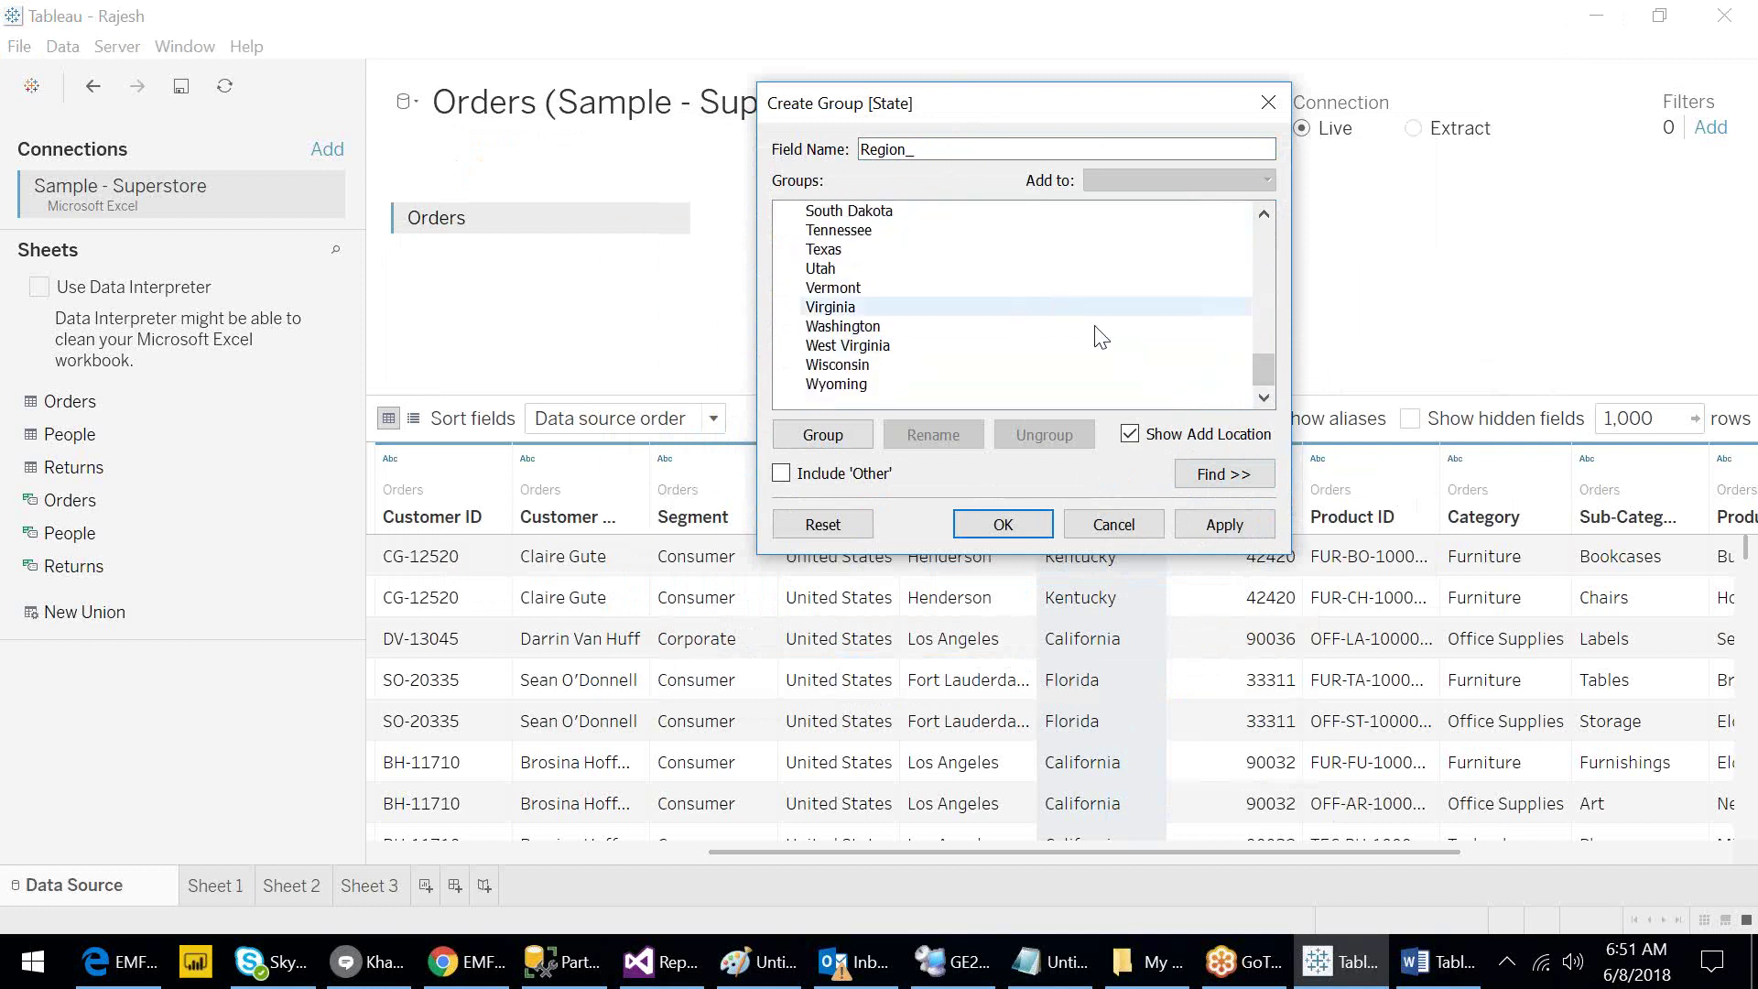
{"action": "left_click_drag", "start_coordinate": [1260, 367], "coordinate": [1251, 211]}
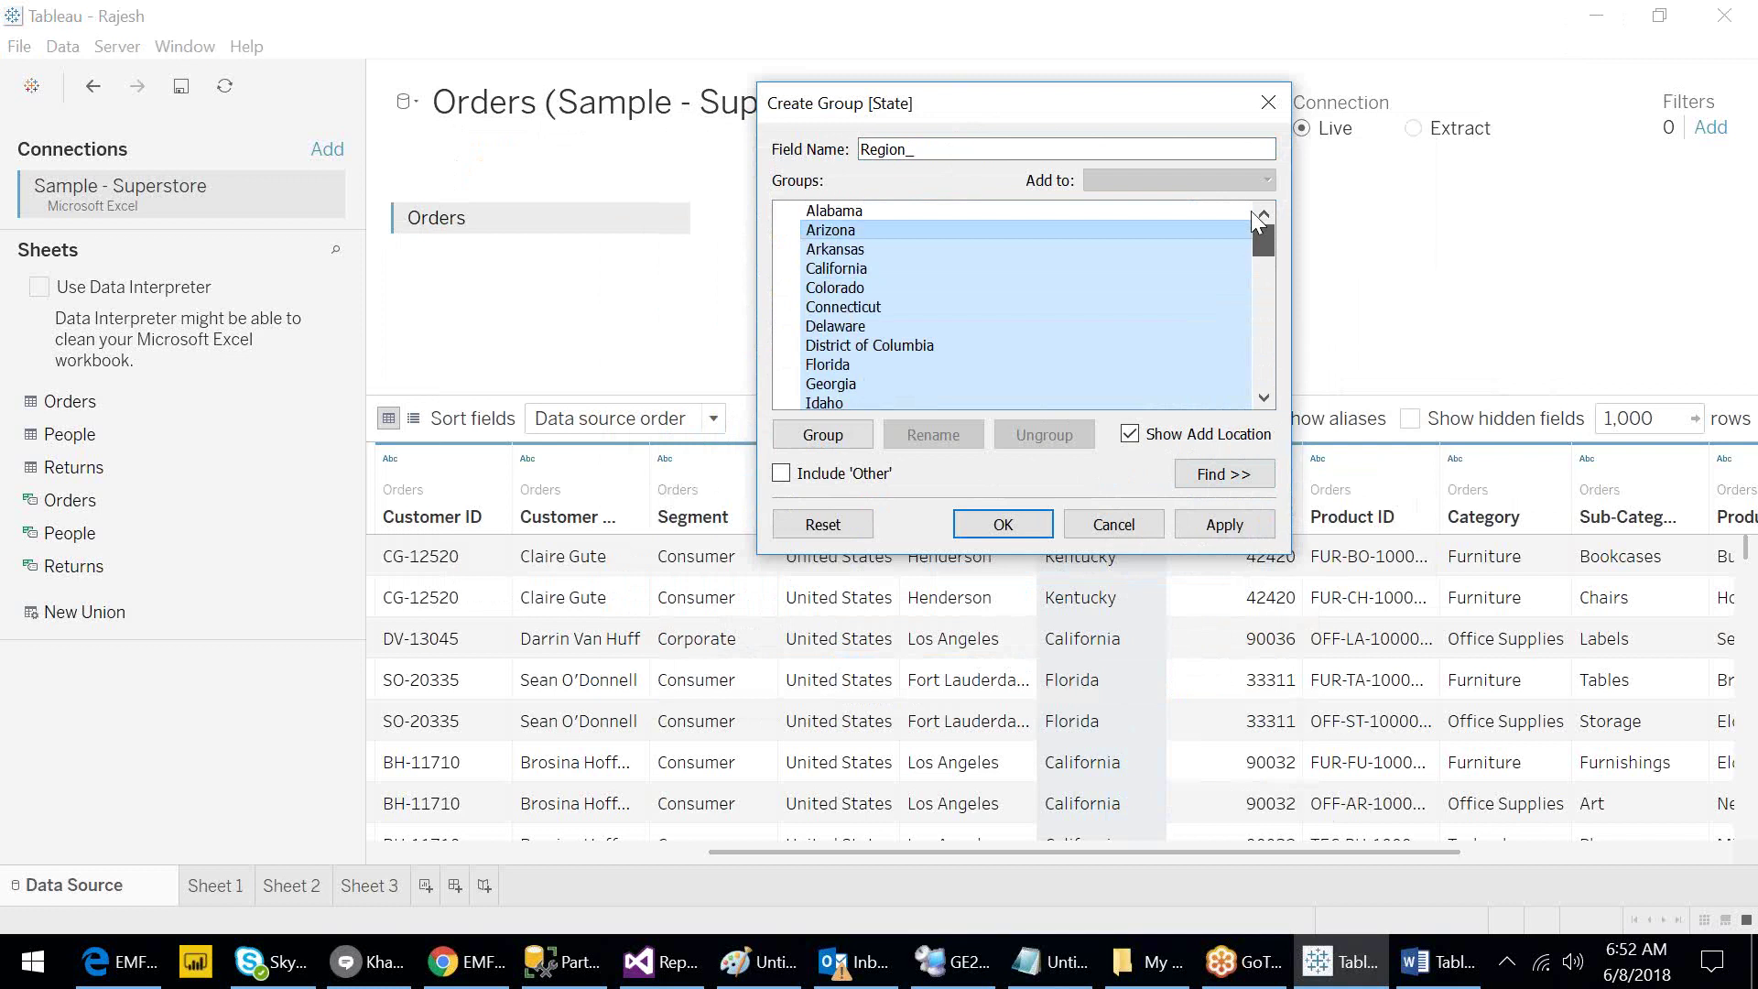
Group Alabama through California, Delaware through Idaho and Michigan through Missouri under the name "East".
{"action": "left_click", "coordinate": [970, 209]}
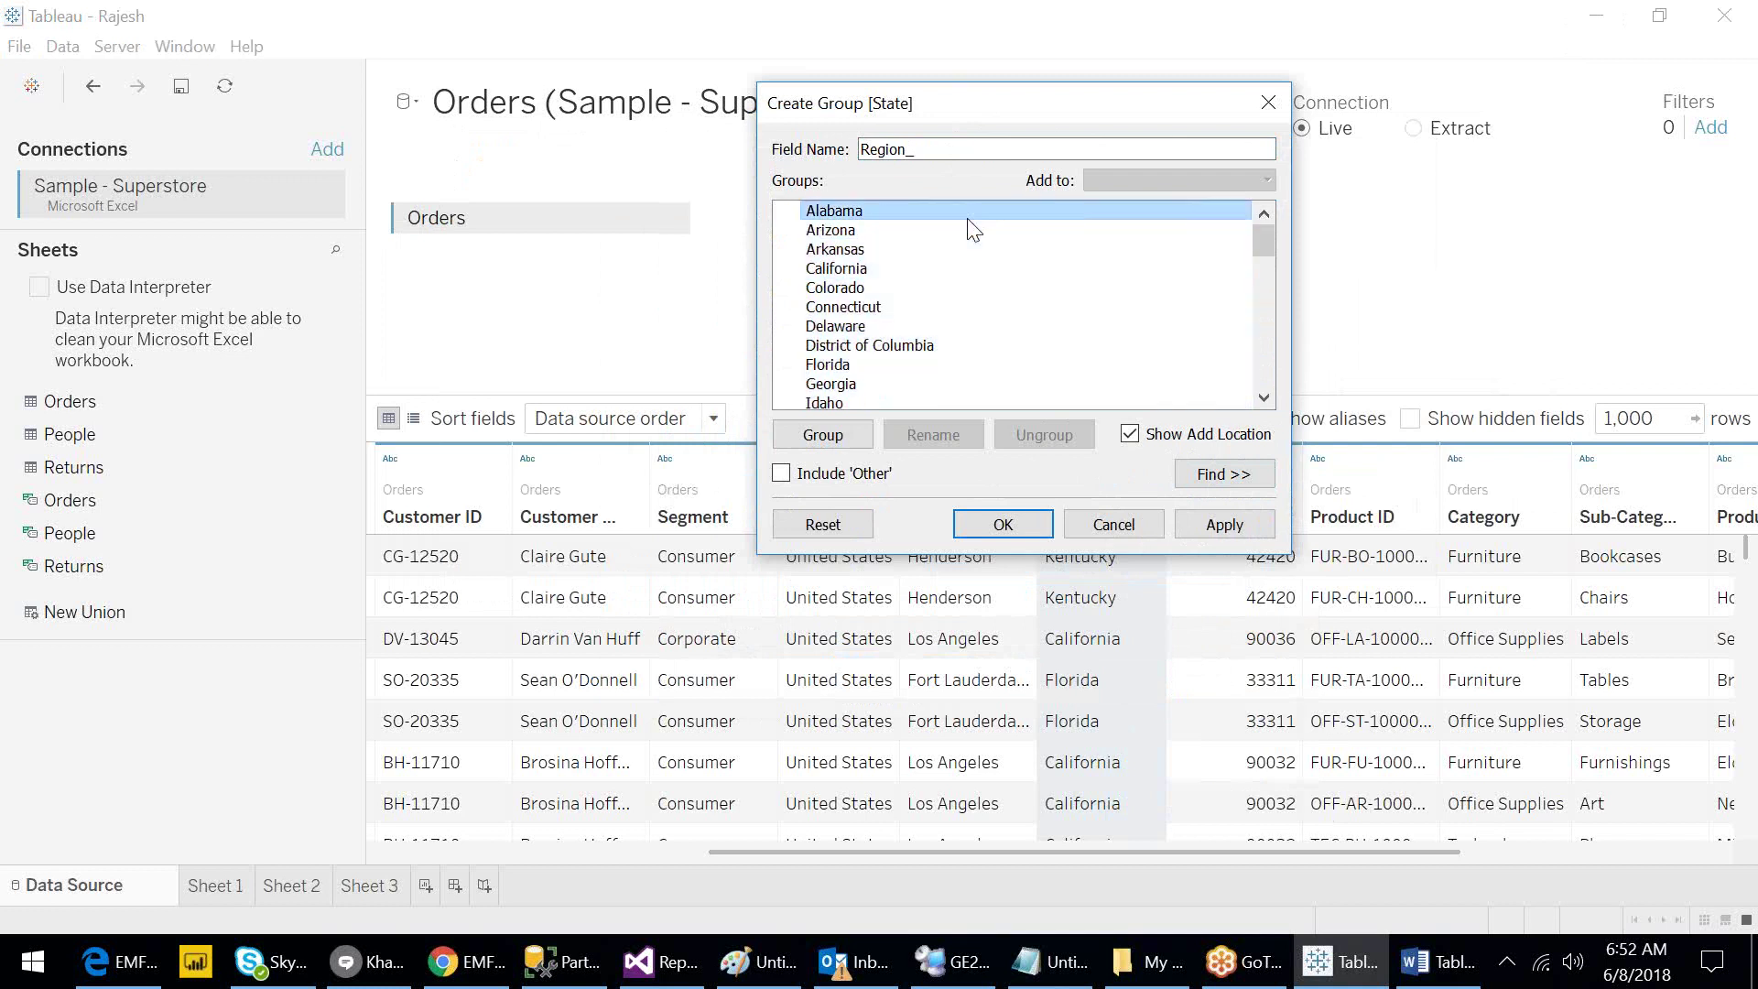
{"action": "key", "text": "shift+Down"}
{"action": "key", "text": "shift+Down"}
{"action": "key", "text": "shift+Down"}
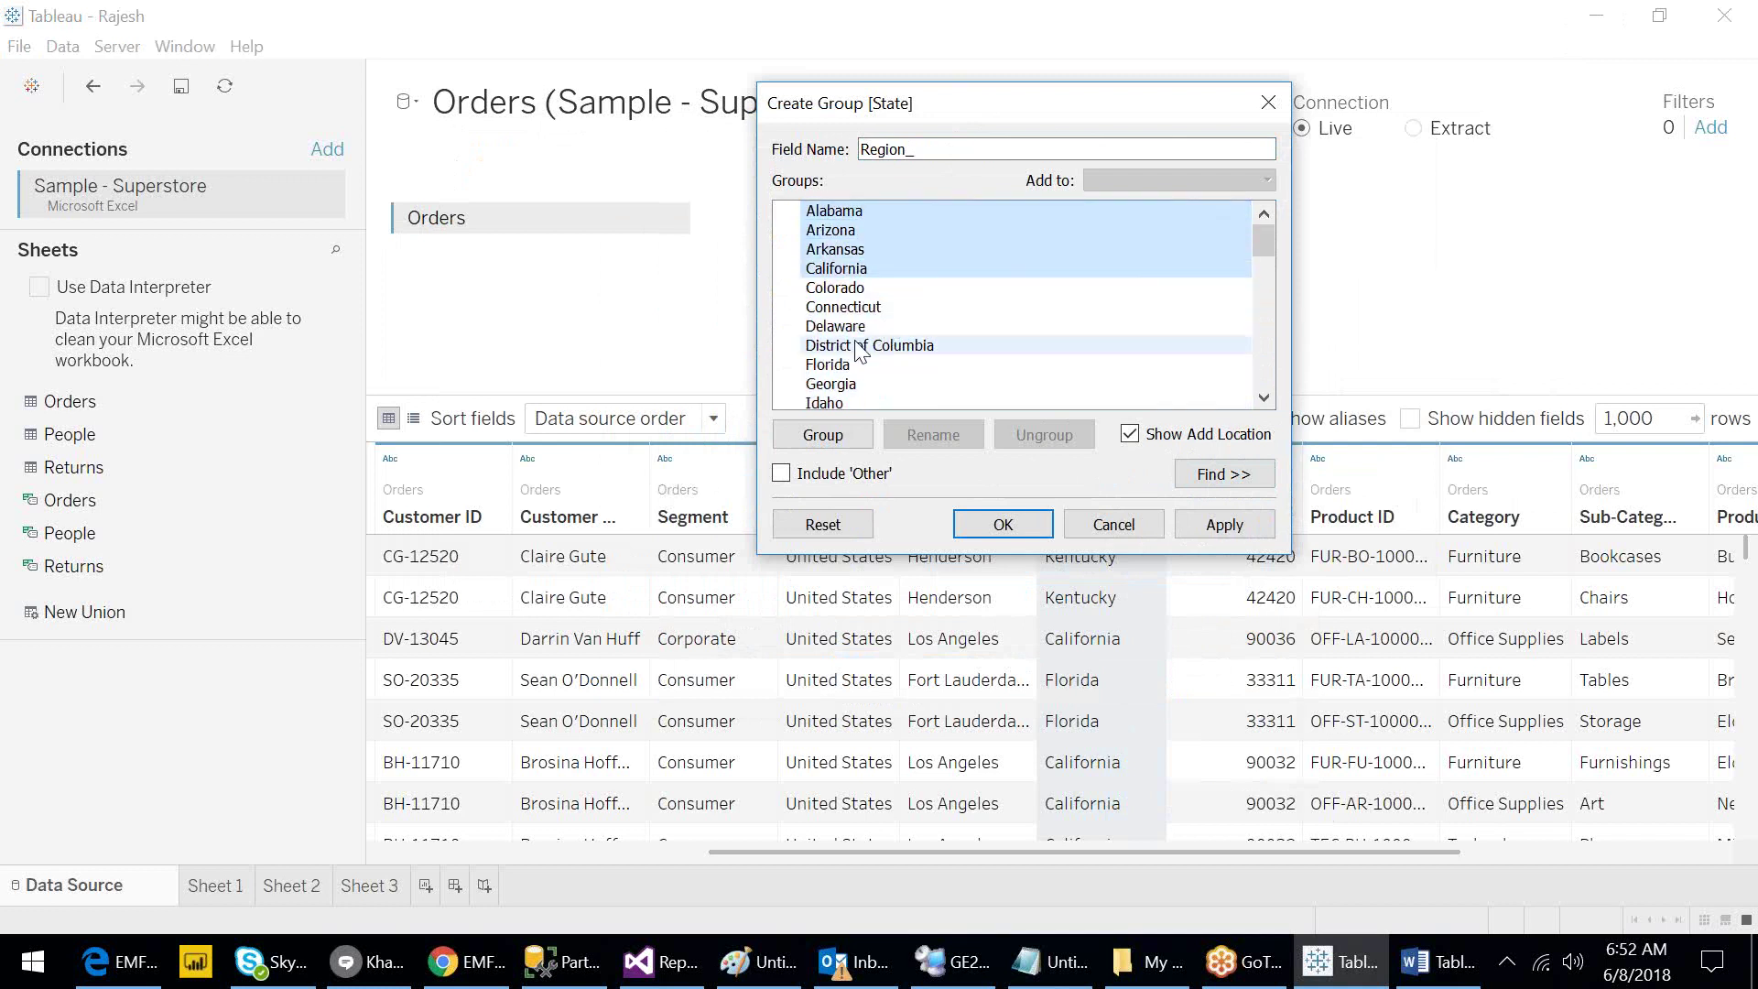
{"action": "left_click", "coordinate": [852, 333], "text": "ctrl"}
{"action": "key", "text": "shift+Down"}
{"action": "key", "text": "shift+Down"}
{"action": "key", "text": "shift+Down"}
{"action": "key", "text": "shift+Down"}
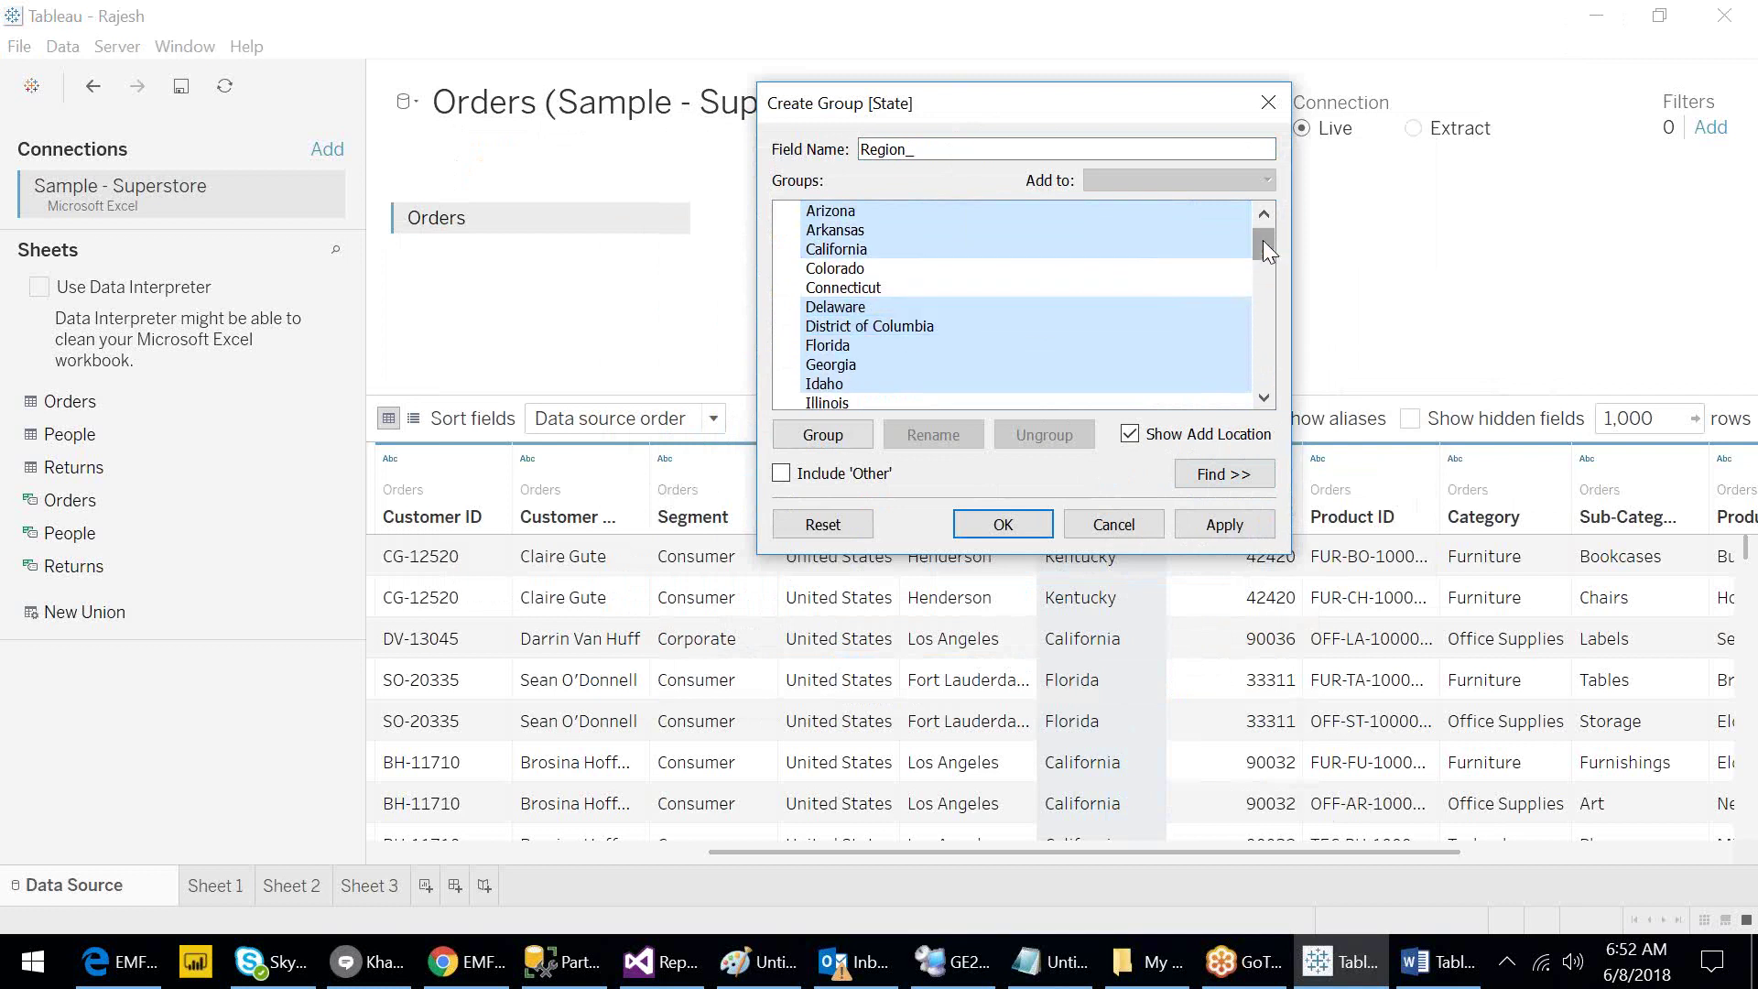
{"action": "left_click_drag", "start_coordinate": [1262, 243], "coordinate": [1263, 297]}
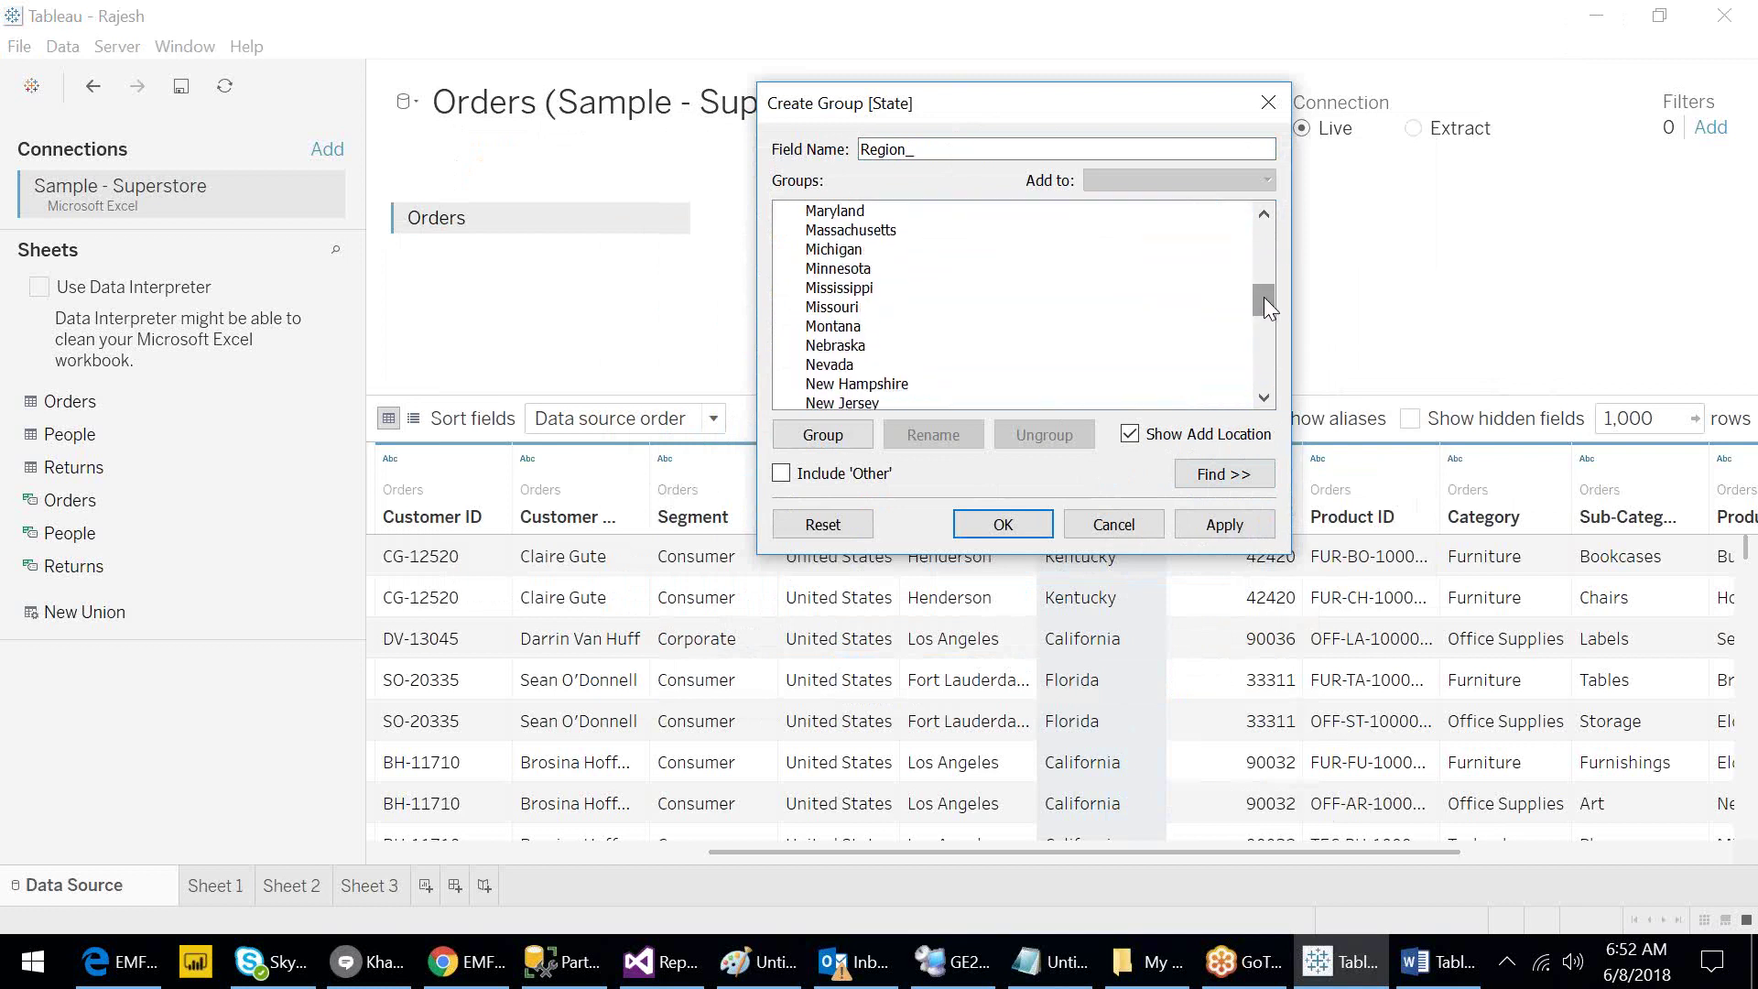
{"action": "left_click", "coordinate": [829, 249]}
{"action": "key", "text": "shift+Down"}
{"action": "key", "text": "shift+Down"}
{"action": "key", "text": "shift+Down"}
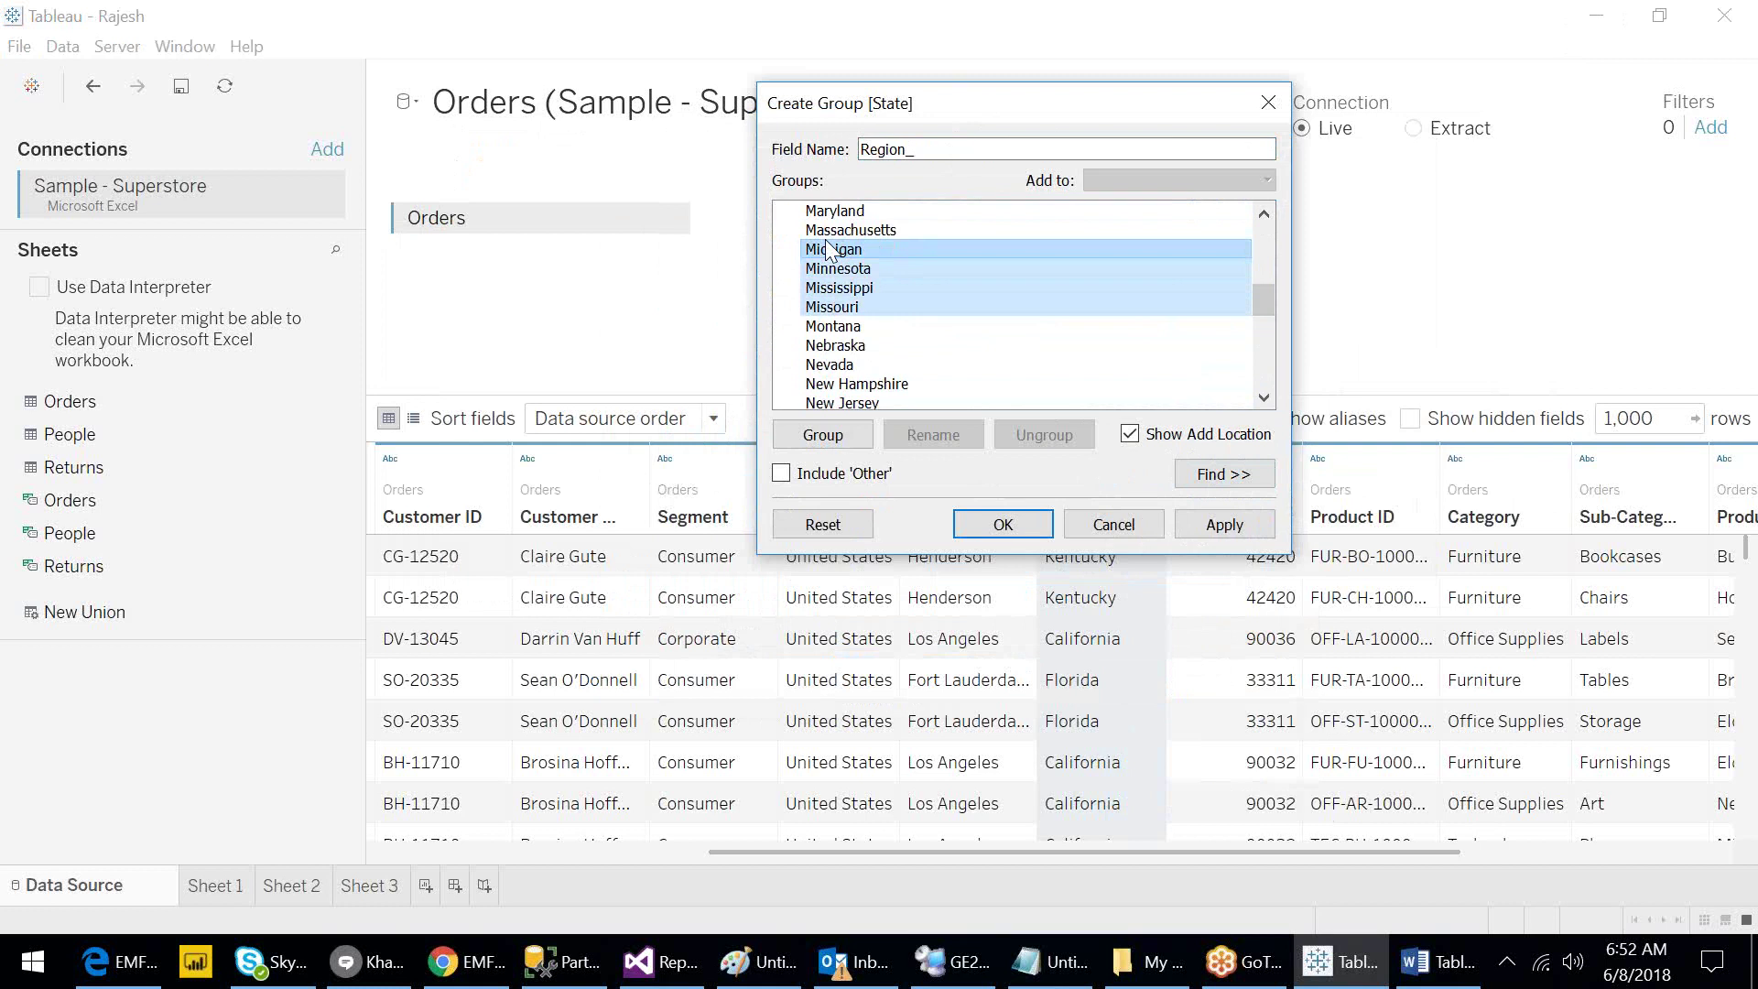
{"action": "left_click", "coordinate": [823, 434]}
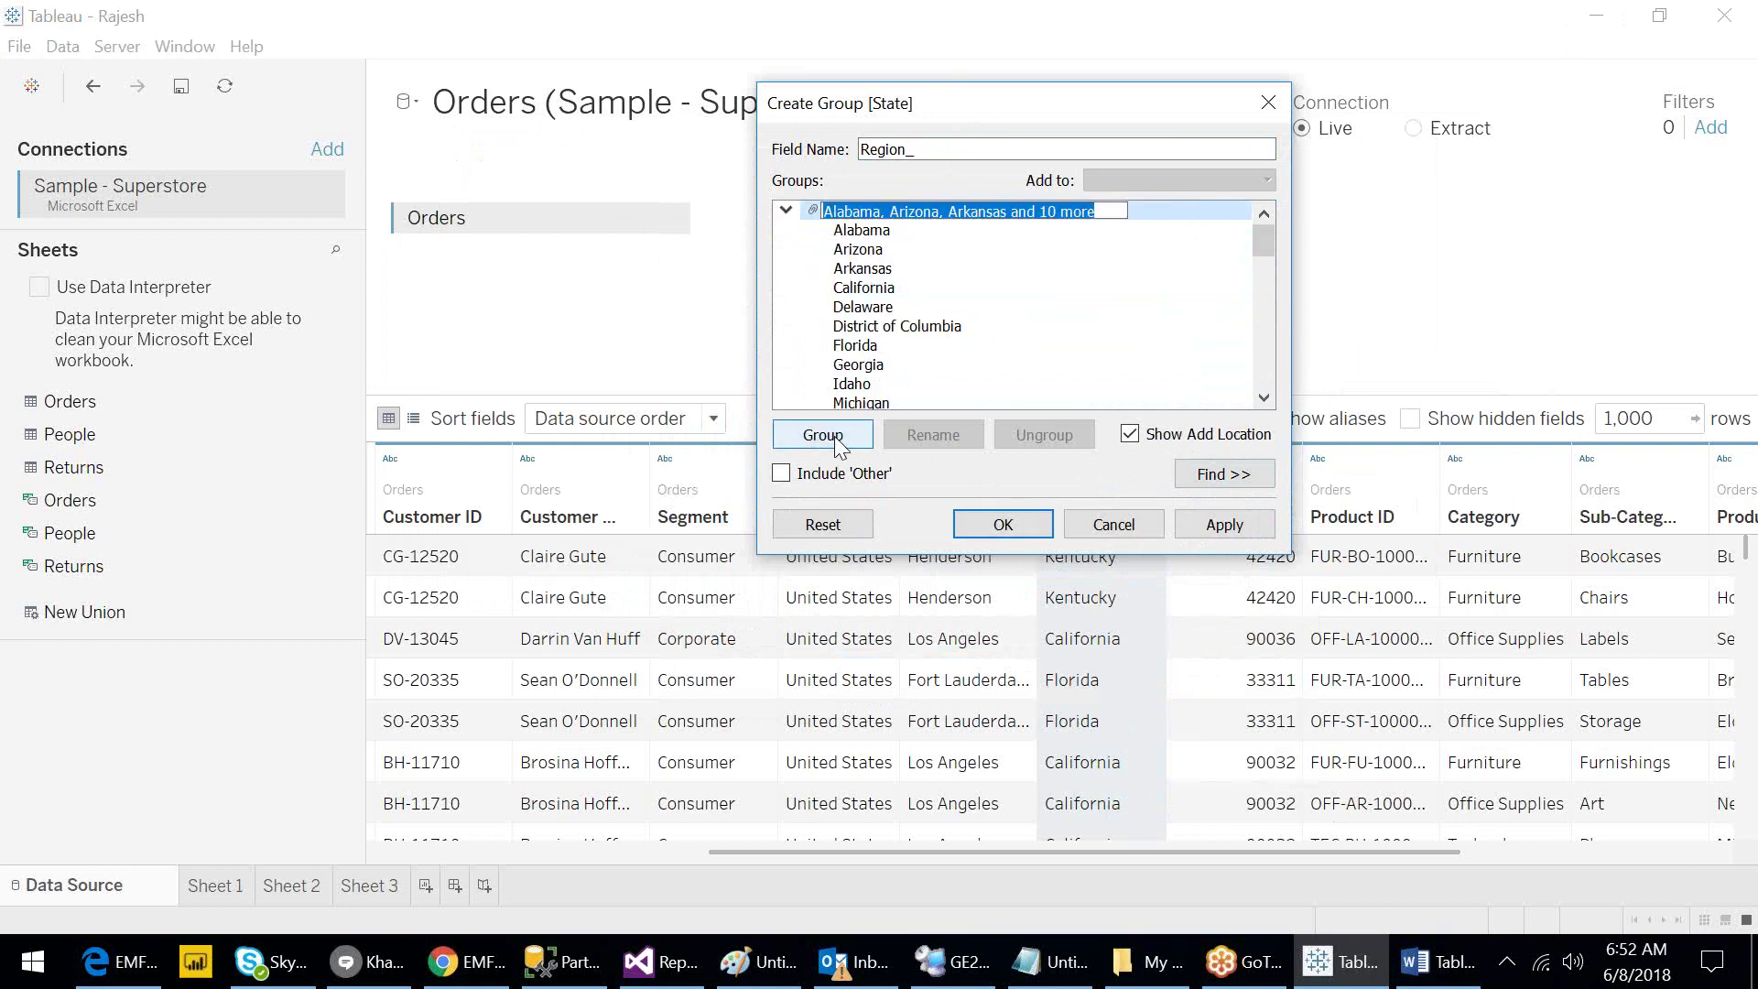
{"action": "type", "text": "East"}
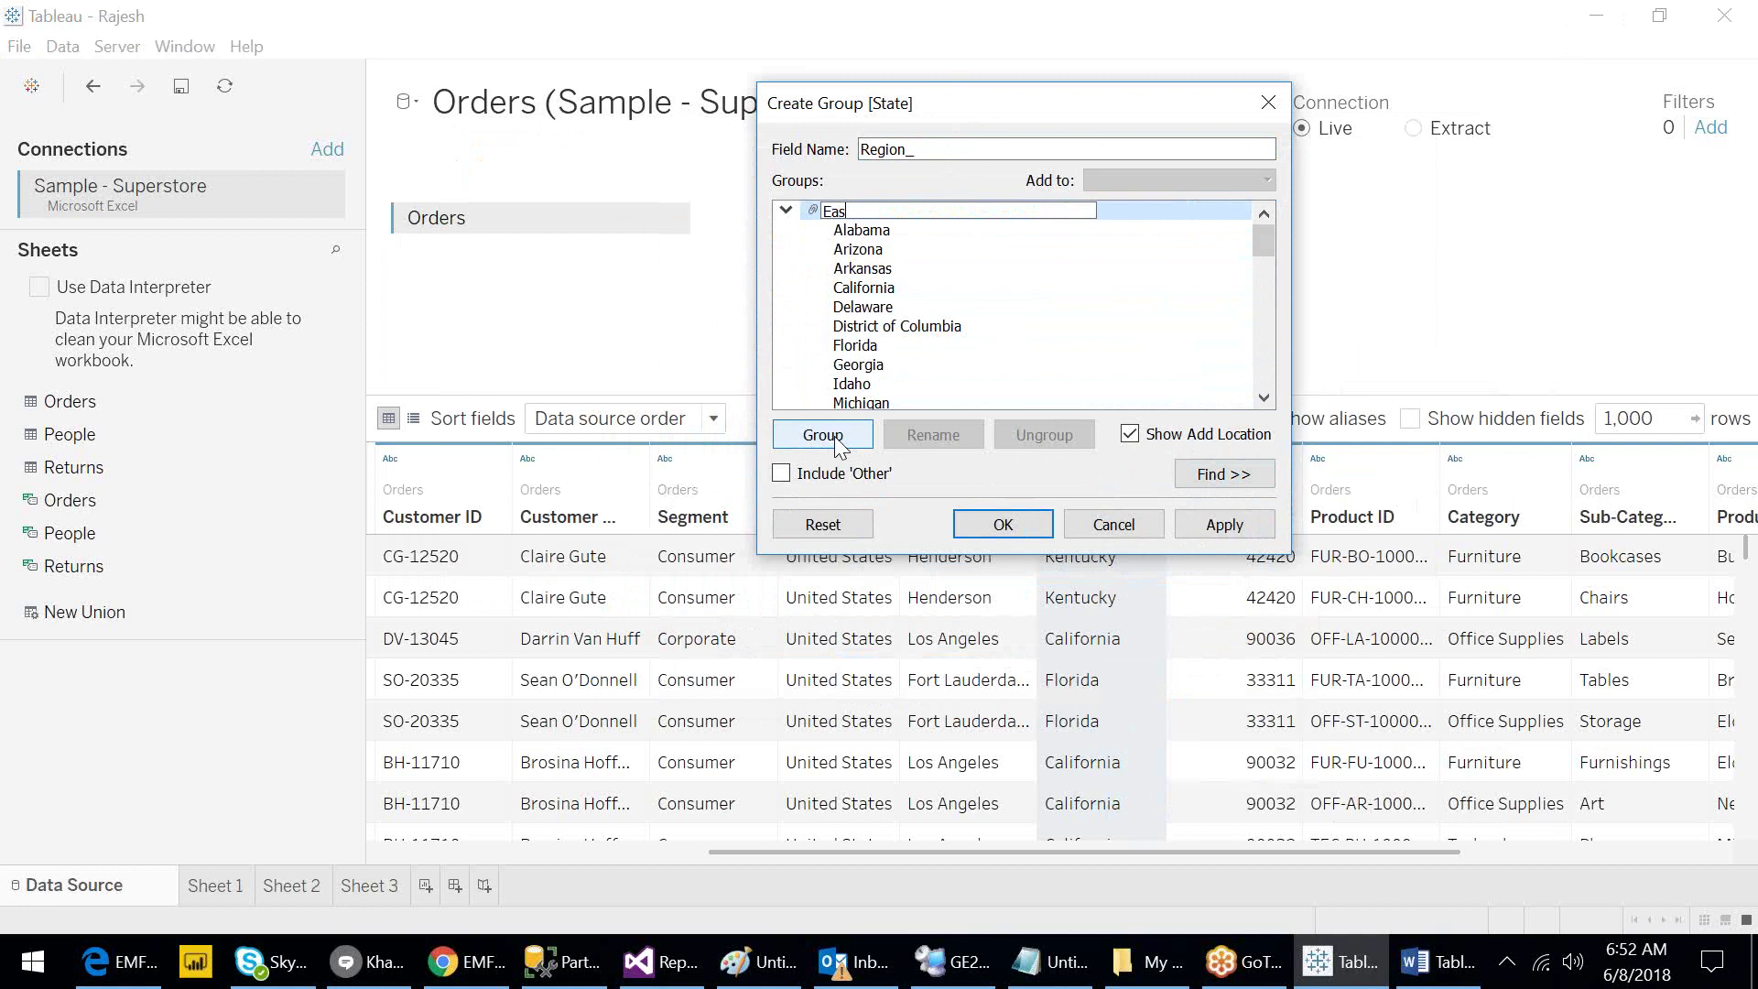
{"action": "key", "text": "Return"}
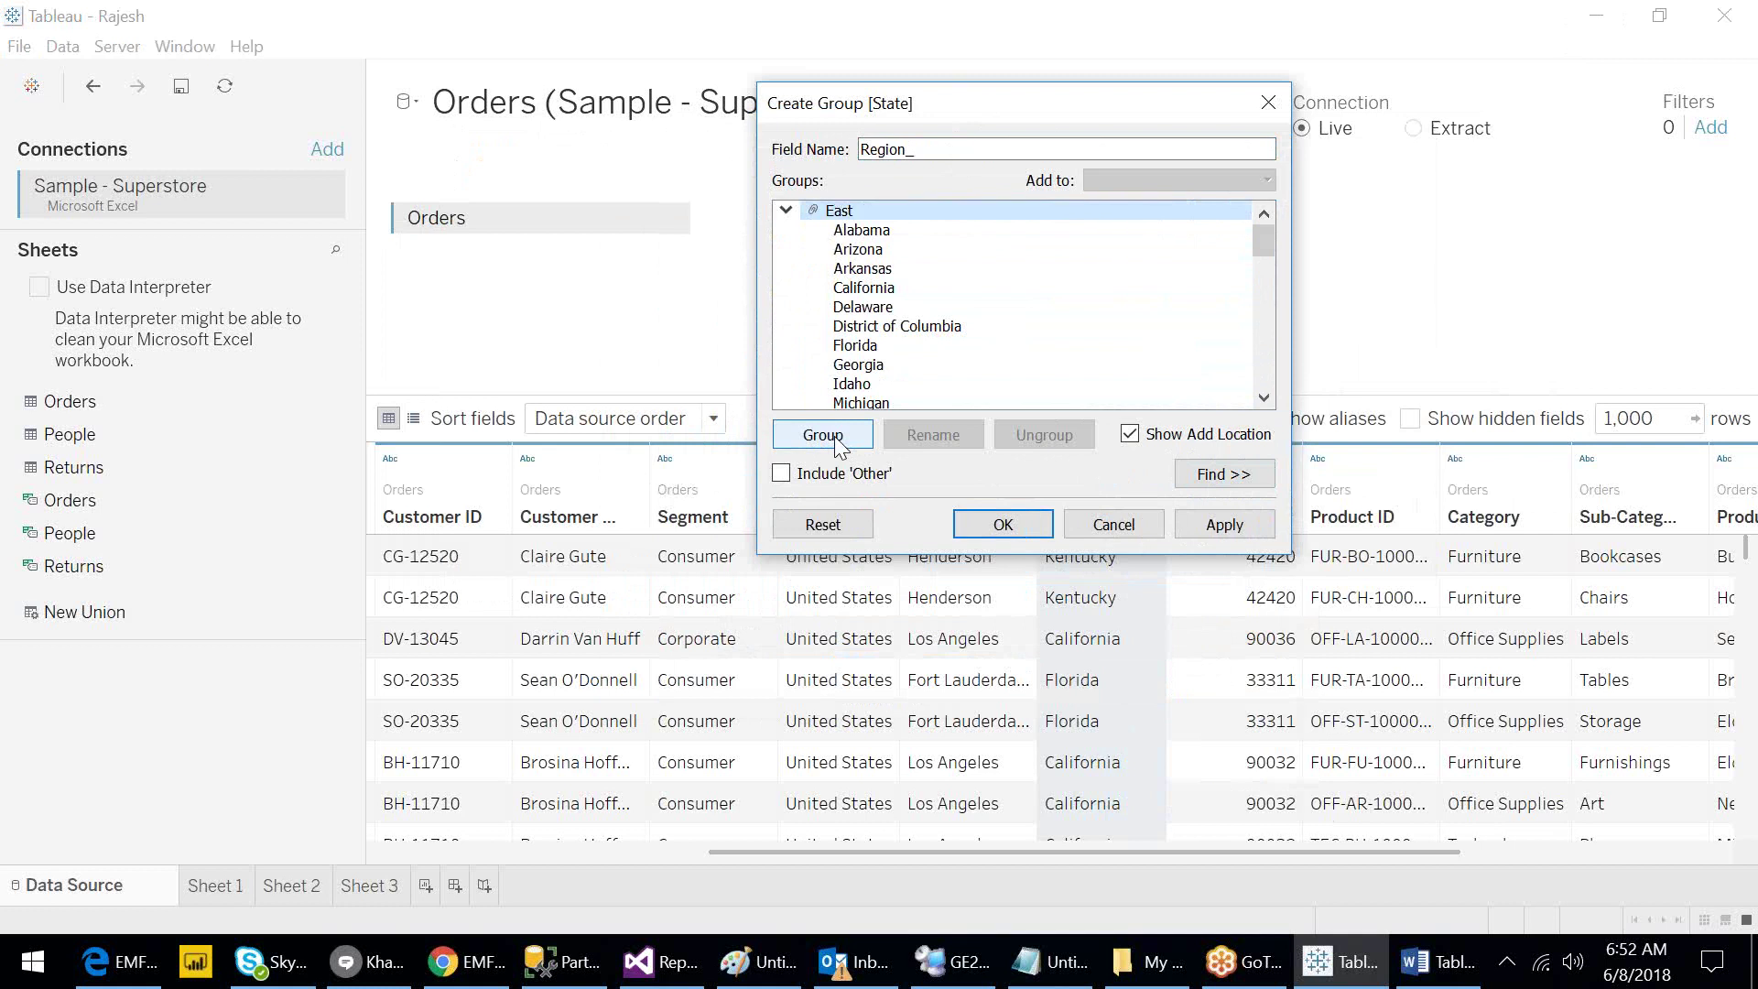
Collapse the East group, and group Colorado through Indiana and Louisiana through Massachusetts under the name "West".
{"action": "left_click", "coordinate": [787, 211]}
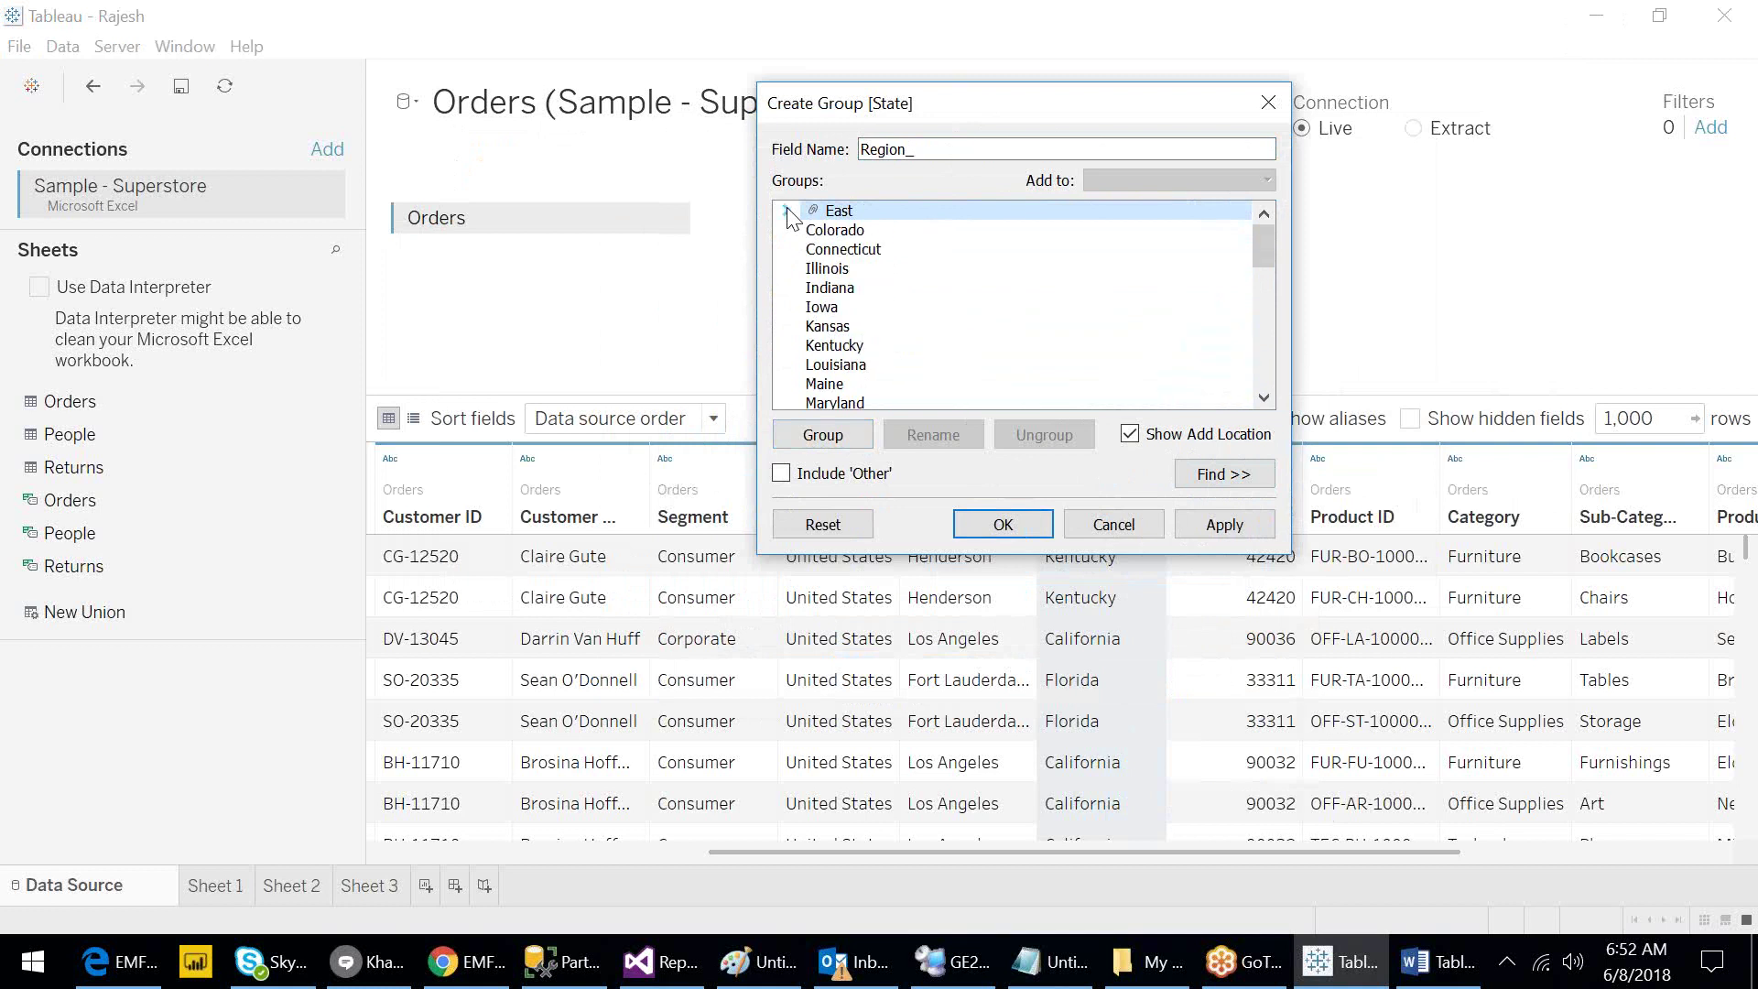
{"action": "left_click", "coordinate": [842, 249]}
{"action": "left_click", "coordinate": [838, 231]}
{"action": "left_click", "coordinate": [843, 247], "text": "ctrl"}
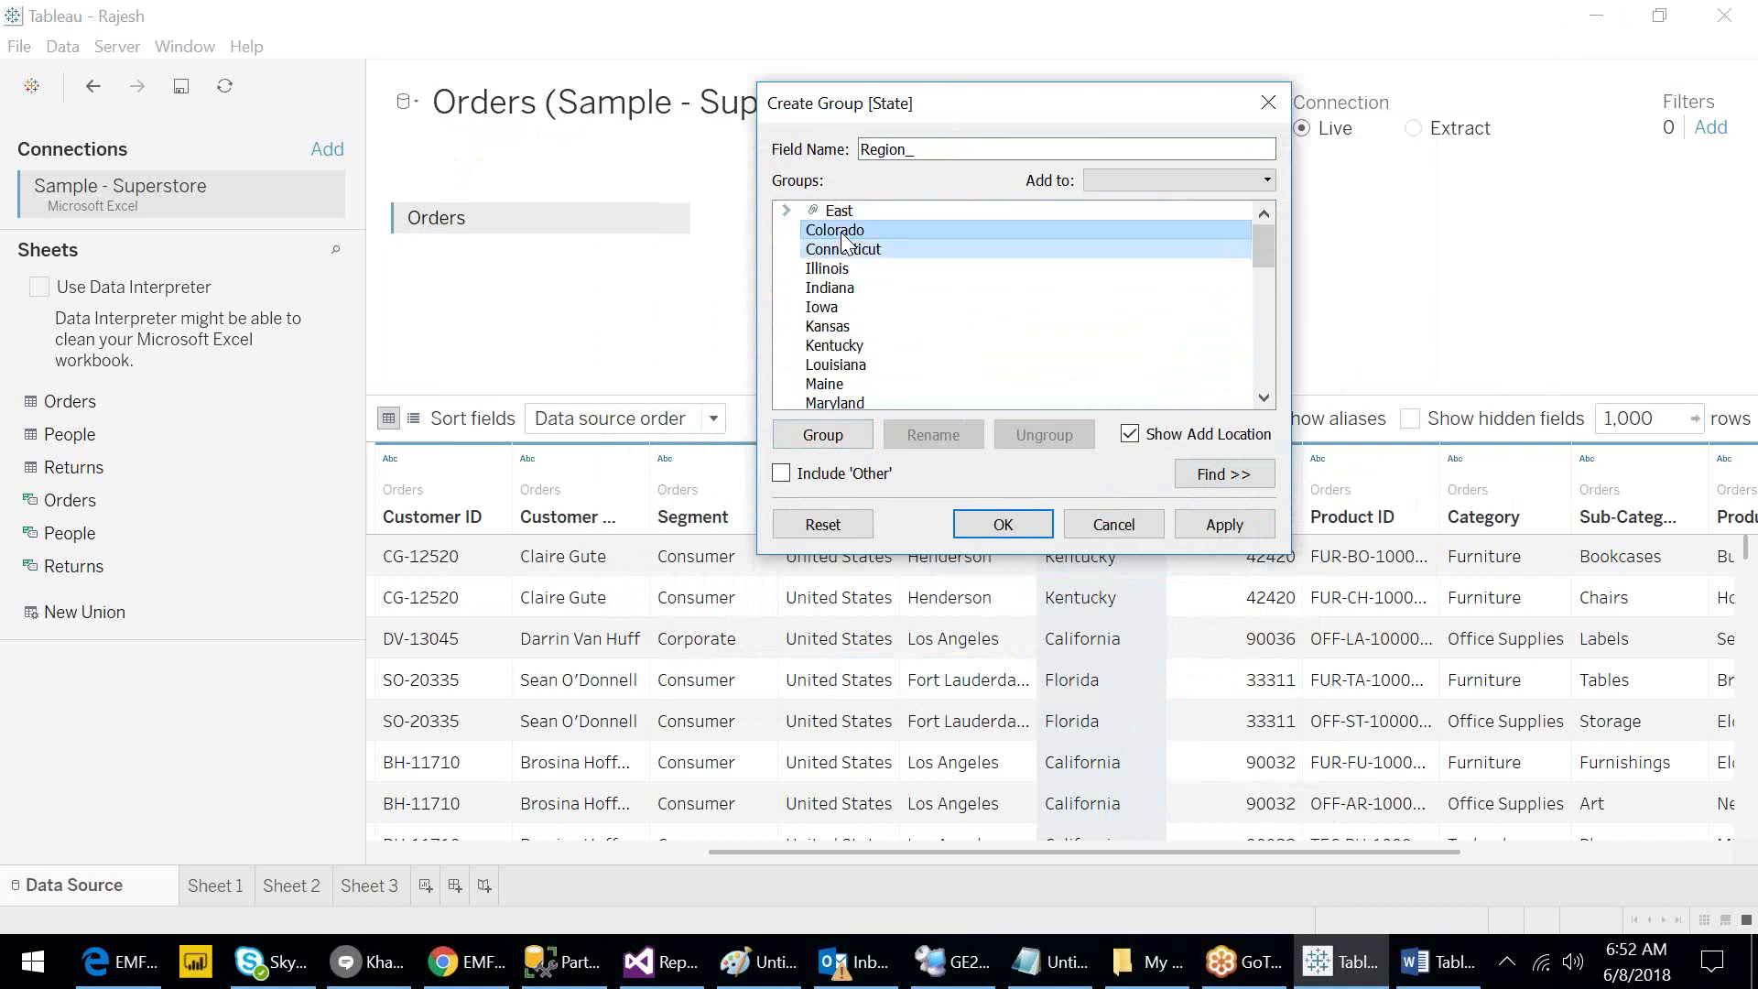
{"action": "key", "text": "shift+Down"}
{"action": "key", "text": "shift+Down"}
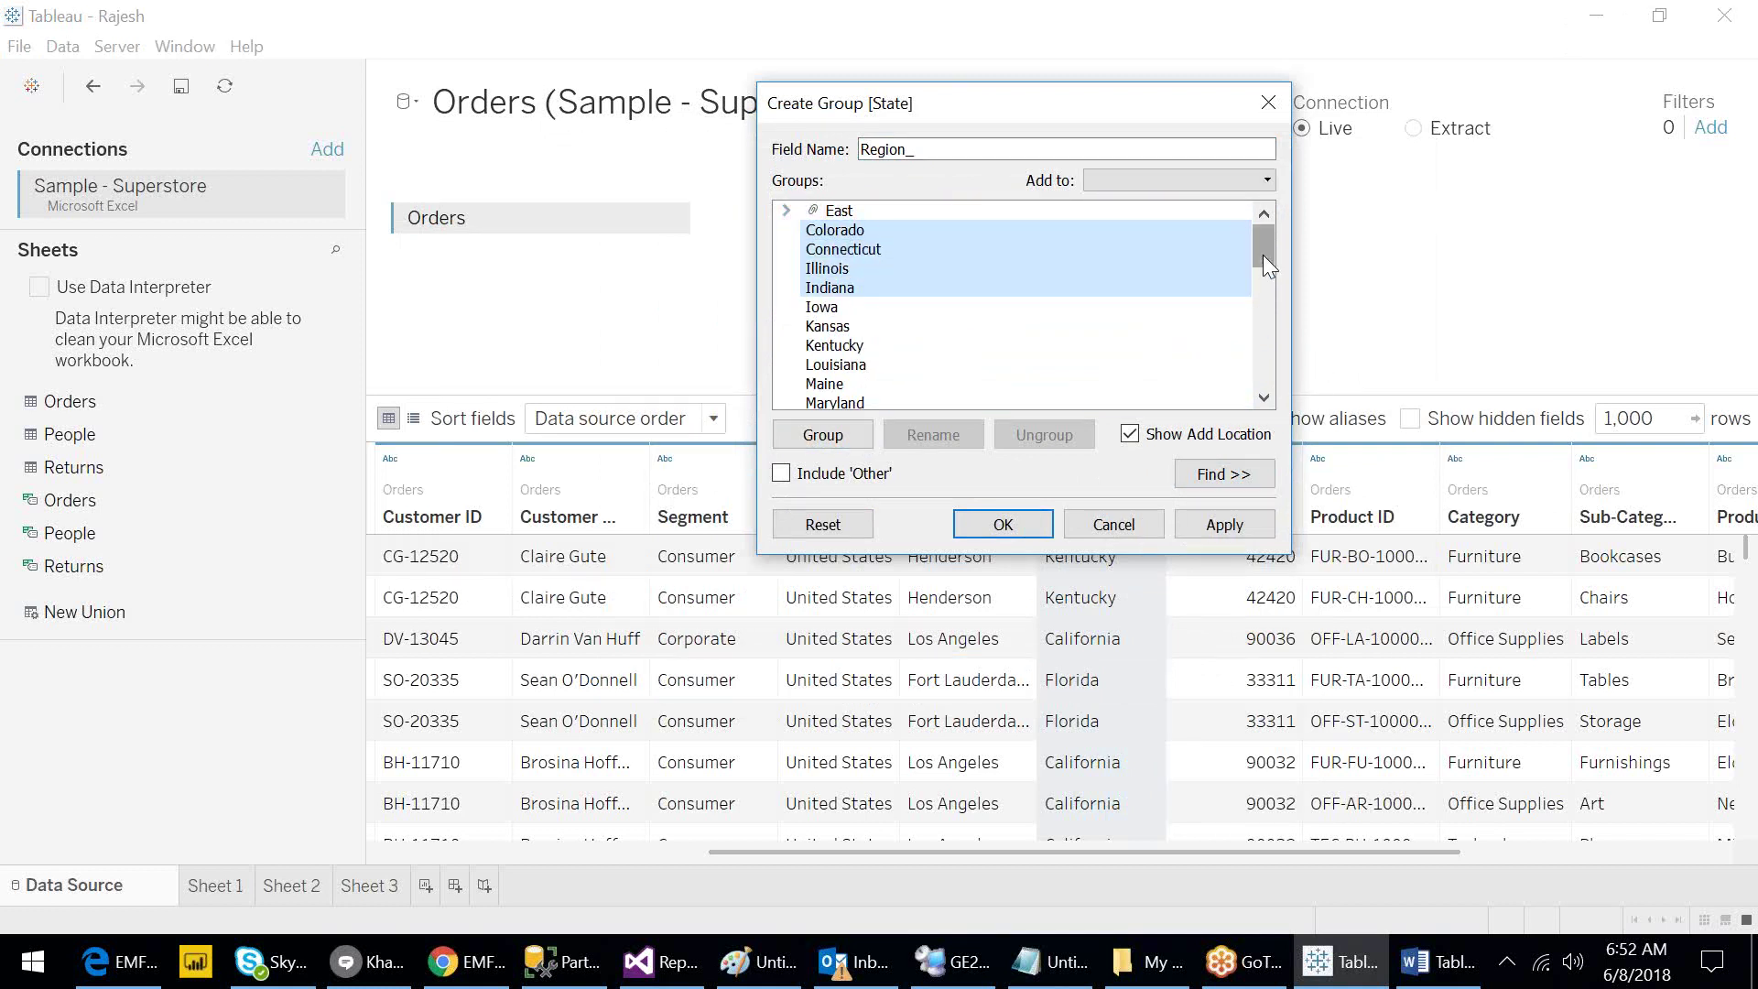
{"action": "left_click_drag", "start_coordinate": [1262, 255], "coordinate": [1265, 277]}
{"action": "left_click", "coordinate": [844, 291], "text": "ctrl"}
{"action": "key", "text": "shift+Down"}
{"action": "key", "text": "shift+Down"}
{"action": "key", "text": "shift+Down"}
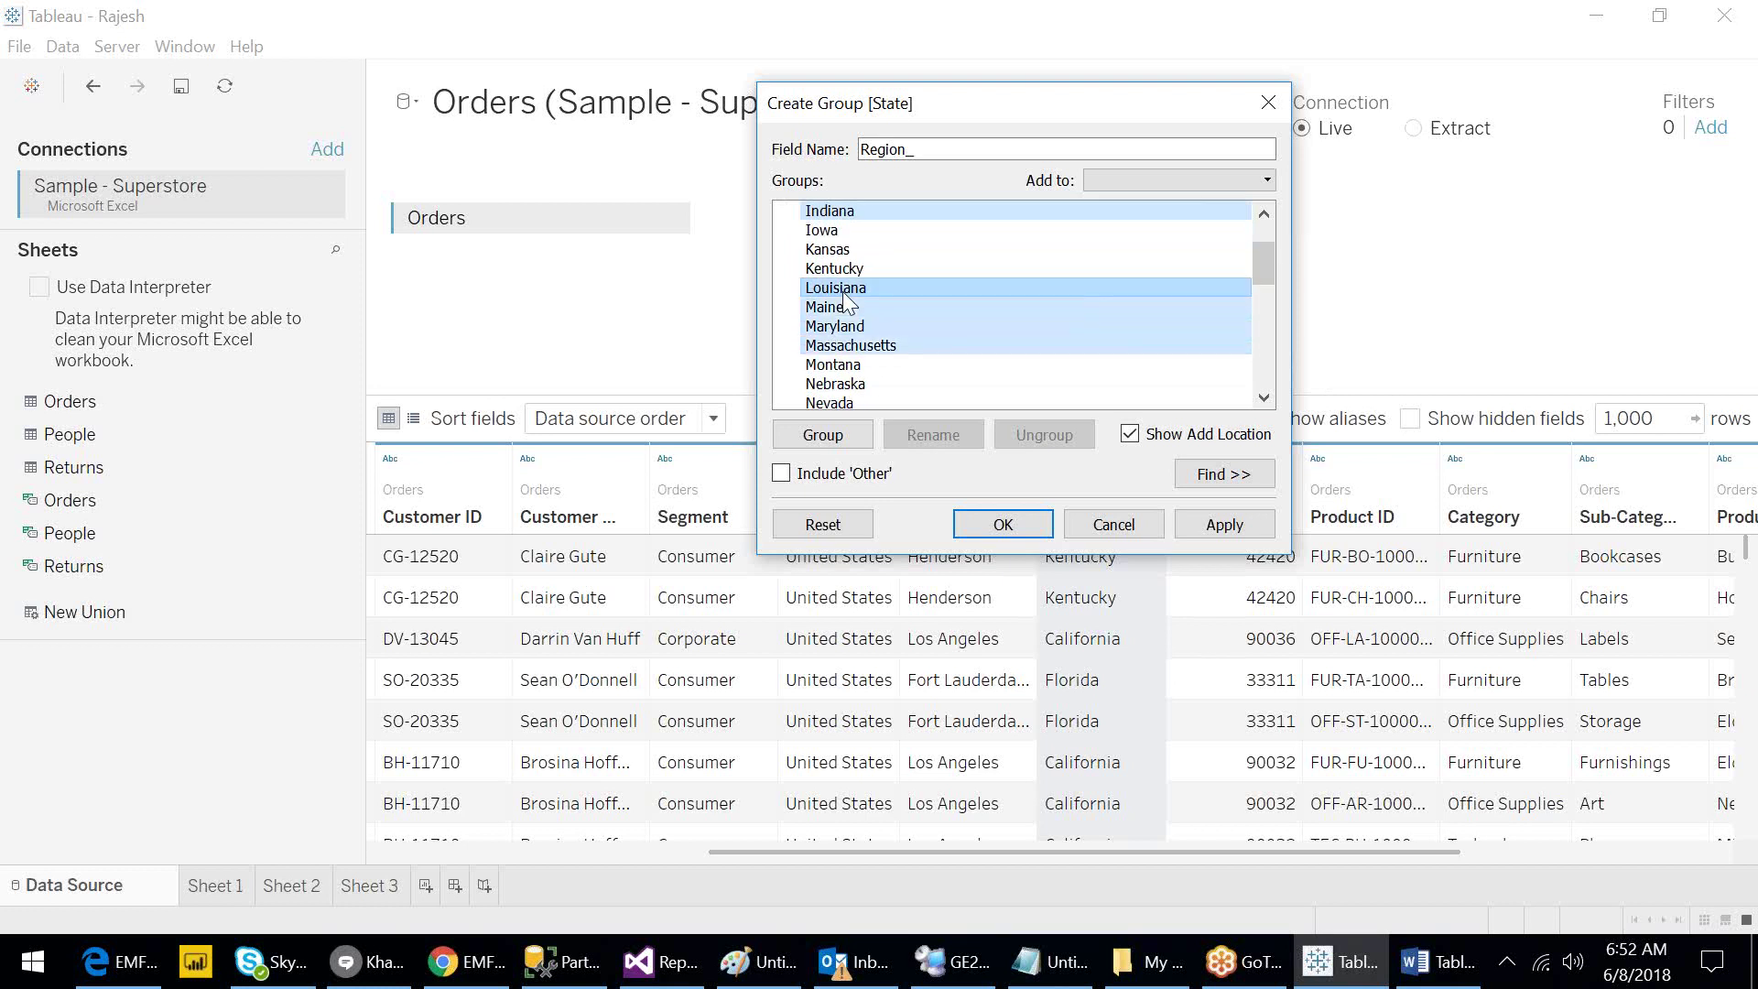
{"action": "left_click", "coordinate": [822, 434]}
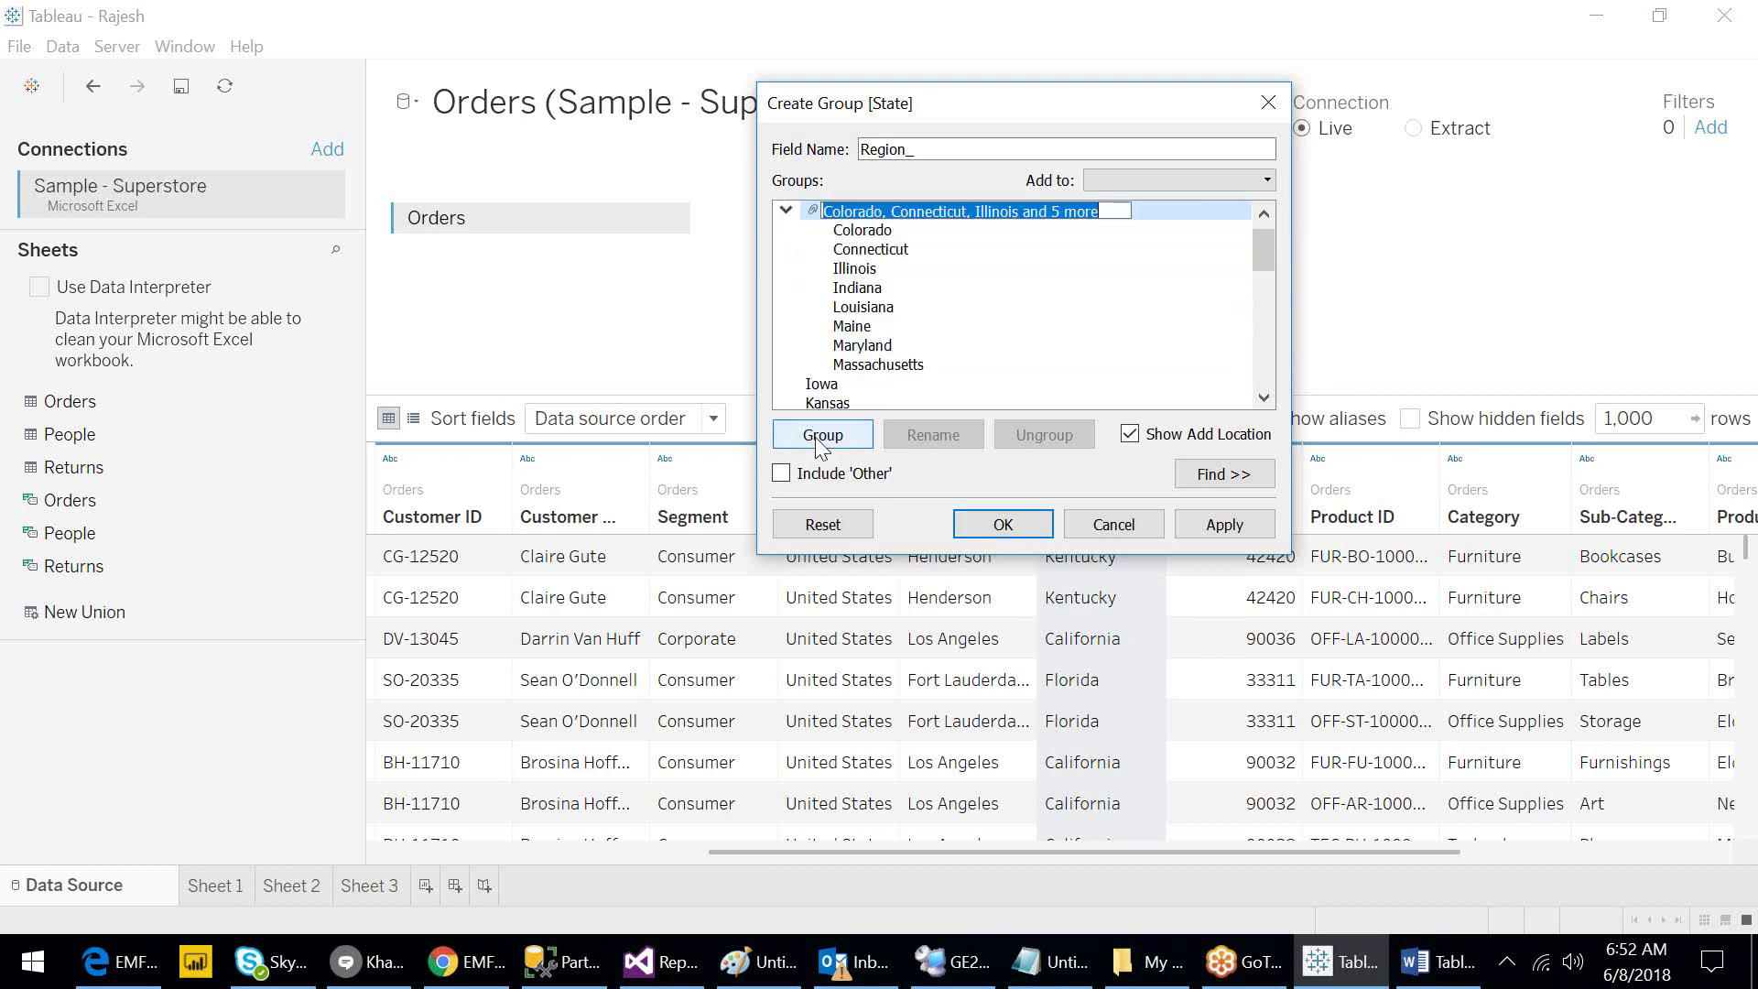
{"action": "type", "text": "West"}
{"action": "key", "text": "Return"}
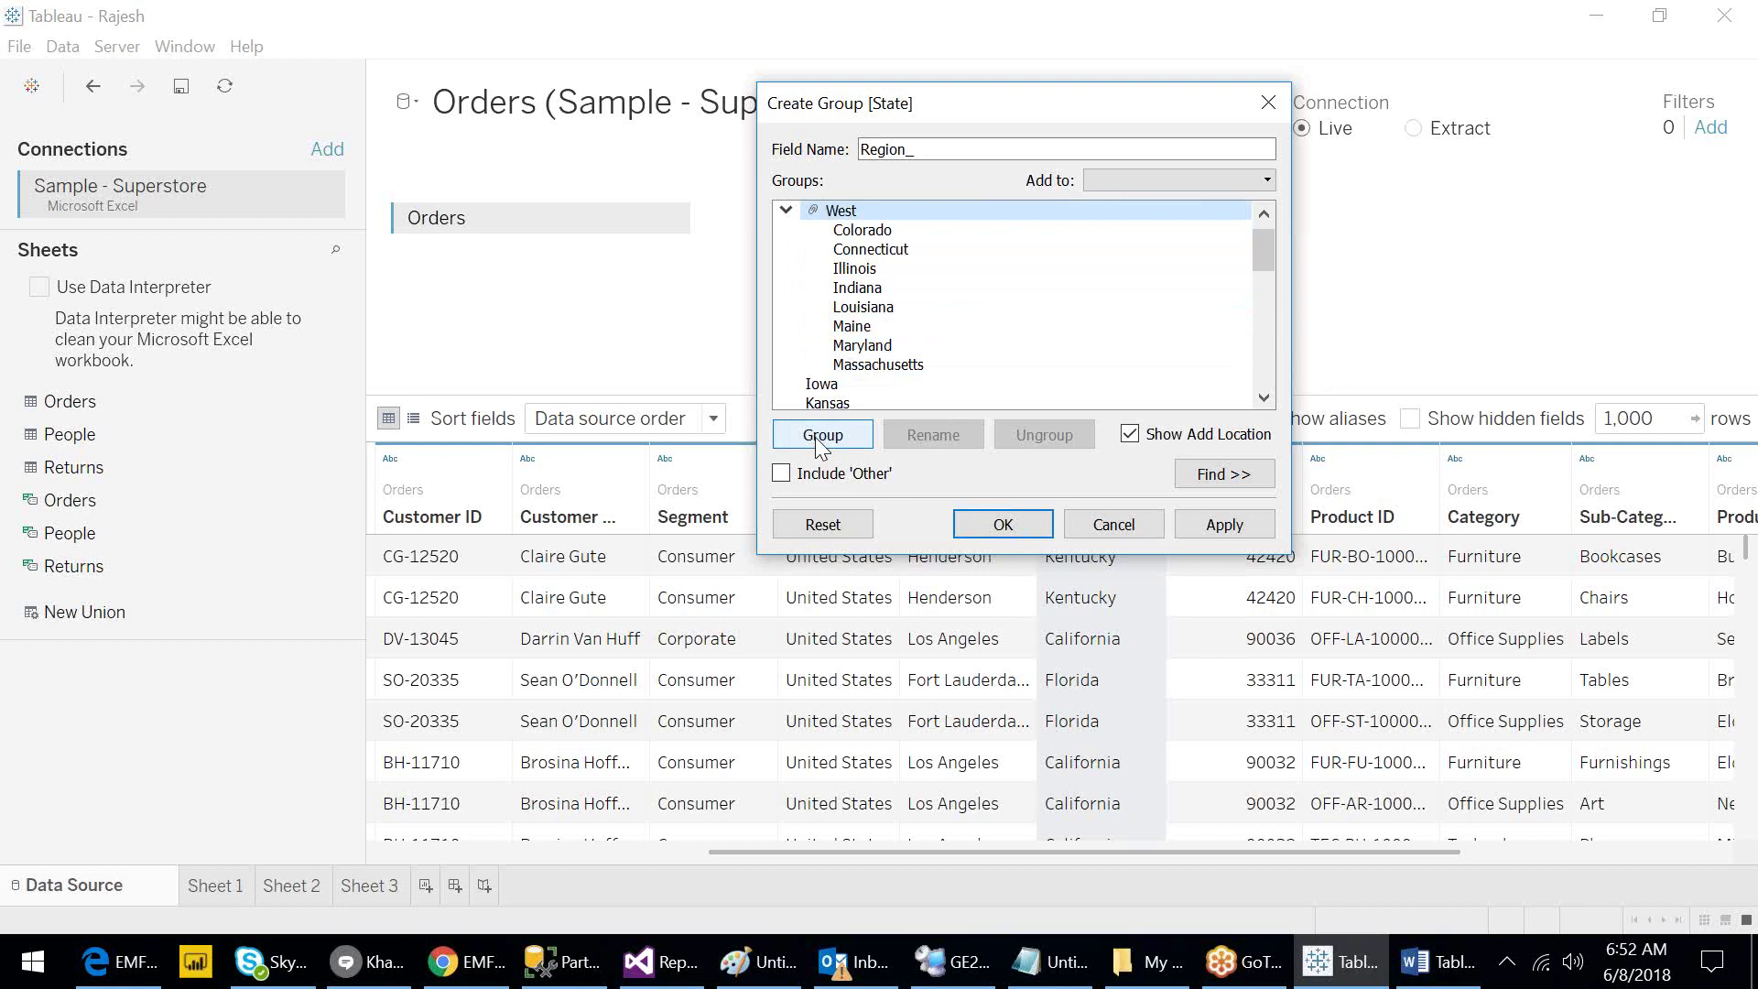
Collapse the West group, group Kansas through Ohio under the name "South", and collapse that group.
{"action": "left_click", "coordinate": [786, 211]}
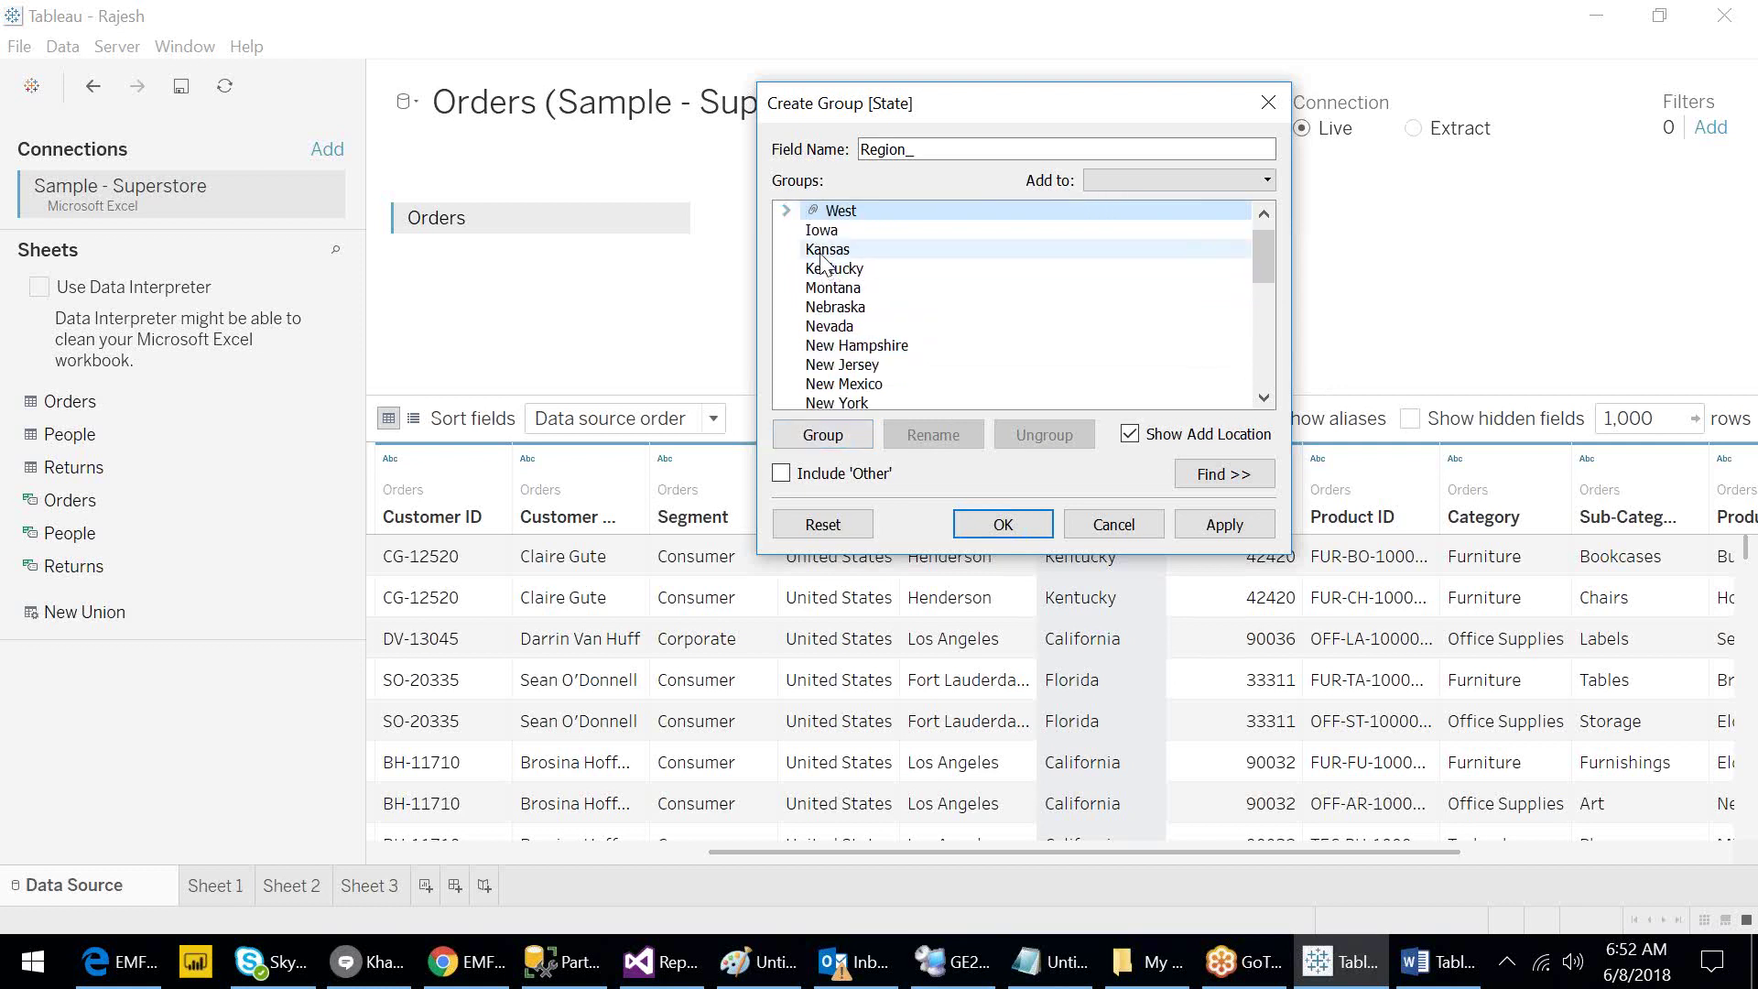
{"action": "left_click", "coordinate": [823, 257]}
{"action": "key", "text": "shift+Down"}
{"action": "key", "text": "shift+Down"}
{"action": "key", "text": "shift+Down"}
{"action": "key", "text": "shift+Down"}
{"action": "key", "text": "shift+Down"}
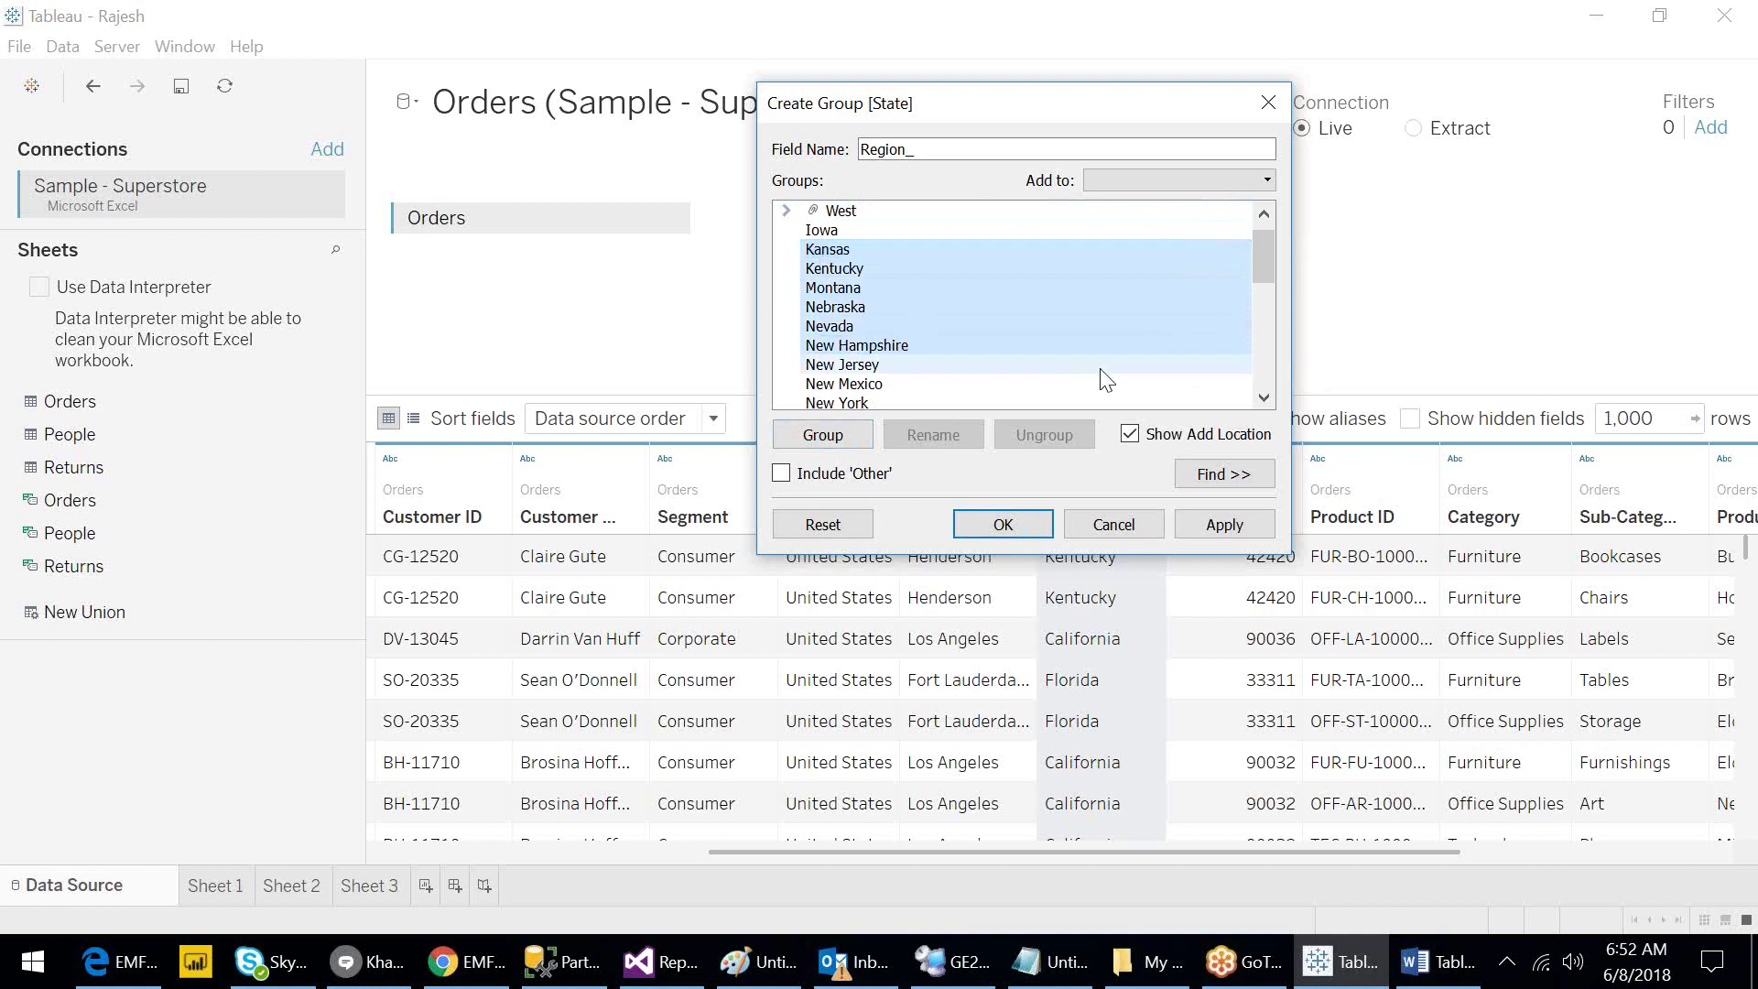
{"action": "left_click", "coordinate": [1262, 338]}
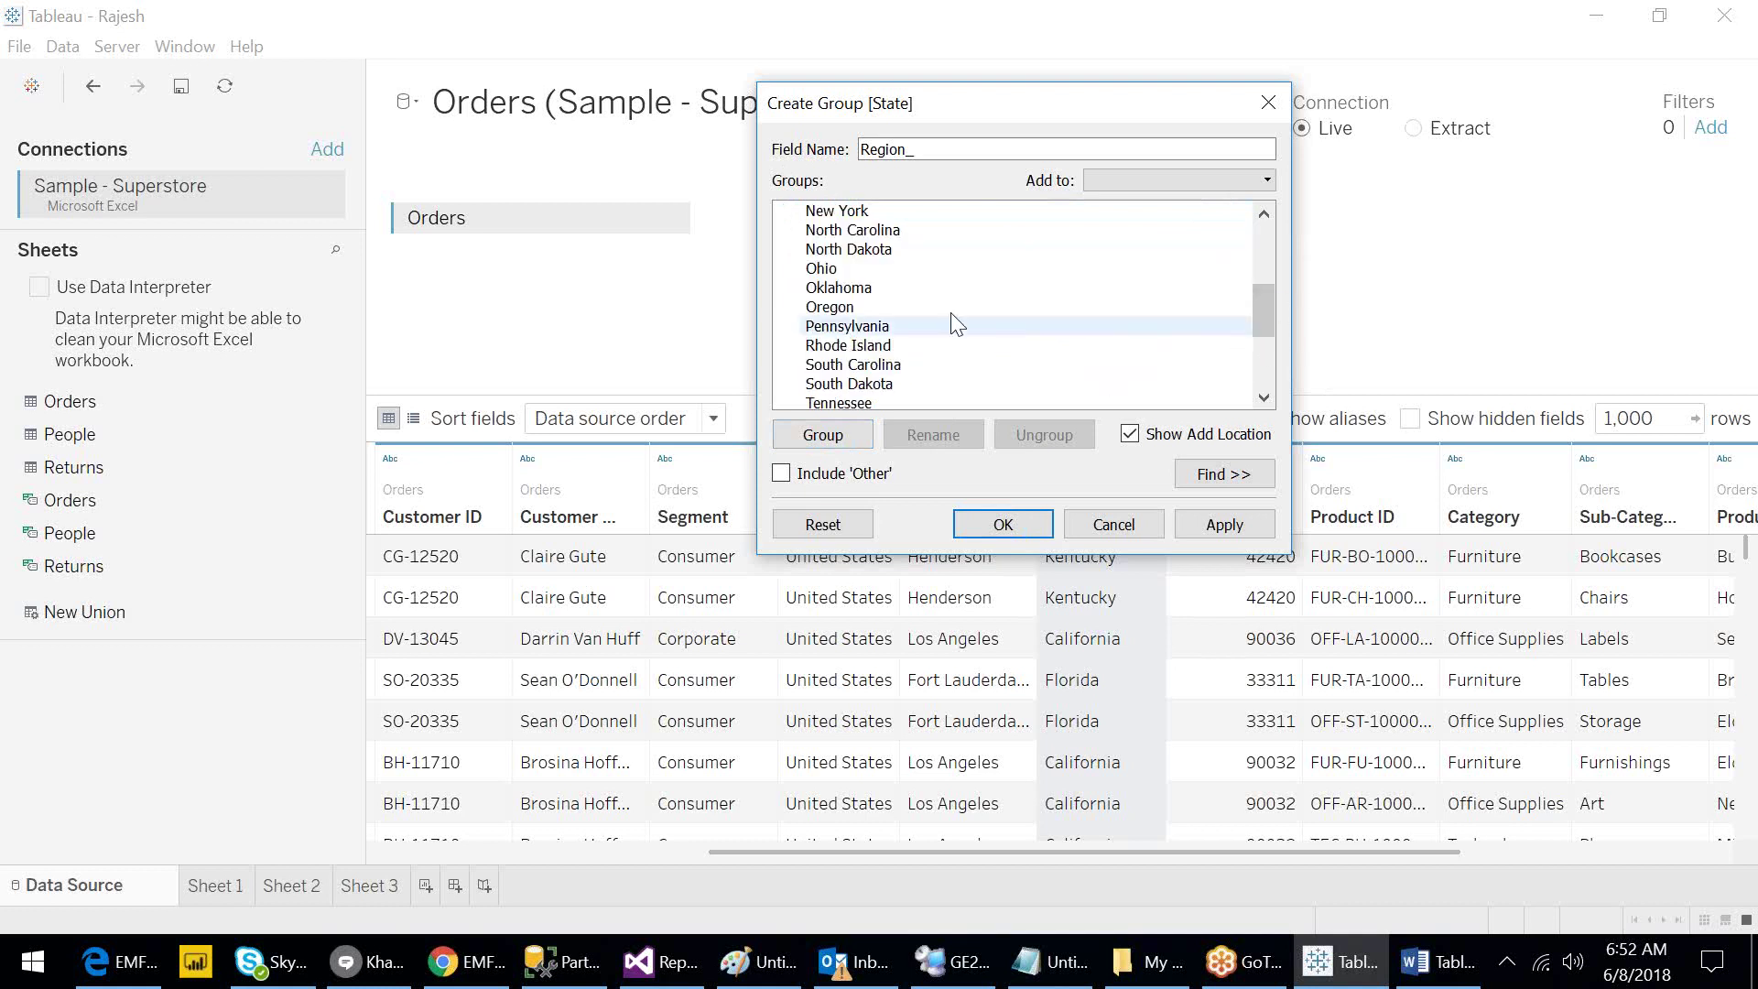
{"action": "left_click", "coordinate": [850, 268], "text": "shift"}
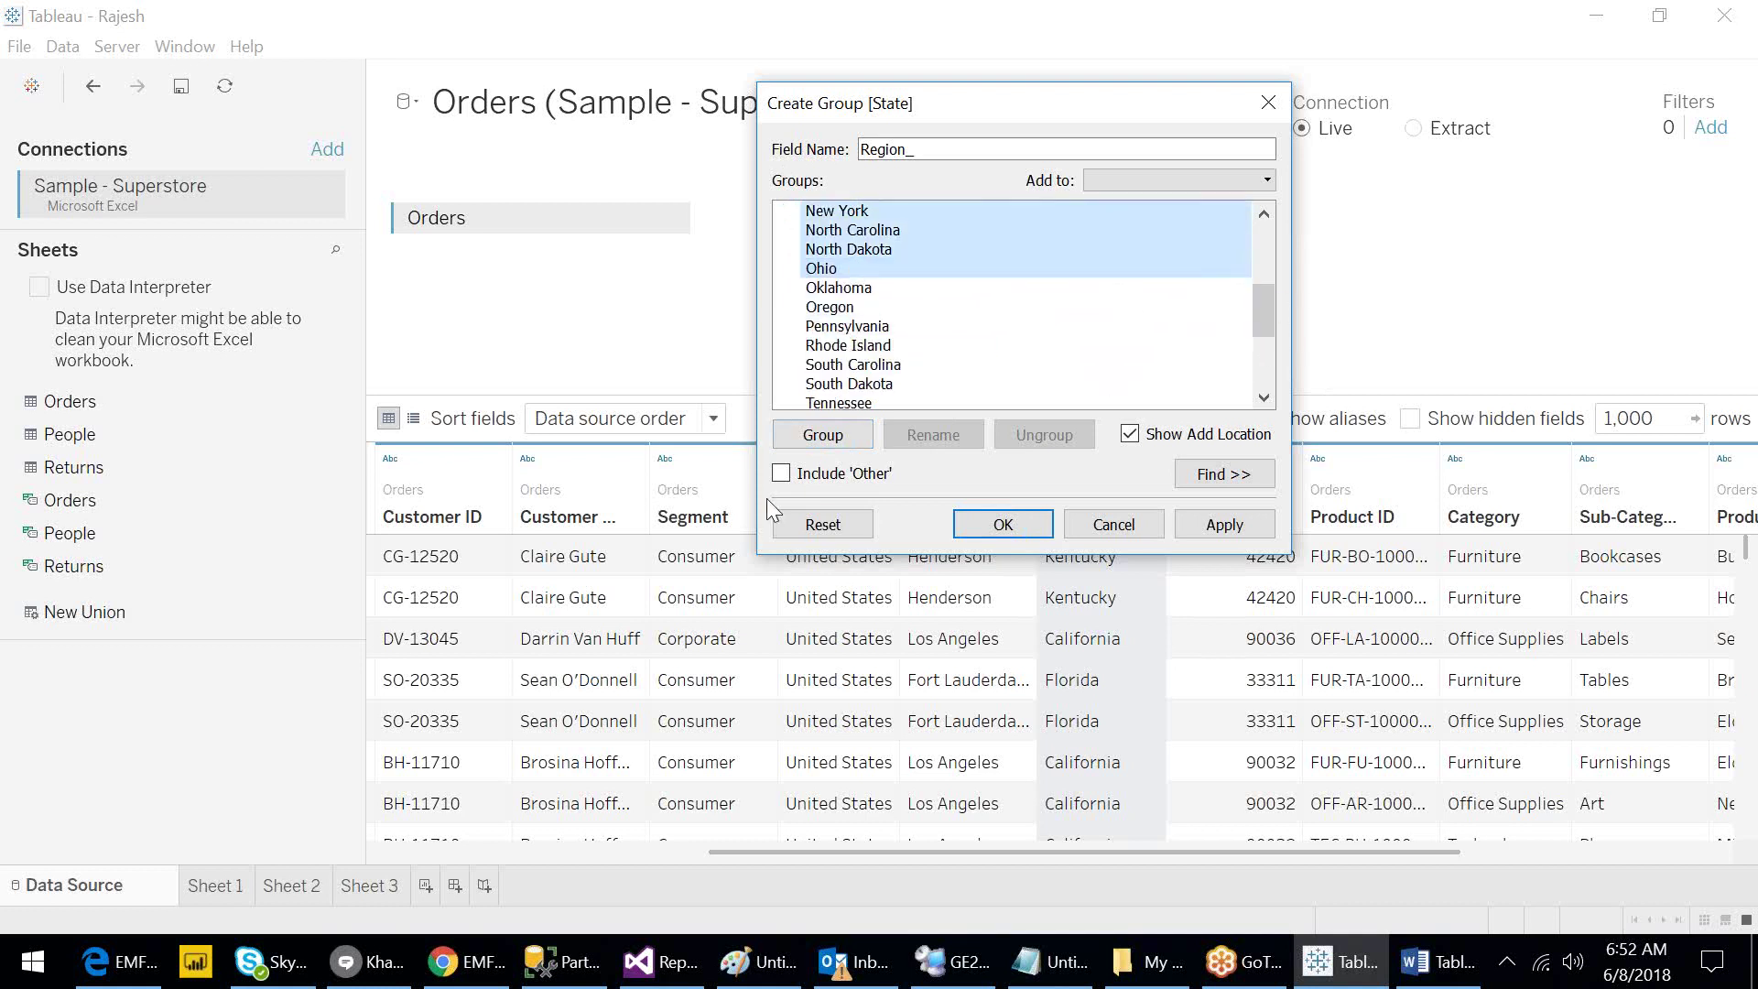
{"action": "left_click", "coordinate": [818, 440]}
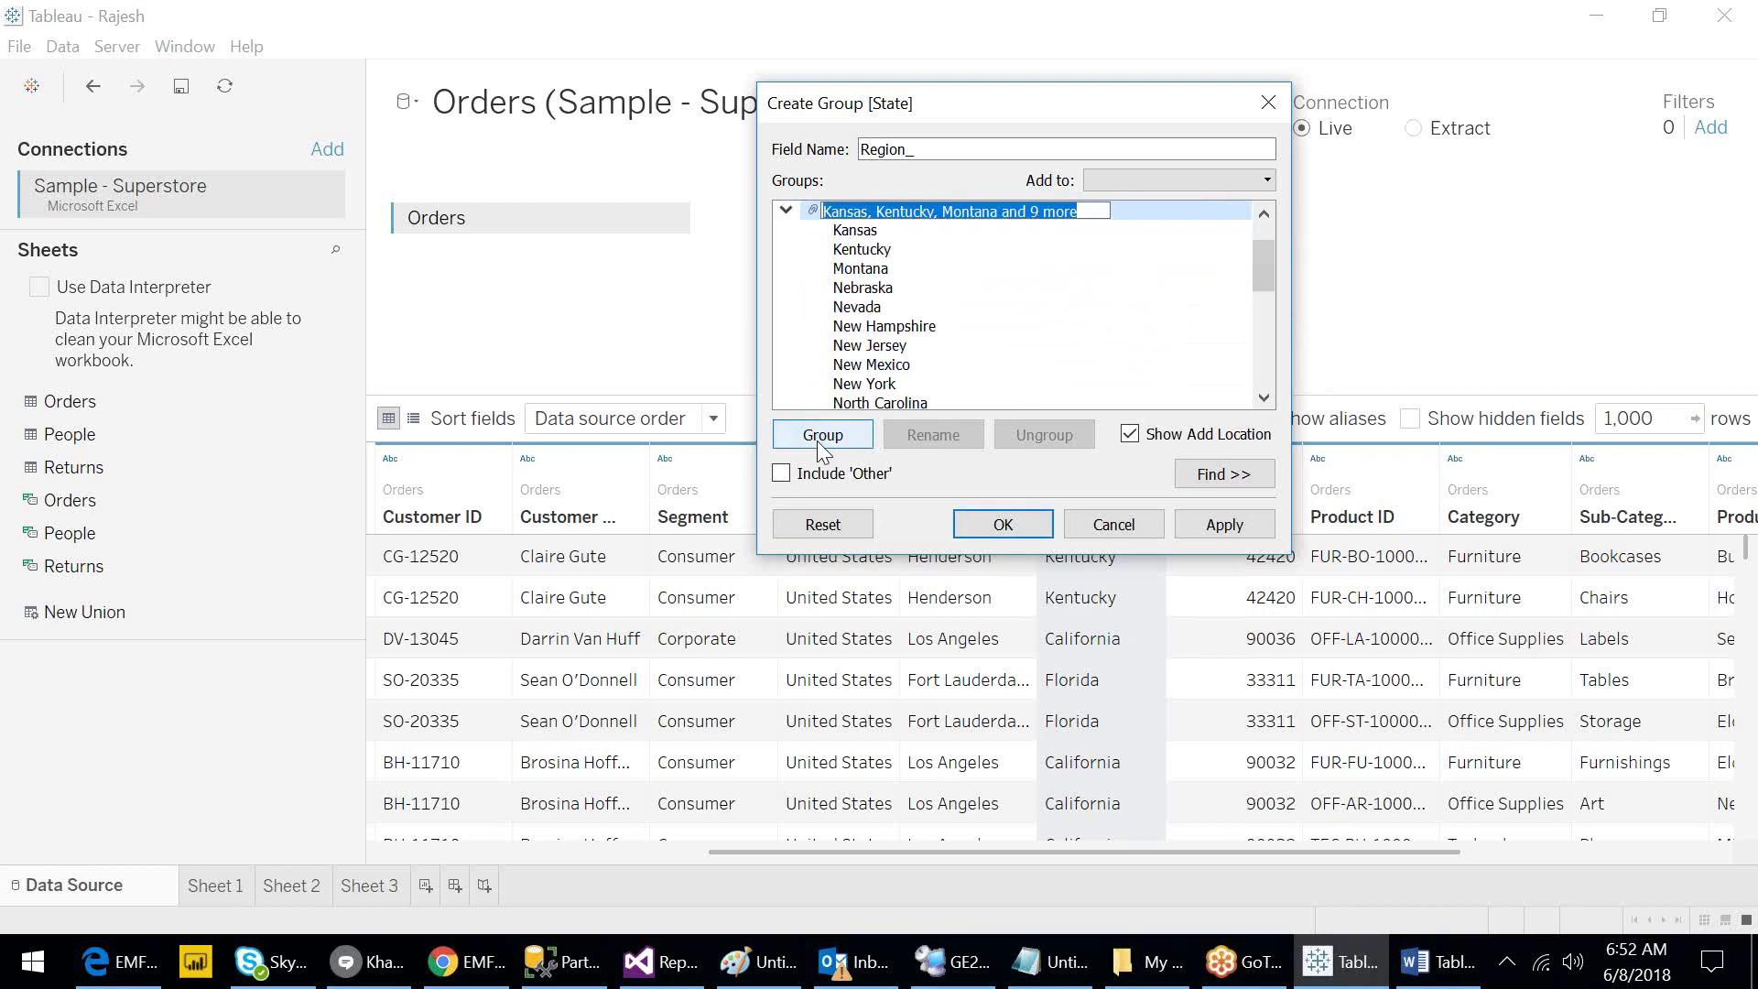
{"action": "type", "text": "South"}
{"action": "key", "text": "Return"}
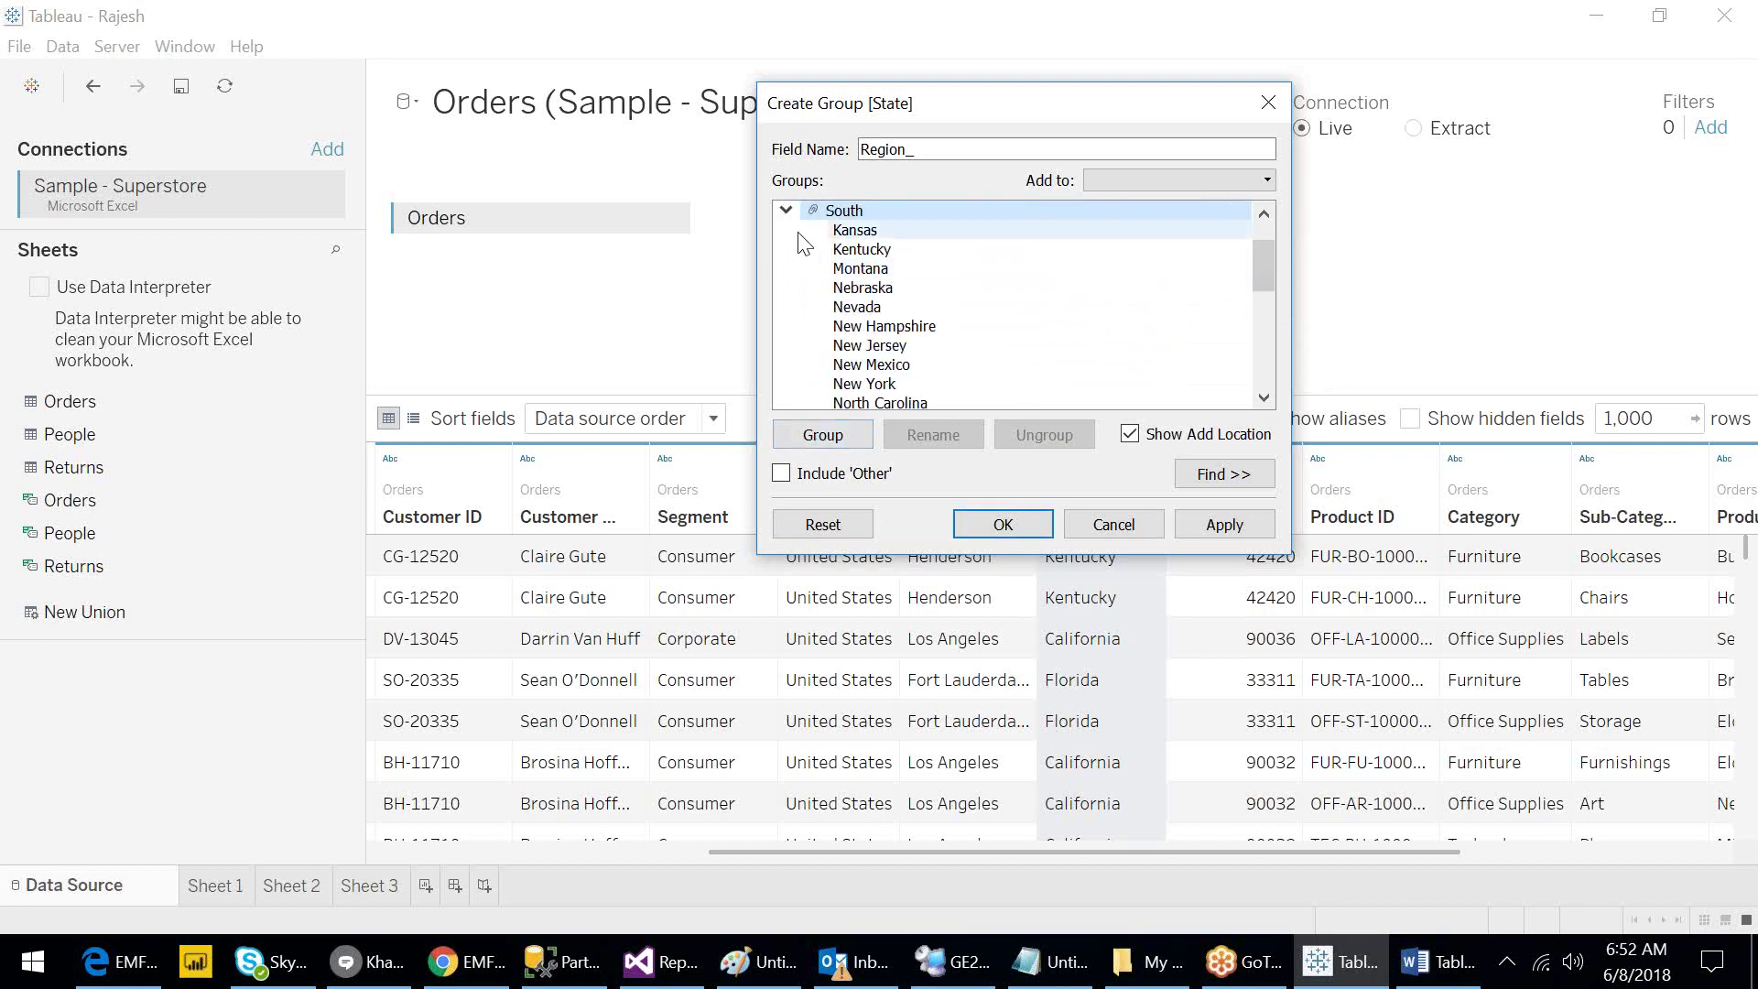
{"action": "left_click", "coordinate": [785, 211]}
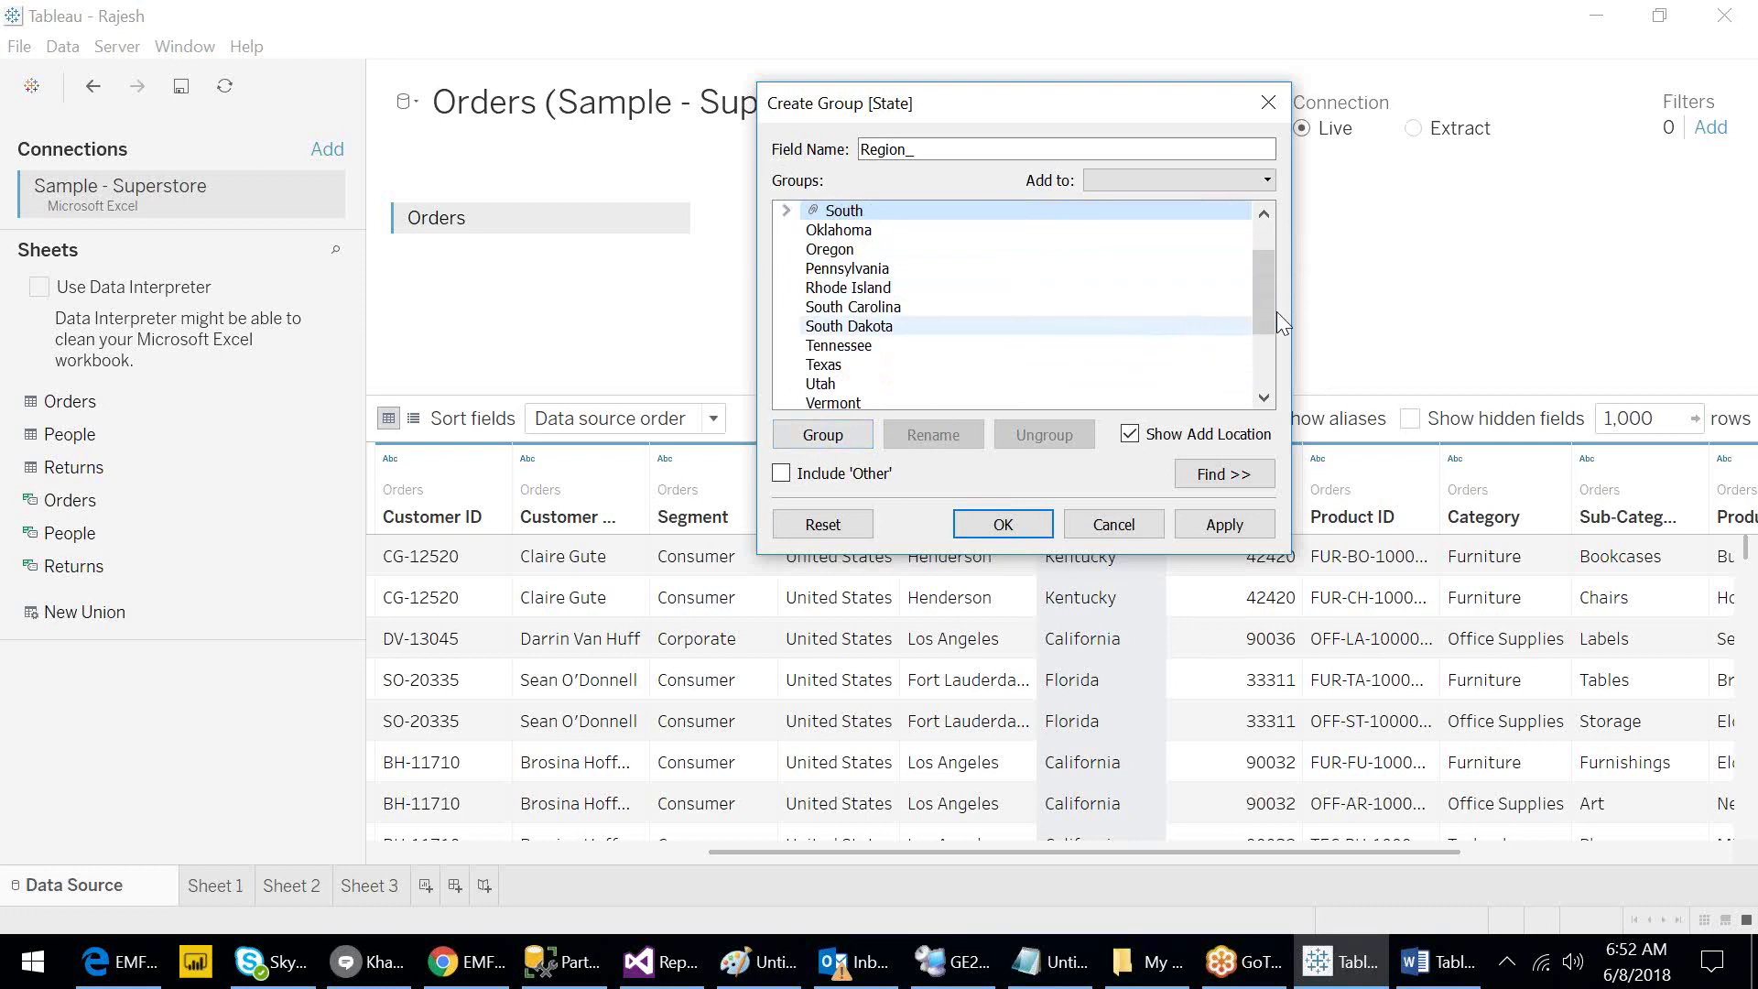
Group Iowa and all remaining states from Oklahoma onward under the name "Central", and collapse that group.
{"action": "left_click_drag", "start_coordinate": [1261, 292], "coordinate": [1255, 239]}
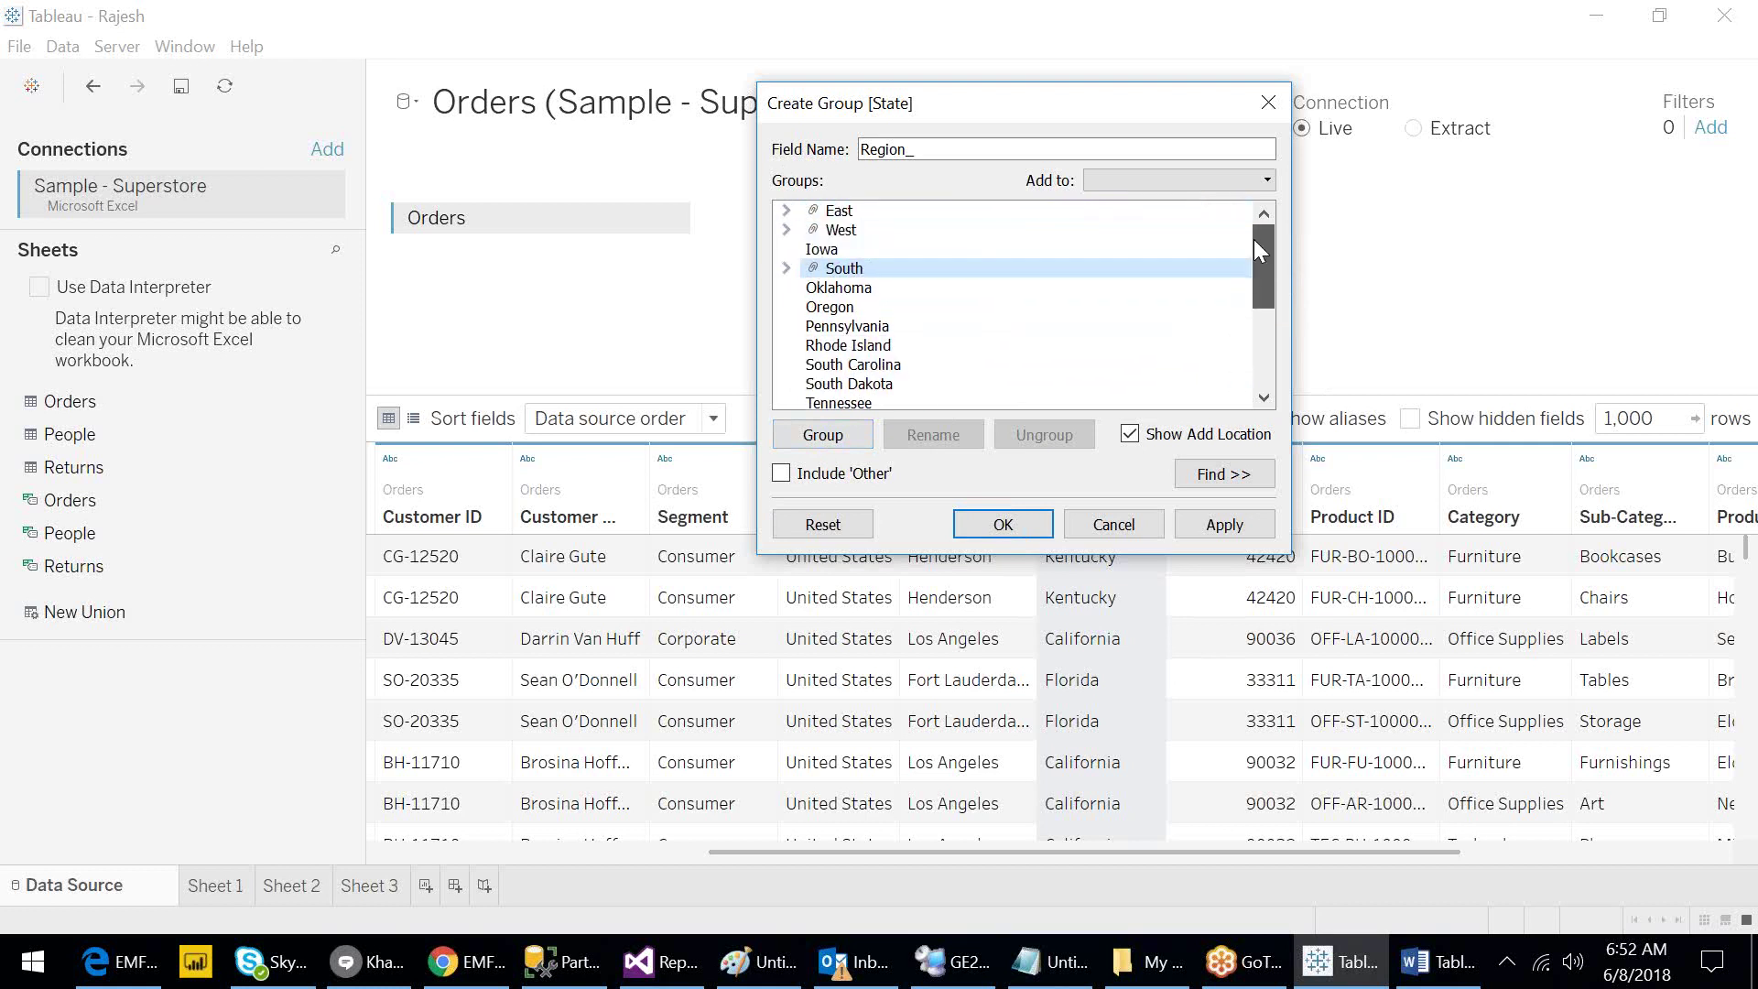
{"action": "left_click", "coordinate": [844, 247]}
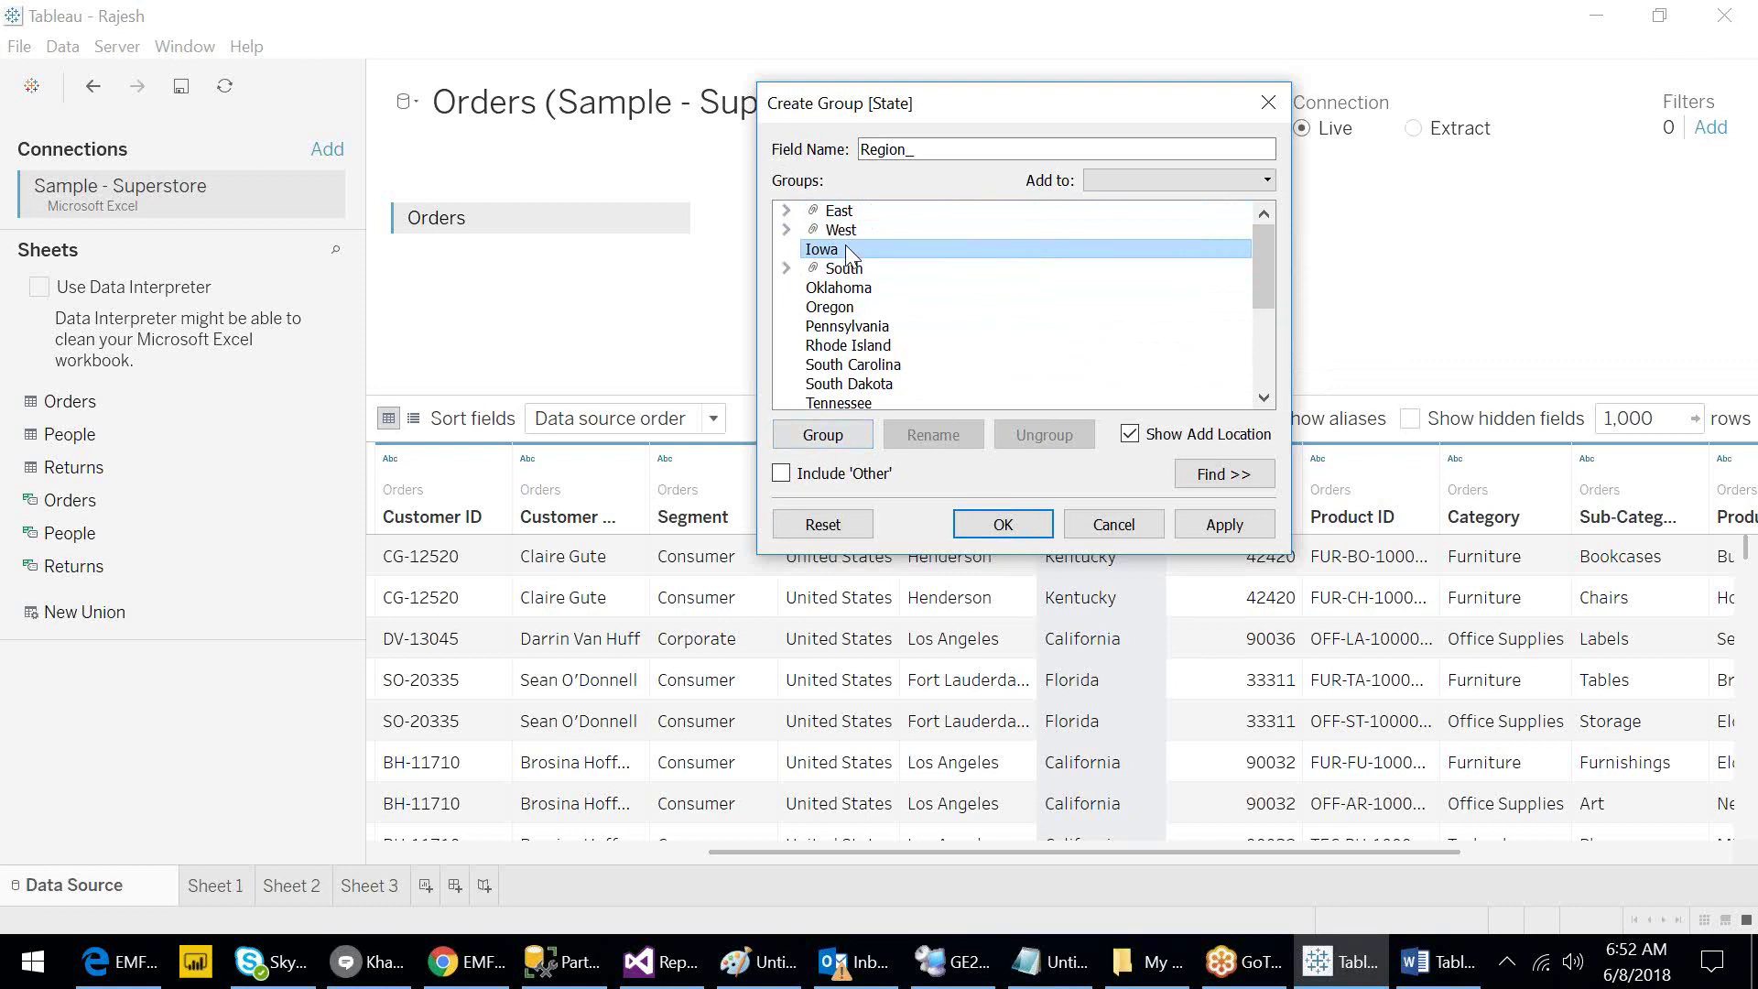
{"action": "left_click", "coordinate": [836, 290], "text": "ctrl"}
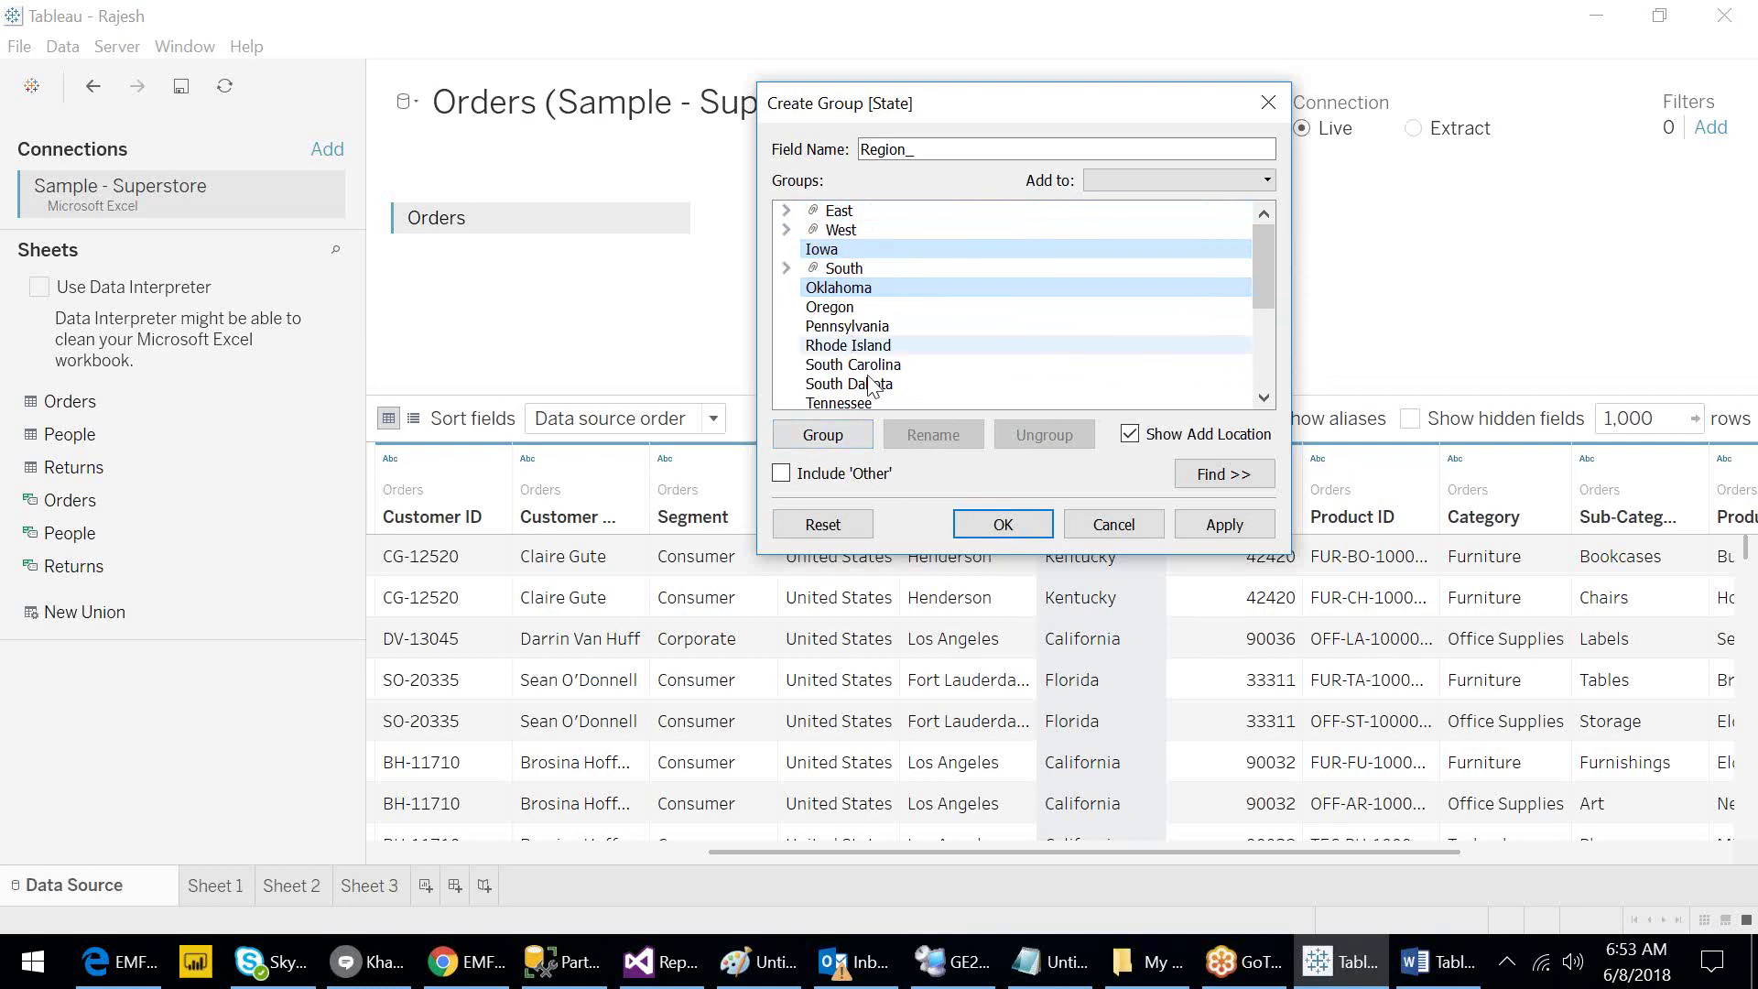
{"action": "left_click", "coordinate": [852, 307], "text": "ctrl"}
{"action": "key", "text": "shift+Down"}
{"action": "key", "text": "shift+Down"}
{"action": "key", "text": "shift+Down"}
{"action": "key", "text": "shift+Down"}
{"action": "key", "text": "shift+Down"}
{"action": "key", "text": "shift+Down"}
{"action": "key", "text": "shift+Down"}
{"action": "key", "text": "shift+Down"}
{"action": "key", "text": "shift+Down"}
{"action": "key", "text": "shift+Down"}
{"action": "key", "text": "shift+Down"}
{"action": "key", "text": "shift+Down"}
{"action": "key", "text": "shift+Down"}
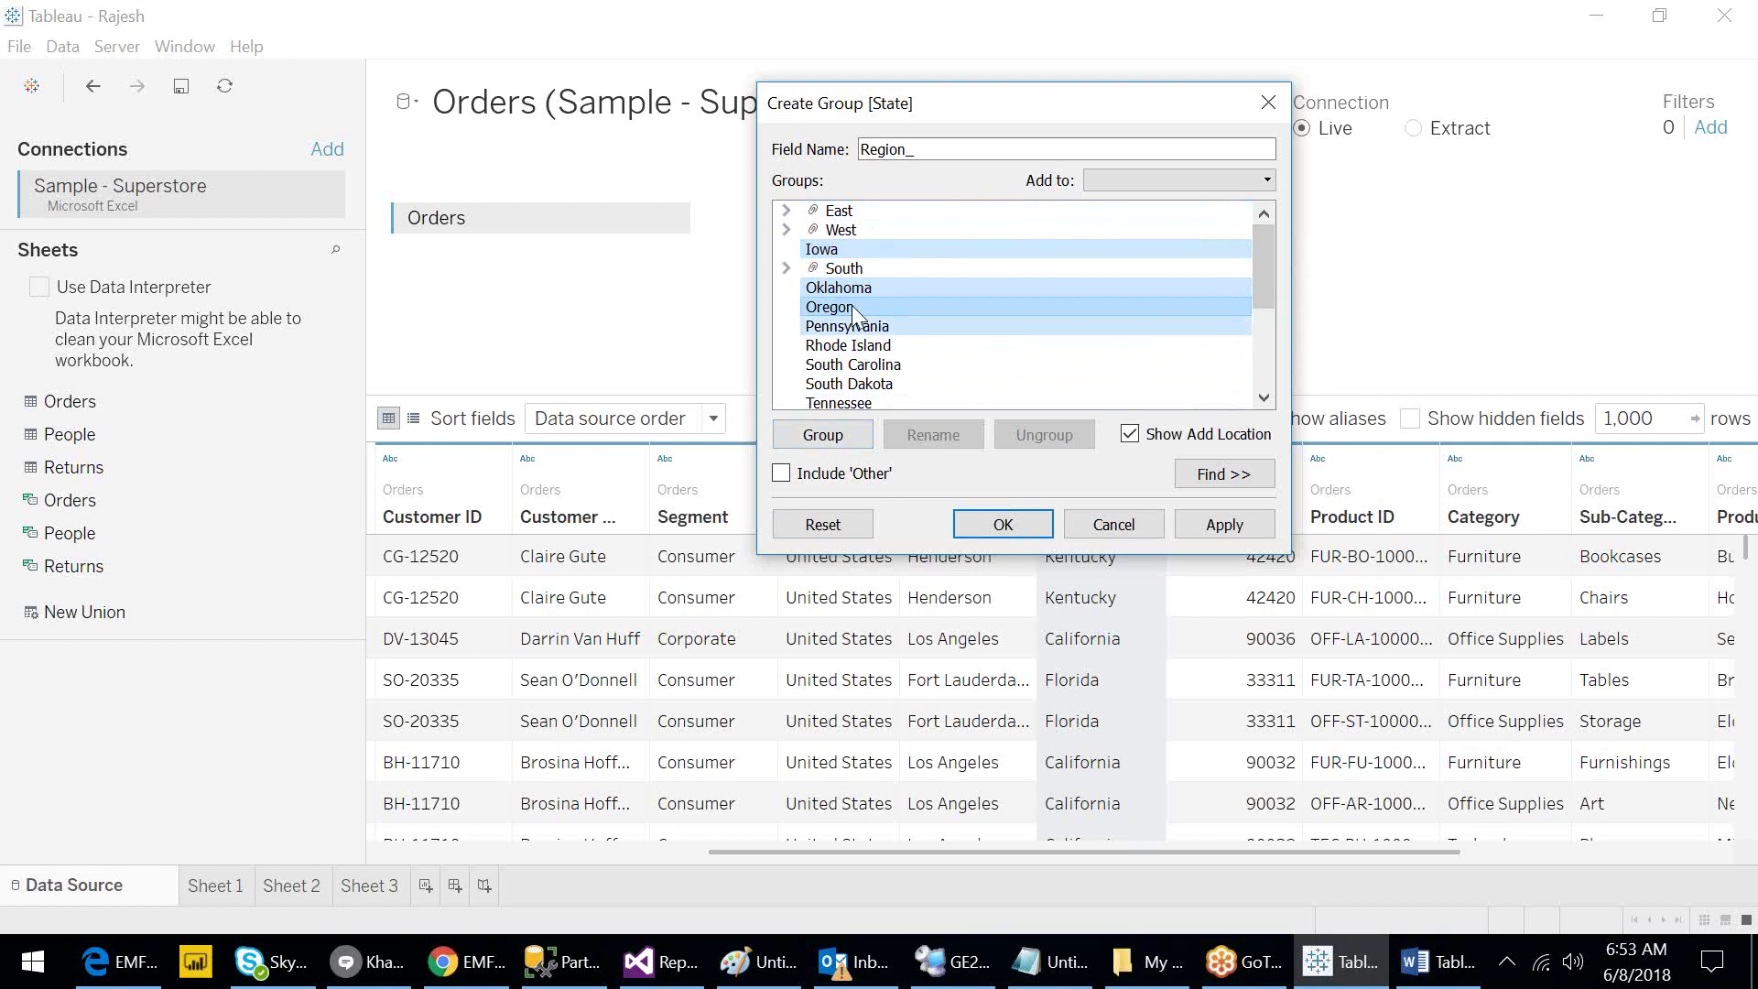
{"action": "left_click", "coordinate": [818, 438]}
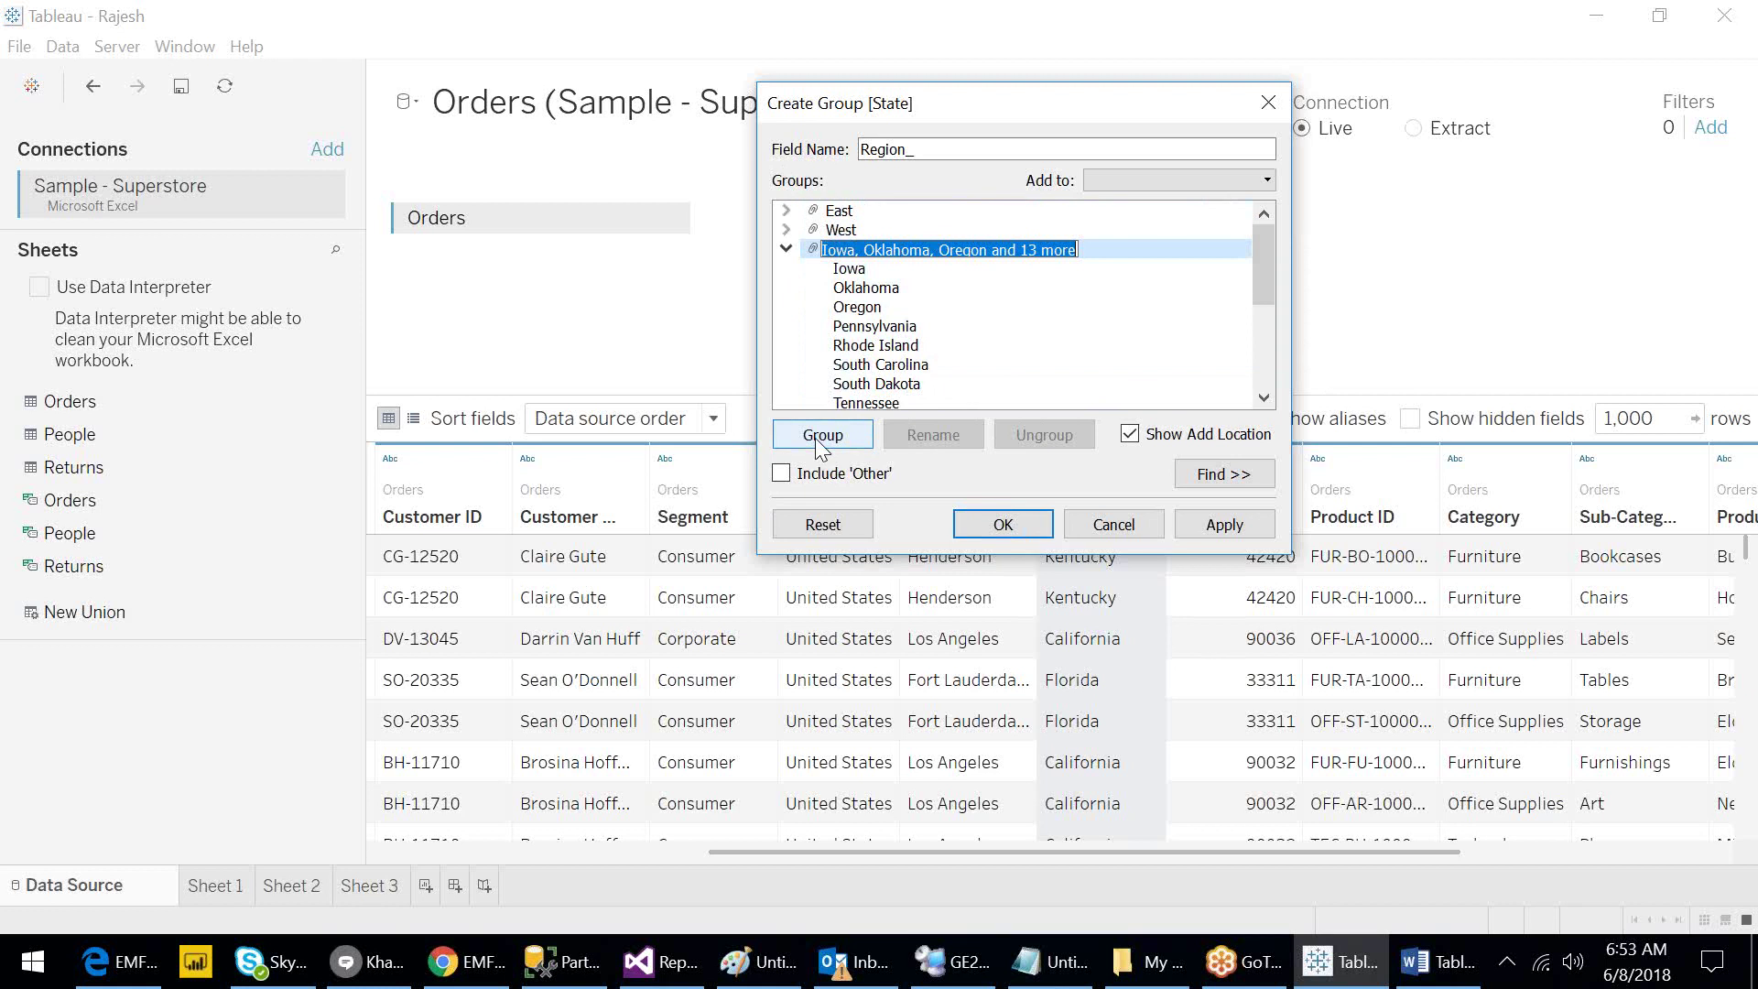
{"action": "type", "text": "Central"}
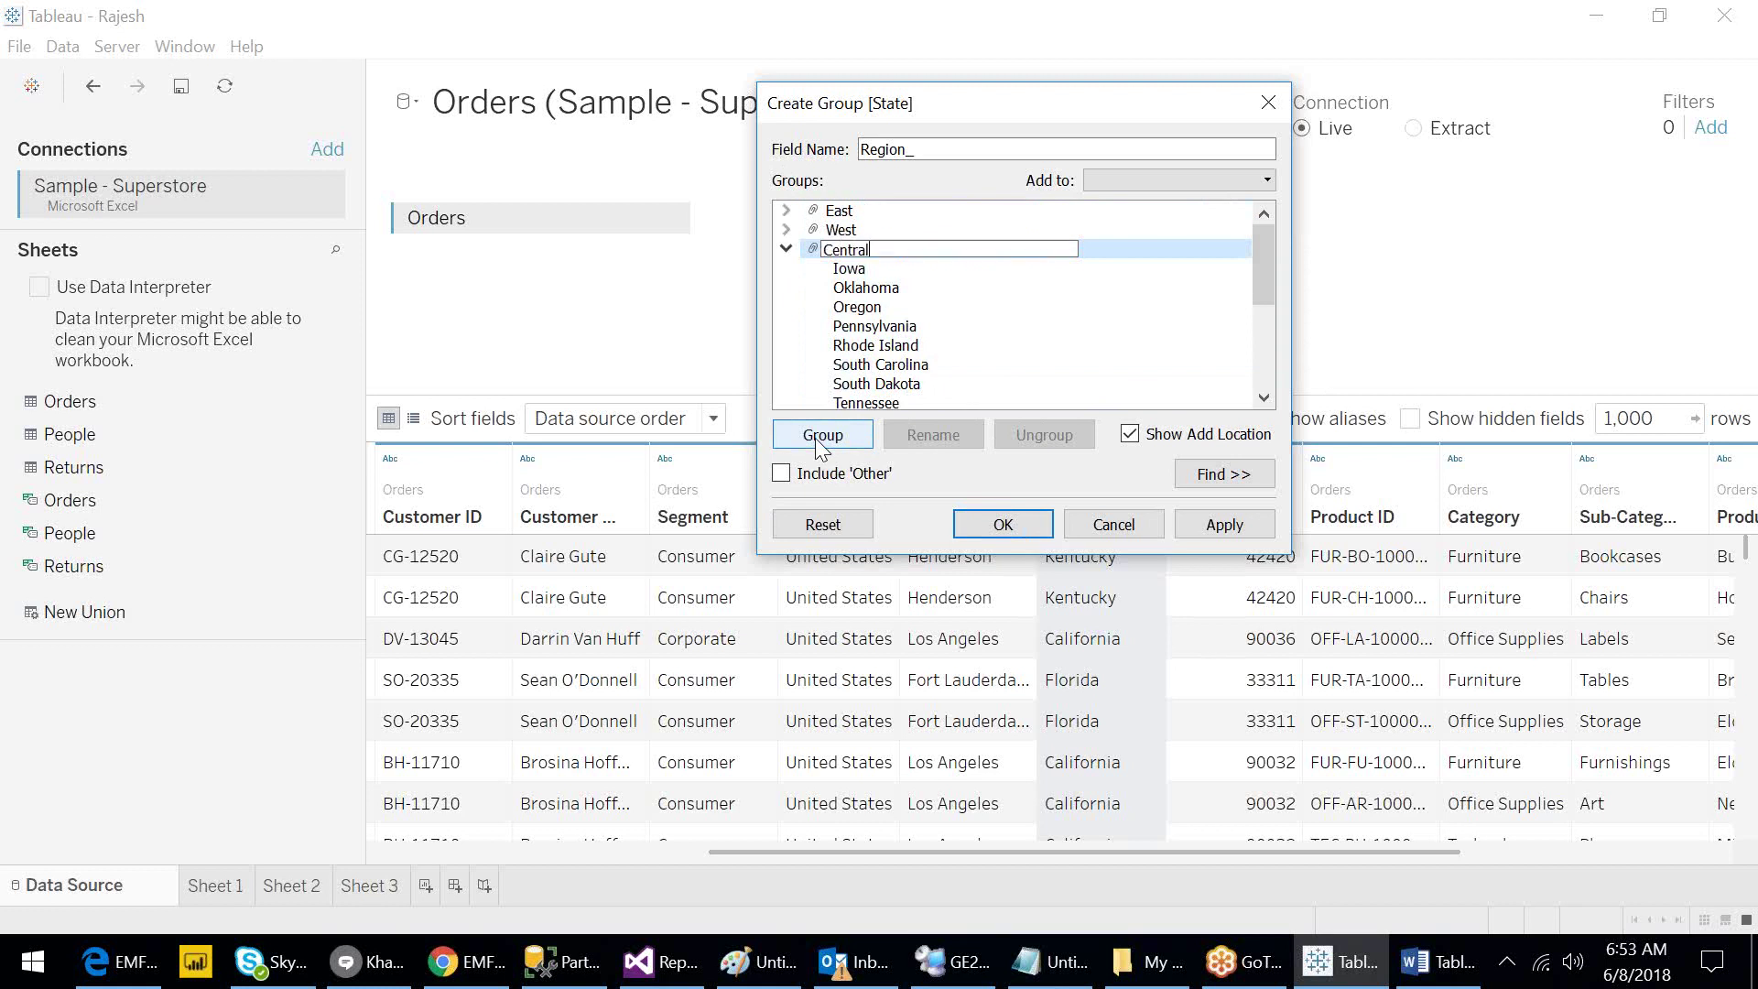
{"action": "key", "text": "Return"}
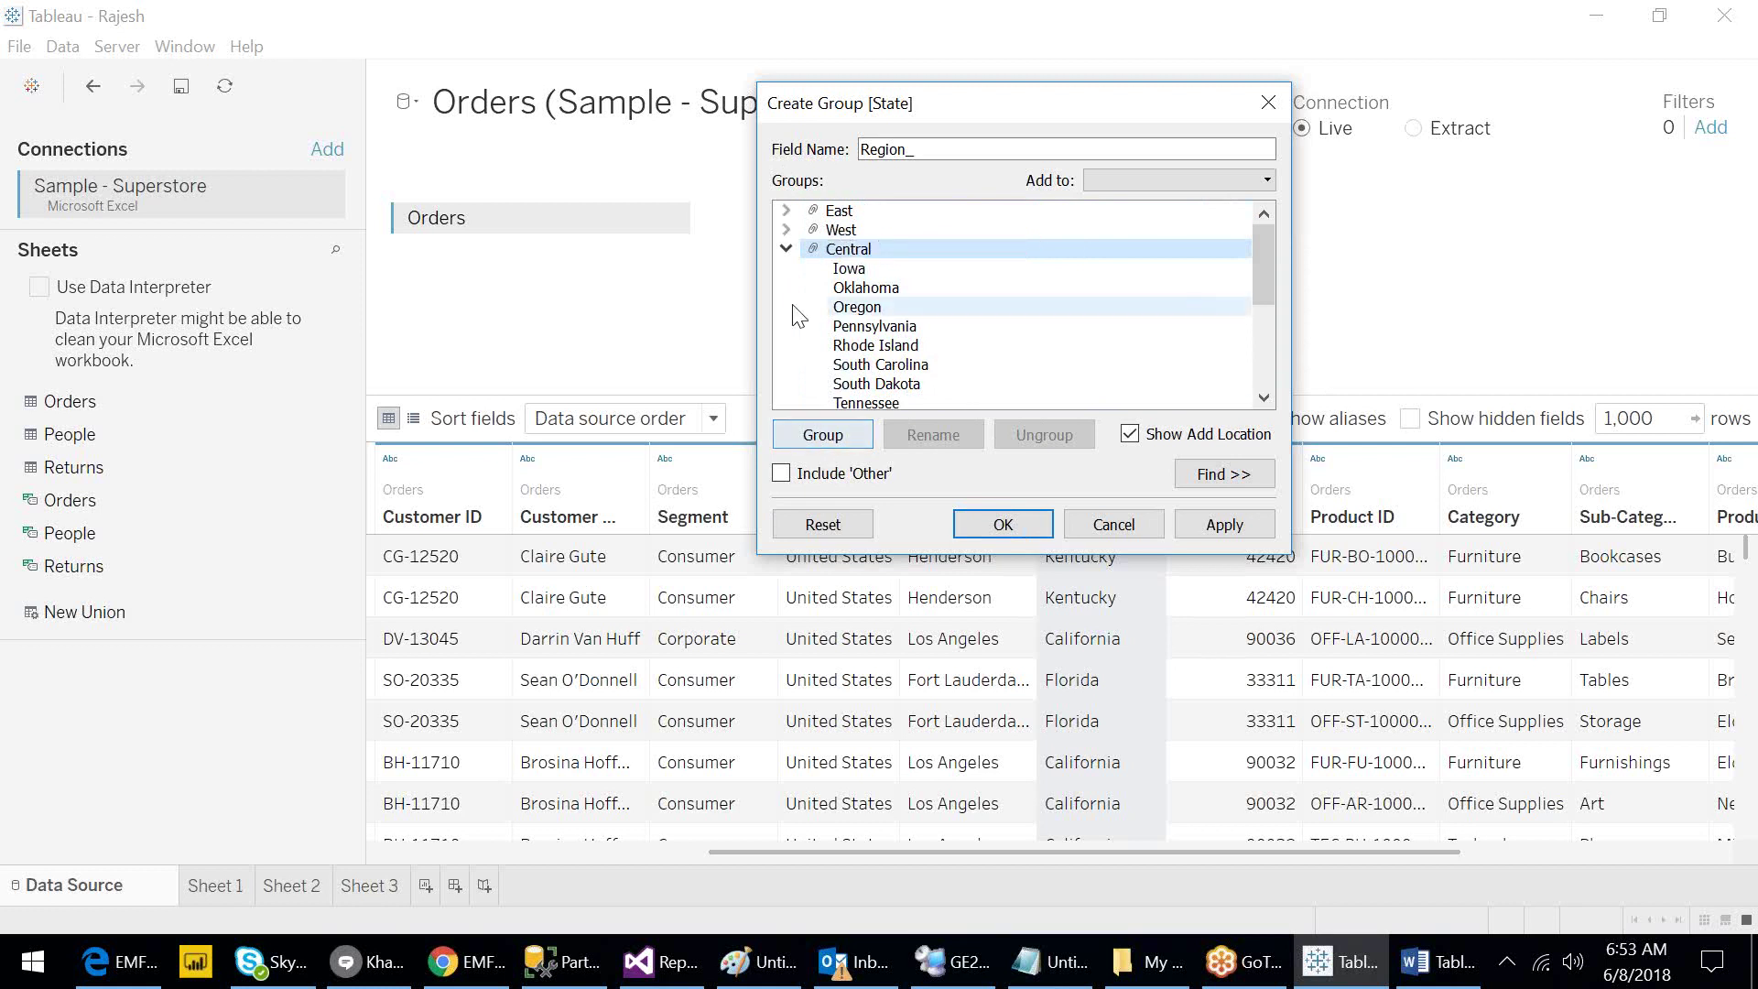
{"action": "left_click", "coordinate": [787, 250]}
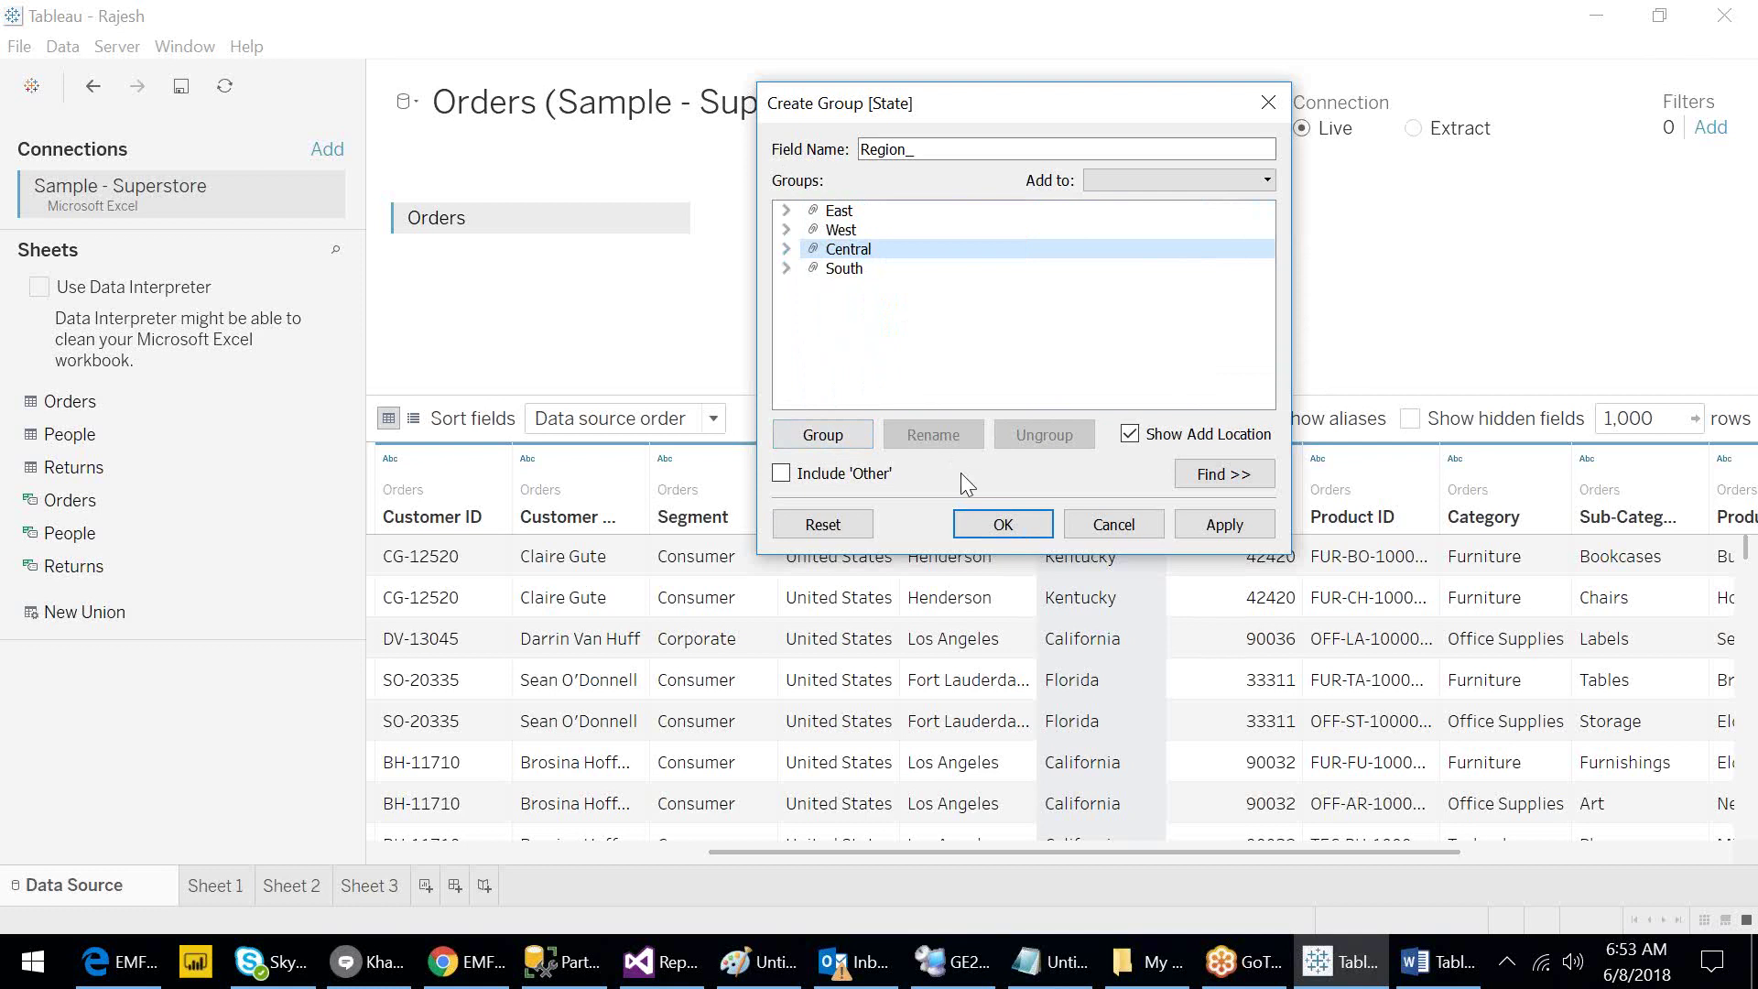
Accept the four state groups to create the Region_ field, and review its column in the data grid.
{"action": "left_click", "coordinate": [990, 526]}
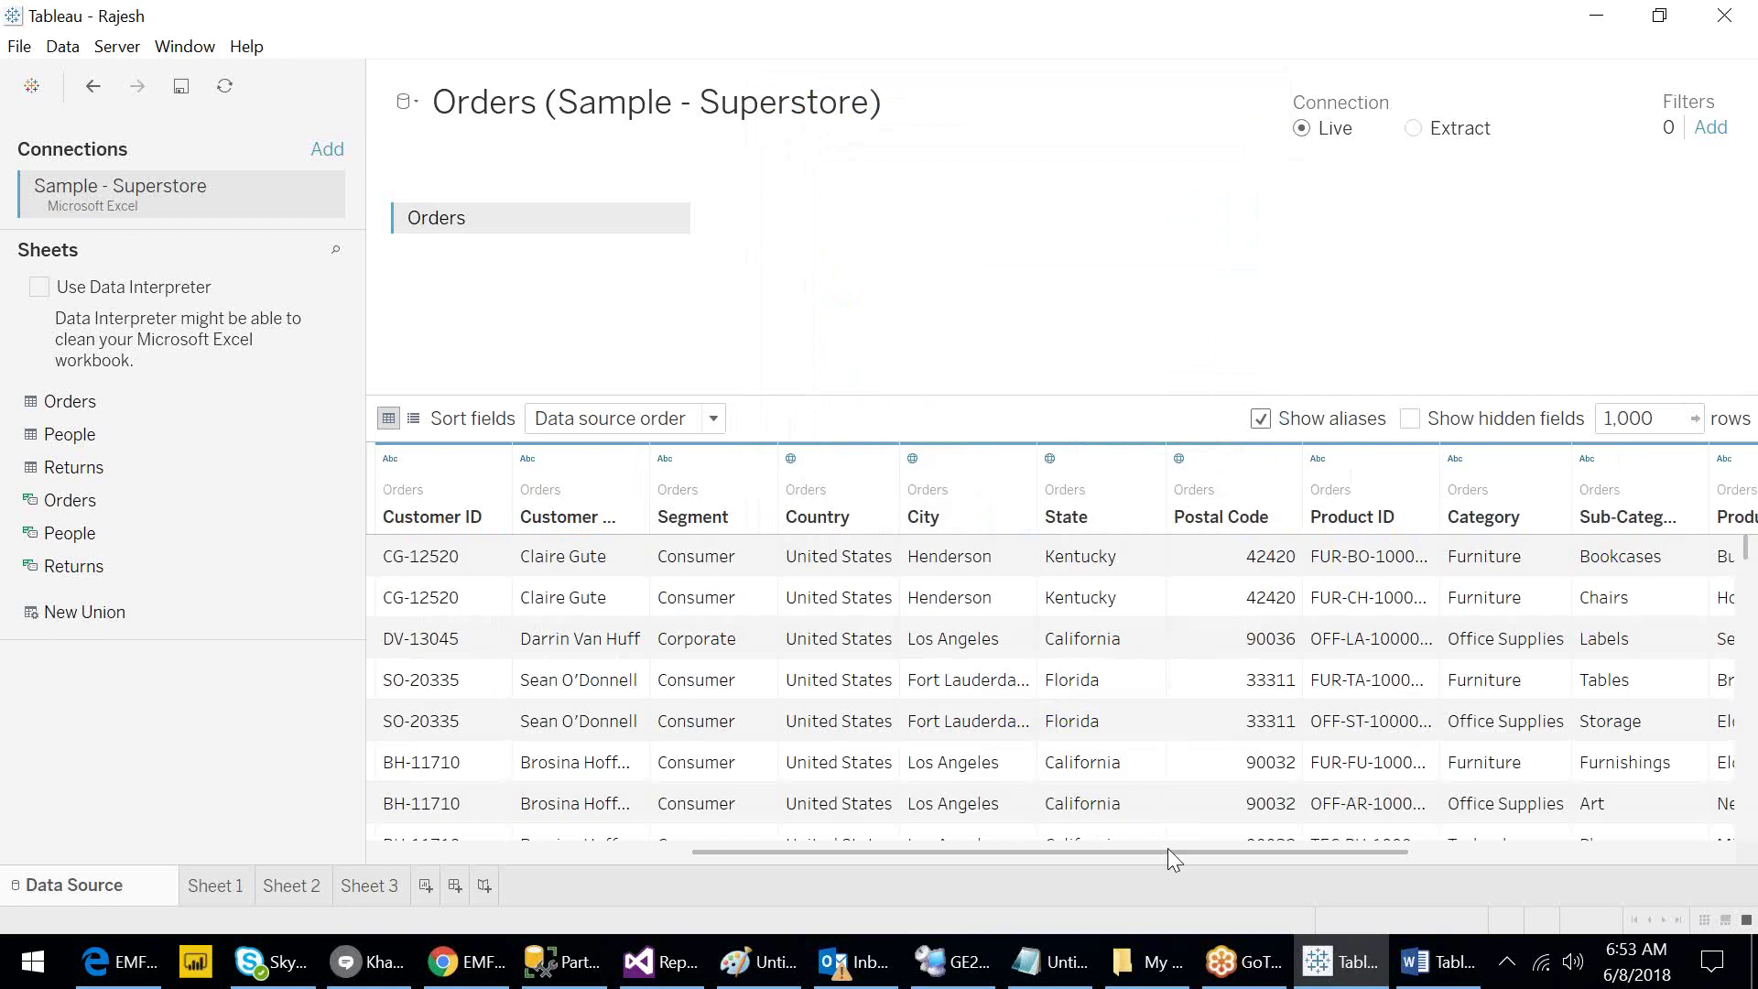
{"action": "left_click_drag", "start_coordinate": [1168, 848], "coordinate": [1509, 844]}
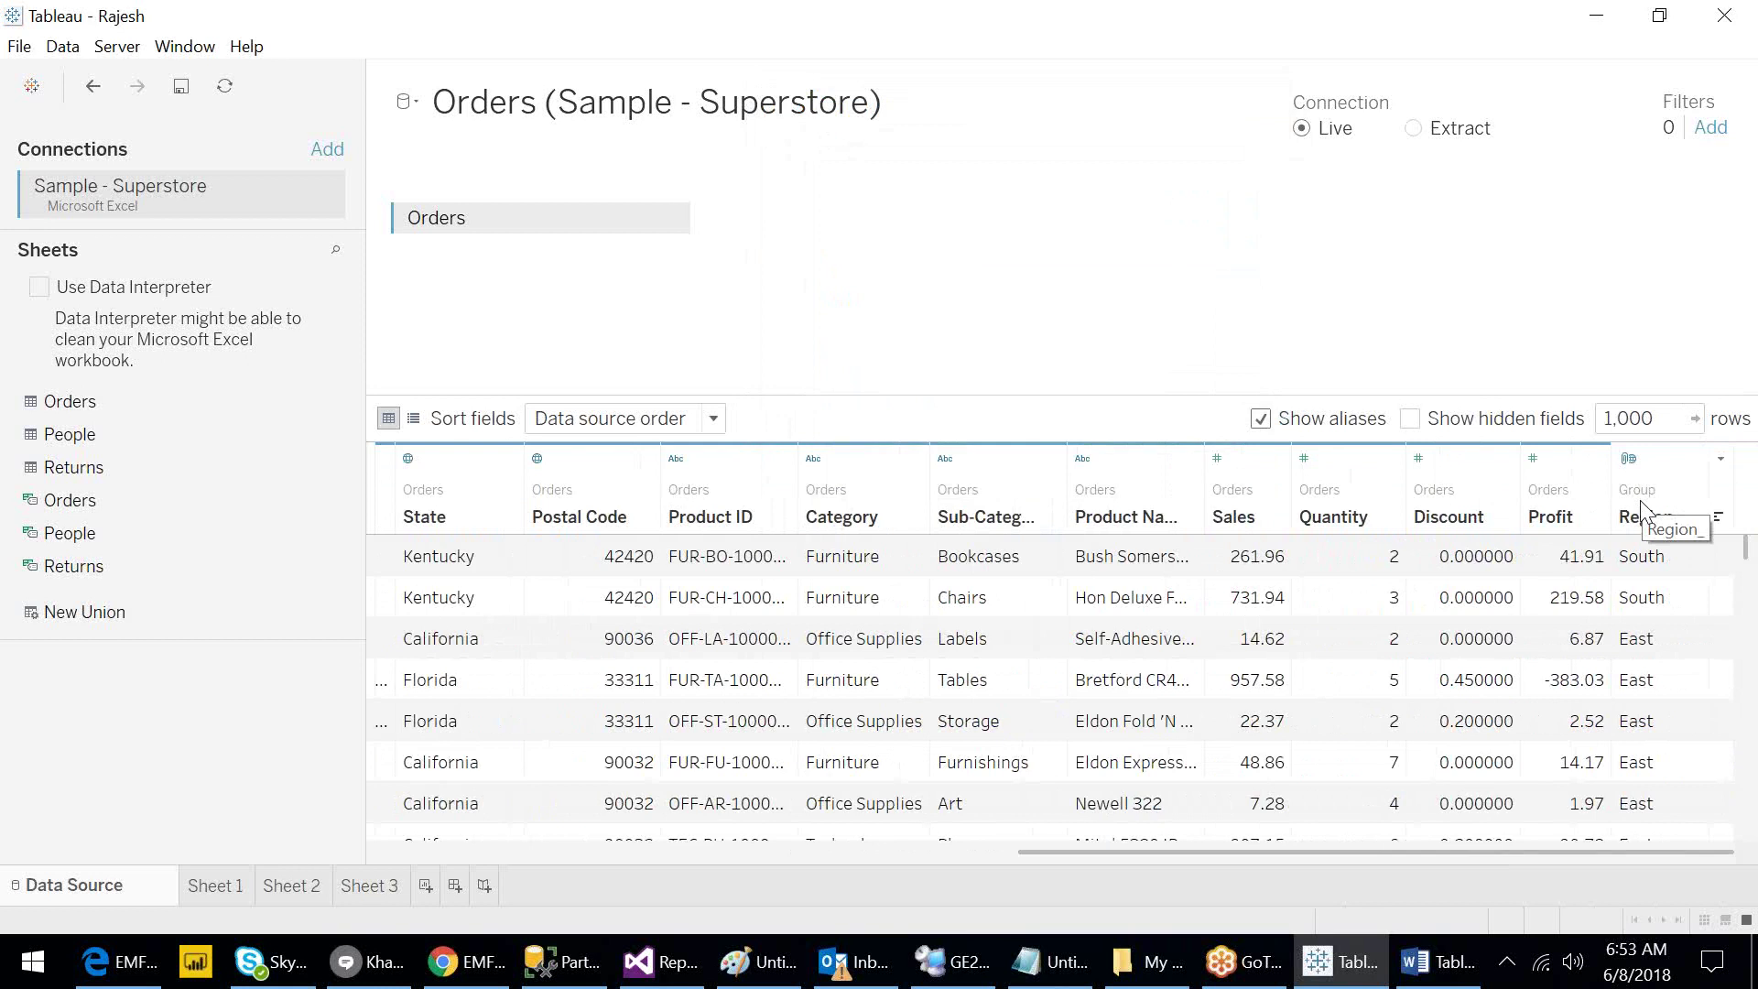
{"action": "left_click", "coordinate": [461, 853]}
View the available field options for Row ID and for the customer name field without choosing any.
{"action": "right_click", "coordinate": [410, 487]}
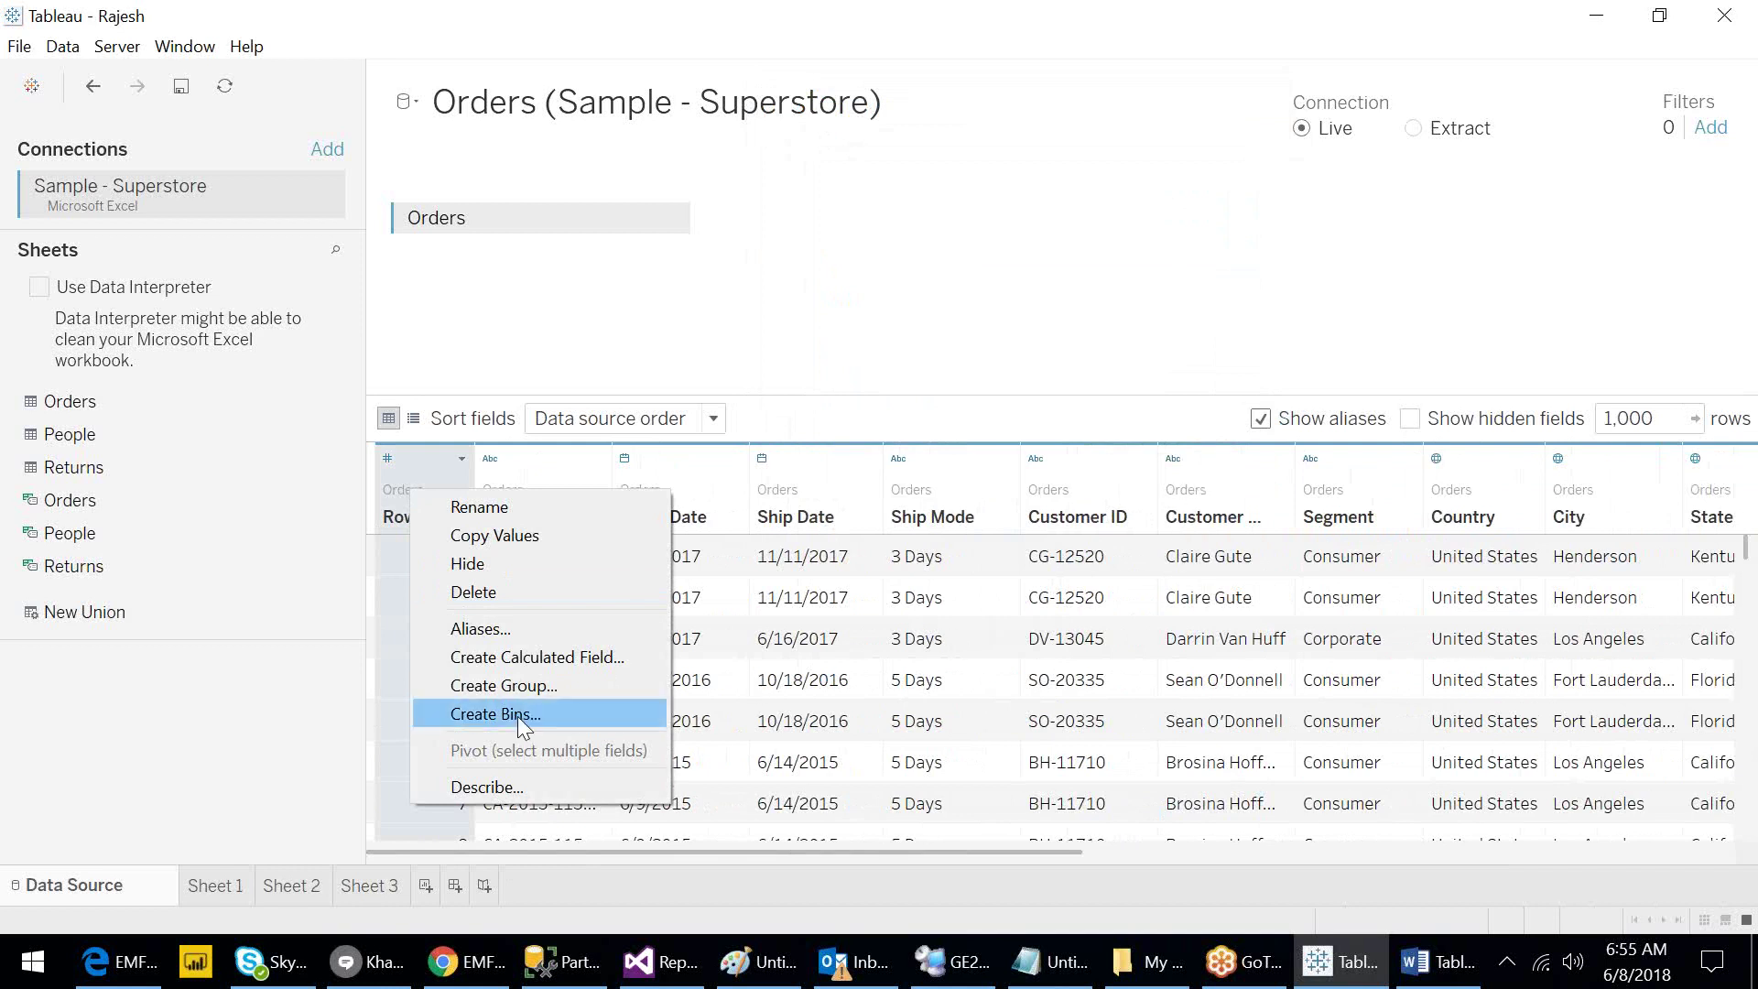
{"action": "left_click", "coordinate": [1221, 481]}
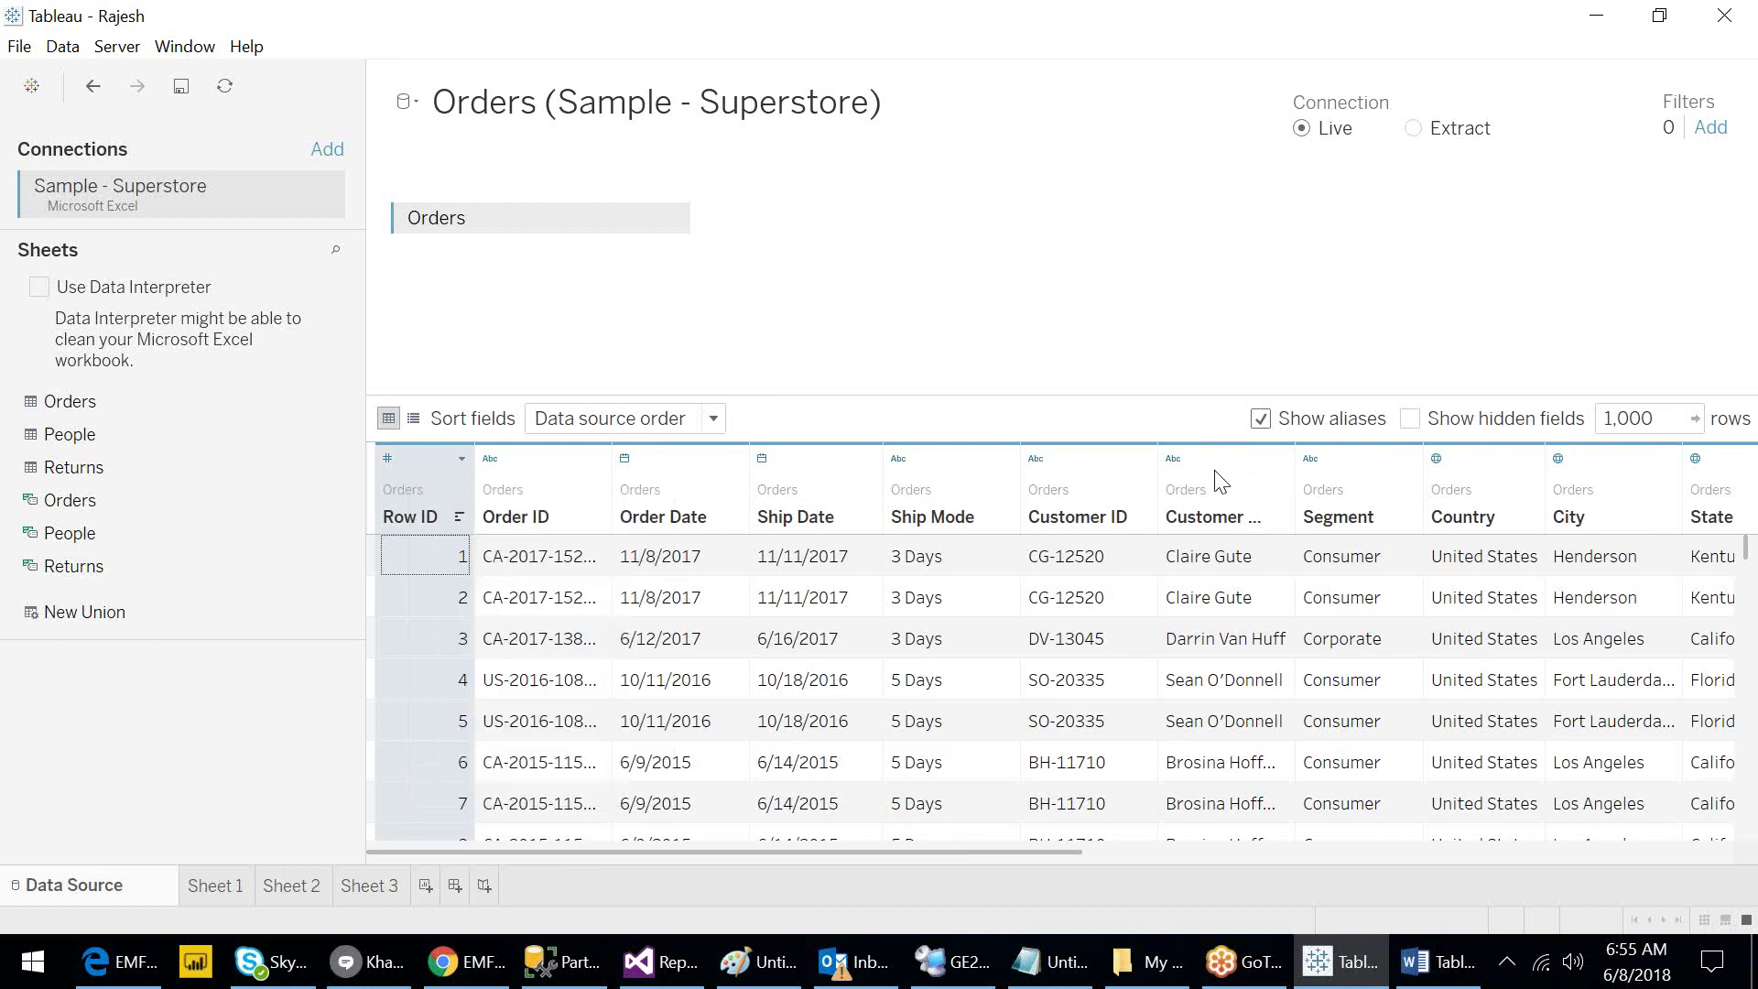
{"action": "right_click", "coordinate": [1201, 506]}
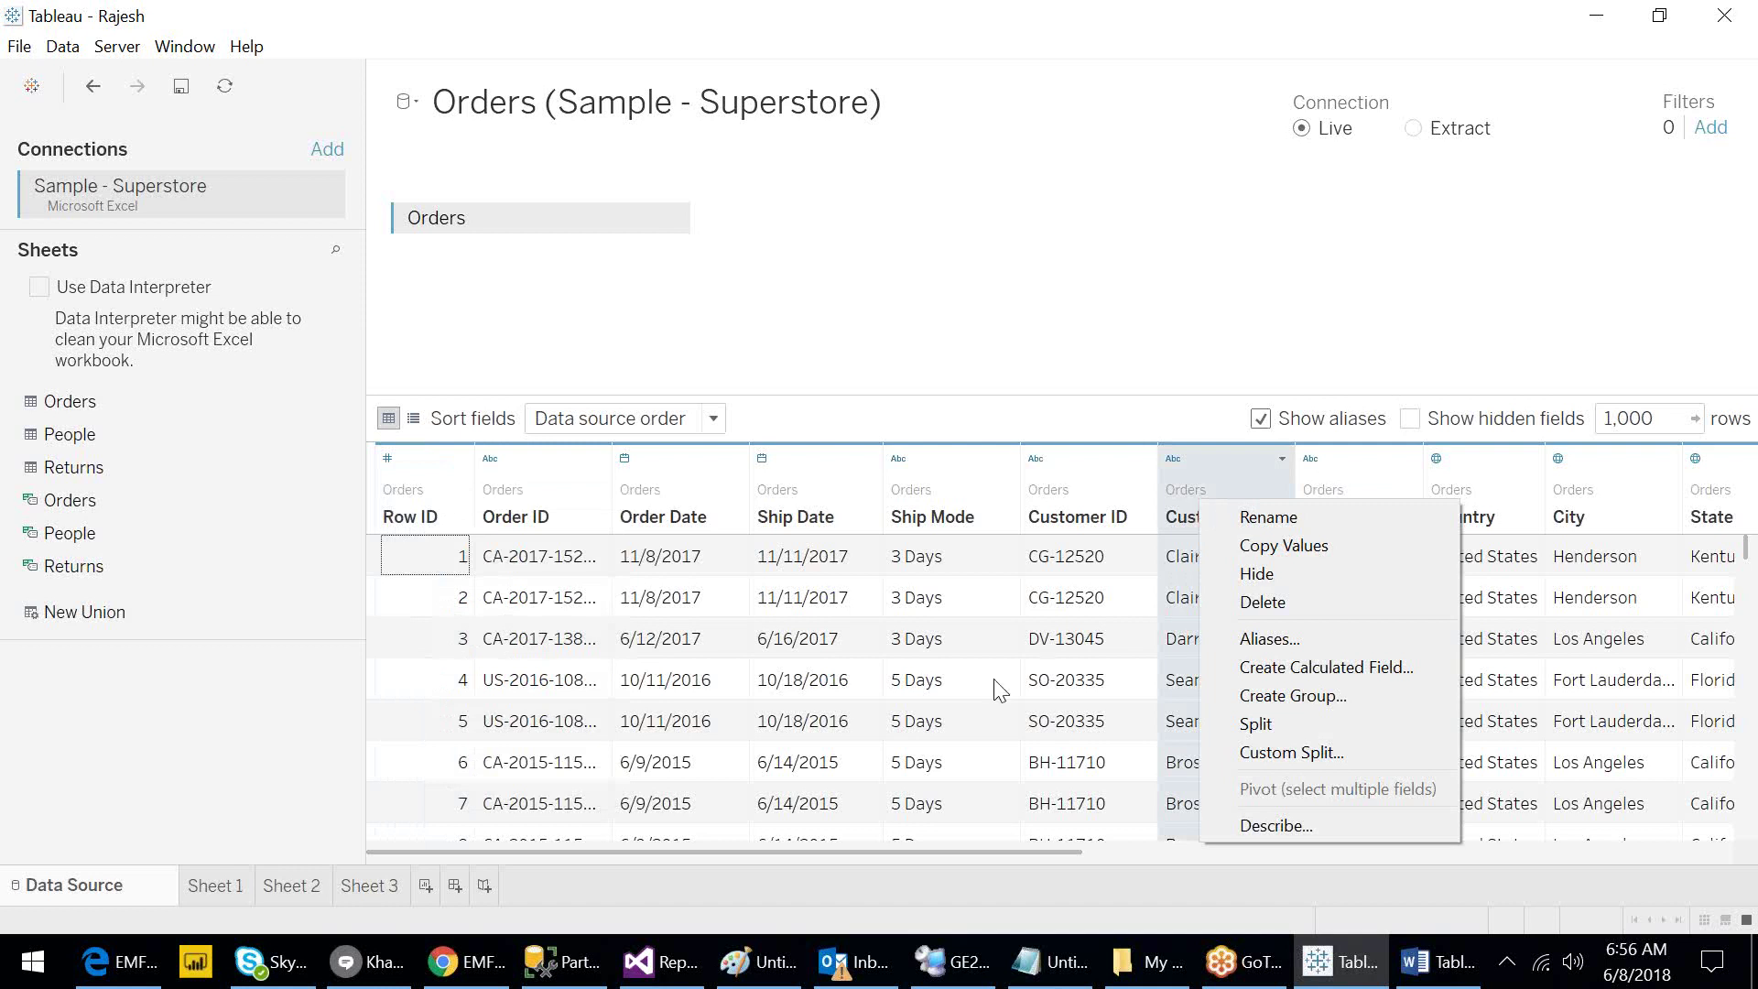
{"action": "left_click", "coordinate": [906, 857]}
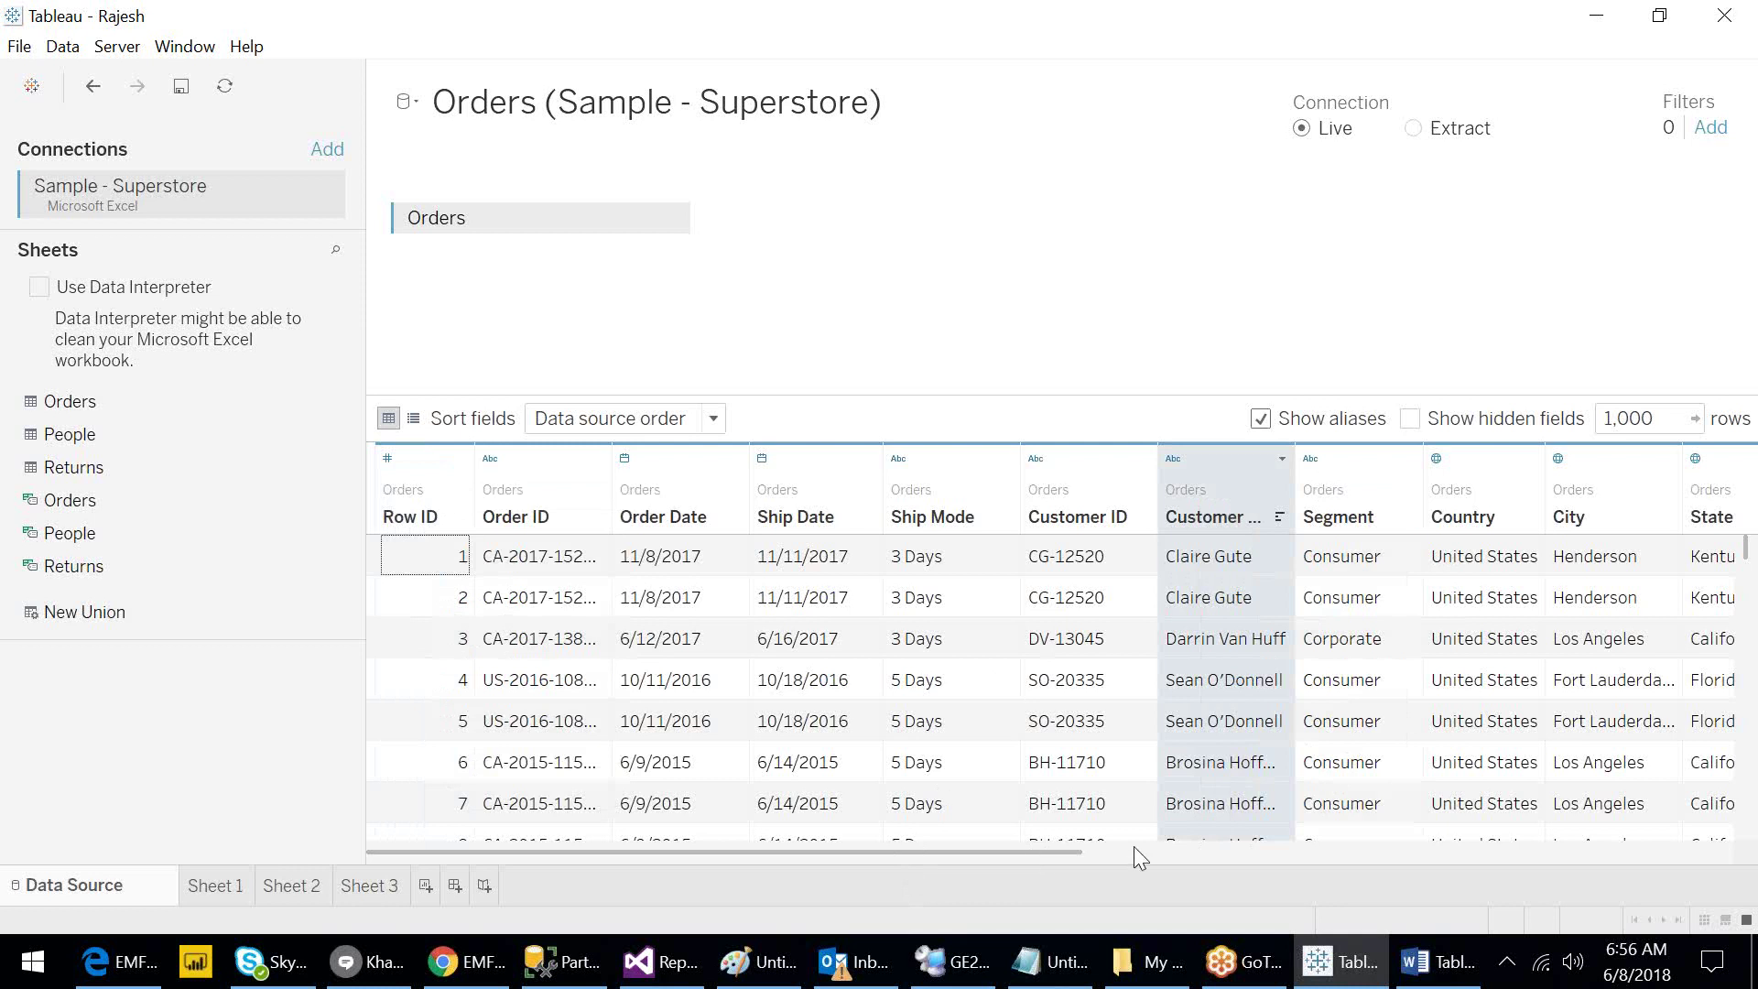
Examine the Quantity and Row ID numeric columns in the data grid, selecting each one.
{"action": "scroll", "coordinate": [1134, 846], "scroll_direction": "right", "scroll_amount": 3}
{"action": "left_click_drag", "start_coordinate": [1178, 849], "coordinate": [1425, 856]}
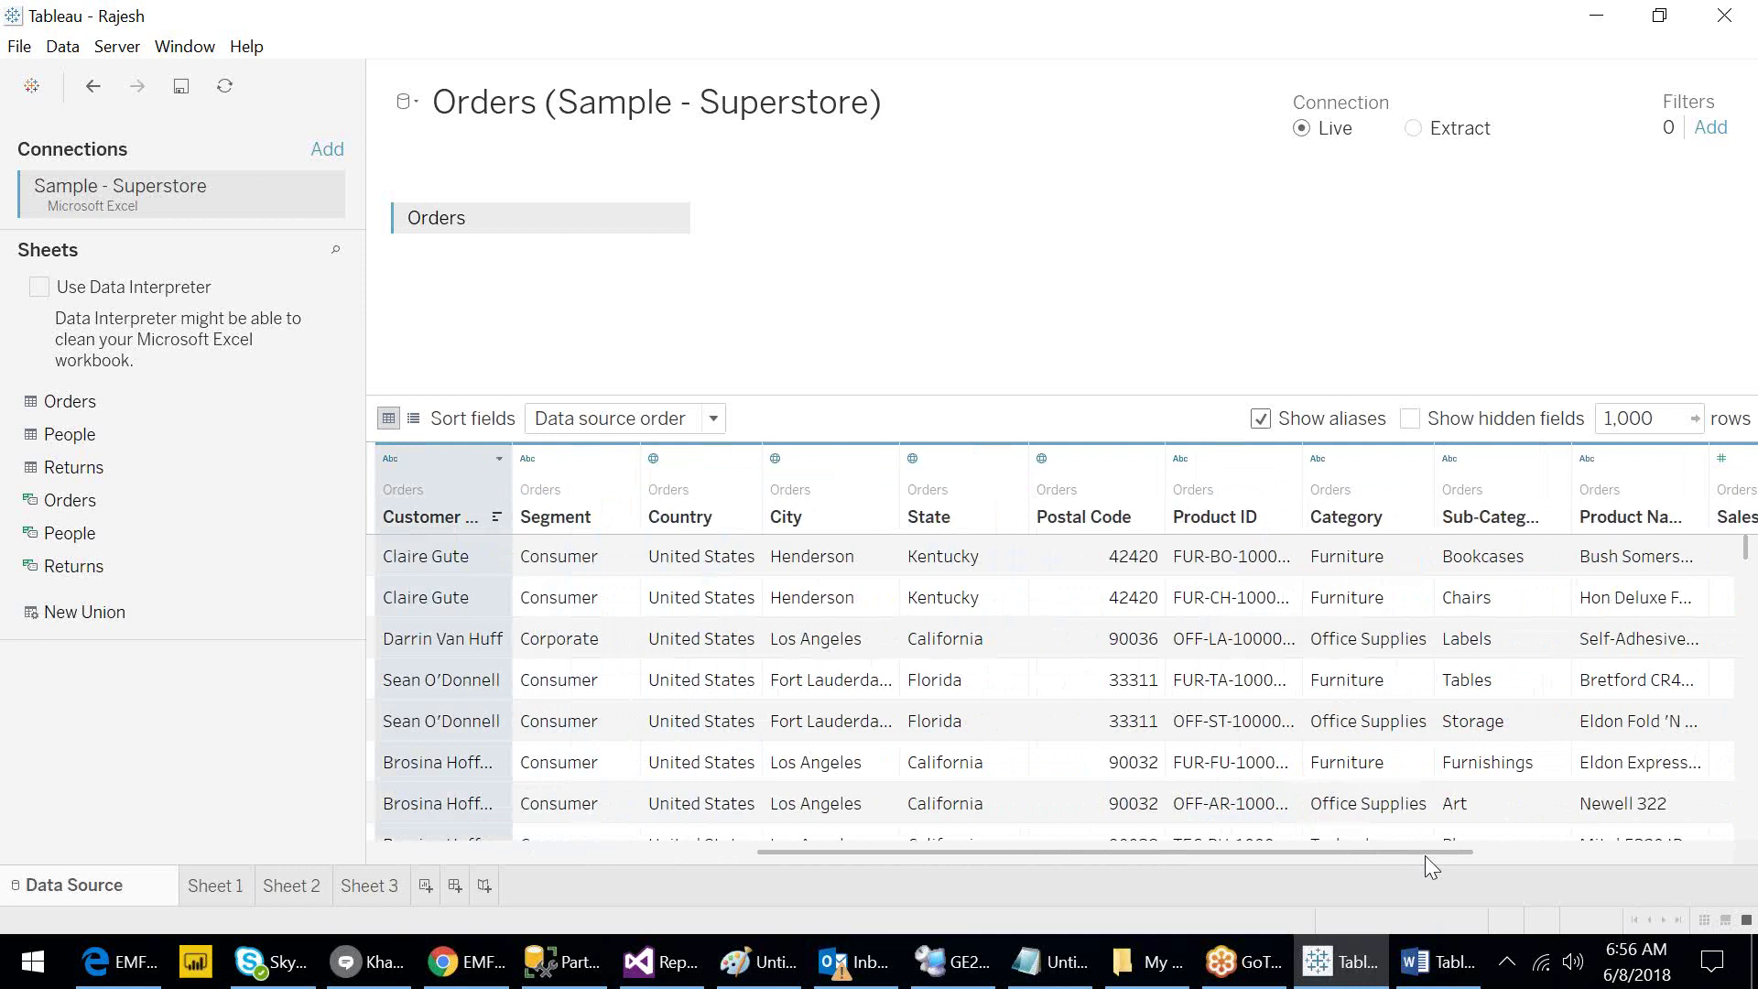
{"action": "left_click_drag", "start_coordinate": [1447, 853], "coordinate": [1687, 859]}
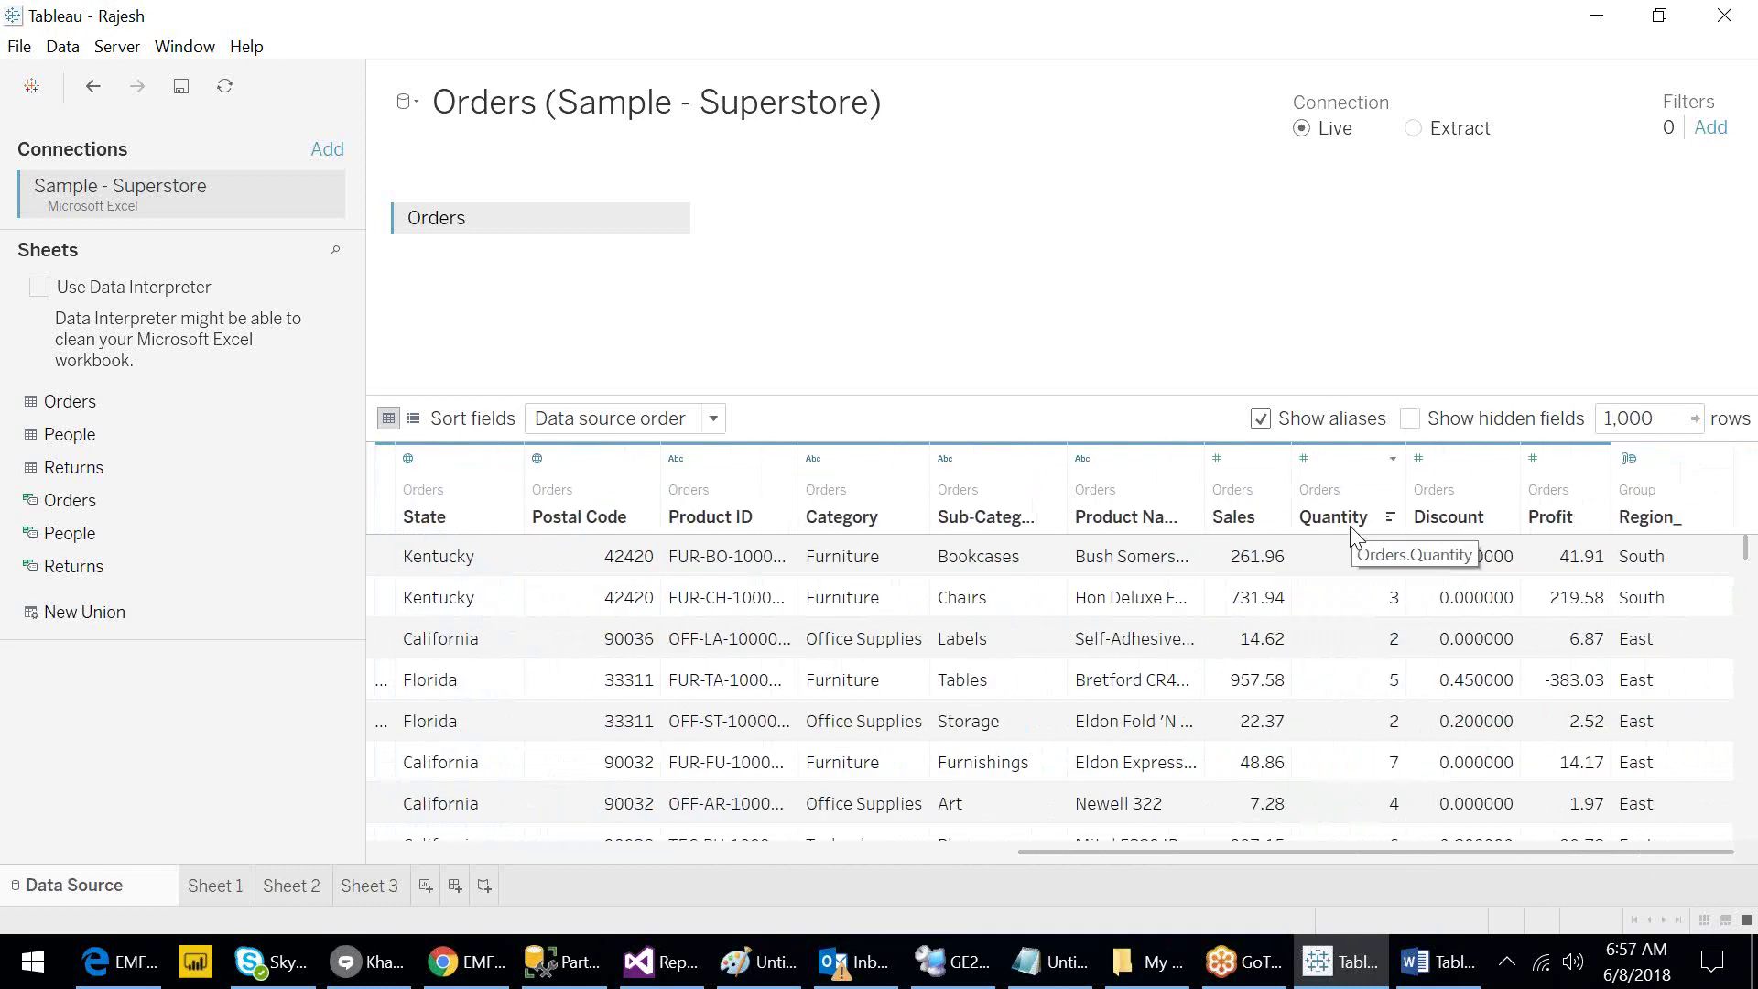
{"action": "left_click", "coordinate": [1345, 493]}
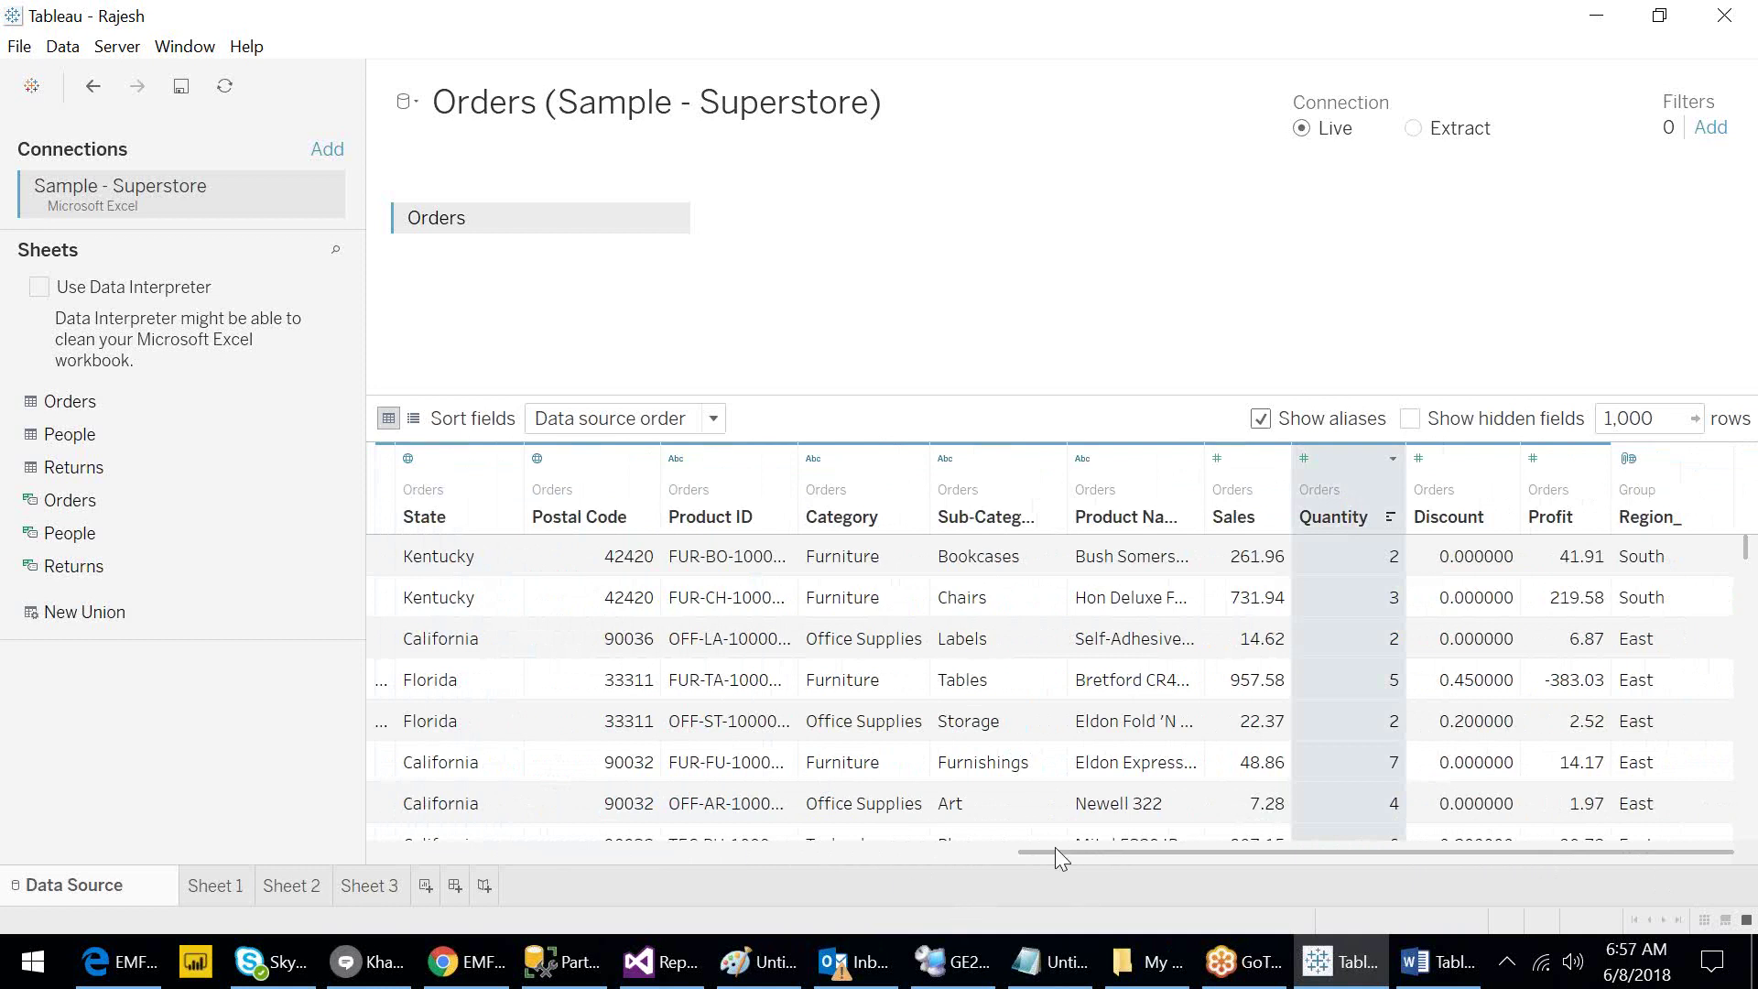
{"action": "left_click_drag", "start_coordinate": [1055, 852], "coordinate": [371, 895]}
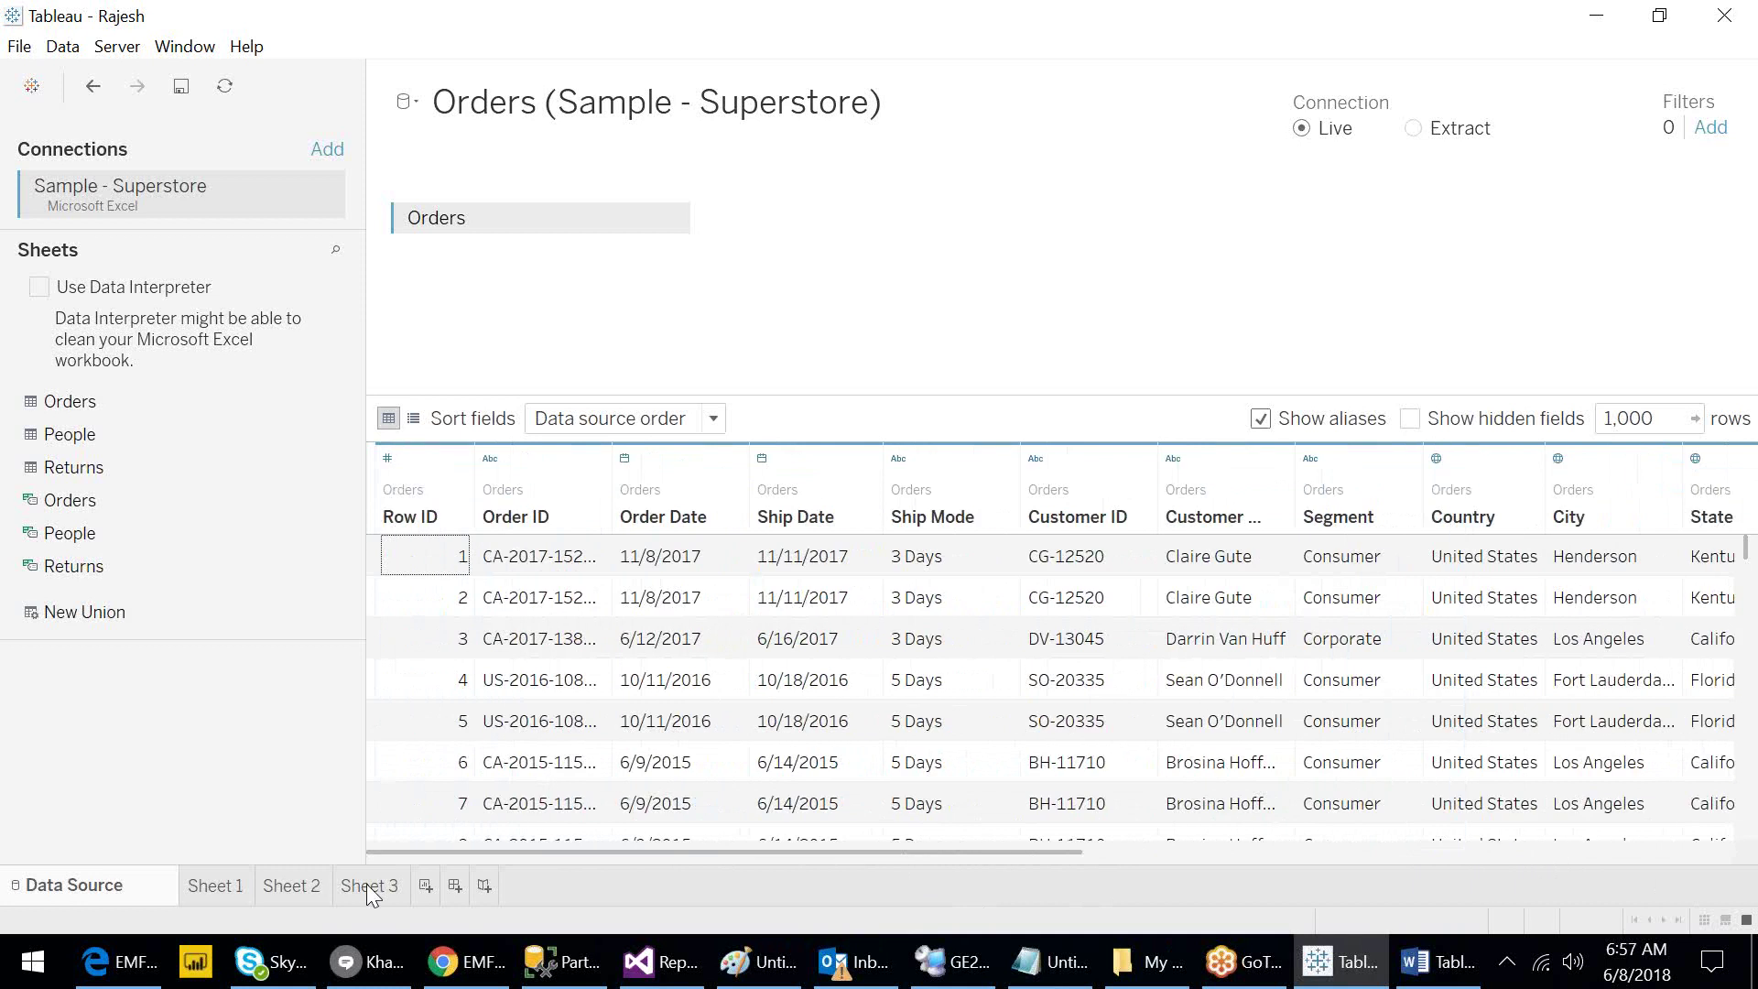
{"action": "left_click", "coordinate": [414, 500]}
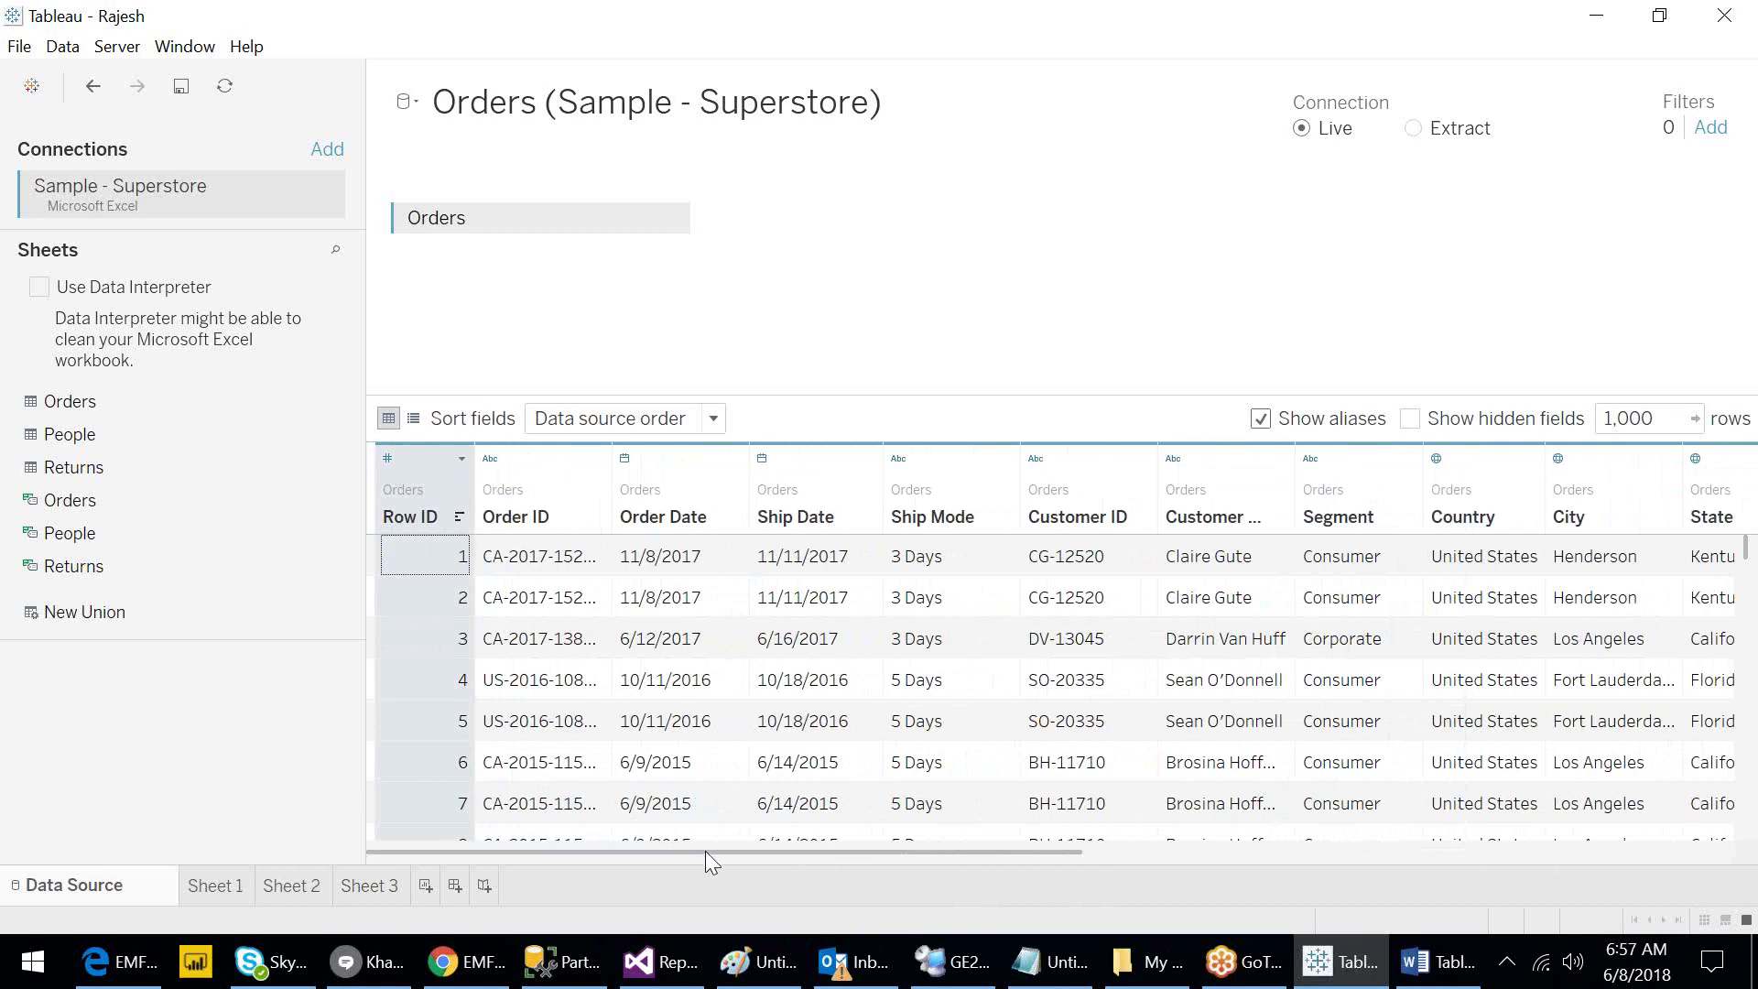
{"action": "left_click_drag", "start_coordinate": [705, 850], "coordinate": [1412, 852]}
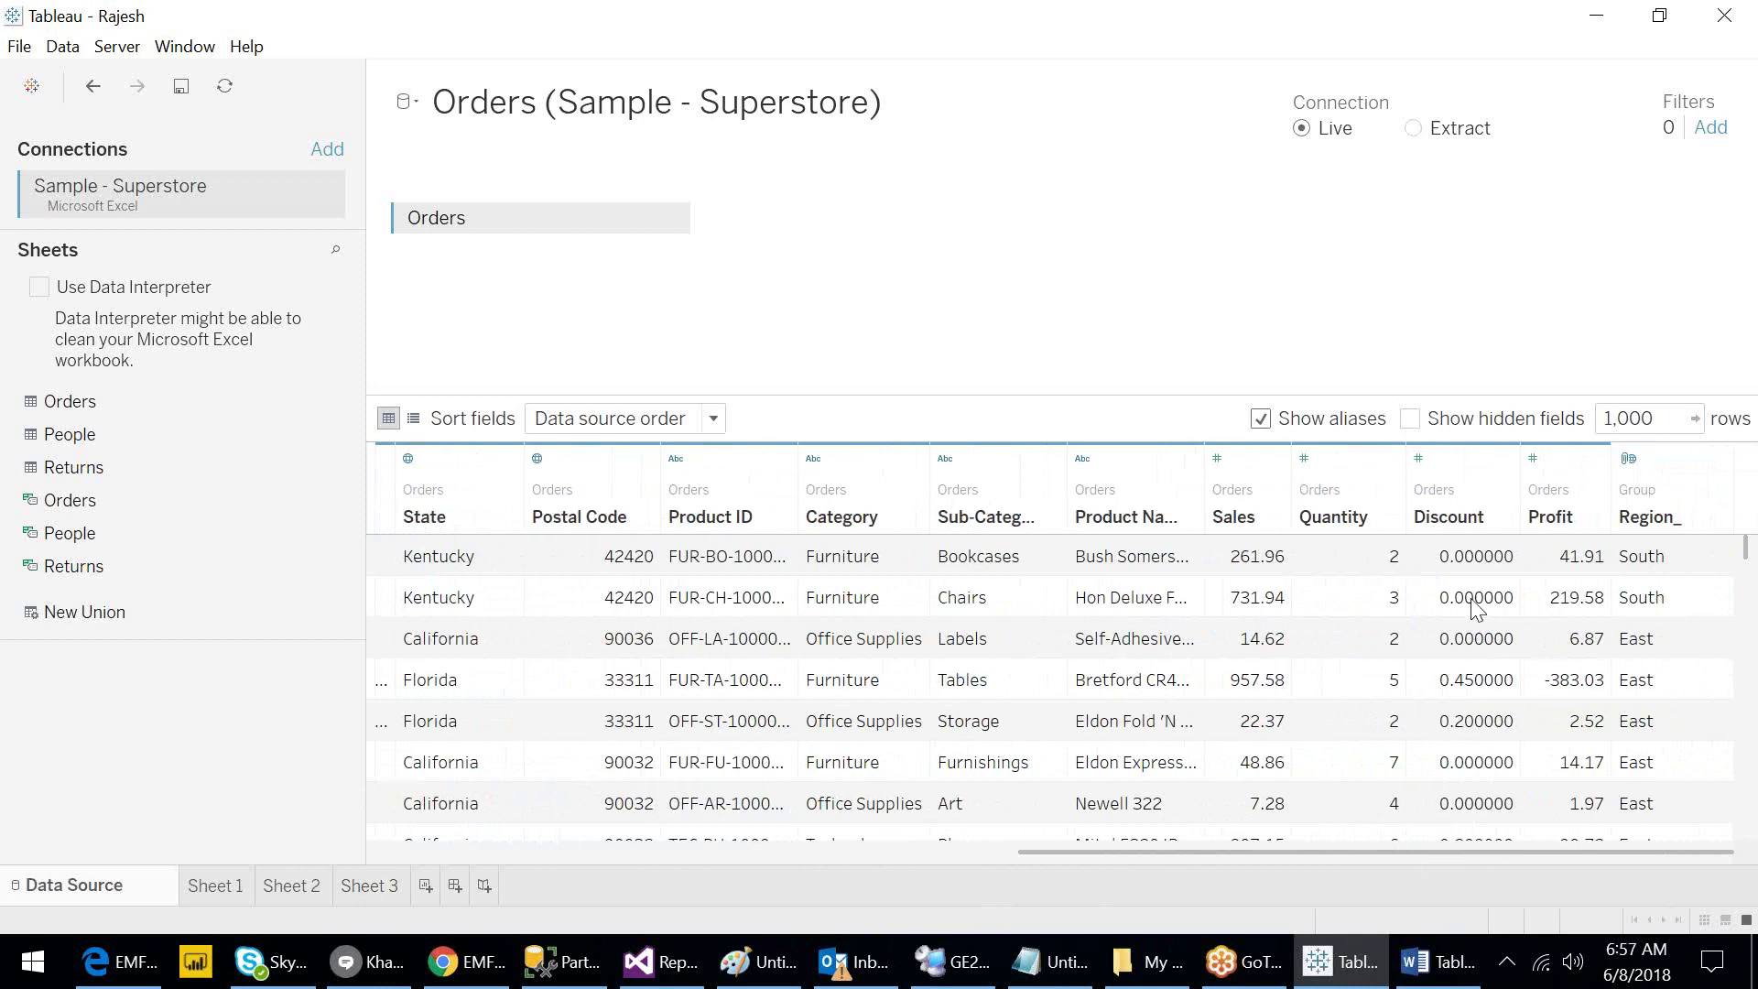
View the available field options for Discount and Quantity without choosing any.
{"action": "right_click", "coordinate": [1449, 482]}
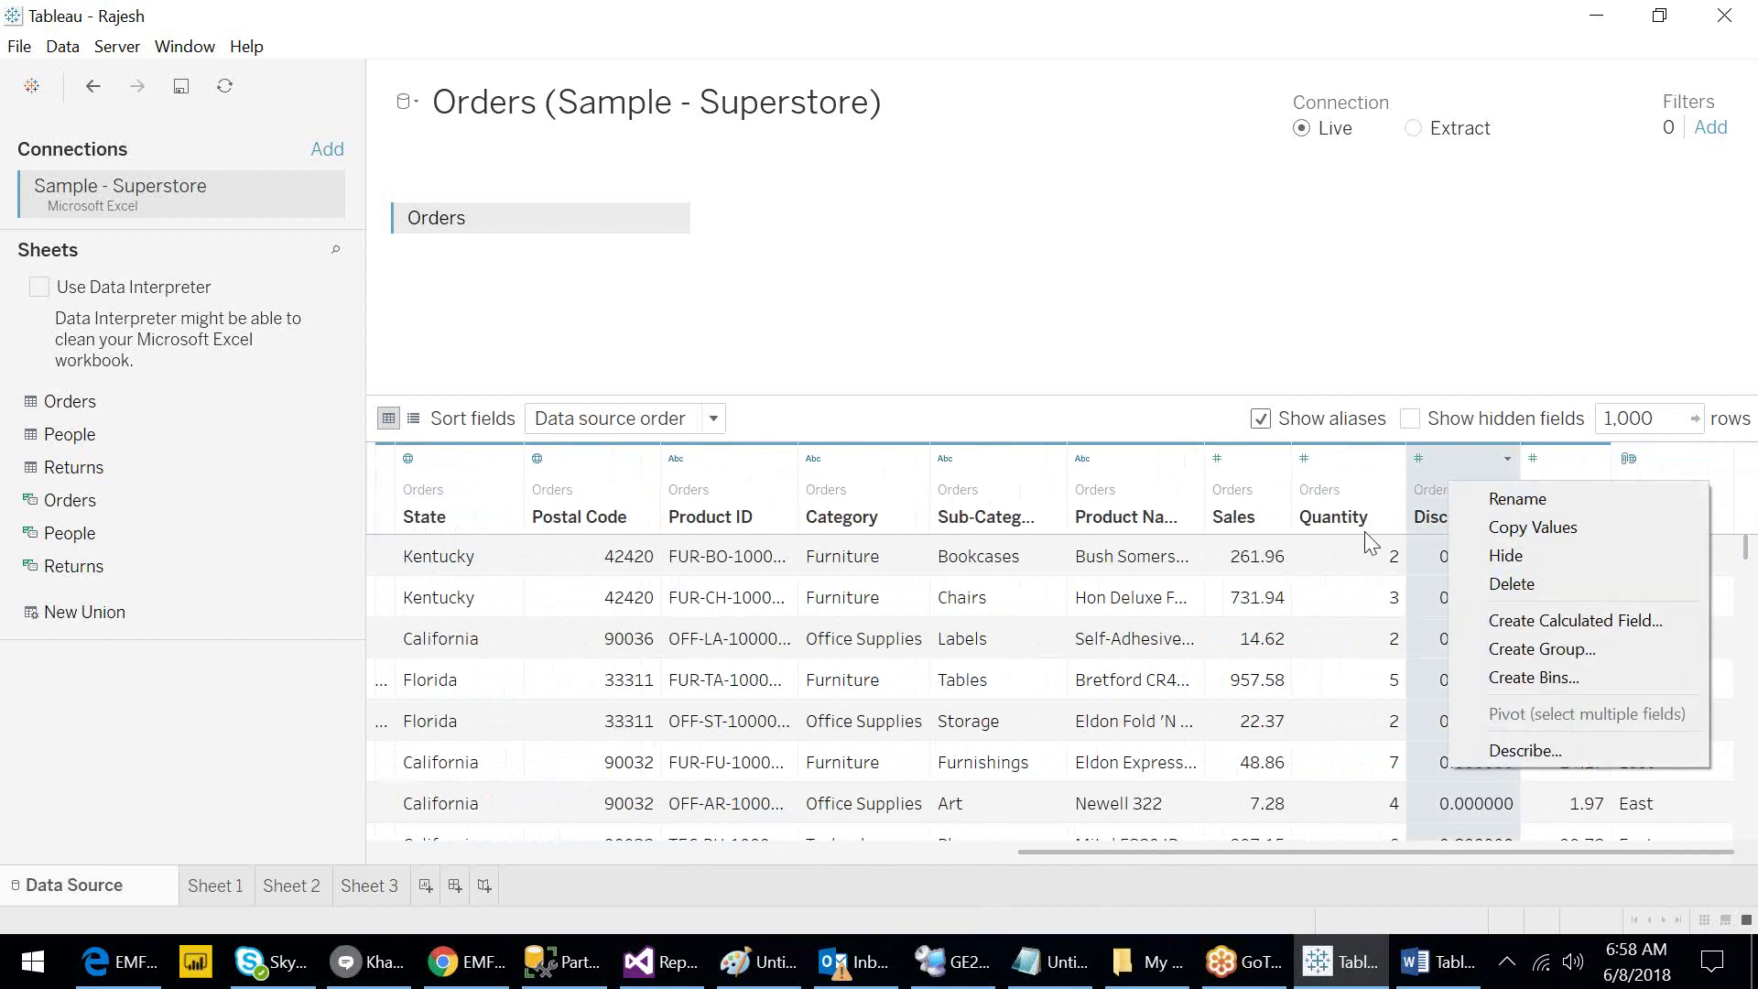
{"action": "left_click", "coordinate": [1336, 486]}
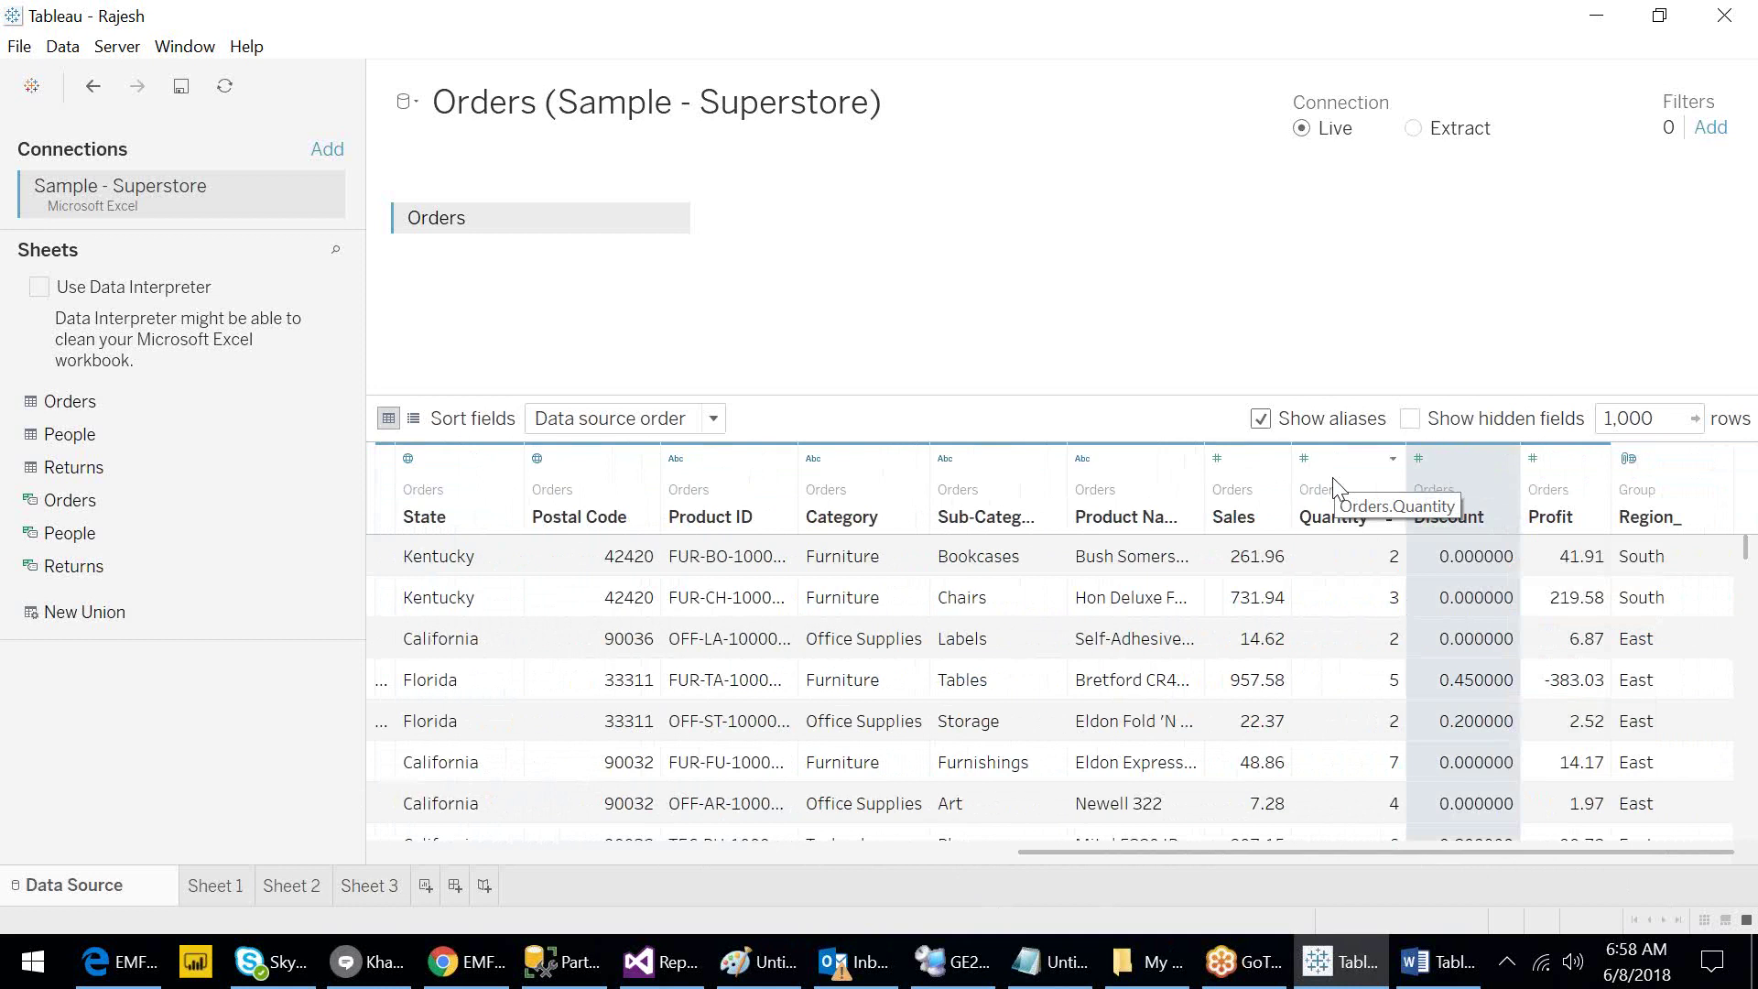
{"action": "left_click", "coordinate": [1393, 458]}
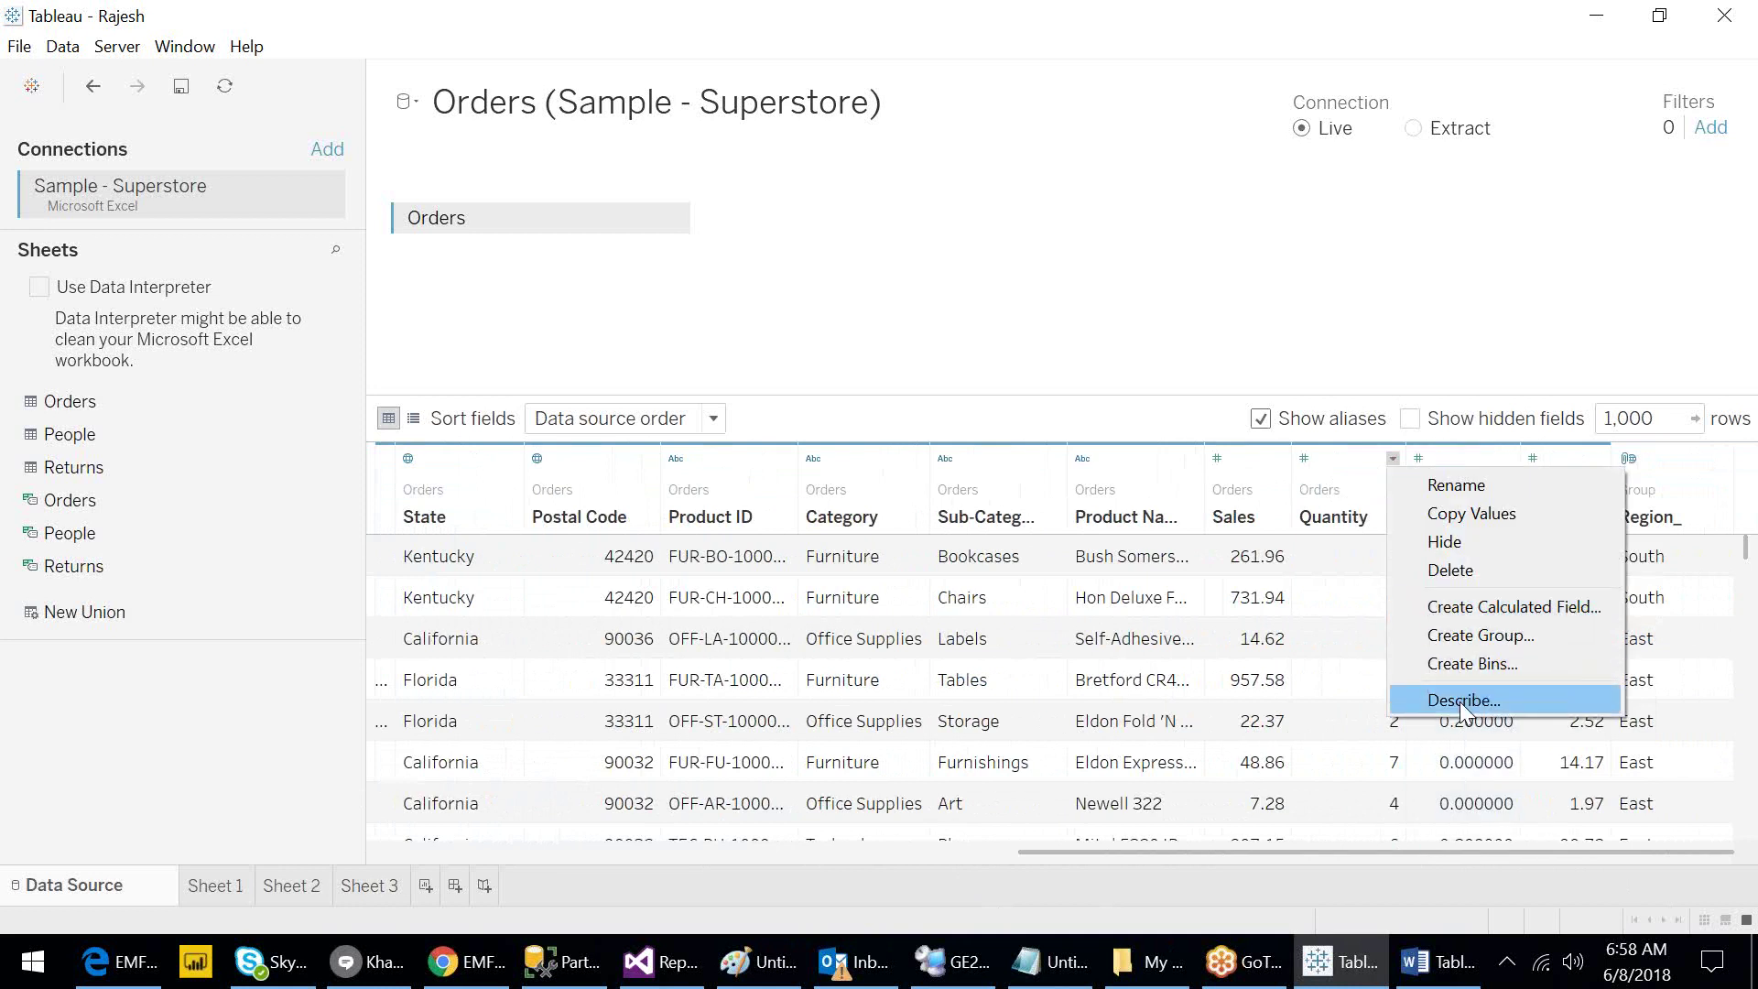
{"action": "left_click", "coordinate": [1322, 486]}
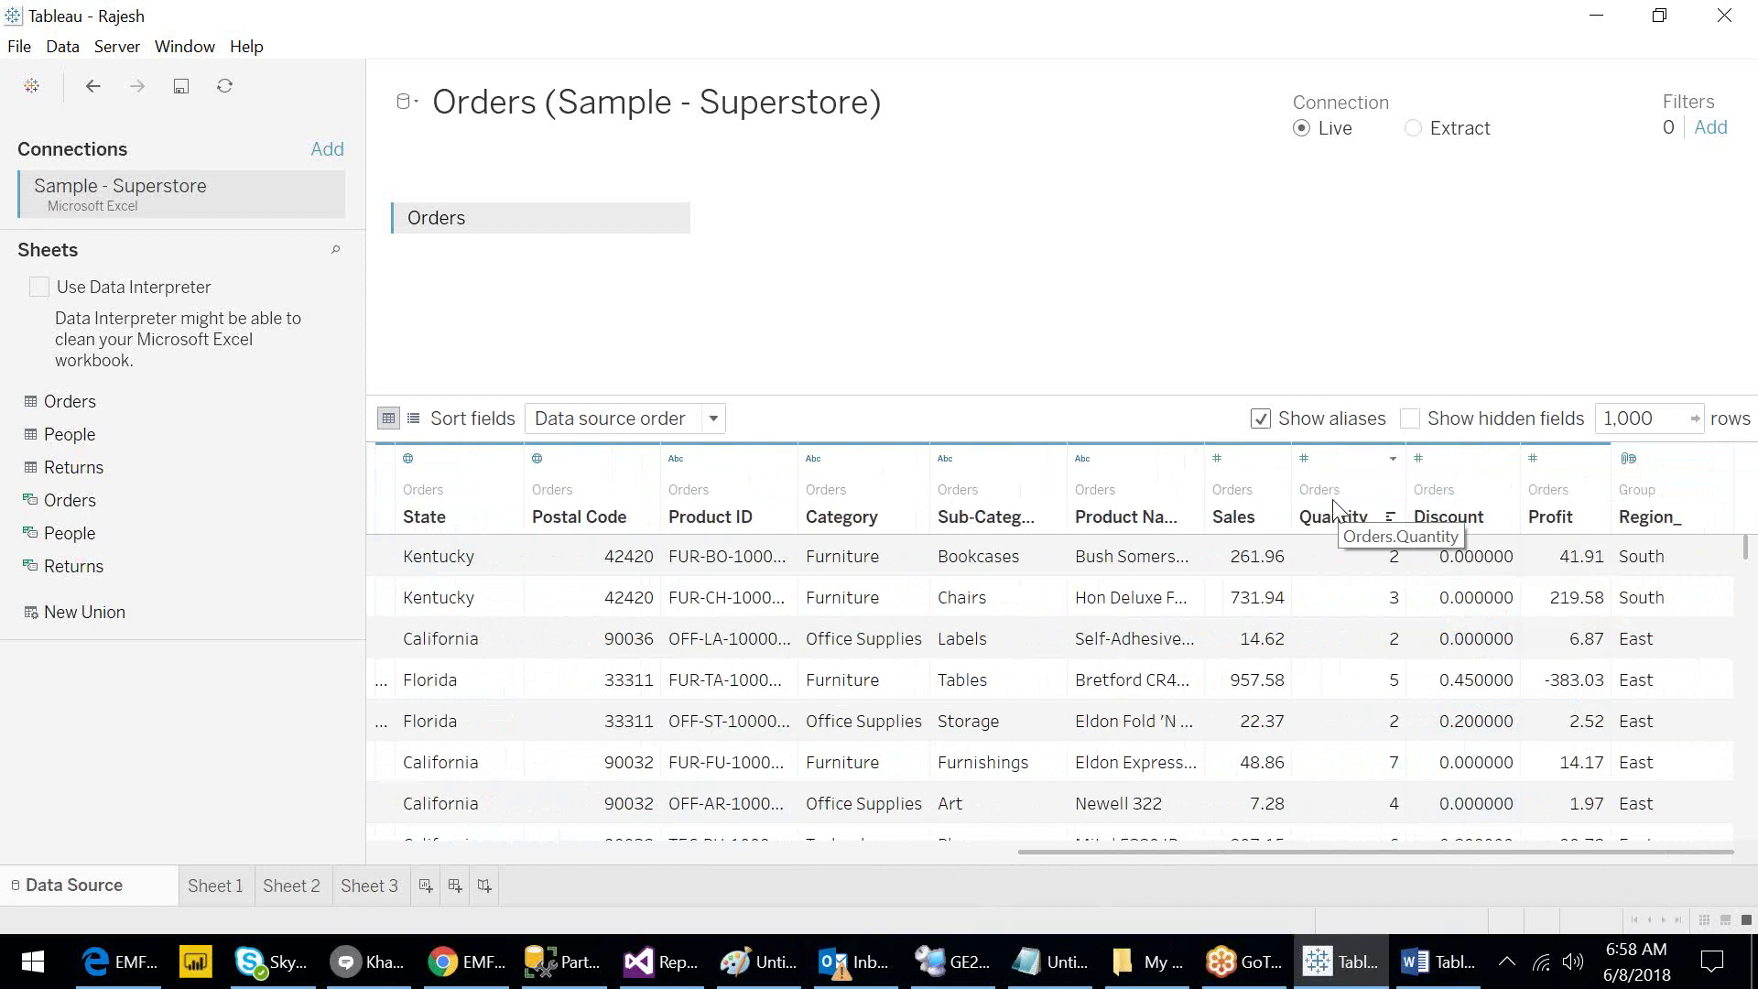
Describe the Quantity field, load its domain to read the value range, and close the description.
{"action": "left_click", "coordinate": [1331, 499]}
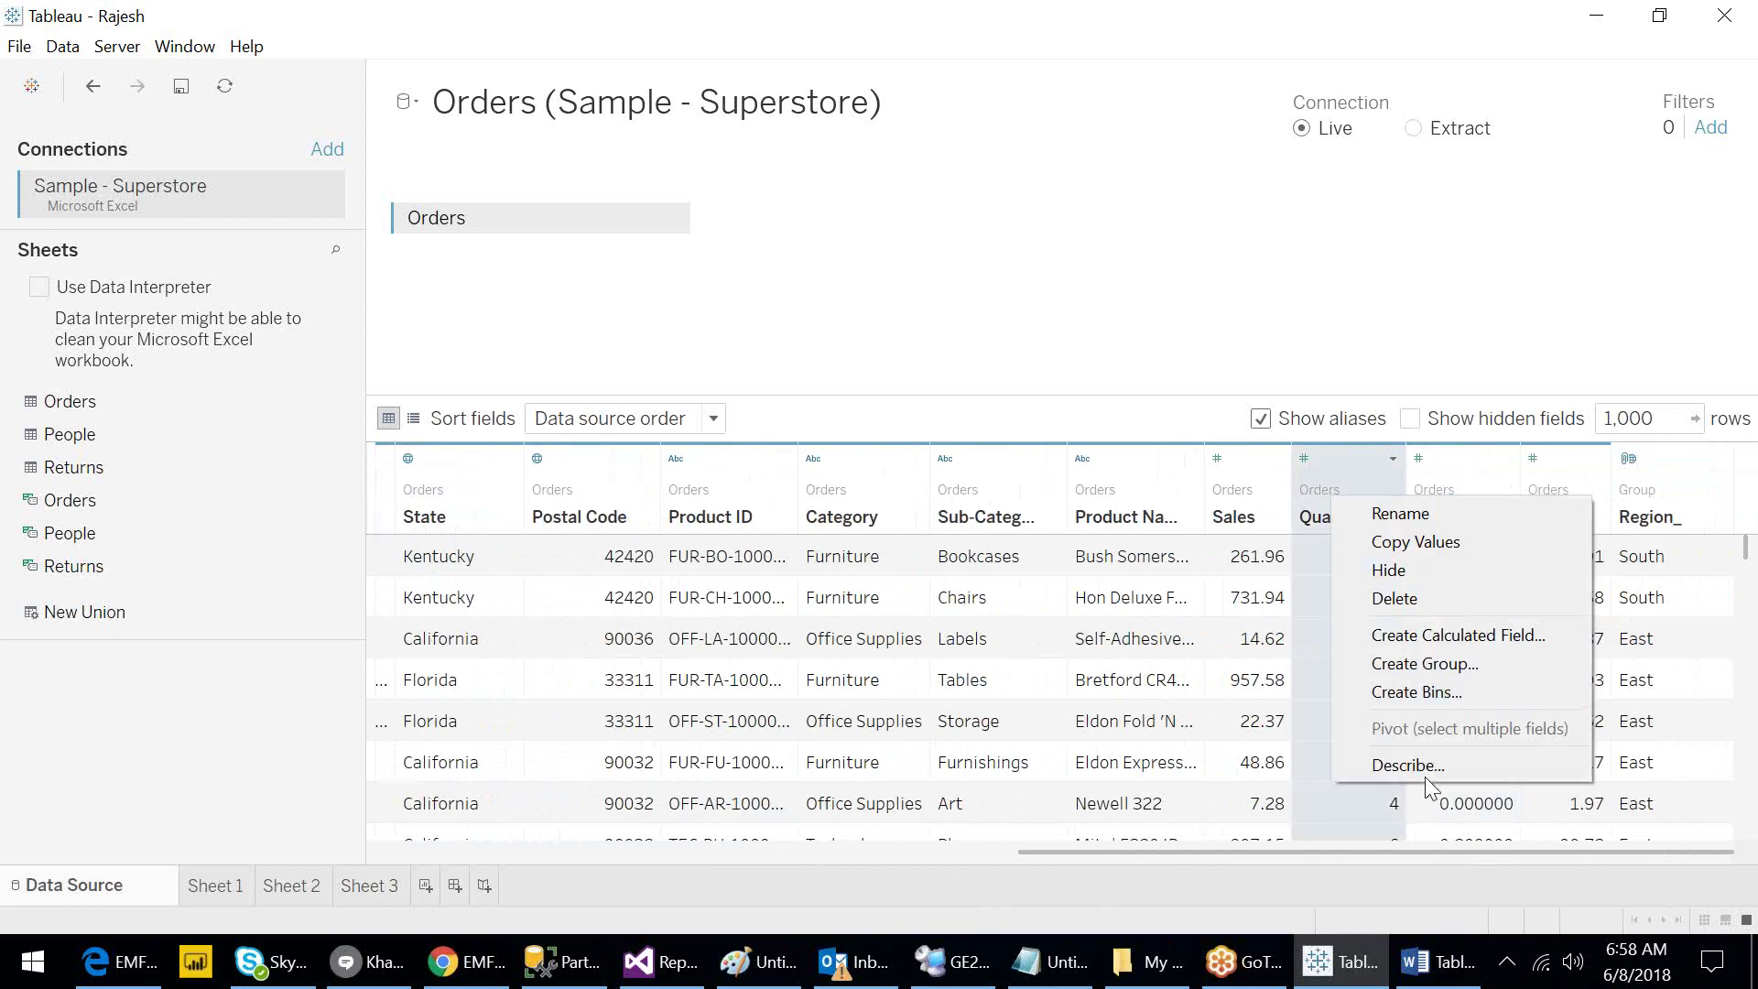
{"action": "left_click", "coordinate": [1419, 766]}
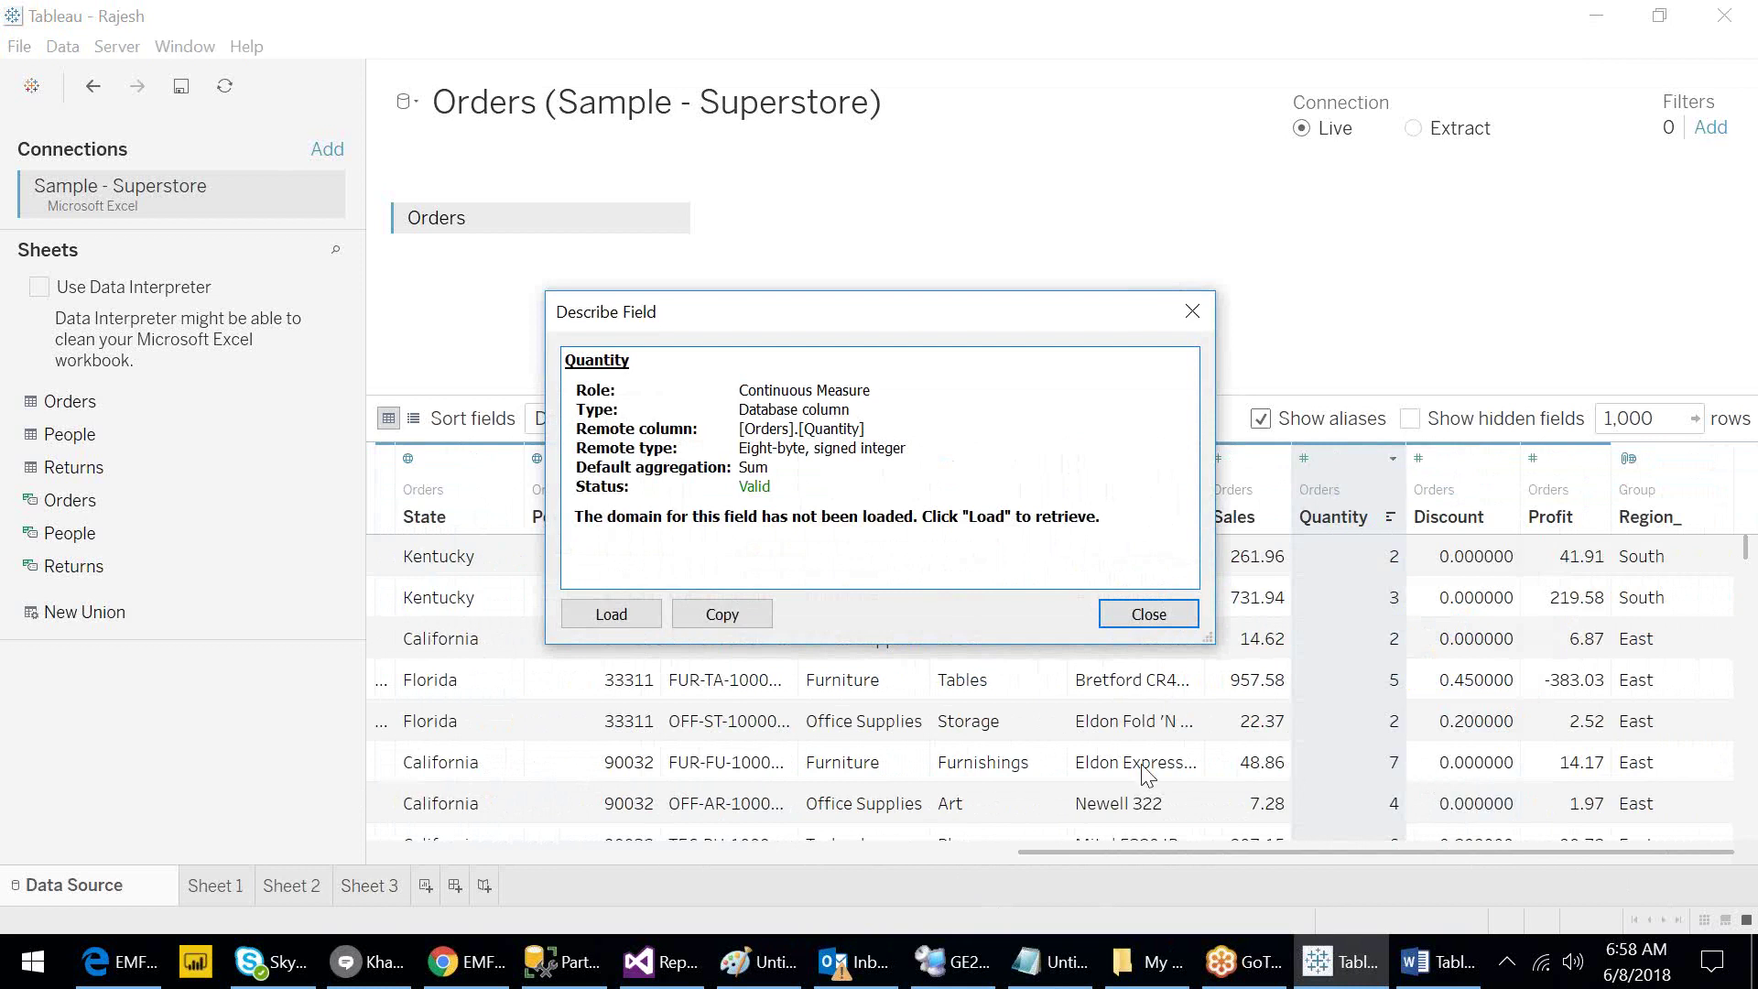
{"action": "left_click", "coordinate": [601, 614]}
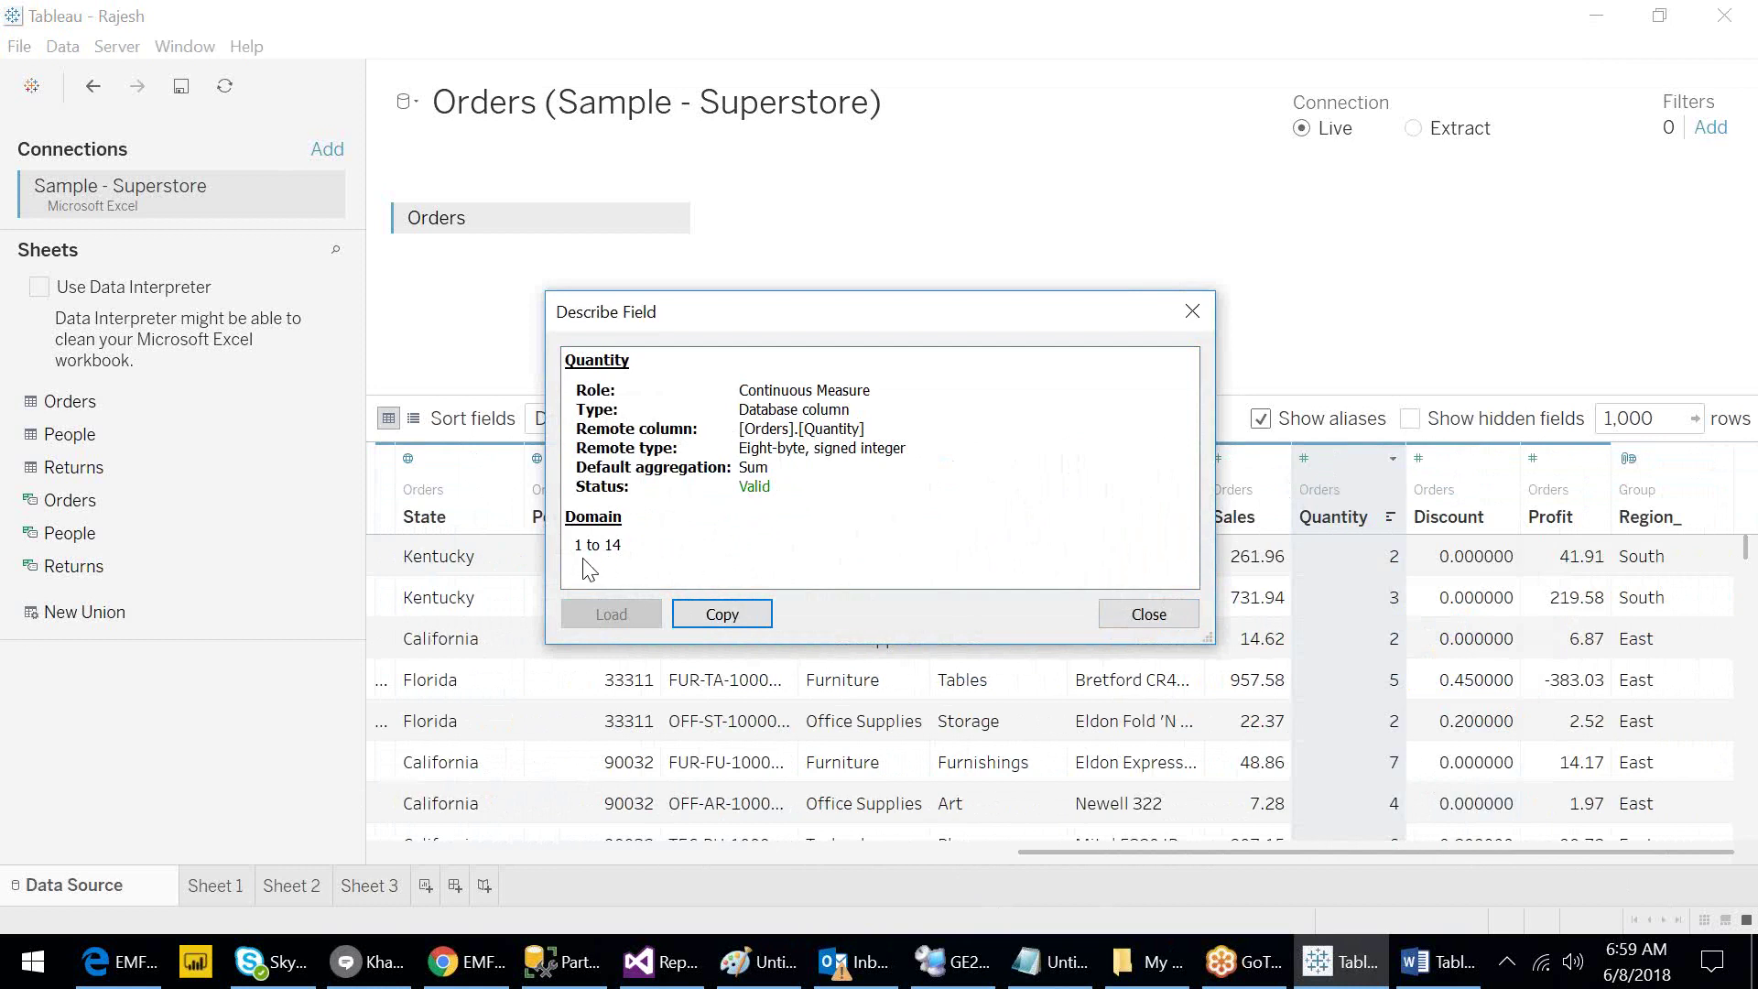
{"action": "left_click", "coordinate": [1129, 622]}
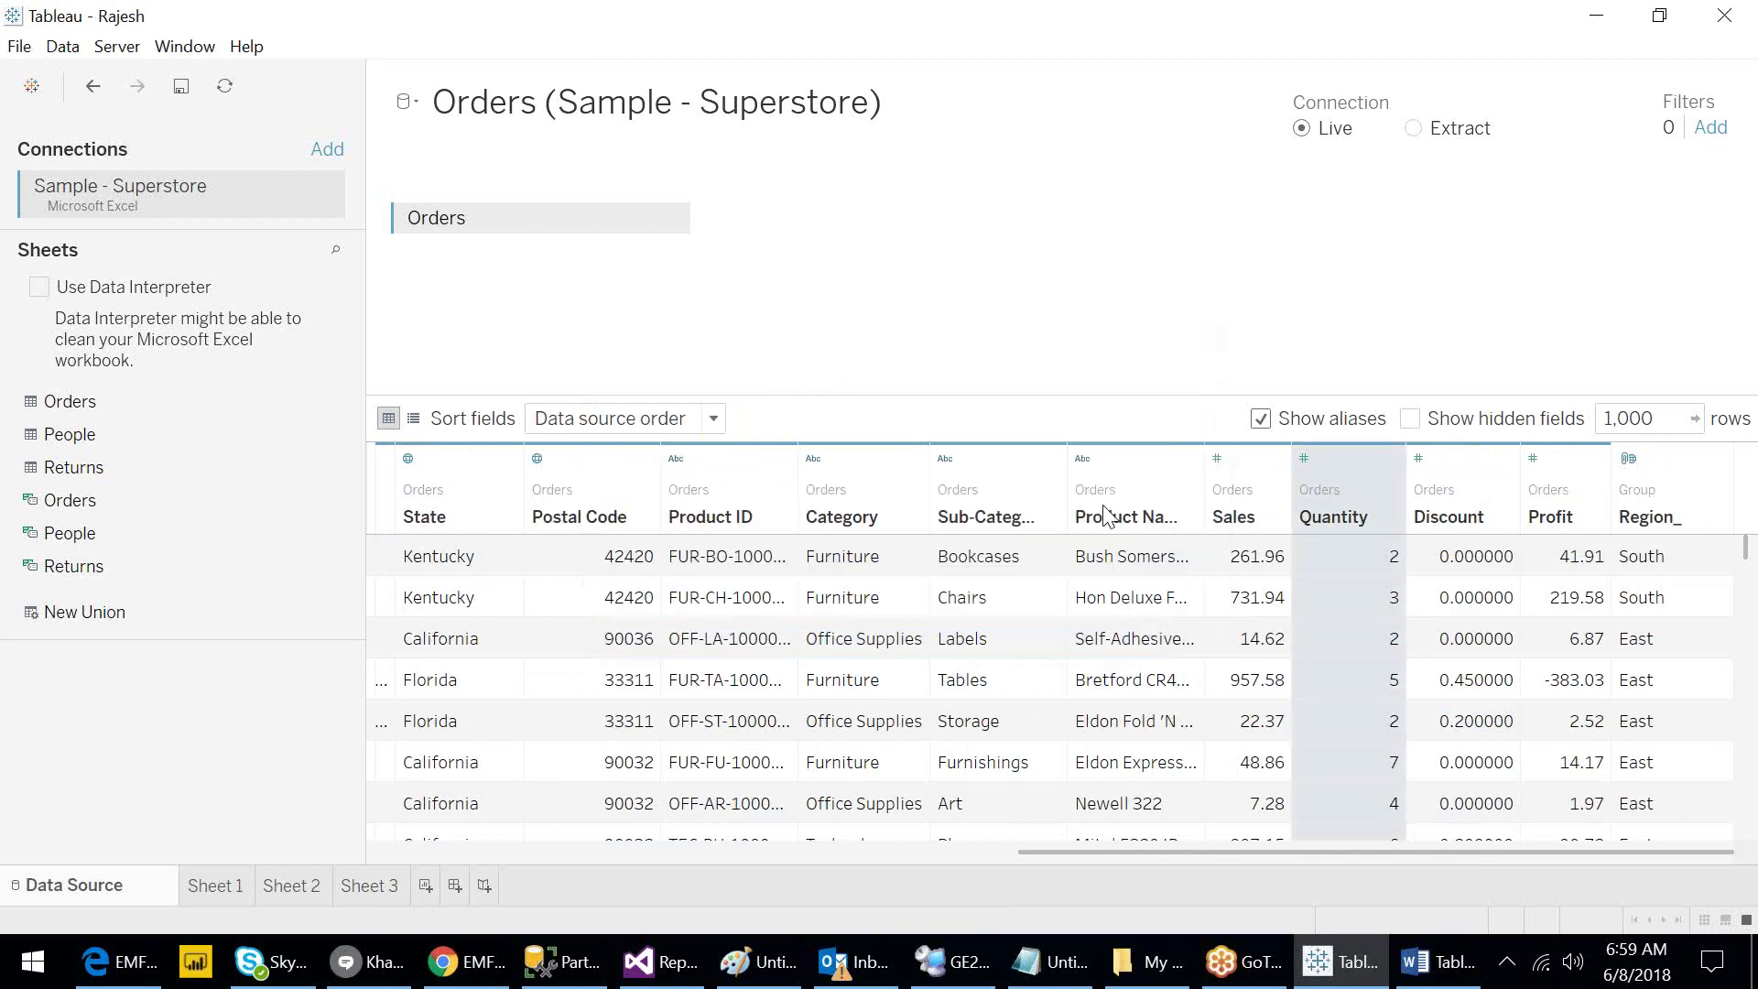
Describe the Product Name field, load its domain, read through the listed members, and close the description.
{"action": "right_click", "coordinate": [1097, 482]}
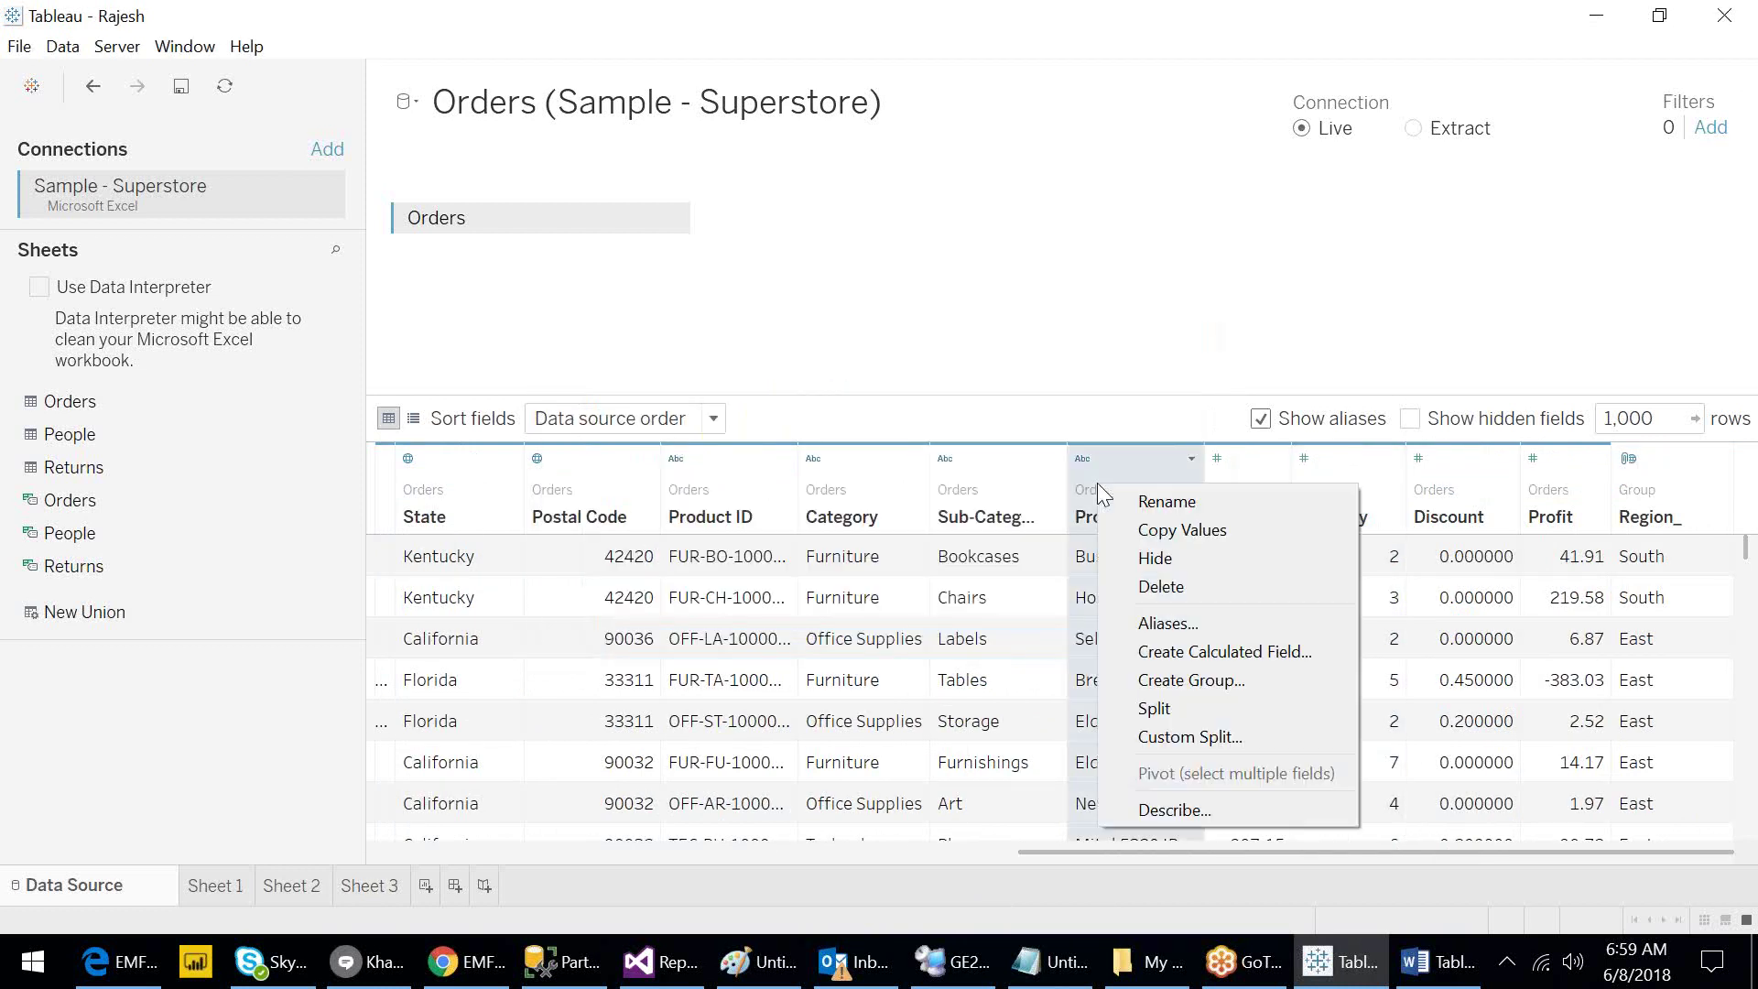
{"action": "left_click", "coordinate": [1225, 809]}
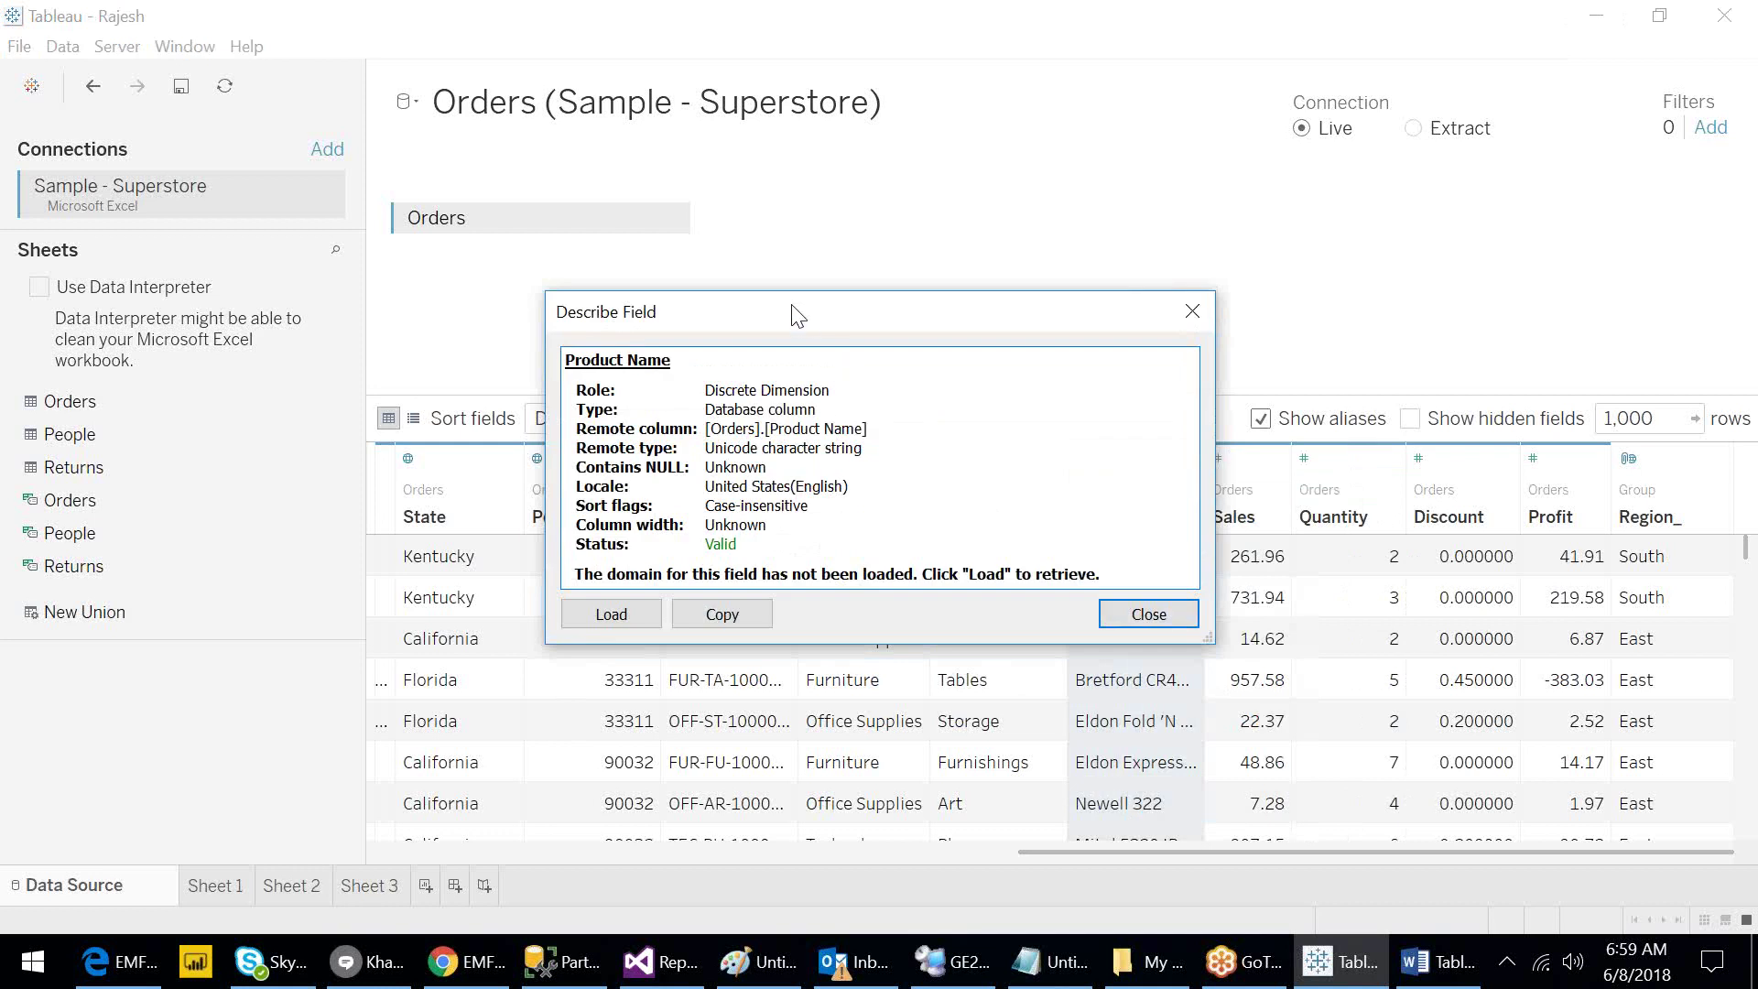
{"action": "left_click_drag", "start_coordinate": [721, 311], "coordinate": [469, 302]}
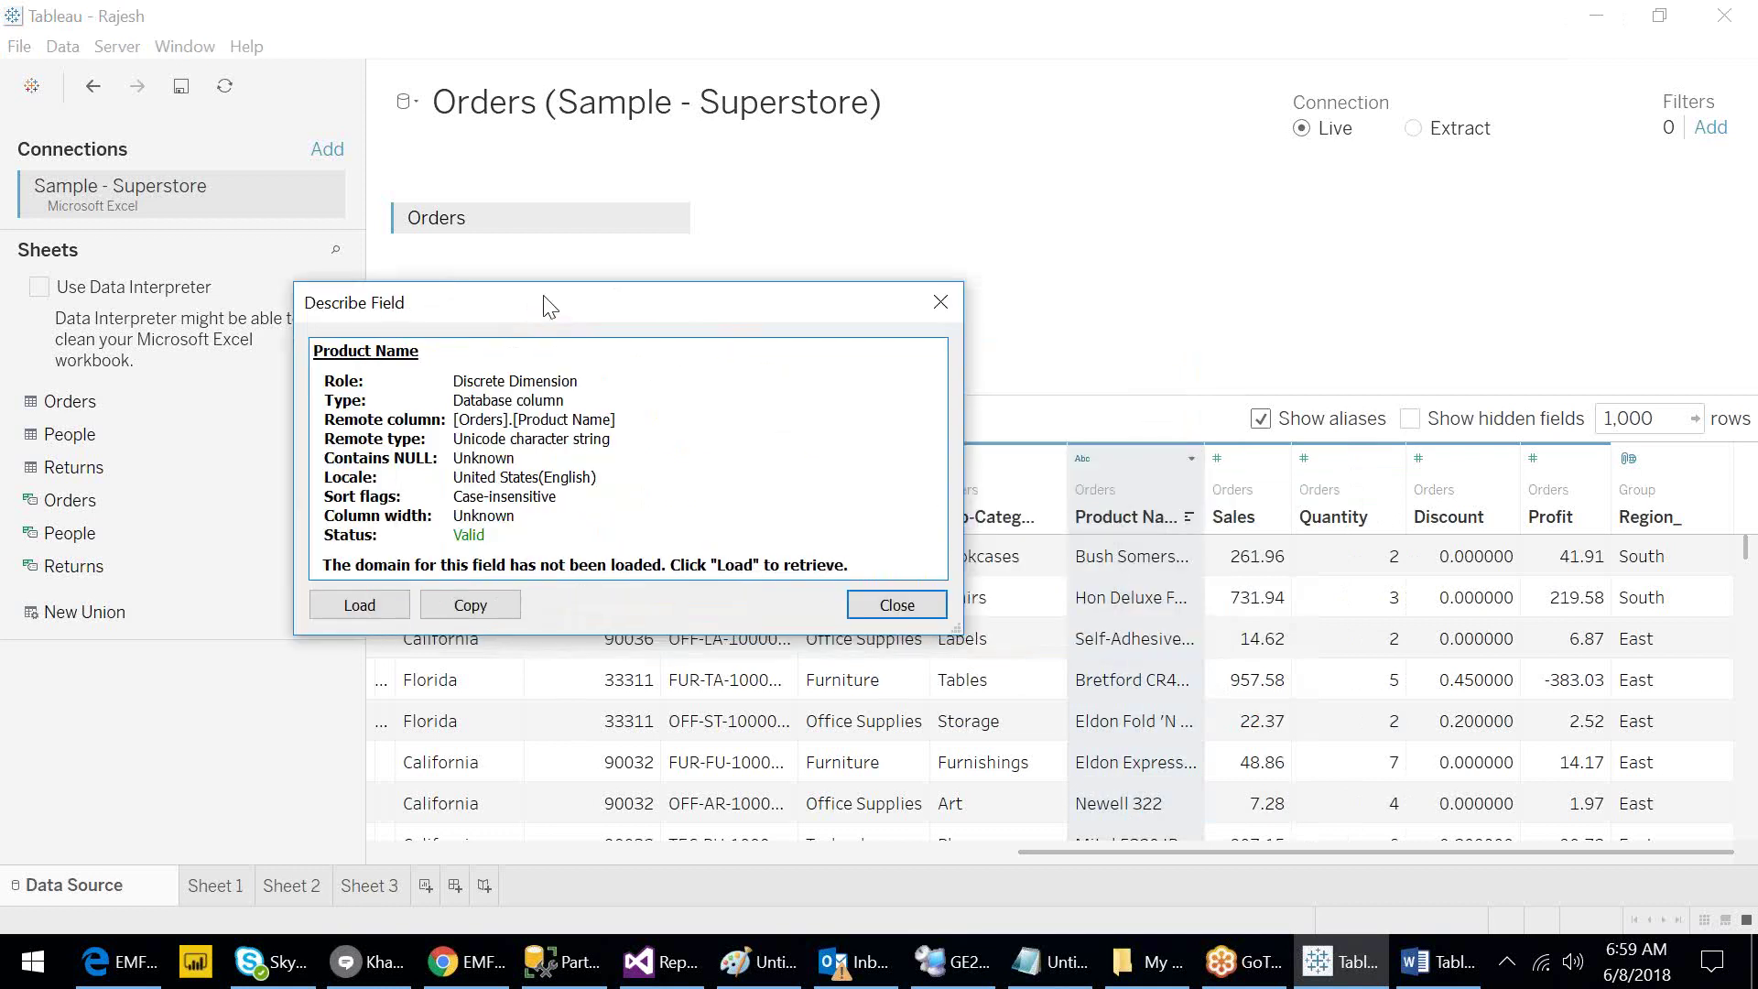
{"action": "left_click_drag", "start_coordinate": [605, 633], "coordinate": [605, 886]}
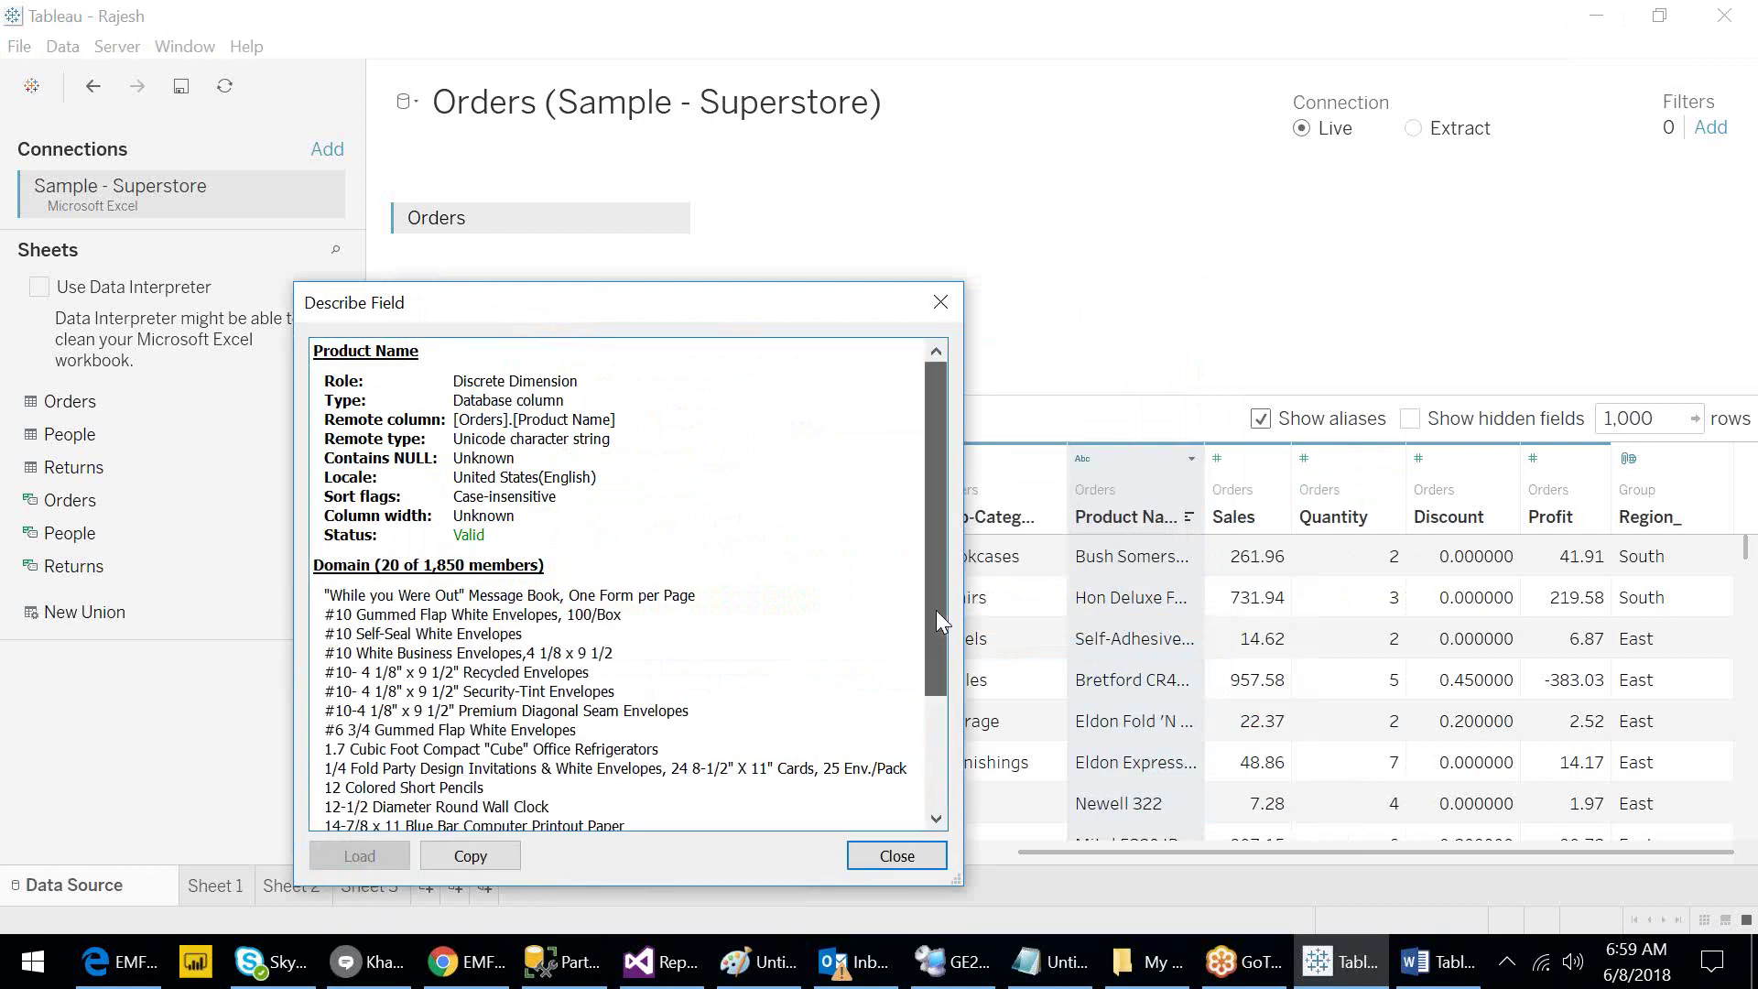
{"action": "scroll", "coordinate": [934, 655], "scroll_direction": "down", "scroll_amount": 3}
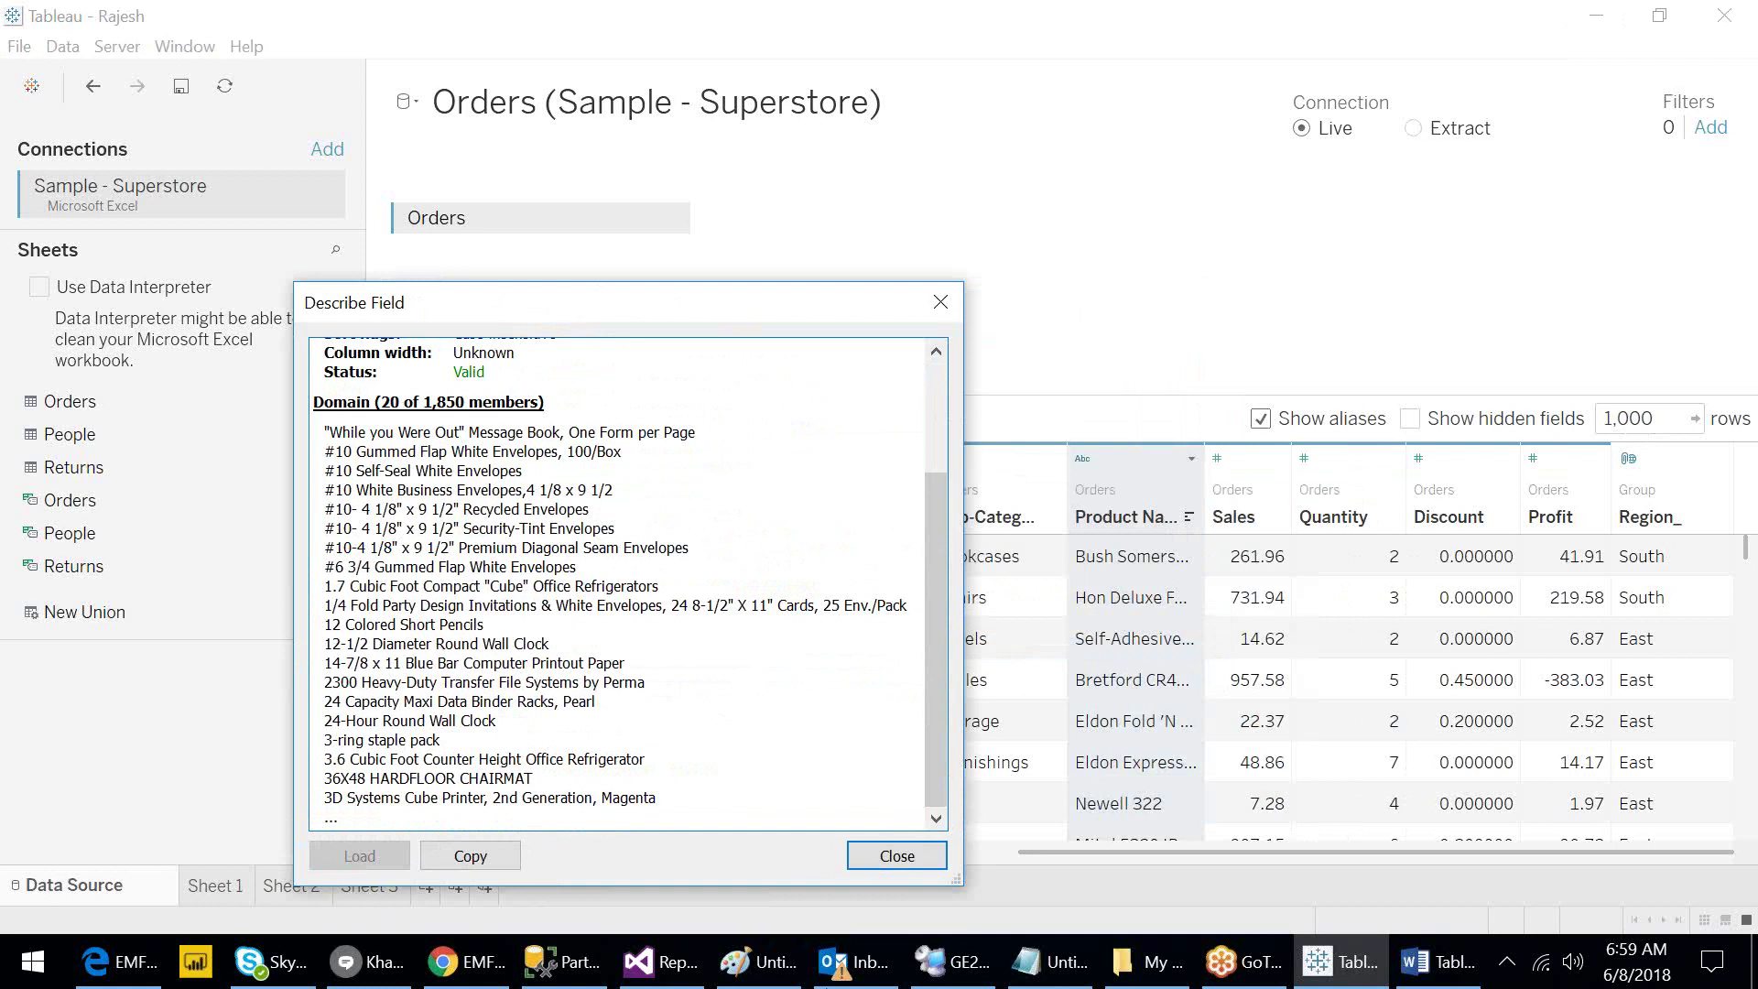
{"action": "left_click", "coordinate": [897, 856]}
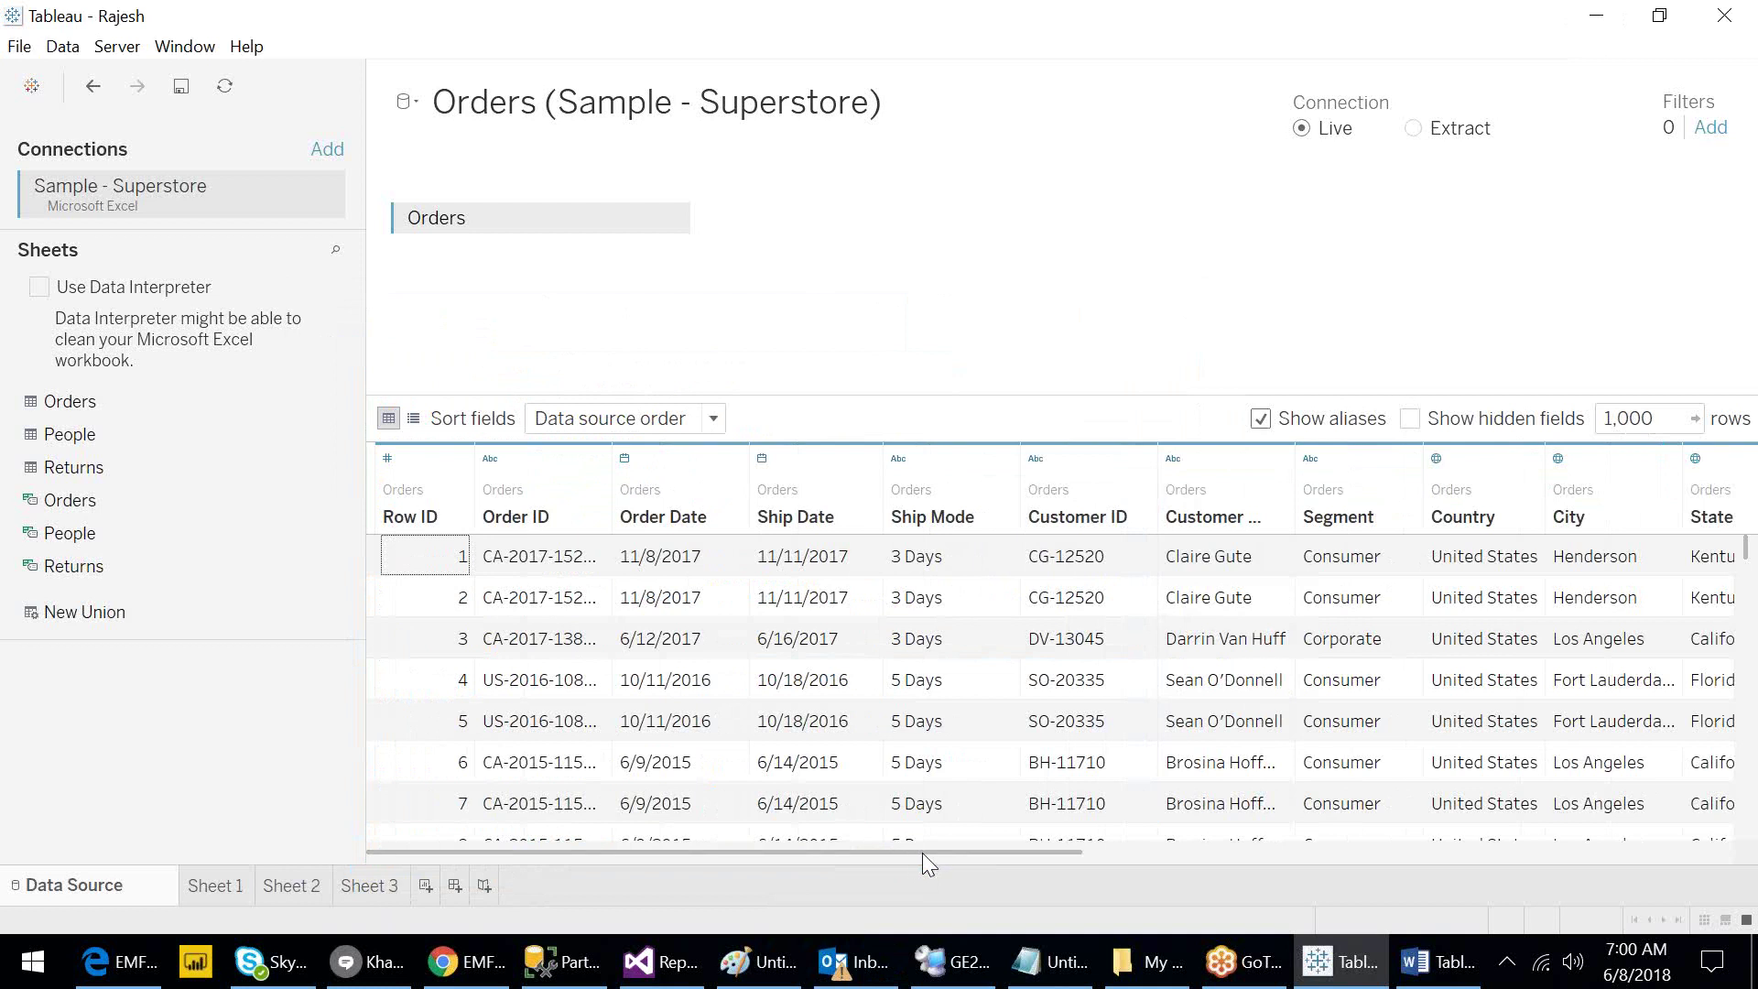
Reopen the description of the Quantity field, enlarge it to read the role, aggregation and domain, and close it.
{"action": "left_click_drag", "start_coordinate": [921, 853], "coordinate": [1519, 849]}
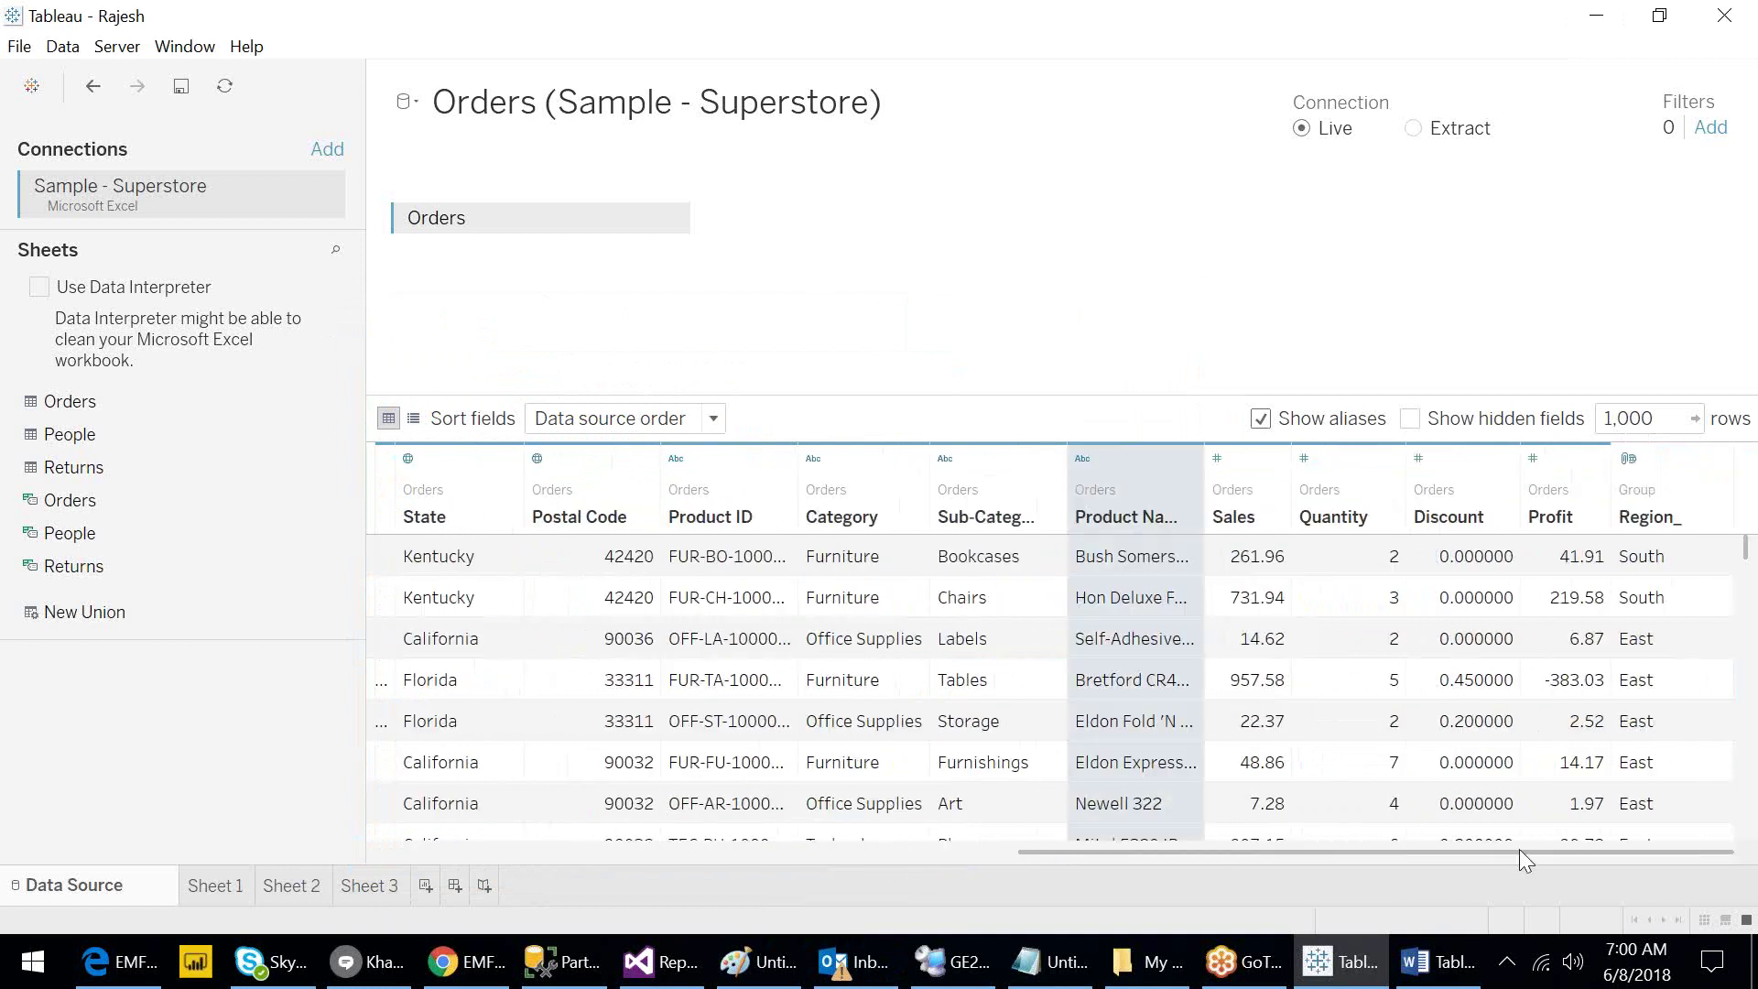
{"action": "right_click", "coordinate": [1331, 481]}
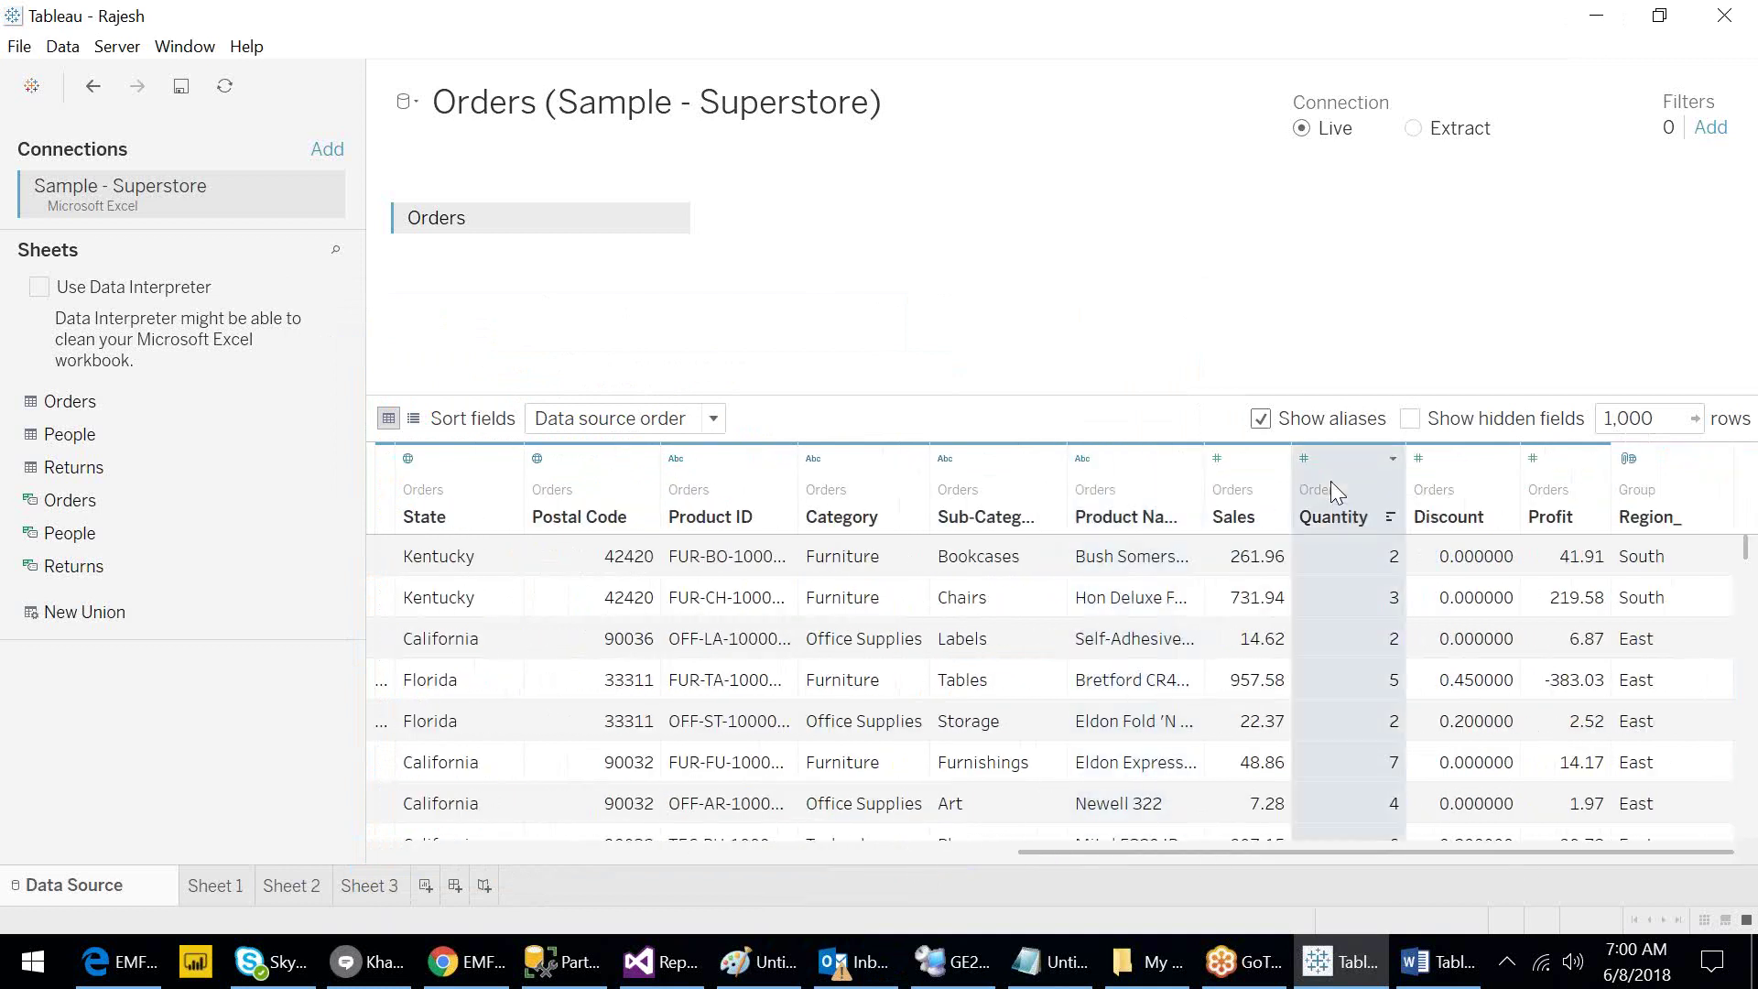
{"action": "left_click", "coordinate": [1414, 756]}
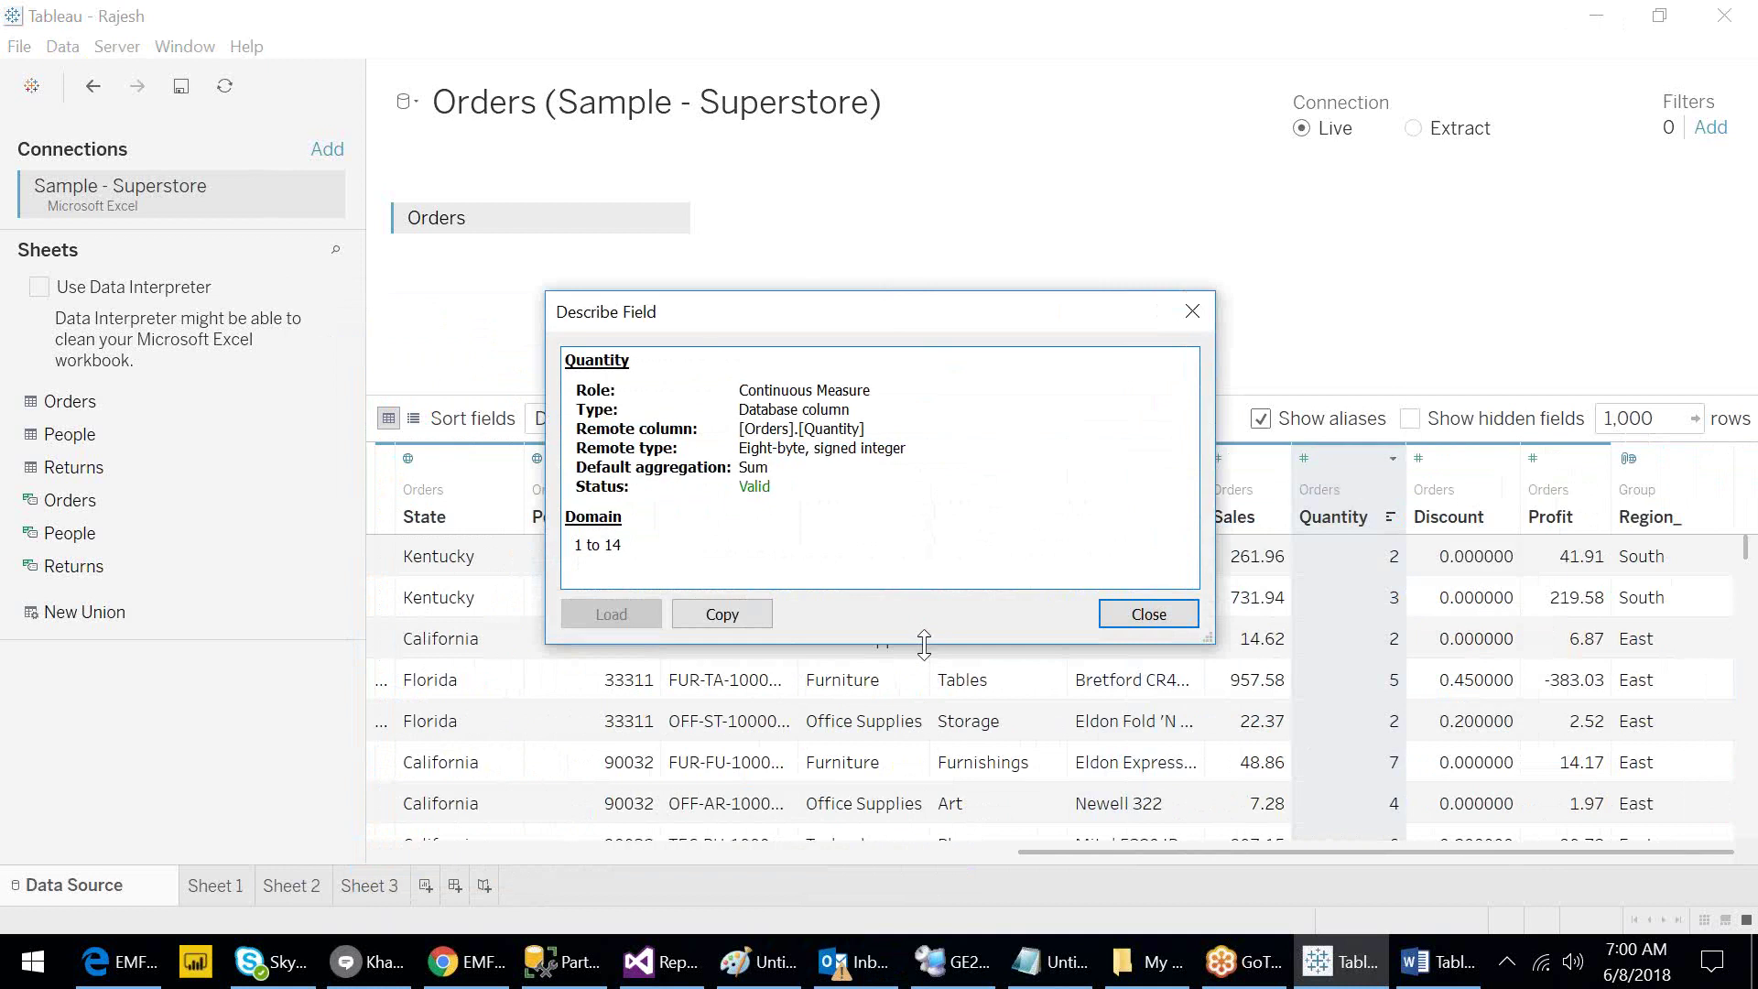
{"action": "left_click_drag", "start_coordinate": [924, 644], "coordinate": [941, 765]}
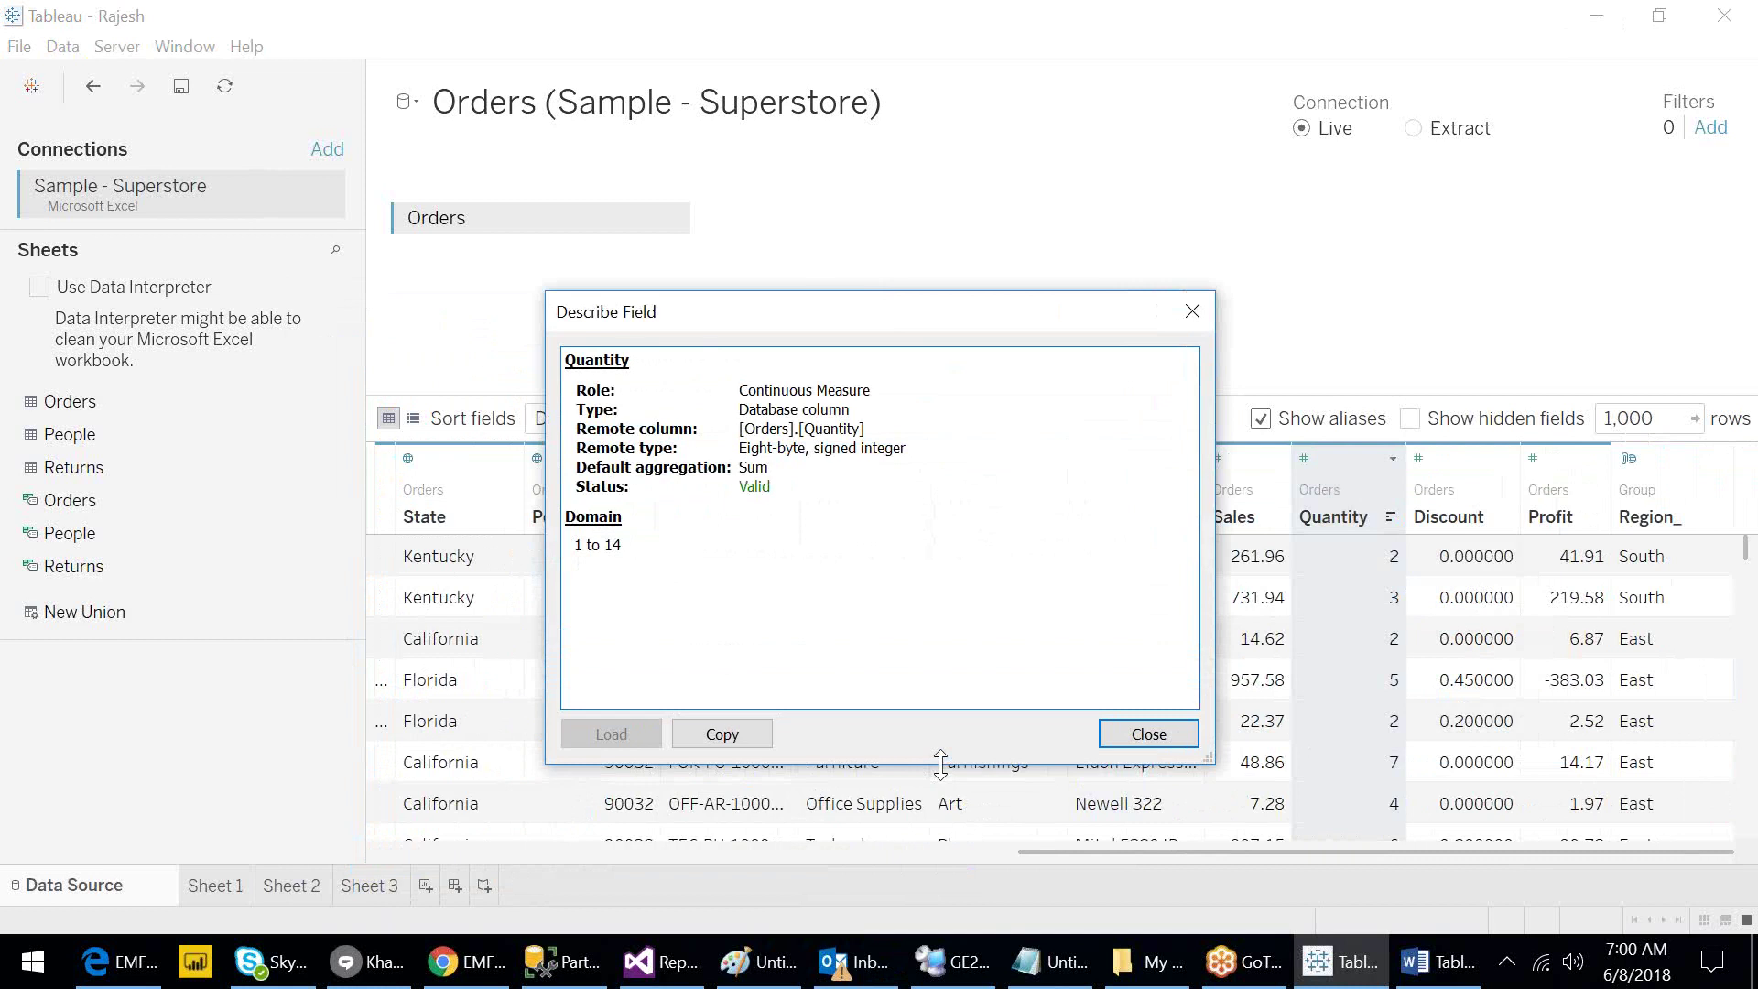
{"action": "left_click", "coordinate": [1123, 734]}
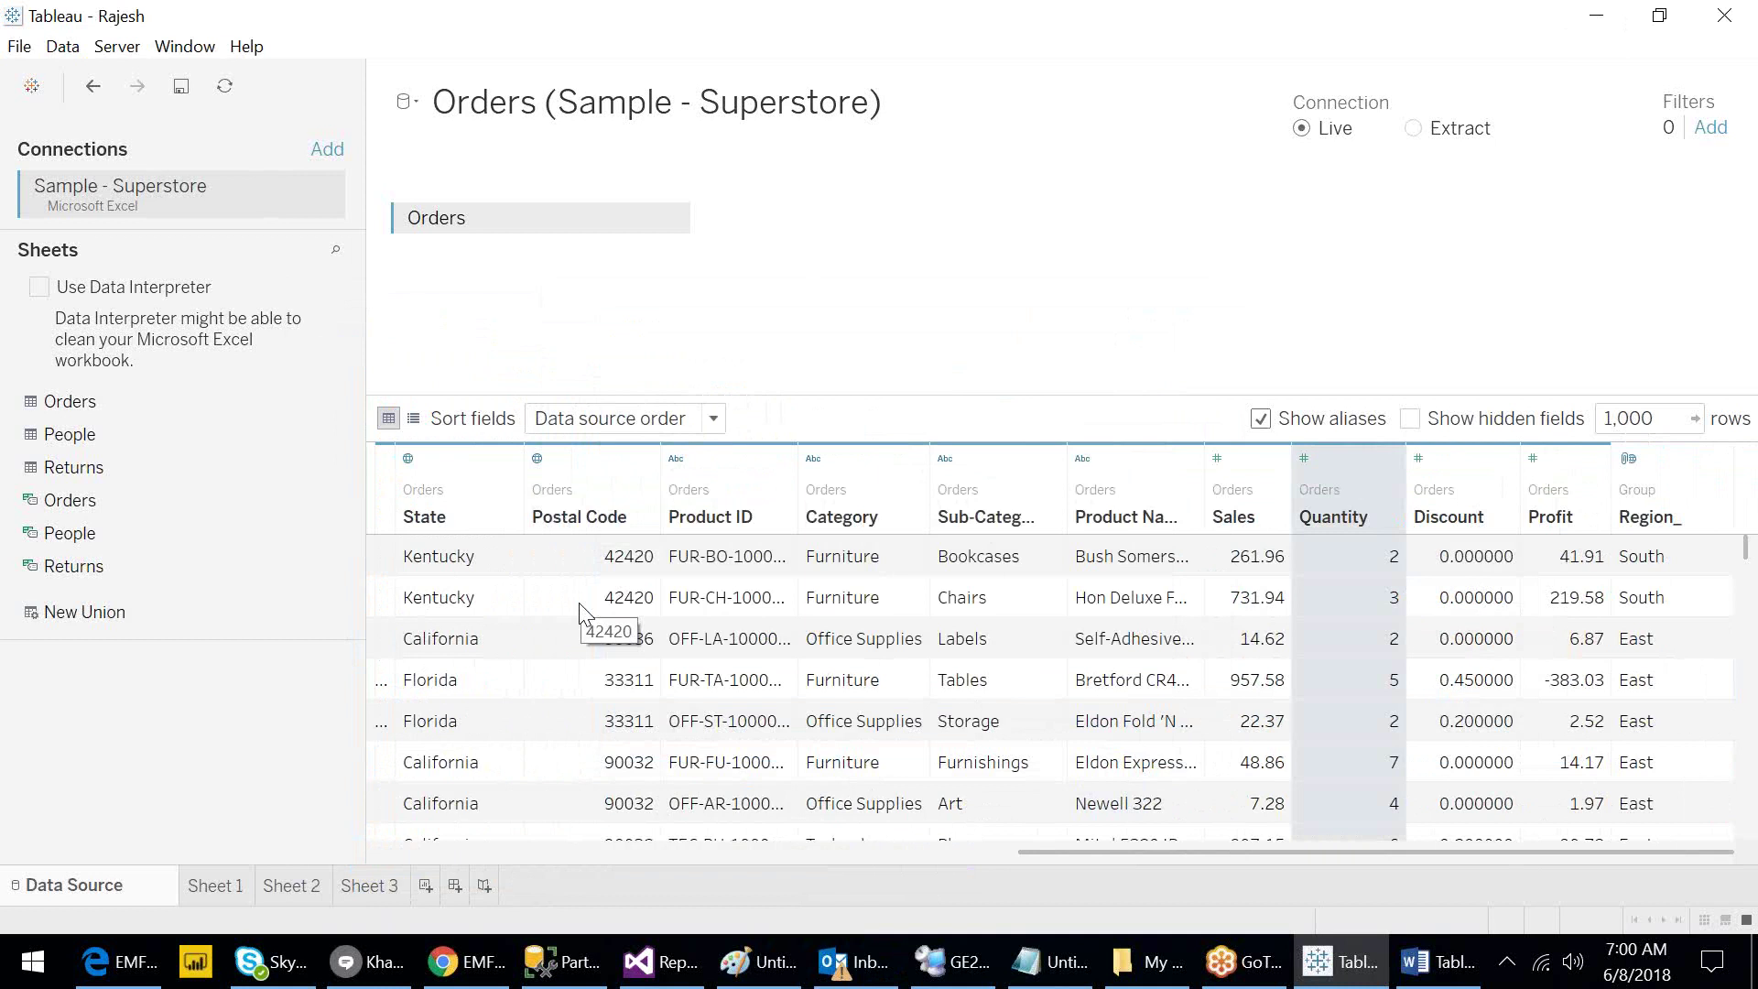
Show Sales as text on Sheet 3 and view its available aggregation options without choosing any.
{"action": "left_click", "coordinate": [381, 892]}
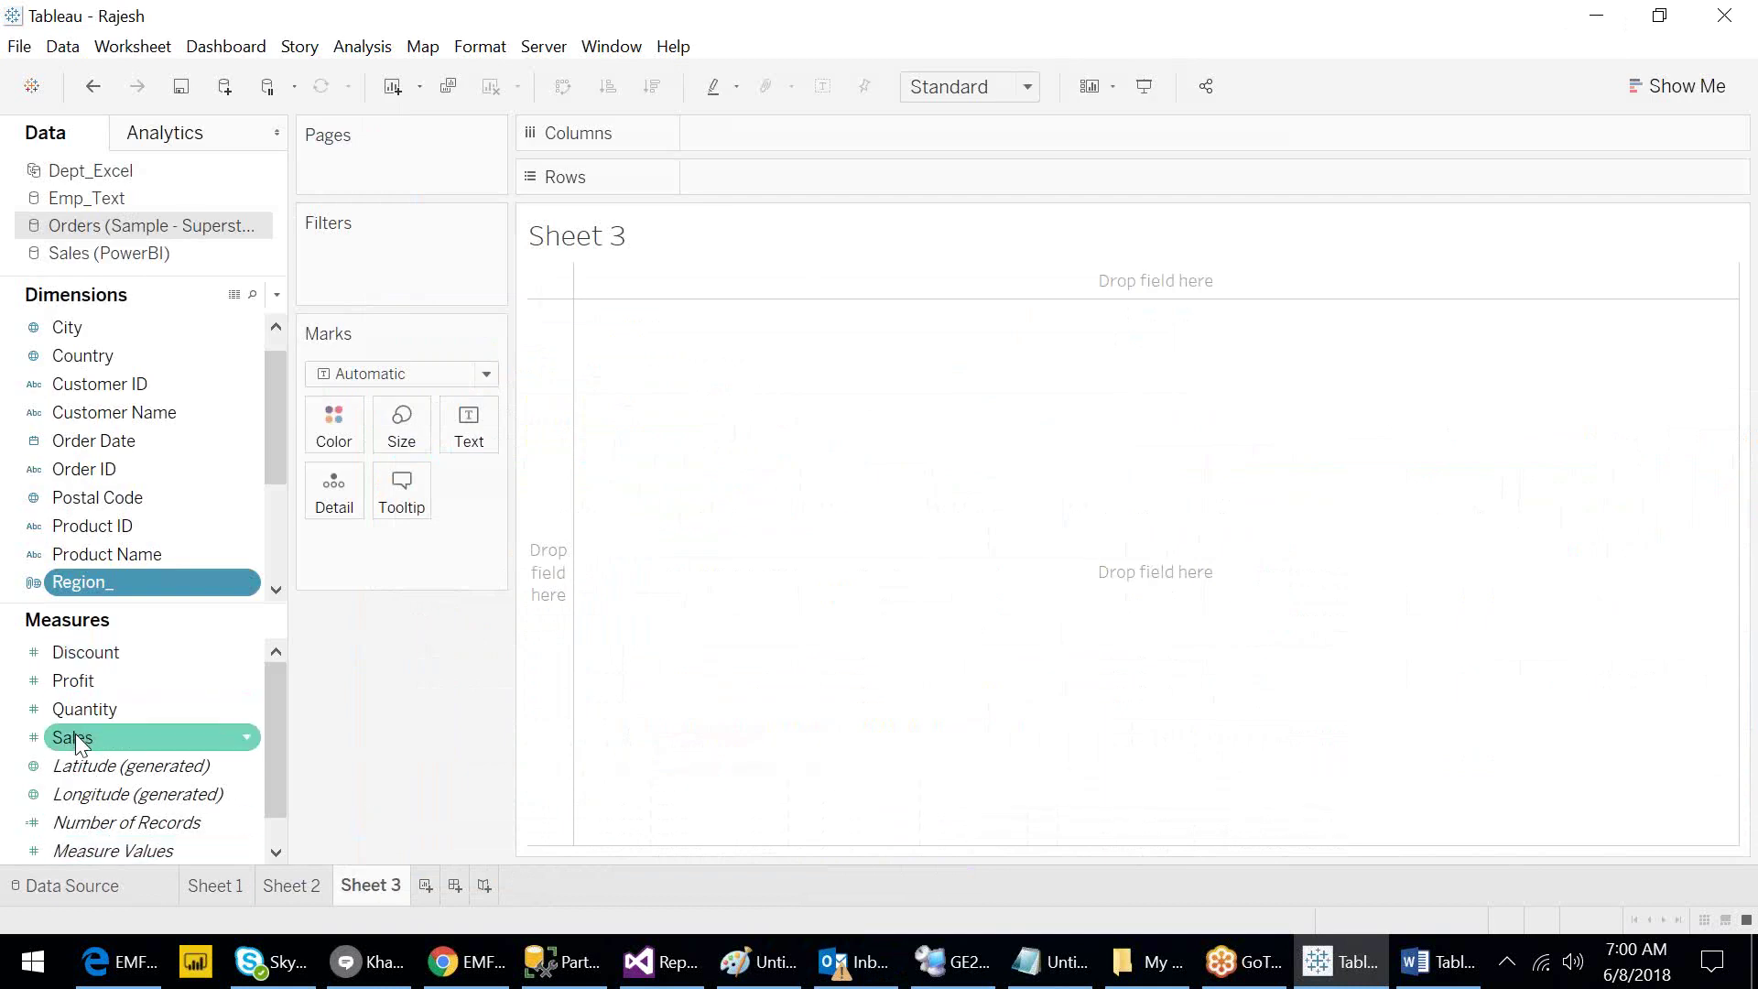
{"action": "left_click_drag", "start_coordinate": [75, 733], "coordinate": [449, 431]}
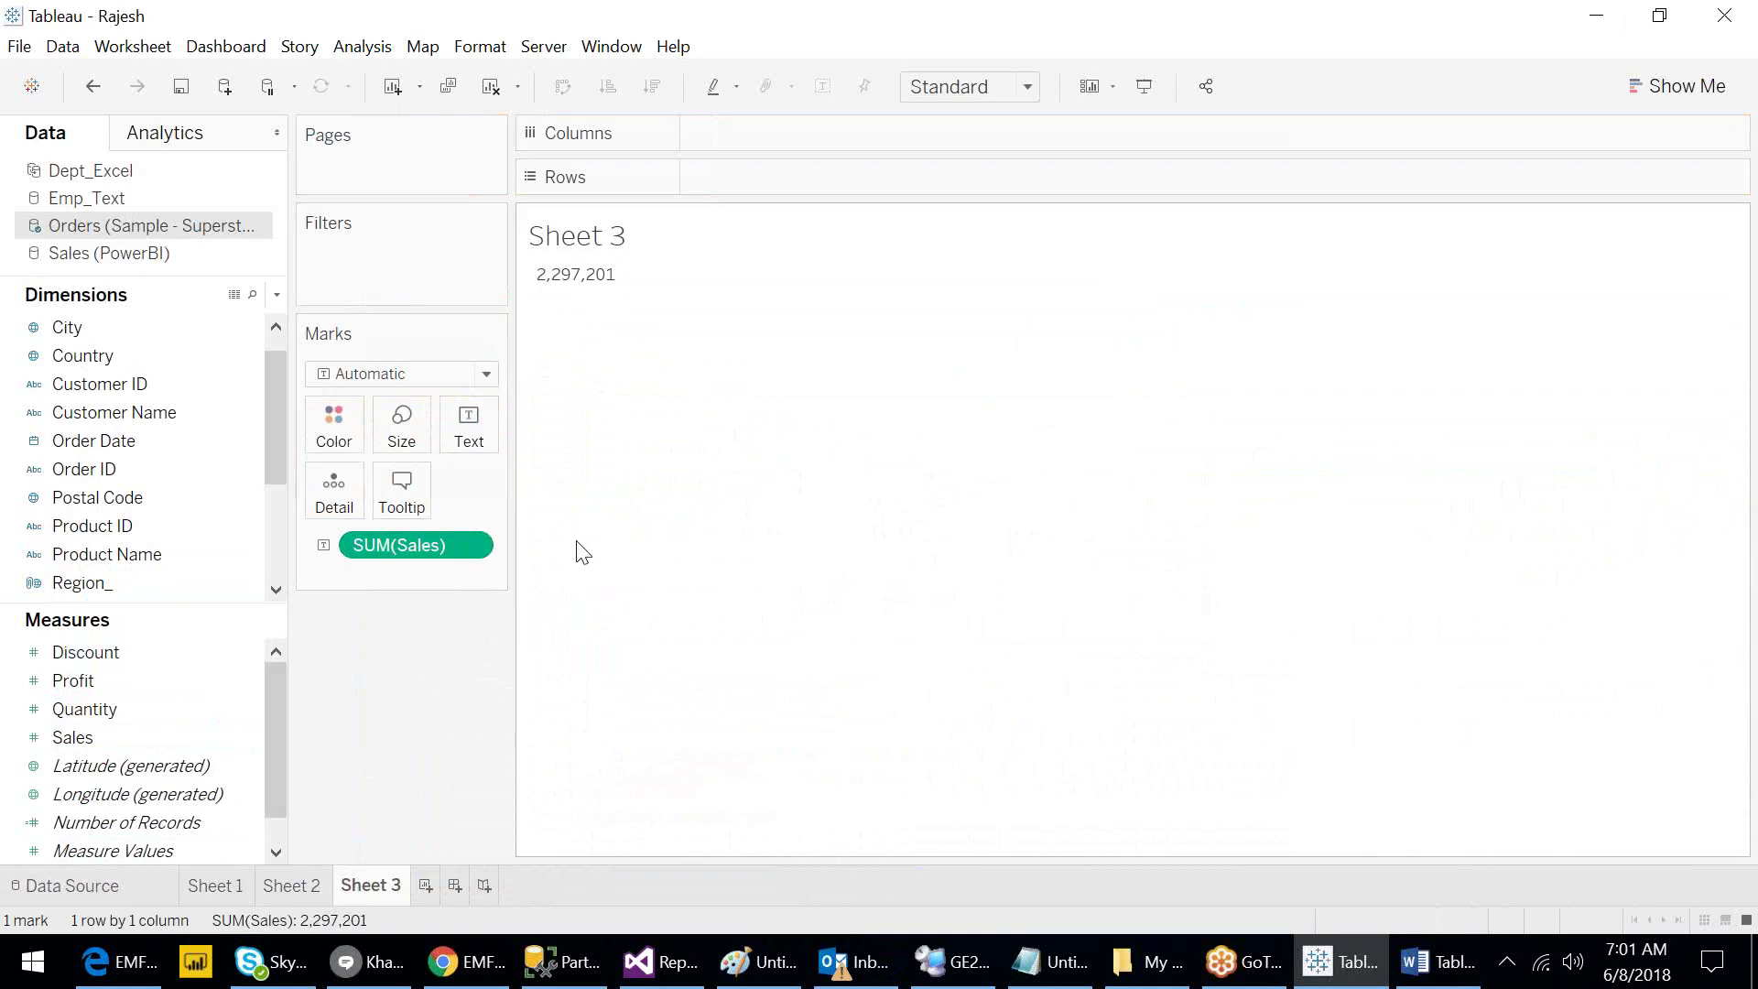
{"action": "left_click", "coordinate": [470, 547]}
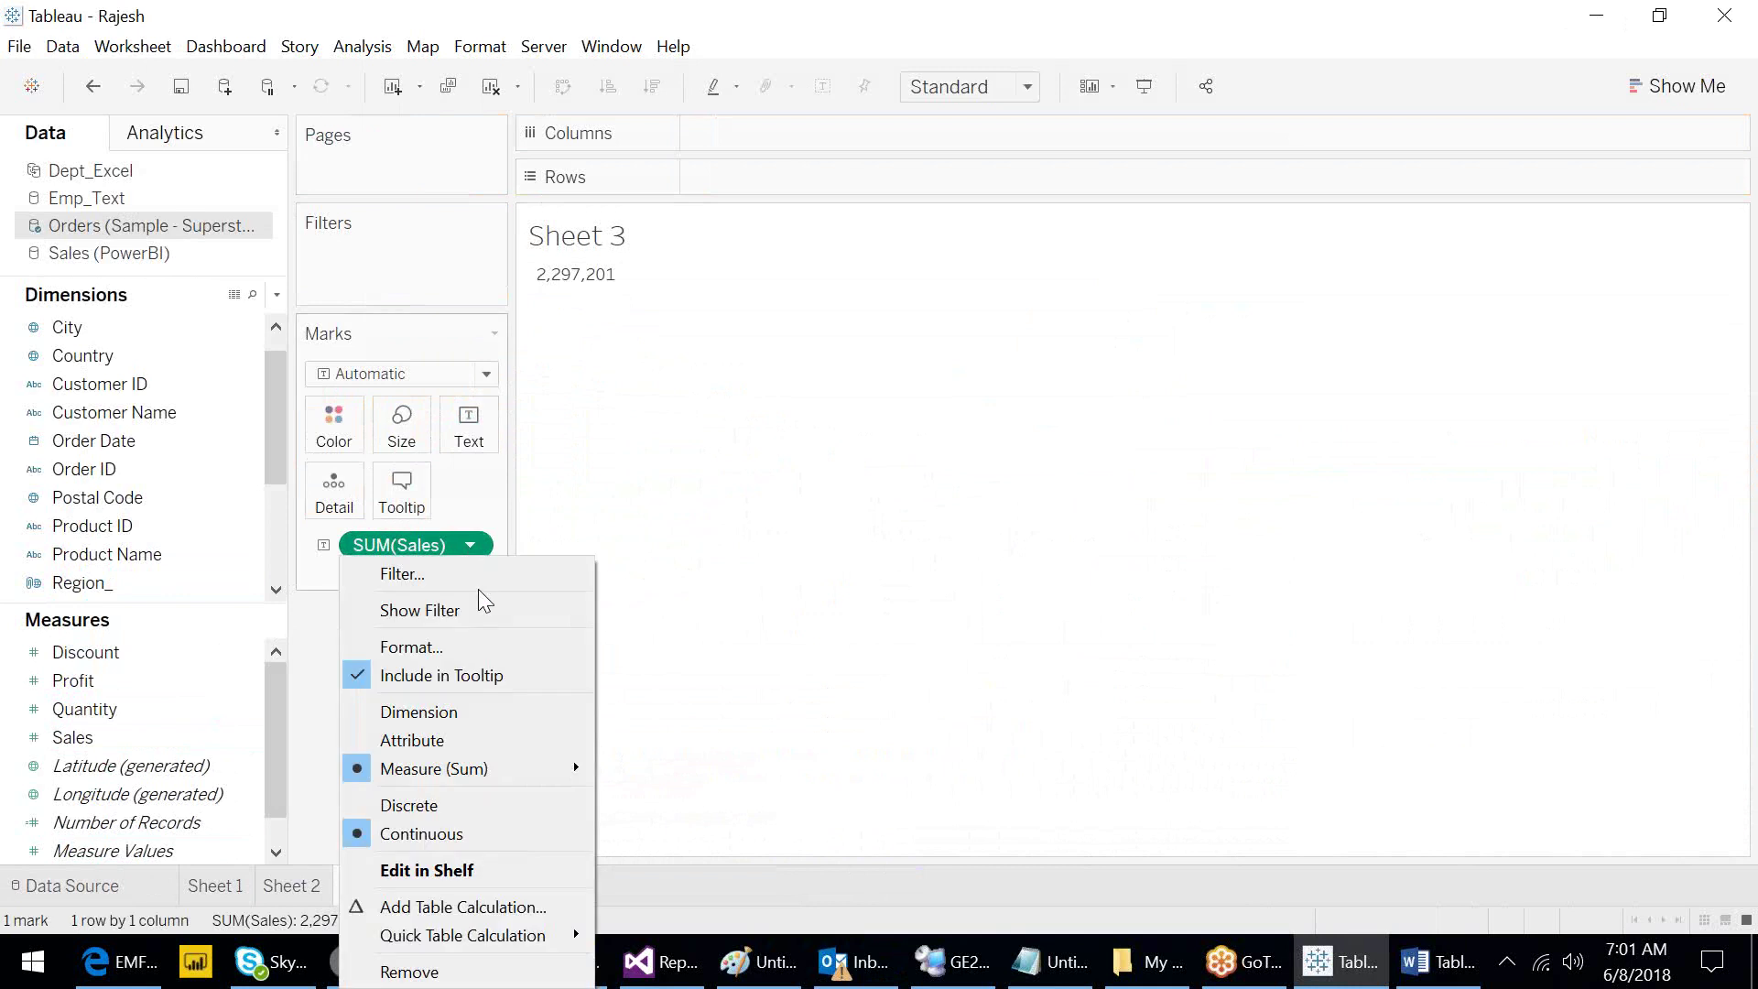
{"action": "mouse_move", "coordinate": [531, 779]}
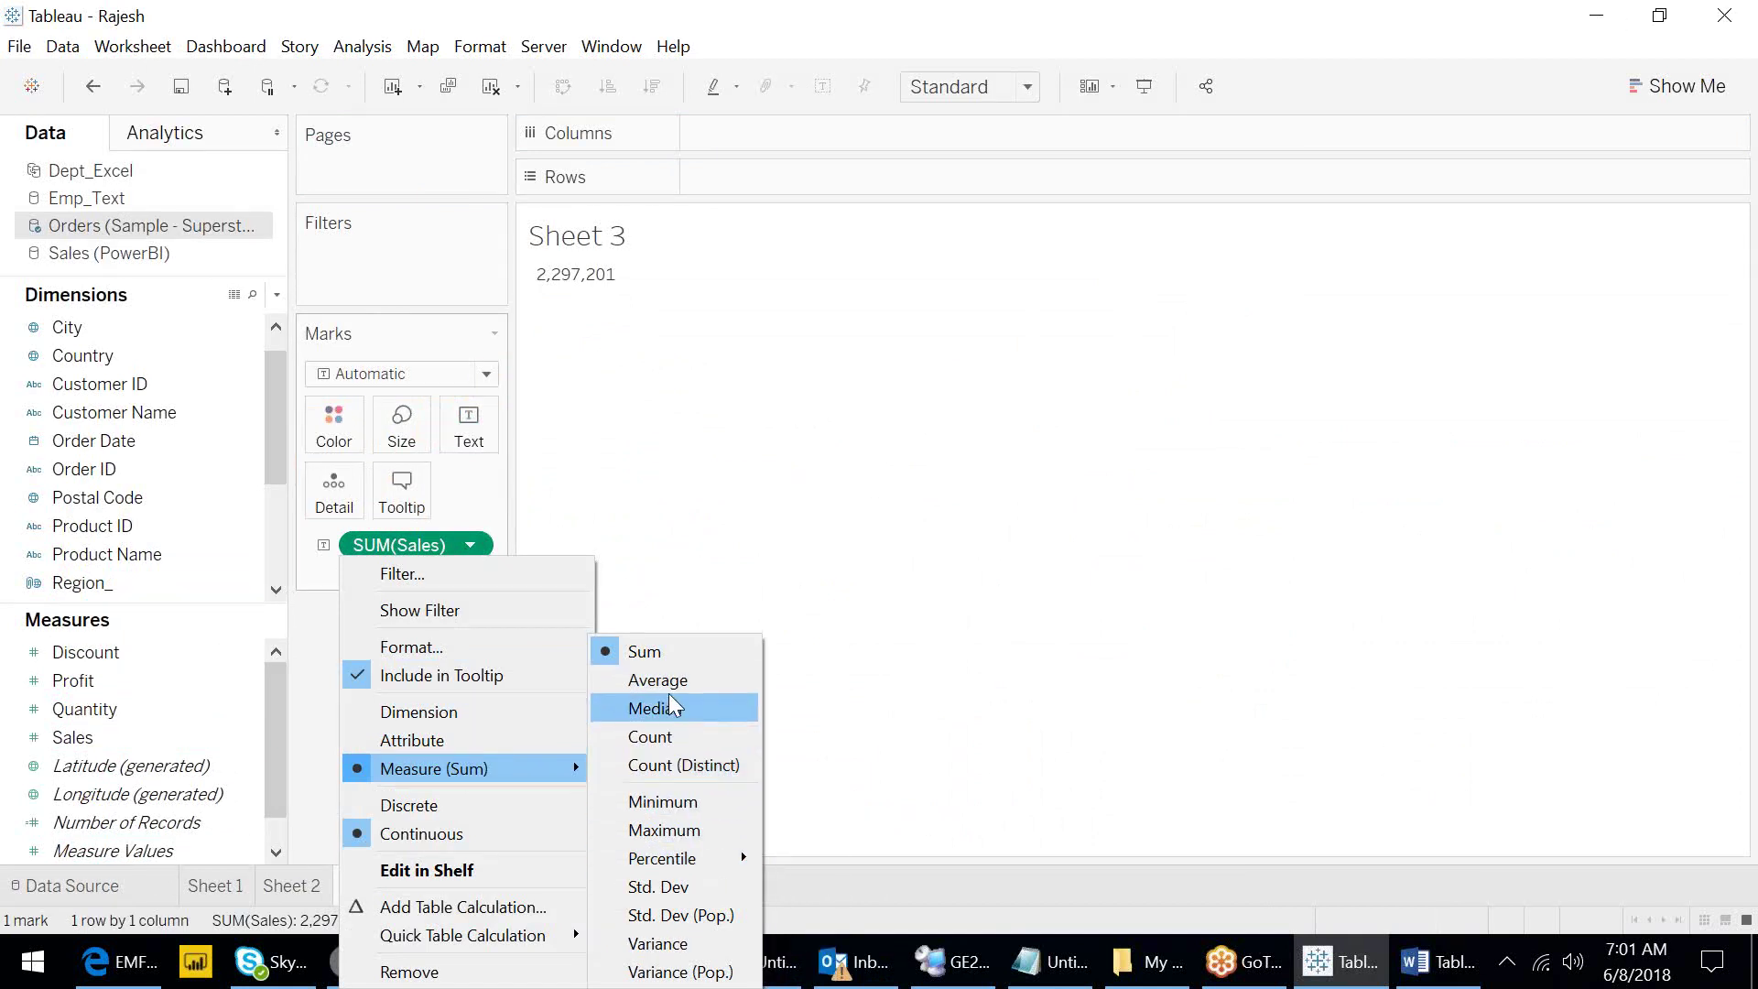
{"action": "key", "text": "Escape"}
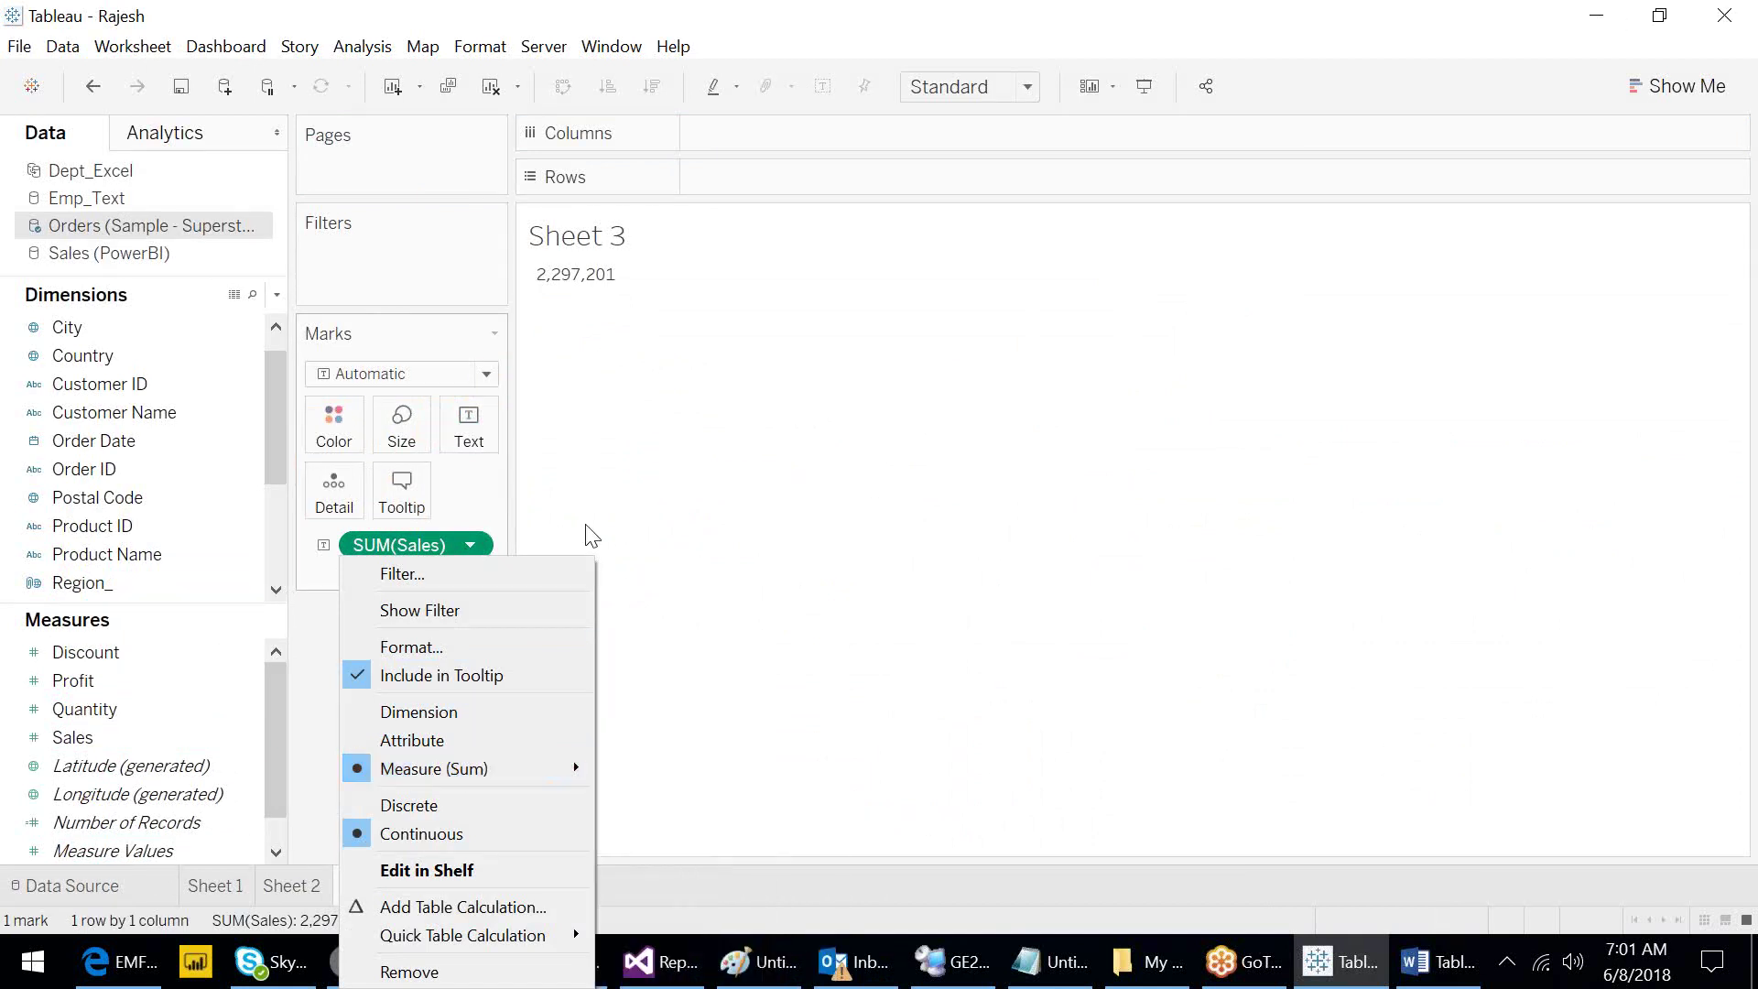
{"action": "key", "text": "Escape"}
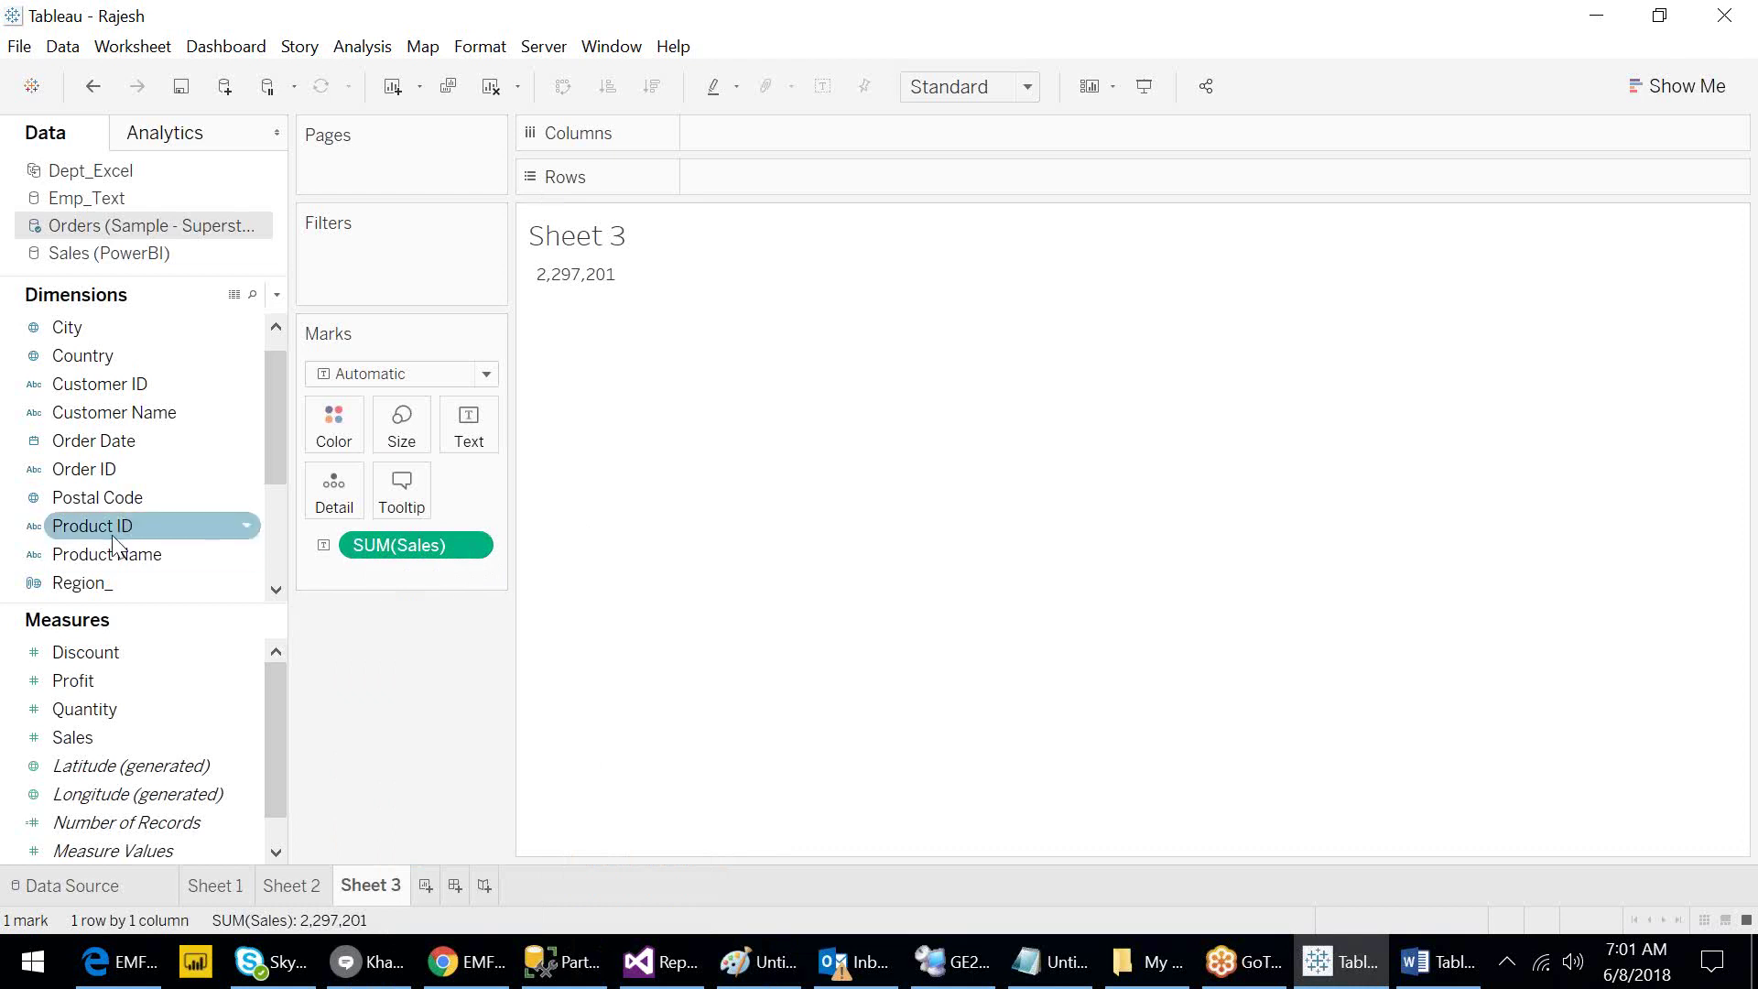
Break the sales down by Region_ and Segment in rows and Order Date year in columns, and clear the sheet.
{"action": "left_click_drag", "start_coordinate": [110, 580], "coordinate": [734, 179]}
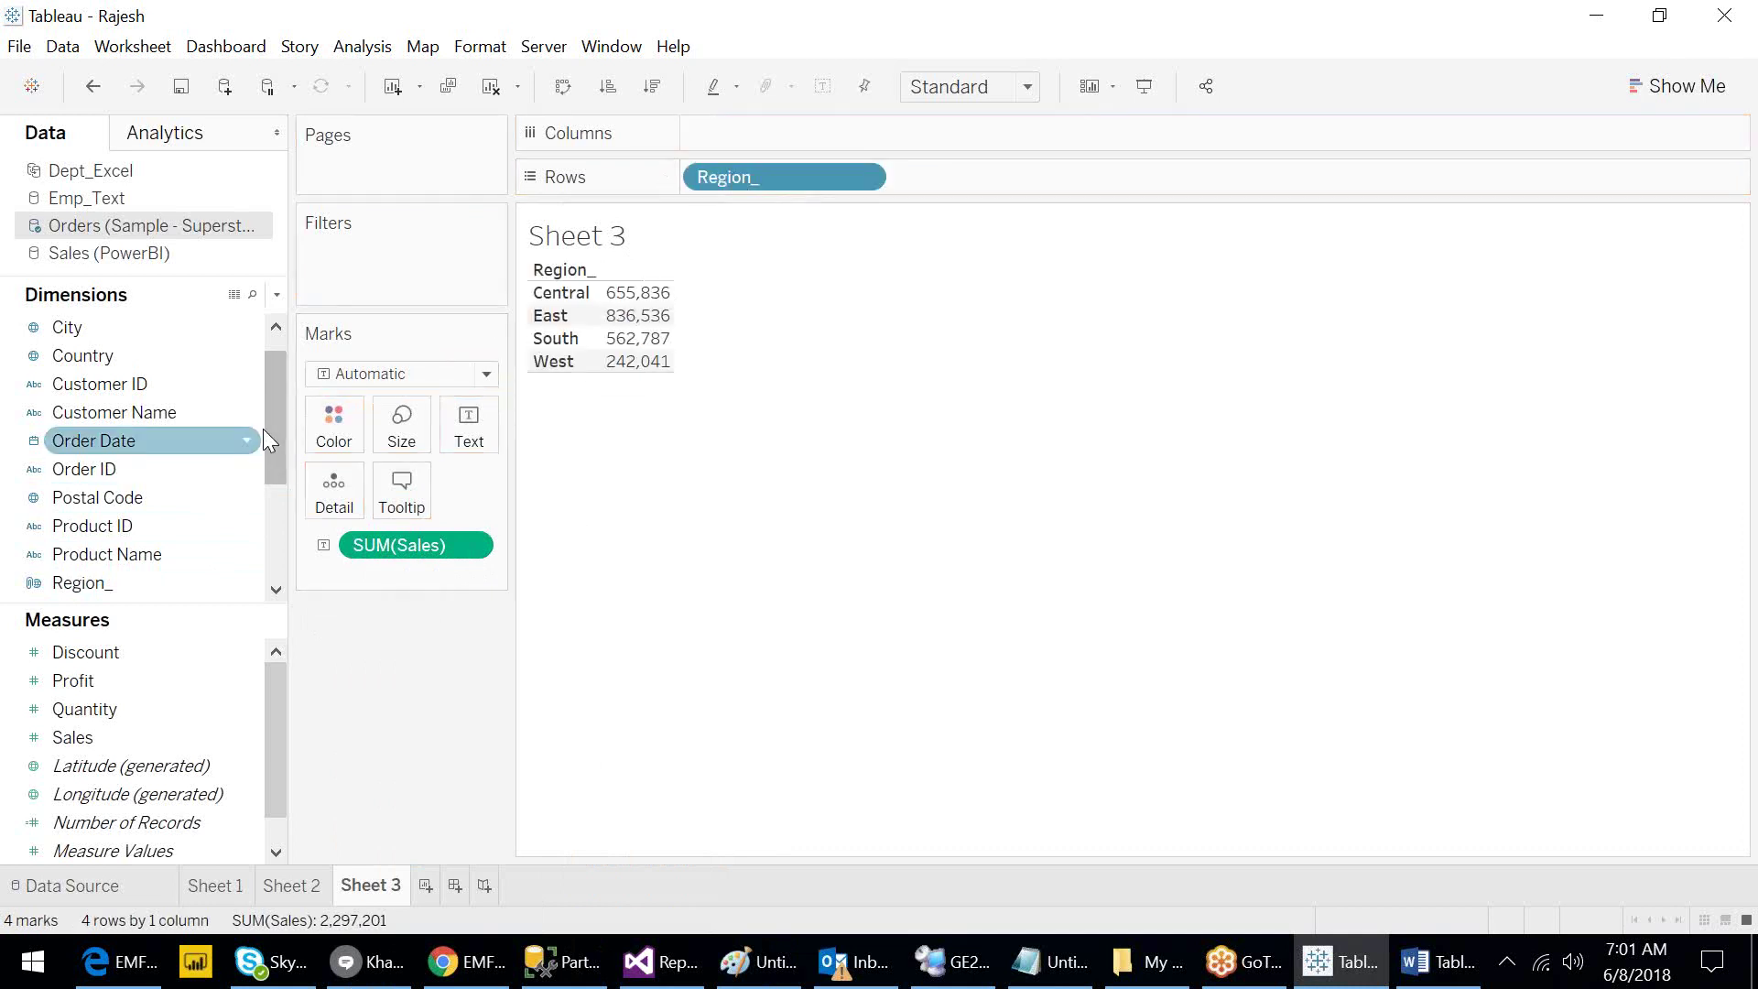
{"action": "left_click_drag", "start_coordinate": [276, 438], "coordinate": [282, 474]}
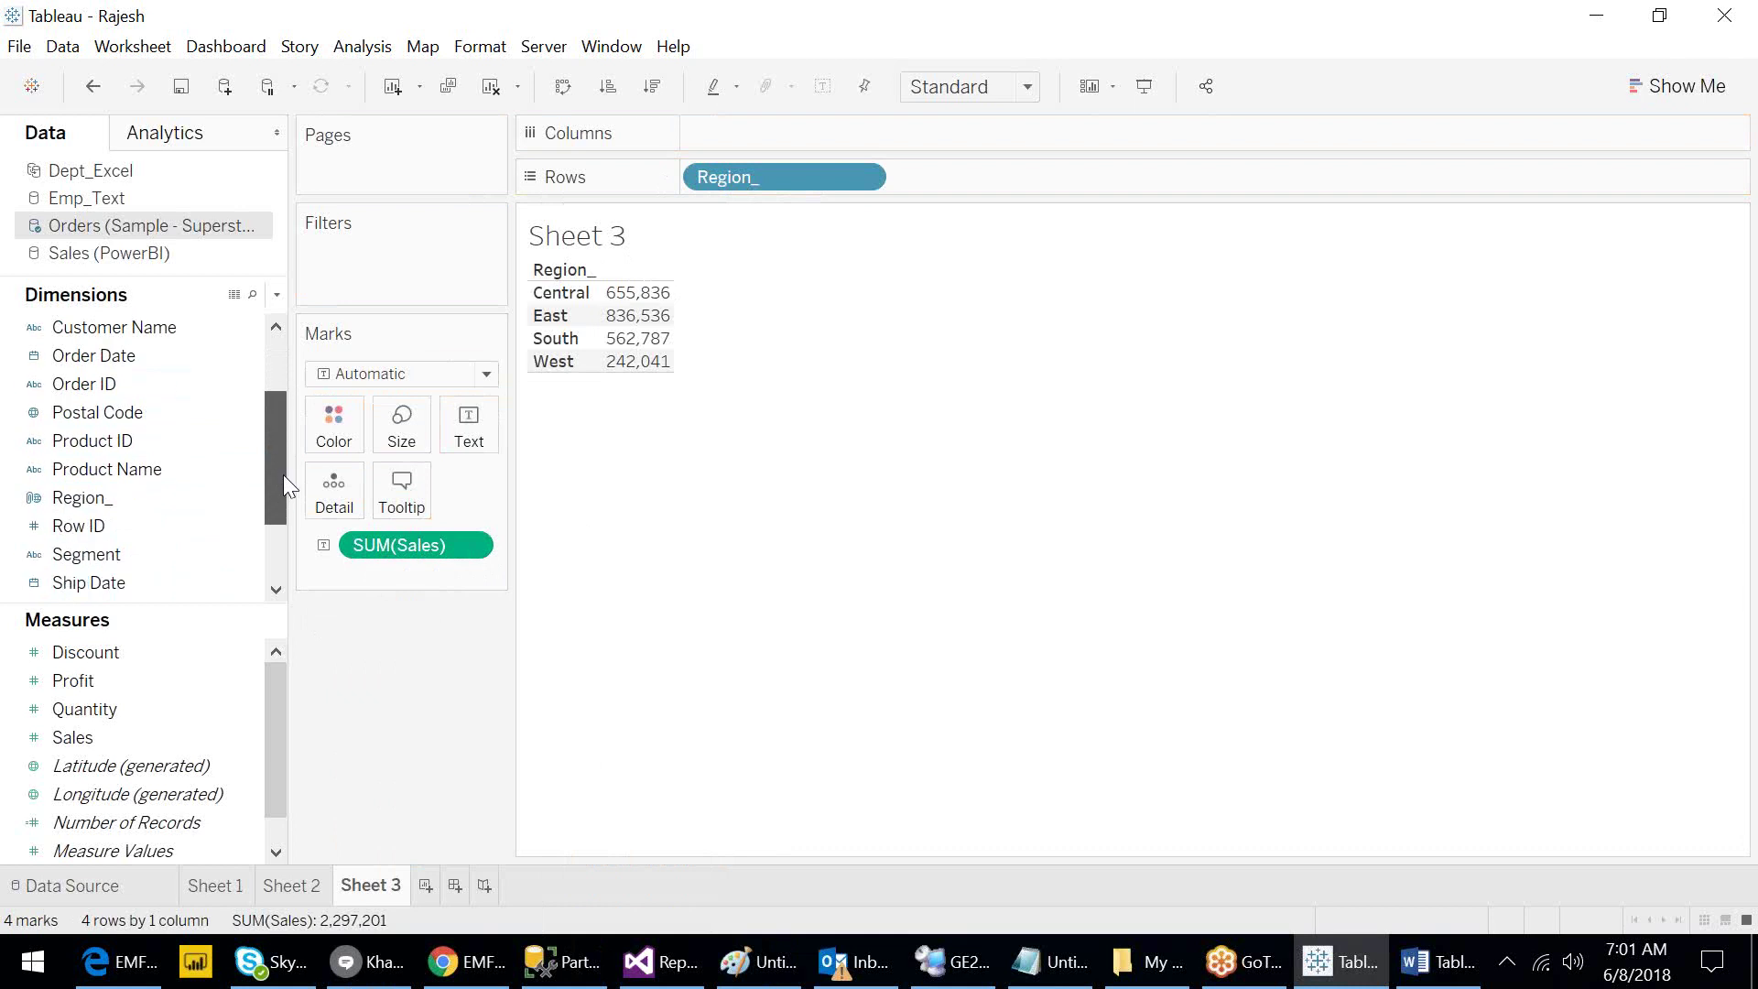
{"action": "mouse_move", "coordinate": [178, 553]}
{"action": "left_mouse_down"}
{"action": "mouse_move", "coordinate": [1029, 155]}
{"action": "mouse_move", "coordinate": [1065, 174]}
{"action": "left_mouse_up"}
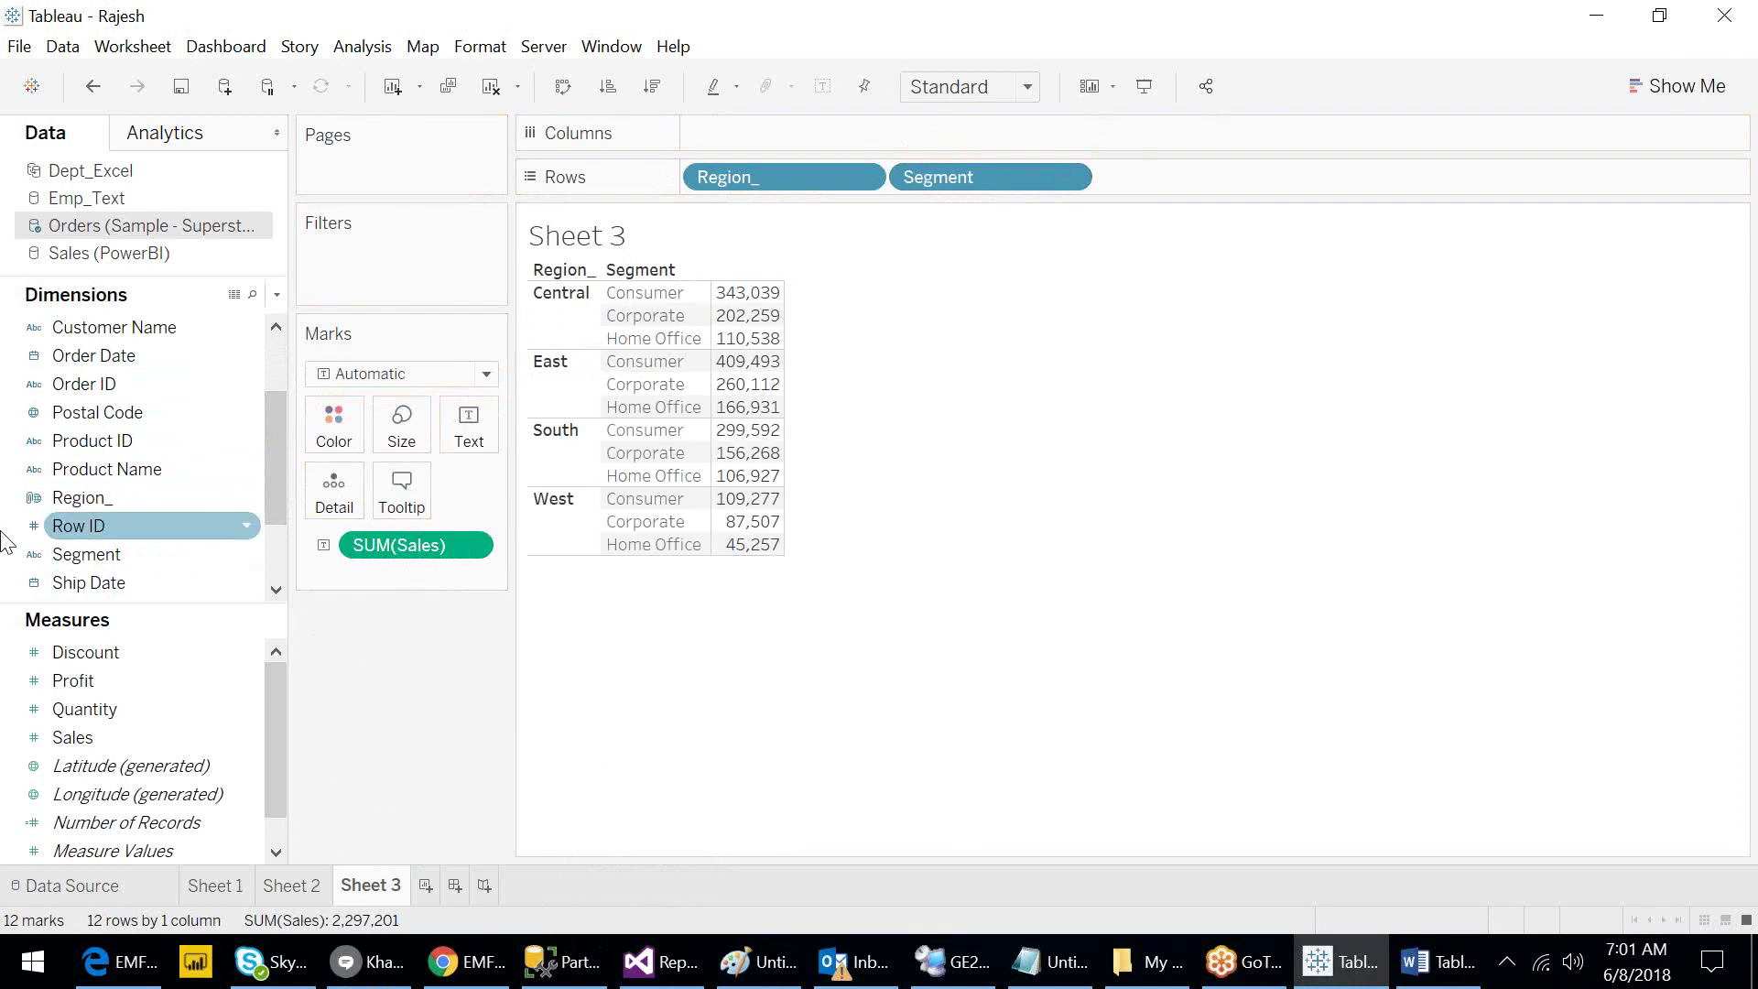
{"action": "left_click_drag", "start_coordinate": [86, 360], "coordinate": [883, 147]}
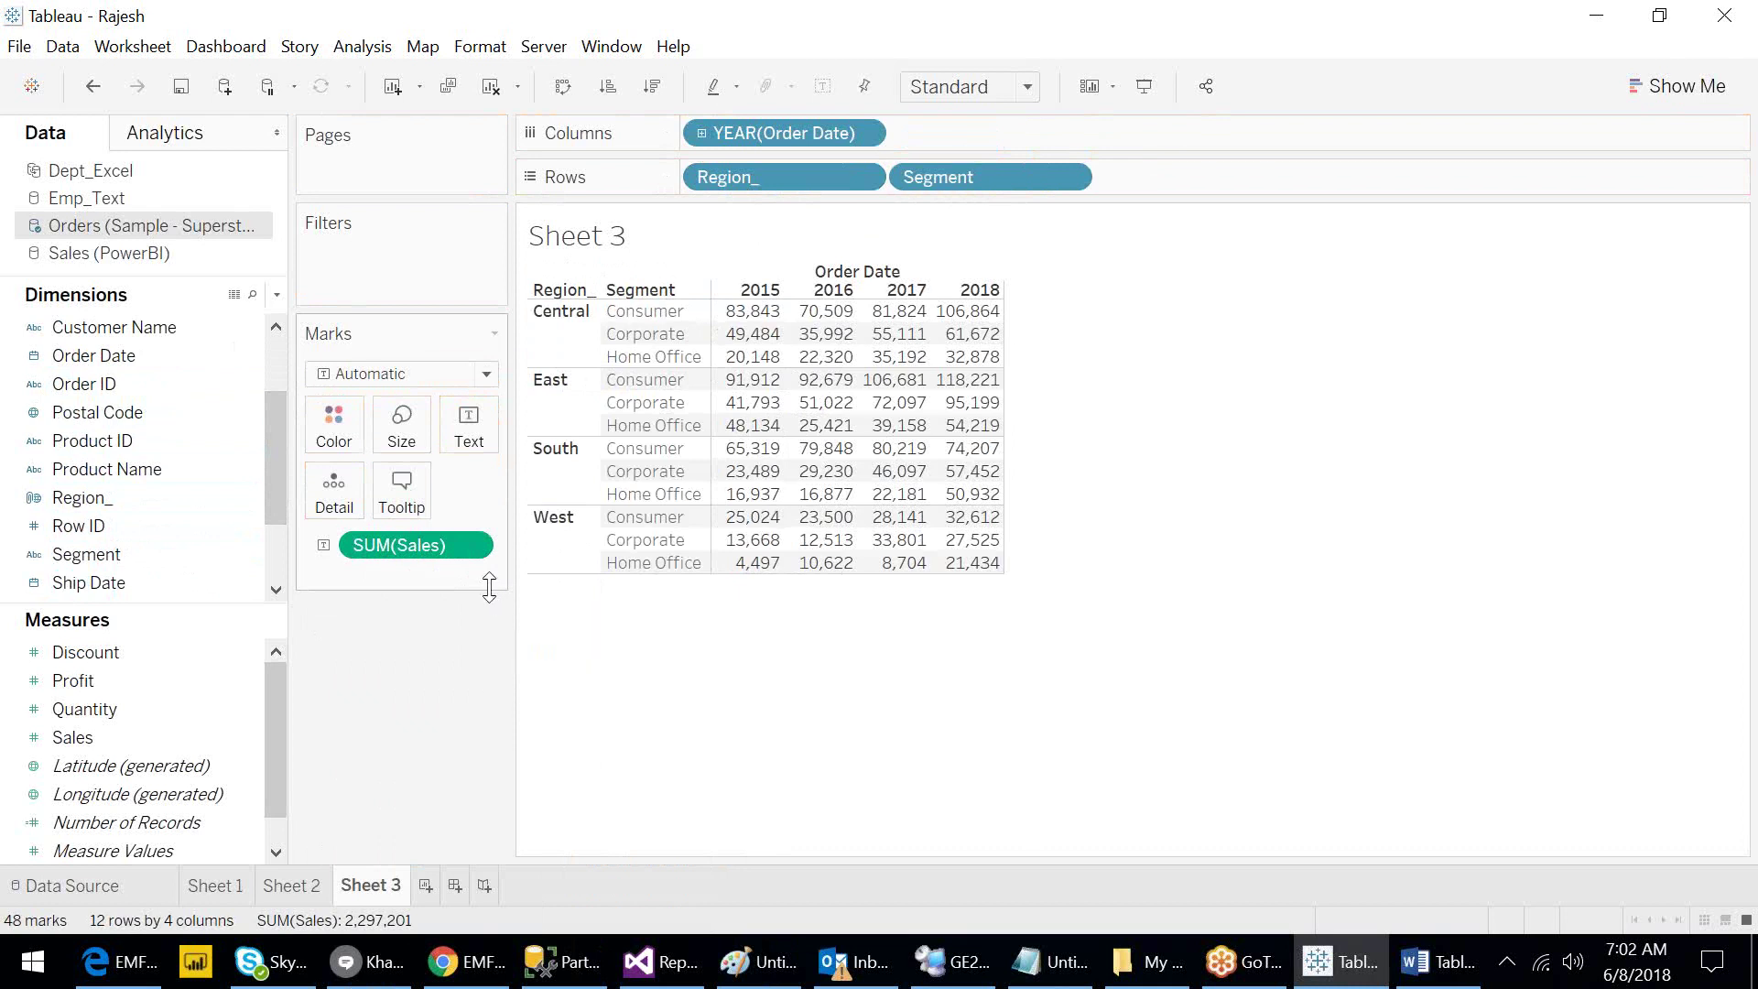
{"action": "left_click", "coordinate": [500, 79]}
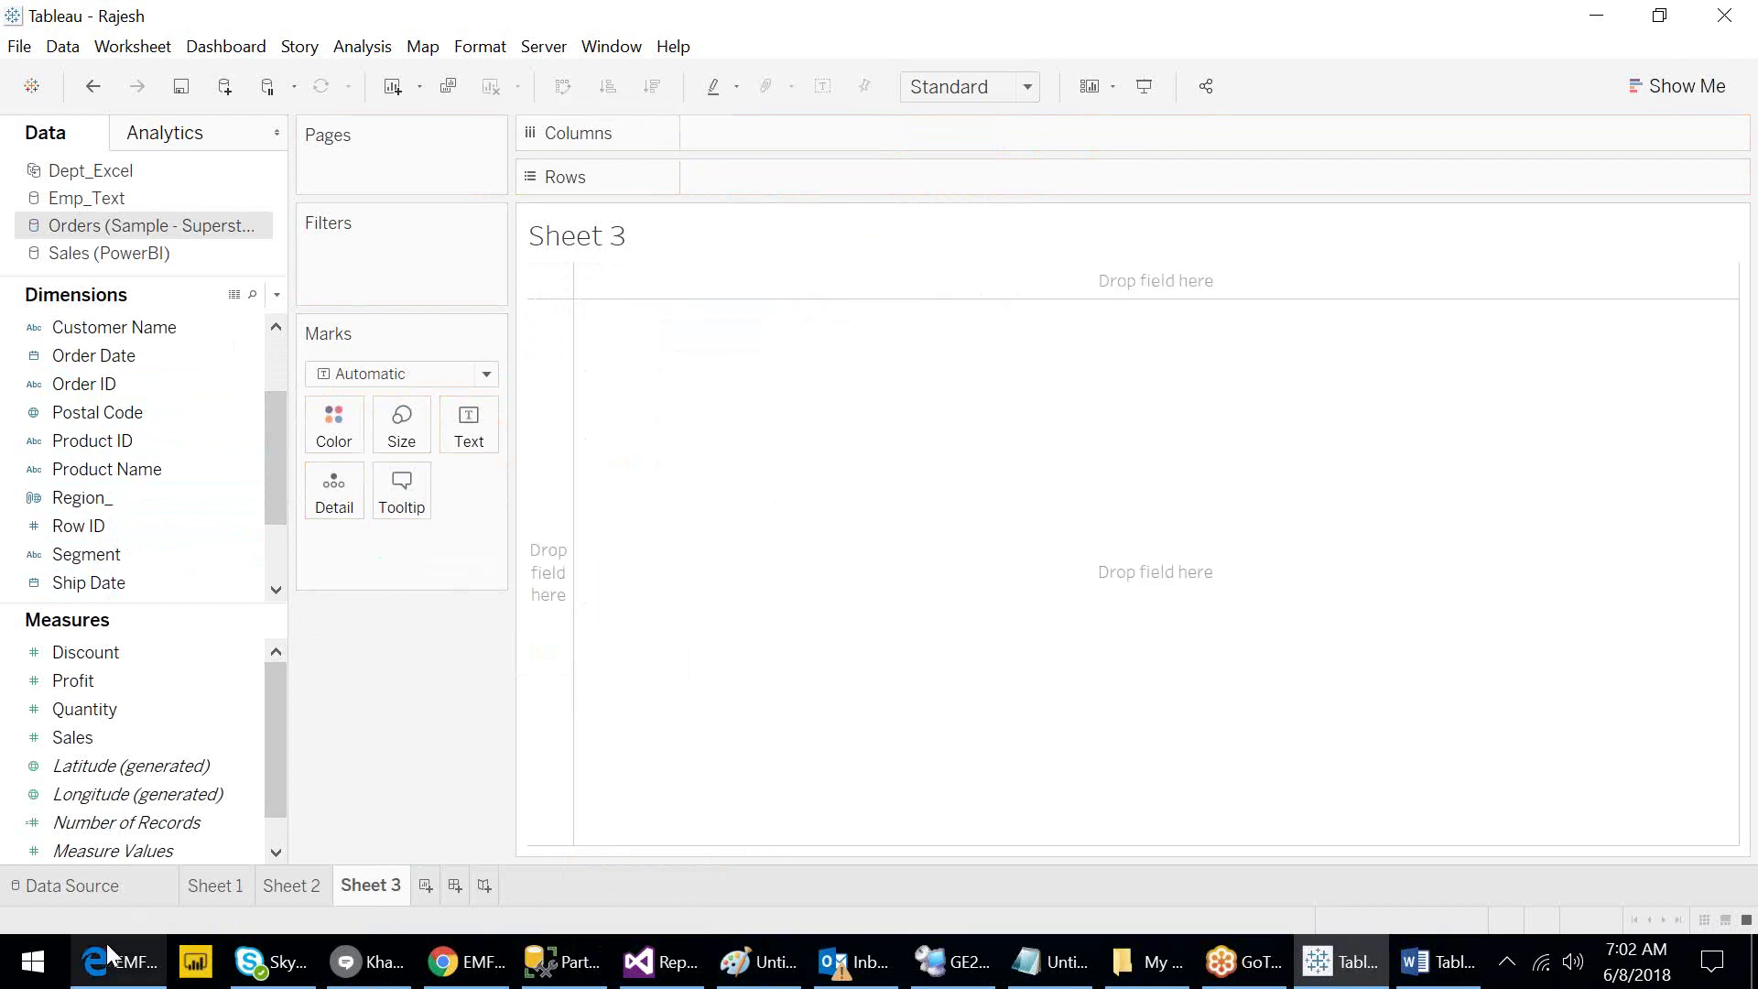
Return to the Orders data source, describe the Quantity field to read its value range, and close the description.
{"action": "left_click", "coordinate": [86, 892]}
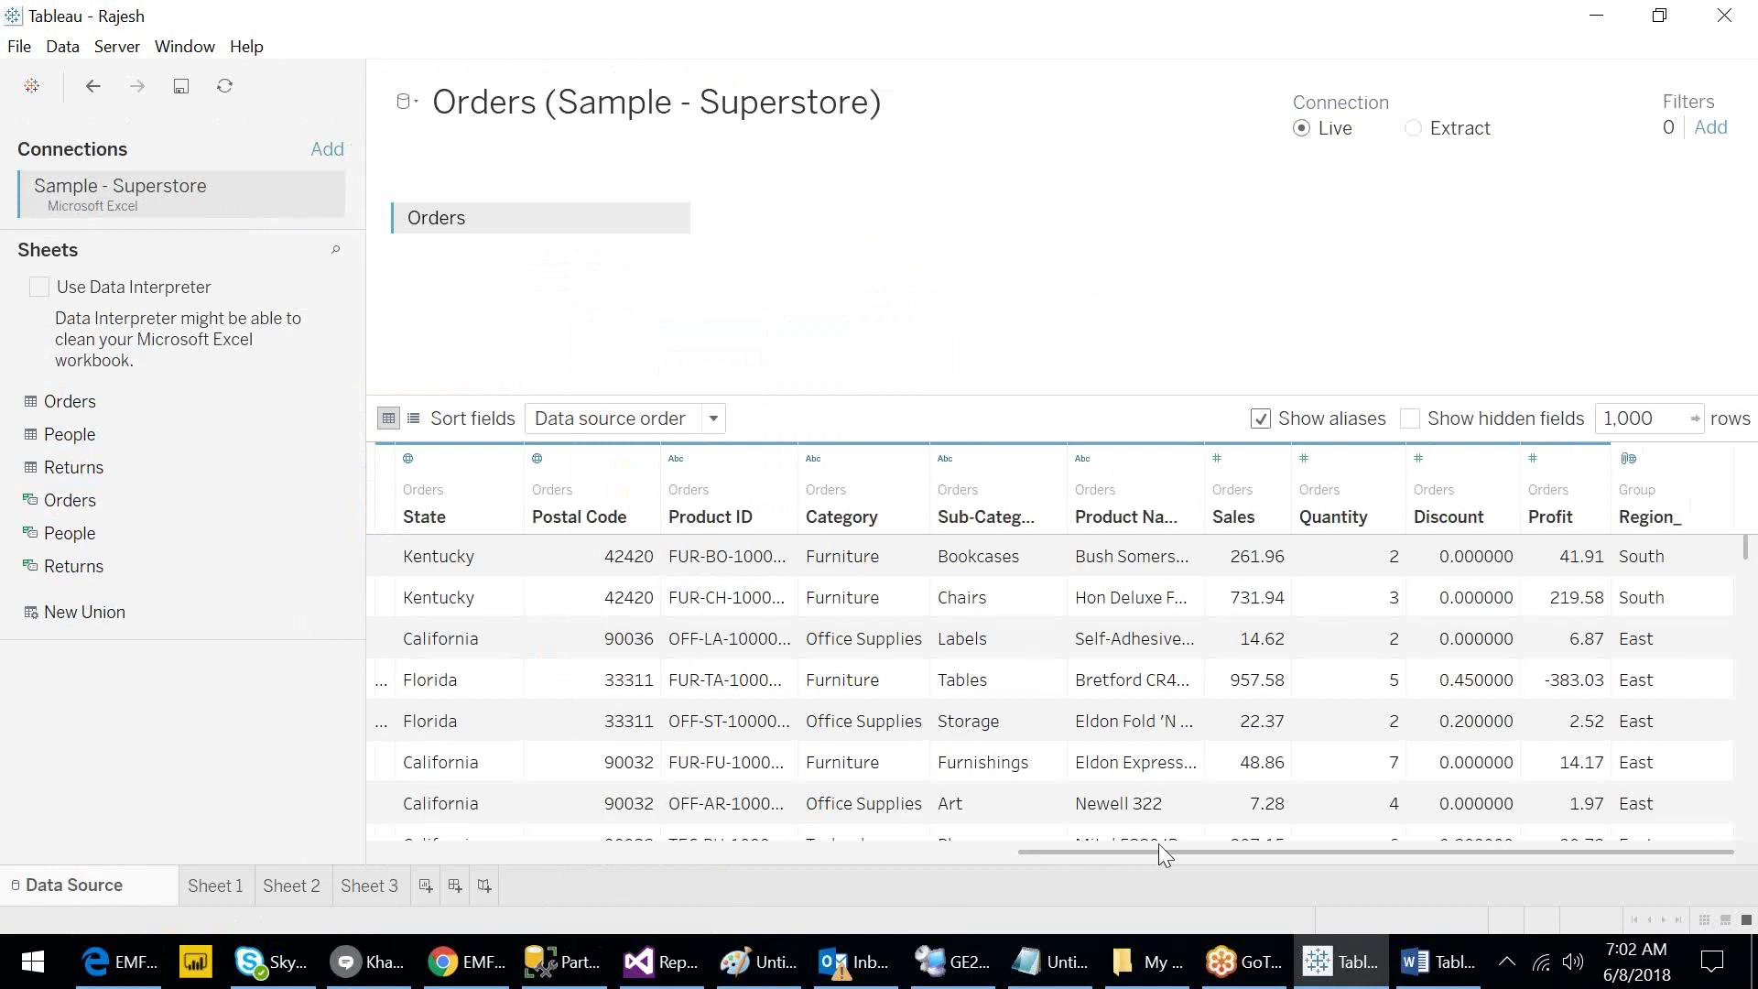
{"action": "left_click", "coordinate": [1329, 499]}
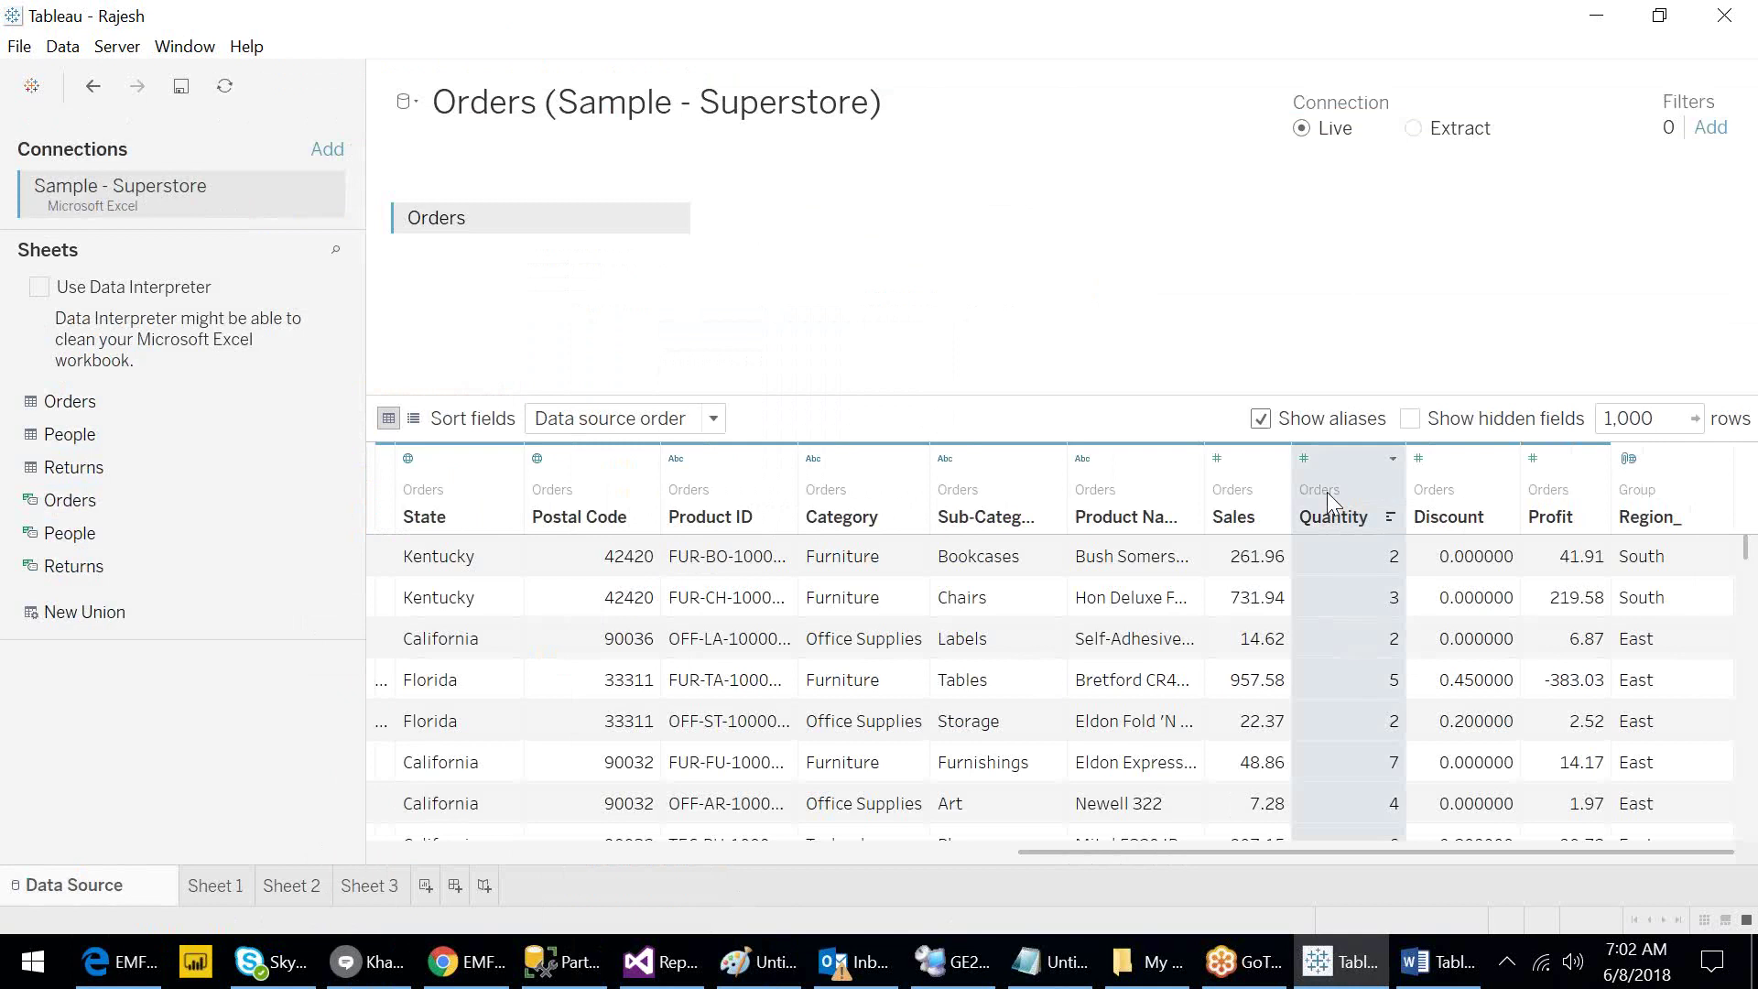
{"action": "right_click", "coordinate": [1327, 495]}
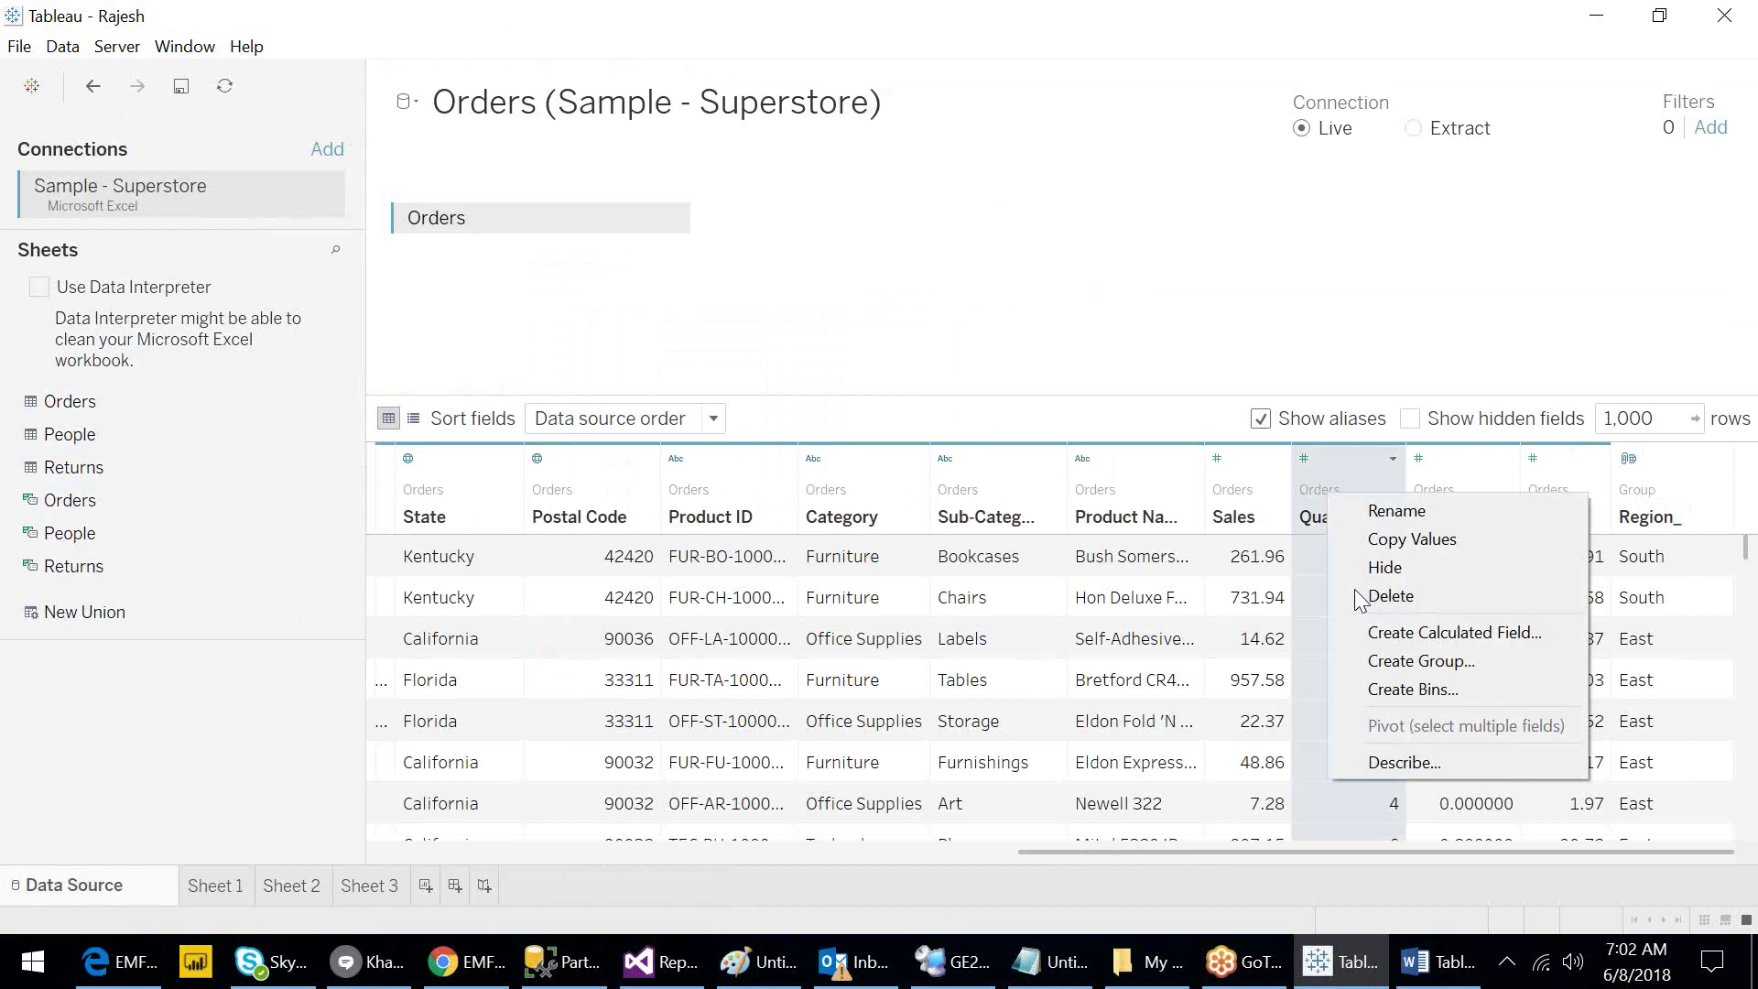
{"action": "left_click", "coordinate": [1400, 762]}
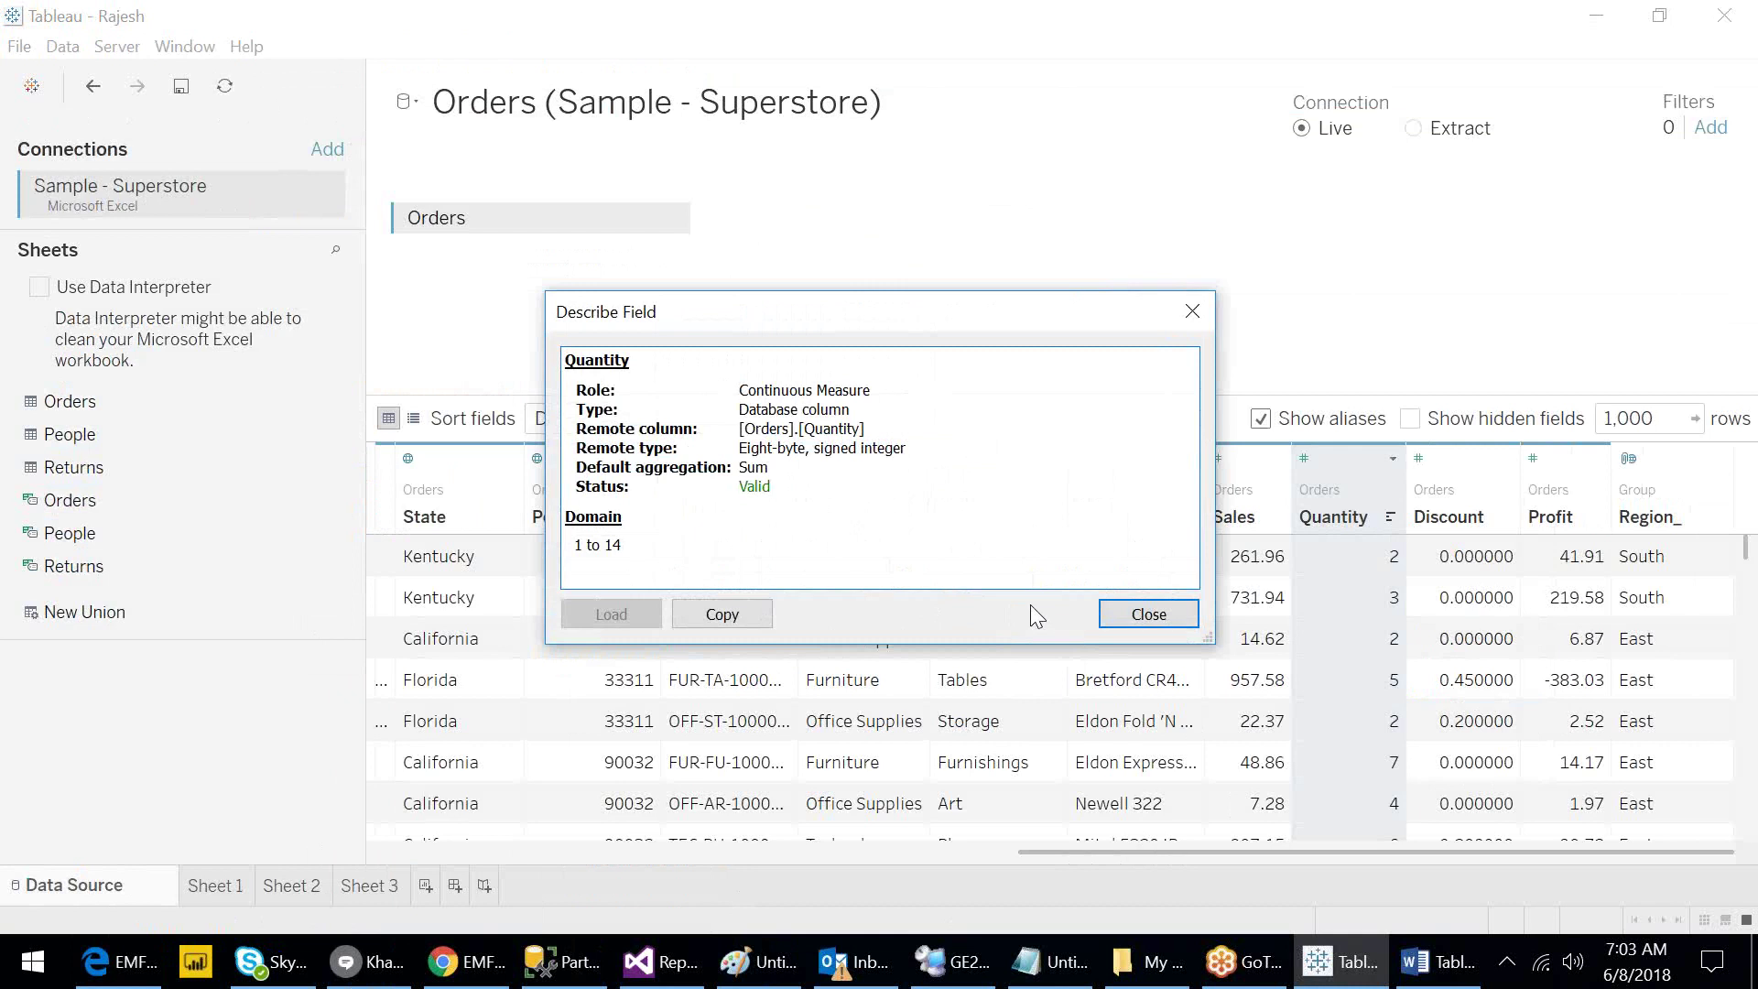
{"action": "left_click", "coordinate": [1125, 616]}
Create bins from the Quantity field, named Qty_Range, with a bin size of 5.
{"action": "right_click", "coordinate": [1332, 486]}
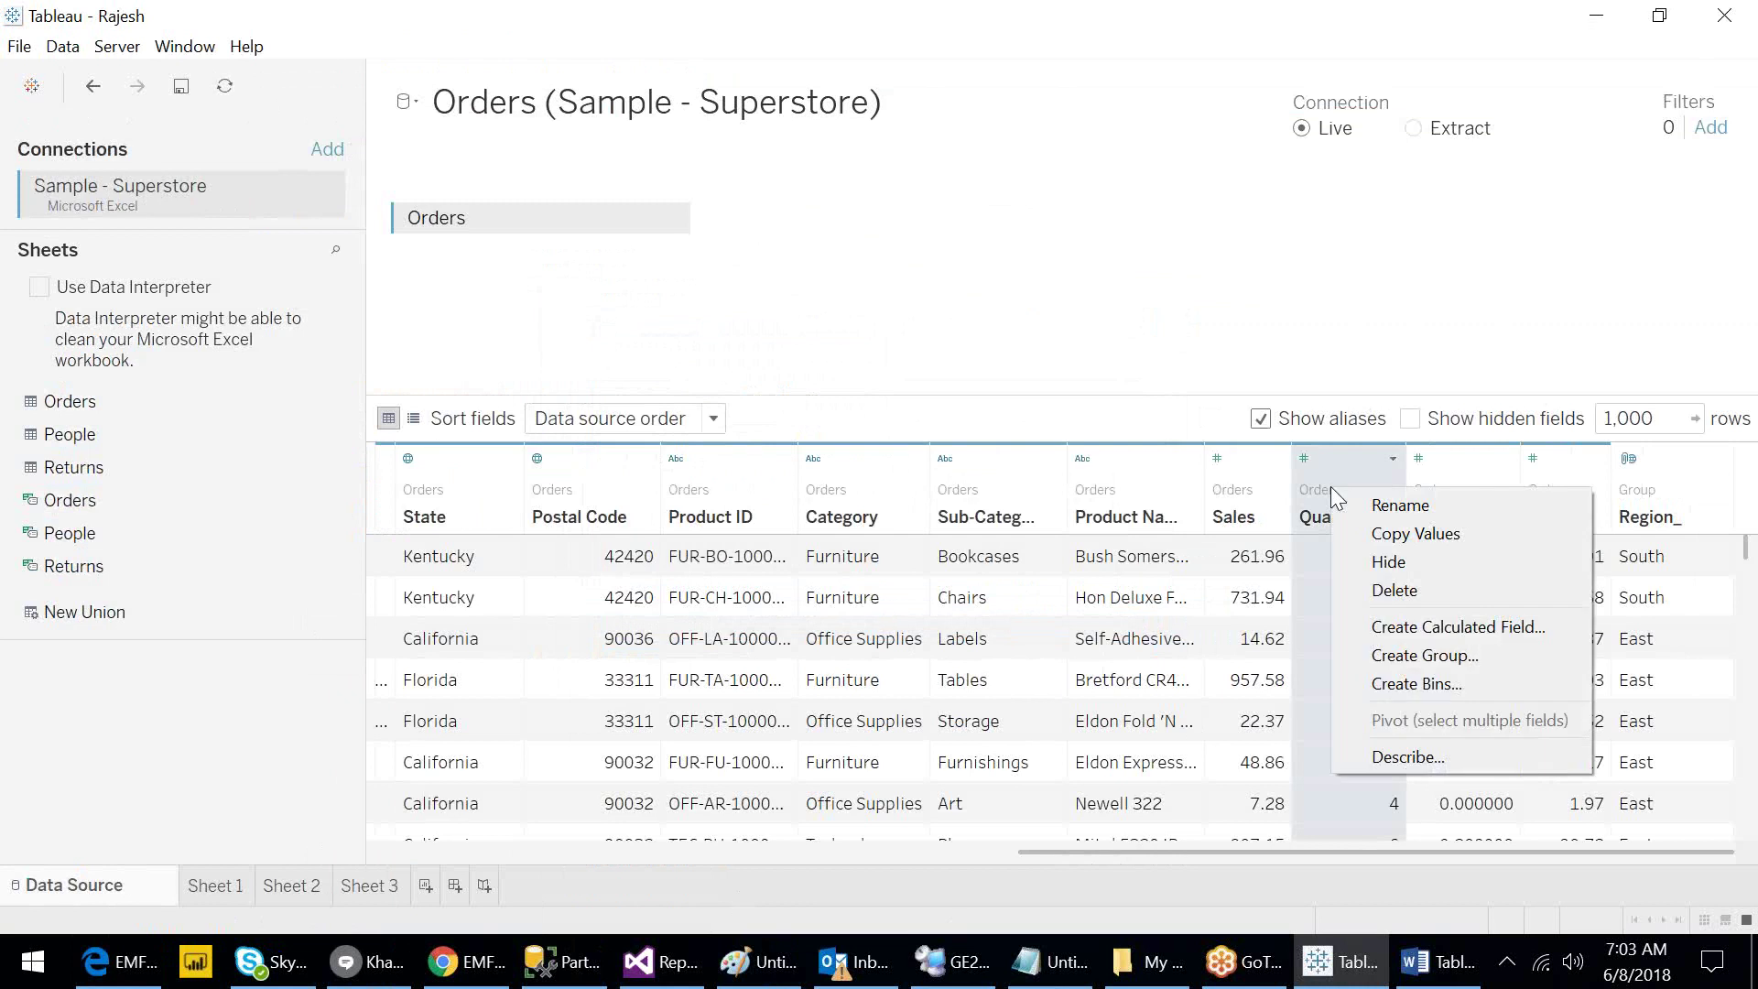
{"action": "left_click", "coordinate": [1419, 682]}
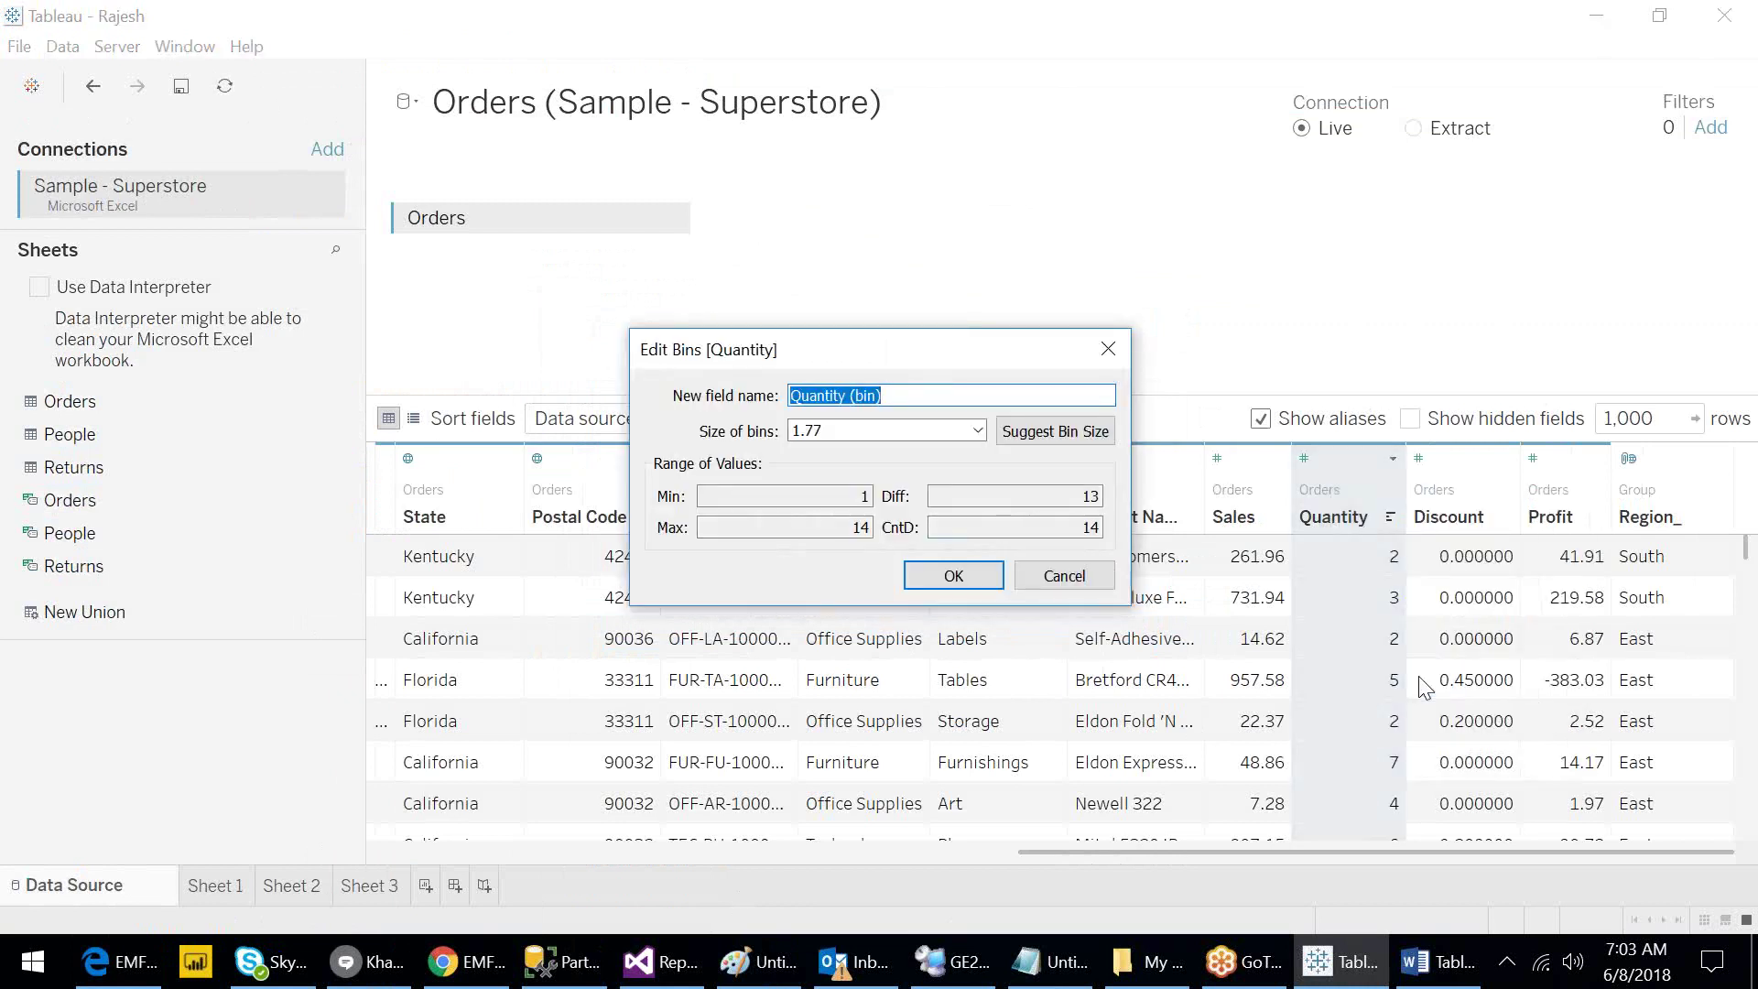
{"action": "type", "text": "Qt"}
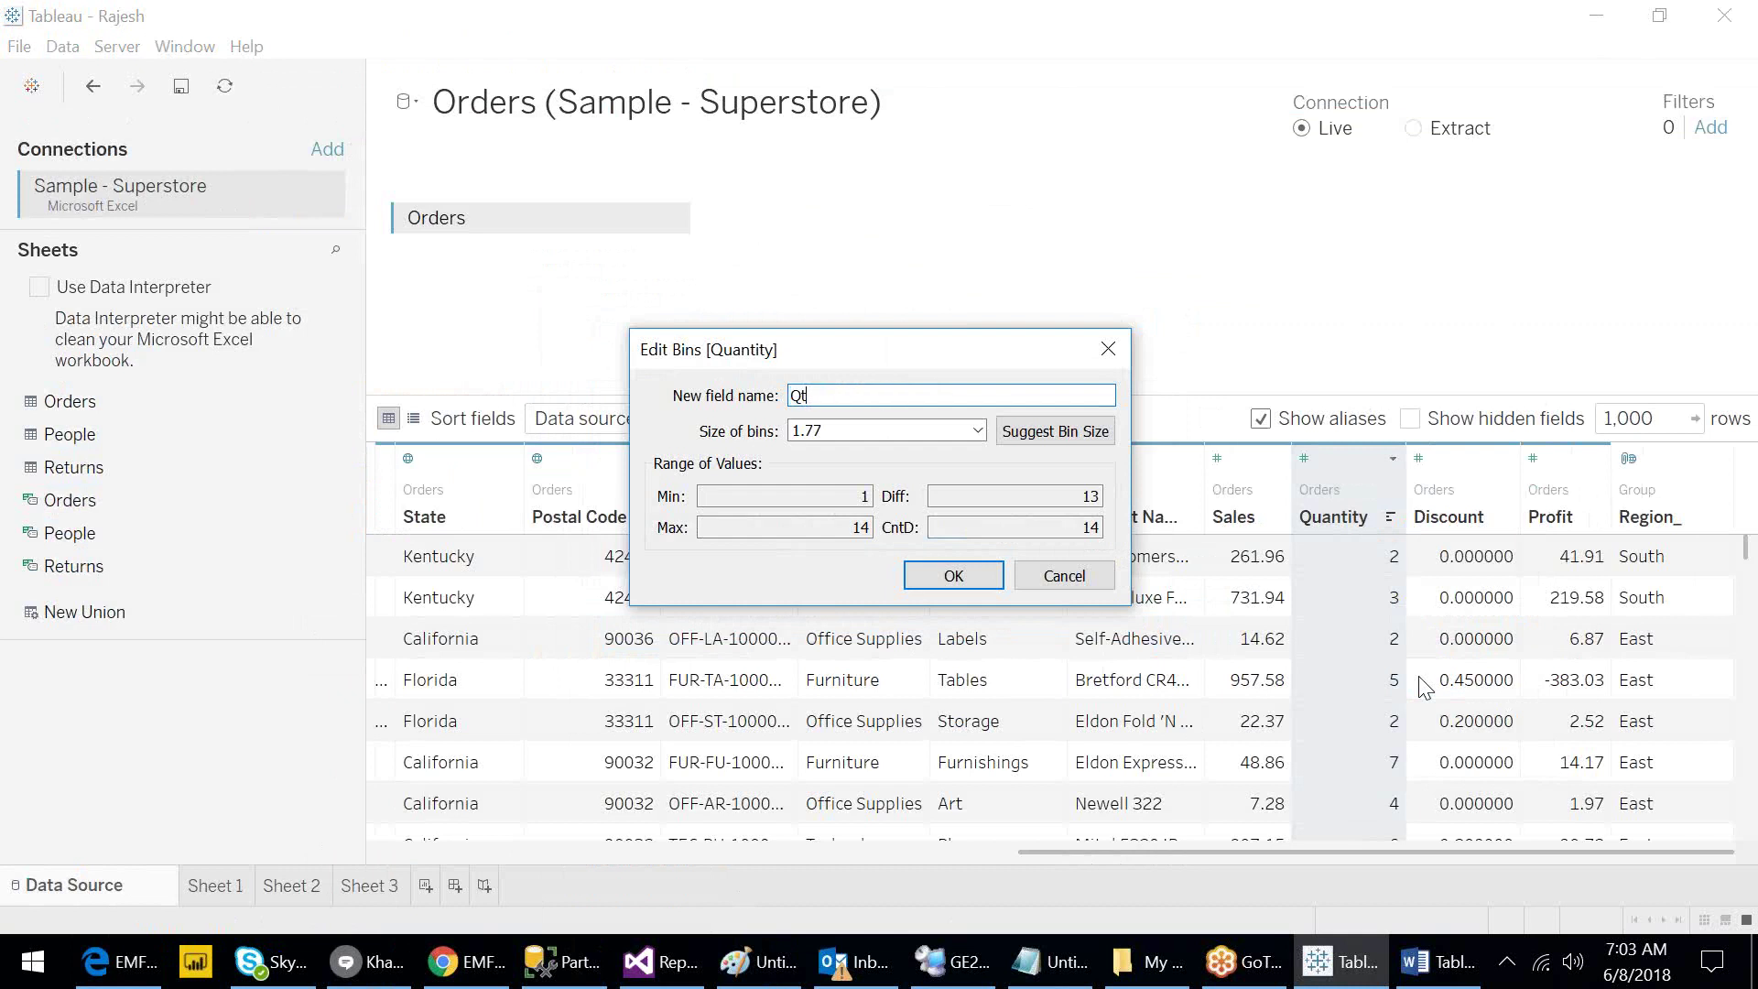
{"action": "type", "text": "y_Range"}
{"action": "left_click", "coordinate": [873, 434]}
{"action": "double_click", "coordinate": [873, 434]}
{"action": "left_click", "coordinate": [873, 434]}
{"action": "triple_click", "coordinate": [873, 434]}
{"action": "type", "text": "5"}
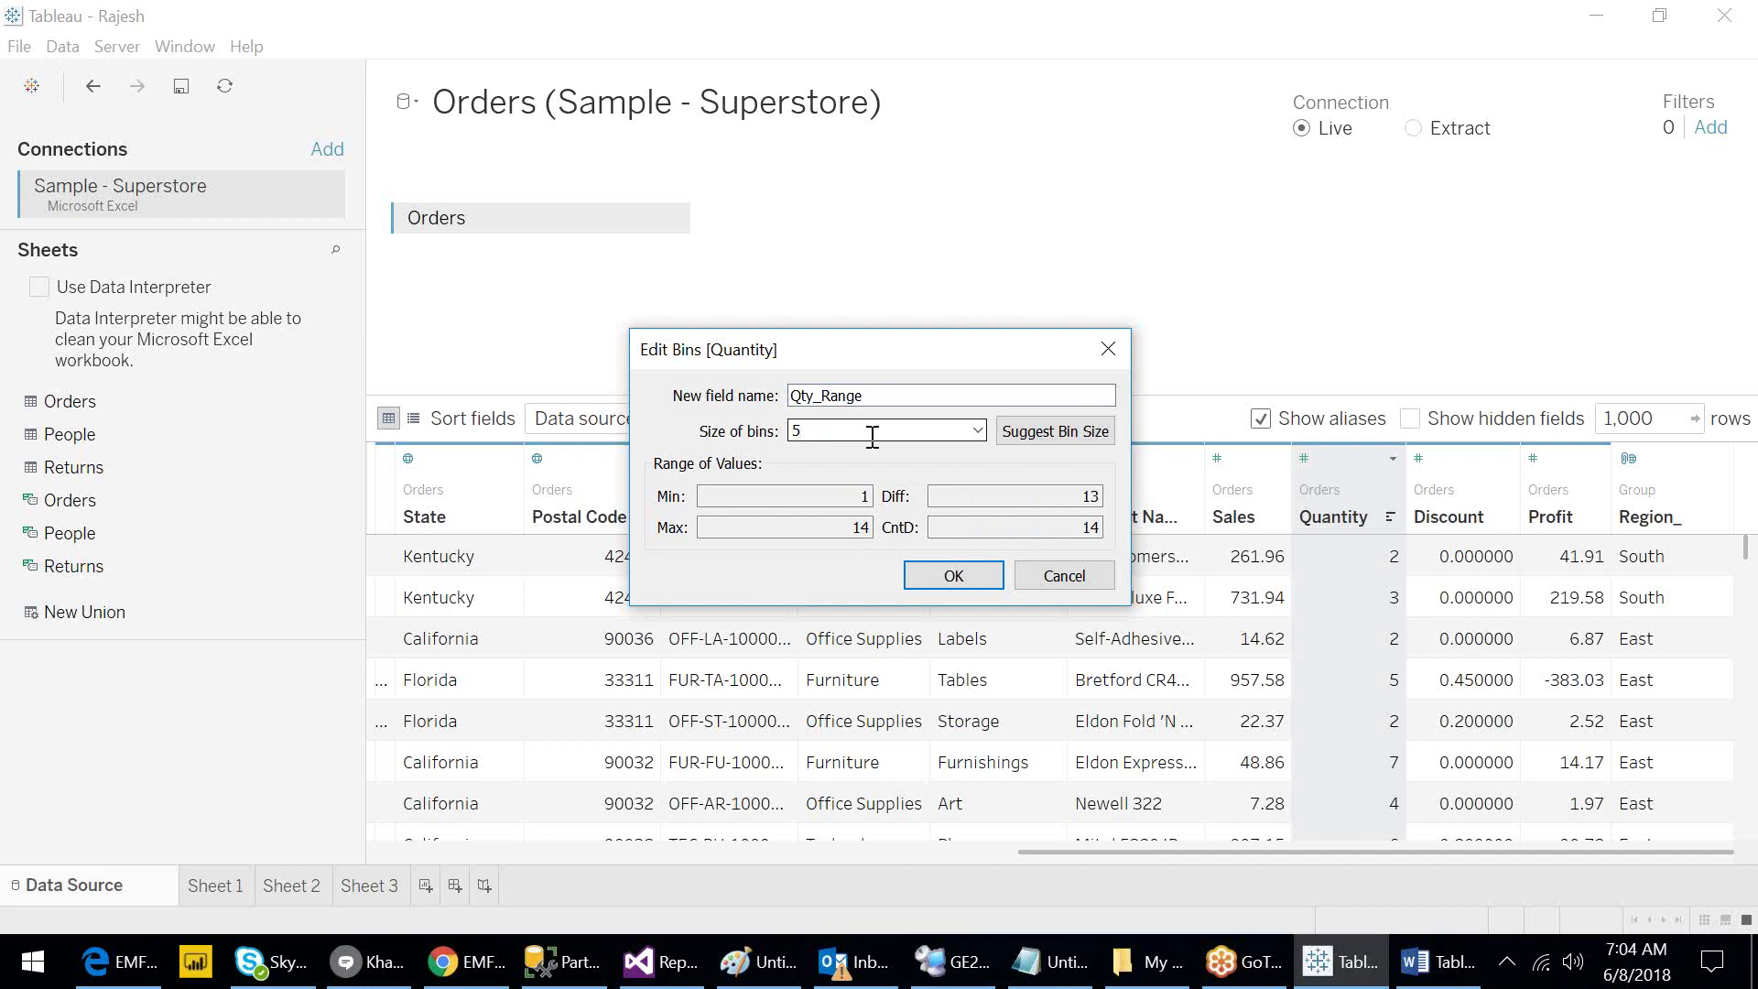
{"action": "left_click", "coordinate": [934, 584]}
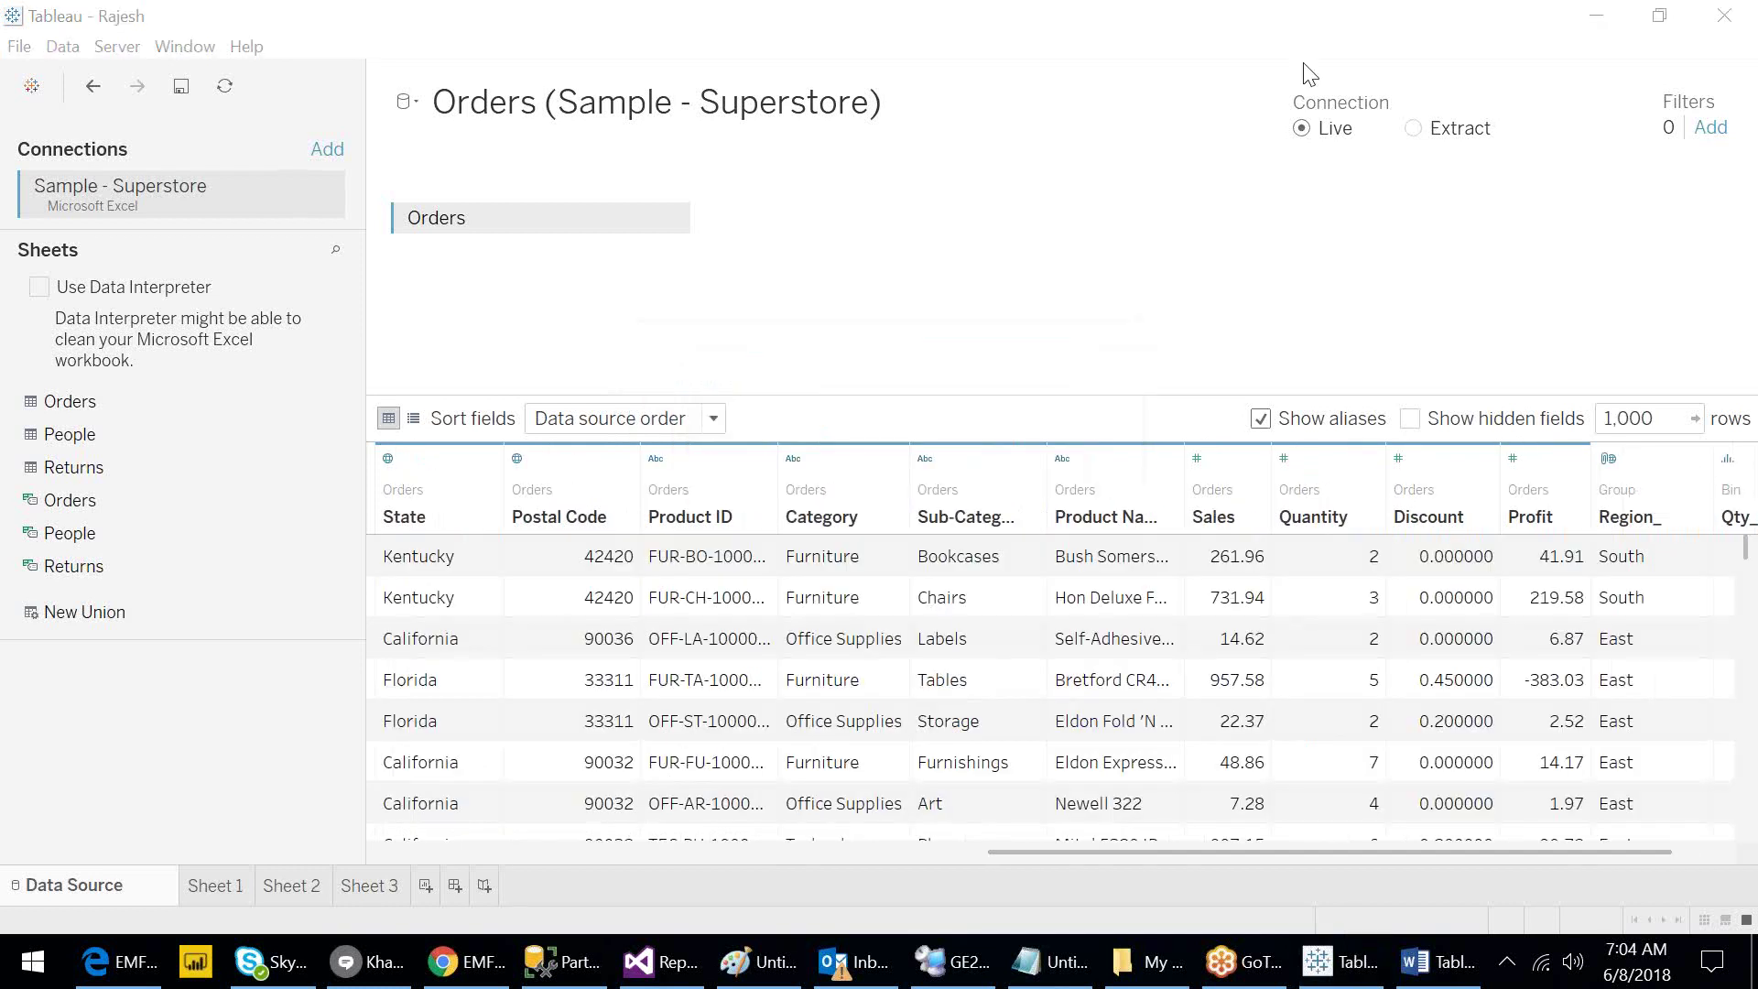
Examine the Qty_Range column in the Orders data grid and bring up a blank Notepad window above the grid.
{"action": "left_click", "coordinate": [1422, 851]}
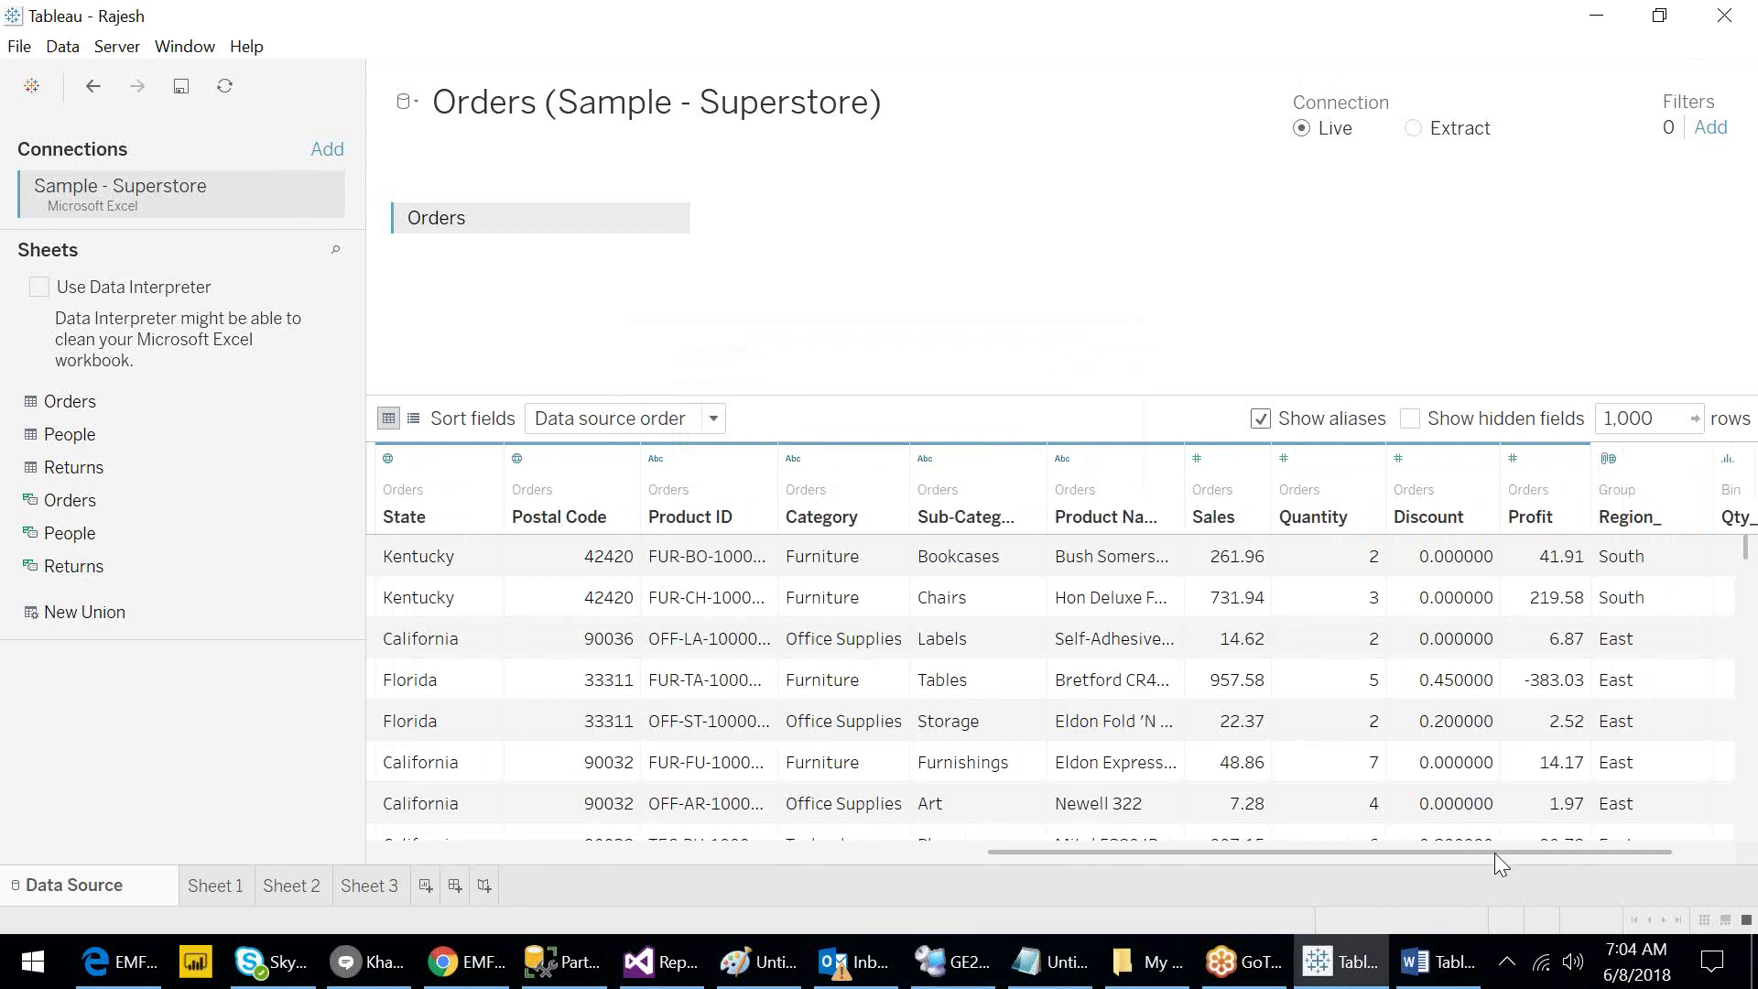
{"action": "left_click_drag", "start_coordinate": [1495, 854], "coordinate": [1557, 854]}
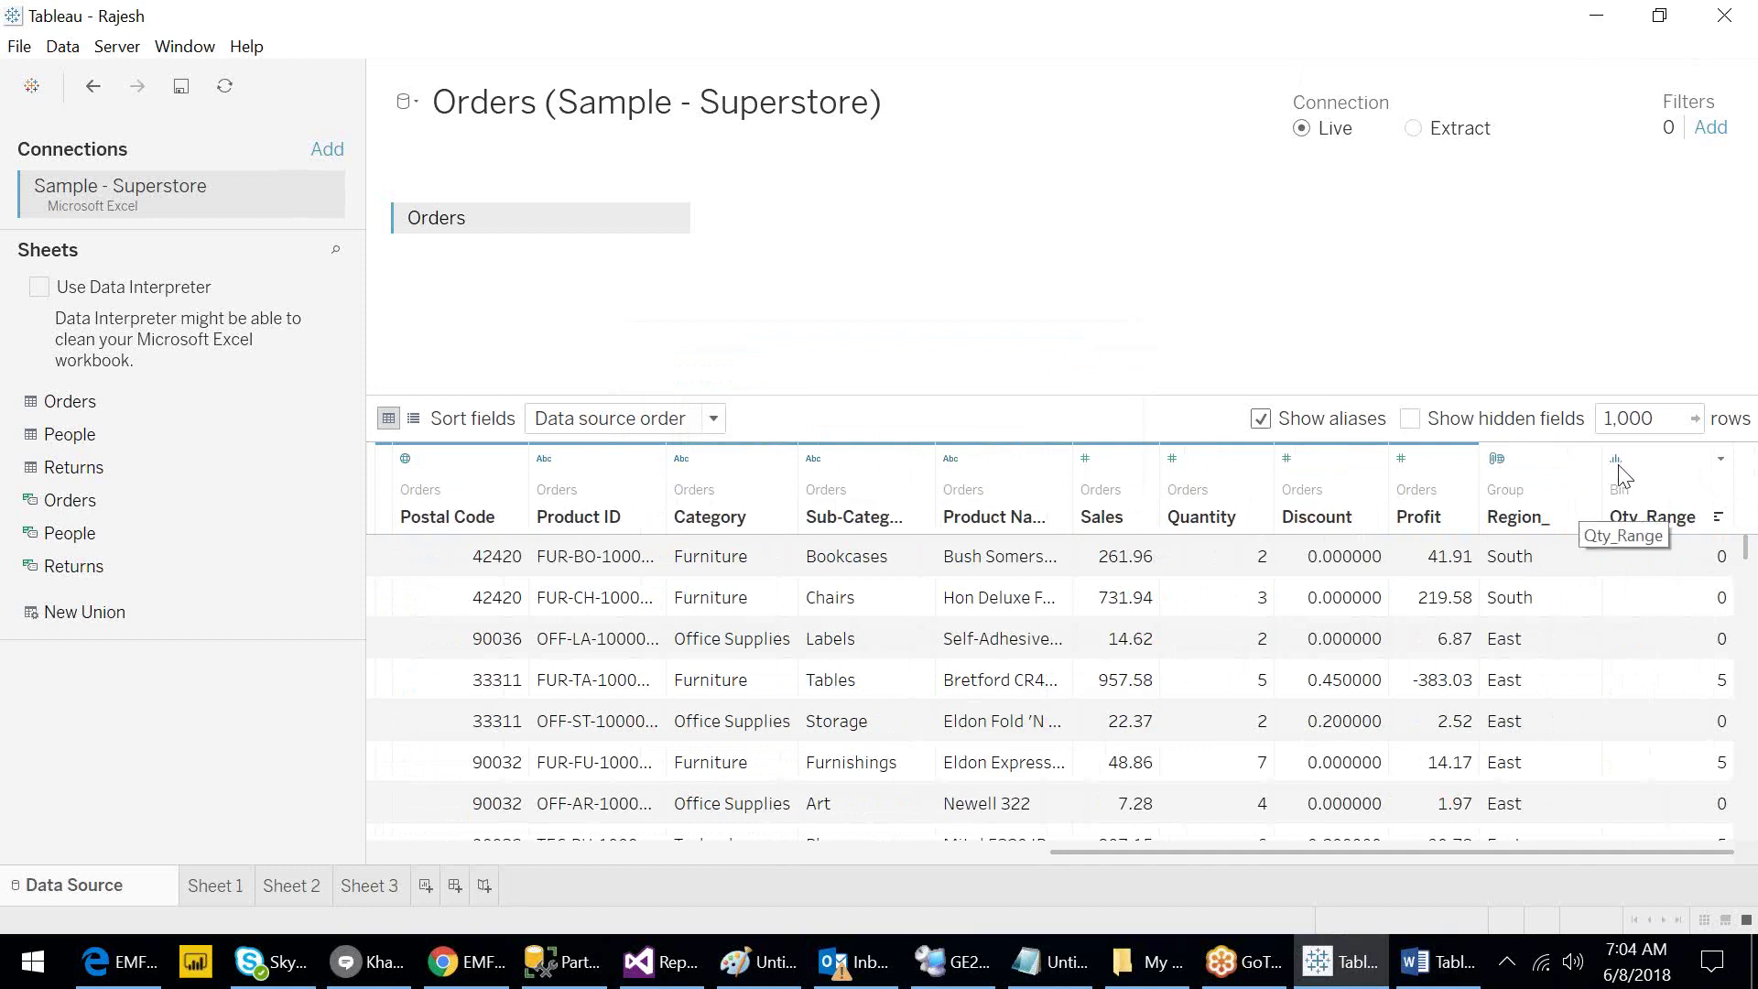
{"action": "left_click", "coordinate": [1062, 973]}
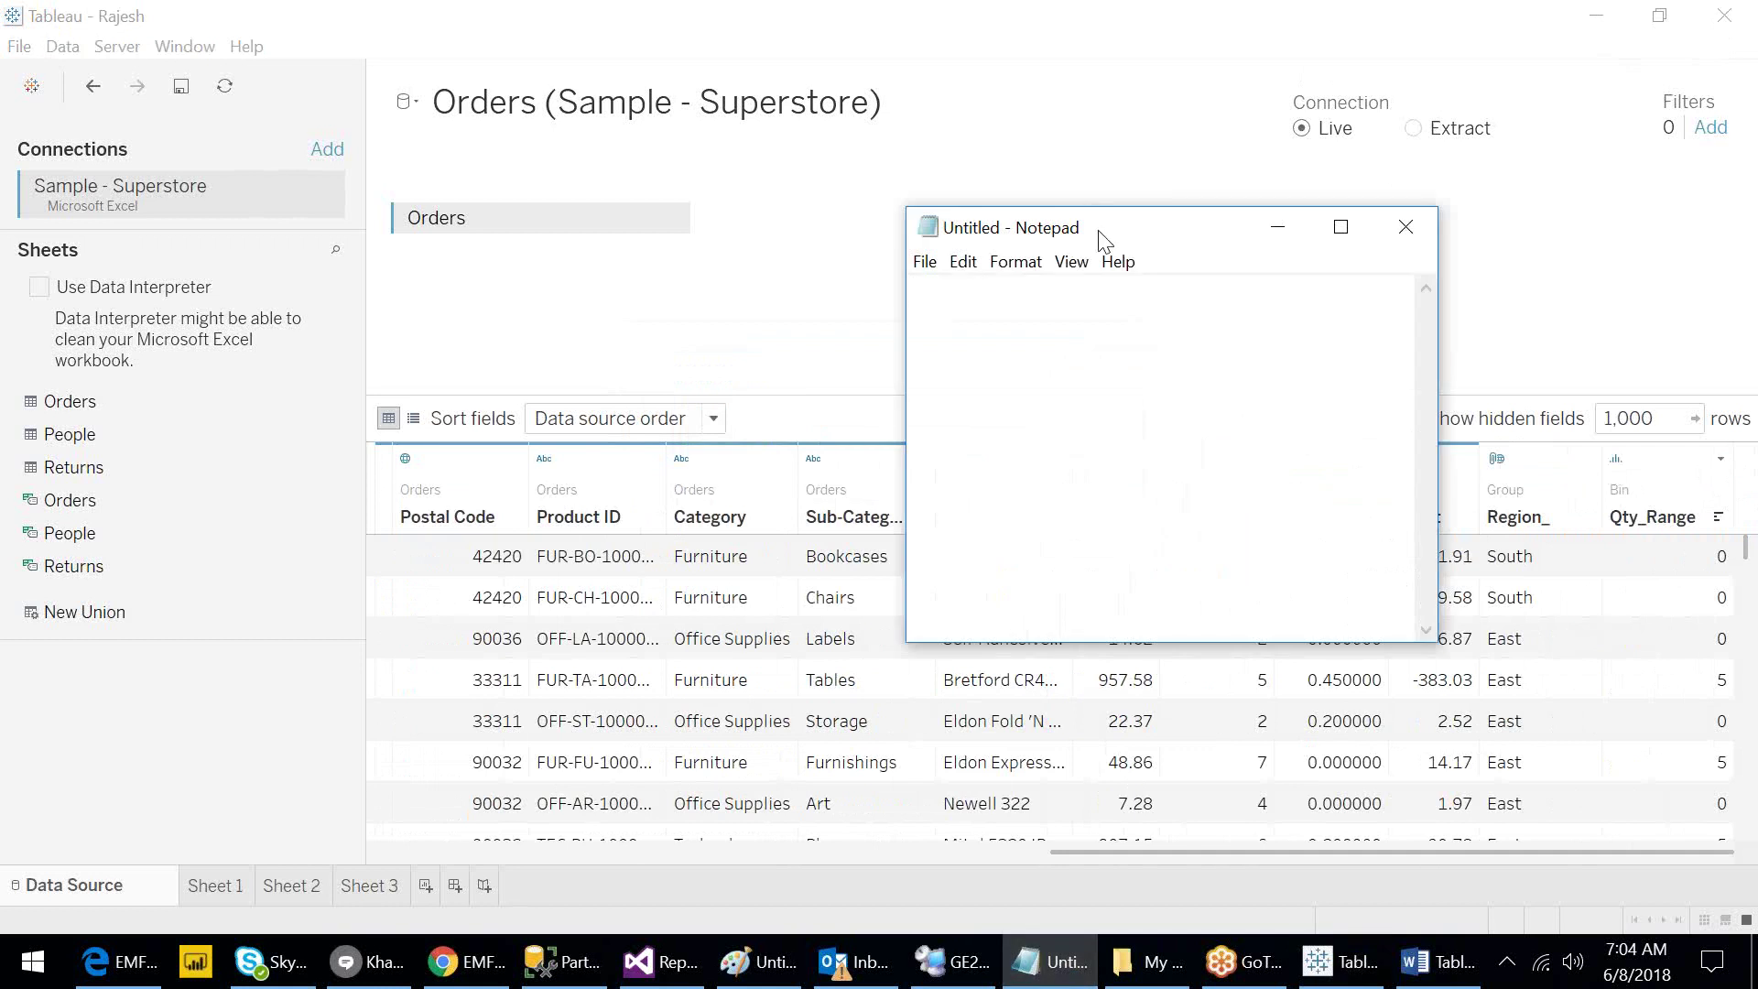
{"action": "left_click_drag", "start_coordinate": [1105, 241], "coordinate": [610, 47]}
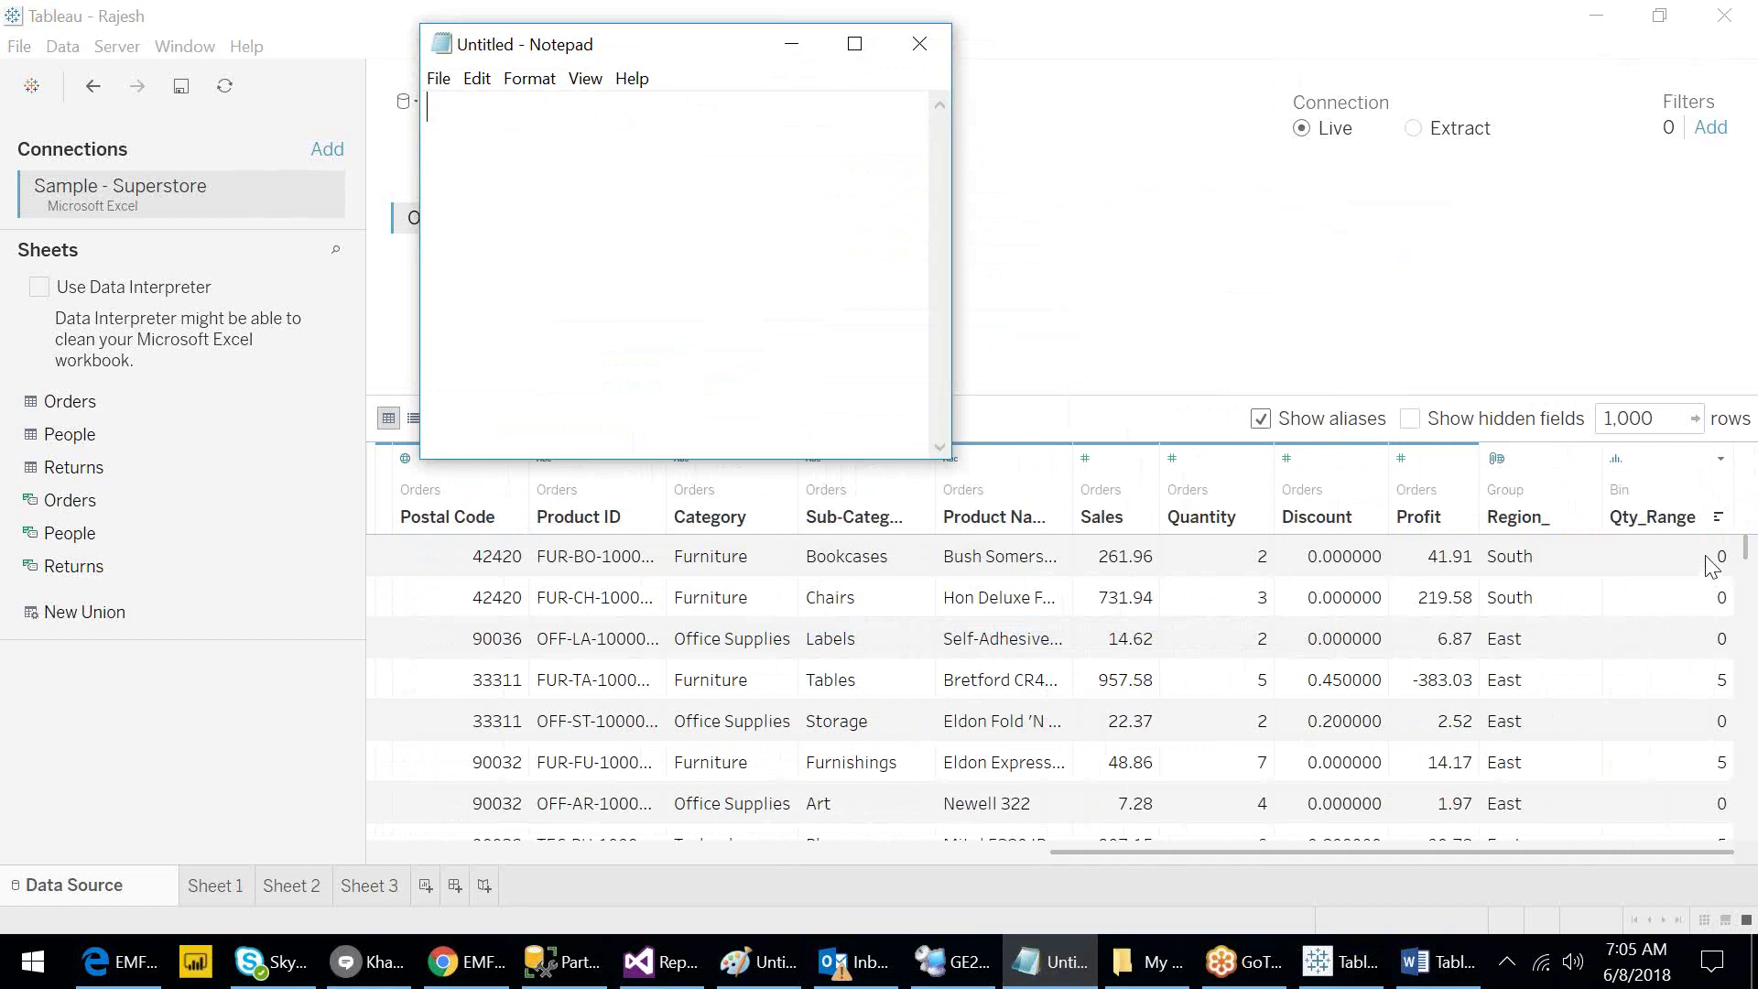
Describe the Qty_Range field with its domain members loaded, close the description, and compare the bin values with Quantity across the rows.
{"action": "left_click", "coordinate": [1639, 527]}
{"action": "right_click", "coordinate": [1639, 527]}
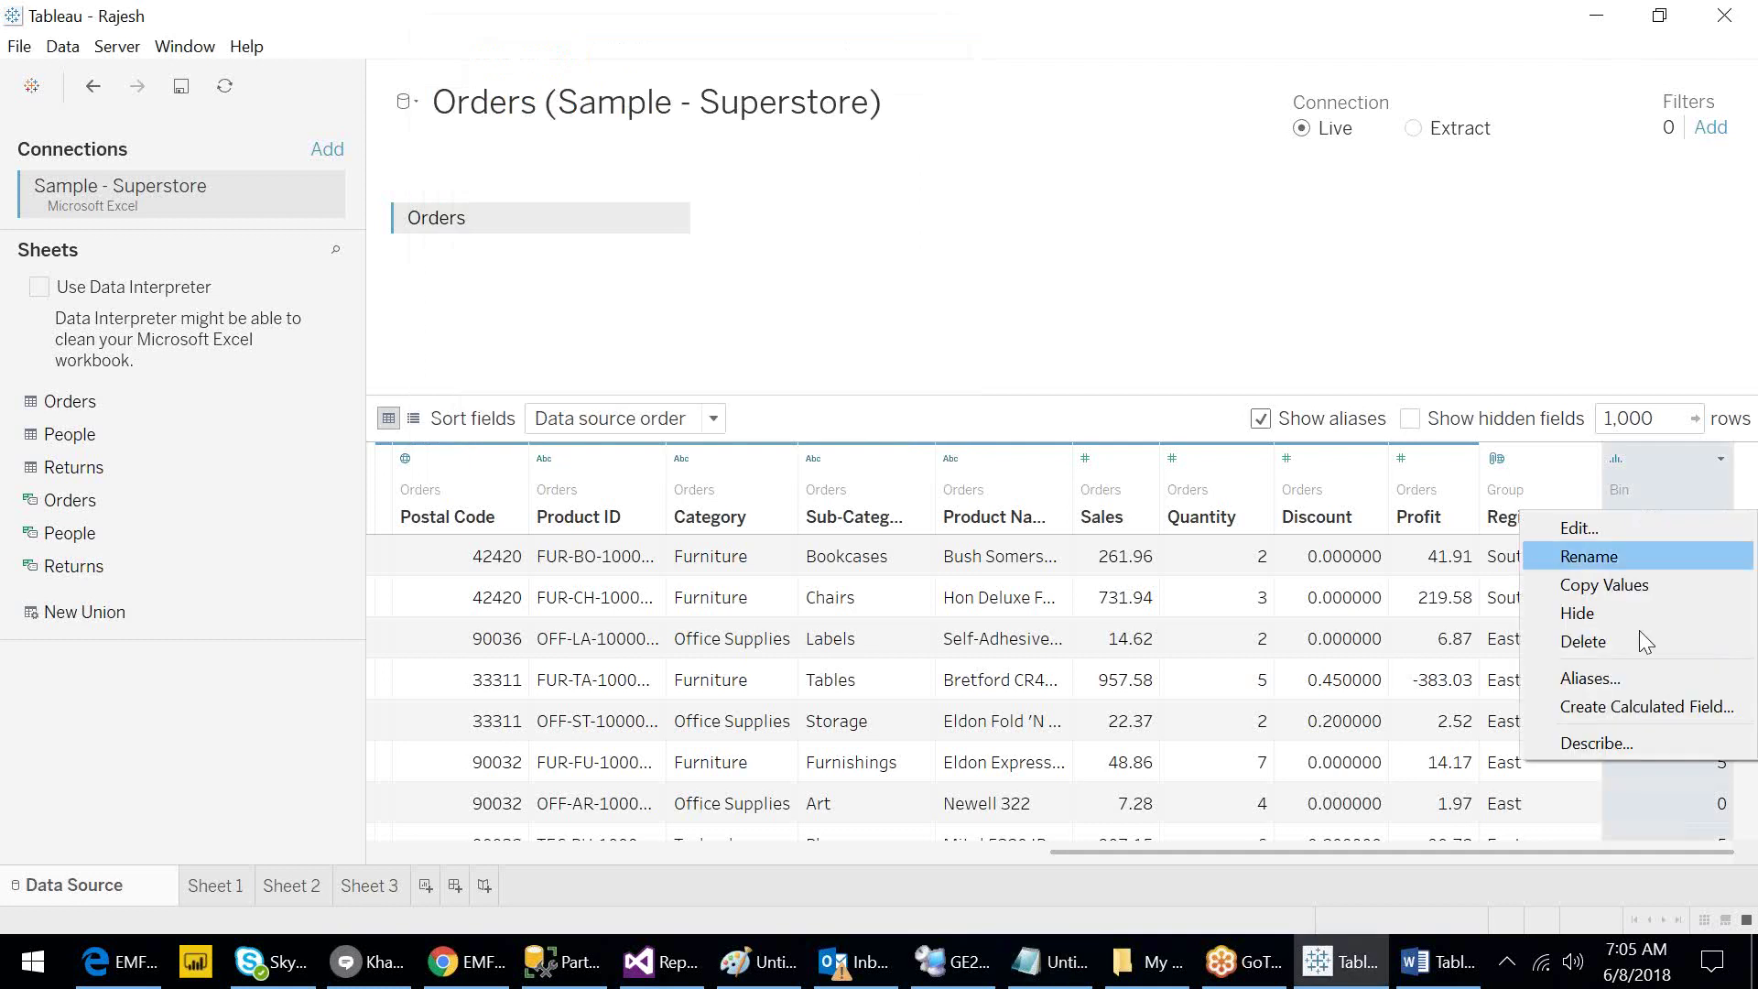
{"action": "left_click", "coordinate": [1648, 744]}
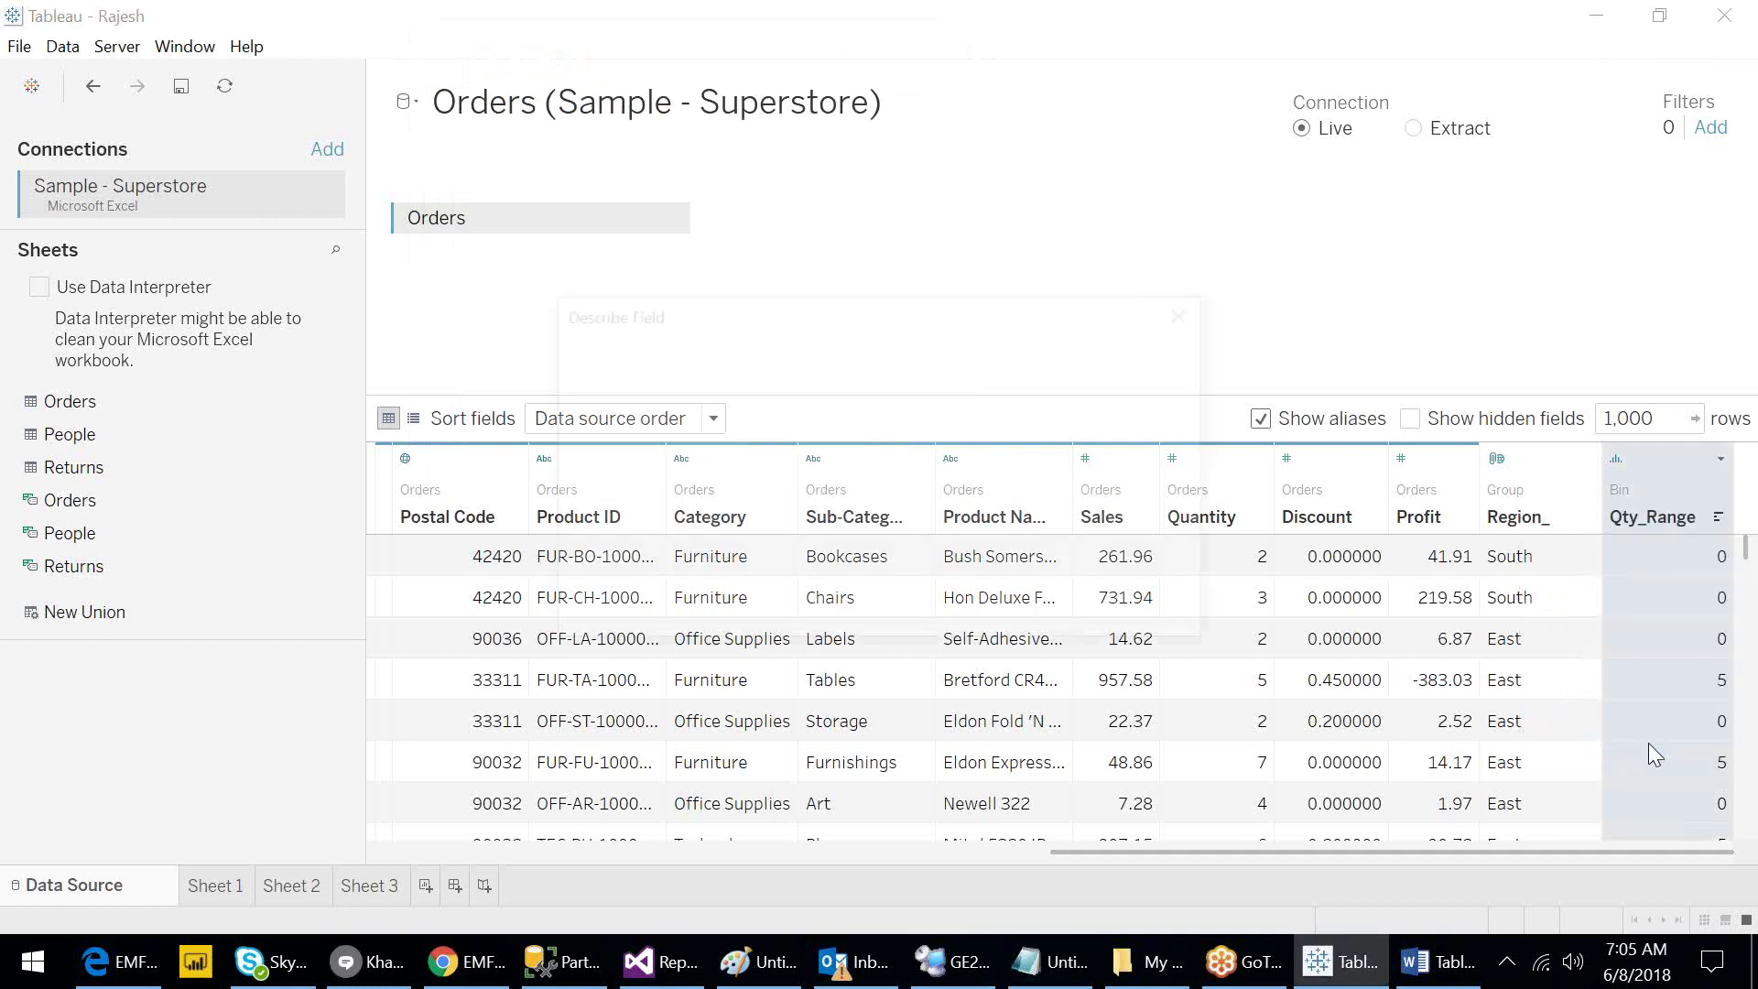
{"action": "left_click", "coordinate": [612, 614]}
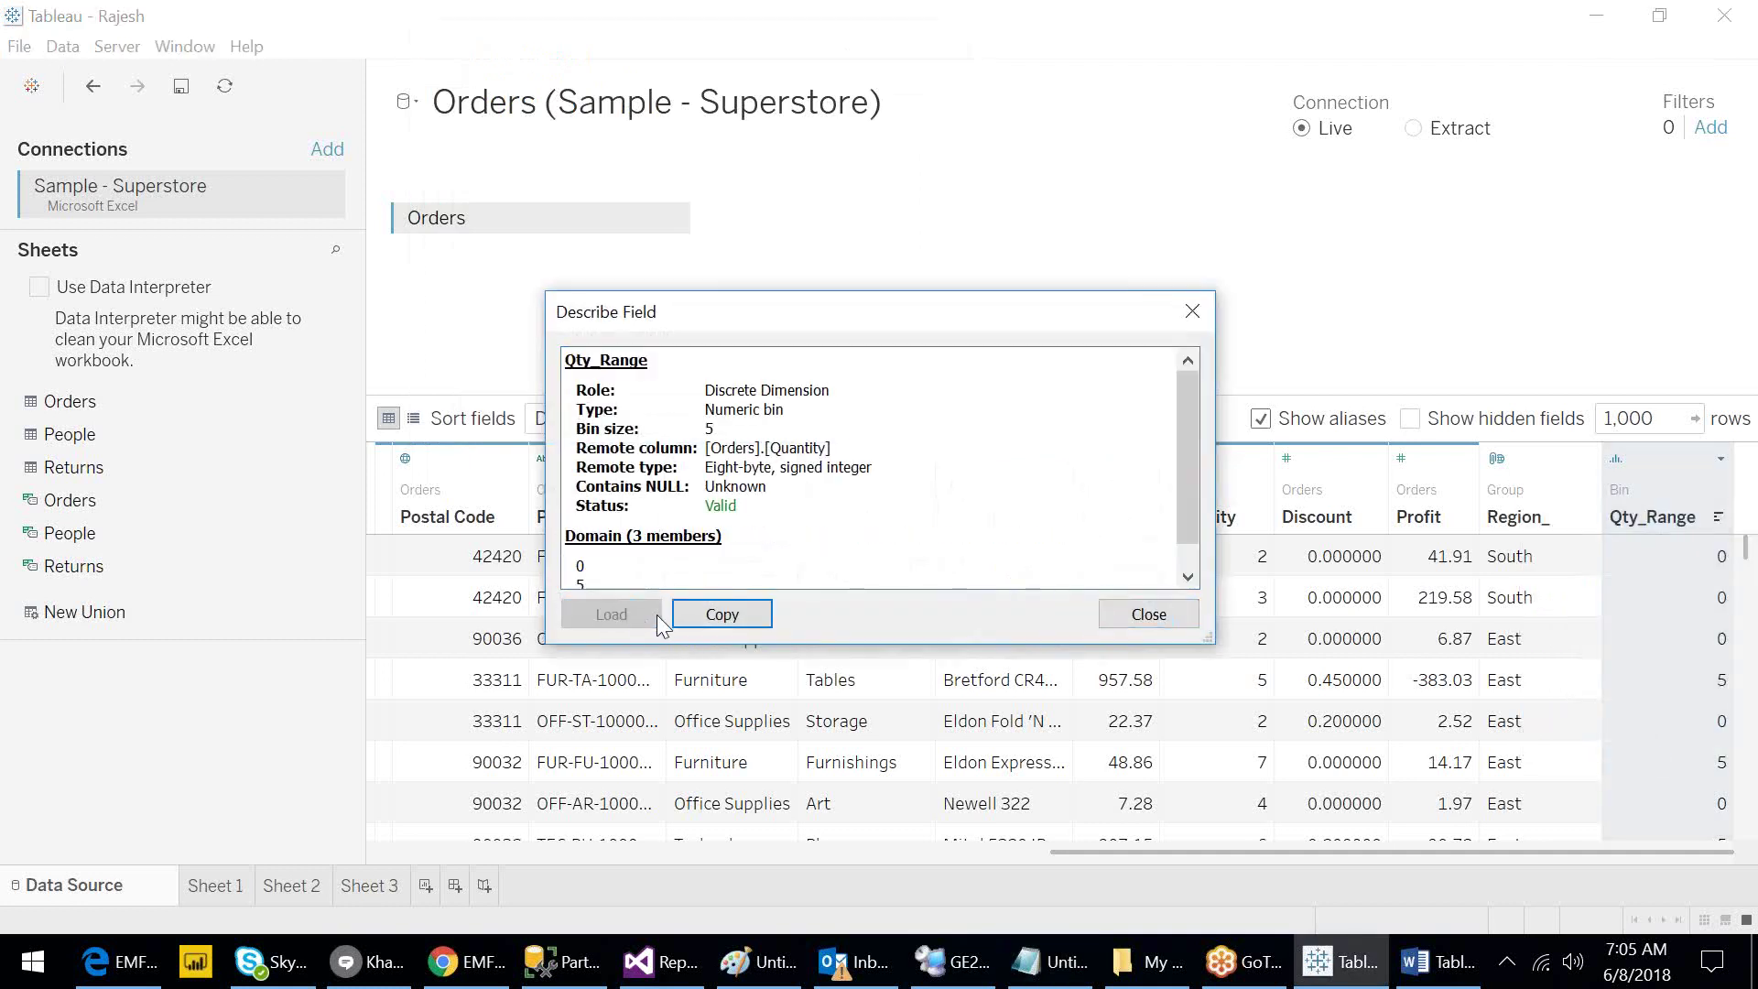
{"action": "left_click_drag", "start_coordinate": [857, 646], "coordinate": [857, 750]}
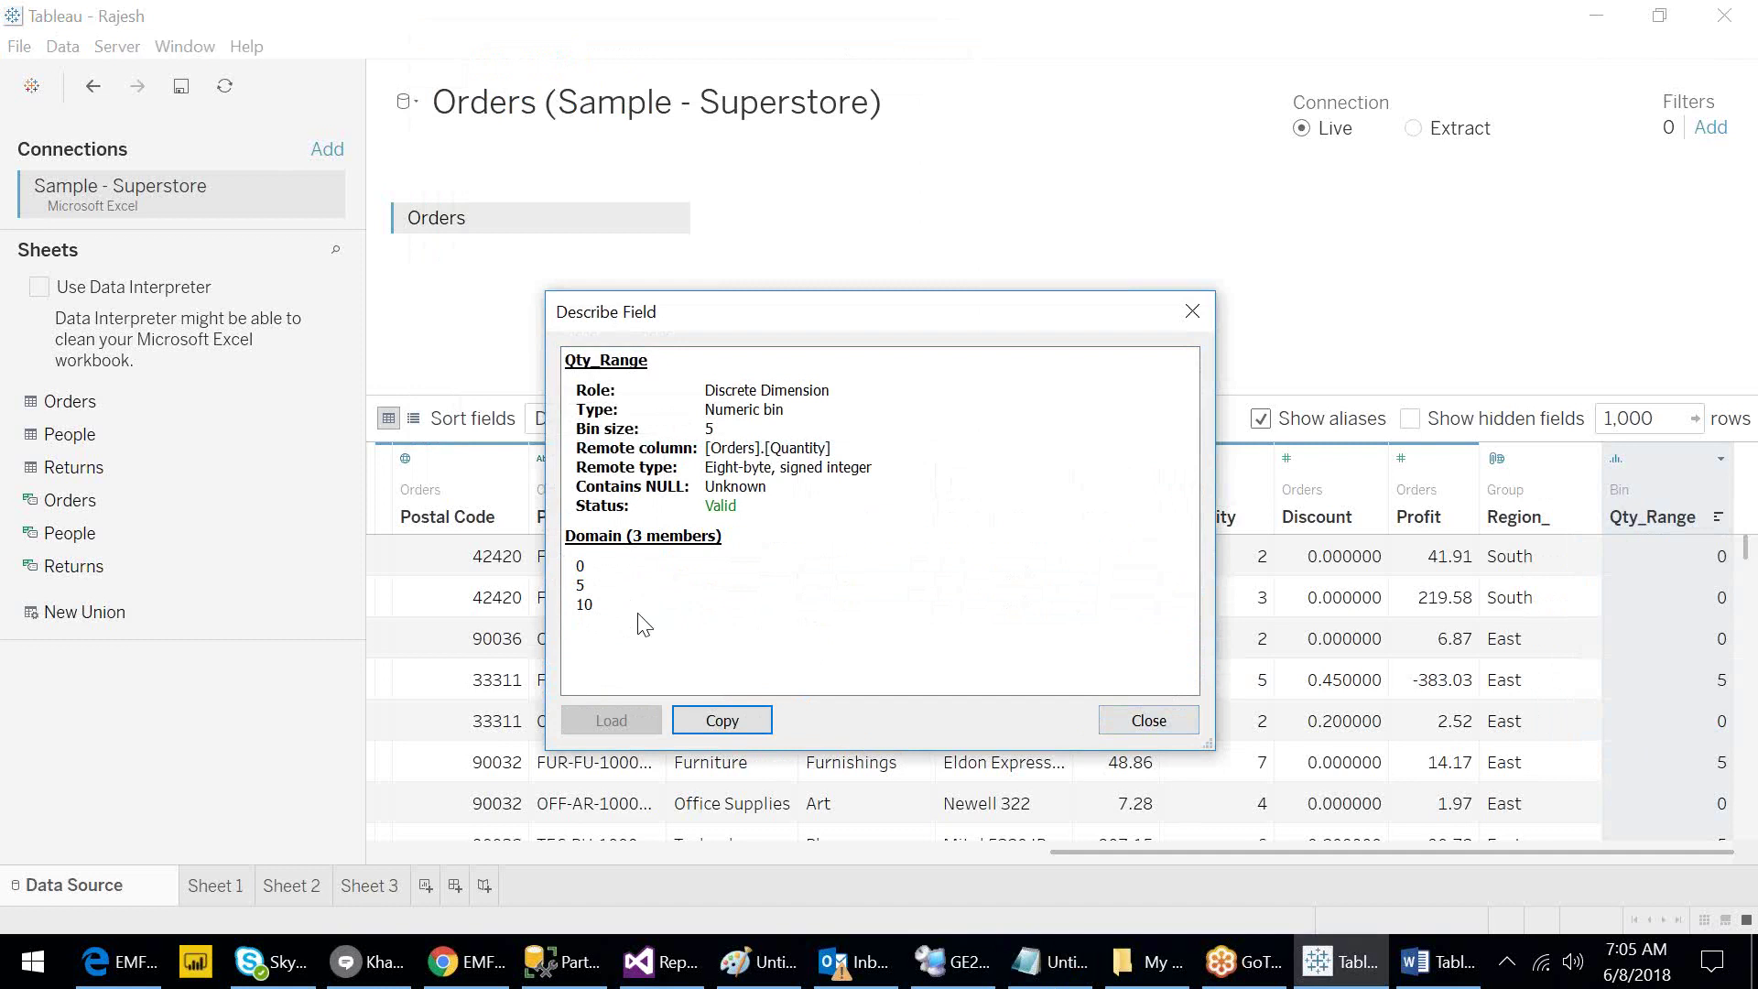
{"action": "left_click", "coordinate": [1149, 720]}
{"action": "left_click", "coordinate": [1709, 560]}
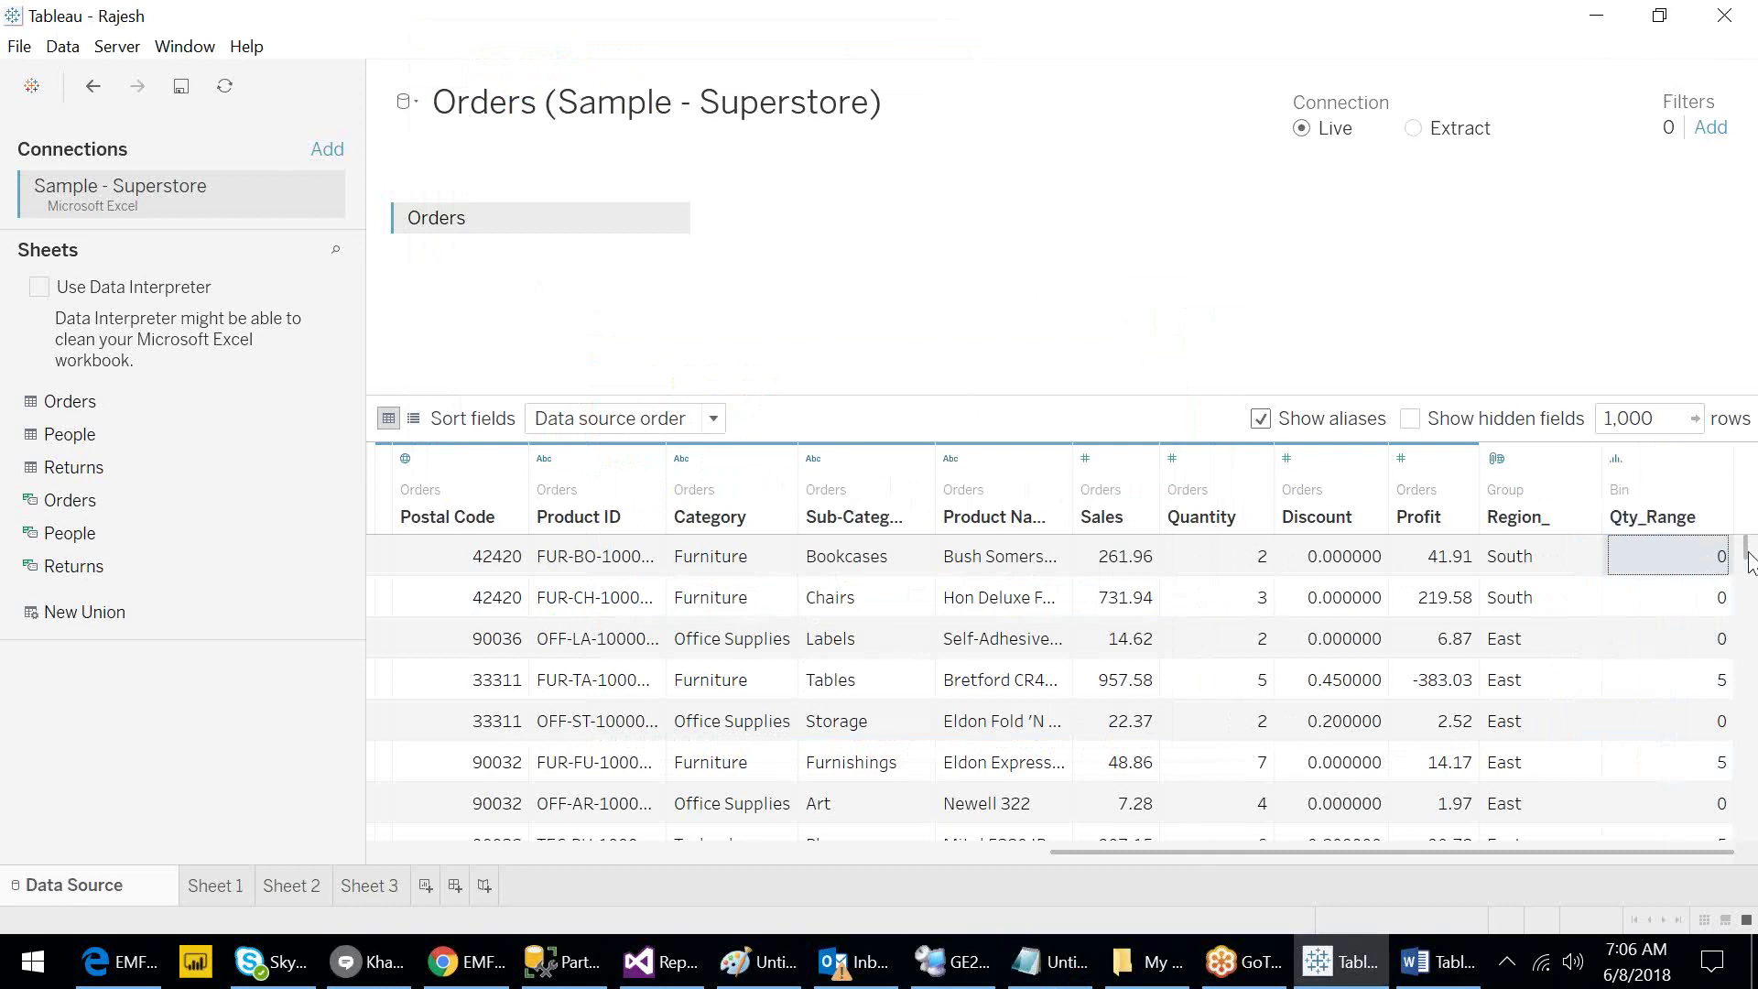
{"action": "scroll", "coordinate": [1749, 560], "scroll_direction": "down", "scroll_amount": 5}
{"action": "scroll", "coordinate": [1749, 560], "scroll_direction": "up", "scroll_amount": 5}
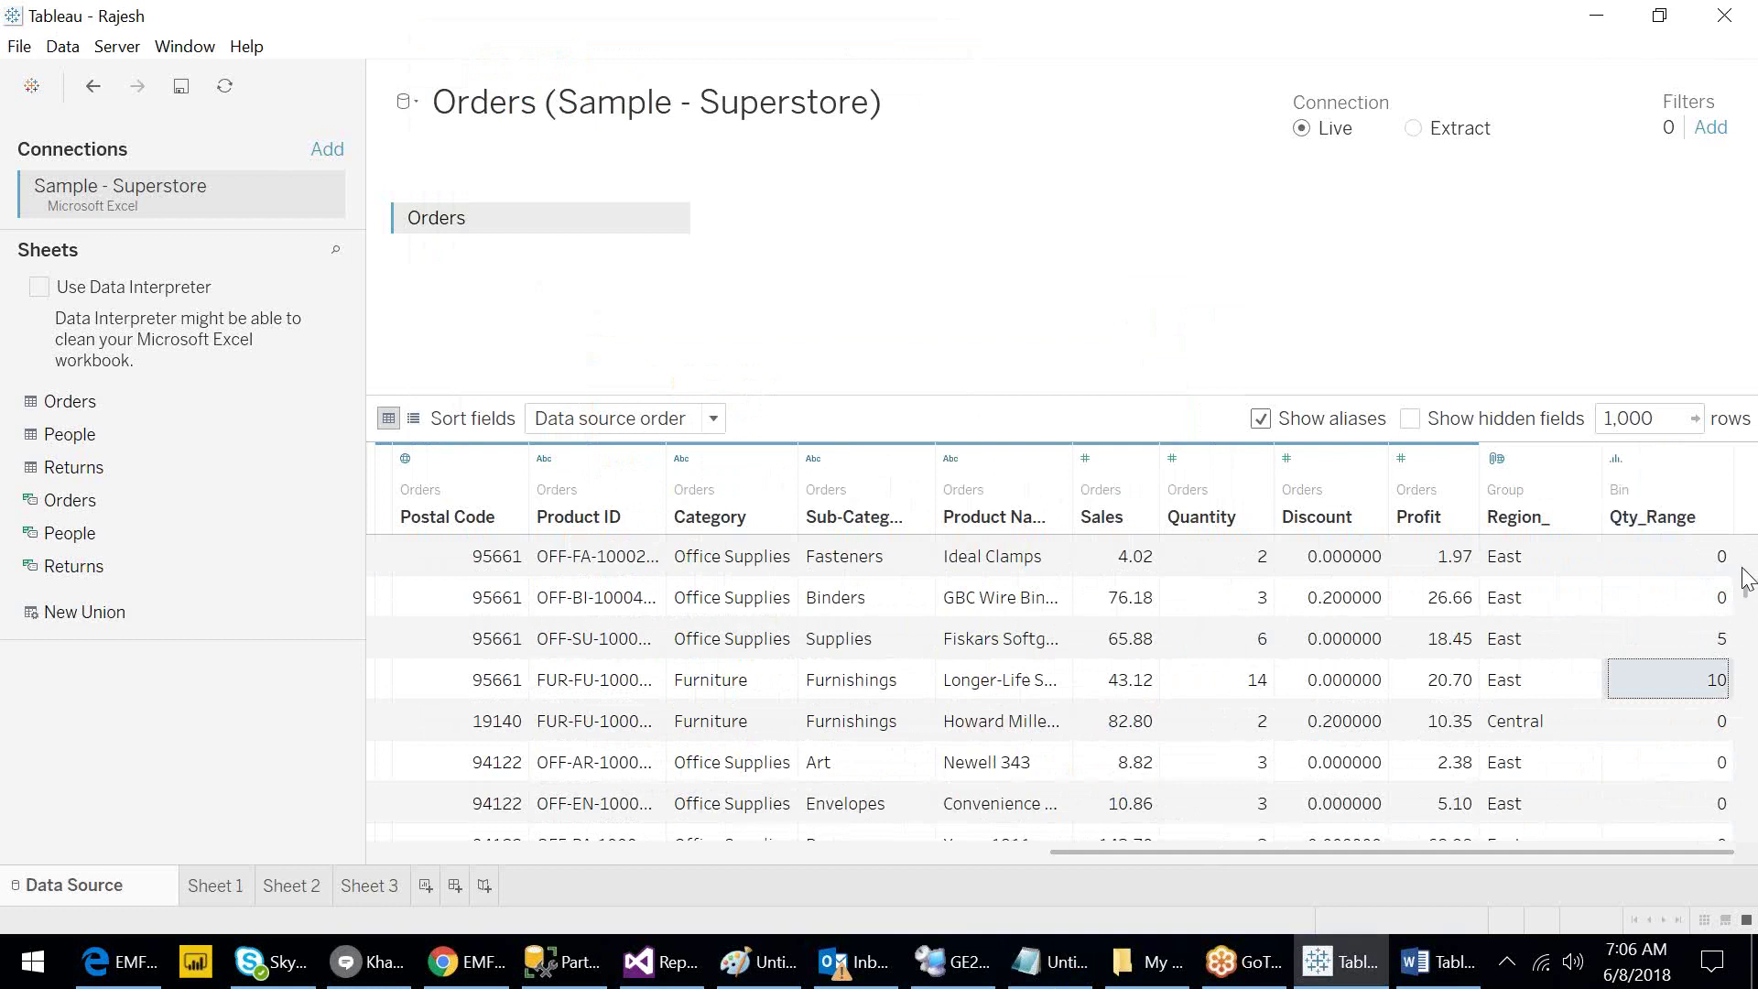
{"action": "scroll", "coordinate": [1744, 582], "scroll_direction": "up", "scroll_amount": 6}
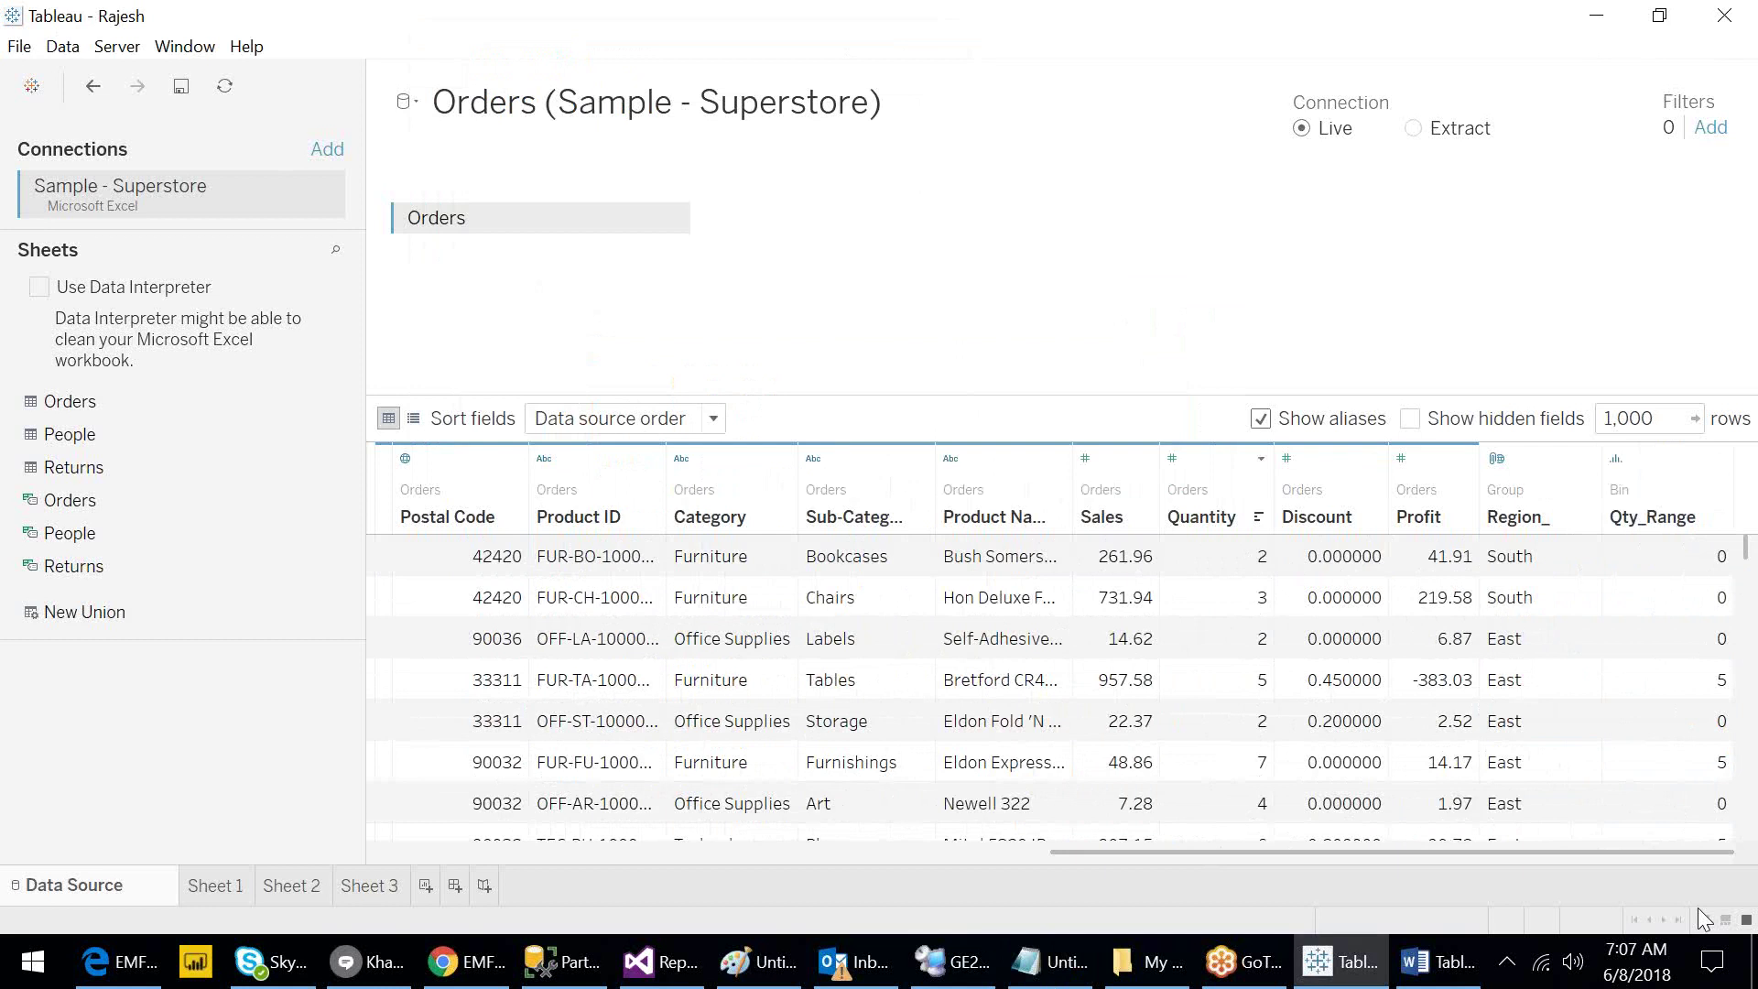
Set the Qty_Range aliases to 0-5 for member 0, 10-15 for member 10 and 5-10 for member 5.
{"action": "right_click", "coordinate": [1635, 511]}
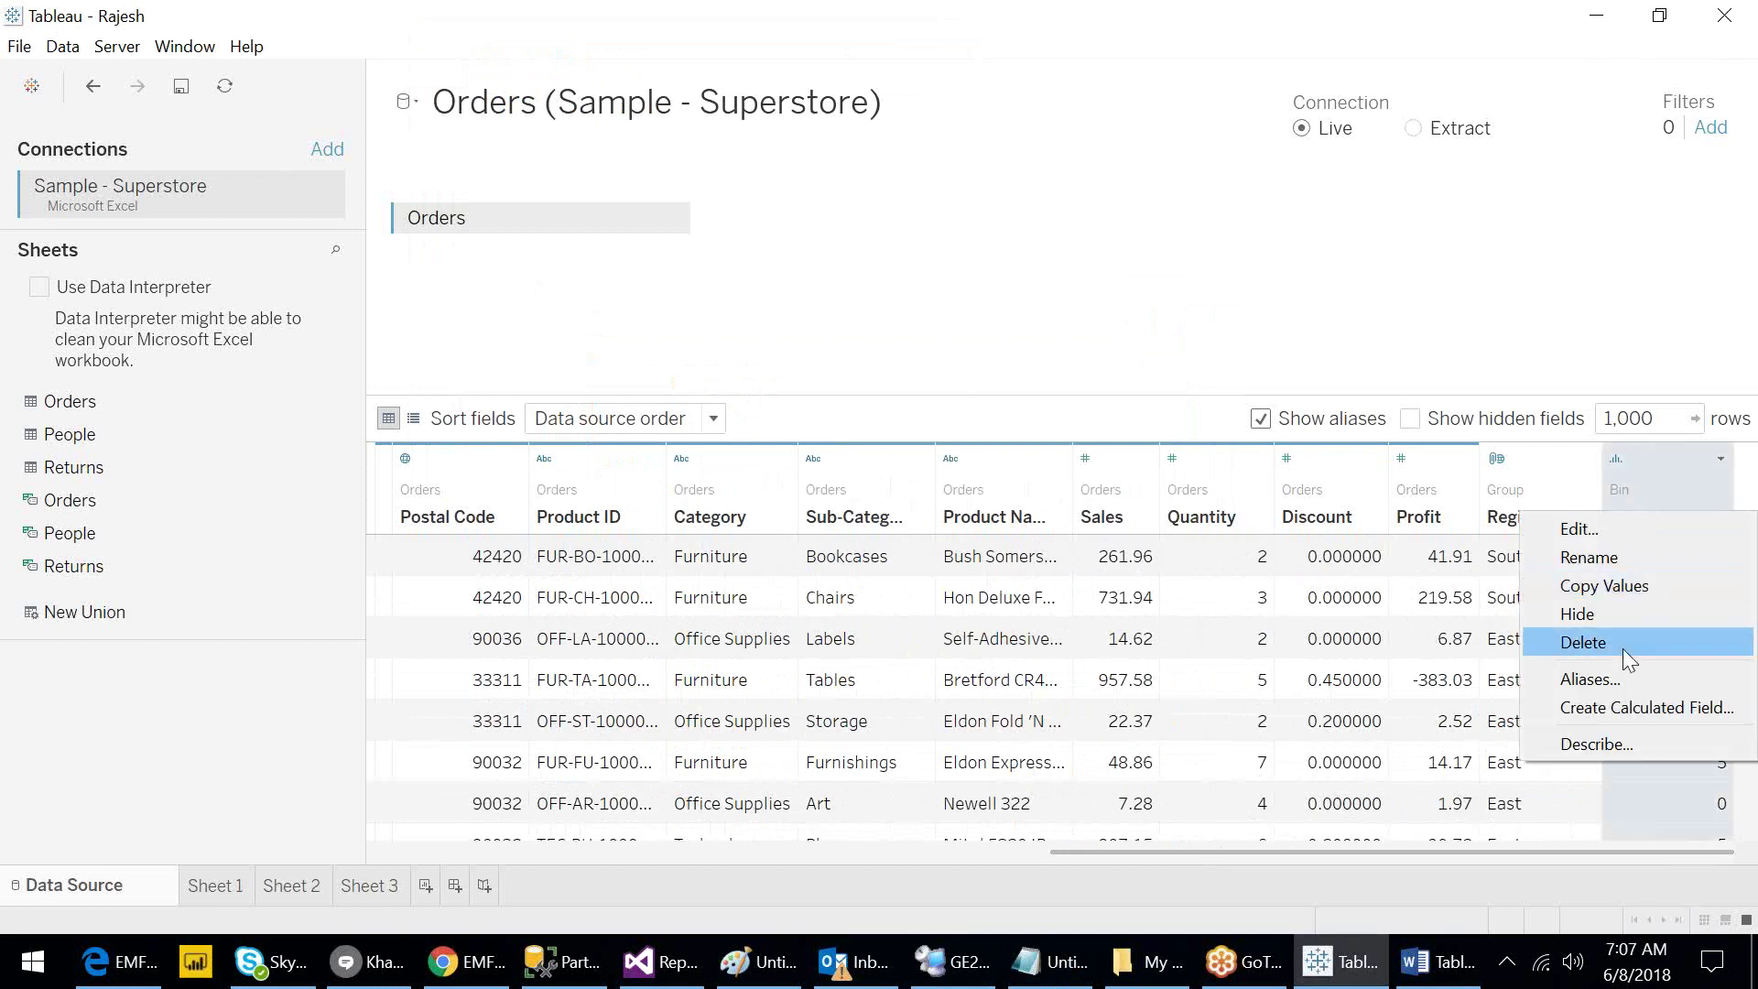
{"action": "left_click", "coordinate": [1624, 680]}
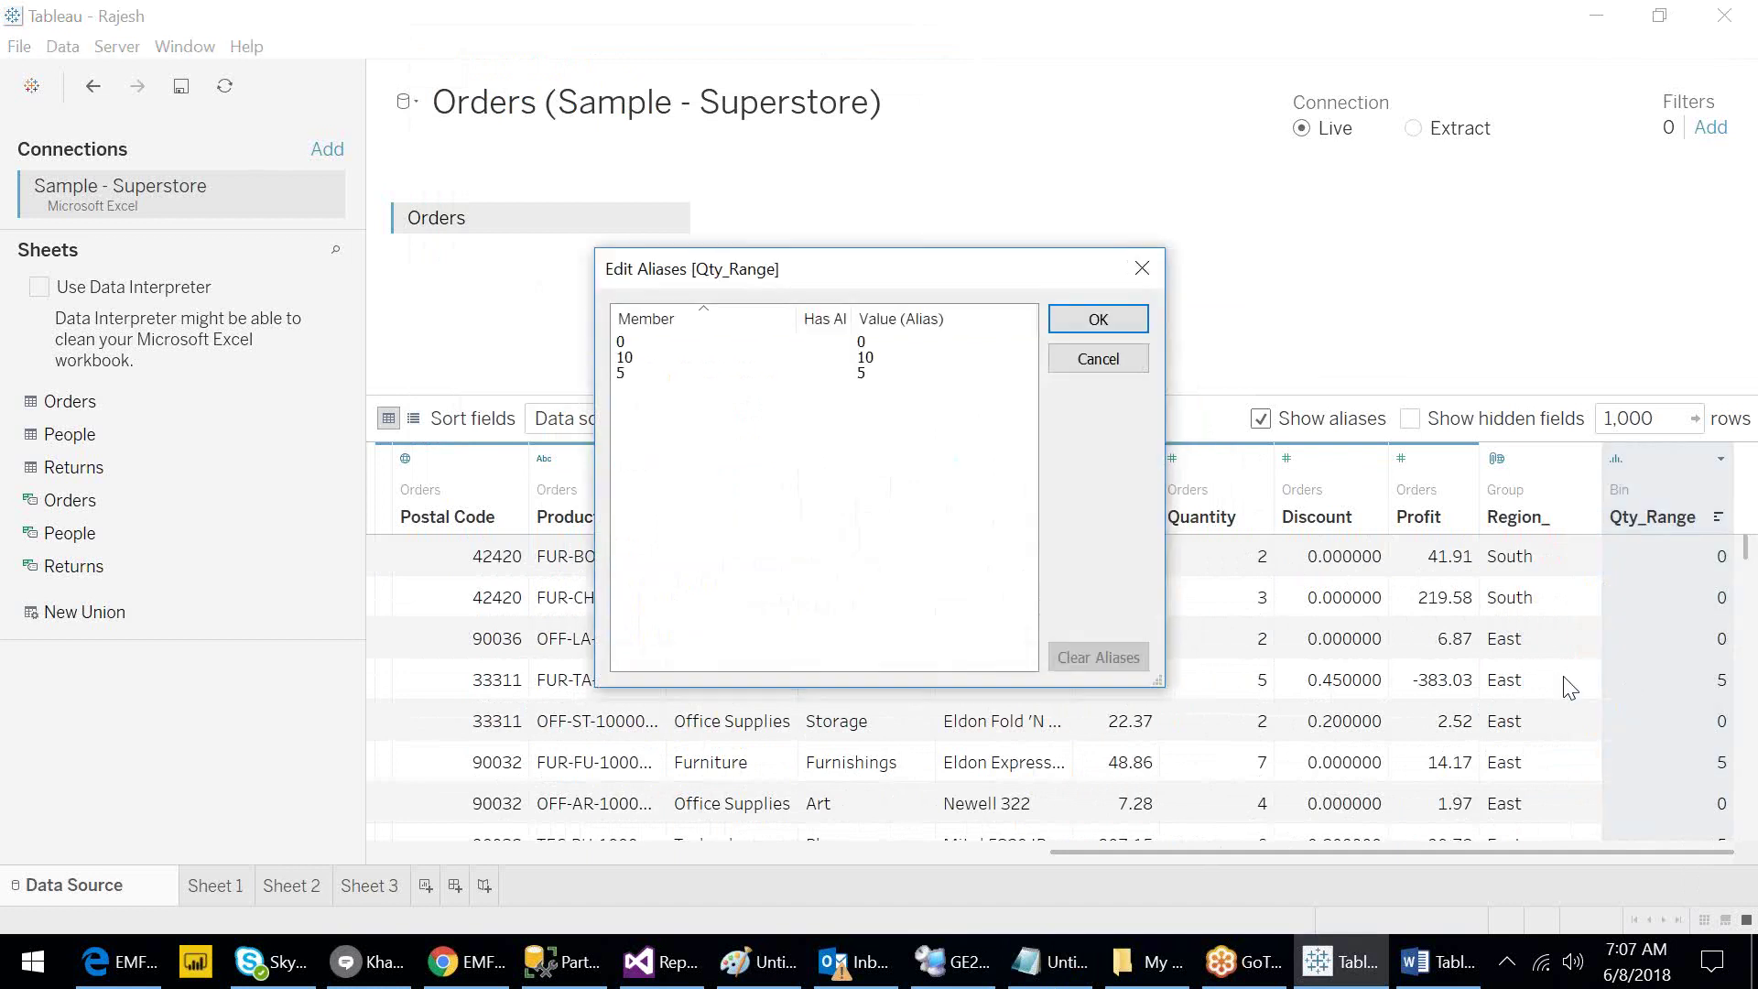
{"action": "double_click", "coordinate": [938, 342]}
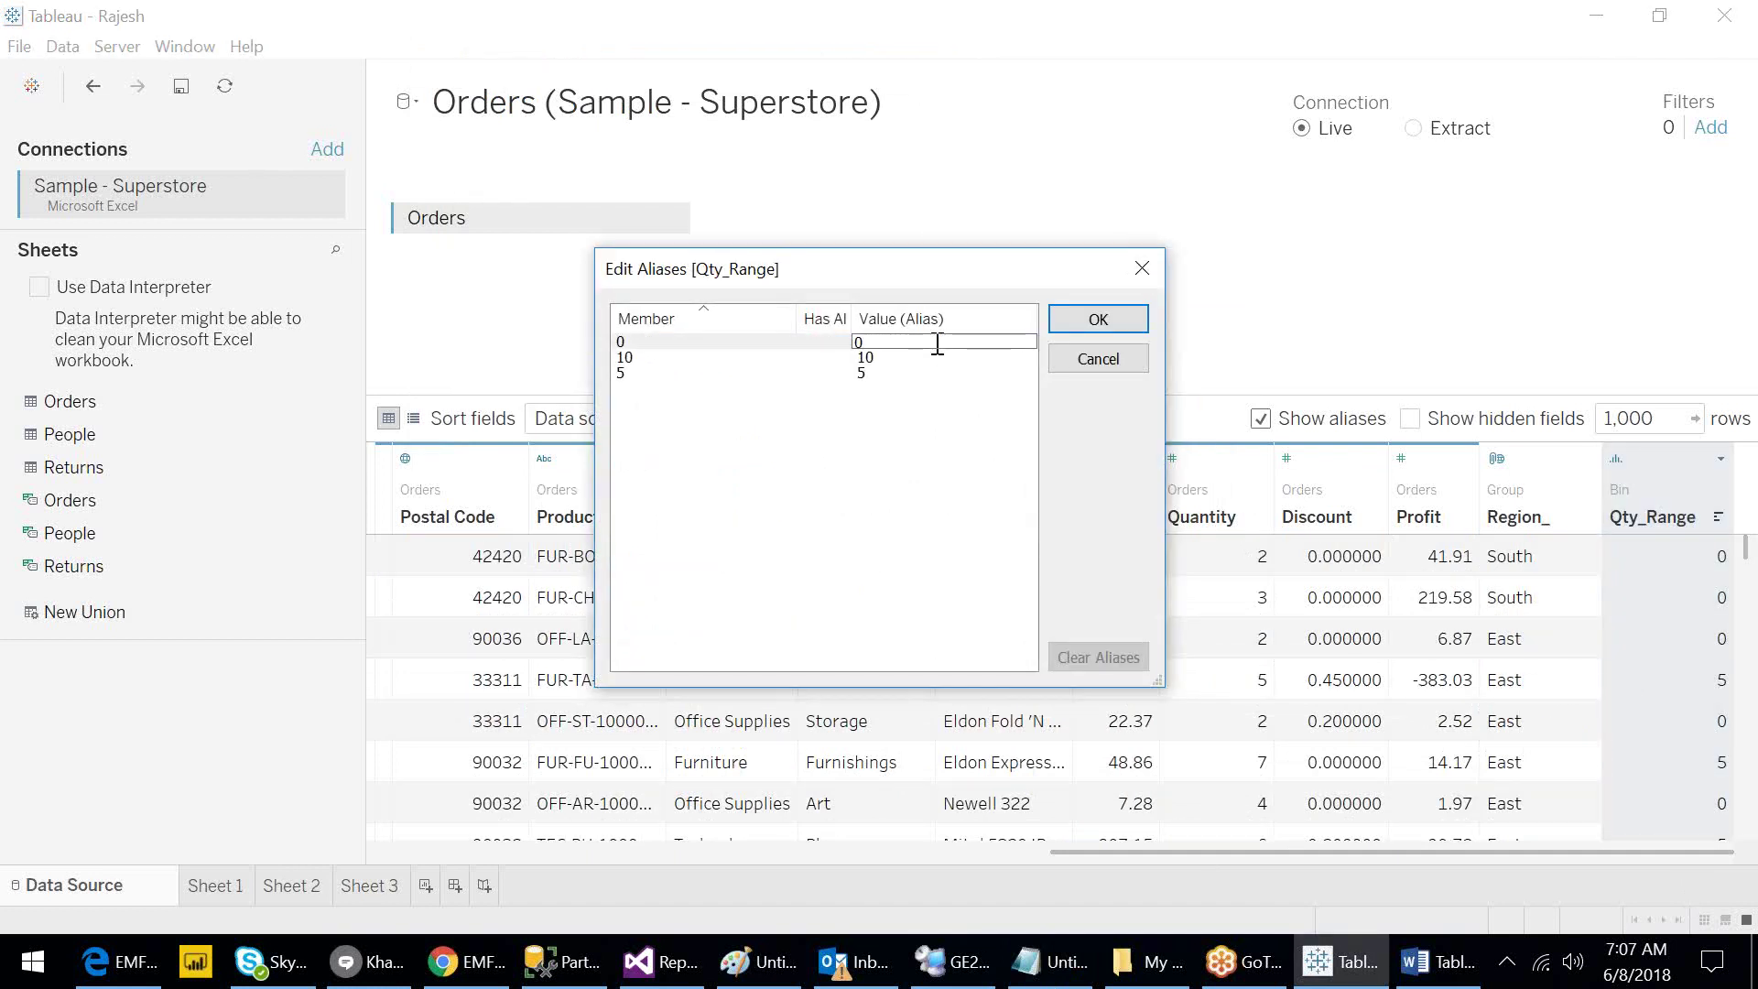
{"action": "type", "text": "-5"}
{"action": "double_click", "coordinate": [942, 357]}
{"action": "type", "text": "-15"}
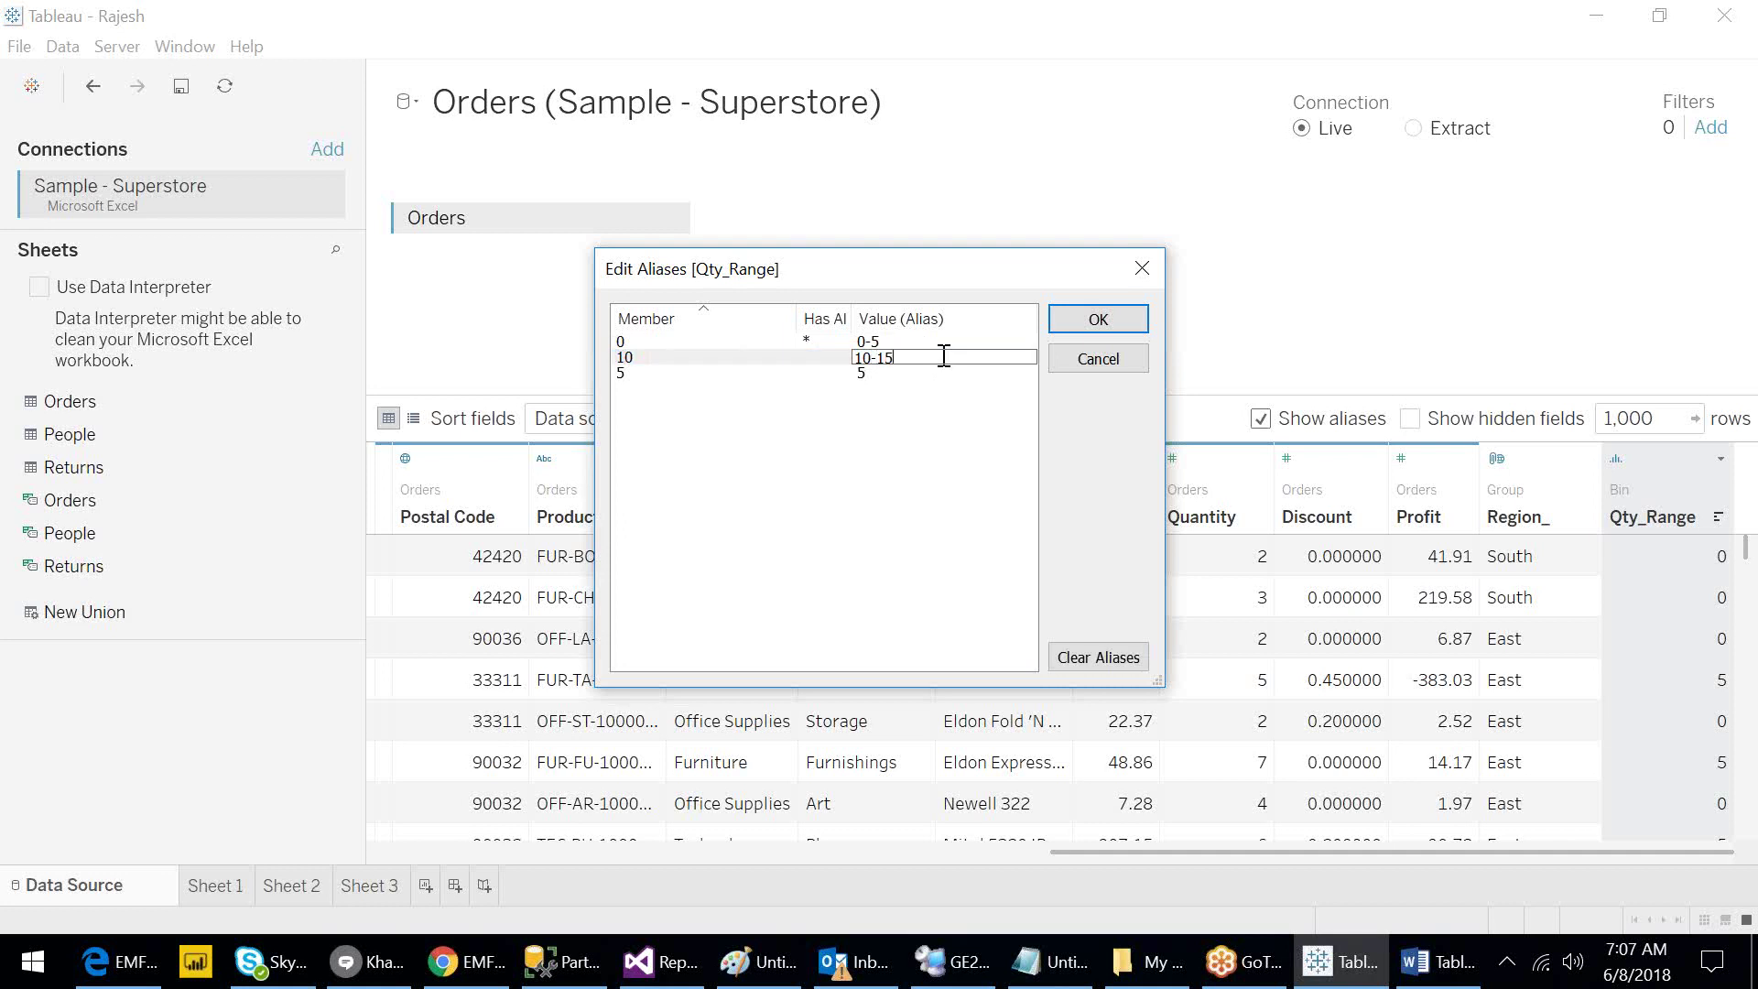
{"action": "double_click", "coordinate": [931, 374]}
{"action": "type", "text": "-10"}
{"action": "left_click", "coordinate": [1077, 317]}
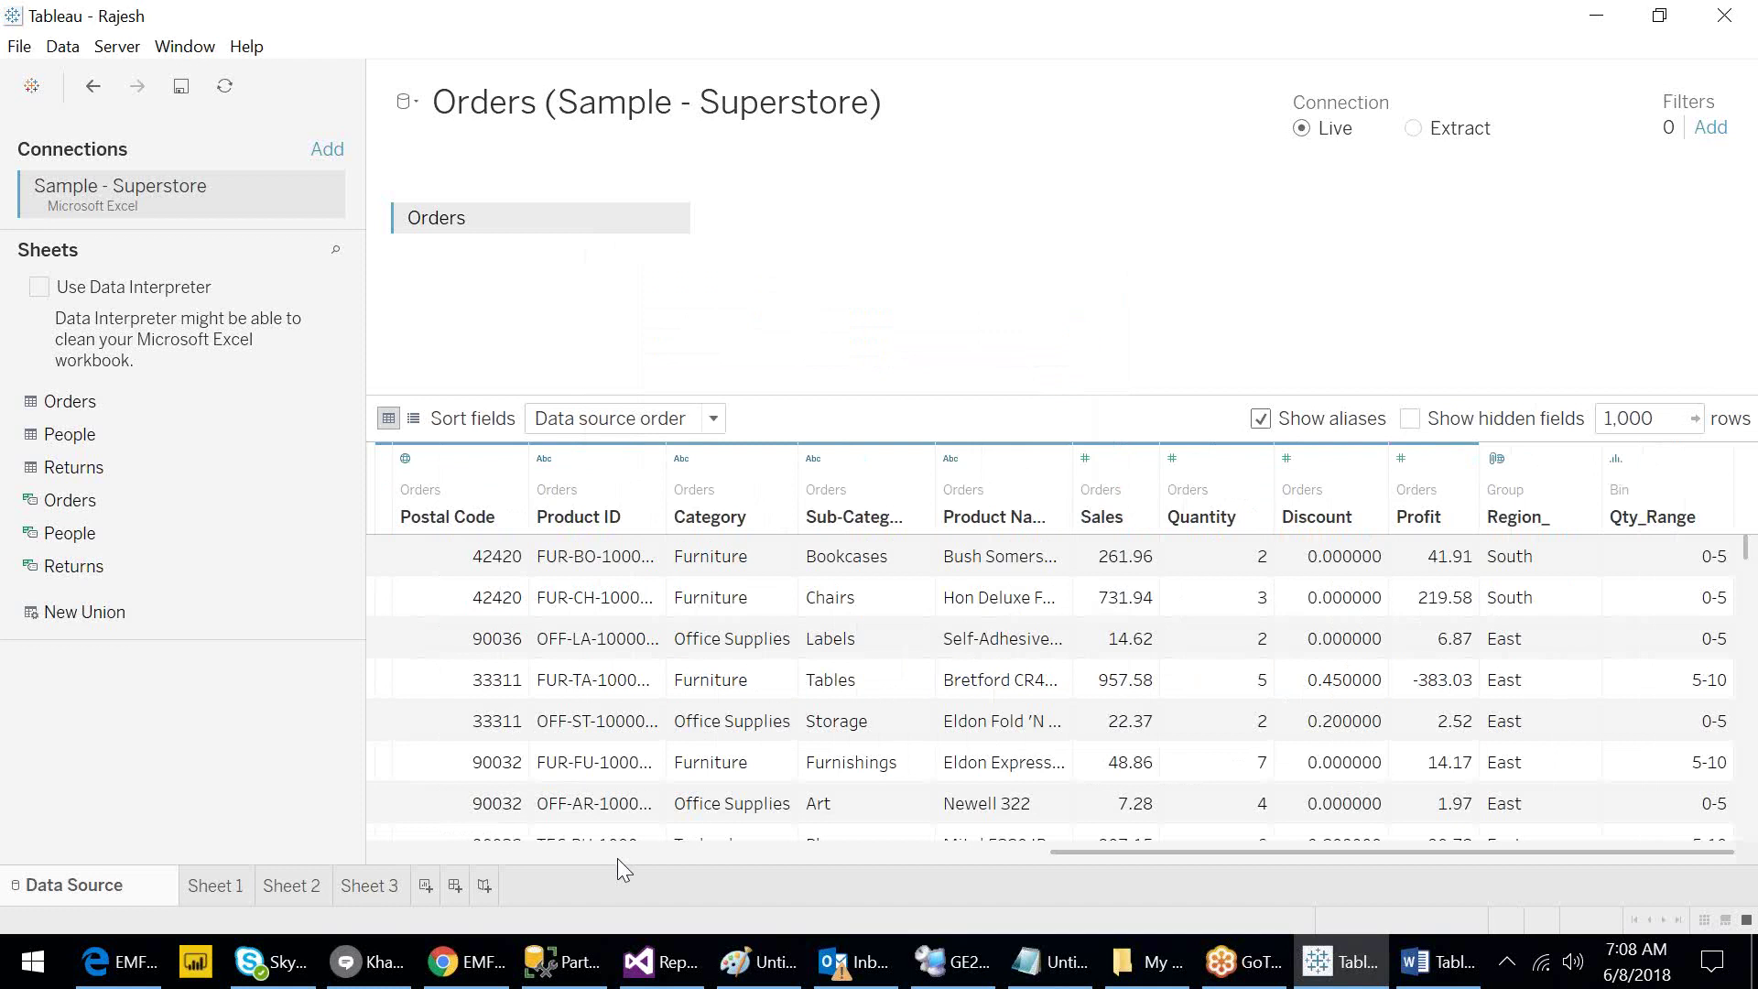
Place the Qty_Range dimension in the columns of Sheet 3.
{"action": "left_click", "coordinate": [367, 885]}
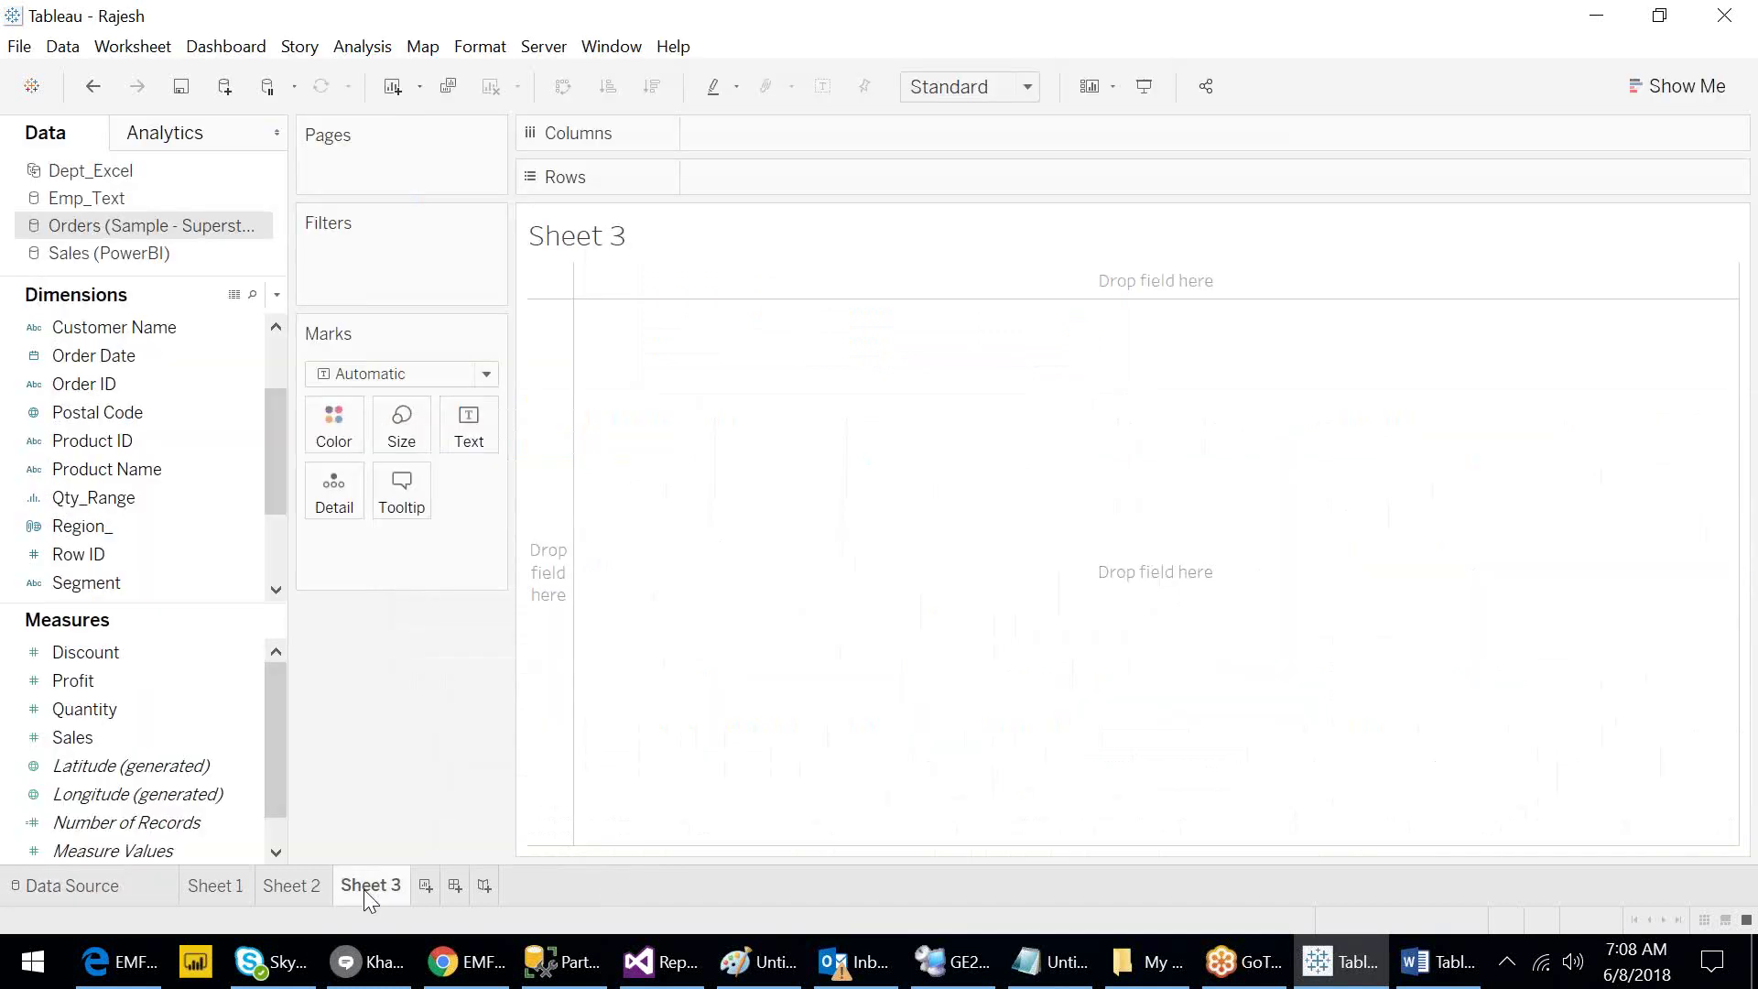
{"action": "left_click", "coordinate": [195, 713]}
{"action": "left_click_drag", "start_coordinate": [271, 470], "coordinate": [278, 557]}
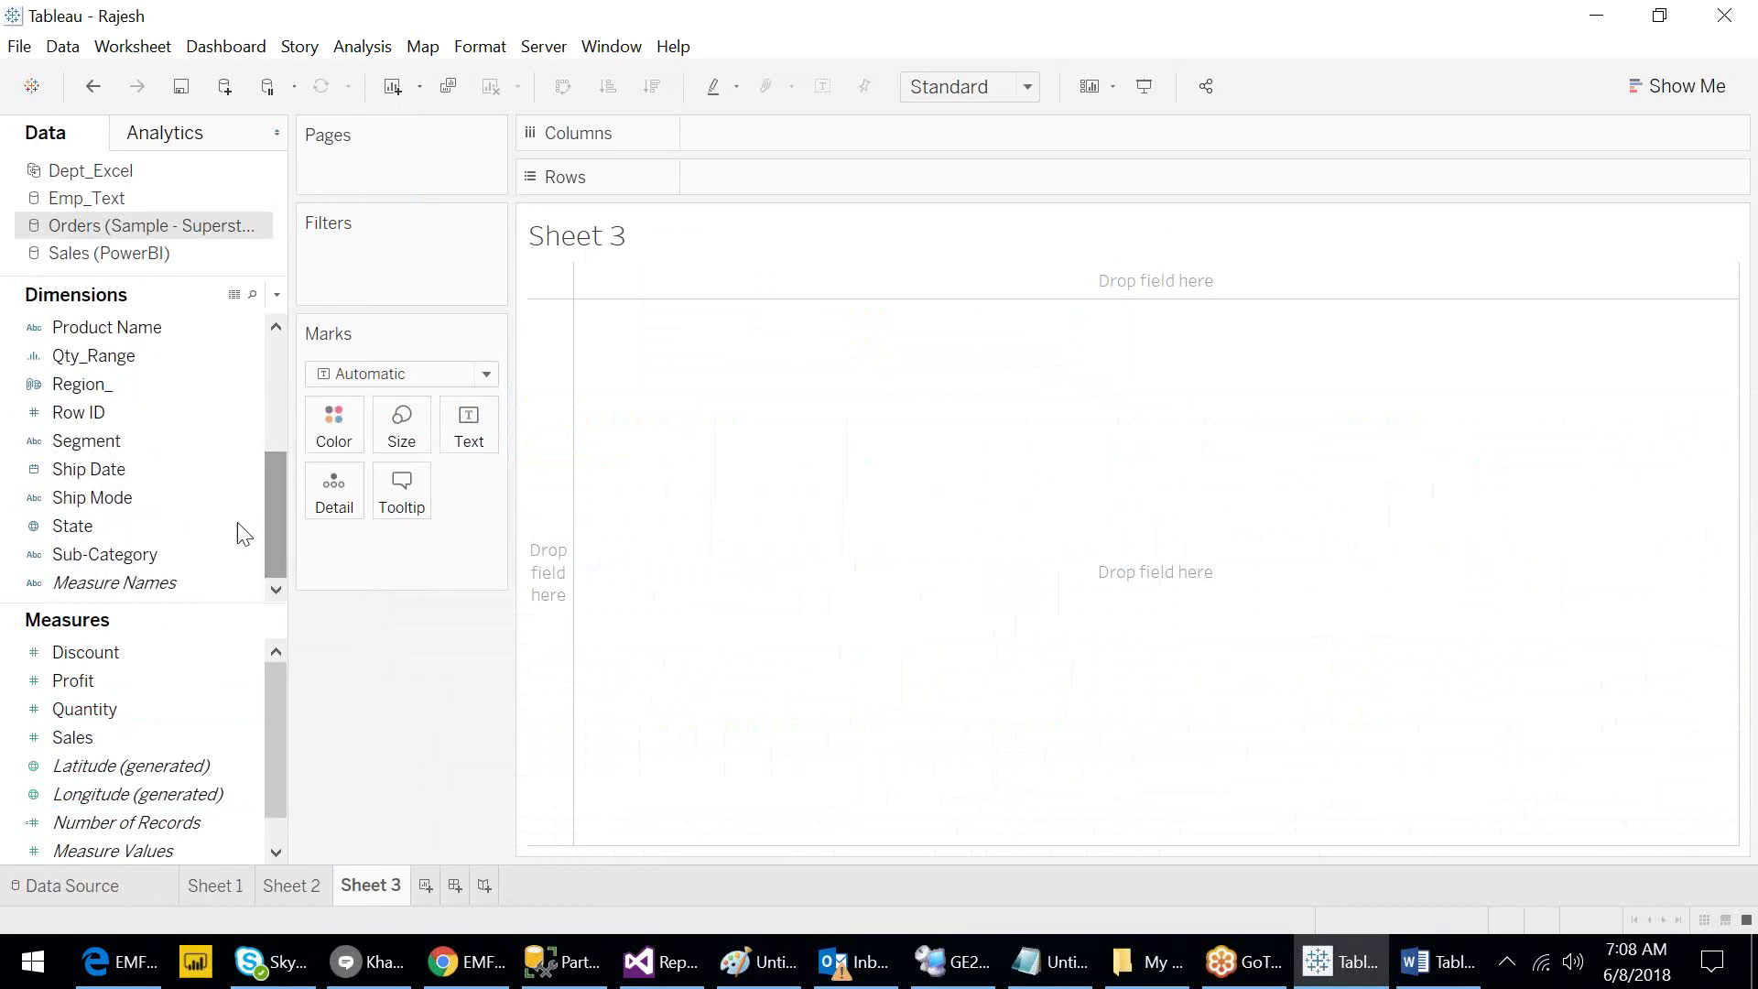
{"action": "left_click", "coordinate": [108, 360]}
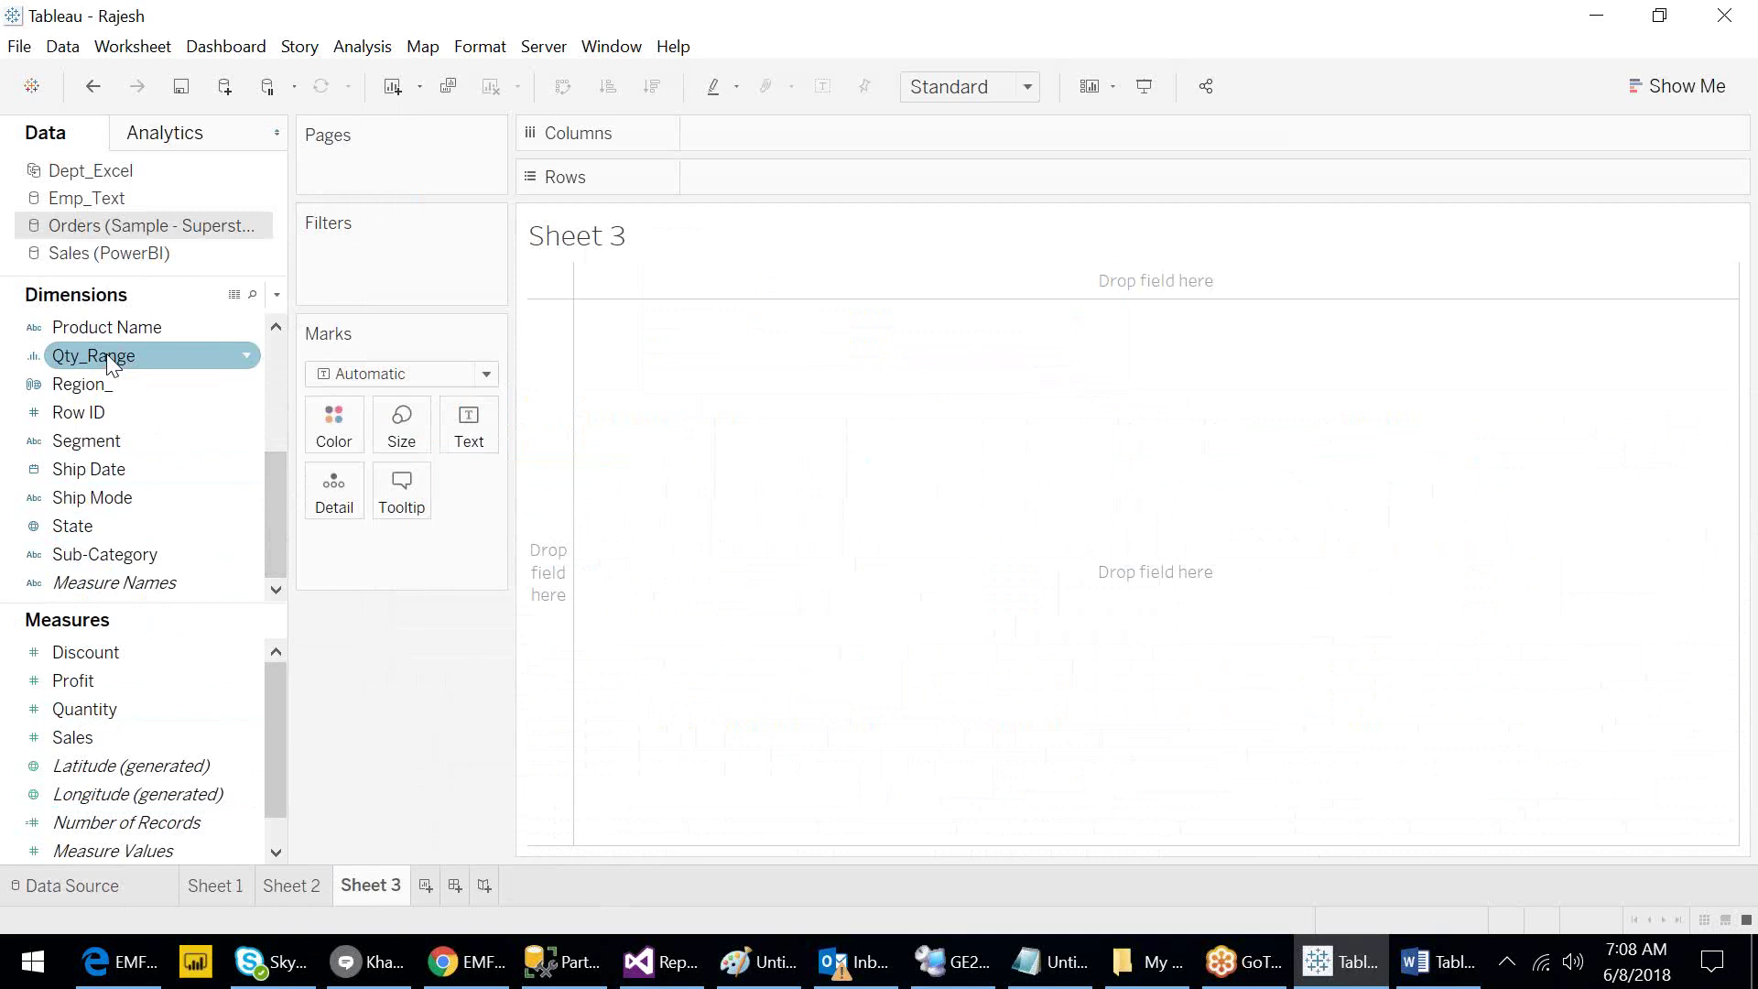
{"action": "left_click_drag", "start_coordinate": [108, 363], "coordinate": [766, 134]}
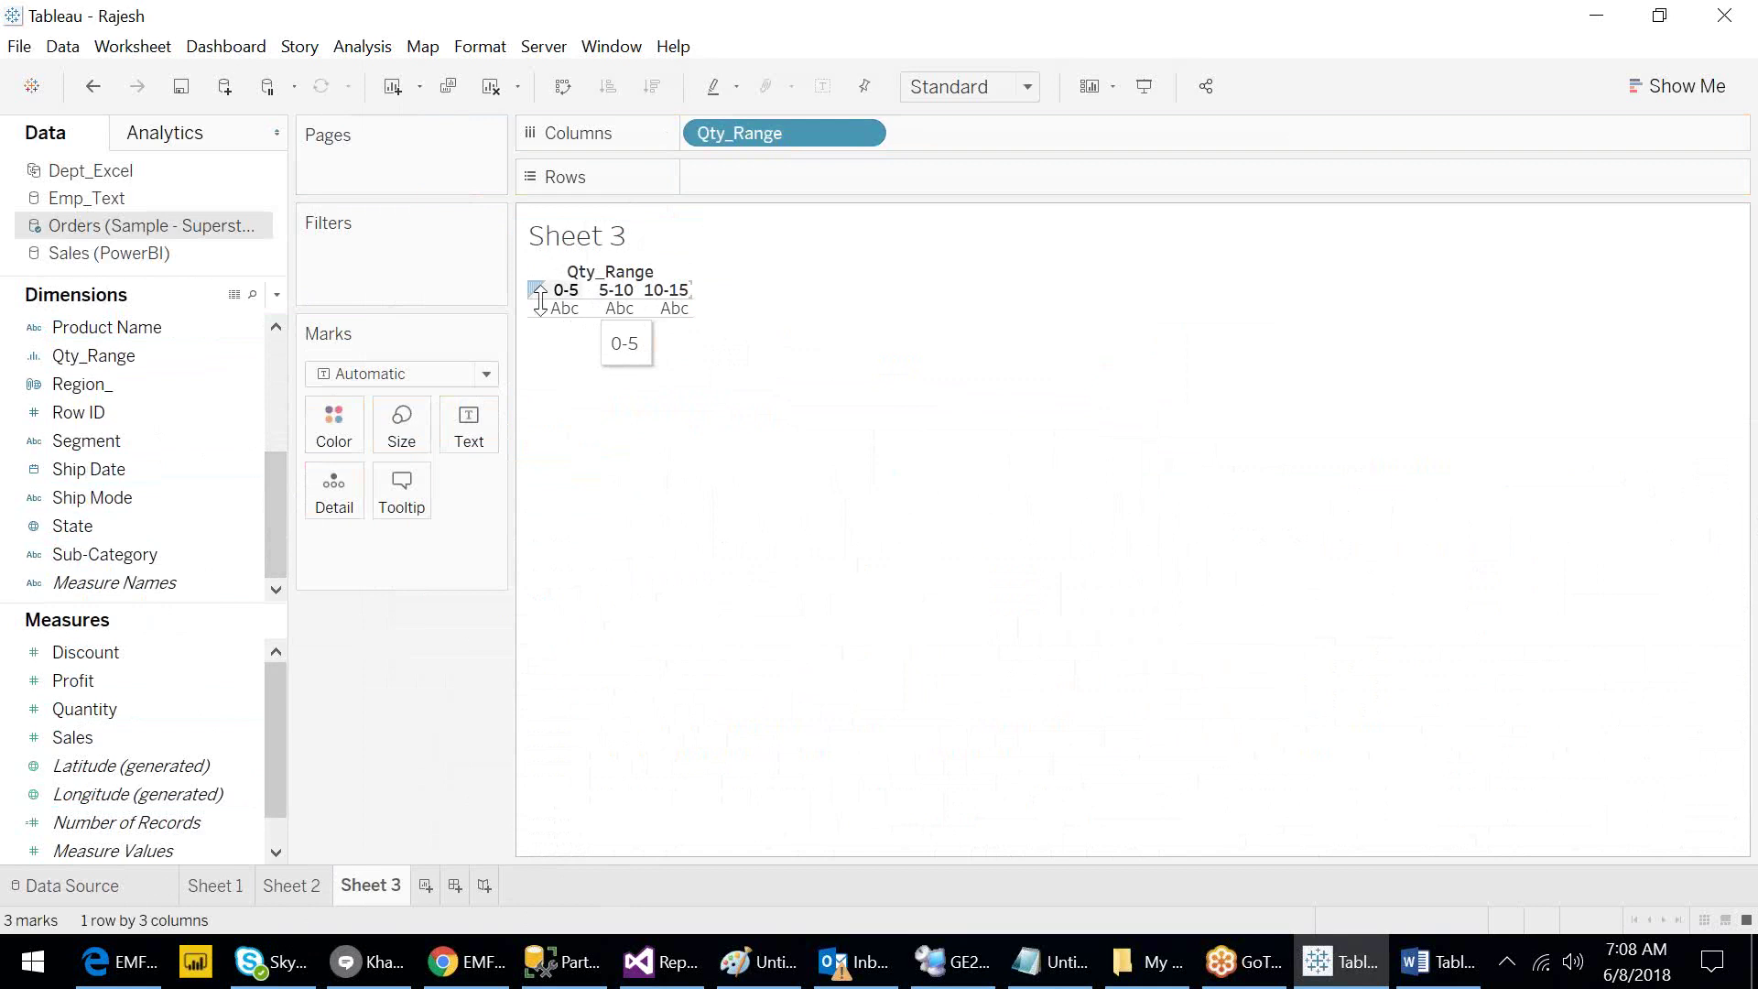
Add Customer ID to the rows of Sheet 3 and aggregate it as a Count measure.
{"action": "left_click_drag", "start_coordinate": [272, 544], "coordinate": [266, 454]}
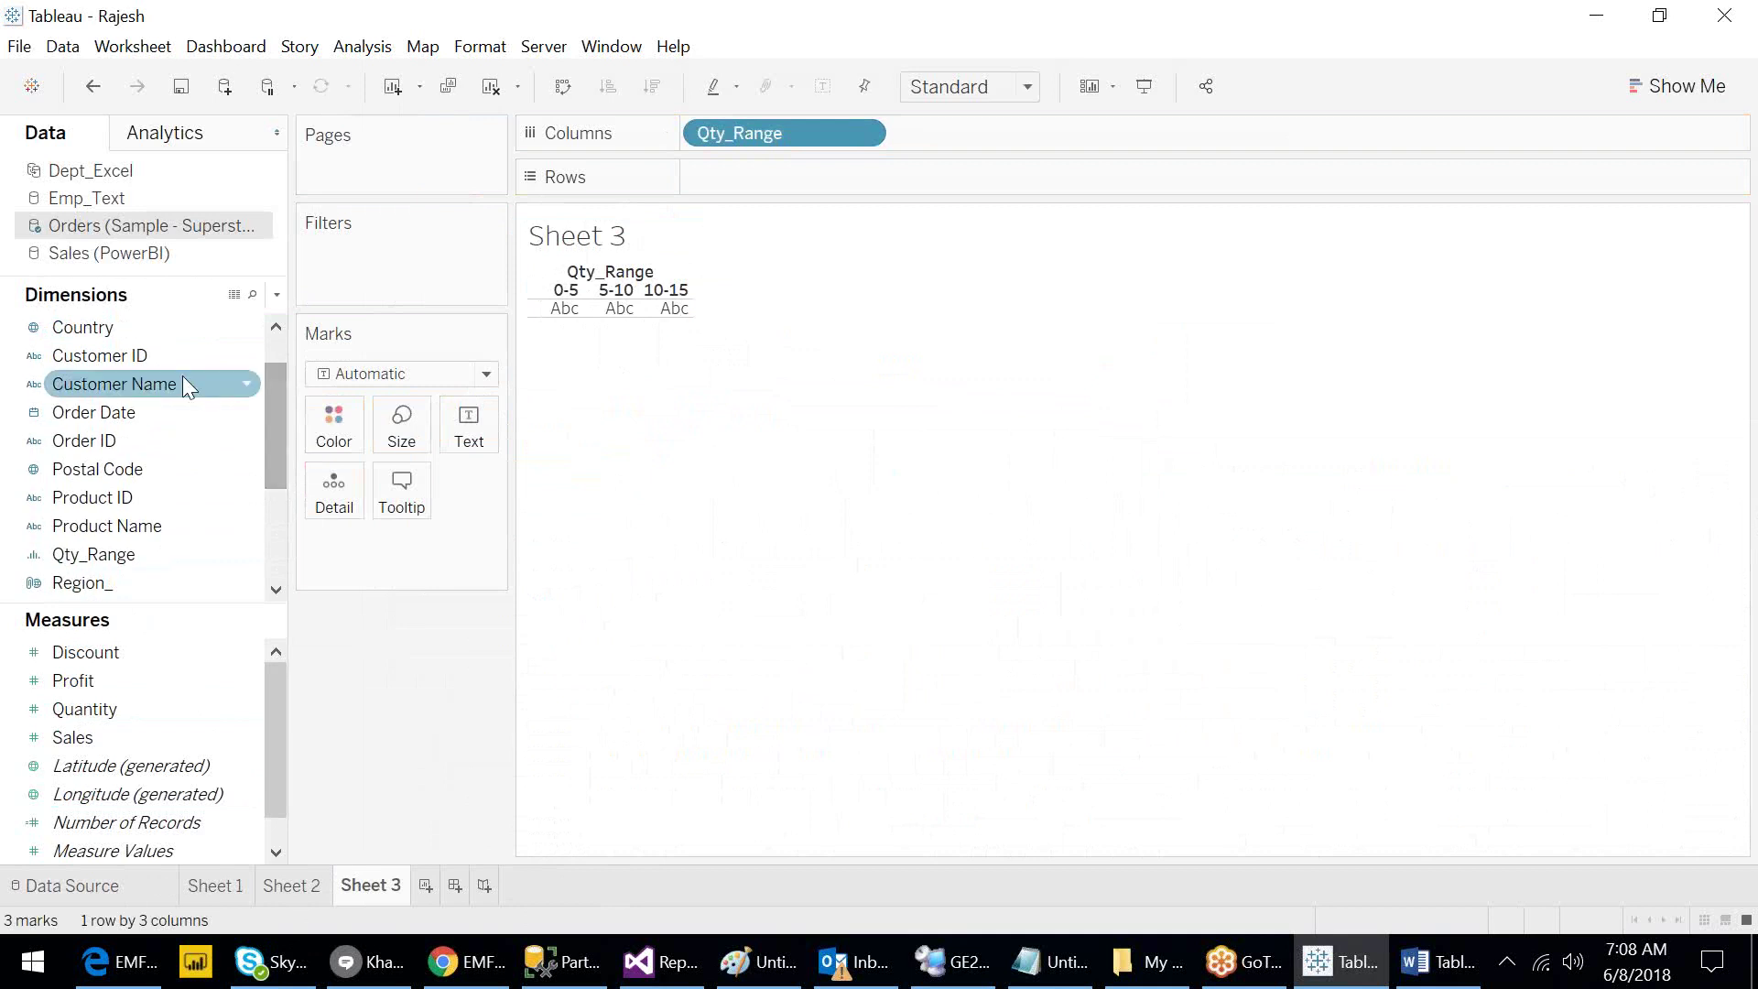
{"action": "left_click", "coordinate": [131, 355]}
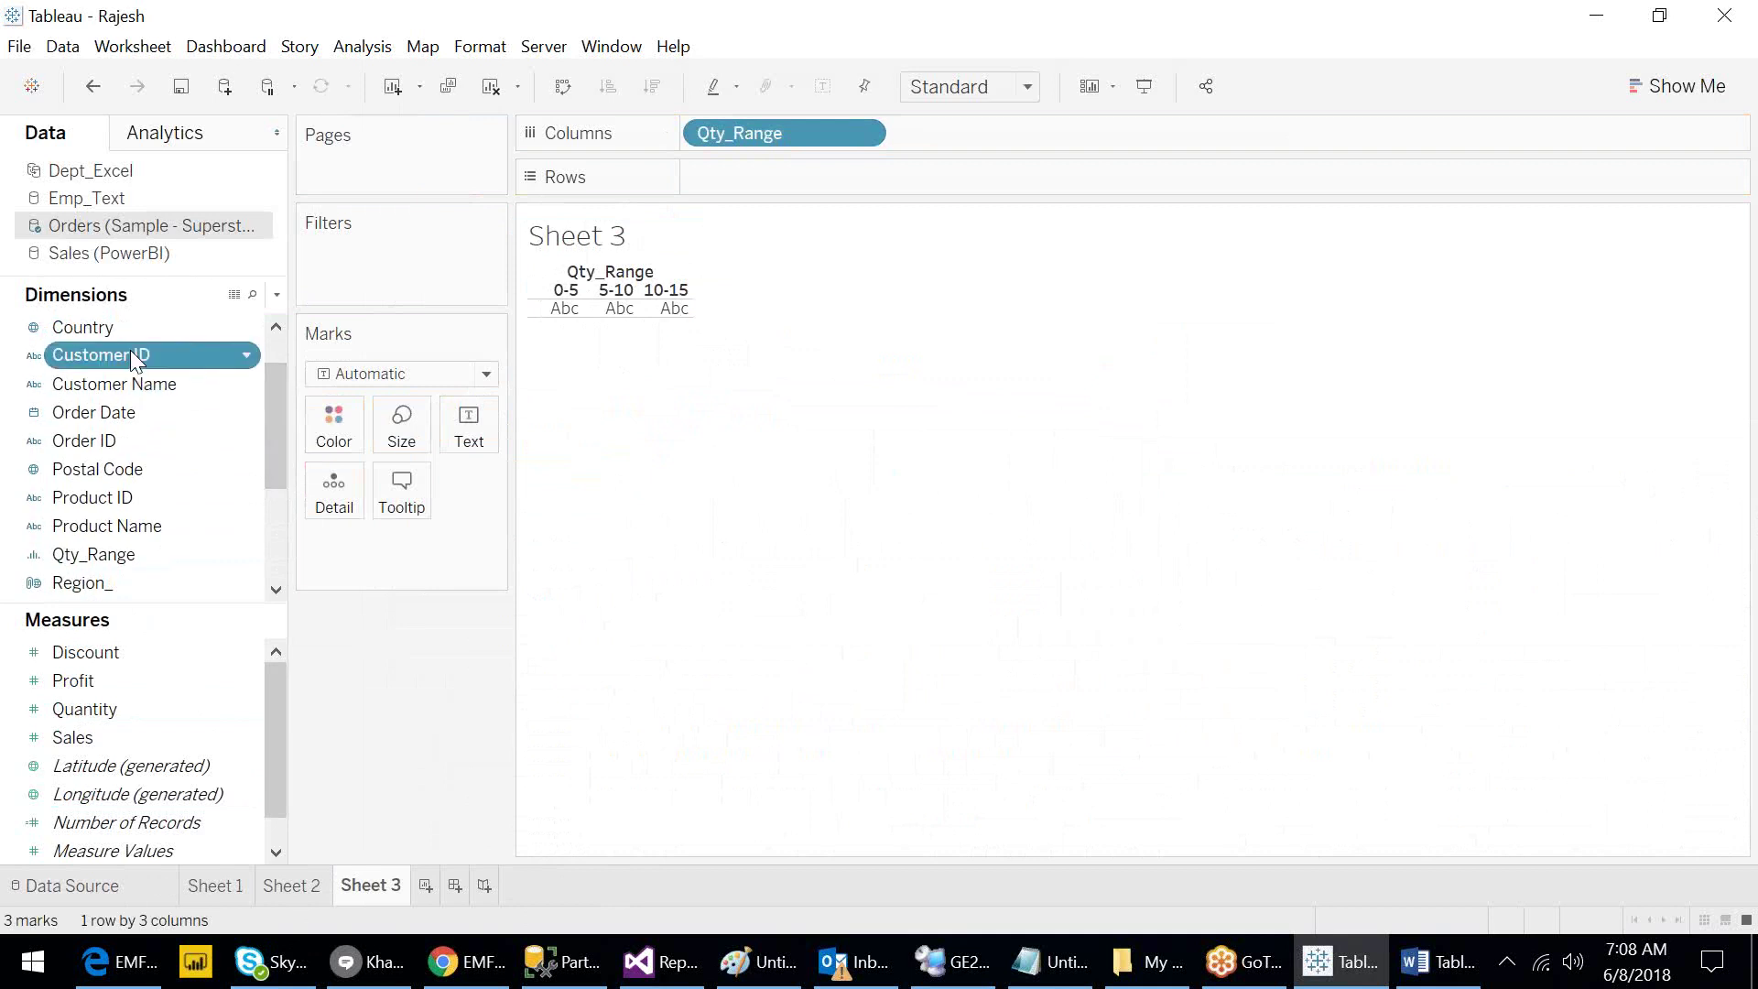
{"action": "left_click", "coordinate": [130, 354]}
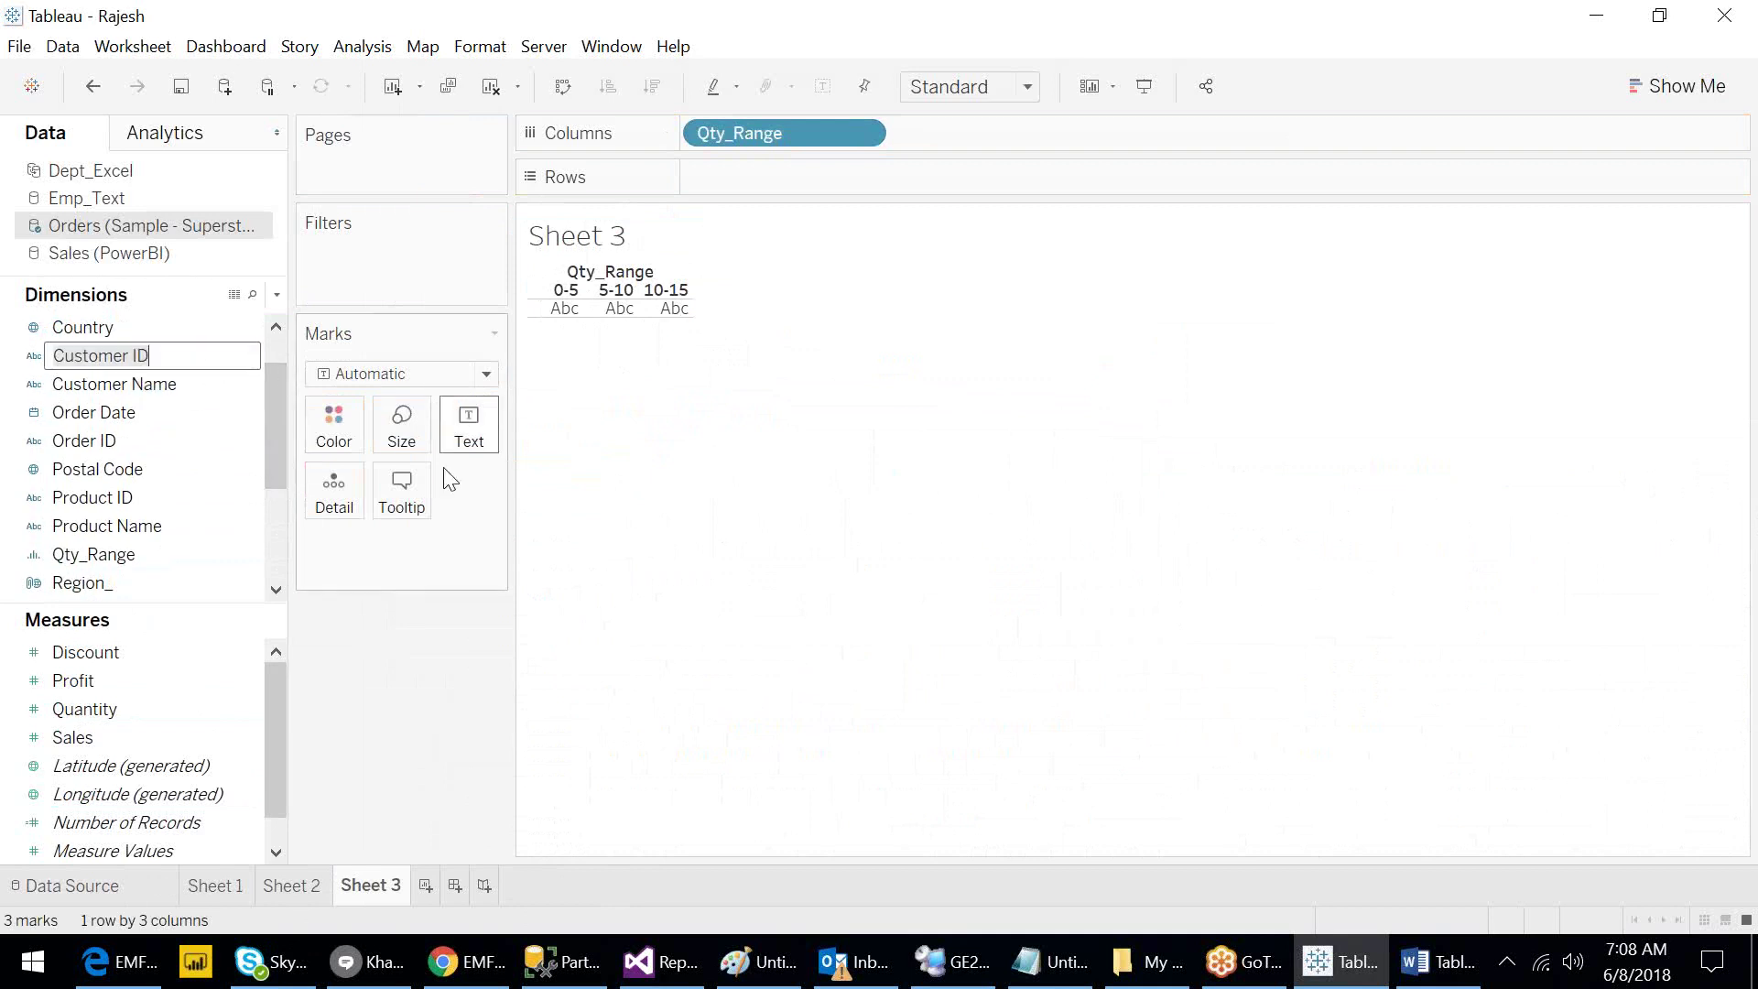
{"action": "key", "text": "Escape"}
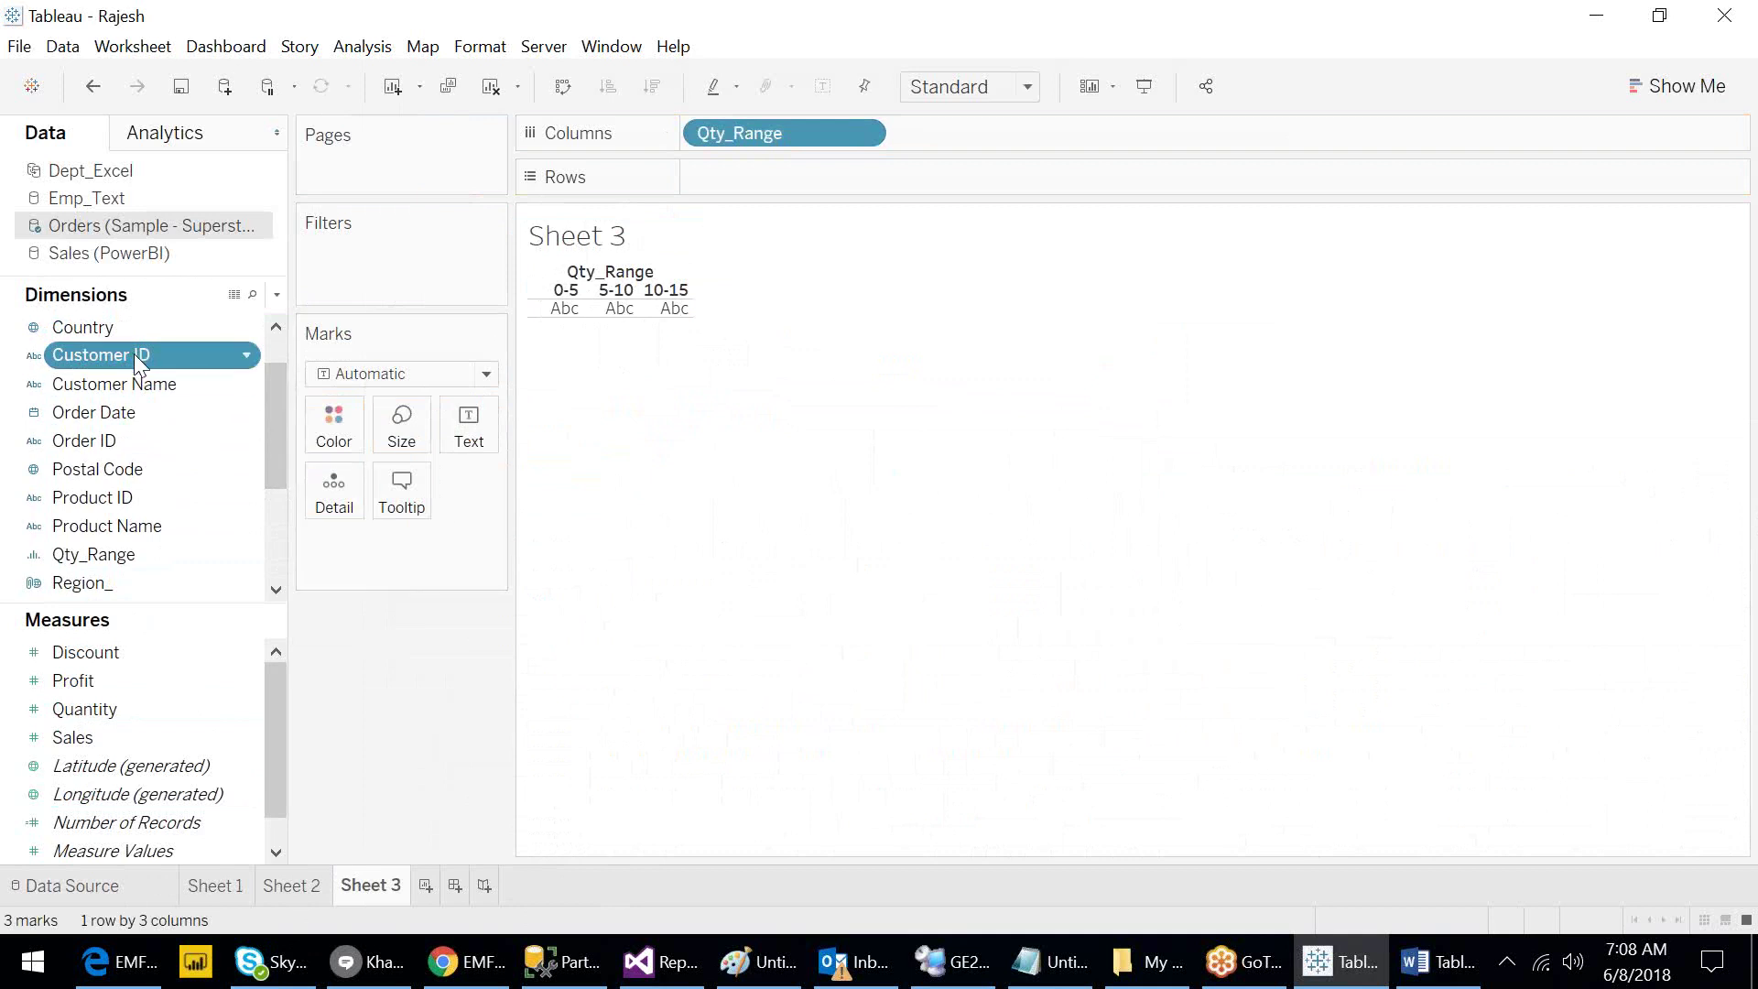
{"action": "left_click_drag", "start_coordinate": [136, 361], "coordinate": [807, 181]}
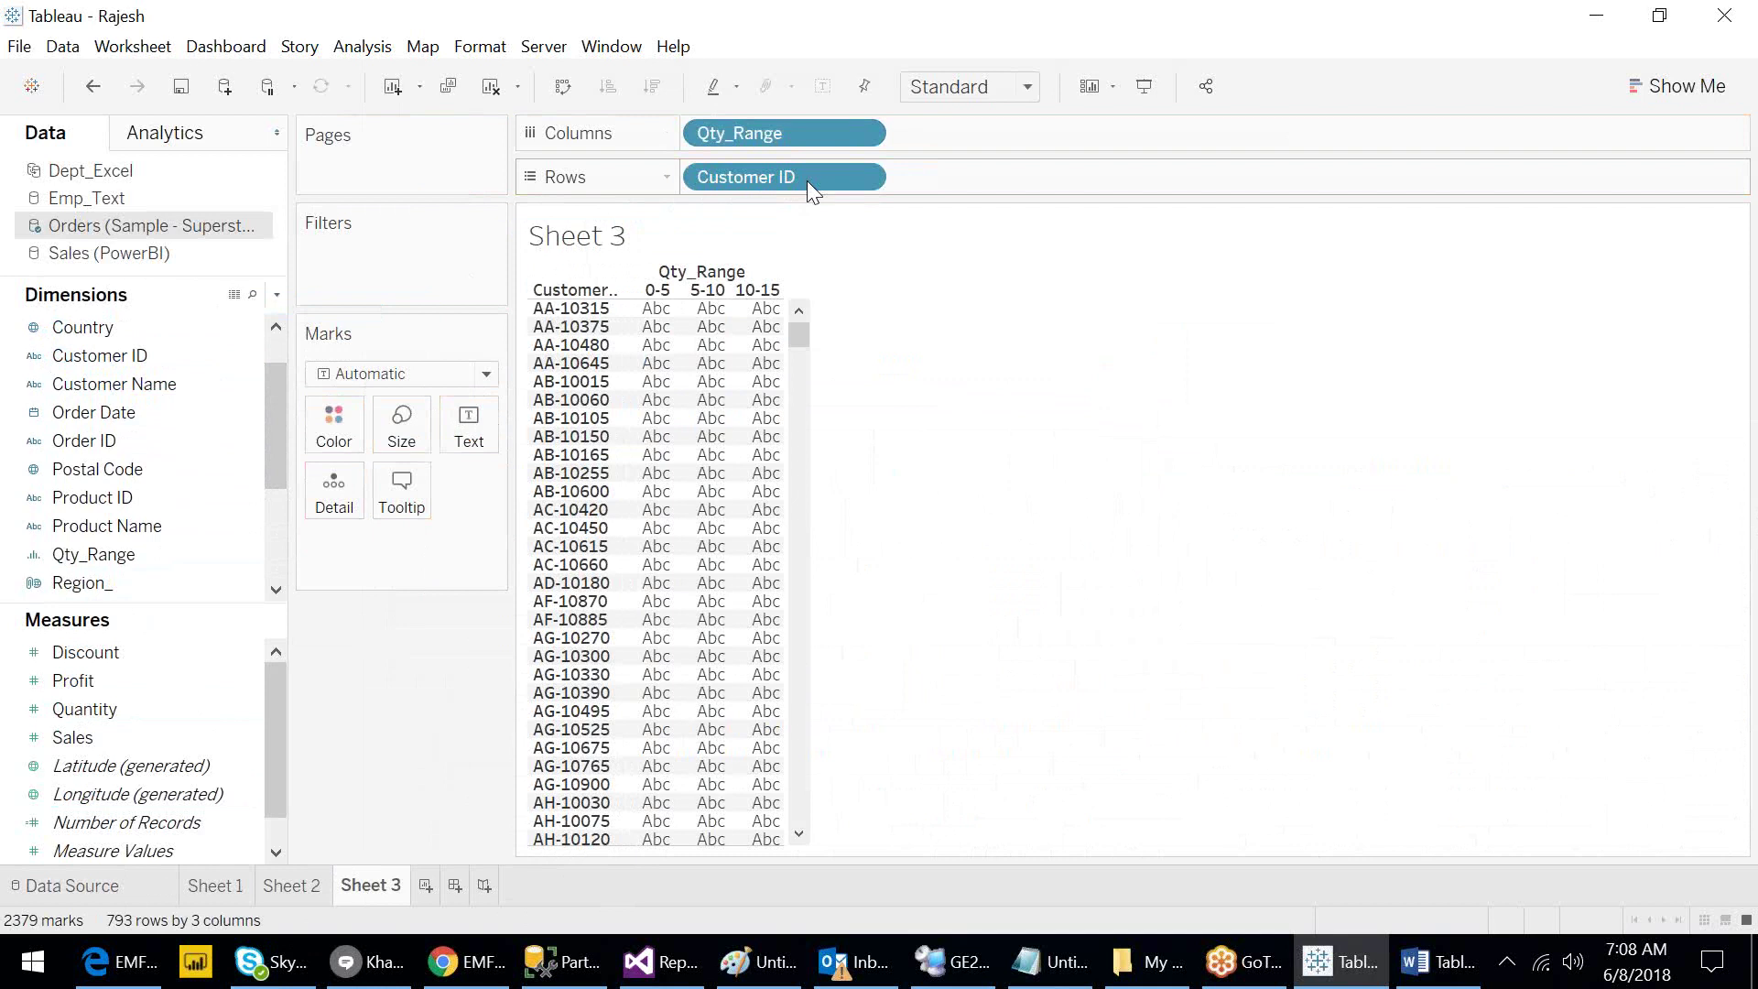
{"action": "left_click", "coordinate": [866, 176]}
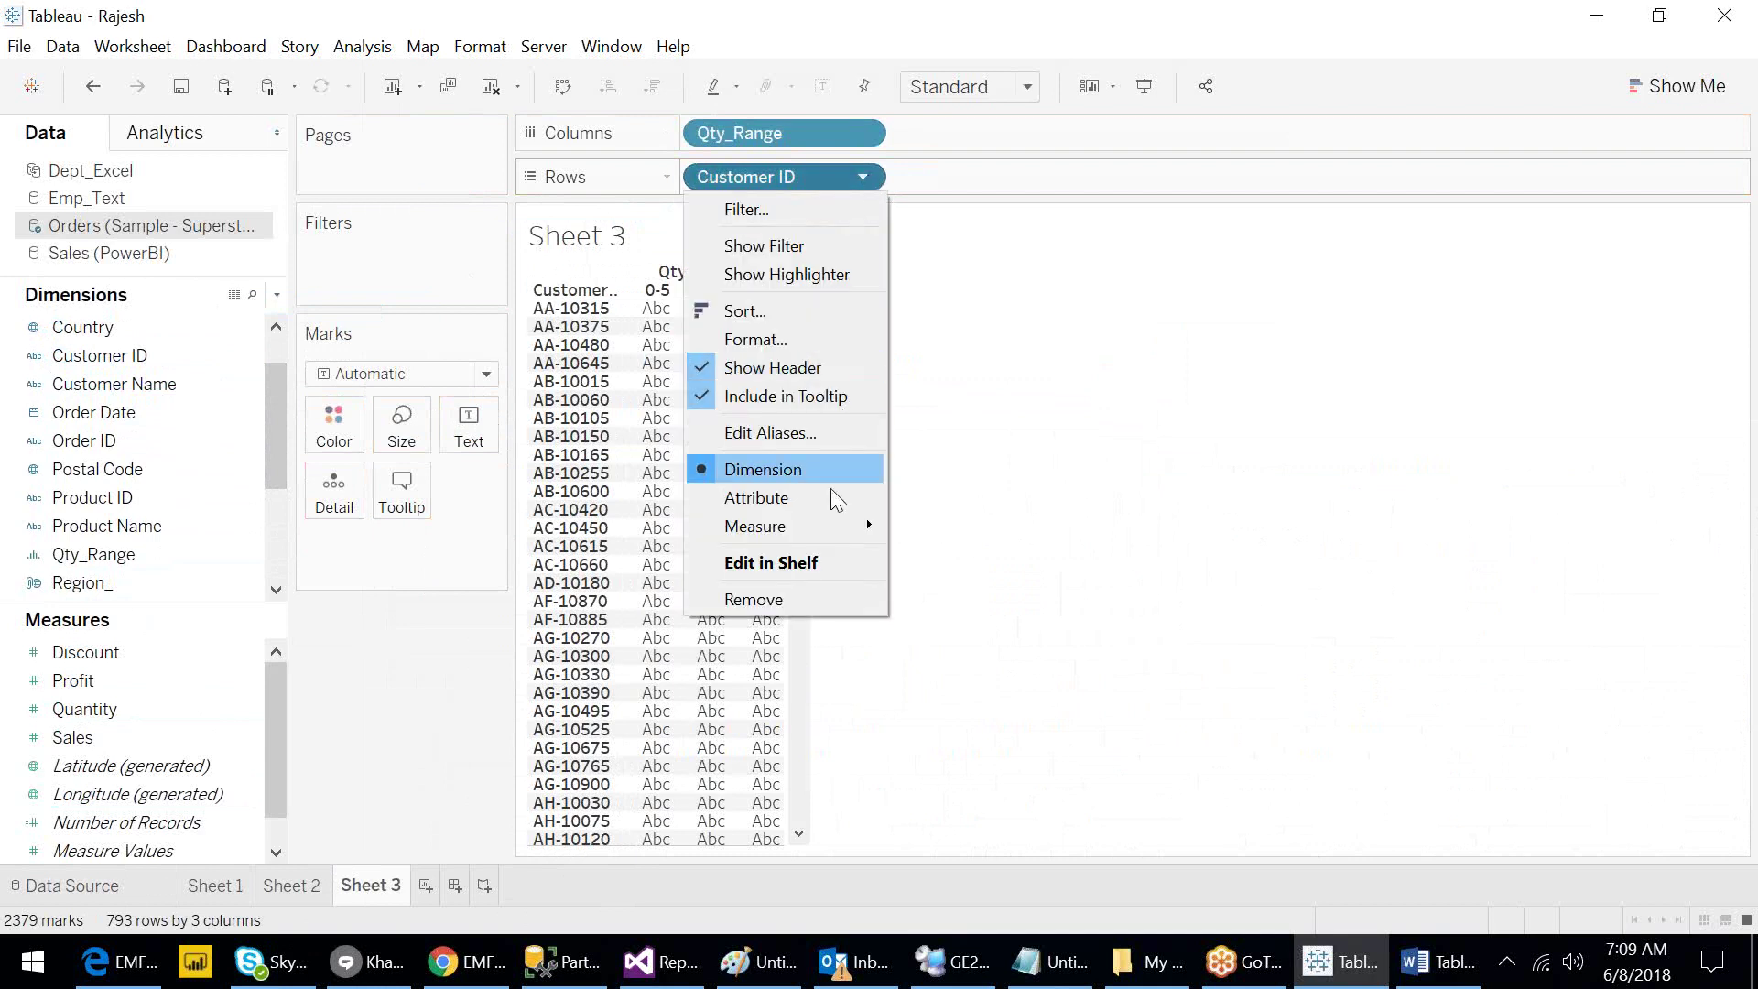
{"action": "mouse_move", "coordinate": [866, 524]}
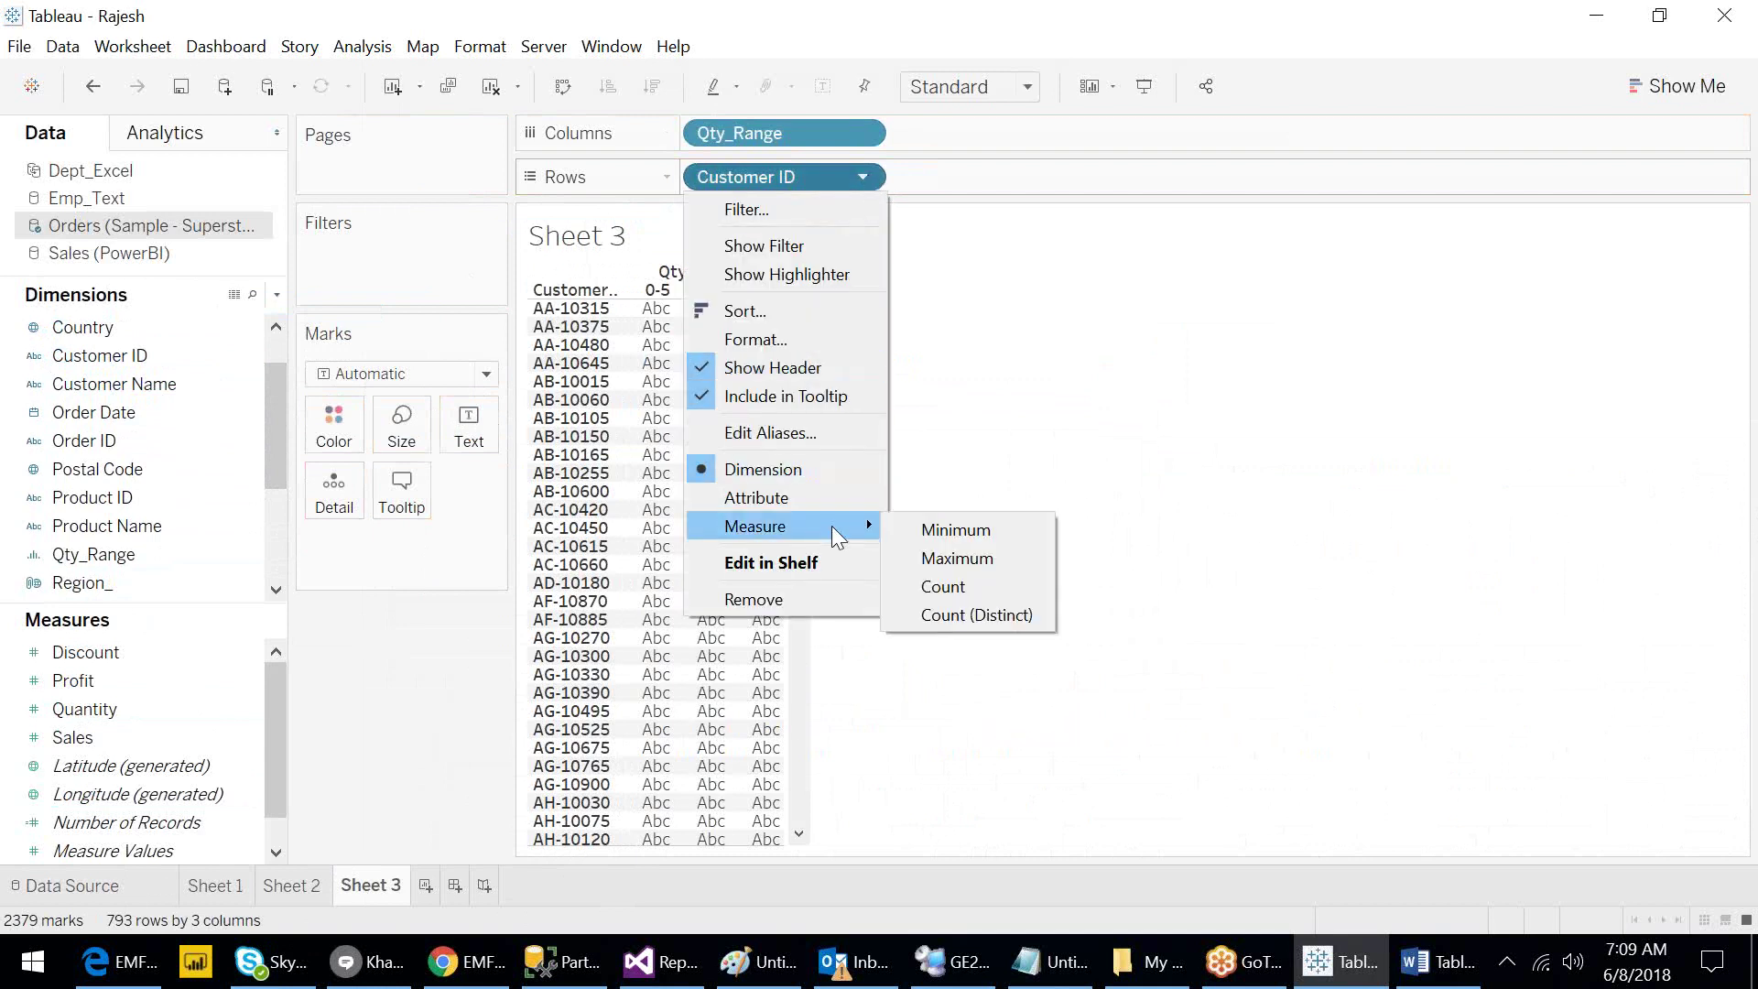
{"action": "left_click", "coordinate": [946, 591]}
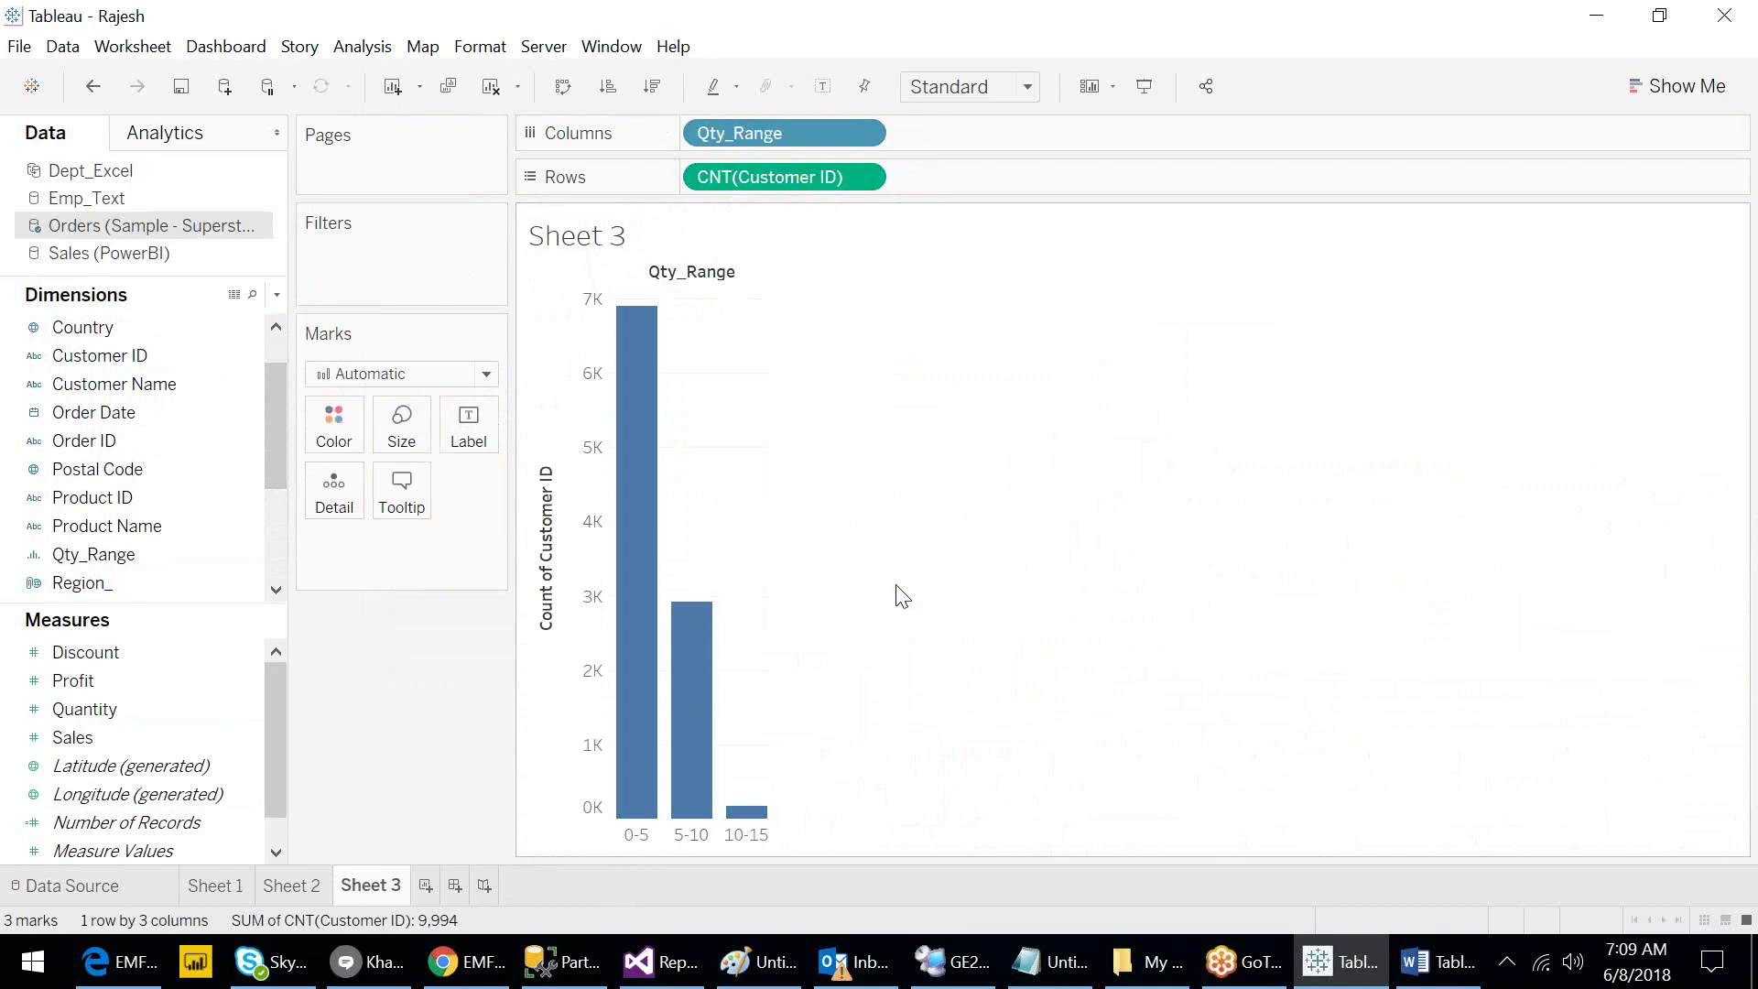
Read the customer counts on the 0-5 and 5-10 bars, and change the Customer ID aggregation to Count (Distinct).
{"action": "mouse_move", "coordinate": [644, 478]}
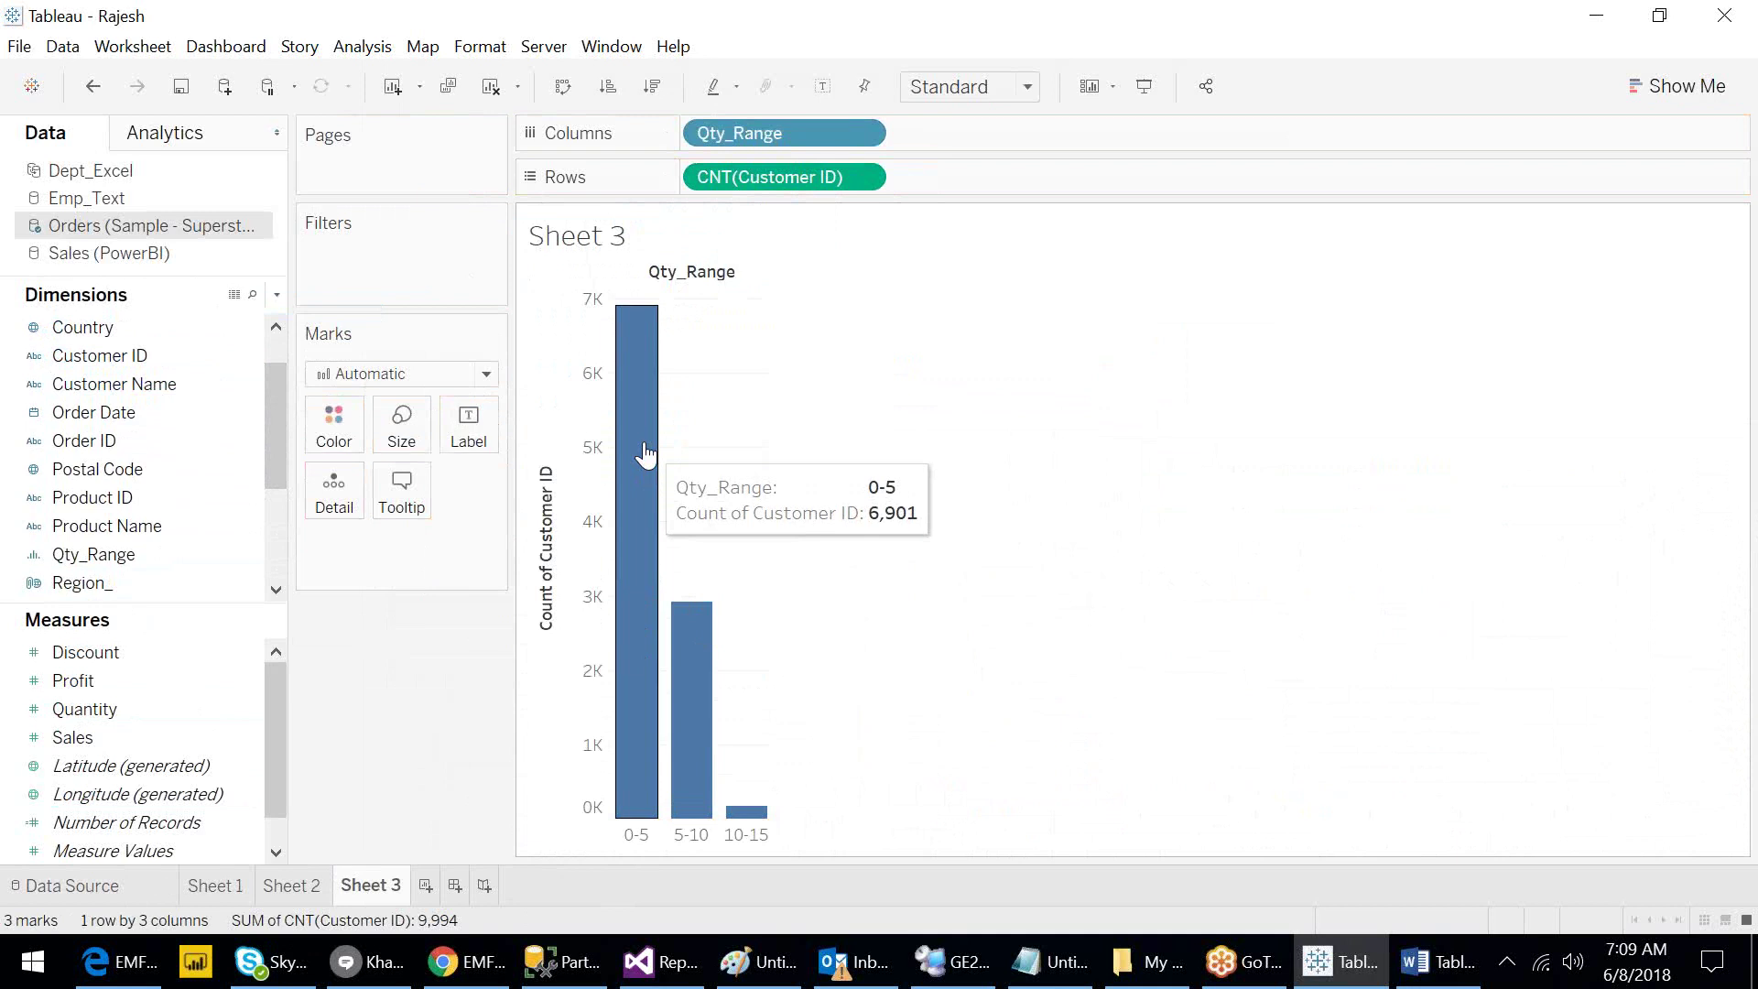
{"action": "left_click", "coordinate": [863, 177]}
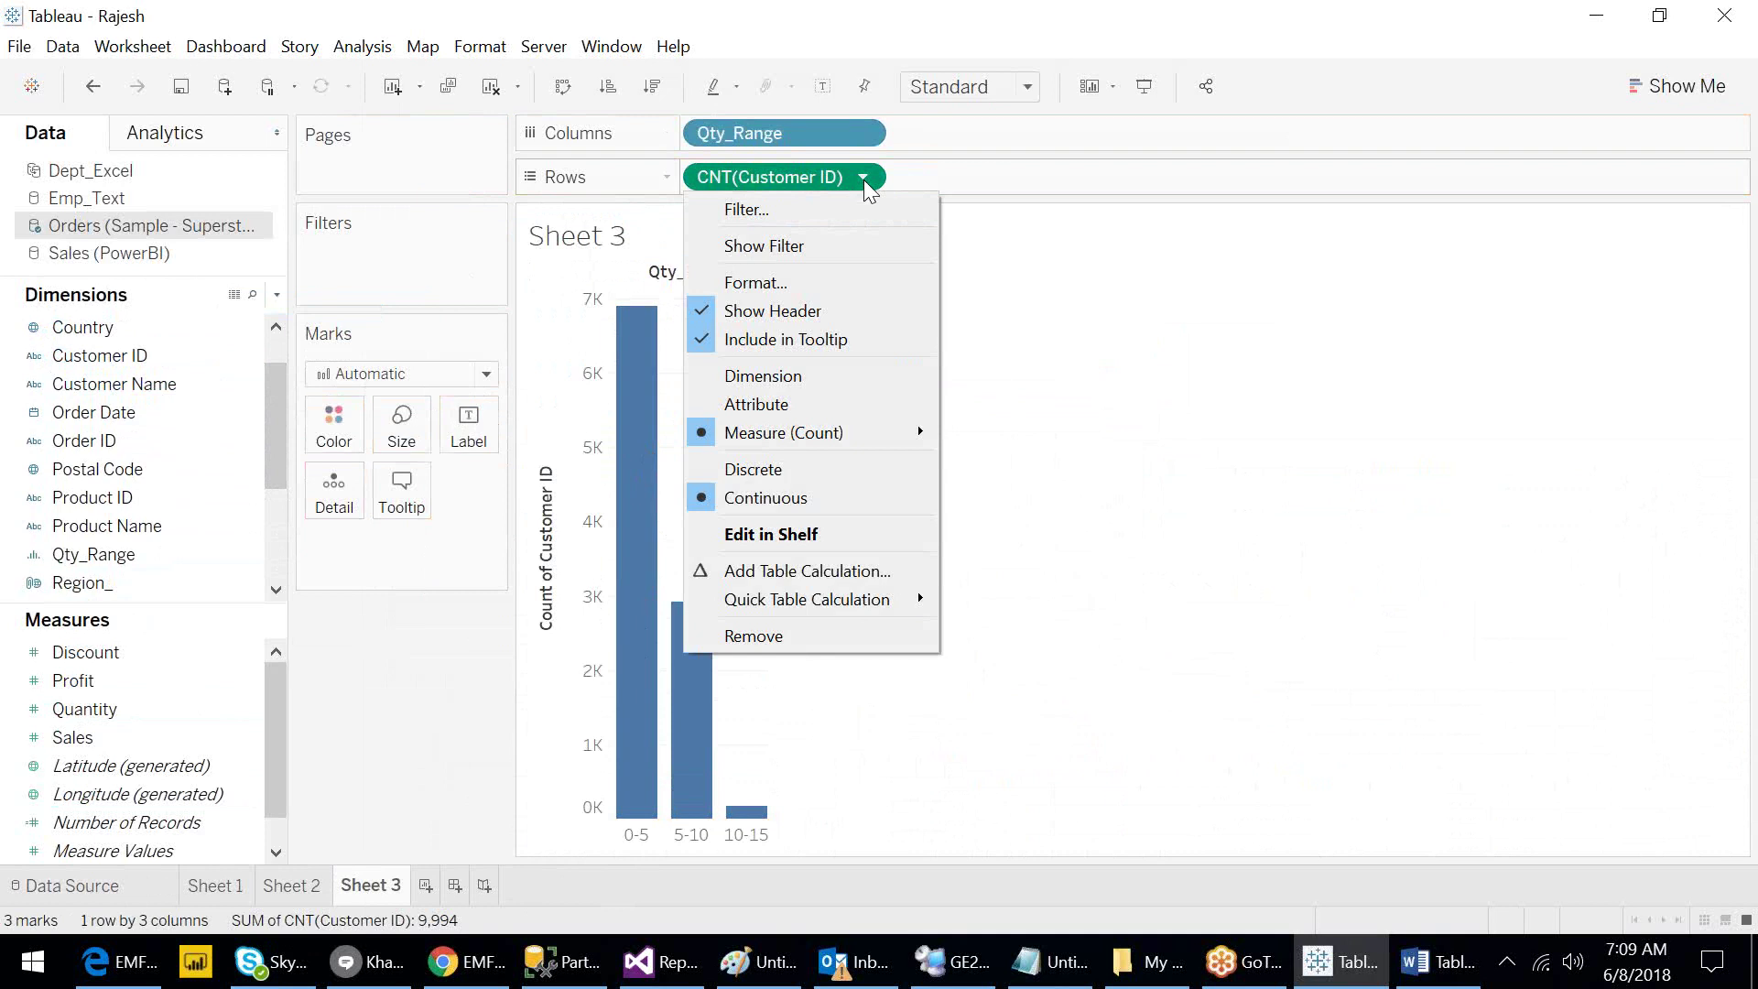
{"action": "left_click", "coordinate": [1048, 499]}
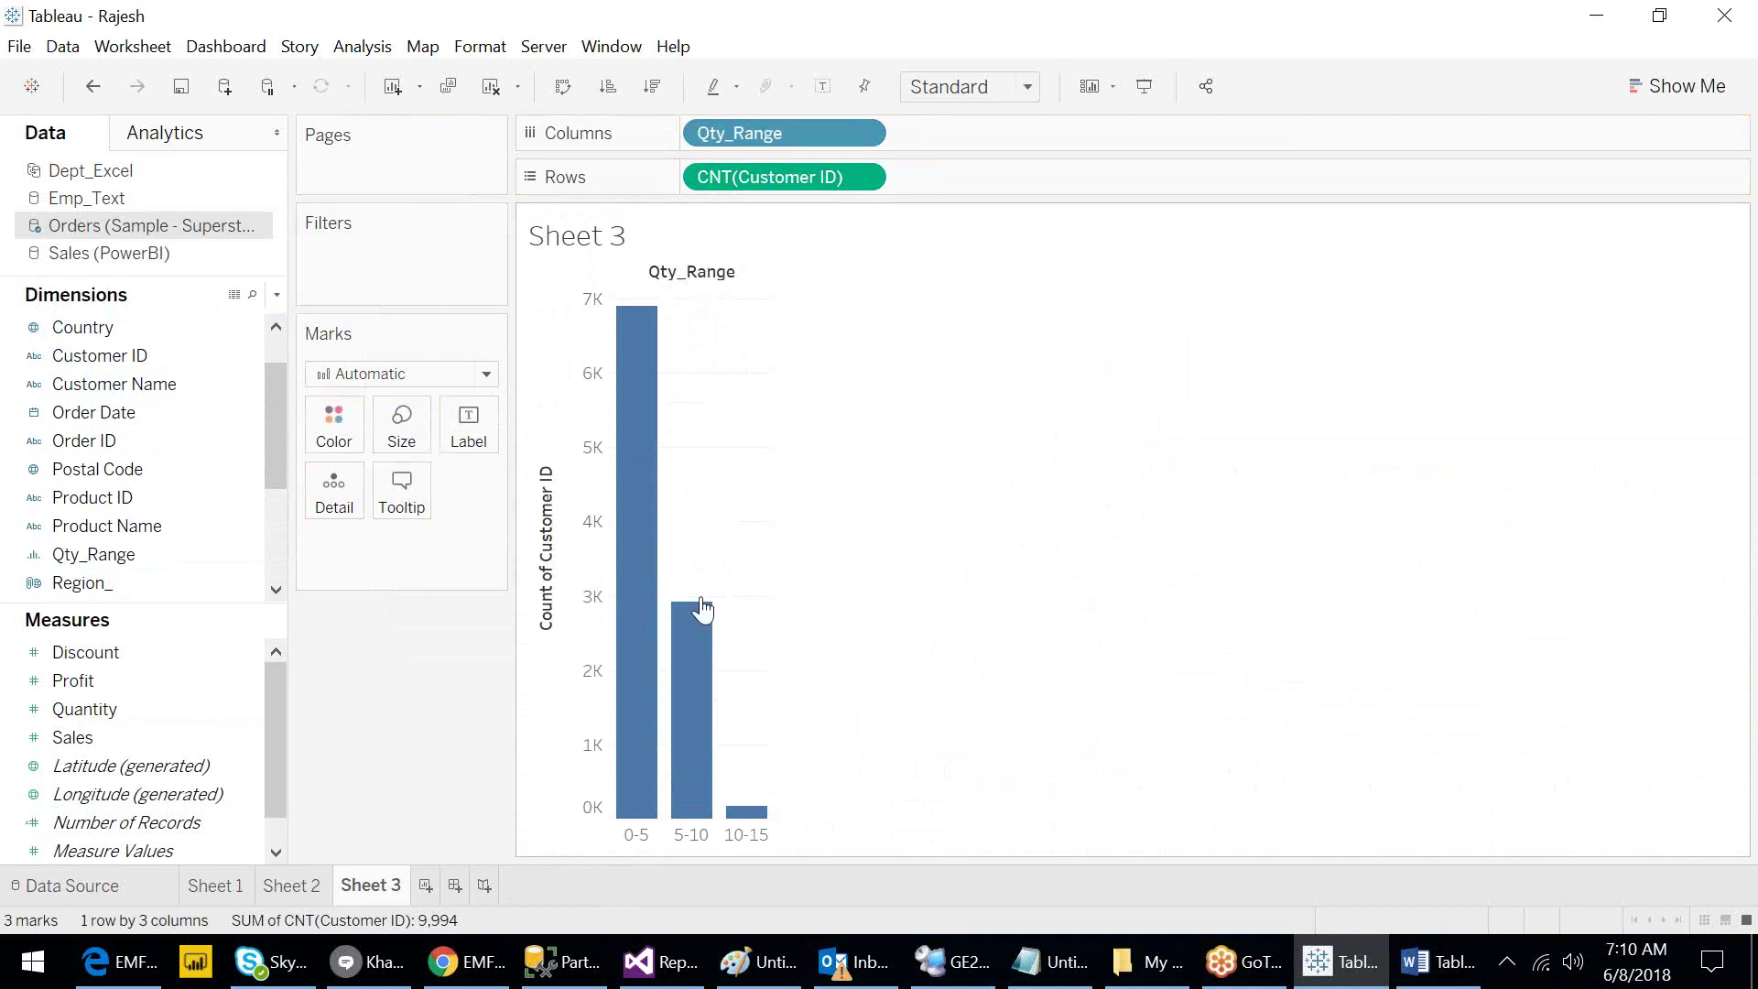
{"action": "mouse_move", "coordinate": [697, 657]}
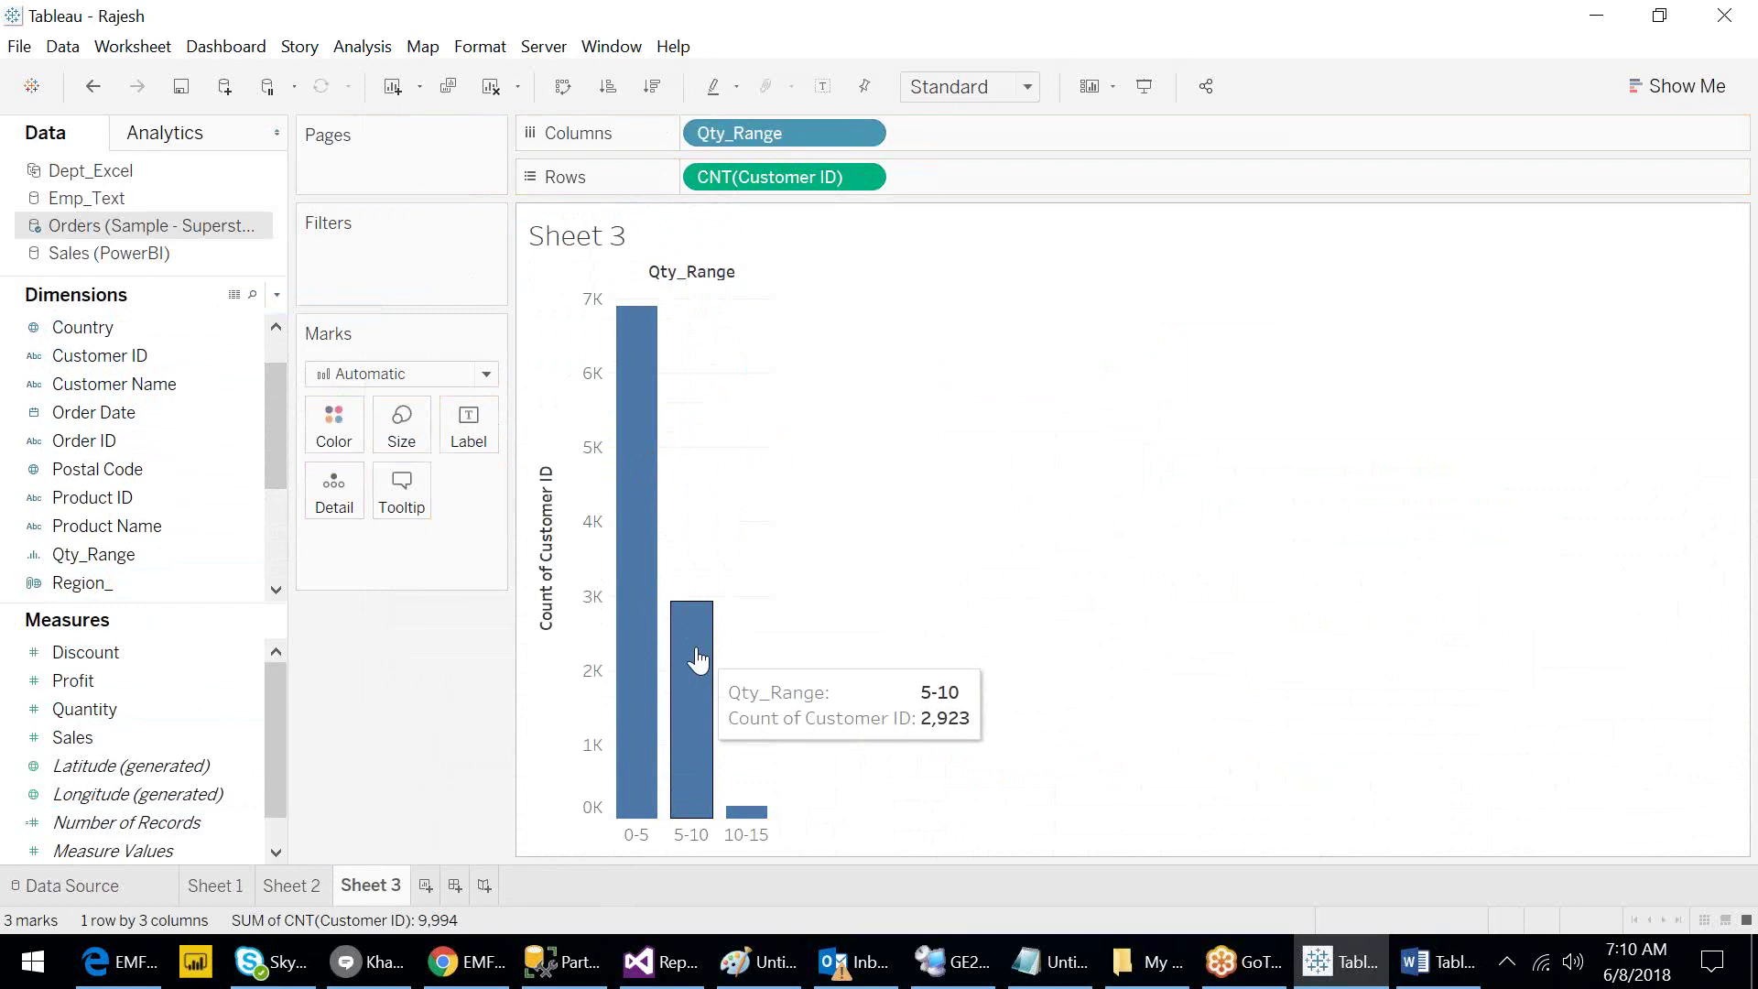
{"action": "left_click", "coordinate": [863, 176]}
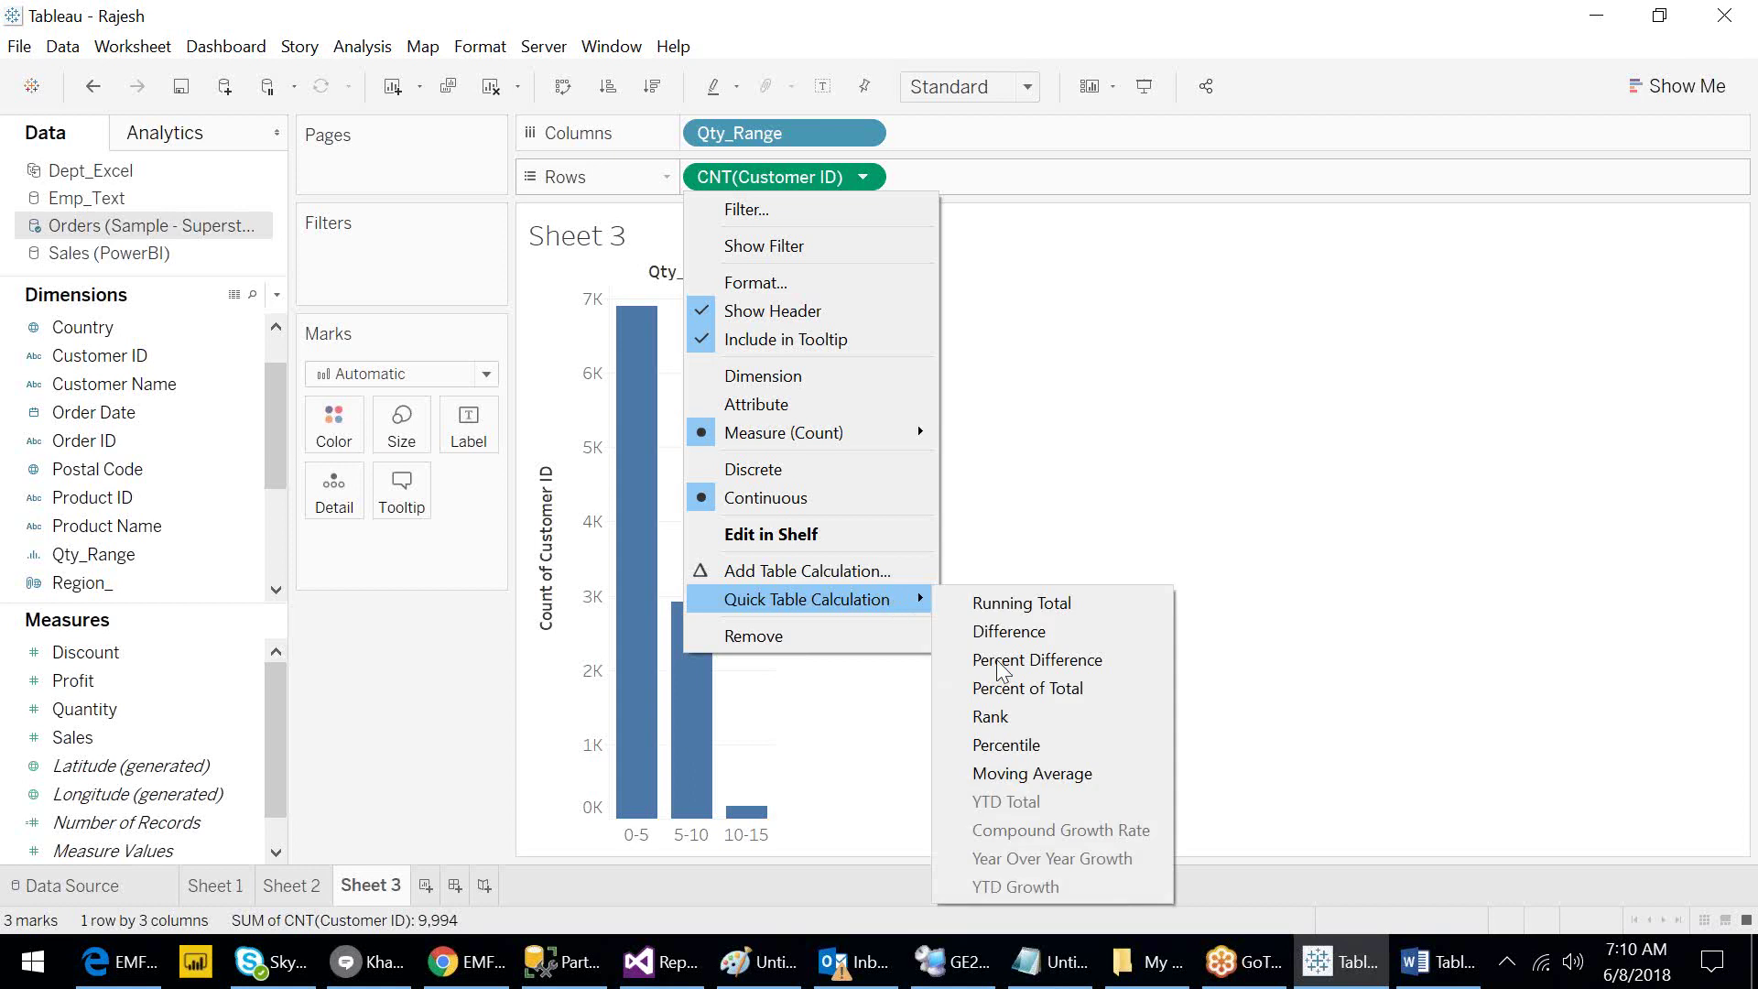
{"action": "mouse_move", "coordinate": [875, 436]}
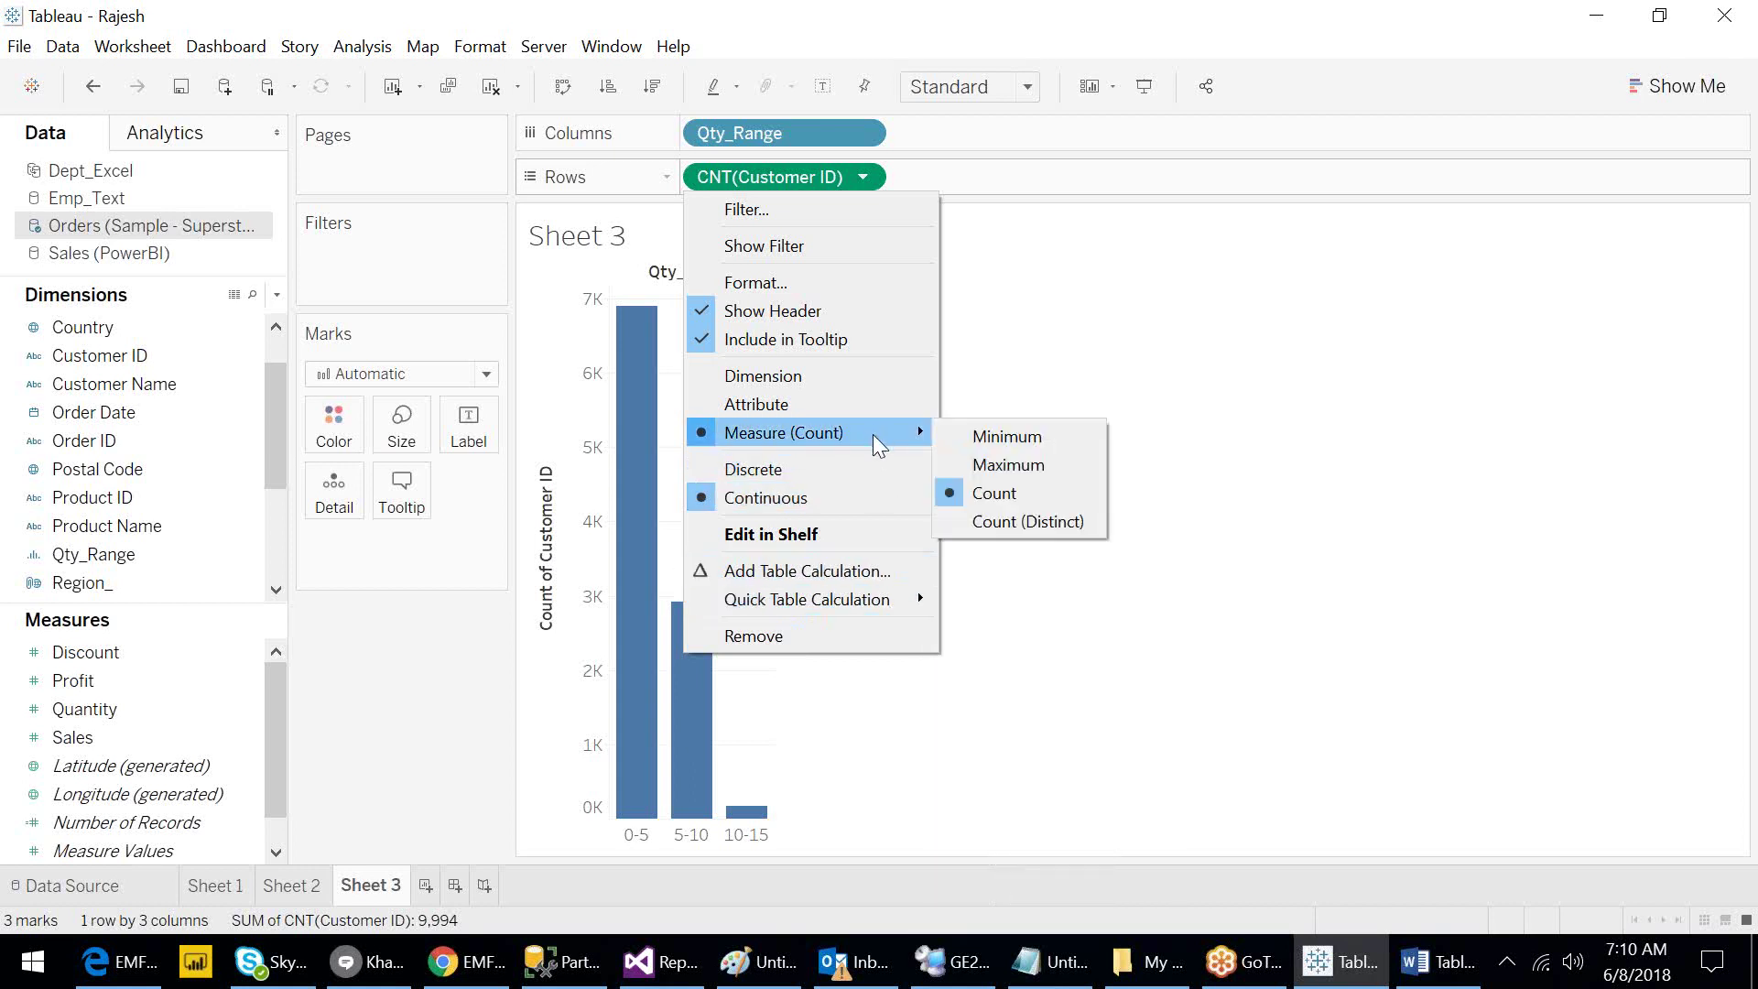
{"action": "left_click", "coordinate": [1019, 523]}
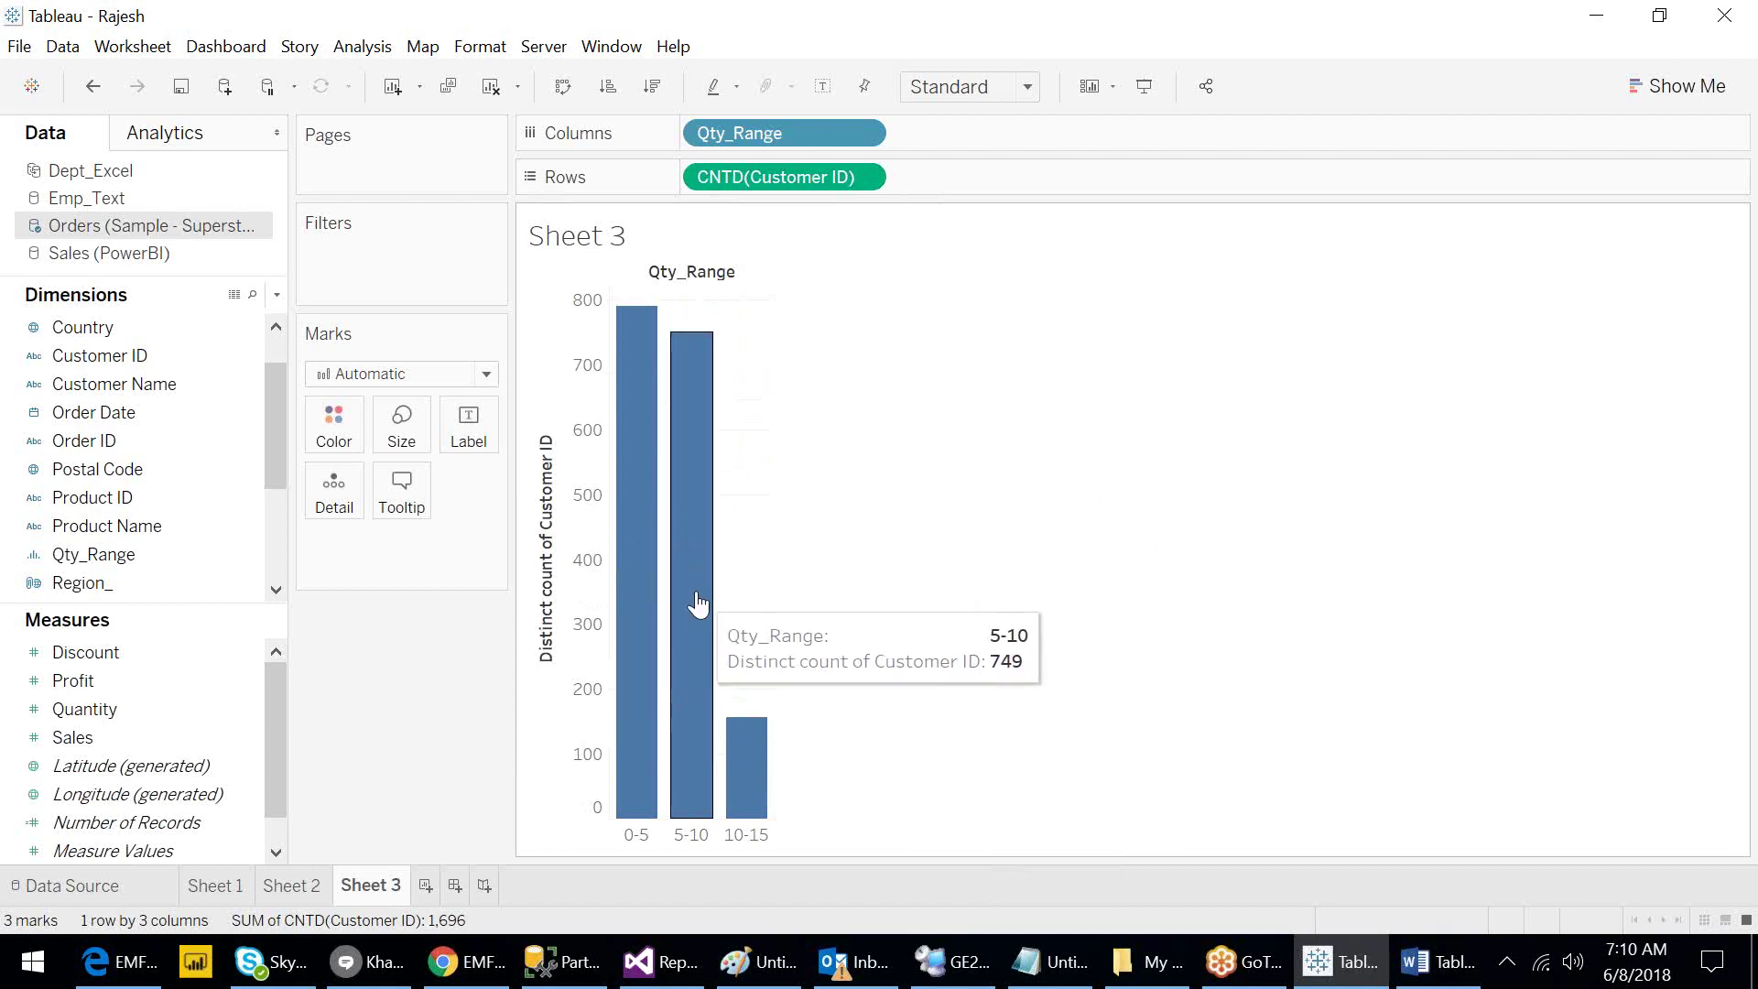
View the summary data behind the 10-15 bar, close it and clear the bar selection.
{"action": "left_click", "coordinate": [752, 771]}
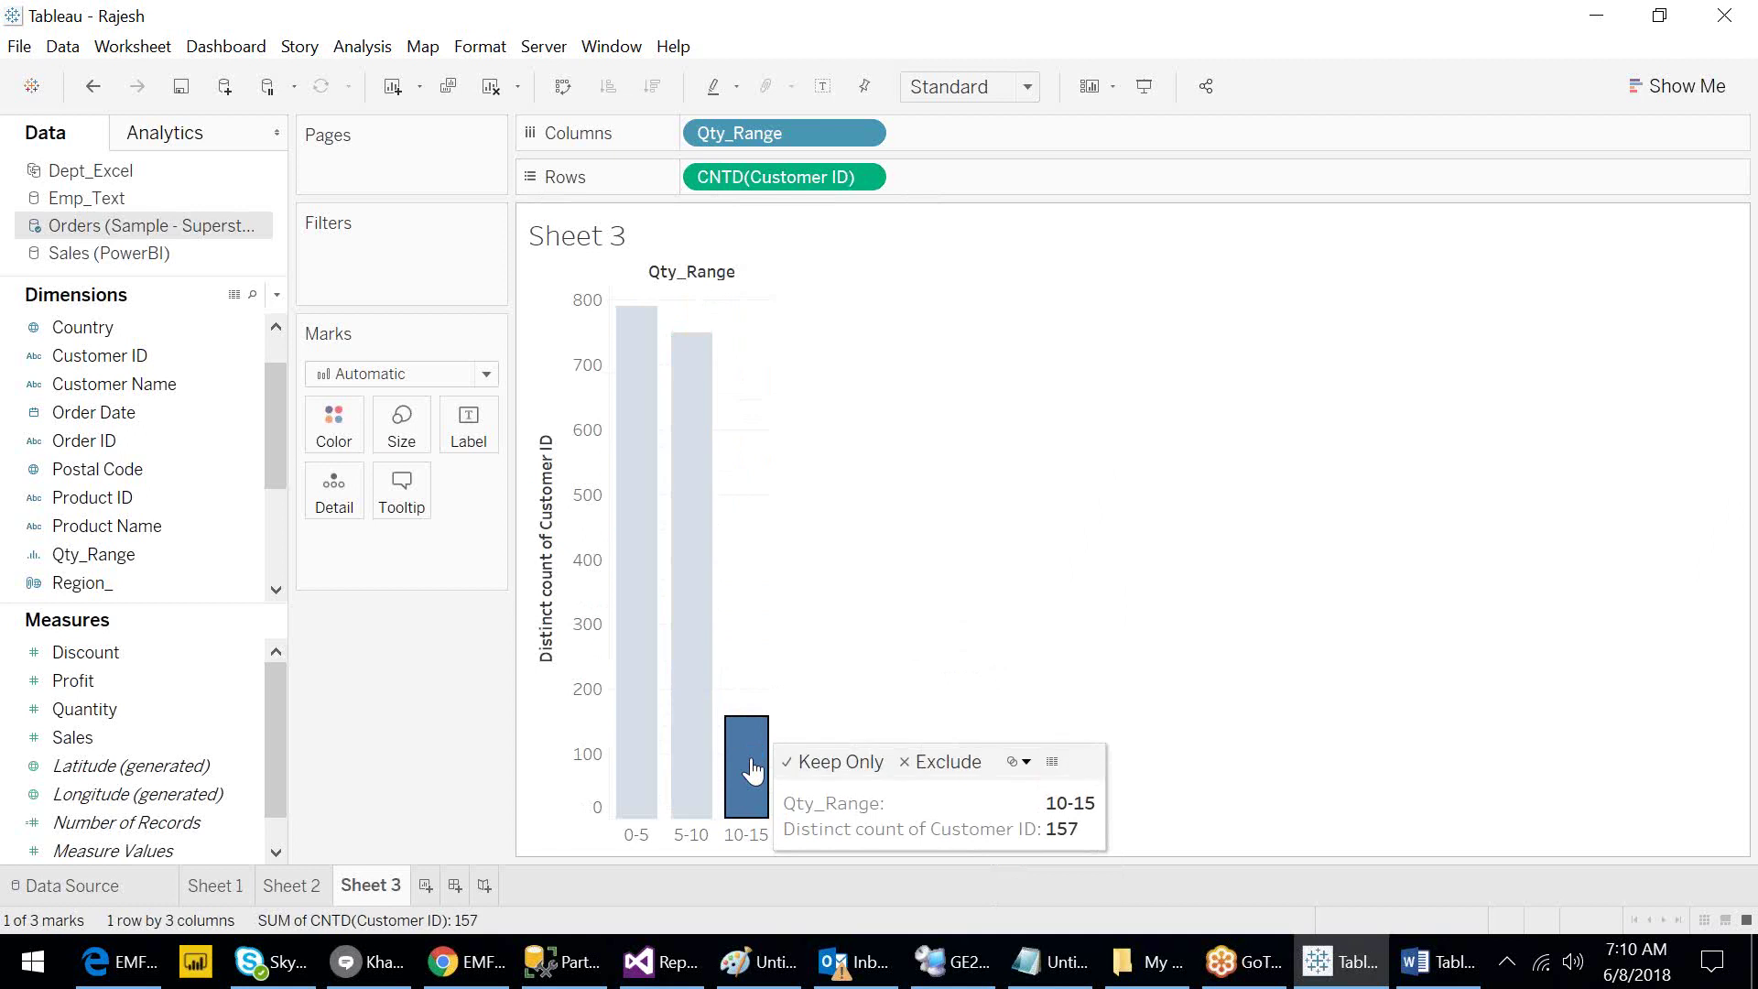
{"action": "left_click", "coordinate": [1052, 762]}
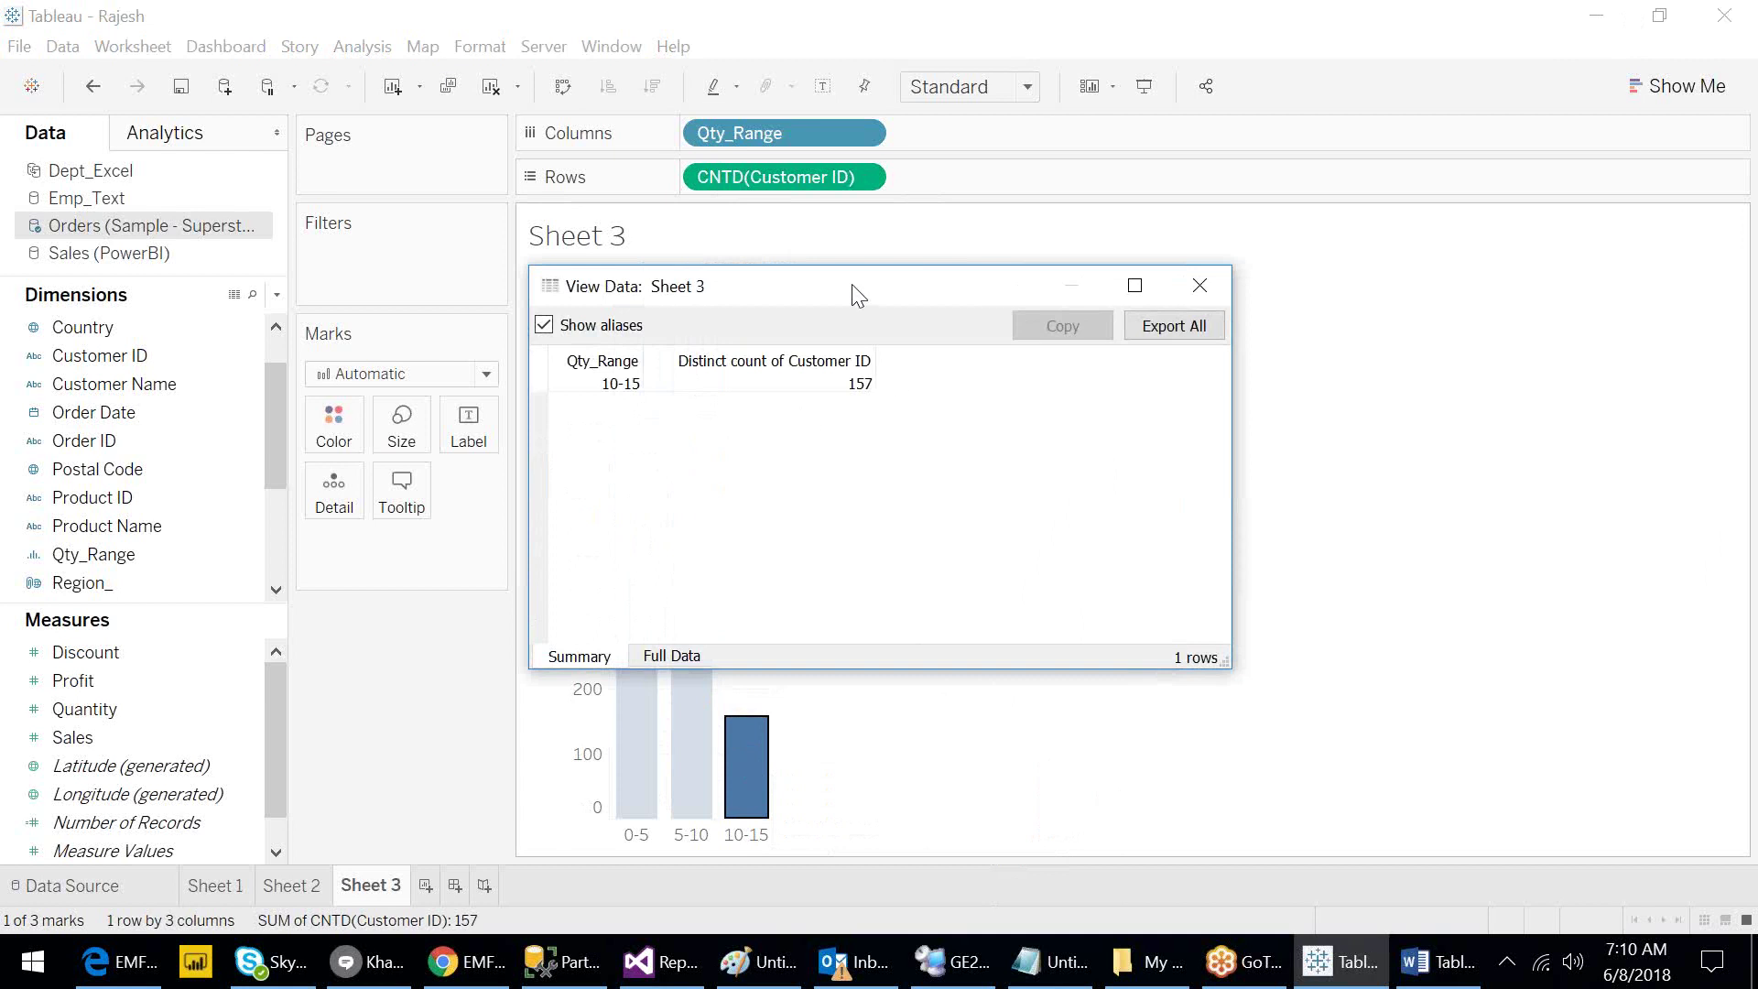
{"action": "left_click_drag", "start_coordinate": [878, 289], "coordinate": [1160, 262]}
{"action": "left_click", "coordinate": [1477, 260]}
{"action": "left_click", "coordinate": [1170, 597]}
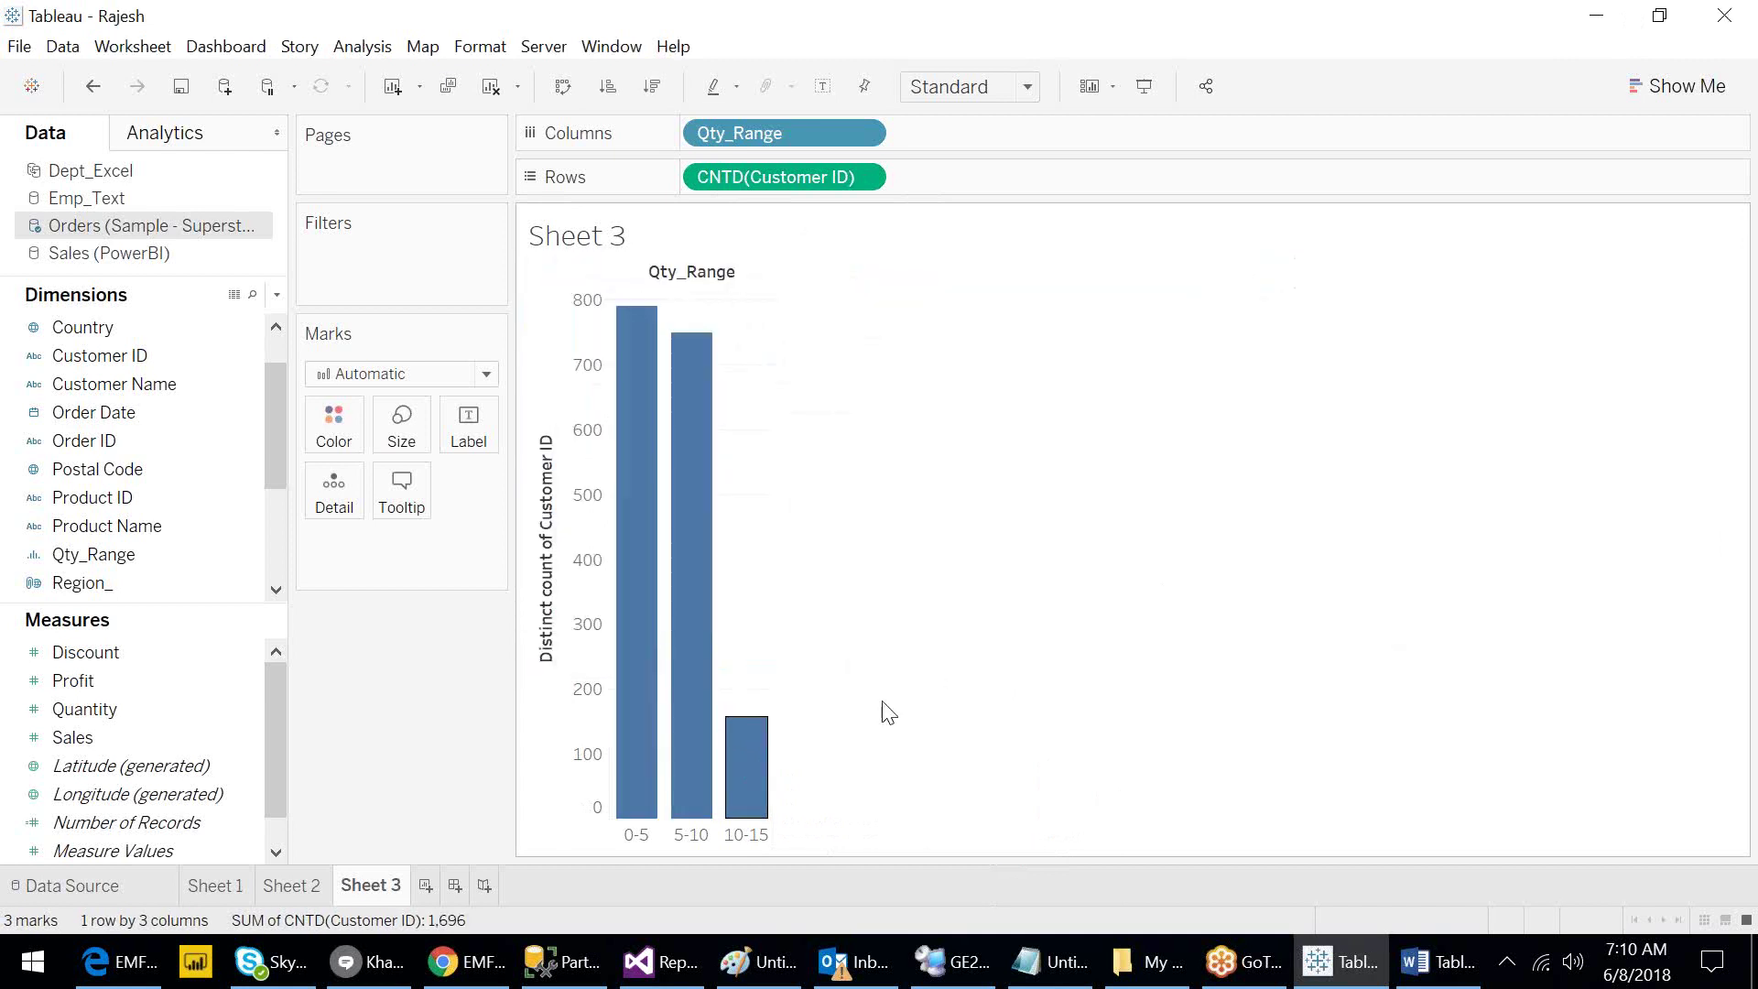
Select the 10-15 bar, open the row data of the Orders data source and close it.
{"action": "left_click", "coordinate": [755, 752]}
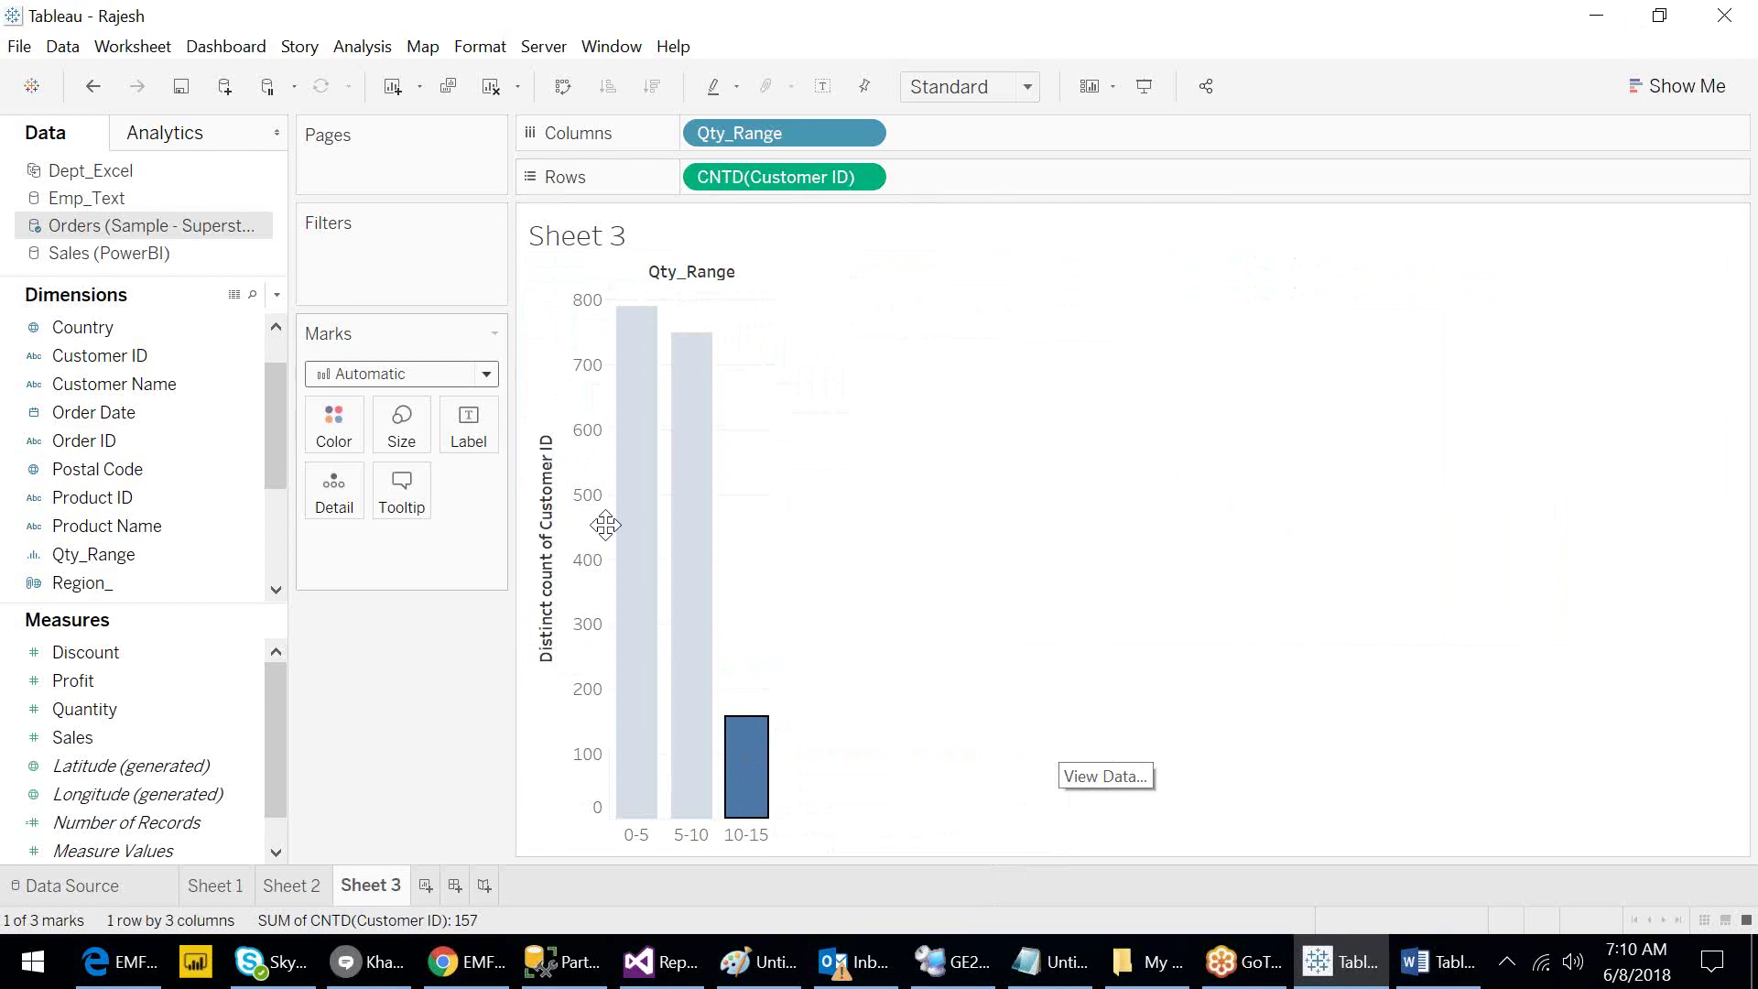
{"action": "left_click", "coordinate": [234, 296]}
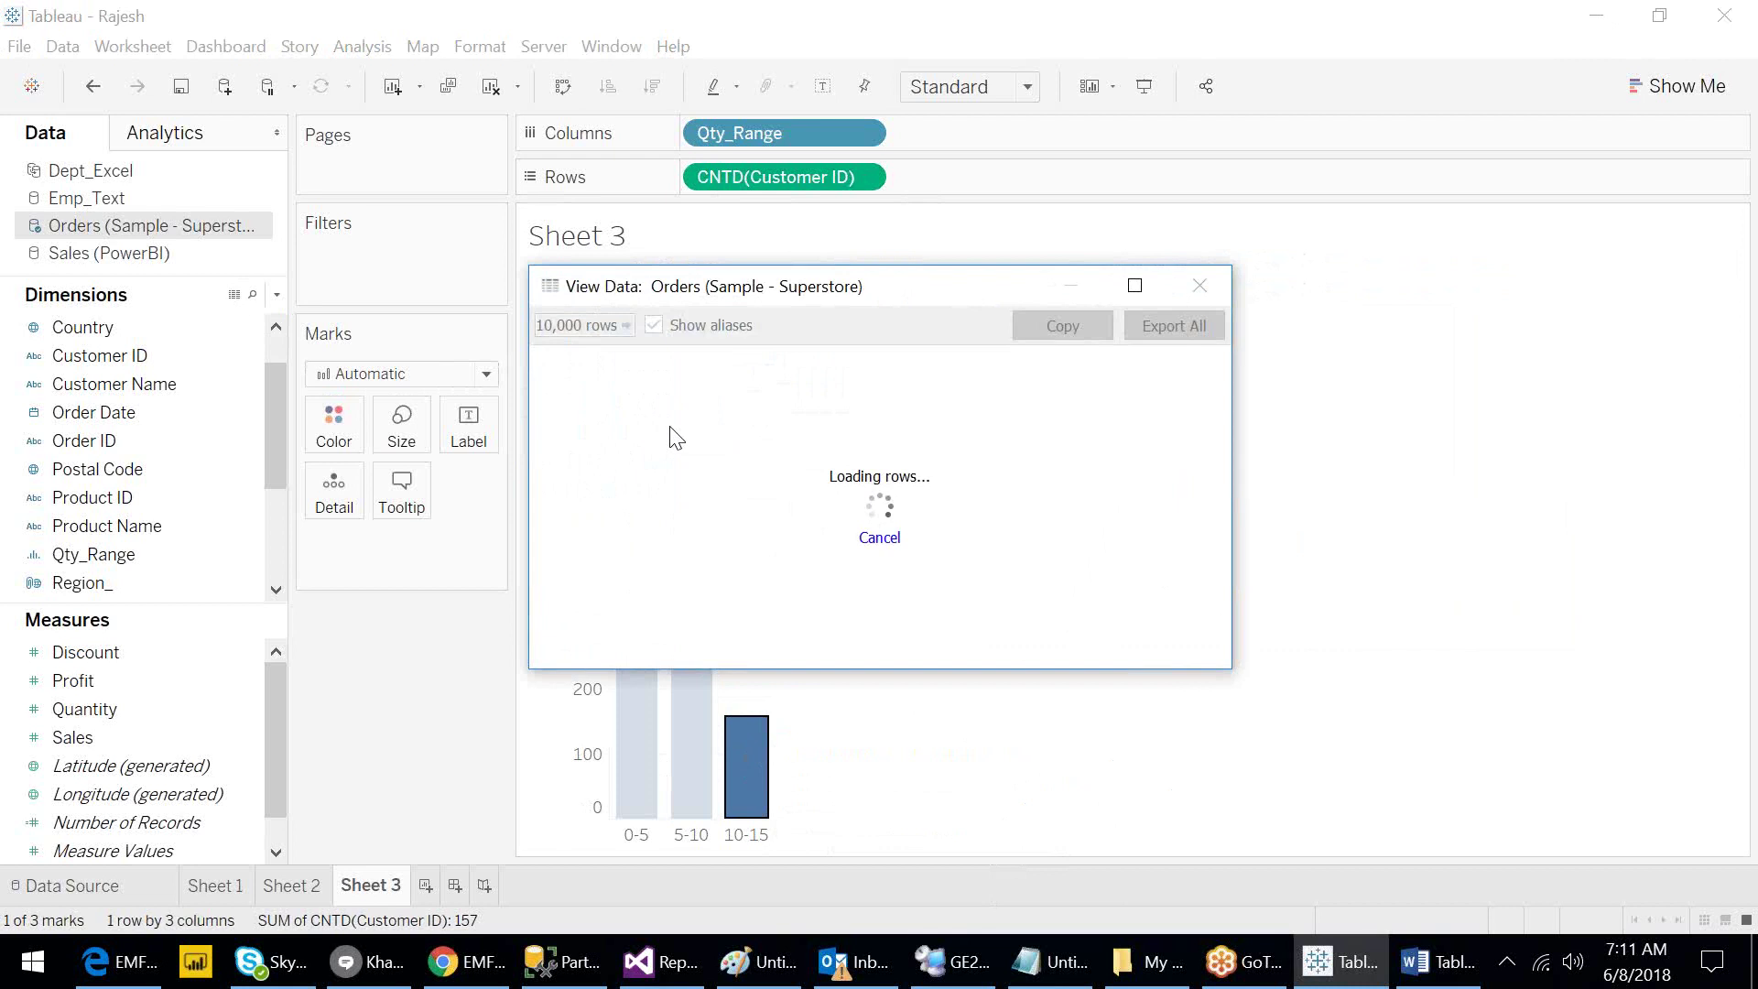
{"action": "left_click", "coordinate": [1198, 286]}
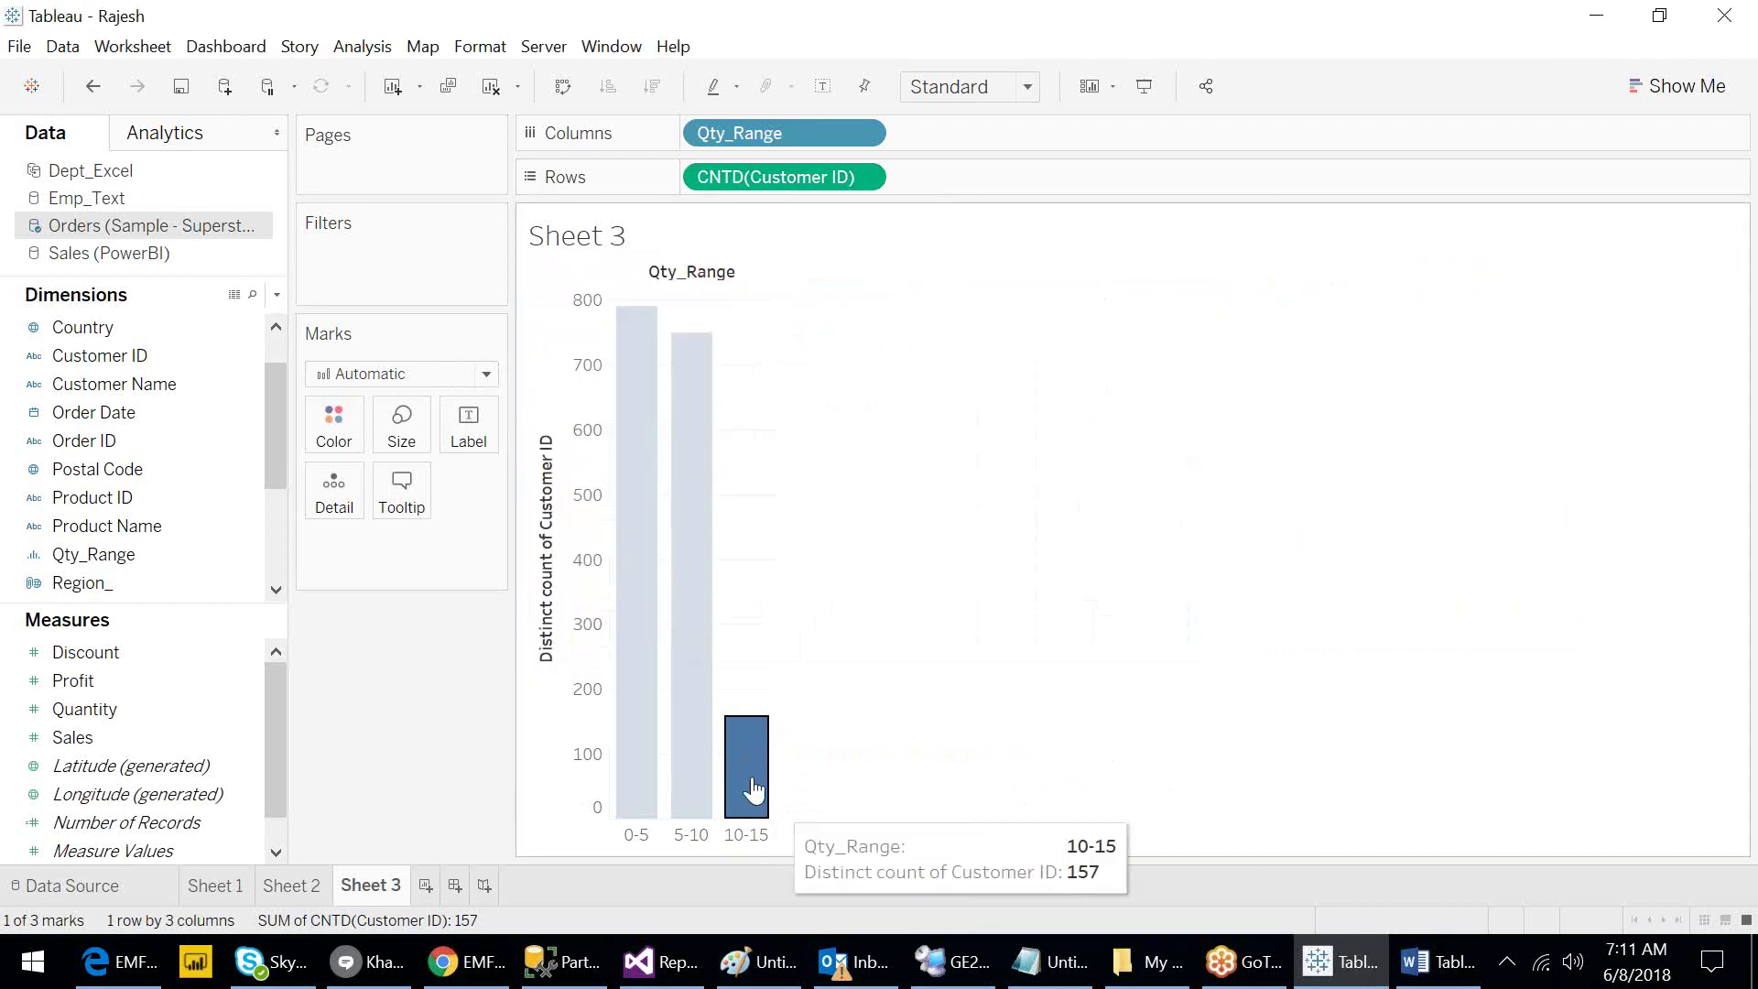
Open the full underlying data of the 10-15 bar and maximize its window.
{"action": "left_click", "coordinate": [743, 756]}
{"action": "left_click", "coordinate": [744, 755]}
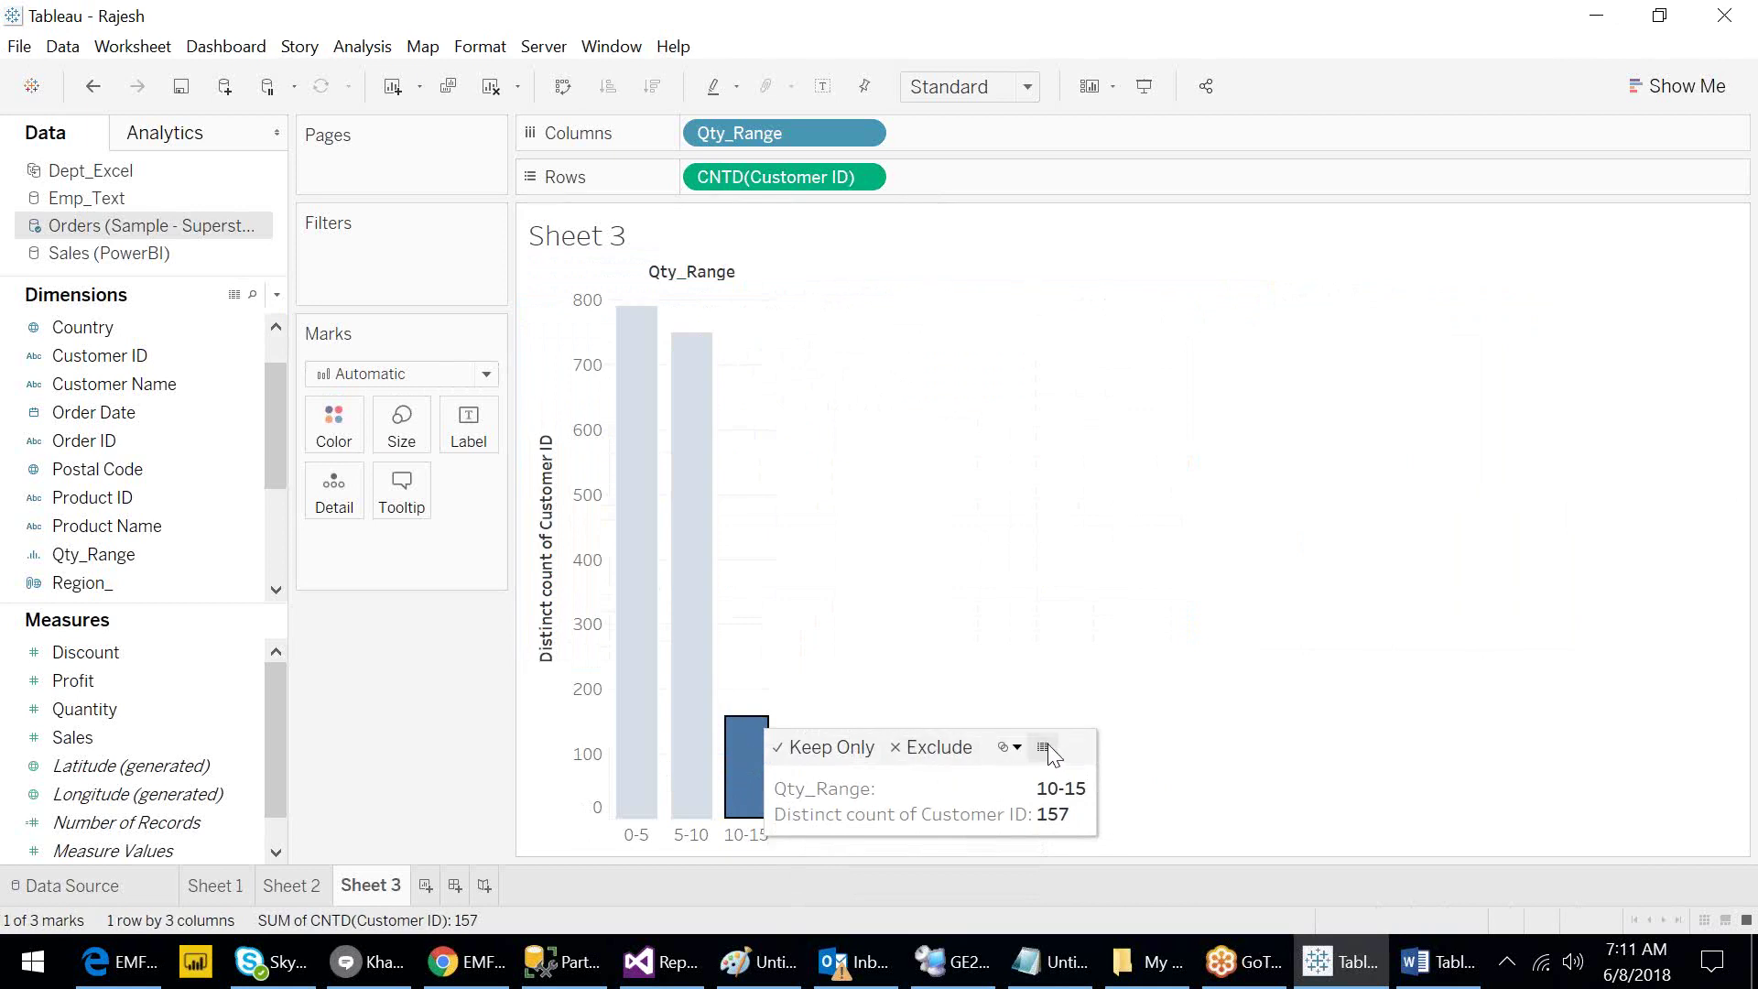
{"action": "left_click", "coordinate": [1046, 749]}
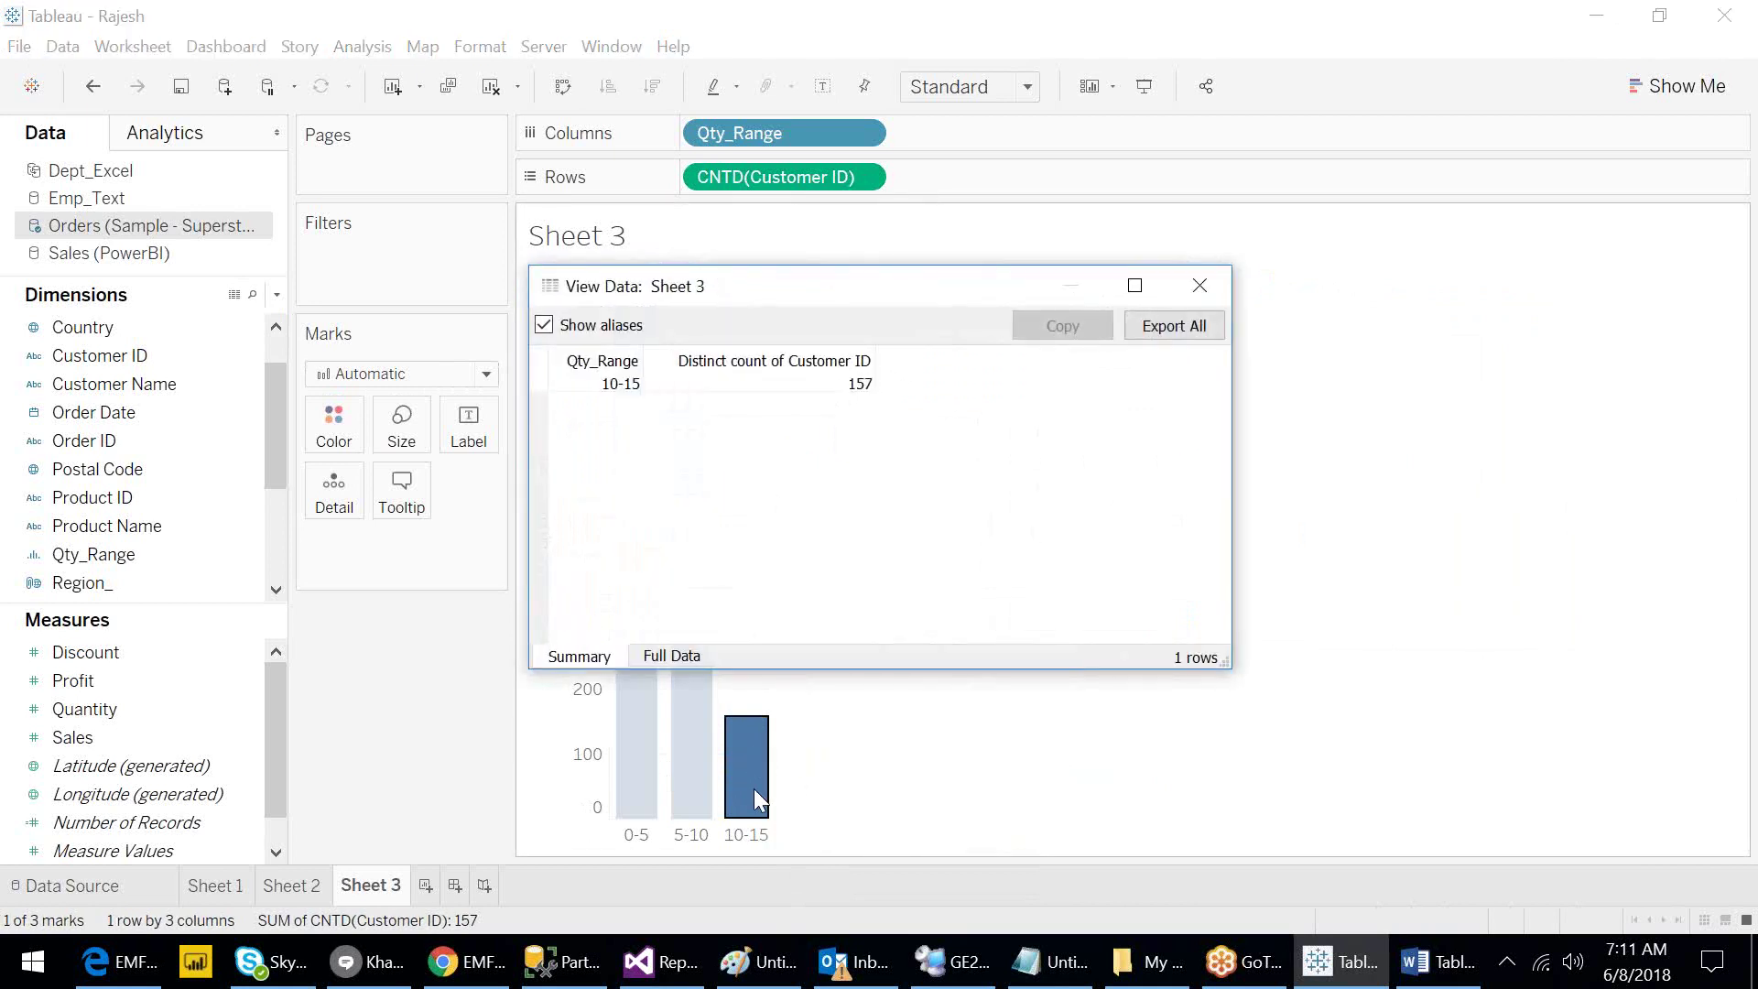
{"action": "left_click_drag", "start_coordinate": [877, 289], "coordinate": [1186, 264]}
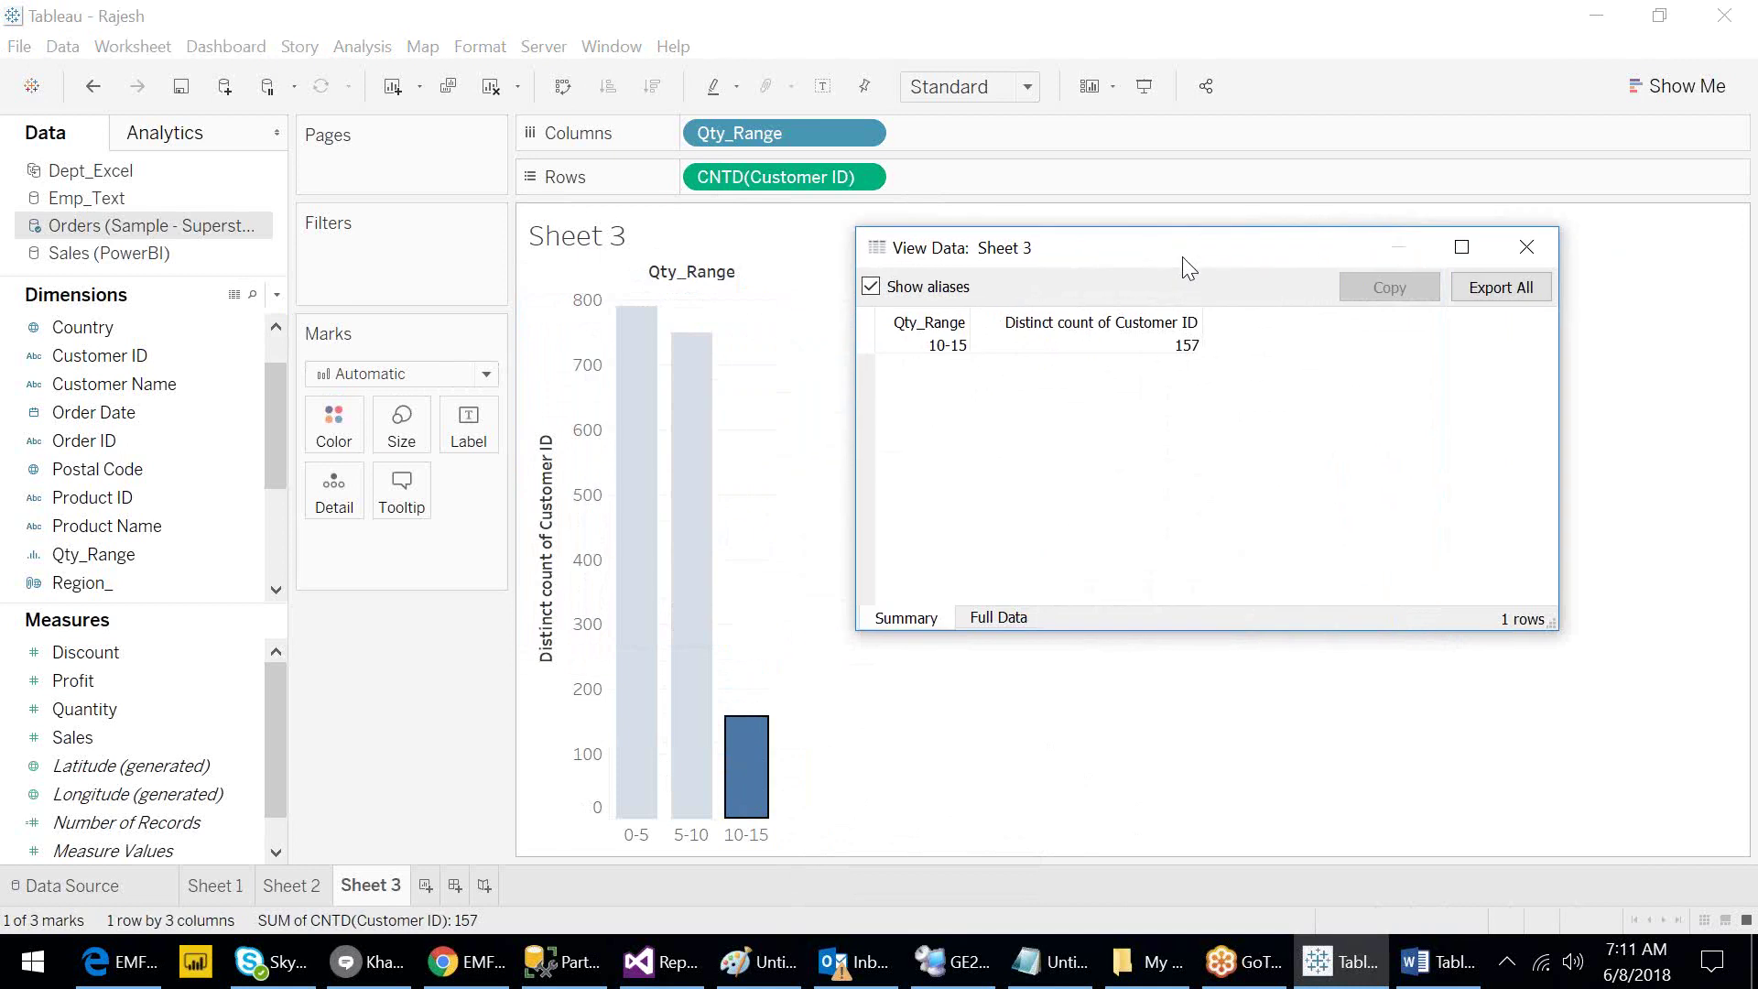
{"action": "left_click", "coordinate": [1015, 620]}
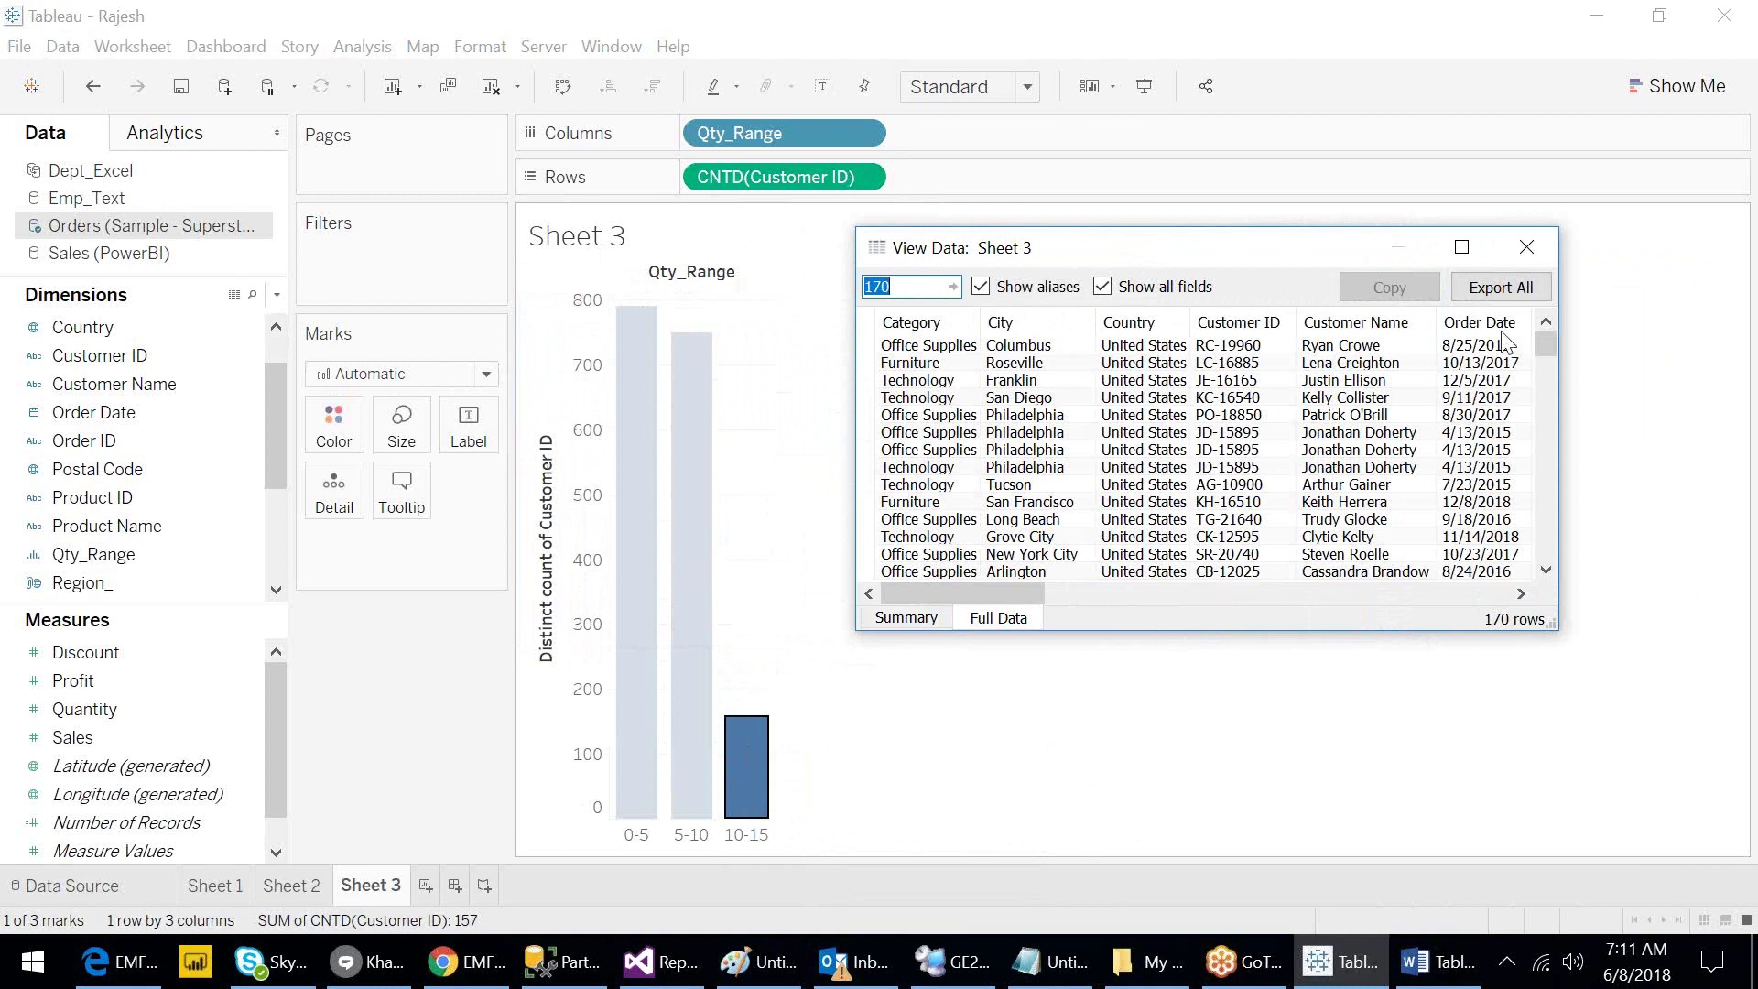
{"action": "left_click", "coordinate": [1469, 246]}
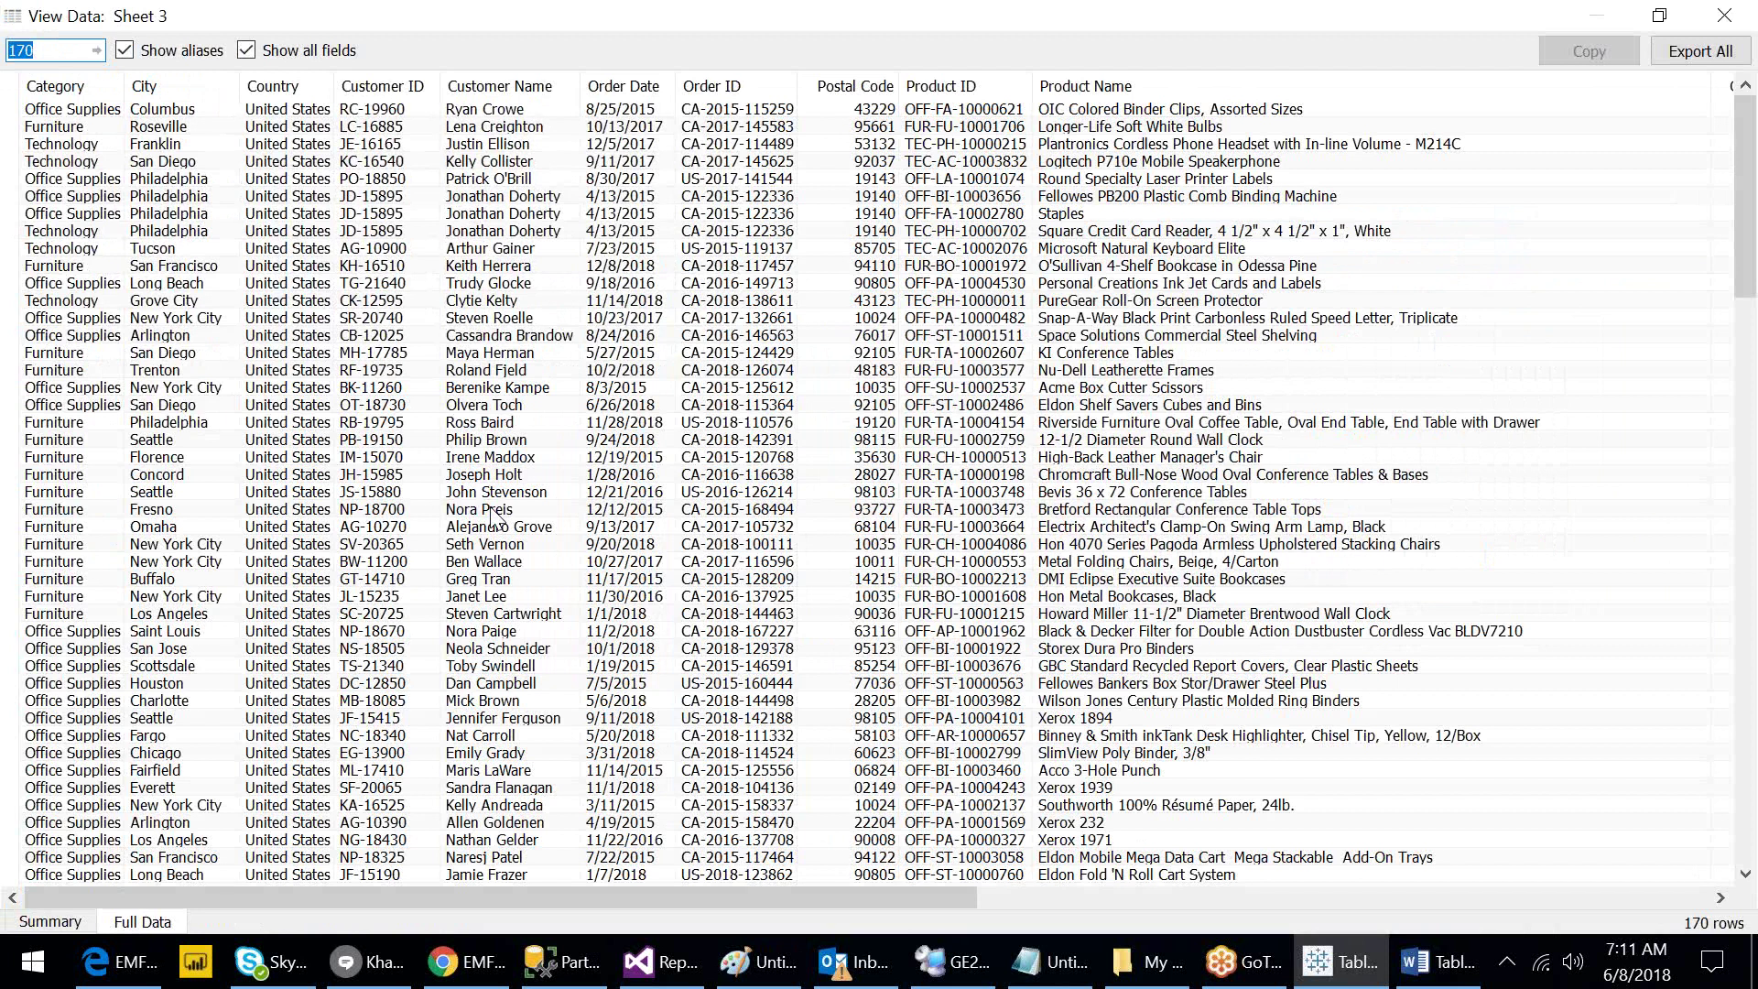
Sort the underlying rows of the 10-15 bar by Quantity, first ascending and finally descending.
{"action": "scroll", "coordinate": [718, 865], "scroll_direction": "right", "scroll_amount": 5}
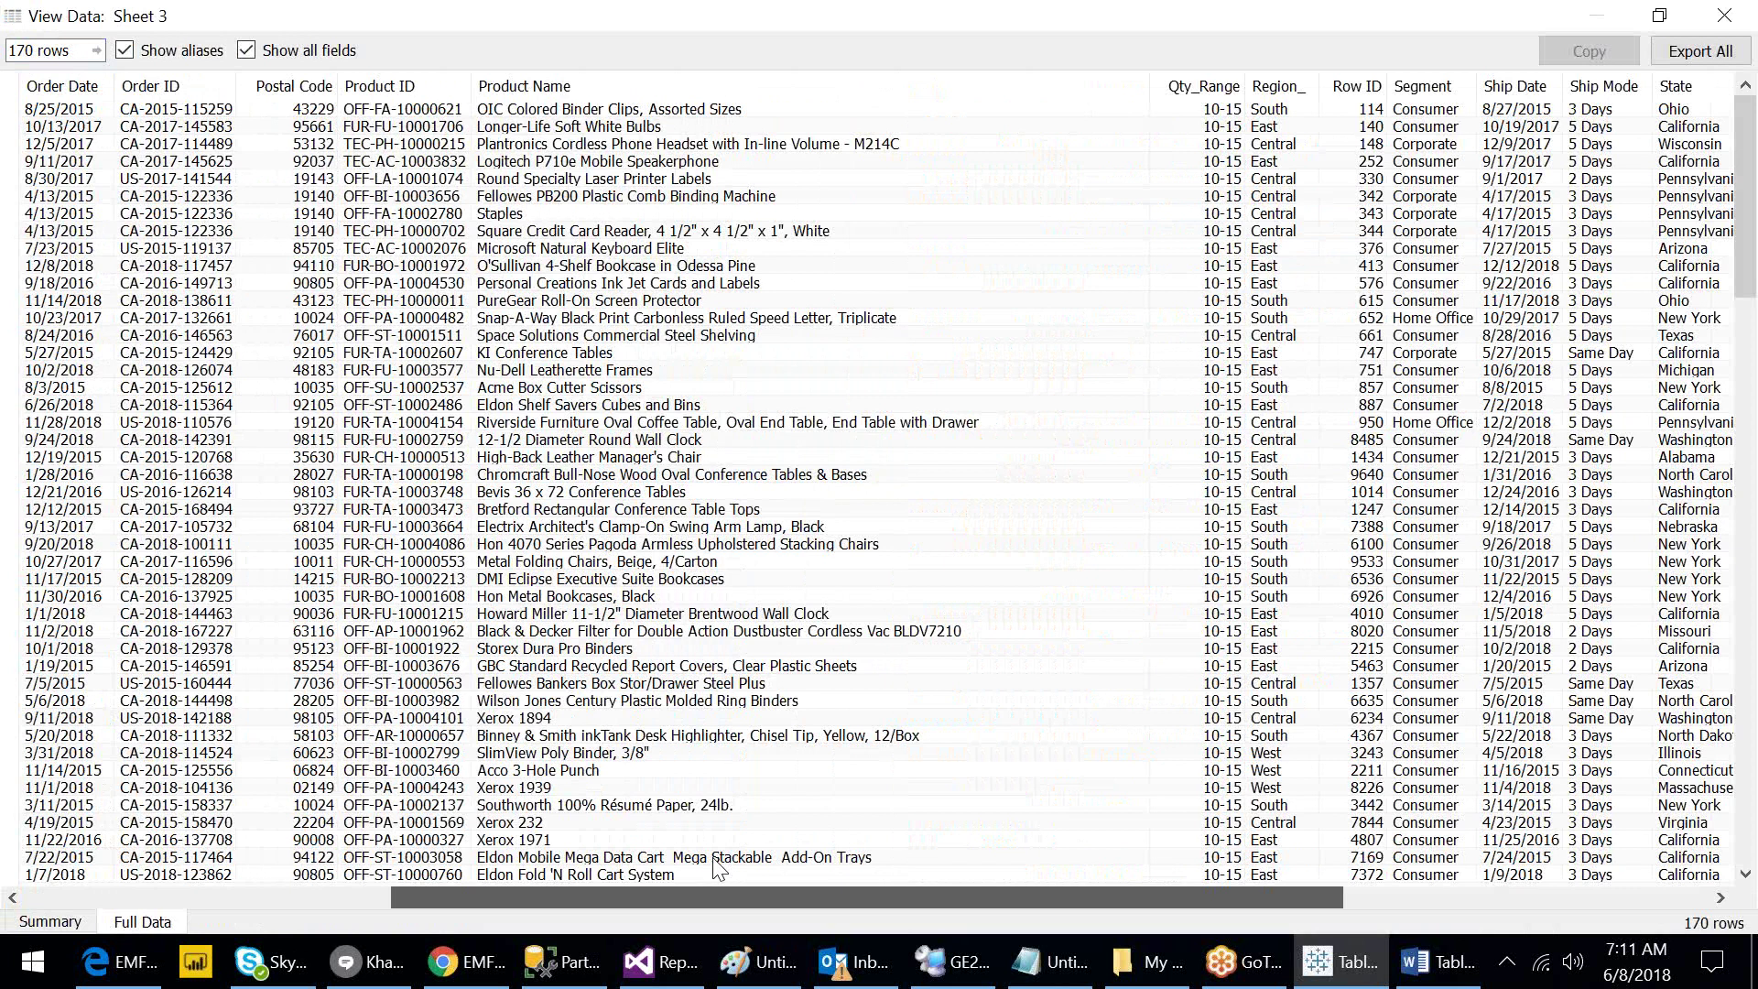
{"action": "scroll", "coordinate": [714, 863], "scroll_direction": "right", "scroll_amount": 3}
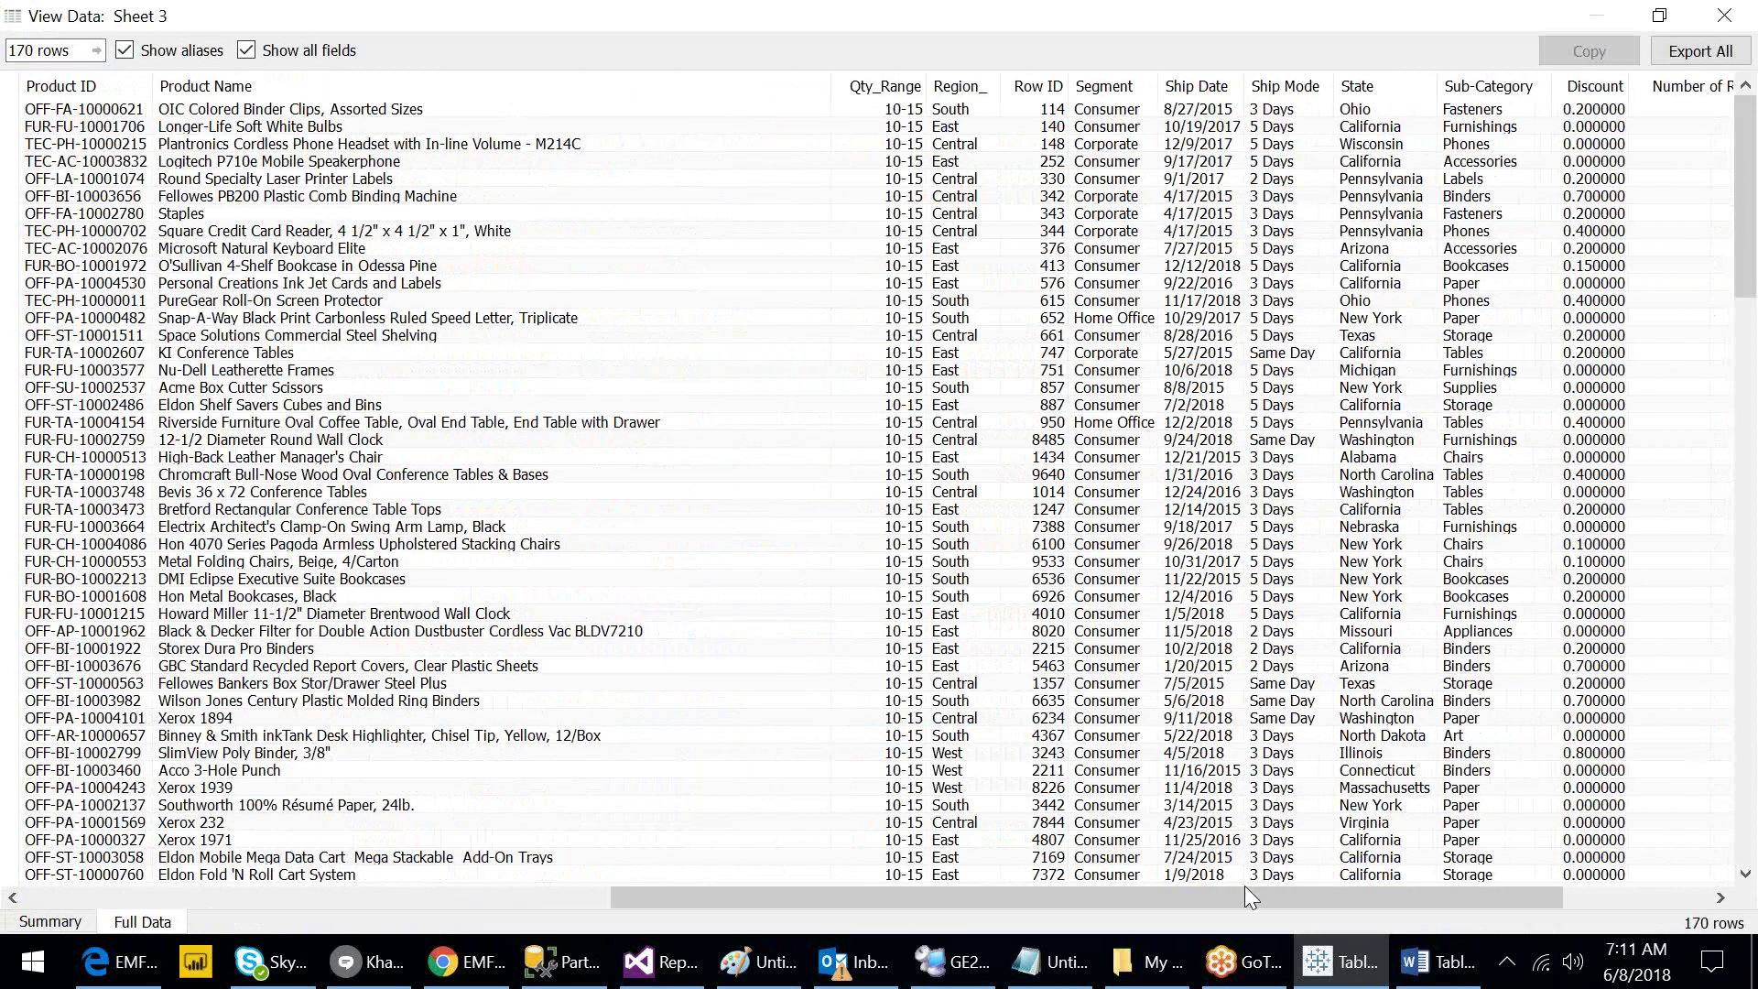
{"action": "scroll", "coordinate": [1245, 887], "scroll_direction": "right", "scroll_amount": 3}
{"action": "left_click", "coordinate": [1627, 82]}
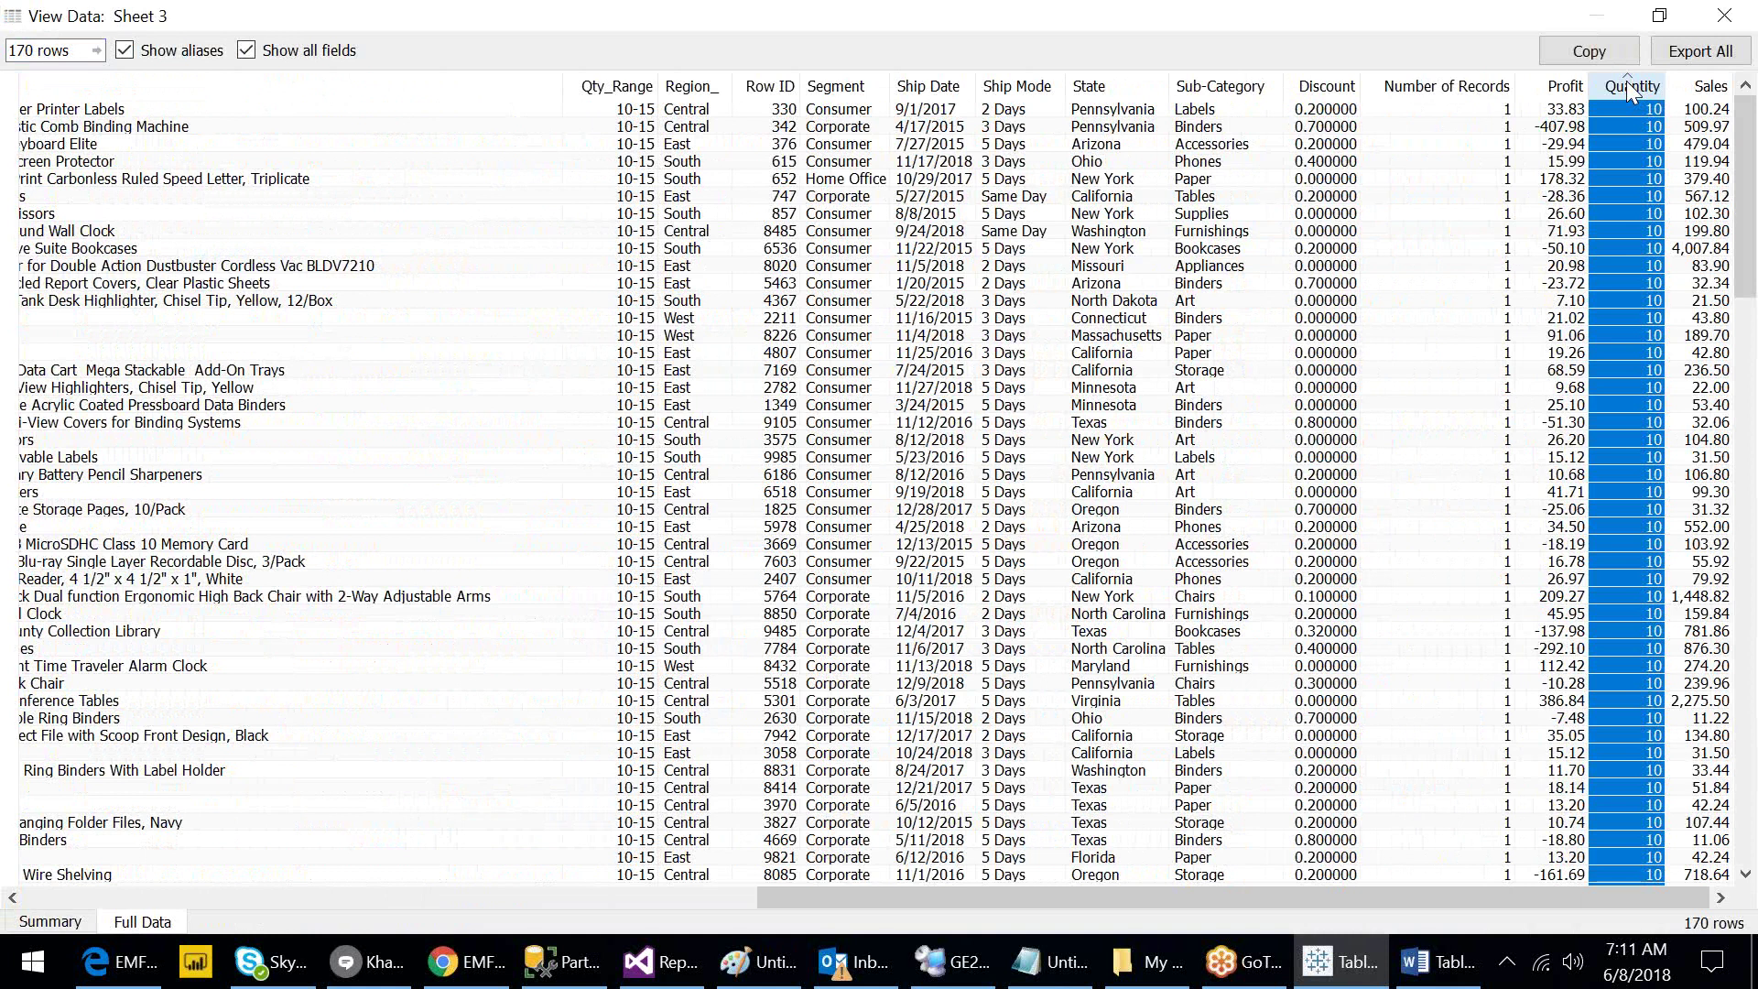
{"action": "left_click", "coordinate": [1627, 80]}
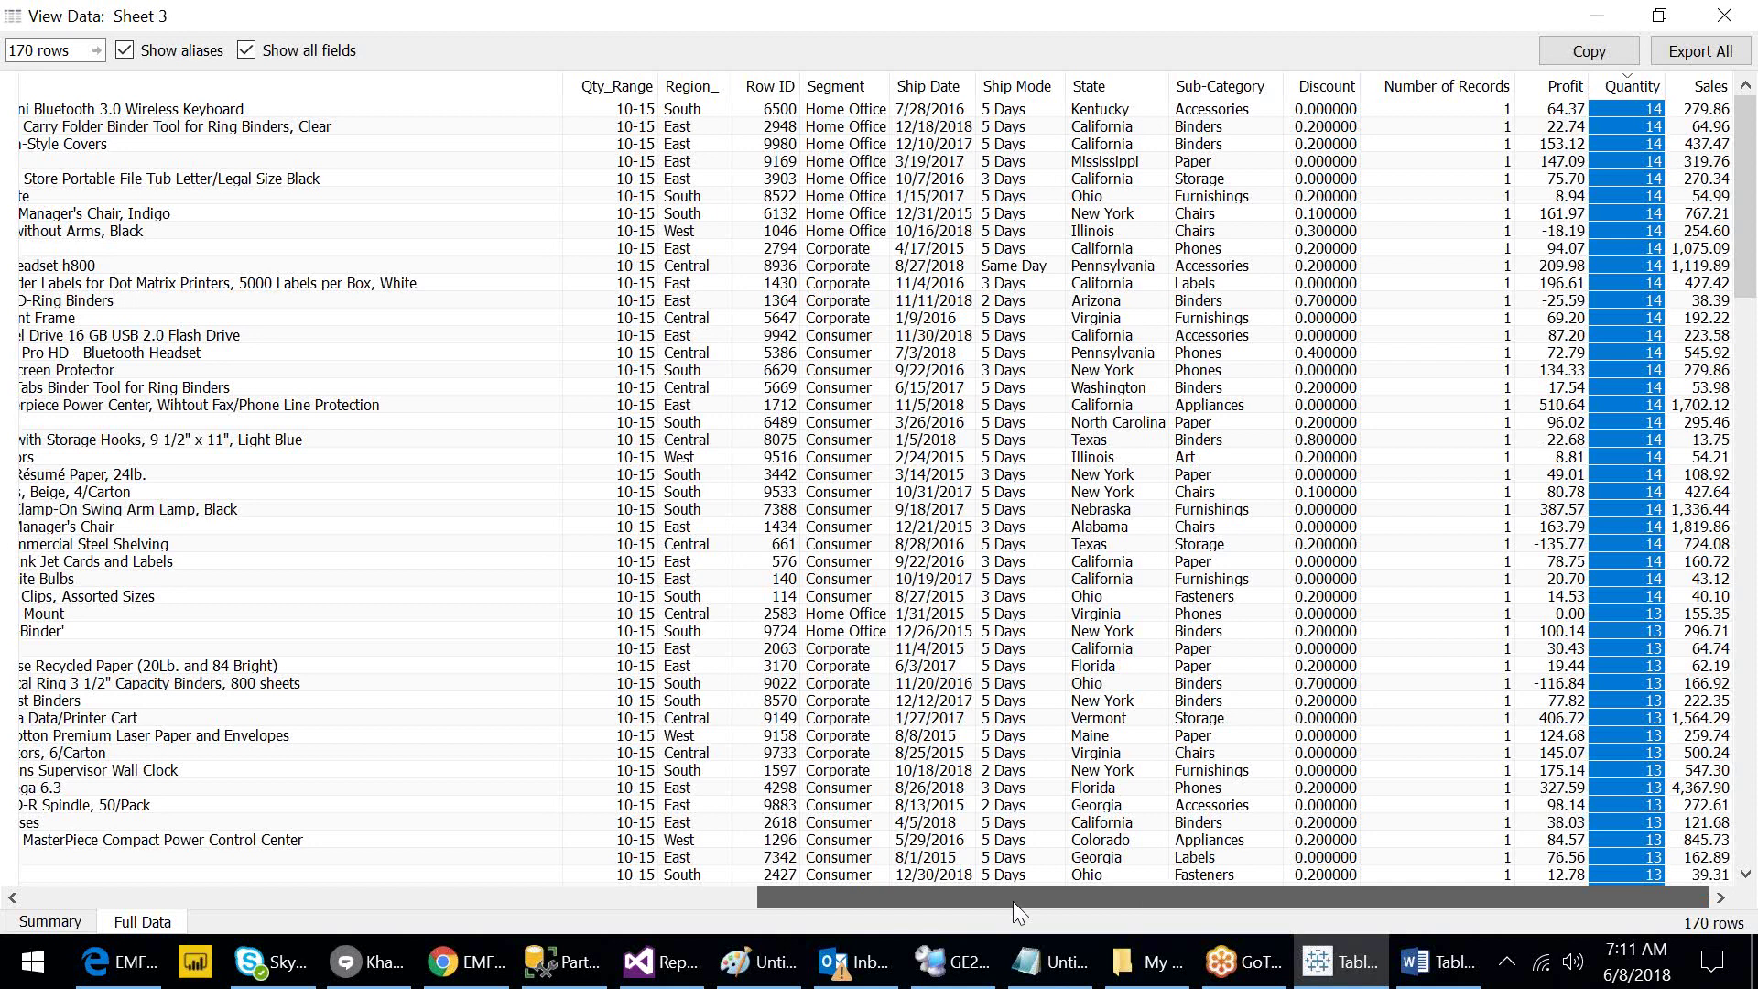
Review the customer, product and Quantity columns of the sorted rows, and close the data window.
{"action": "left_click_drag", "start_coordinate": [1014, 905], "coordinate": [906, 919]}
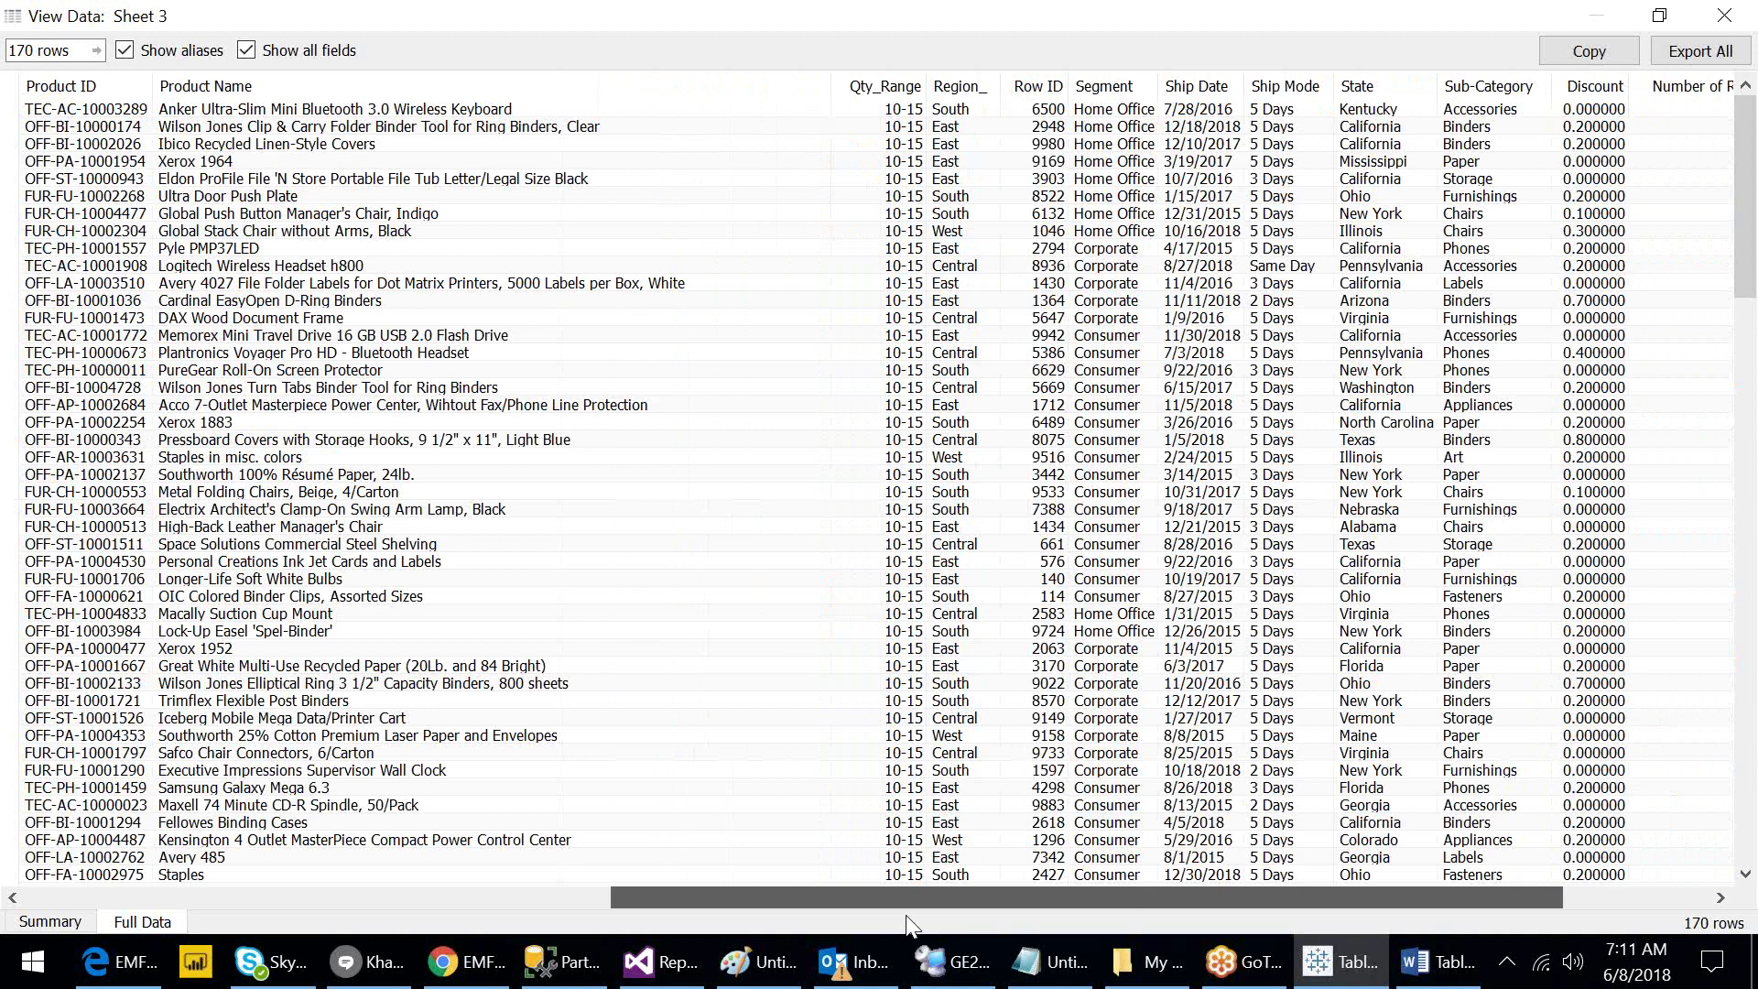
{"action": "left_click_drag", "start_coordinate": [906, 918], "coordinate": [510, 936]}
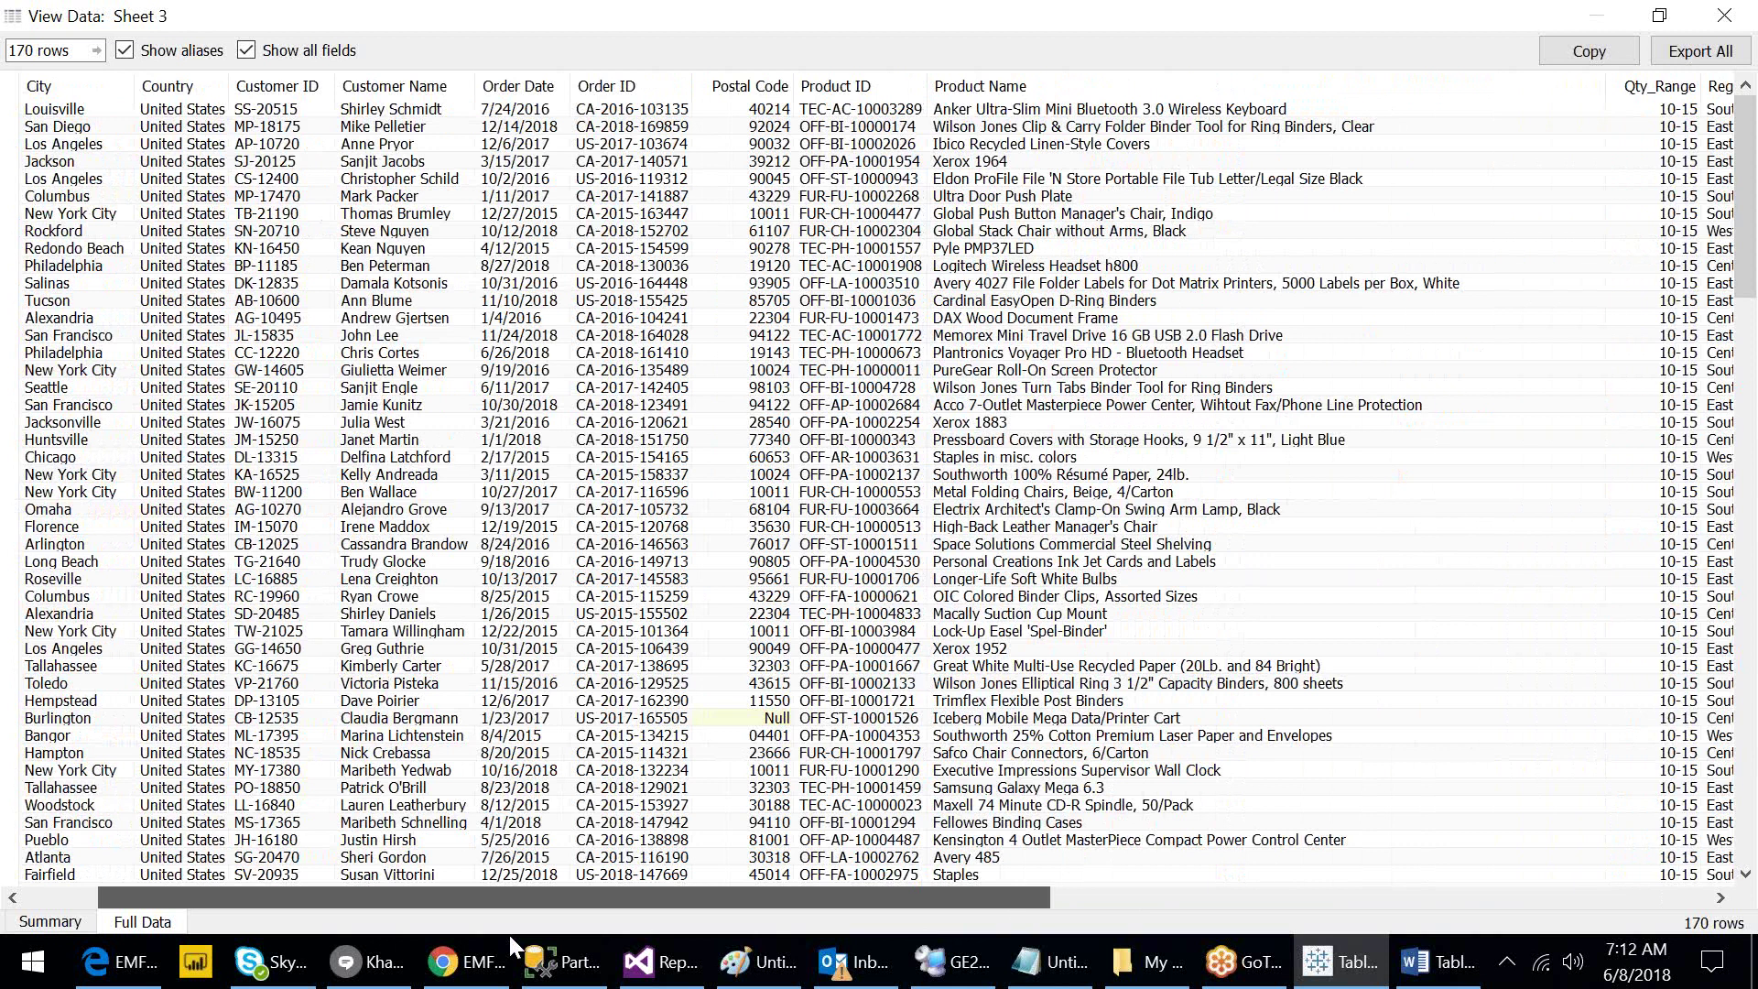
{"action": "left_click_drag", "start_coordinate": [504, 897], "coordinate": [1269, 812]}
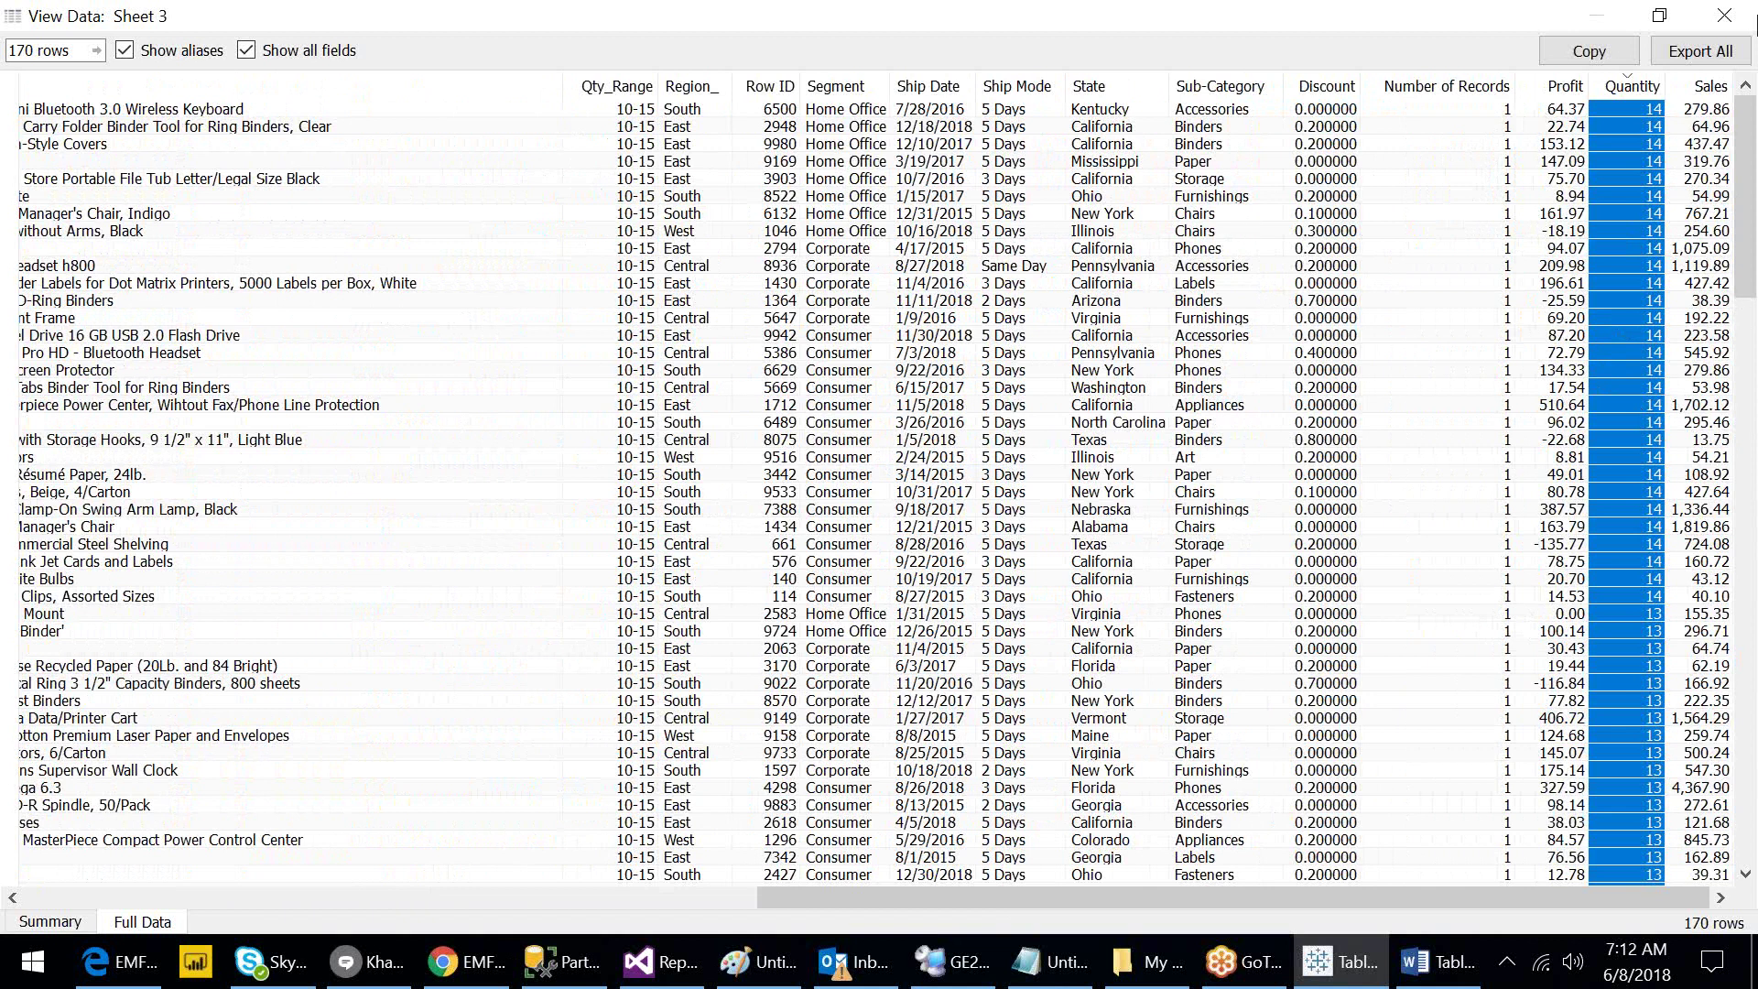
{"action": "left_click", "coordinate": [1735, 23]}
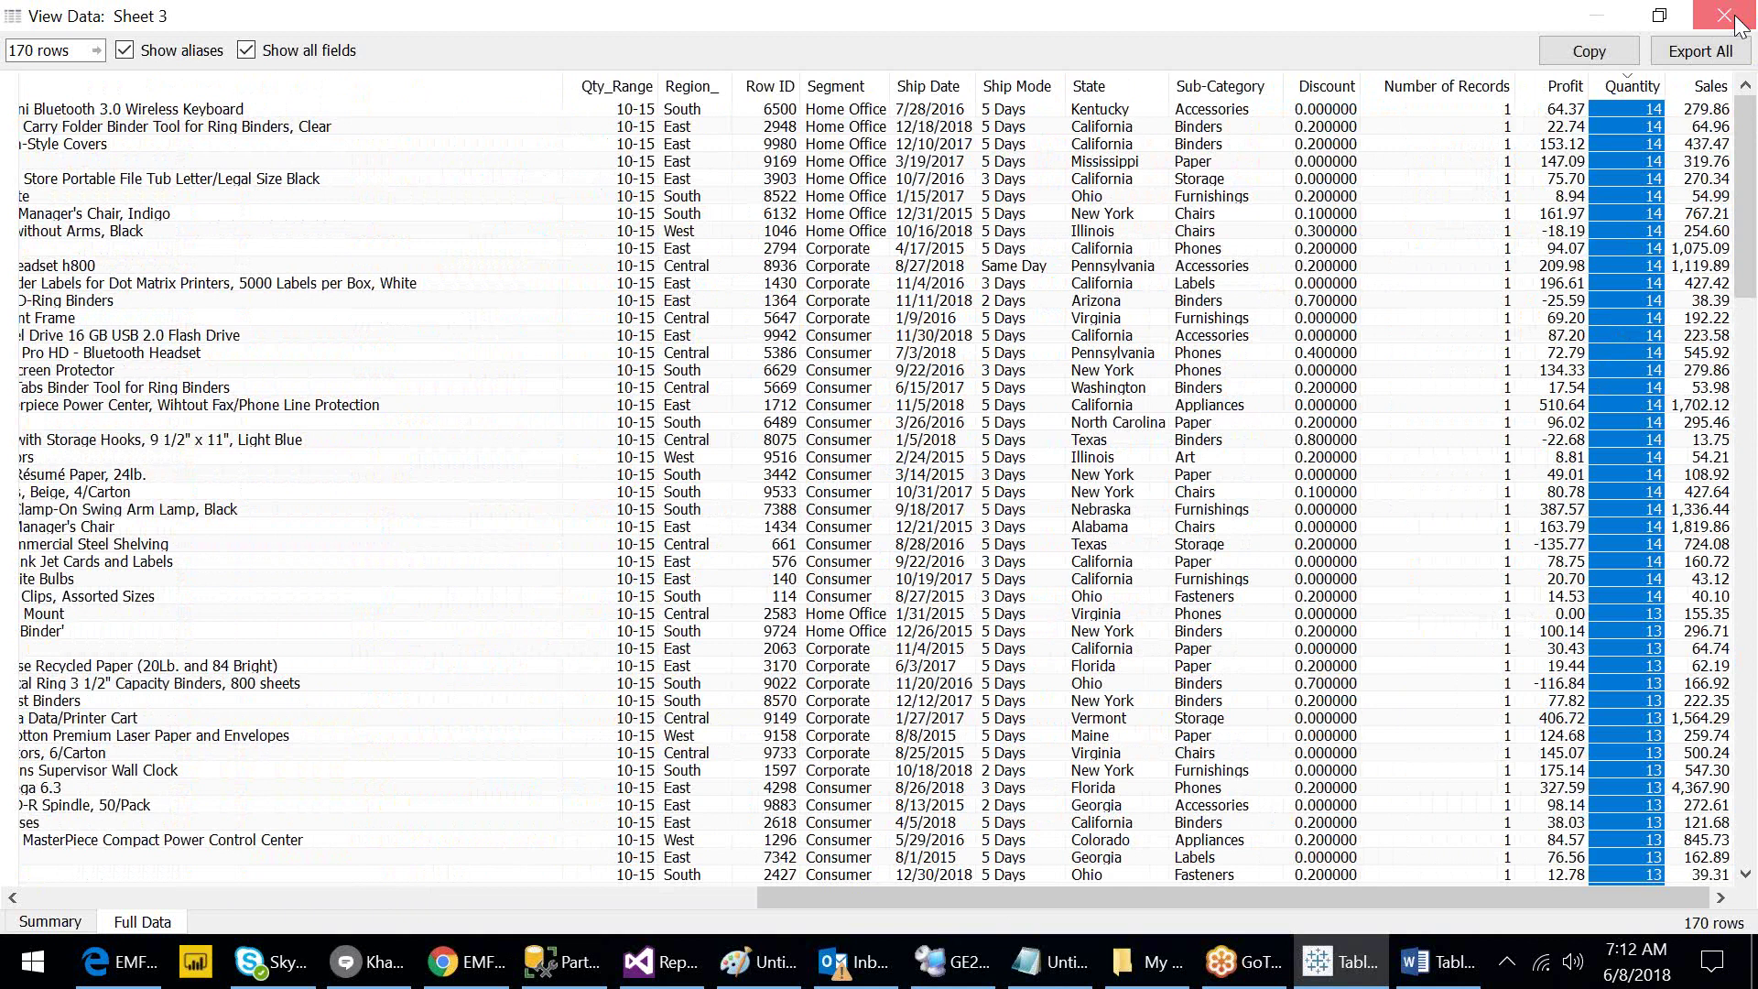
{"action": "left_click", "coordinate": [1735, 23]}
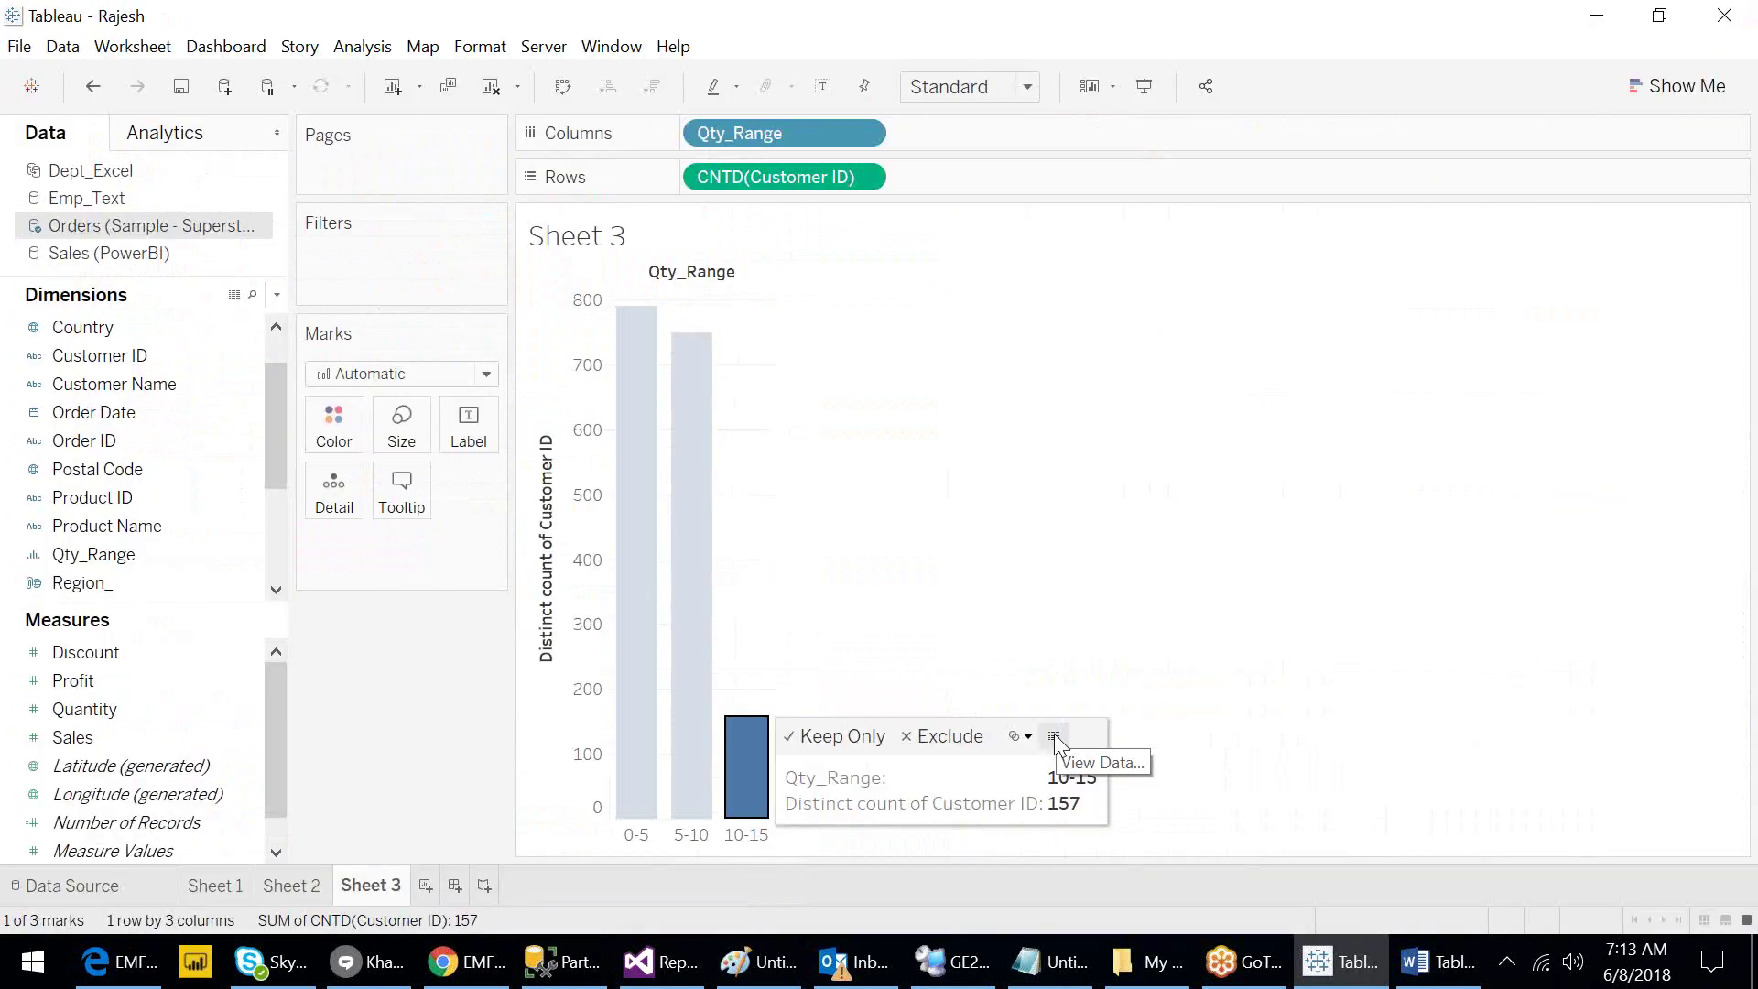
Check the summary data of the 10-15 bar again, close it and deselect the bar.
{"action": "left_click", "coordinate": [1055, 738]}
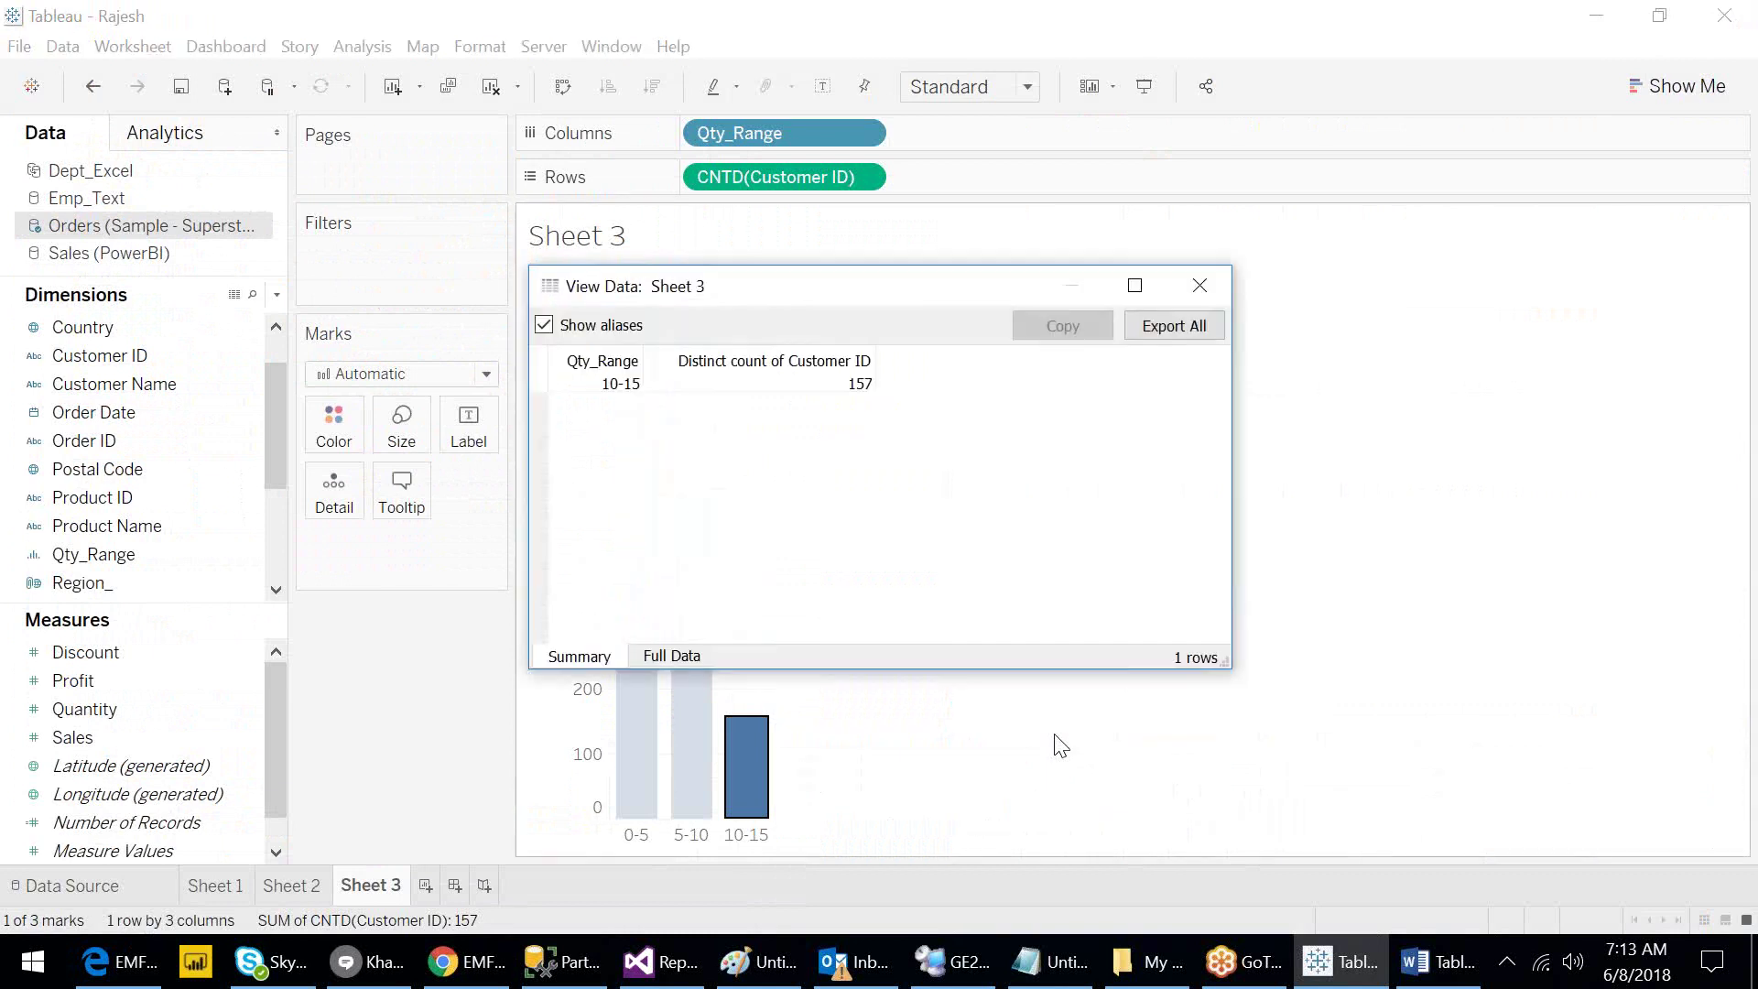
{"action": "left_click", "coordinate": [1201, 287]}
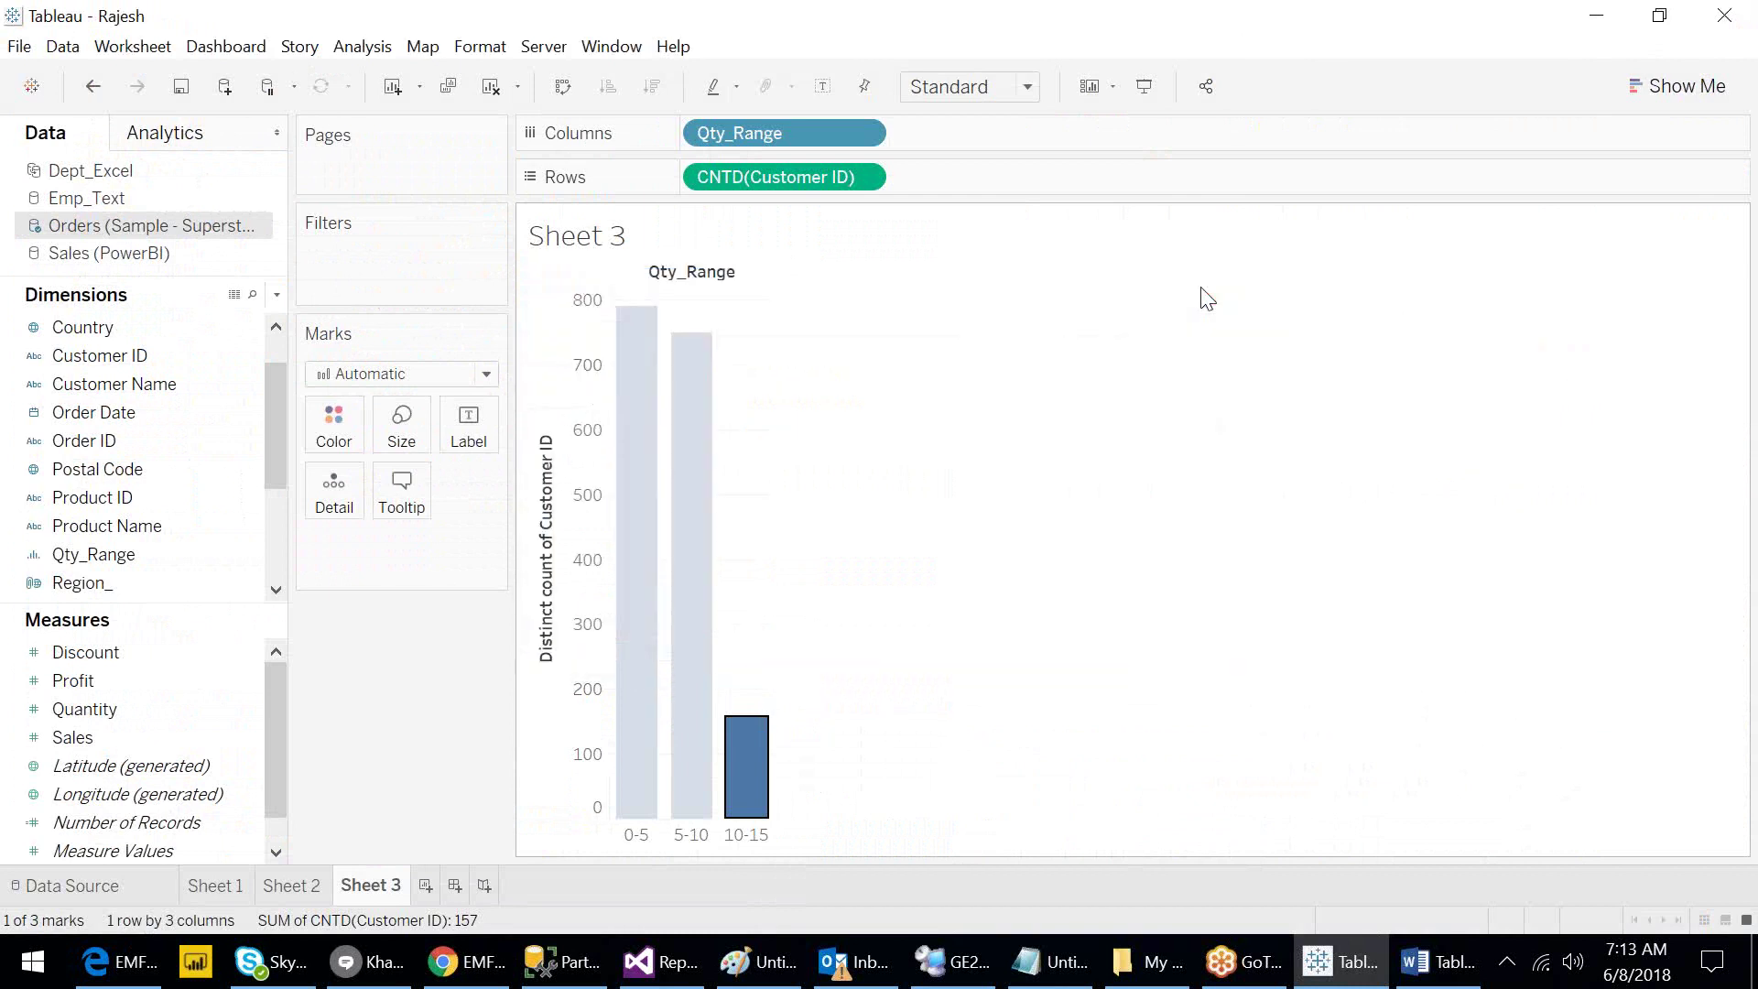
{"action": "left_click", "coordinate": [1156, 400]}
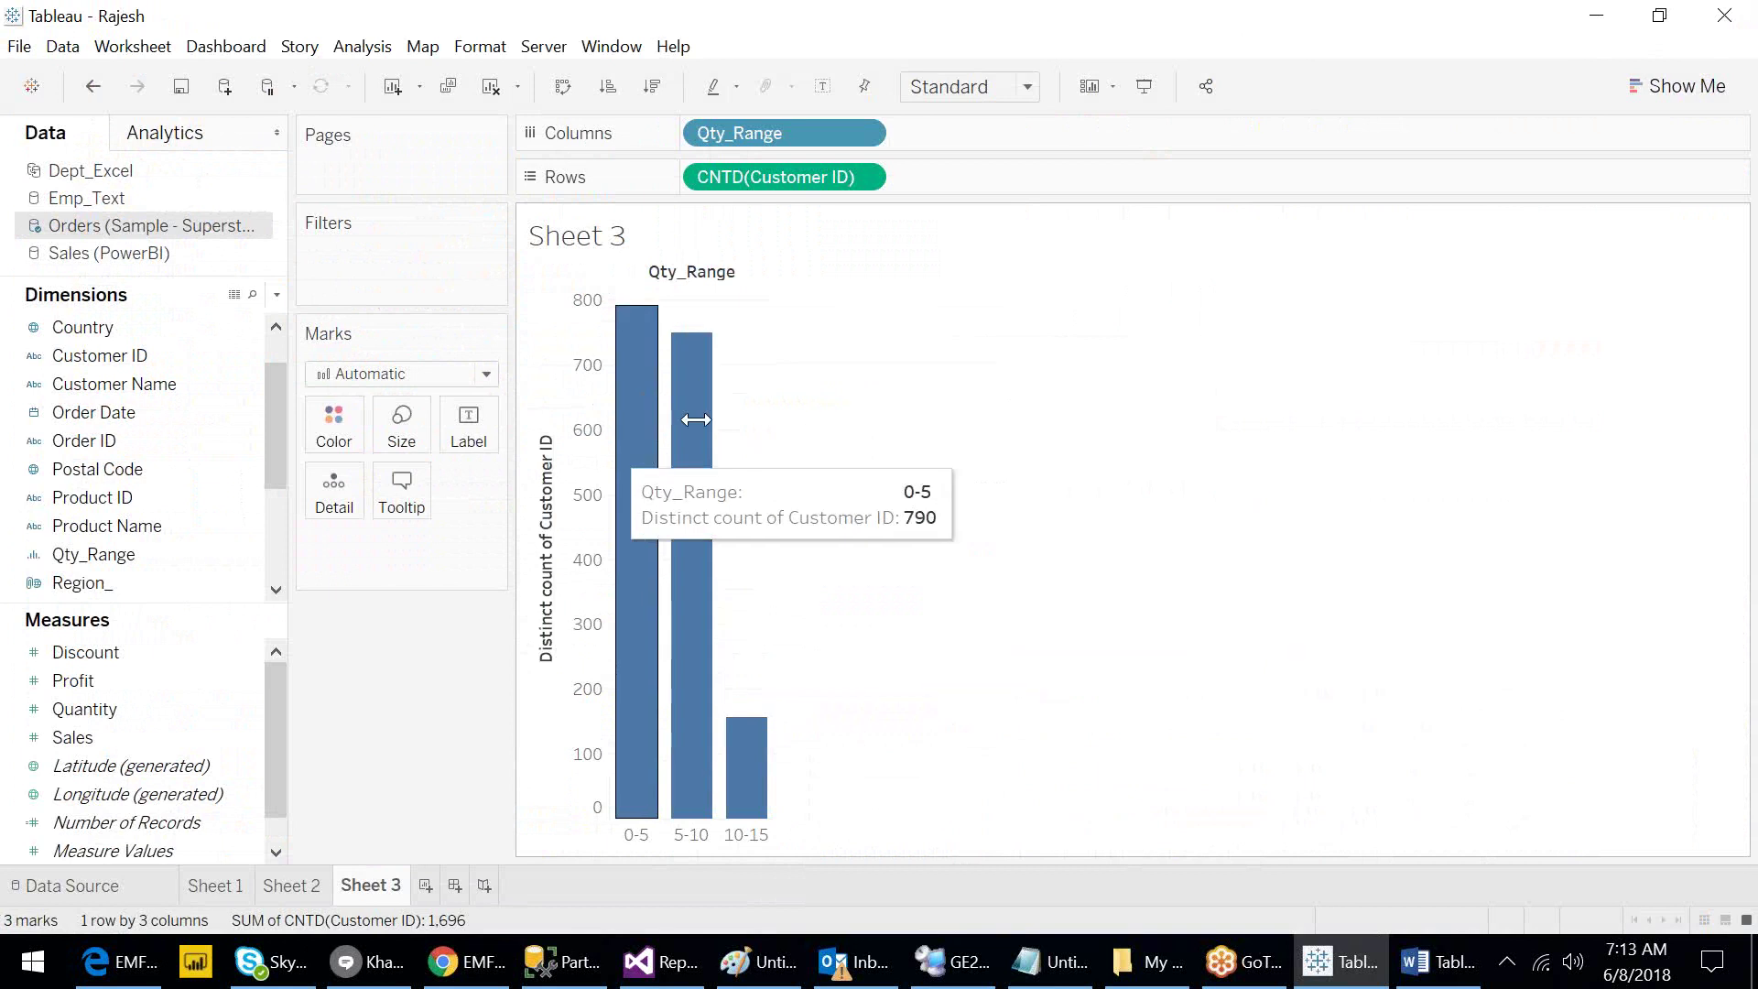
Show the full underlying data of the 10-15 bar in a window placed beside the chart.
{"action": "left_click", "coordinate": [747, 753]}
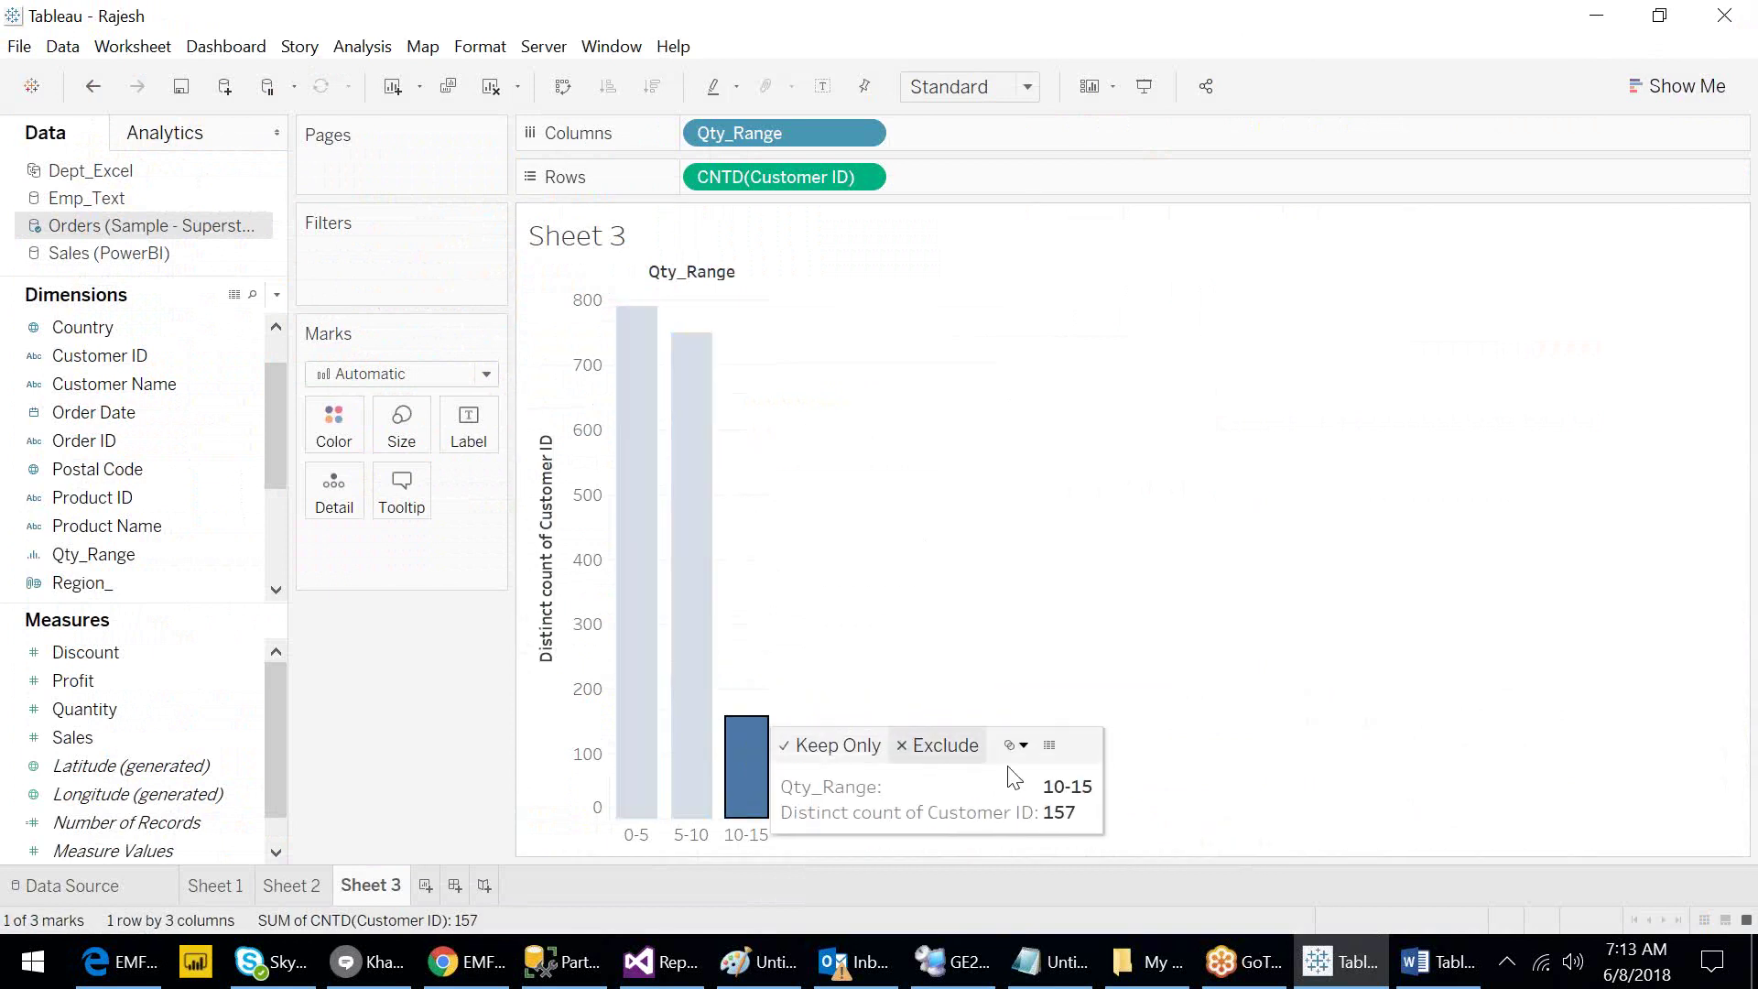
{"action": "left_click", "coordinate": [1049, 746]}
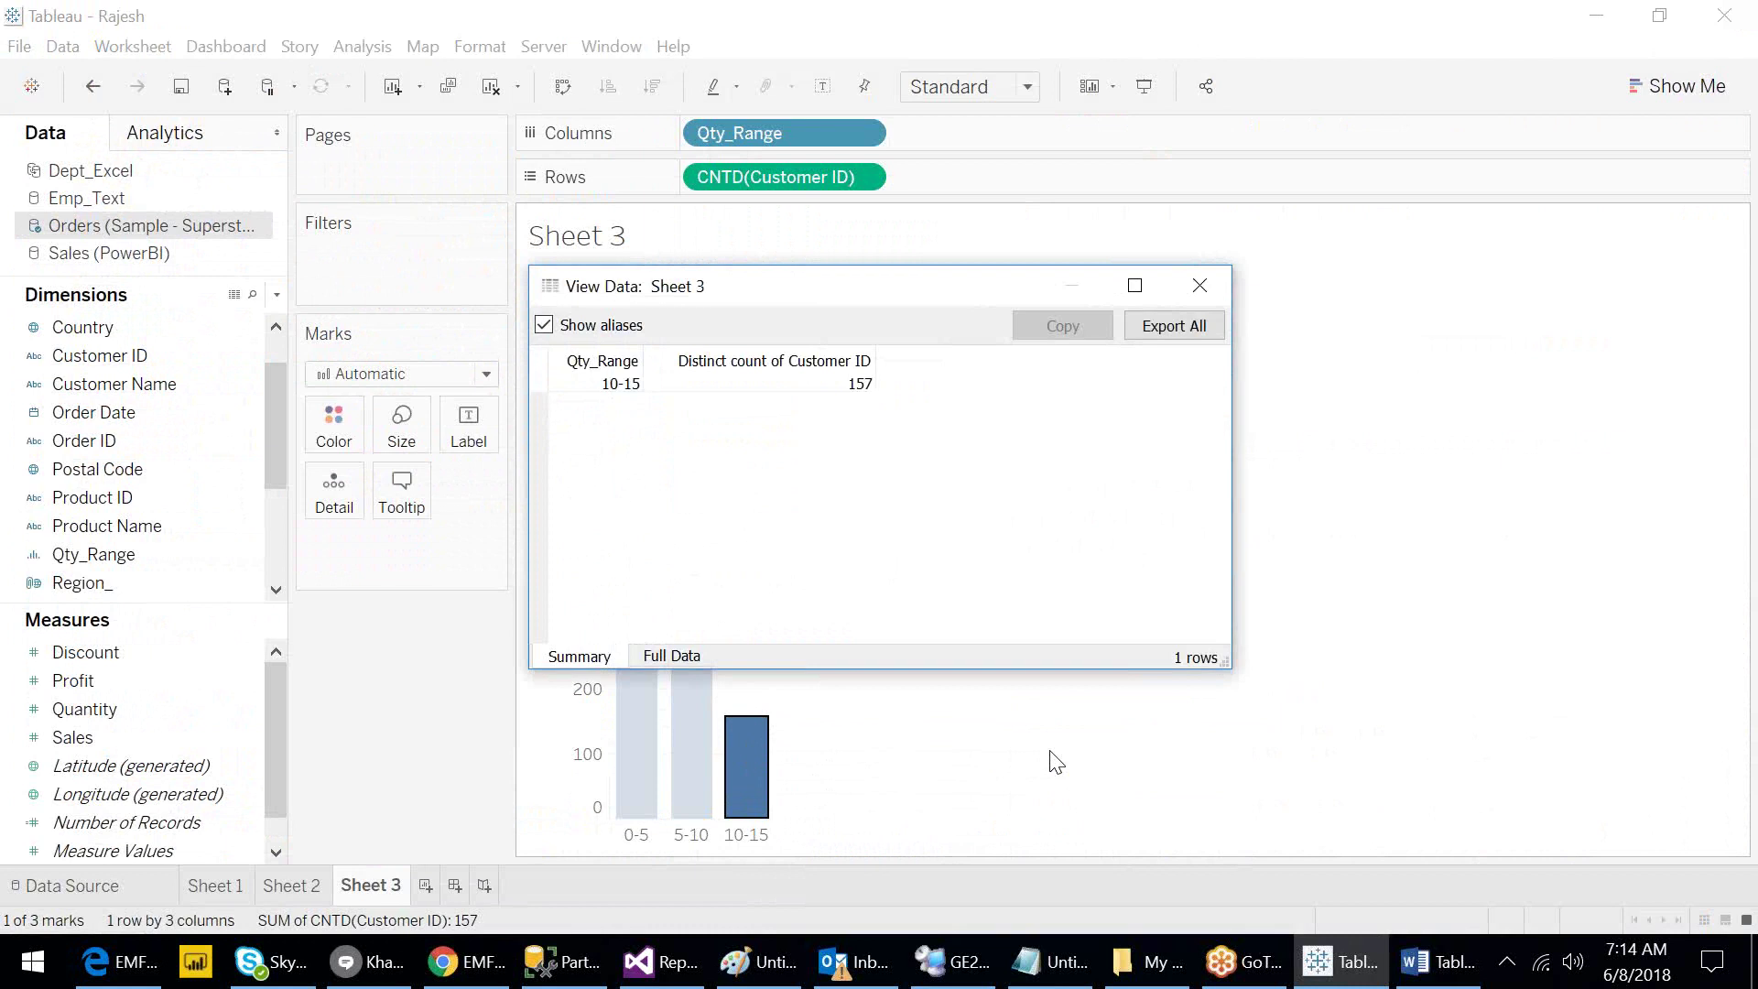
{"action": "left_click", "coordinate": [681, 654]}
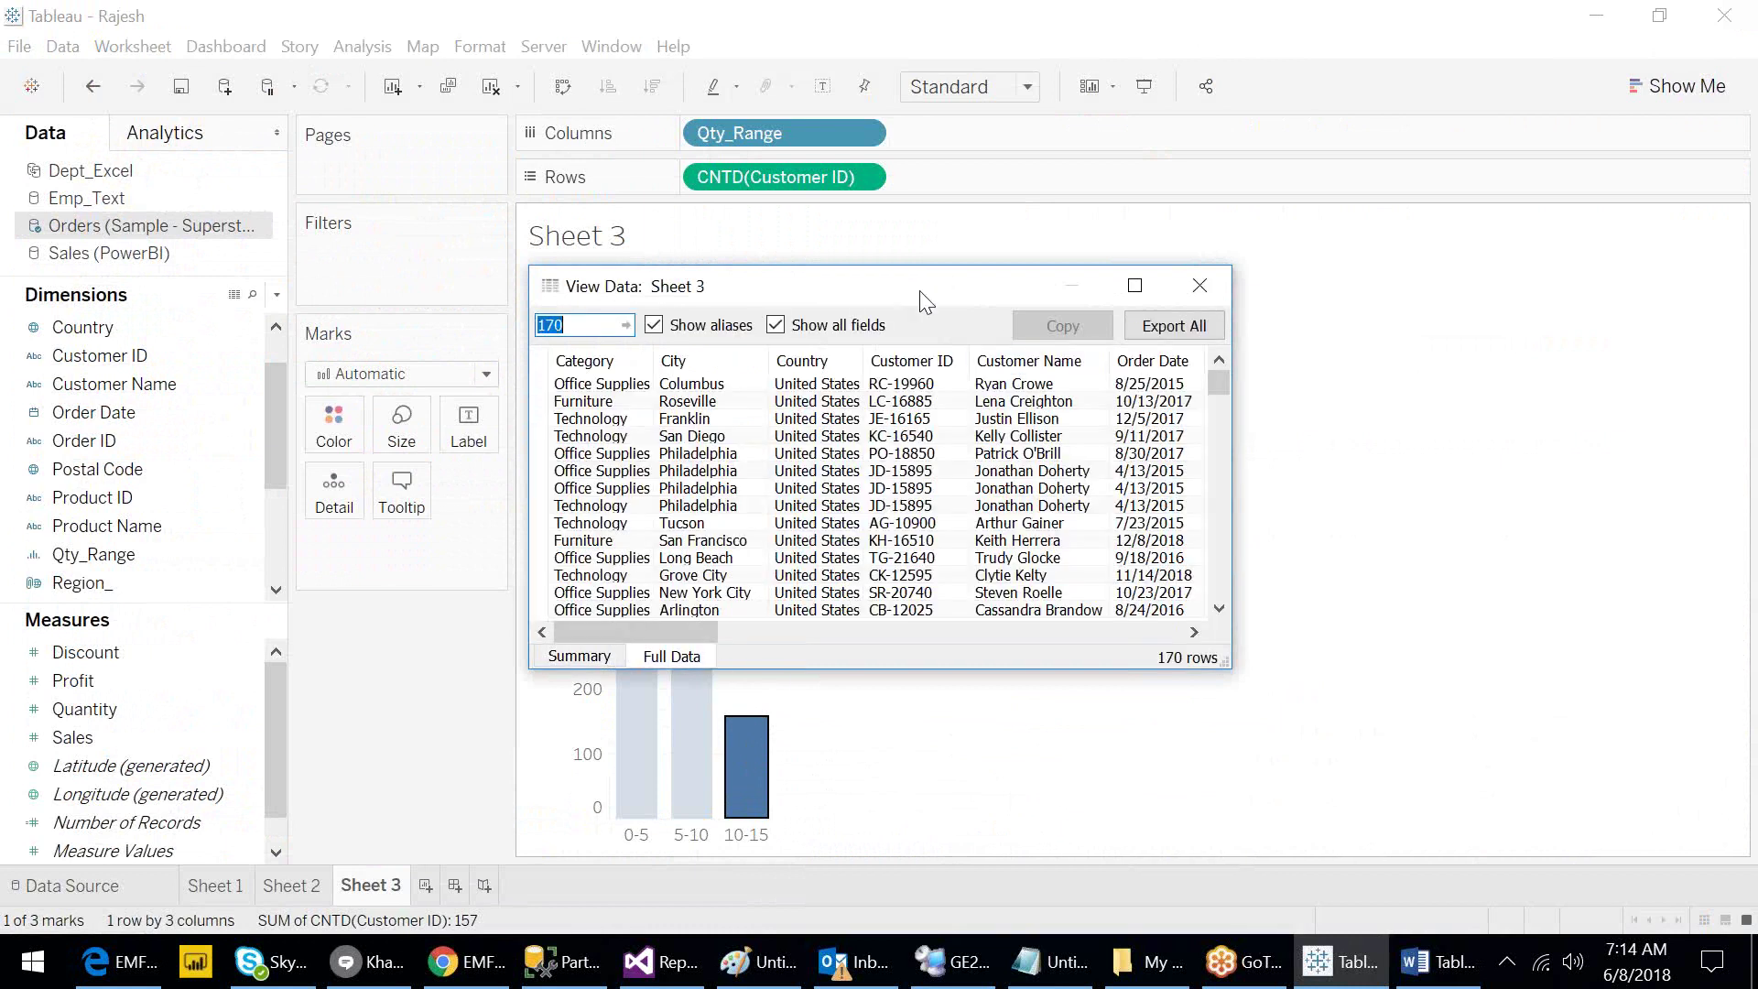
{"action": "left_click_drag", "start_coordinate": [922, 293], "coordinate": [1314, 277]}
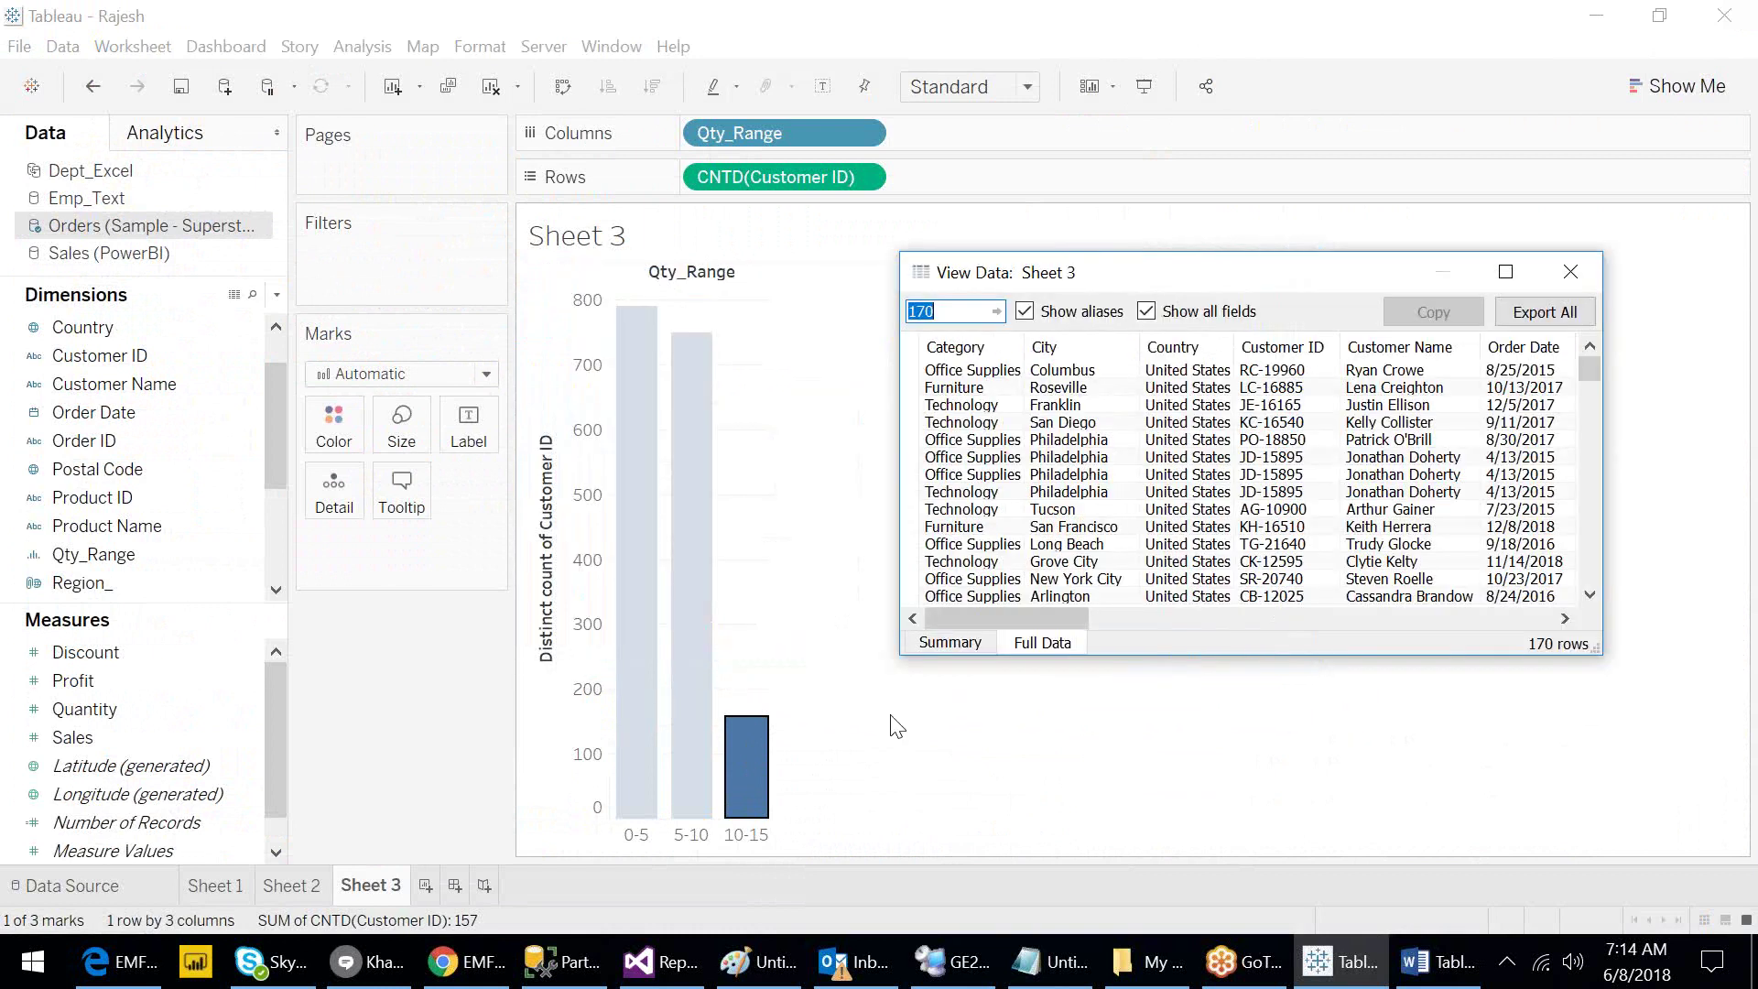
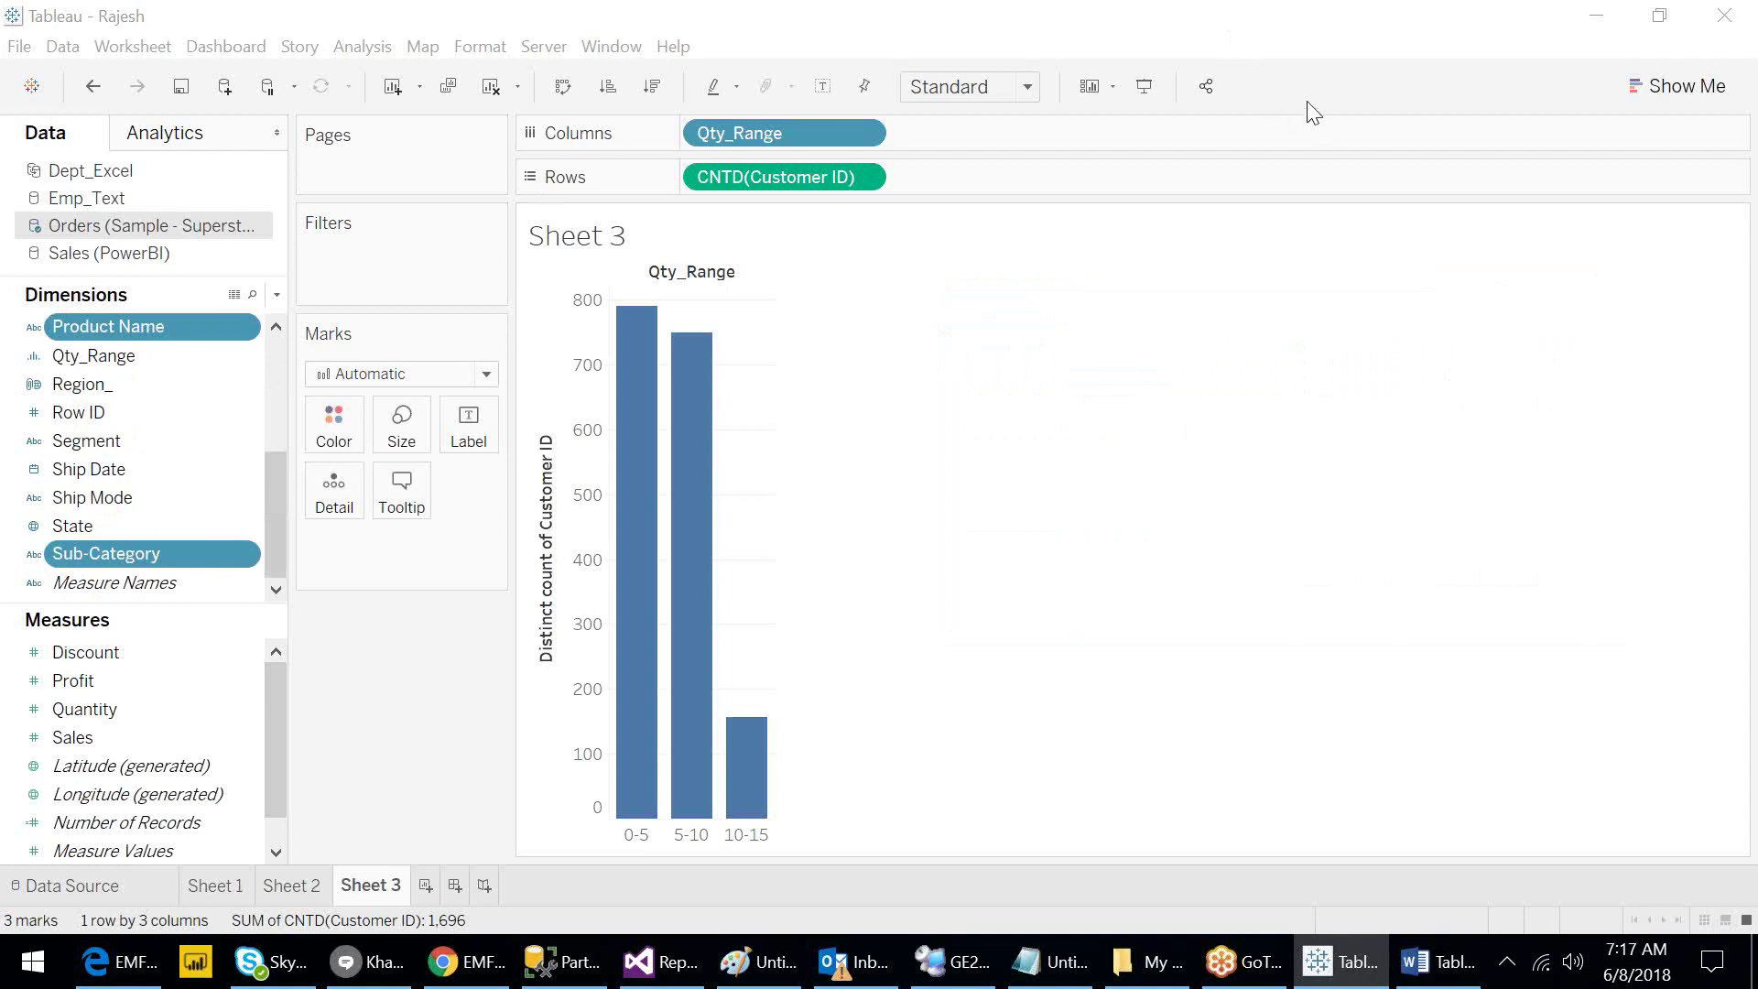
Enlarge the Dimensions list and look through its fields from Category to Measure Names.
{"action": "left_click_drag", "start_coordinate": [269, 504], "coordinate": [284, 389]}
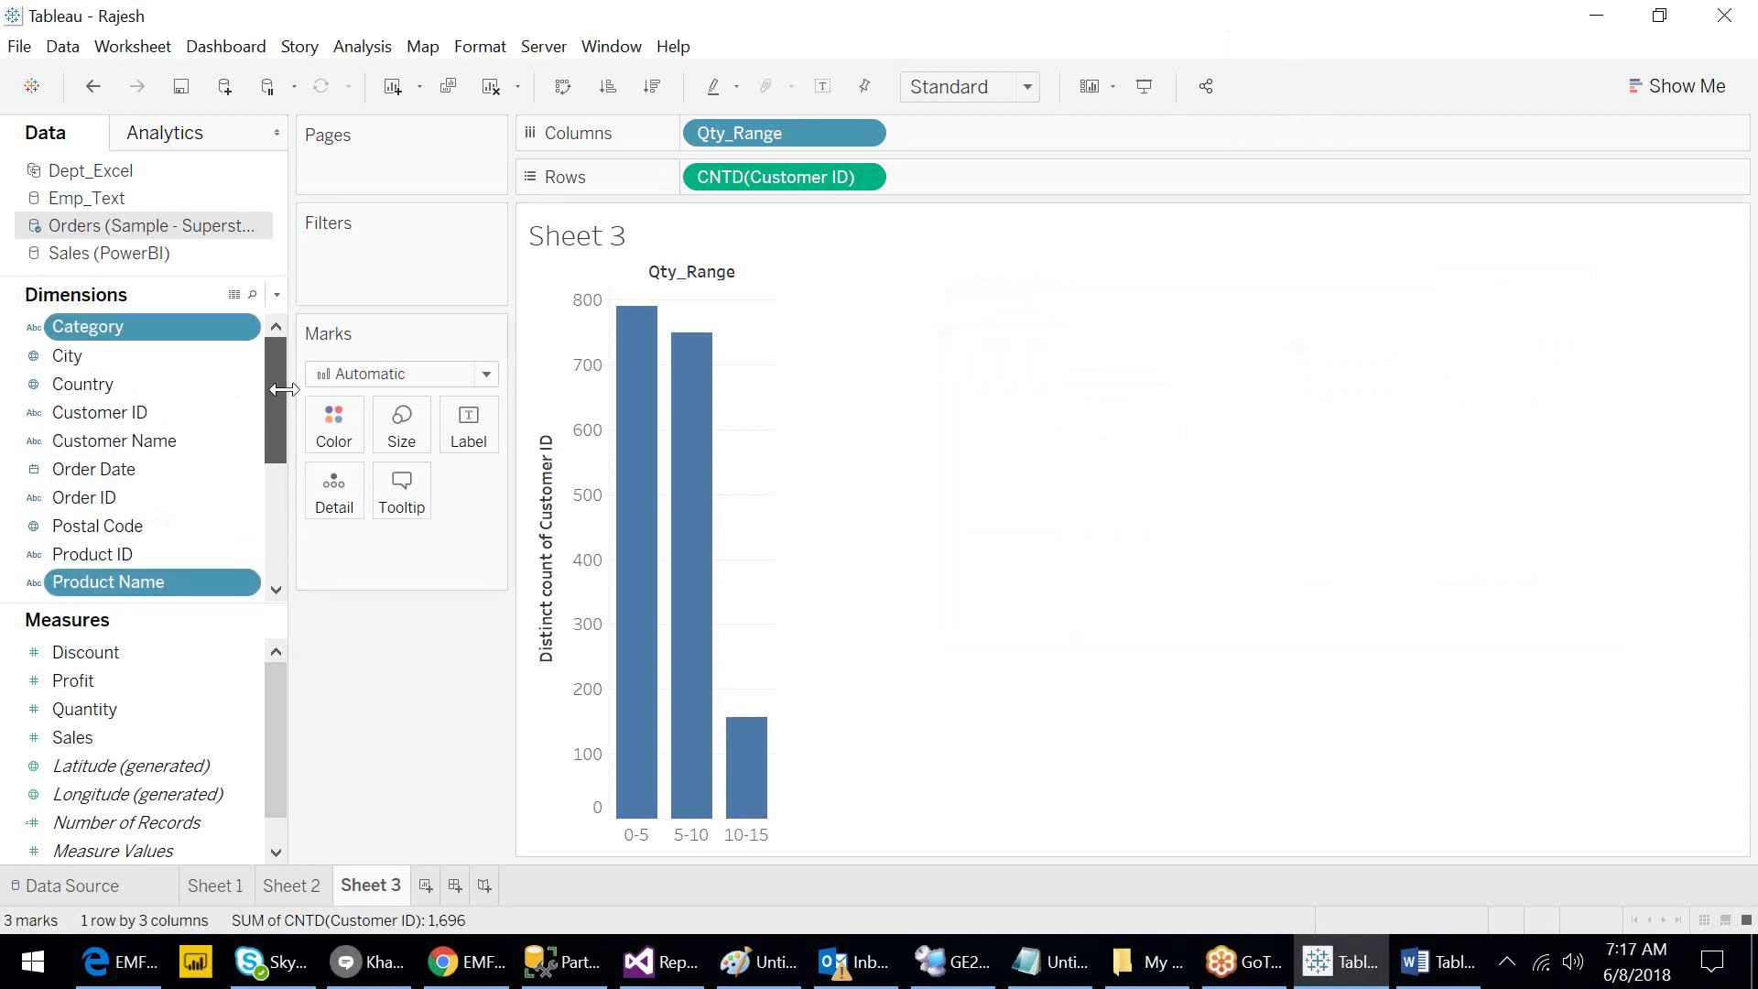
{"action": "left_click_drag", "start_coordinate": [177, 609], "coordinate": [206, 795]}
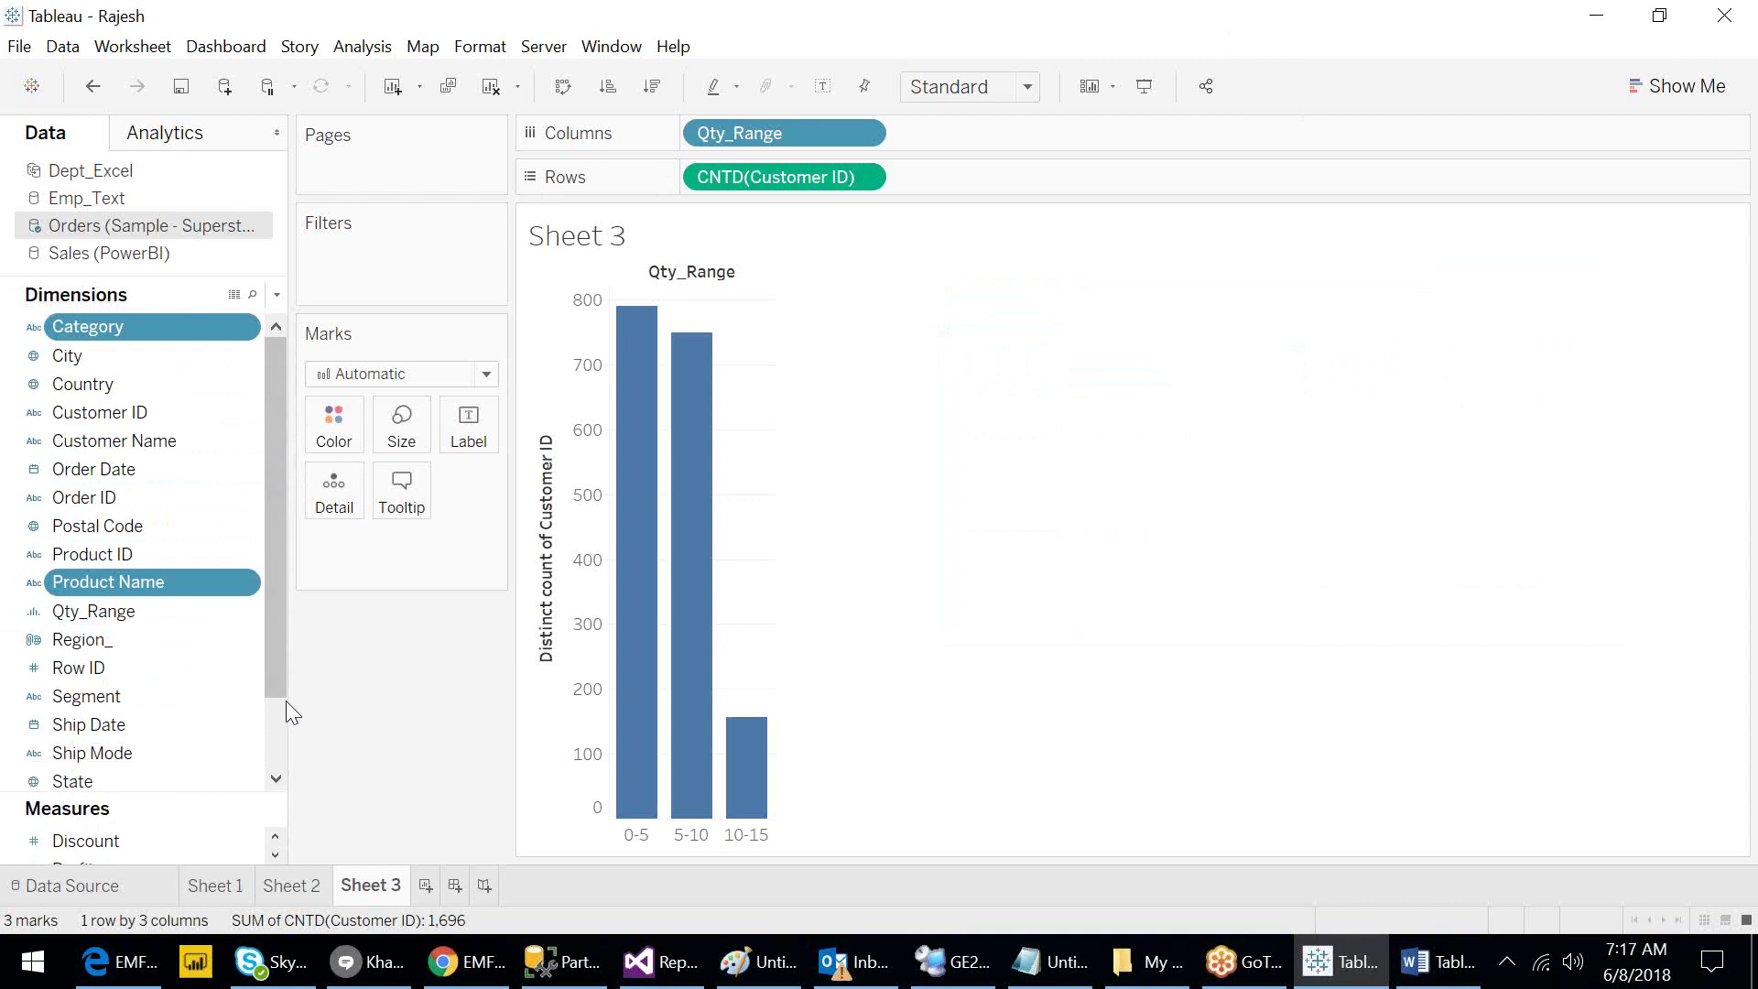
{"action": "left_click_drag", "start_coordinate": [273, 678], "coordinate": [277, 696]}
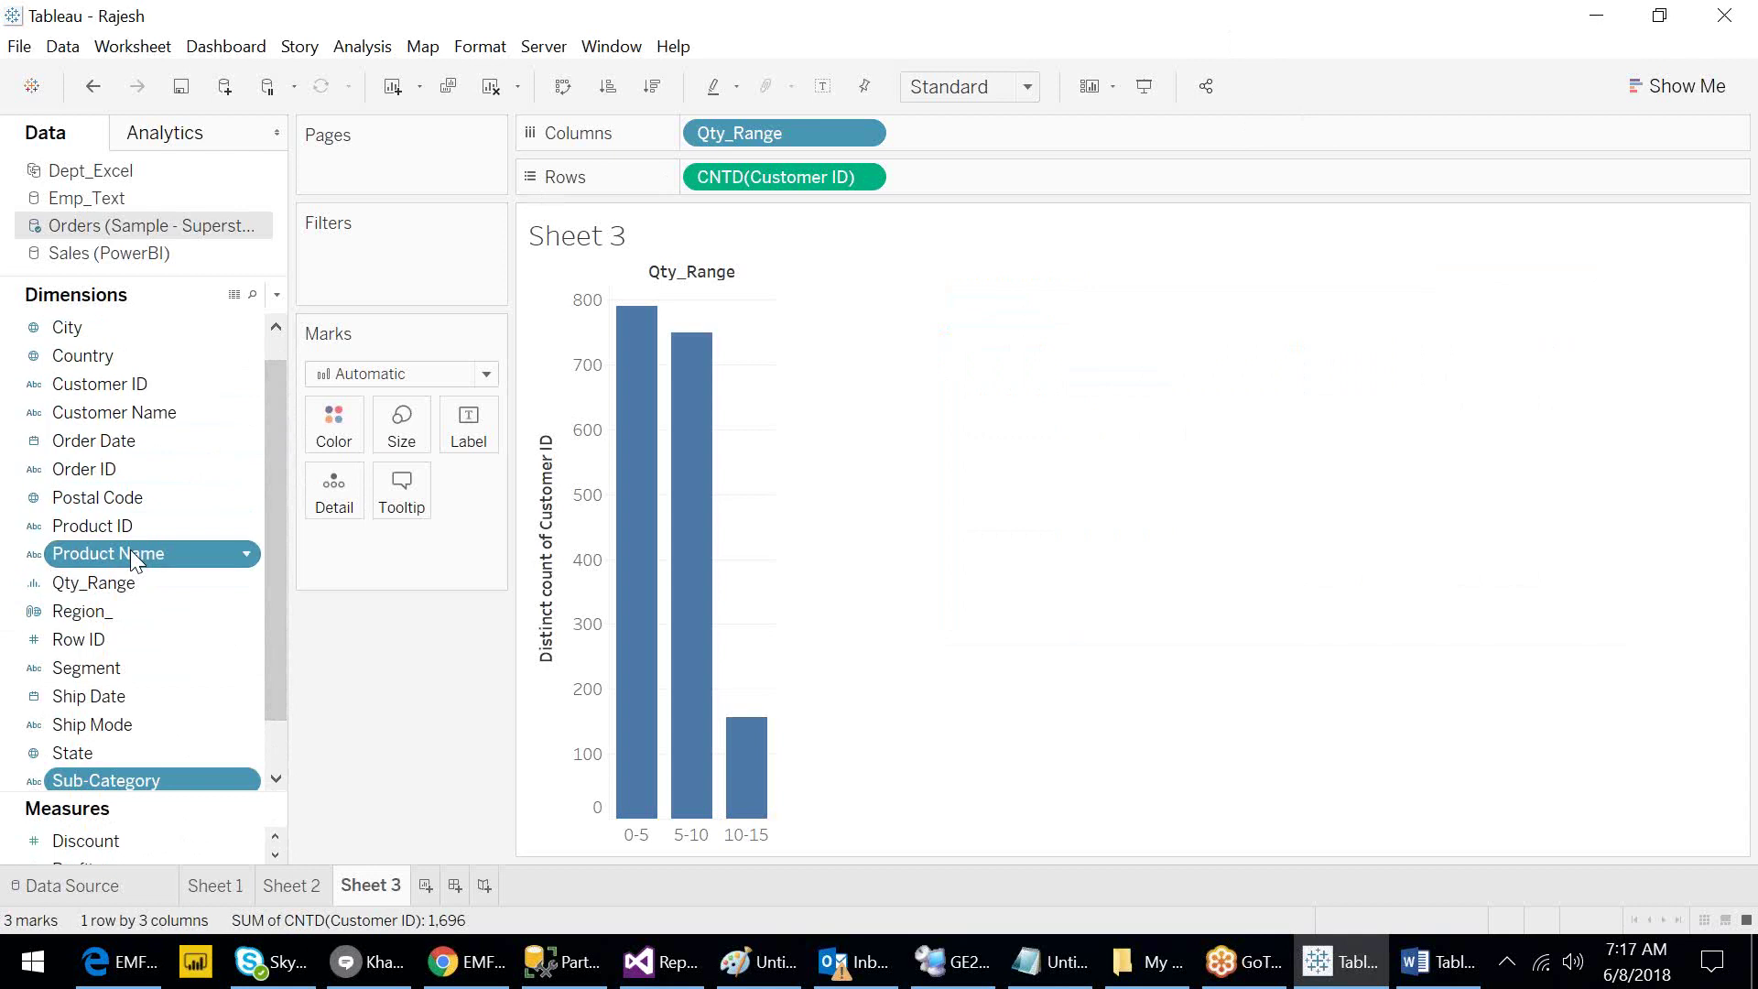
{"action": "left_click_drag", "start_coordinate": [274, 595], "coordinate": [273, 524]}
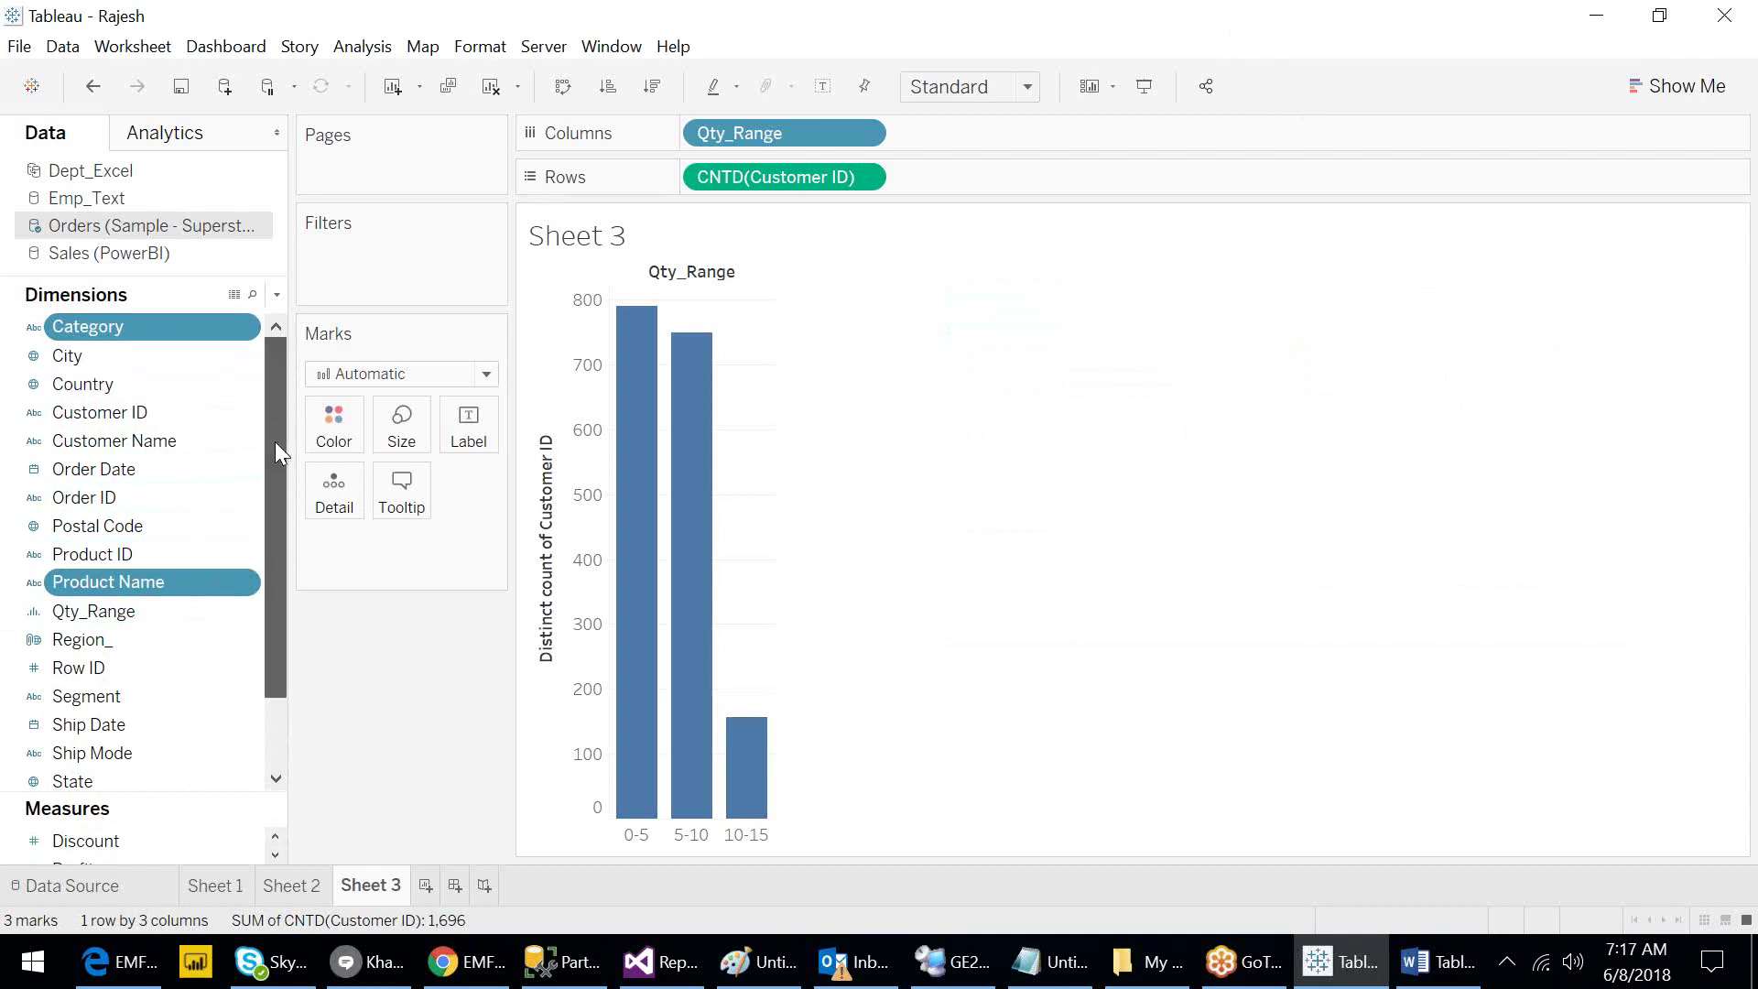
{"action": "scroll", "coordinate": [274, 441], "scroll_direction": "down", "scroll_amount": 1}
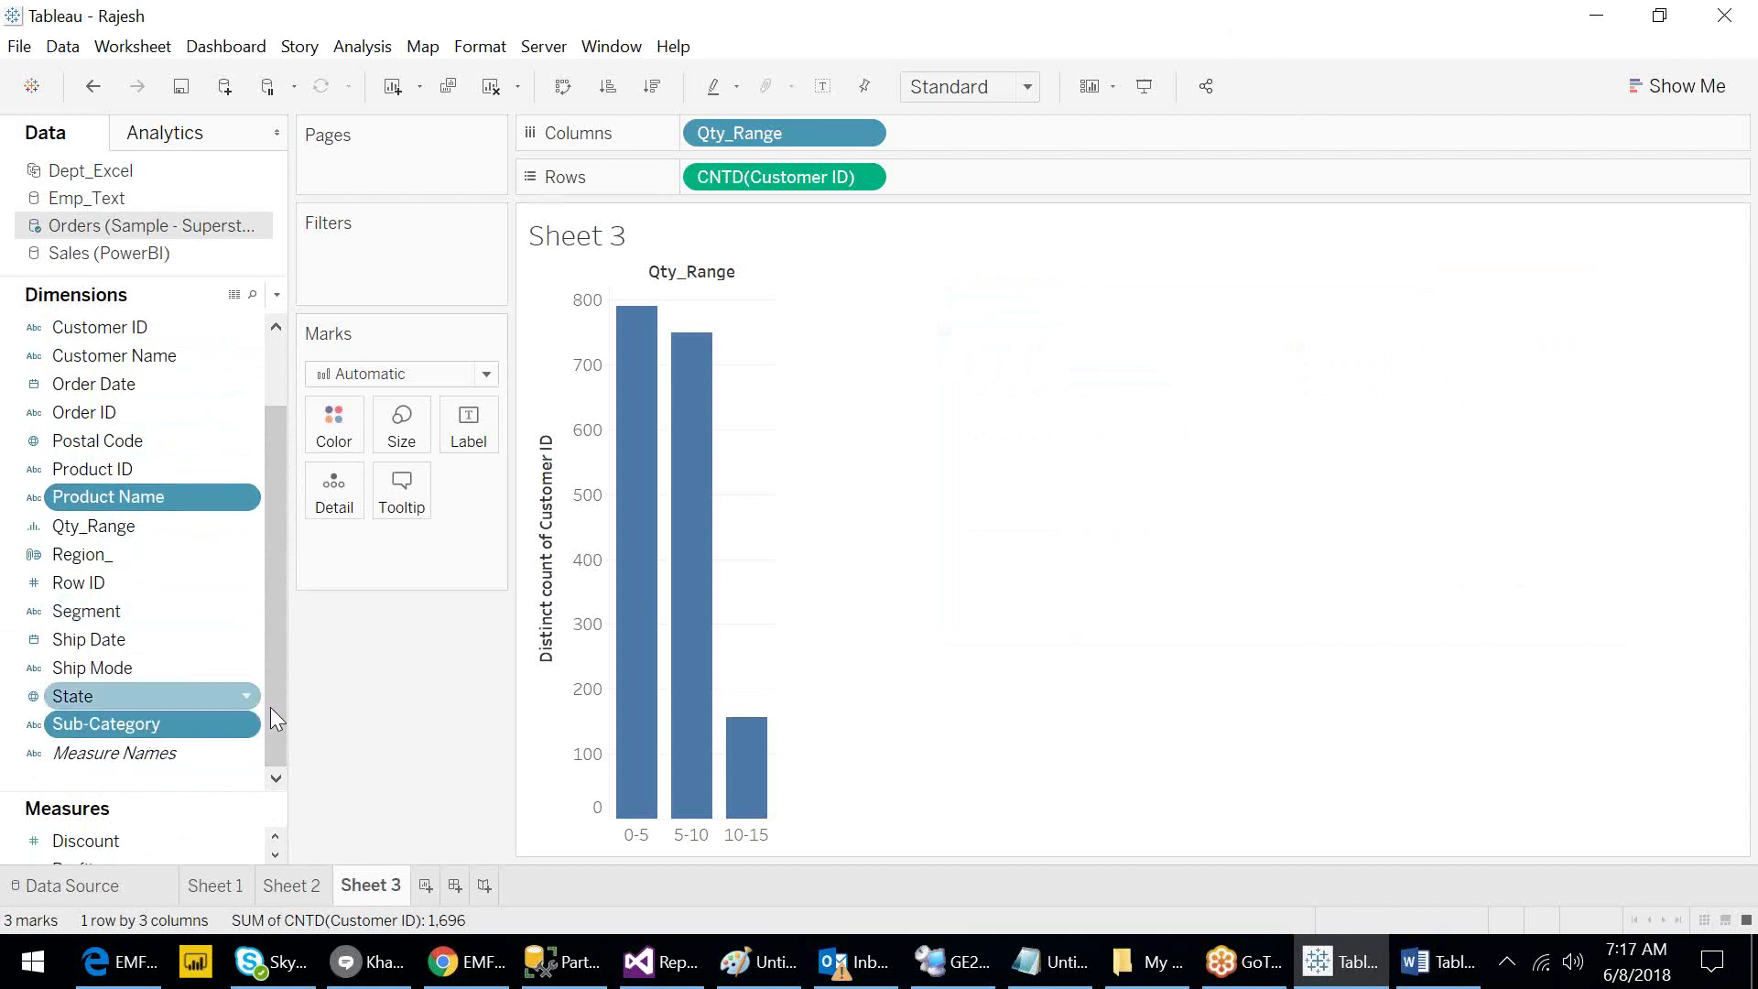
{"action": "left_click_drag", "start_coordinate": [271, 709], "coordinate": [271, 609]}
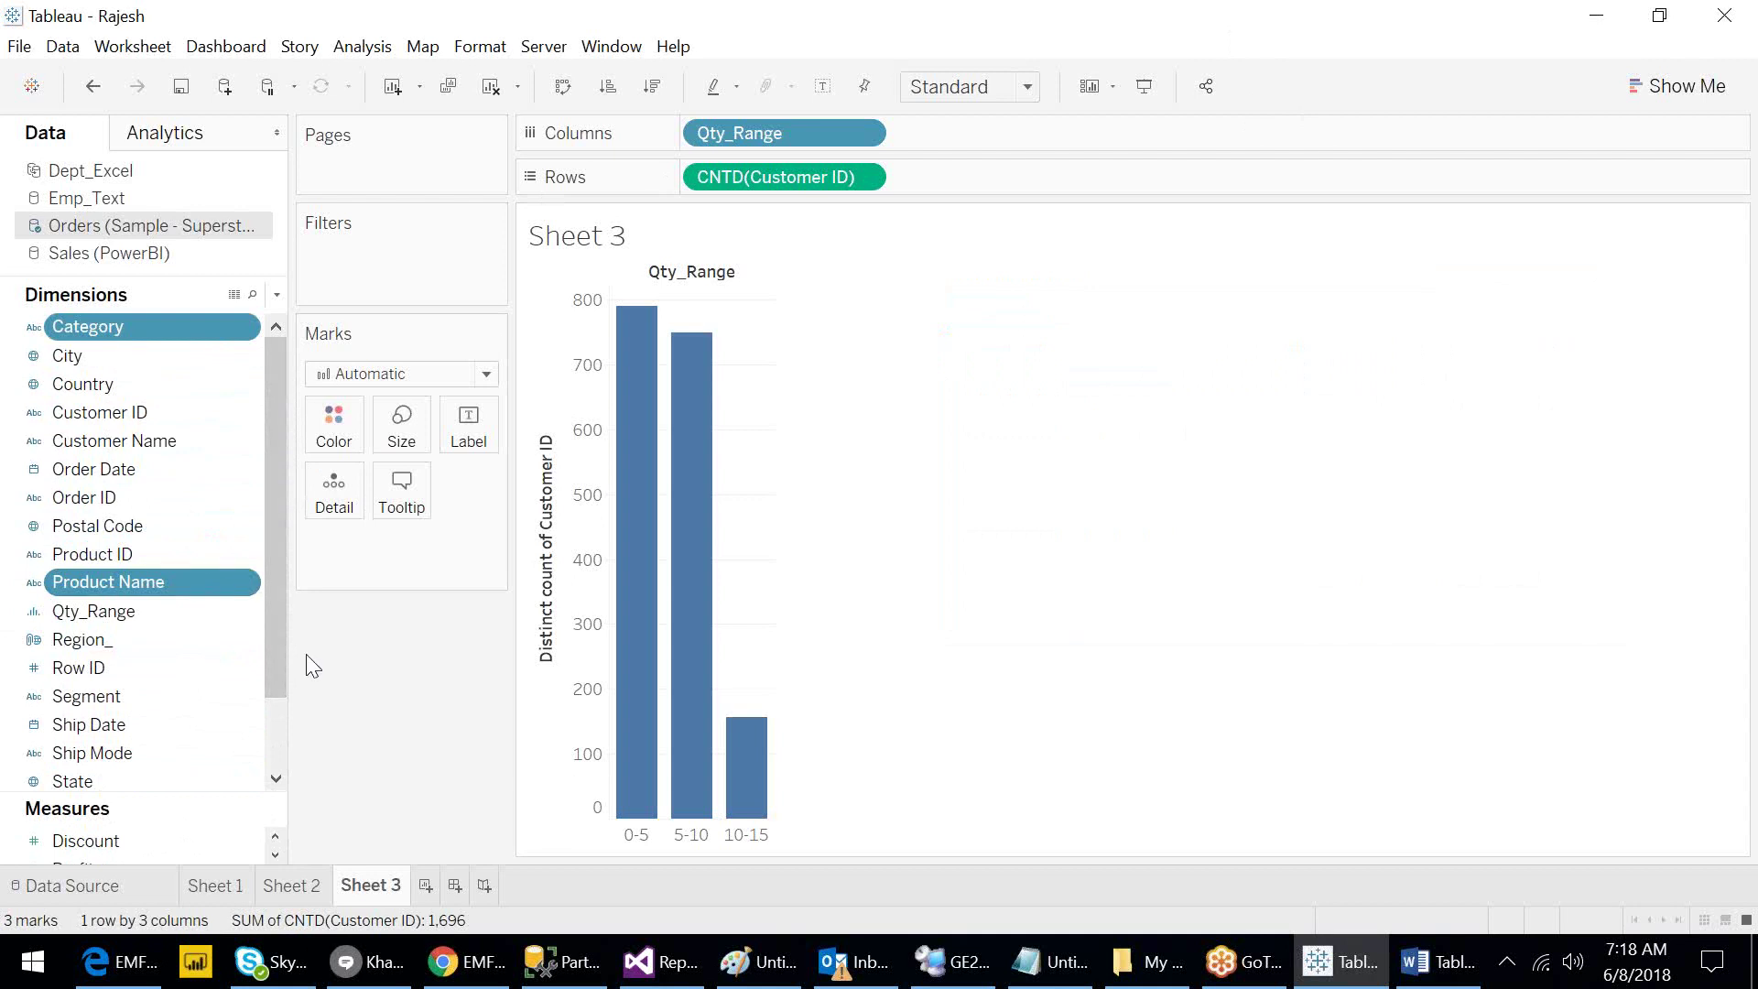
{"action": "left_click_drag", "start_coordinate": [277, 639], "coordinate": [300, 582]}
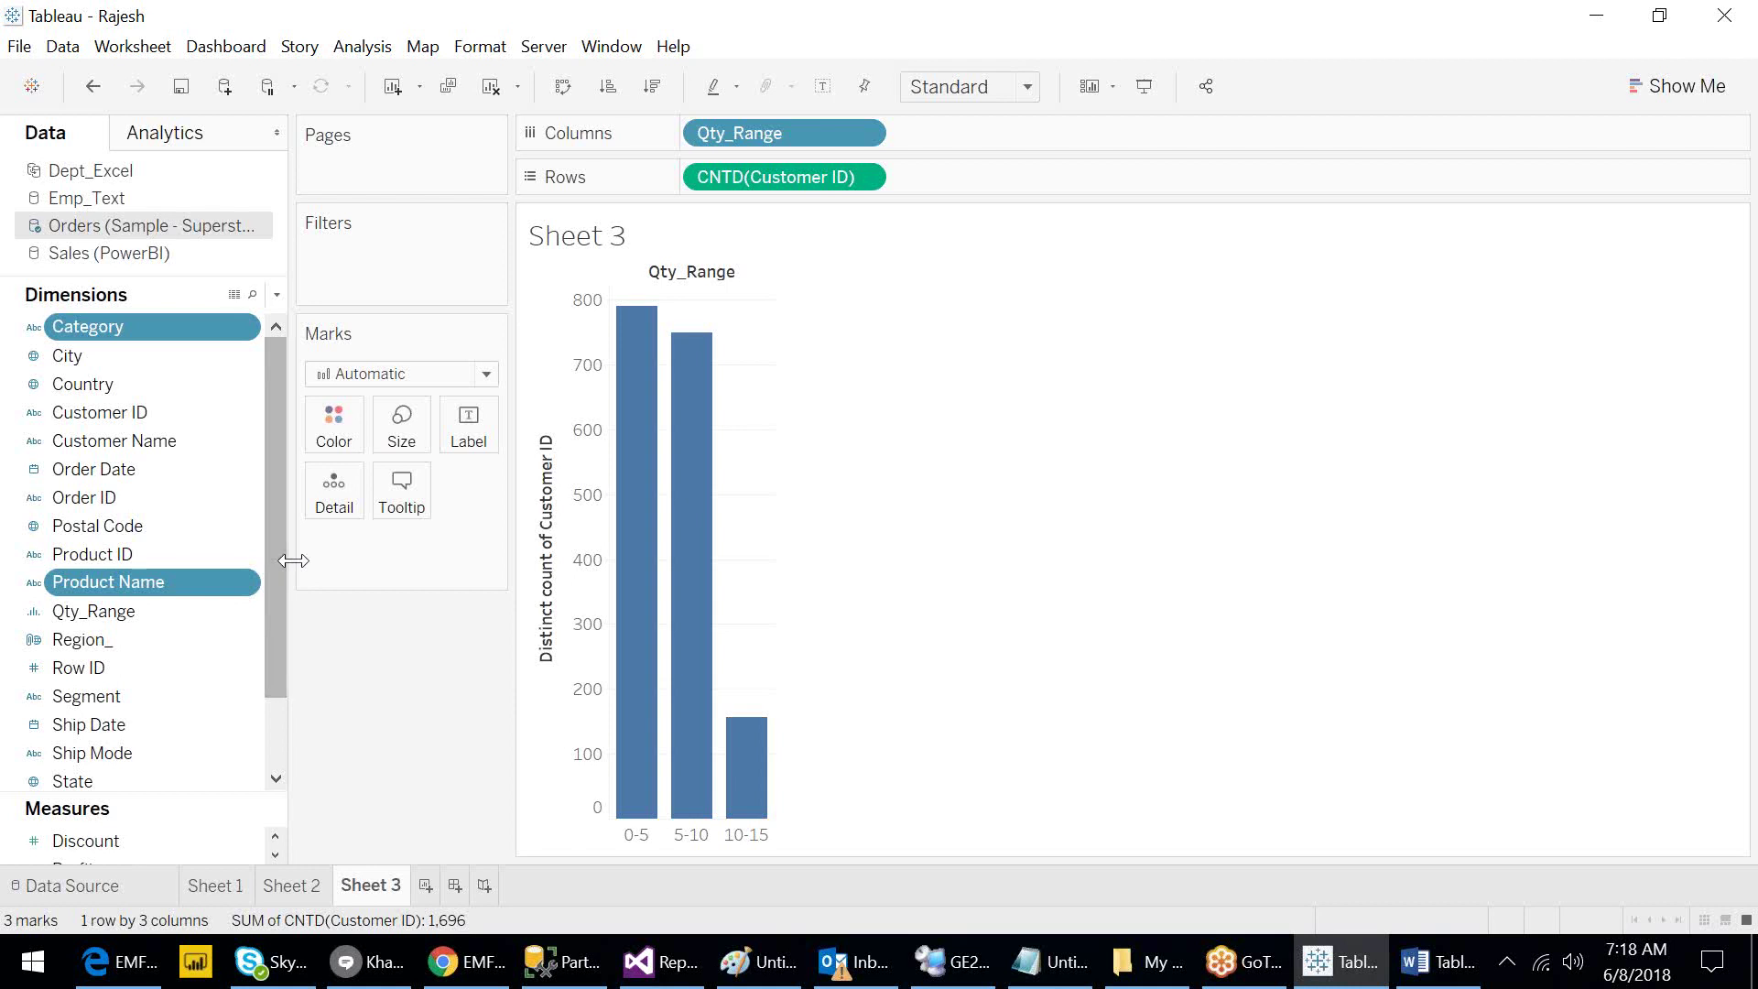
Create a hierarchy named Products from the selected Category, Product Name and Sub-Category dimensions.
{"action": "mouse_move", "coordinate": [279, 551]}
{"action": "left_mouse_down"}
{"action": "mouse_move", "coordinate": [282, 634]}
{"action": "mouse_move", "coordinate": [273, 524]}
{"action": "left_mouse_up"}
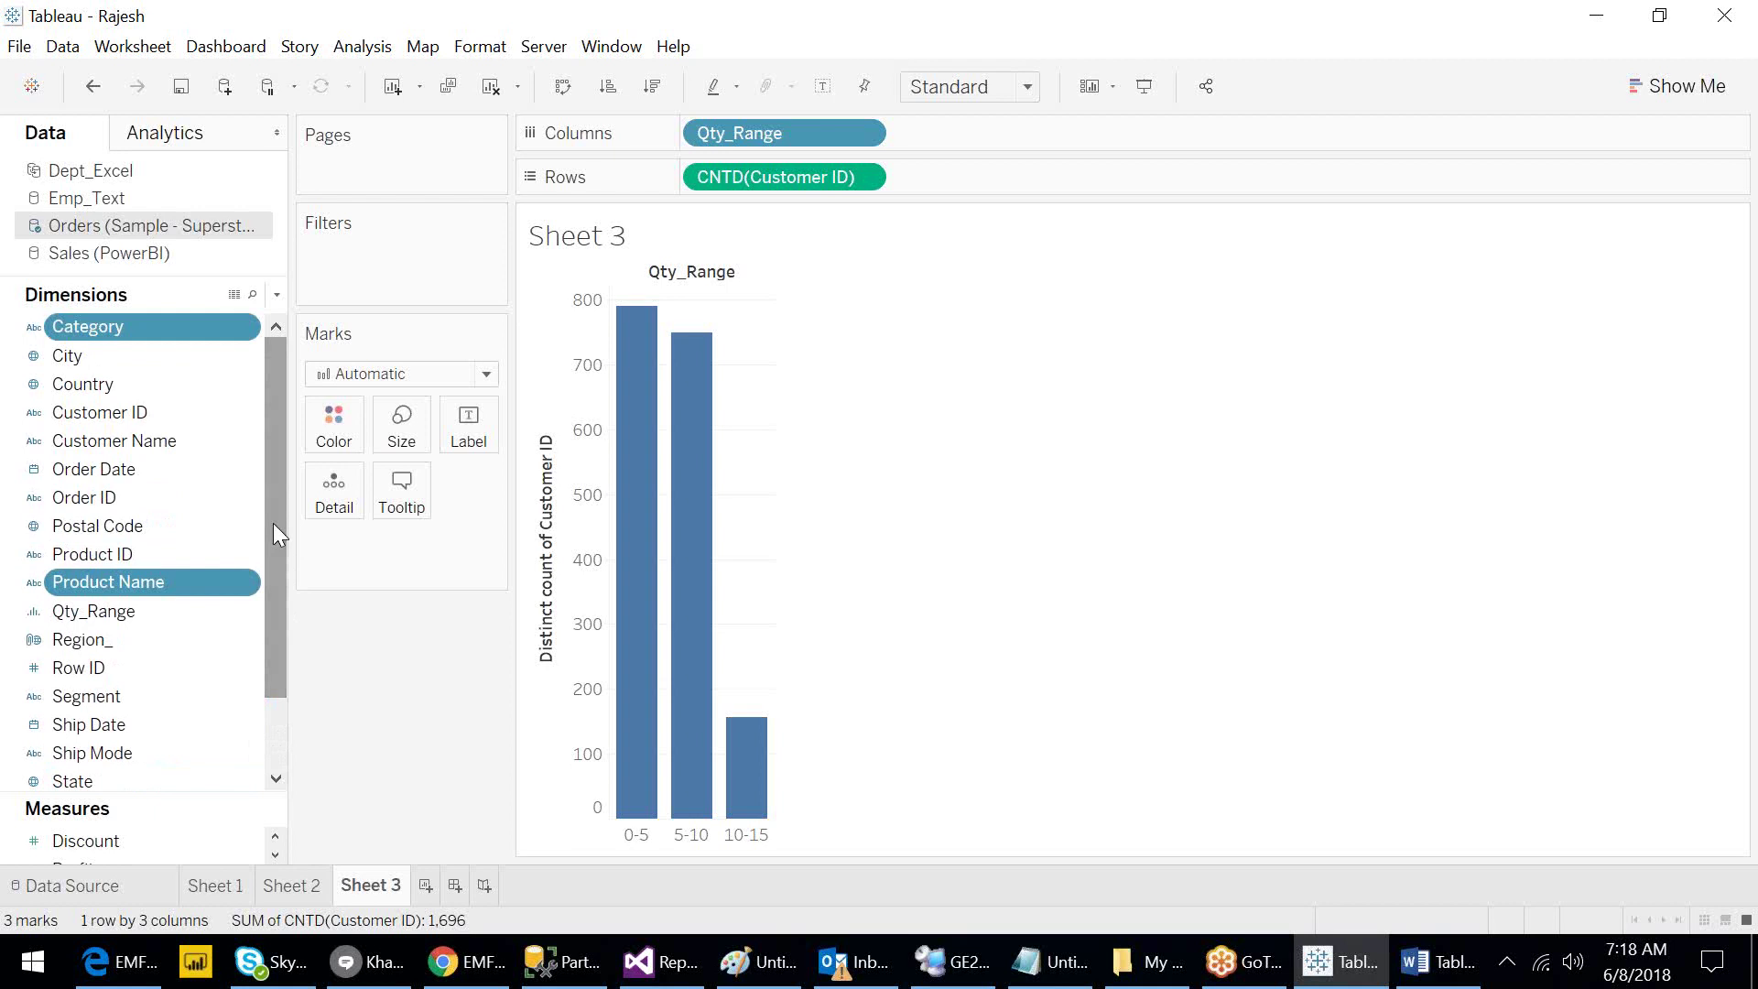
{"action": "right_click", "coordinate": [167, 585]}
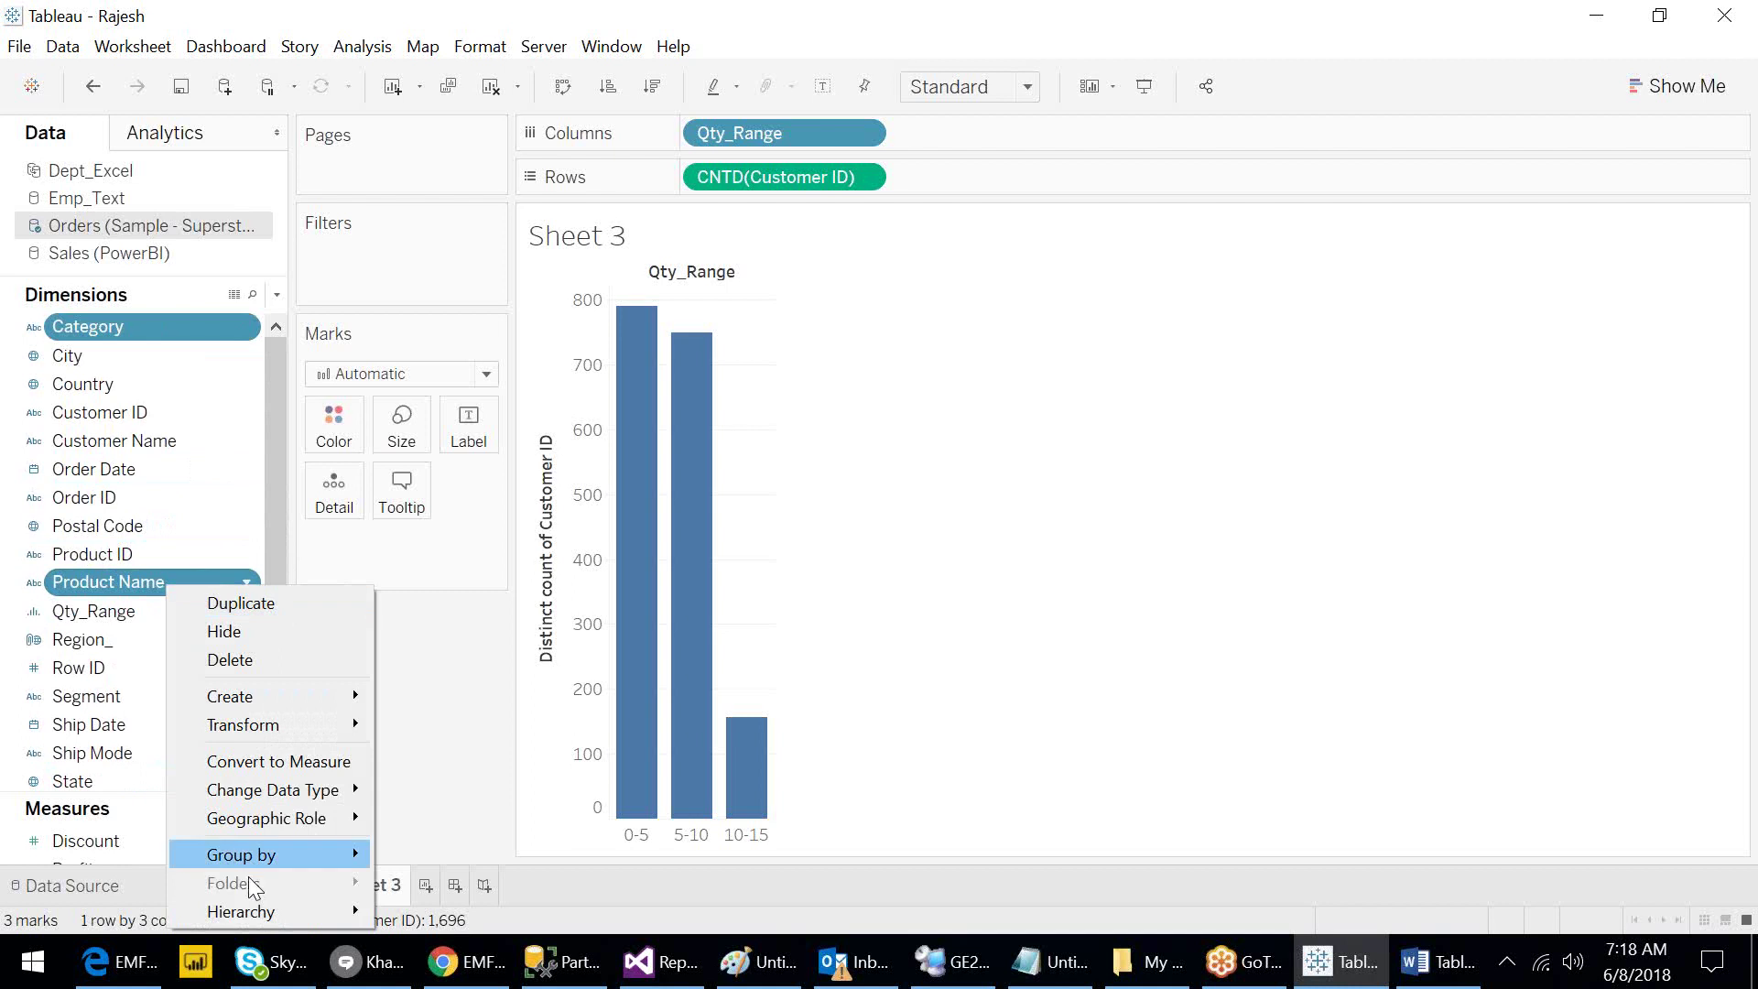
{"action": "mouse_move", "coordinate": [256, 907]}
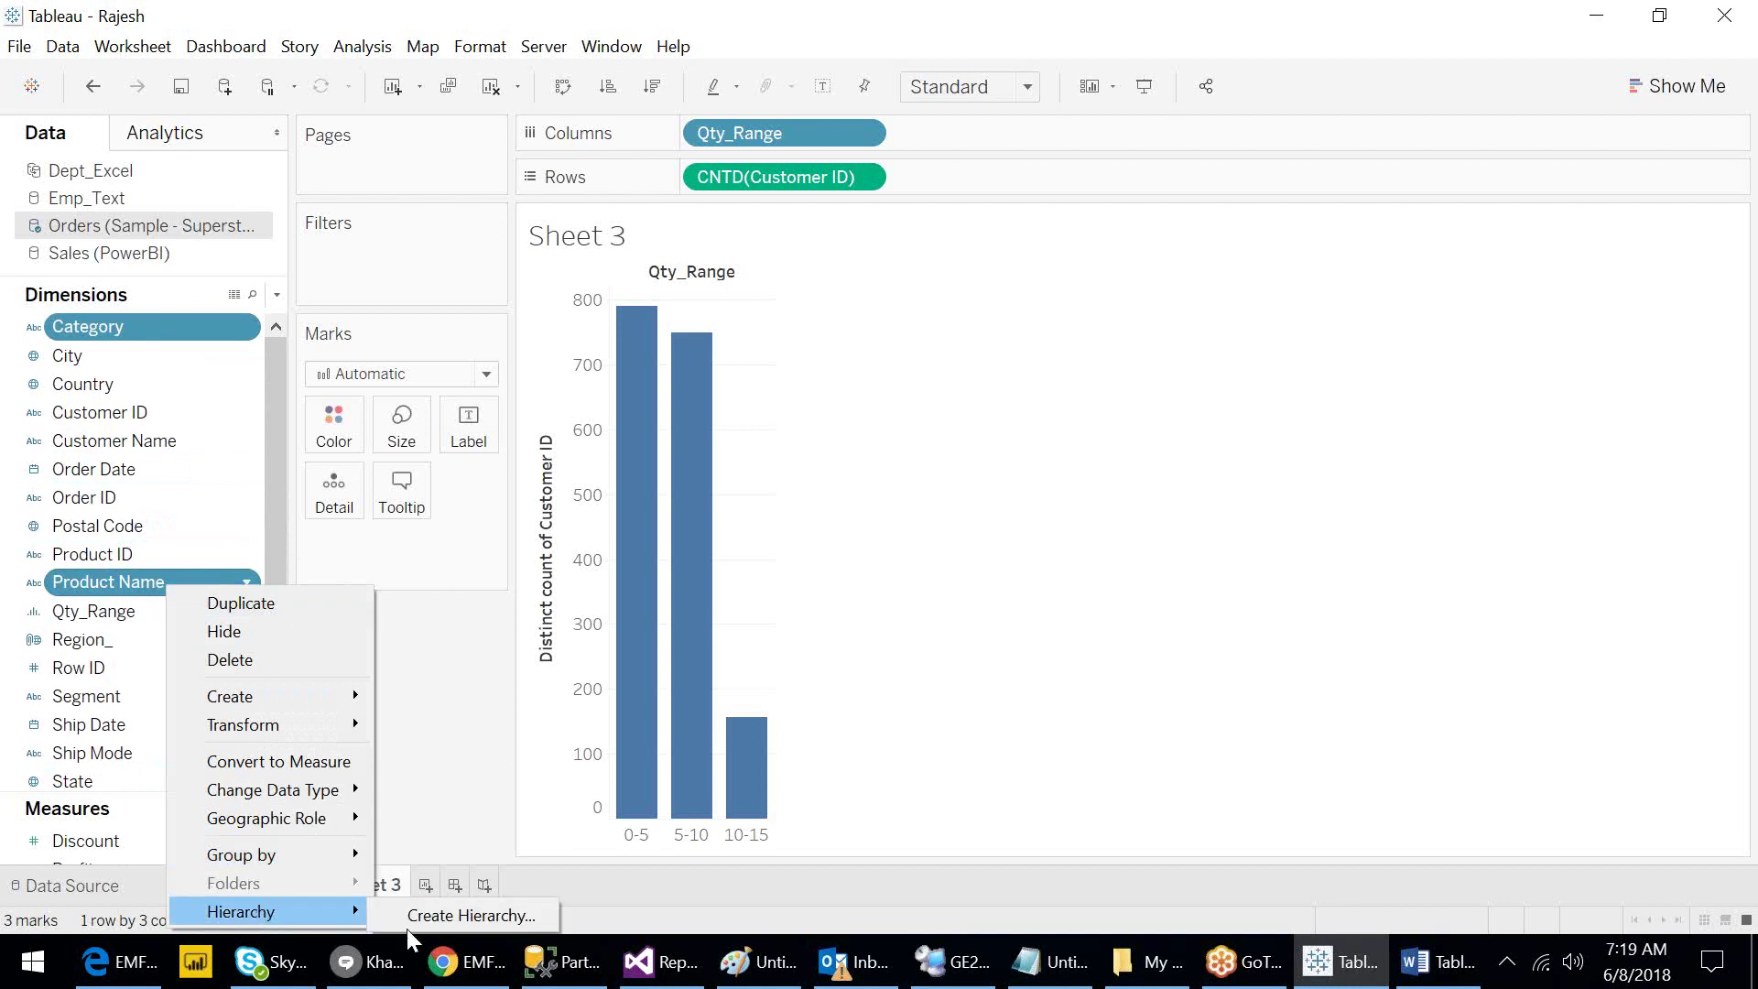
{"action": "left_click", "coordinate": [491, 917]}
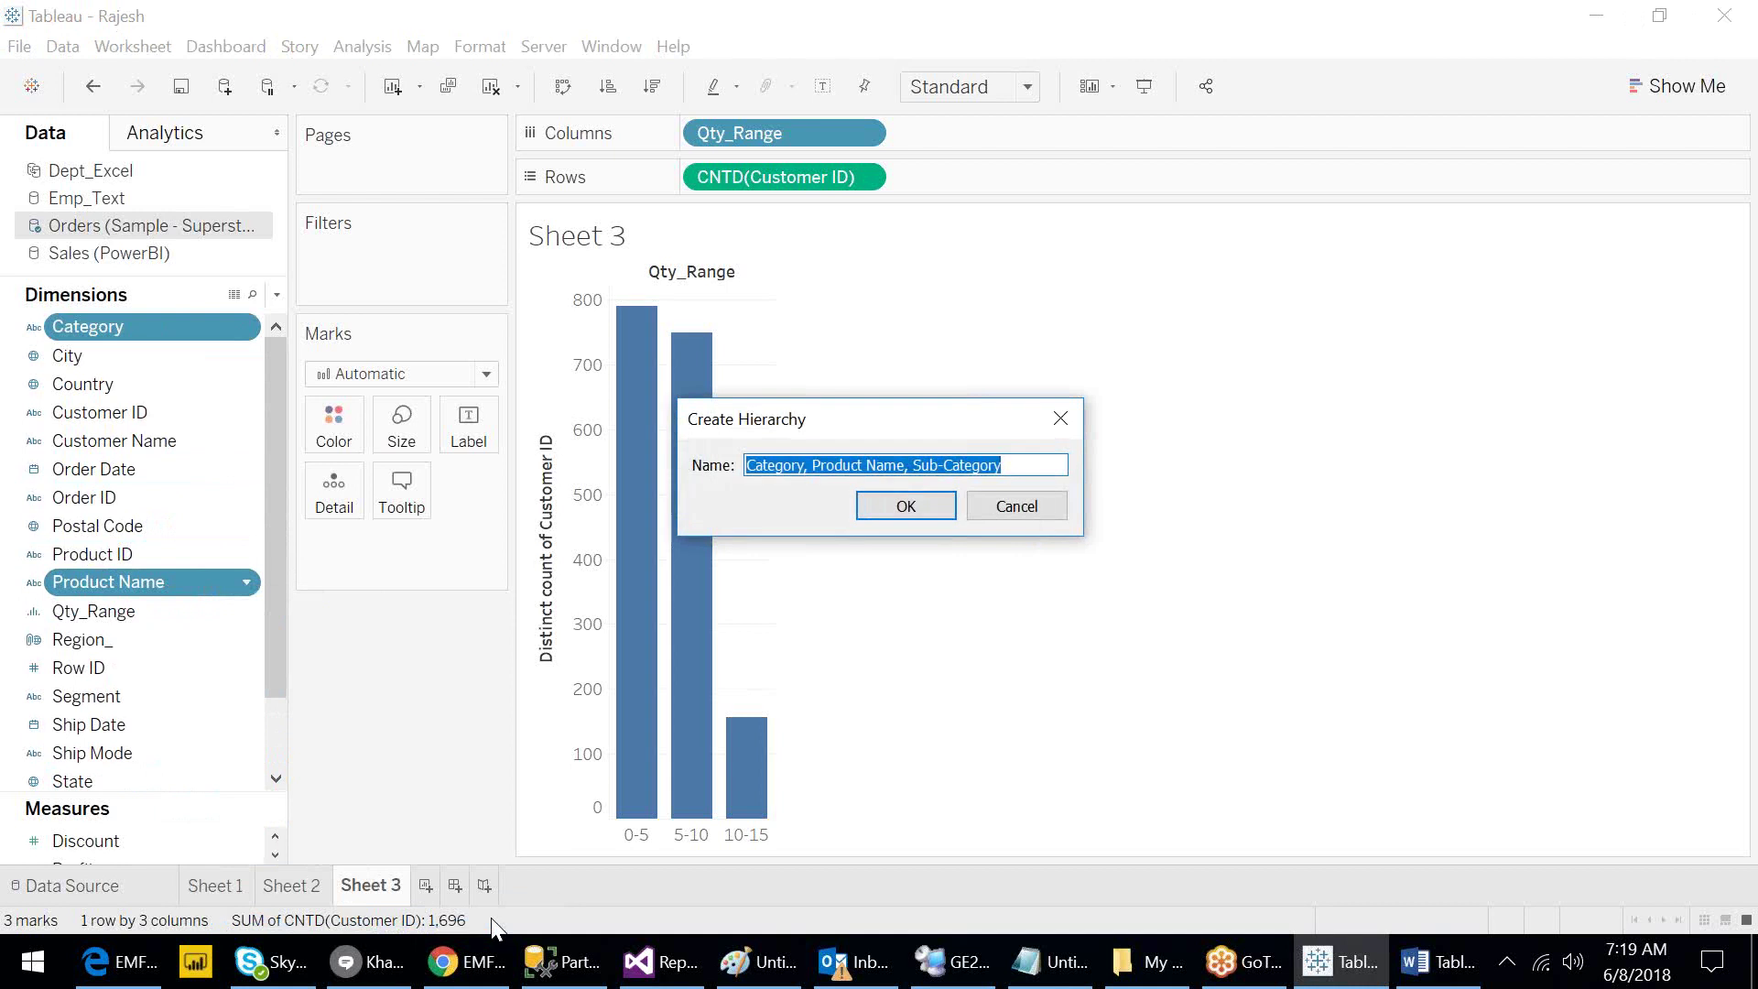
{"action": "type", "text": "Product"}
{"action": "key", "text": "Return"}
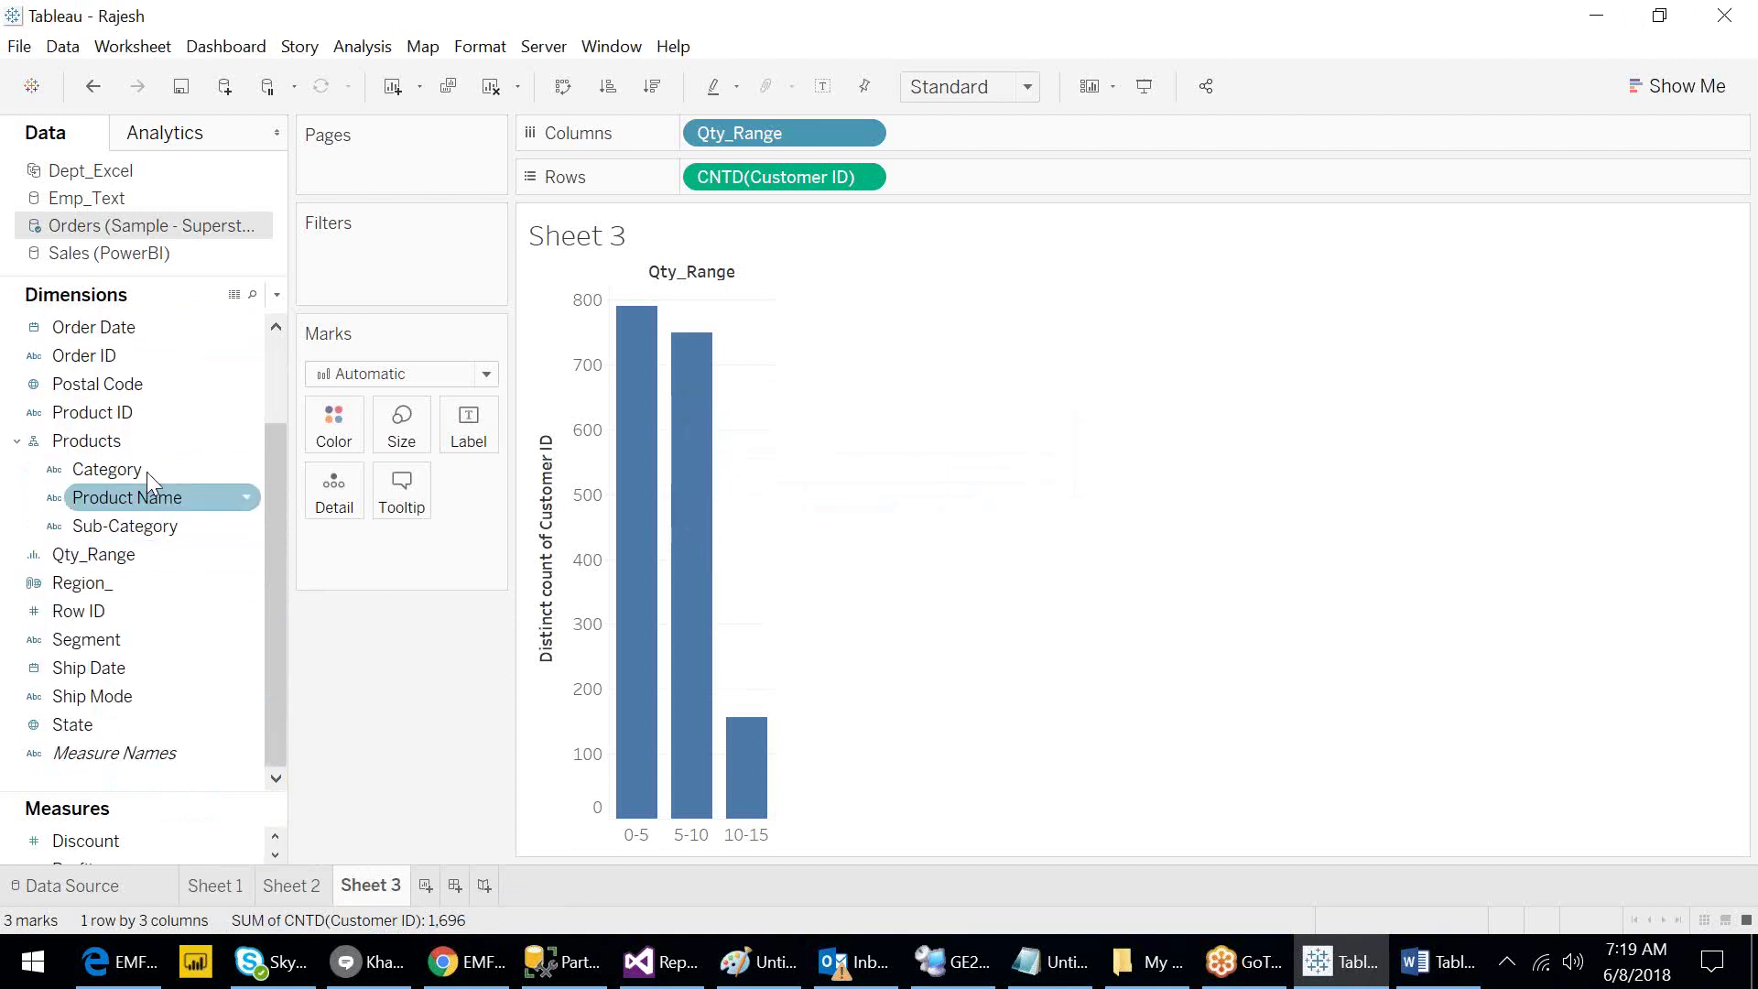
Reorder the Products hierarchy so Sub-Category sits between Category and Product Name, and go through its levels.
{"action": "left_click", "coordinate": [108, 442]}
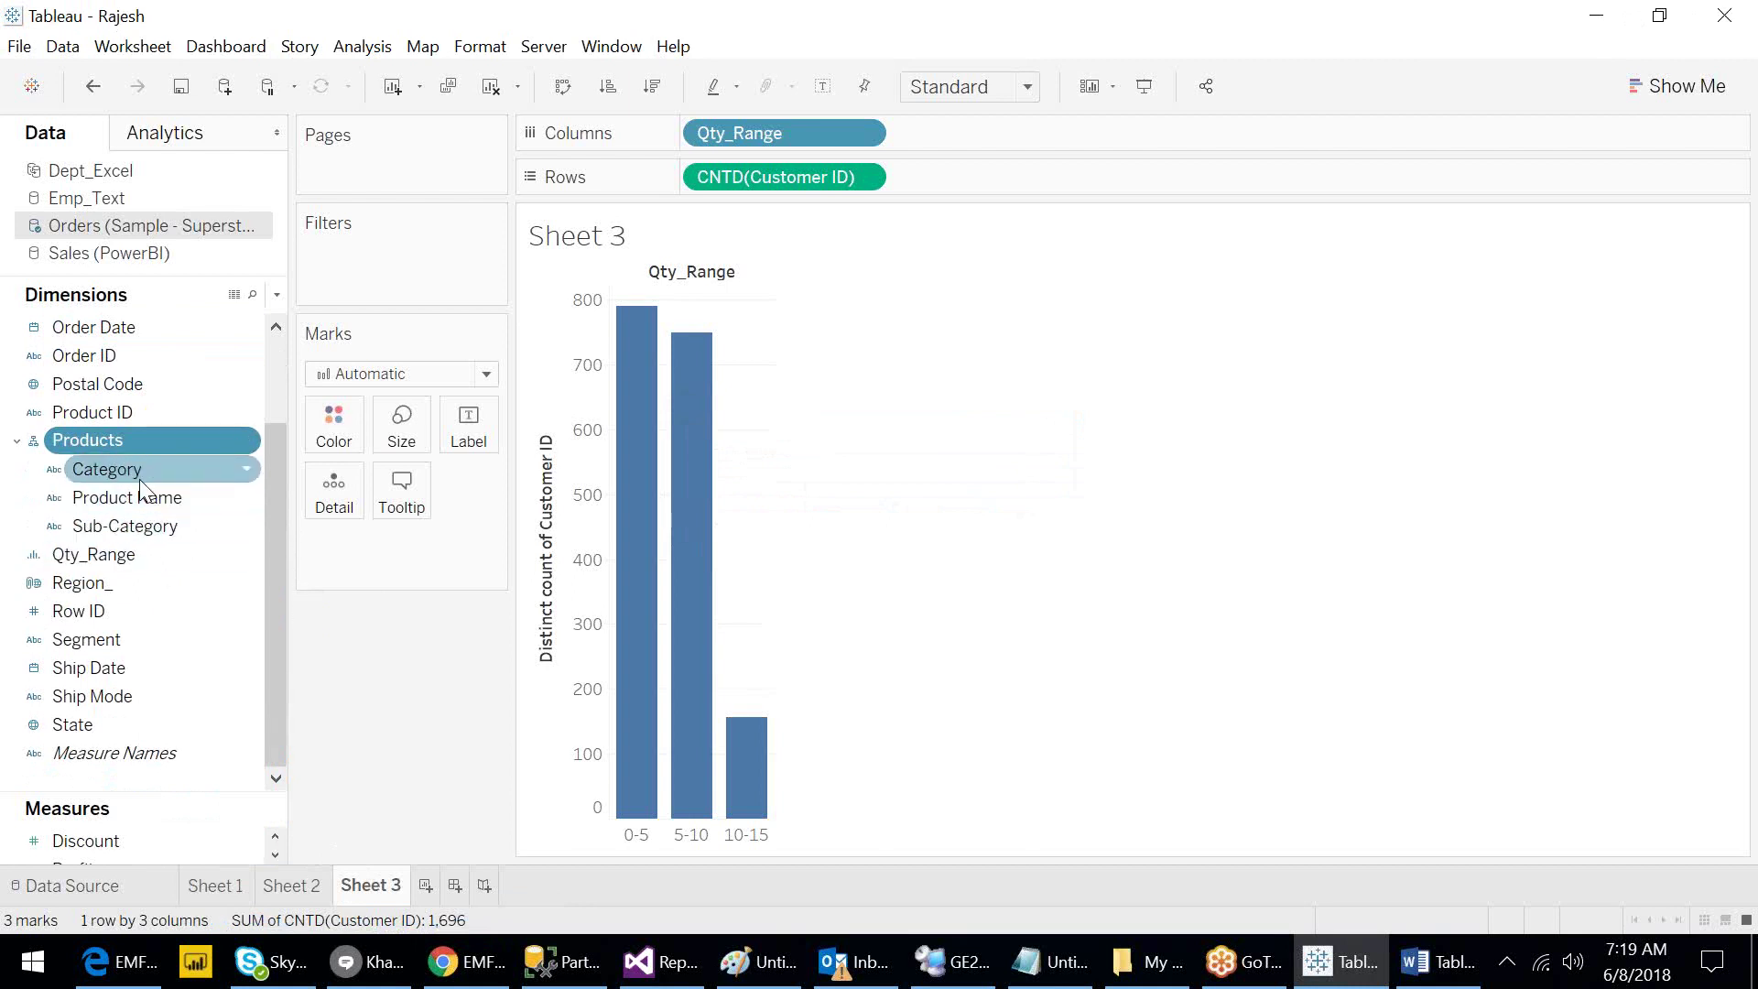
{"action": "left_click", "coordinate": [163, 529]}
{"action": "left_click_drag", "start_coordinate": [161, 520], "coordinate": [161, 499]}
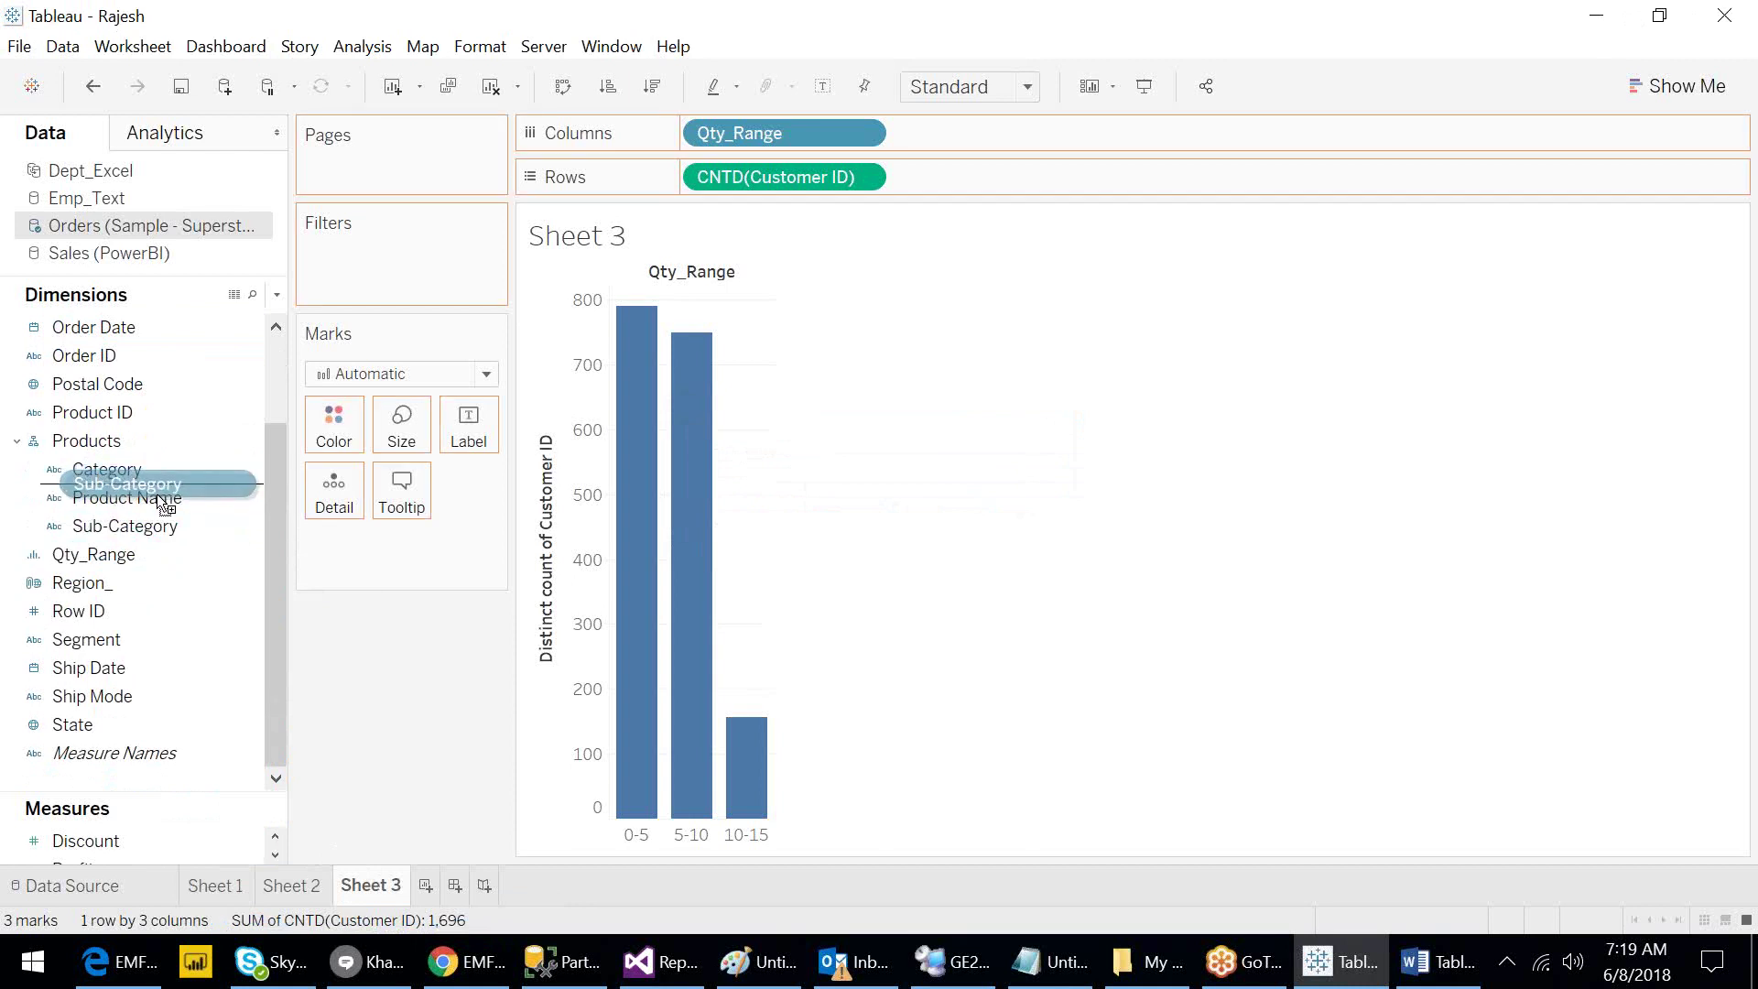
{"action": "left_click_drag", "start_coordinate": [161, 502], "coordinate": [161, 504]}
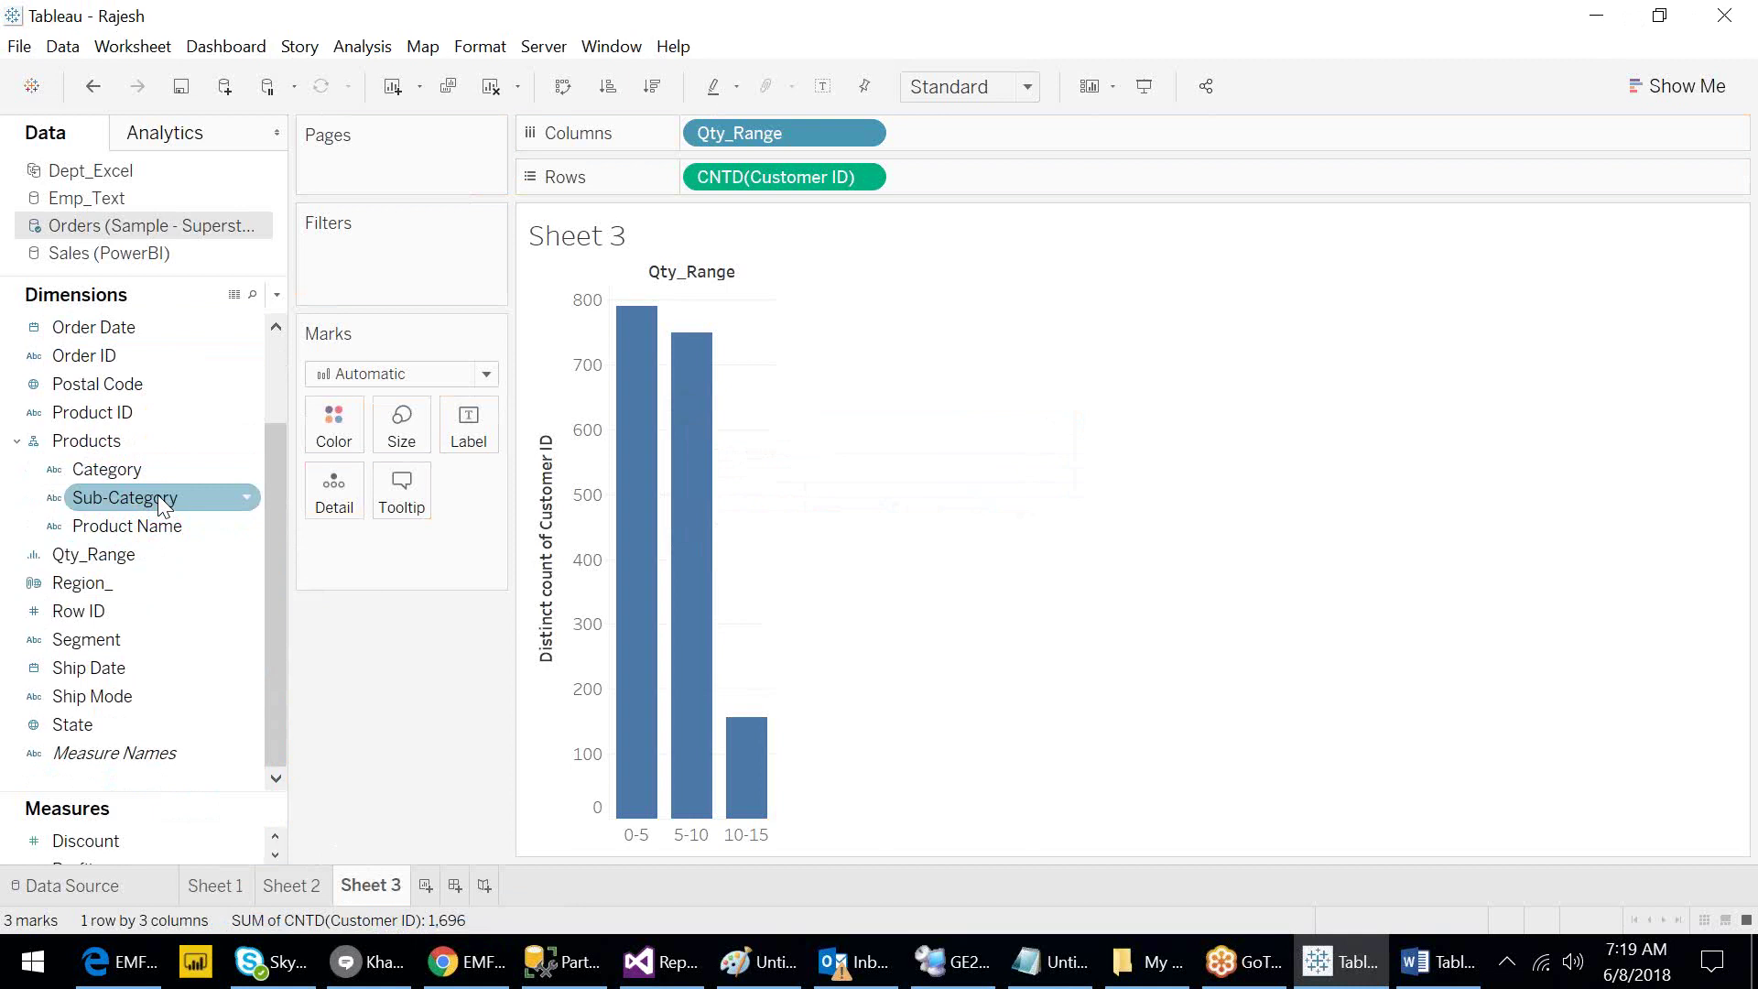
{"action": "left_click", "coordinate": [131, 472]}
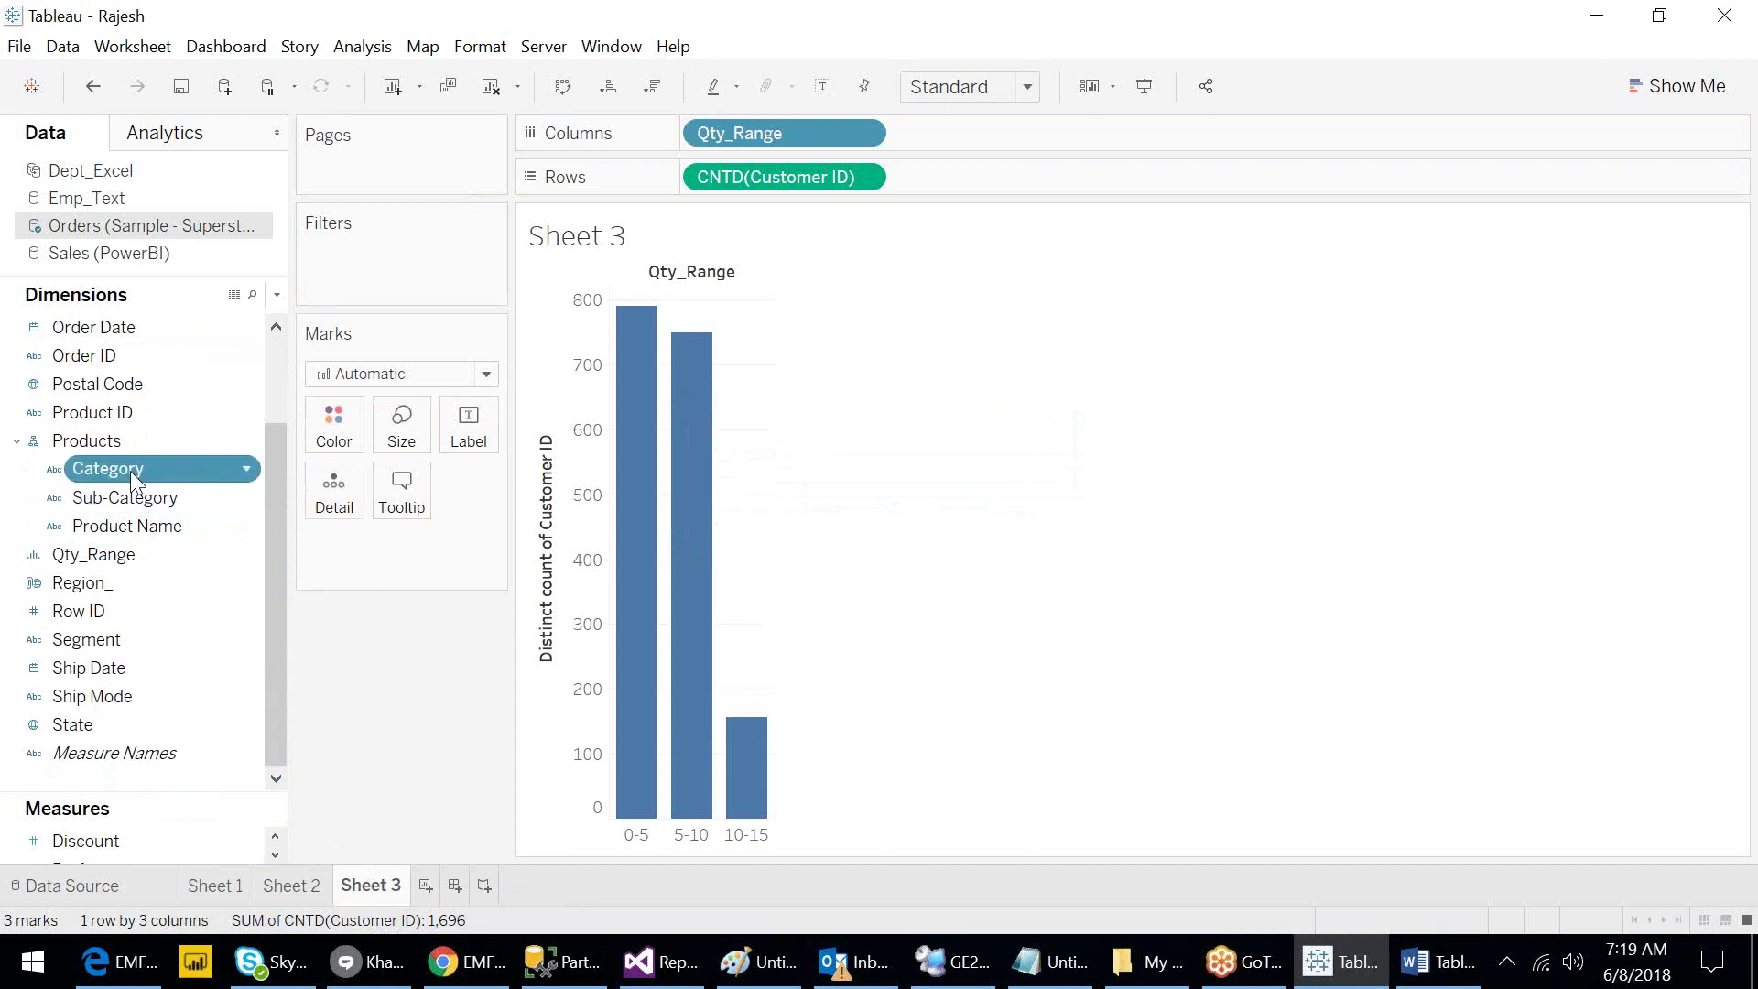
{"action": "left_click", "coordinate": [196, 498]}
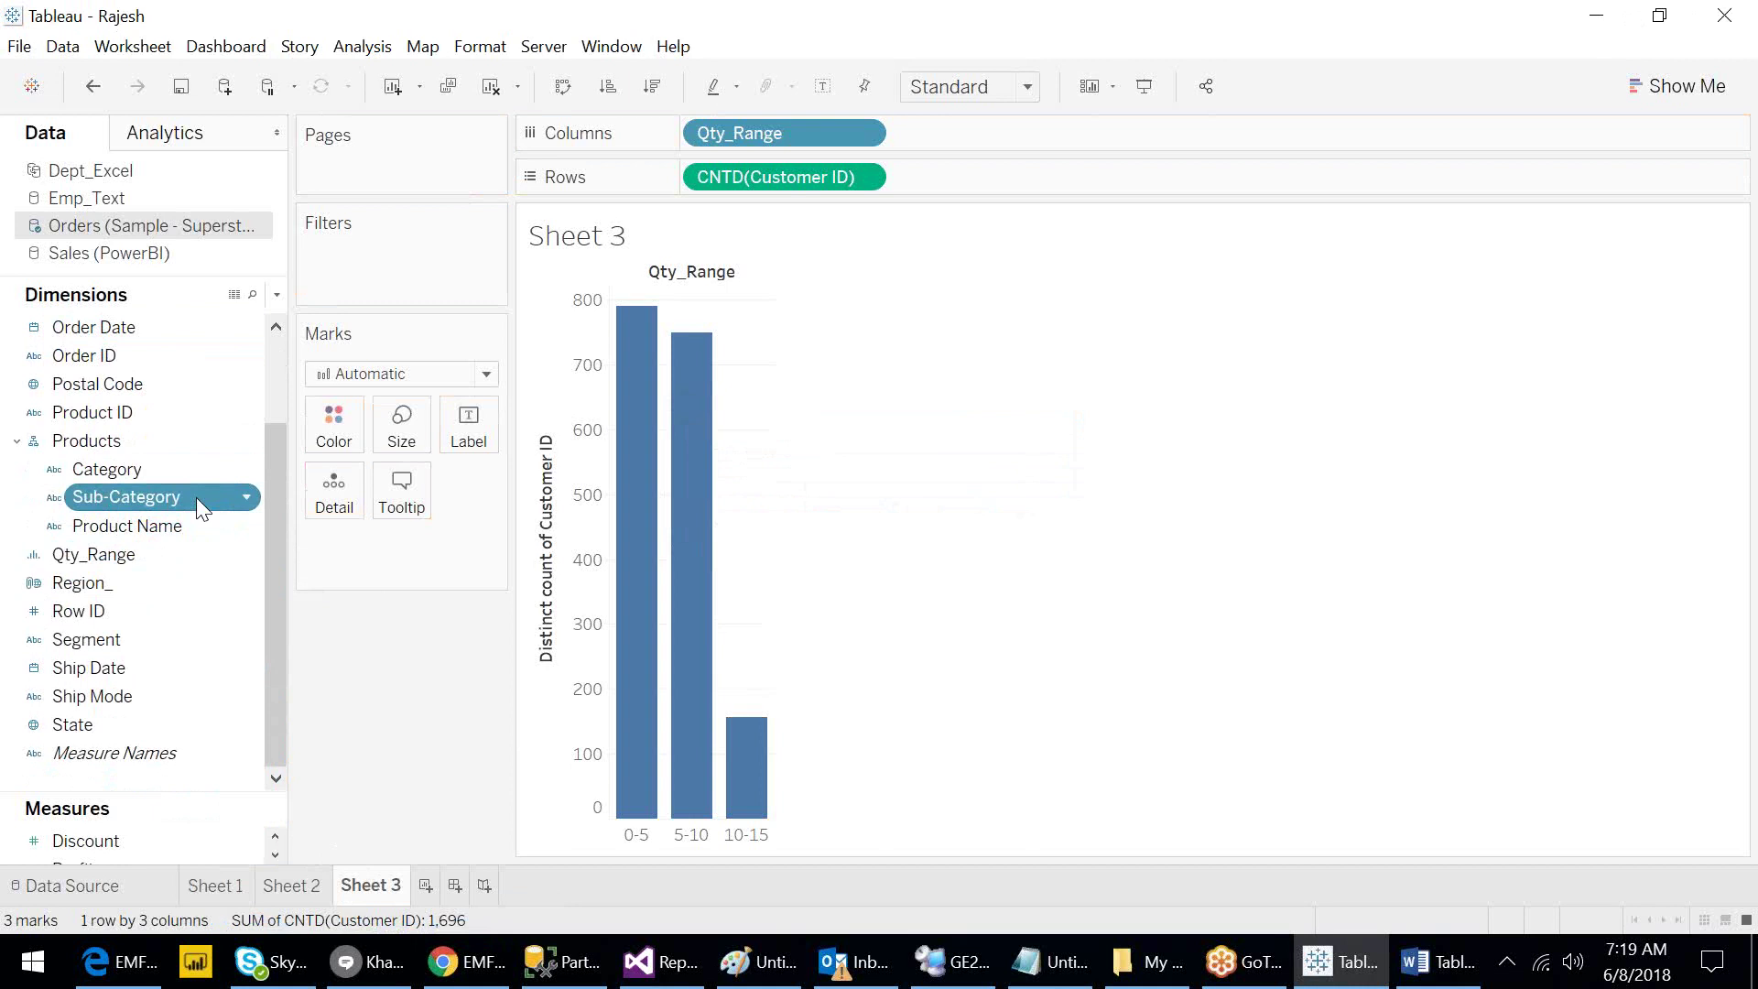
{"action": "left_click", "coordinate": [175, 530]}
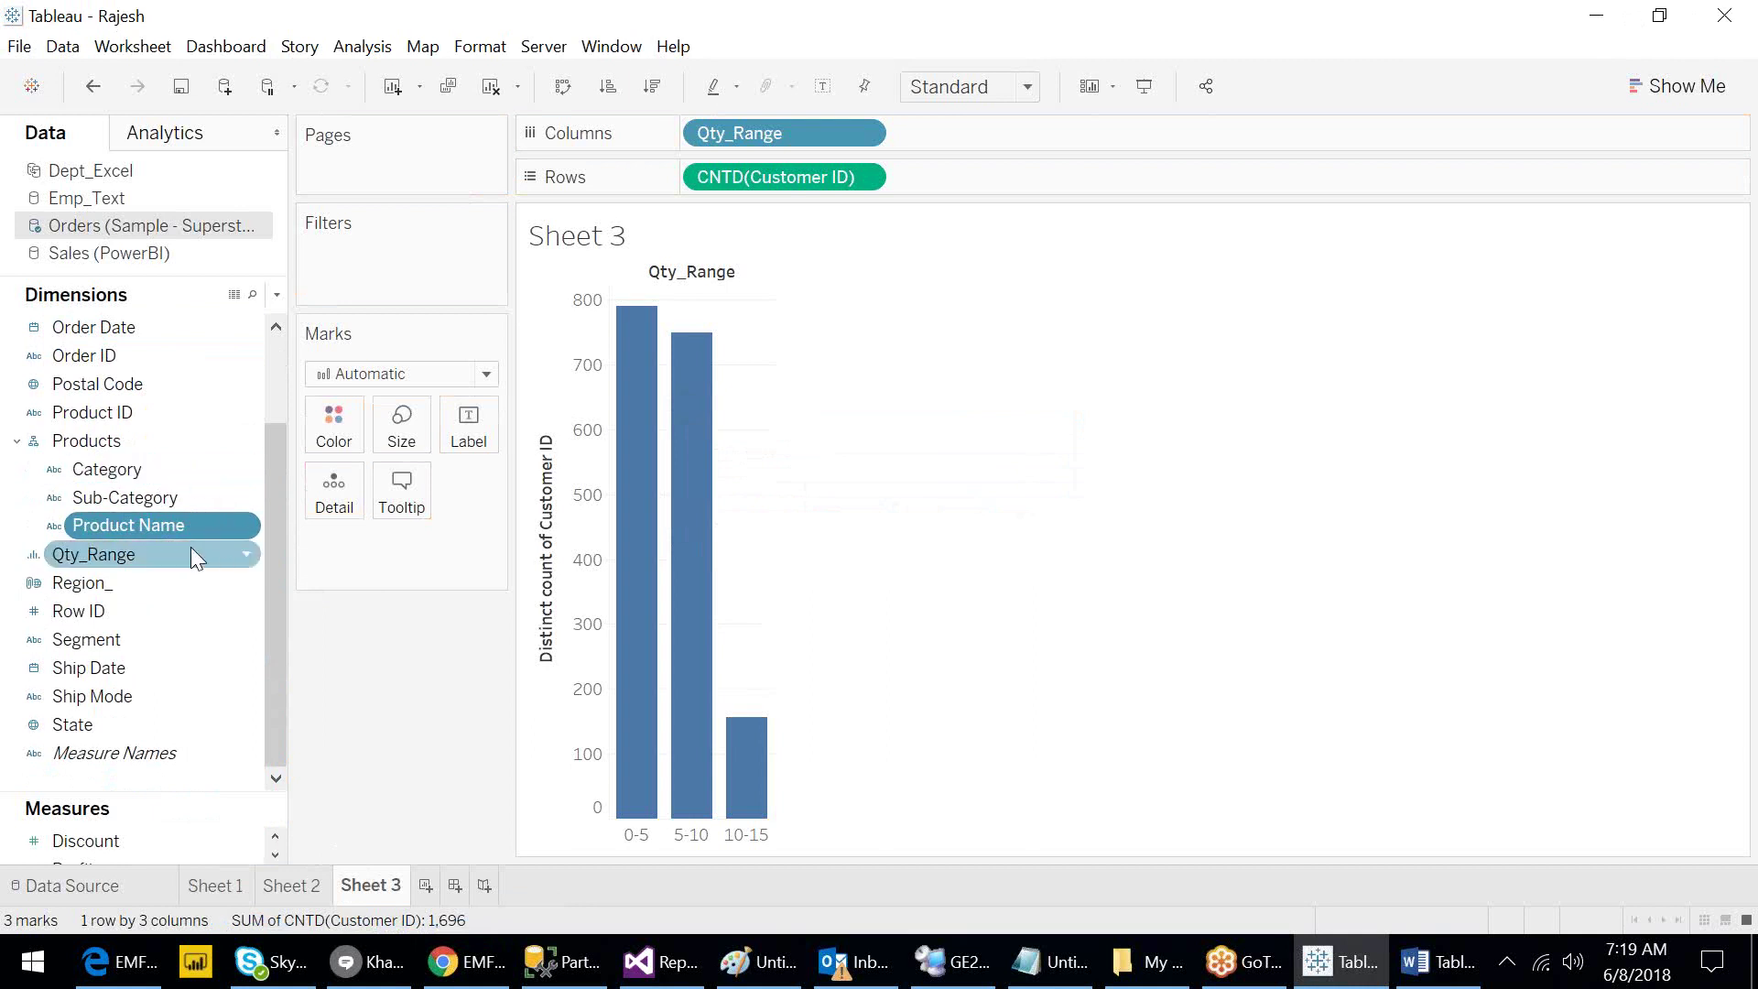
Place the Products hierarchy on Columns, and remove Qty_Range and the distinct customer count from the view.
{"action": "left_click", "coordinate": [91, 443]}
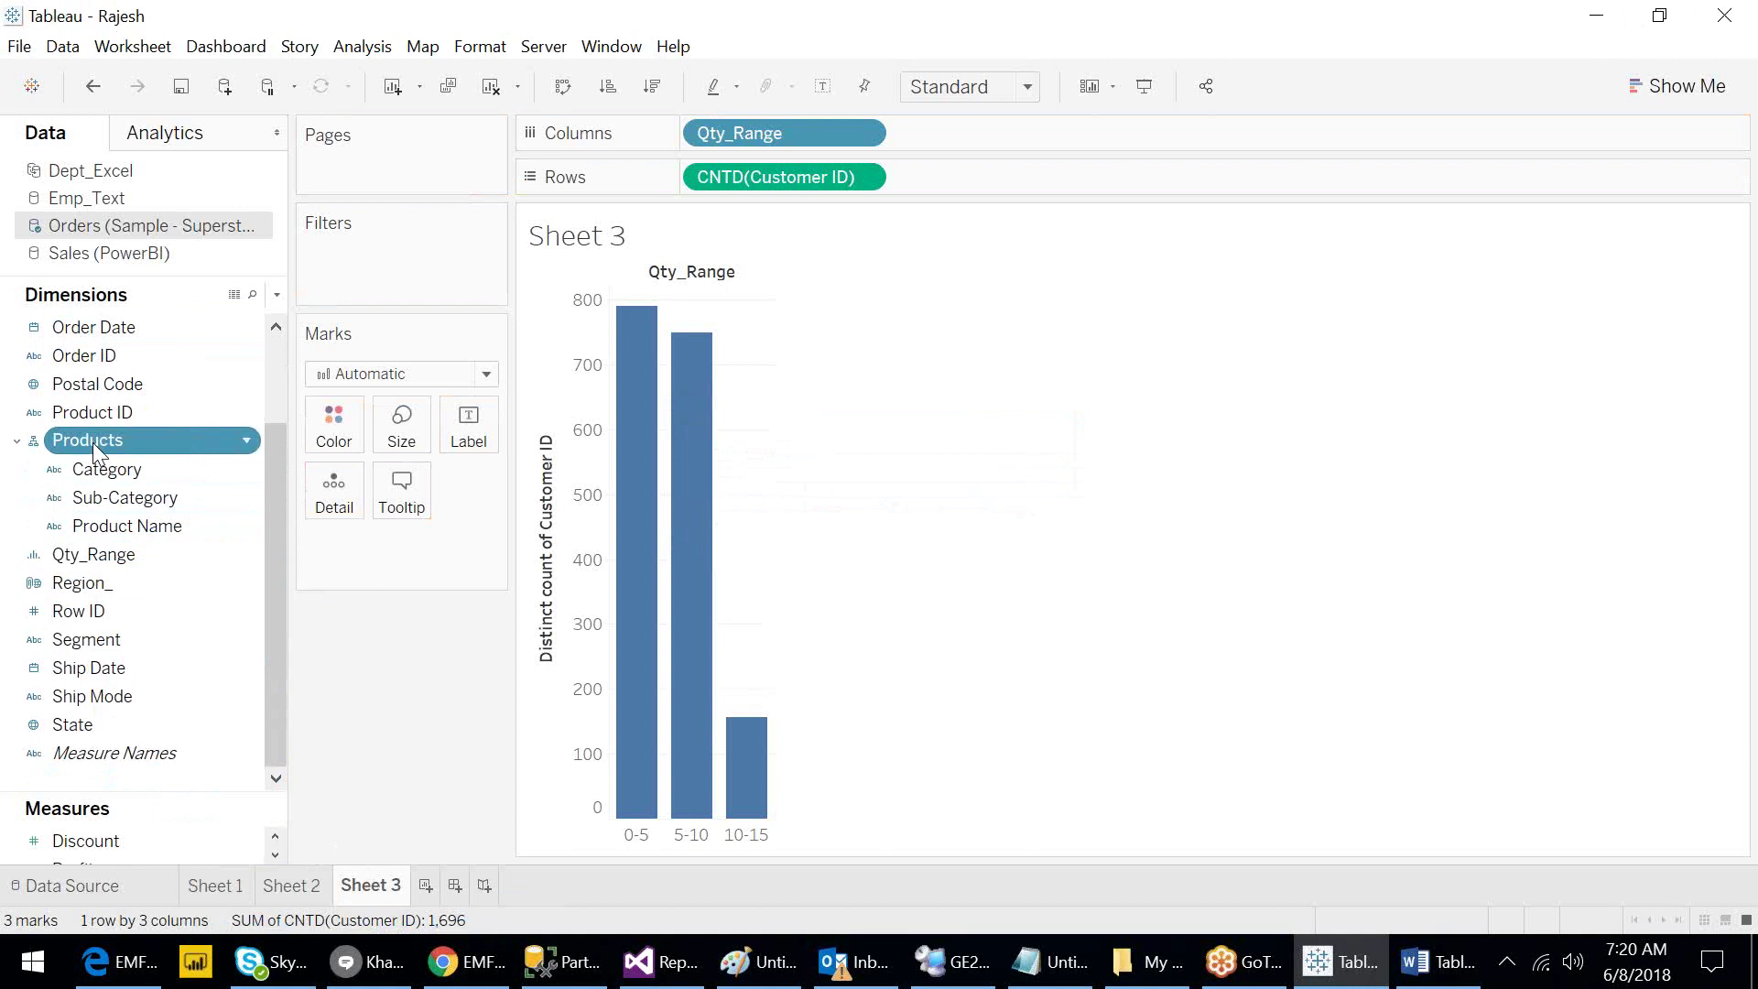
{"action": "mouse_move", "coordinate": [92, 442]}
{"action": "left_mouse_down"}
{"action": "mouse_move", "coordinate": [198, 406]}
{"action": "mouse_move", "coordinate": [663, 130]}
{"action": "mouse_move", "coordinate": [691, 135]}
{"action": "left_mouse_up"}
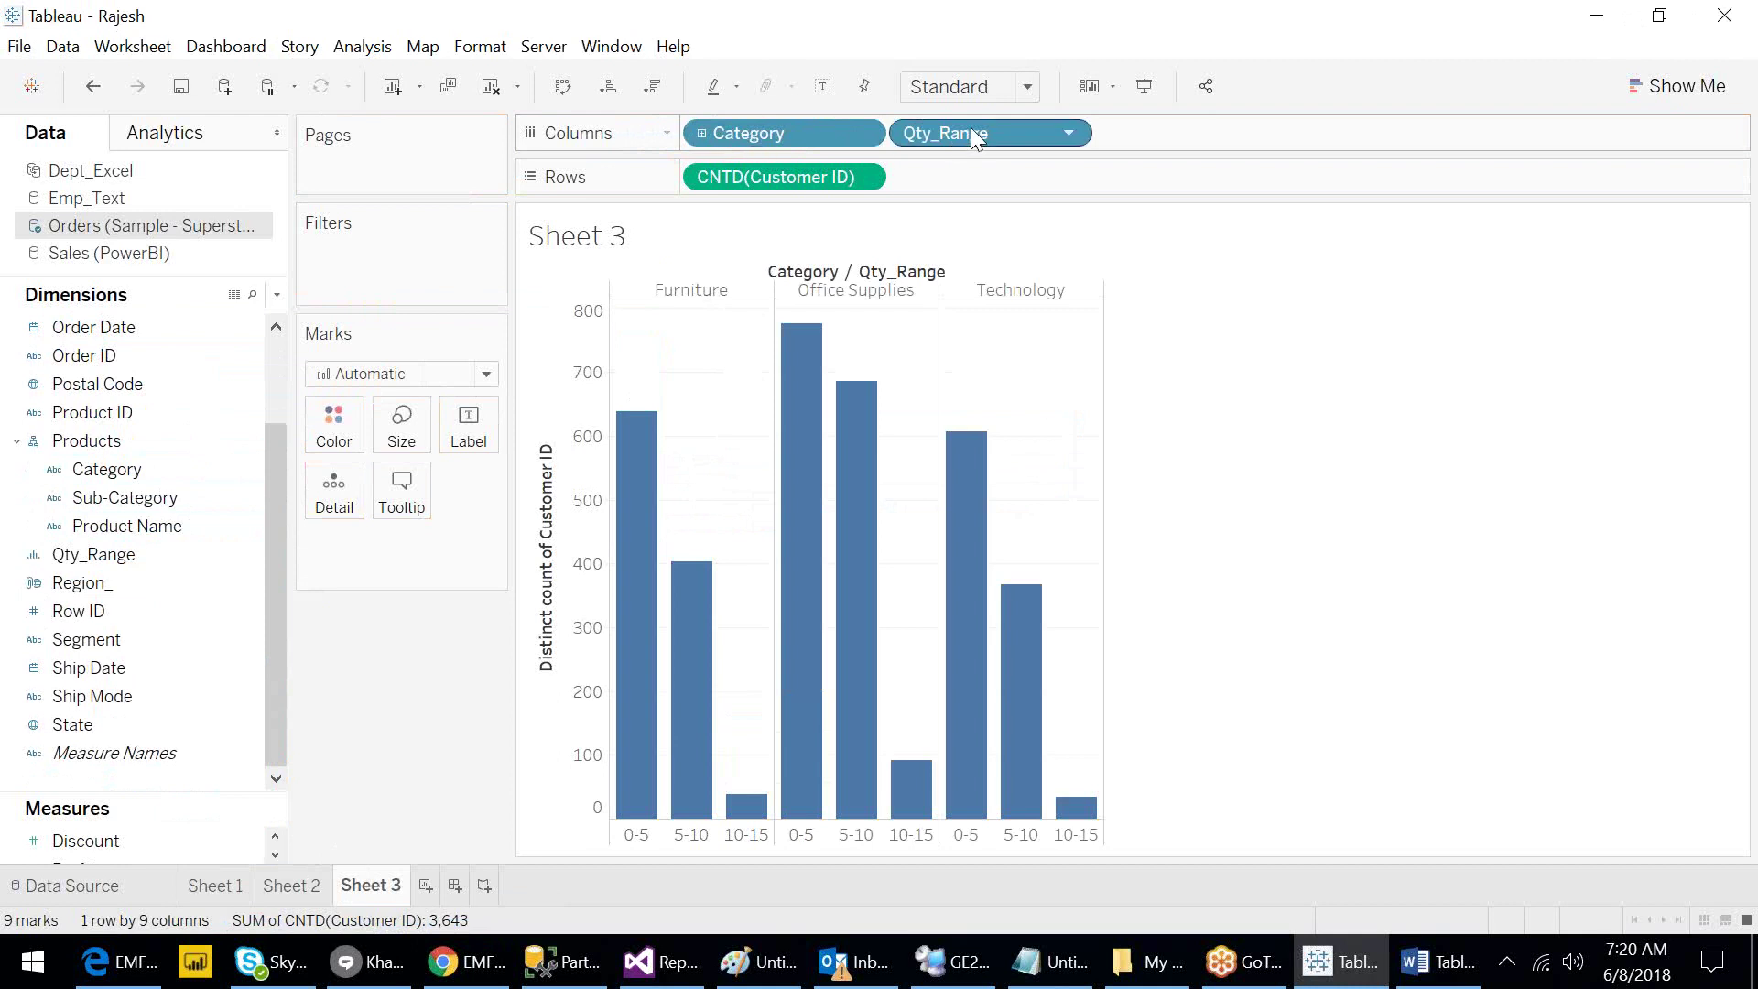
{"action": "left_click_drag", "start_coordinate": [977, 135], "coordinate": [286, 449]}
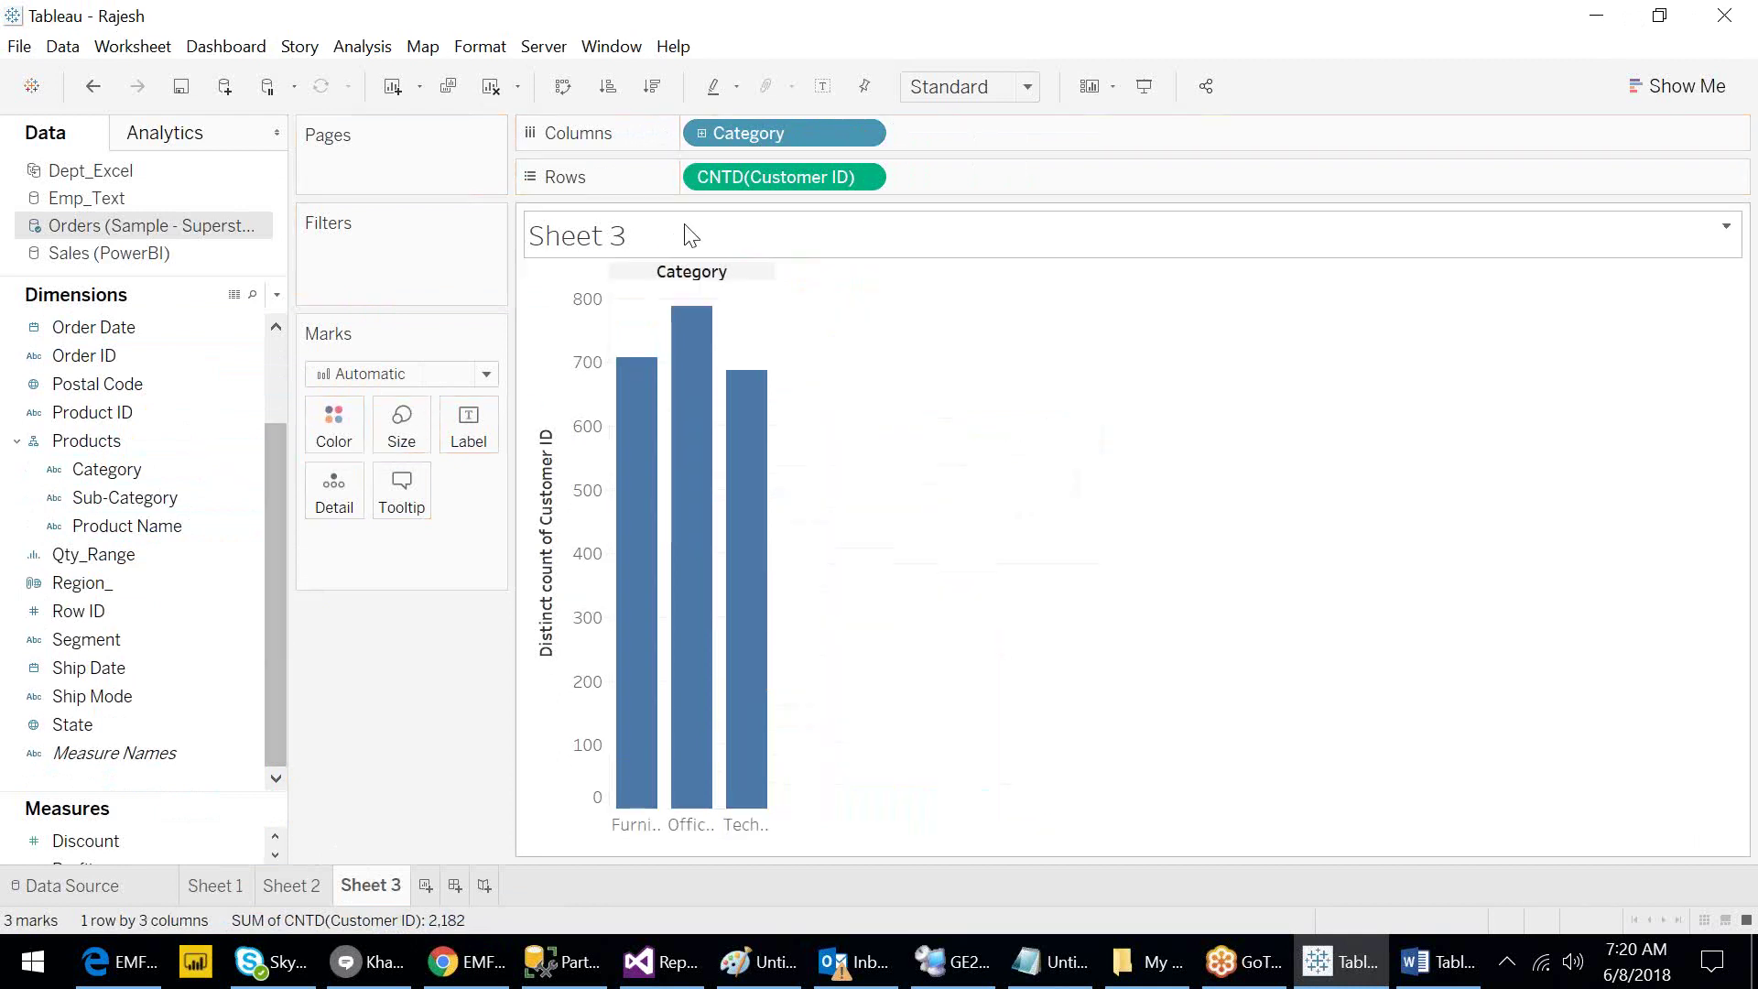
{"action": "left_click_drag", "start_coordinate": [746, 177], "coordinate": [144, 613]}
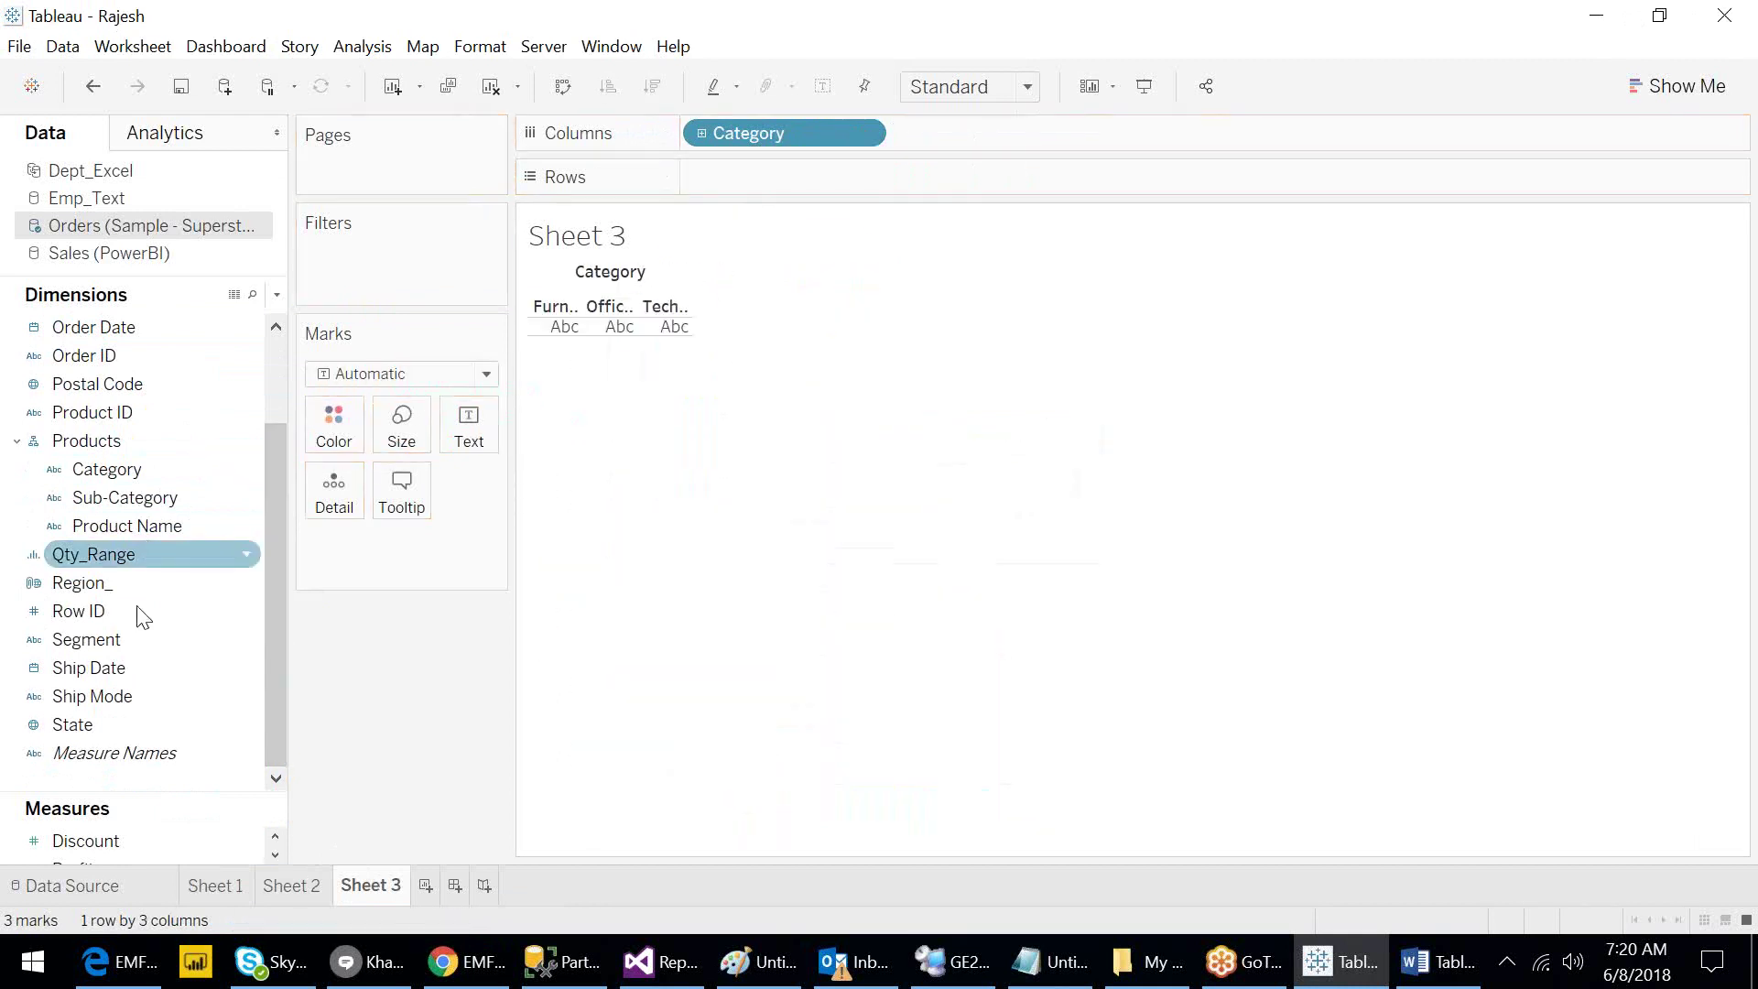
Add the Sales measure to Rows and widen the chart's columns to make the category labels readable.
{"action": "left_click", "coordinate": [277, 857]}
{"action": "left_click", "coordinate": [277, 857]}
{"action": "left_click", "coordinate": [95, 846]}
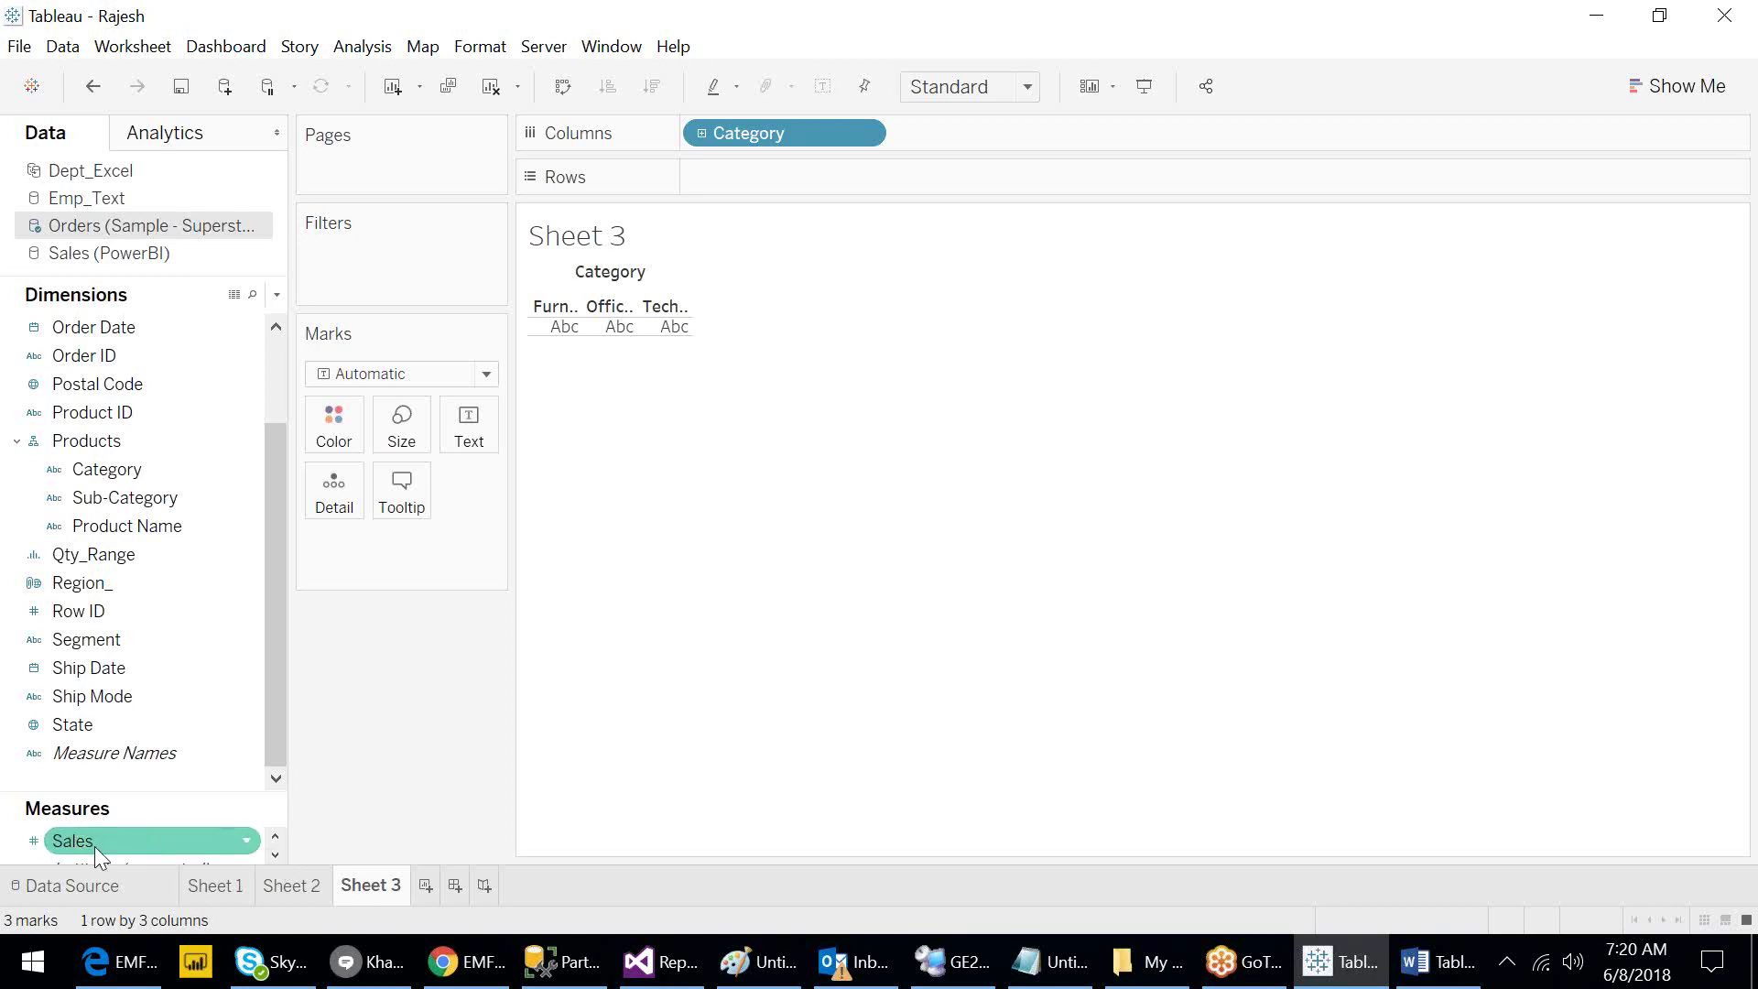
{"action": "left_click_drag", "start_coordinate": [97, 841], "coordinate": [887, 180]}
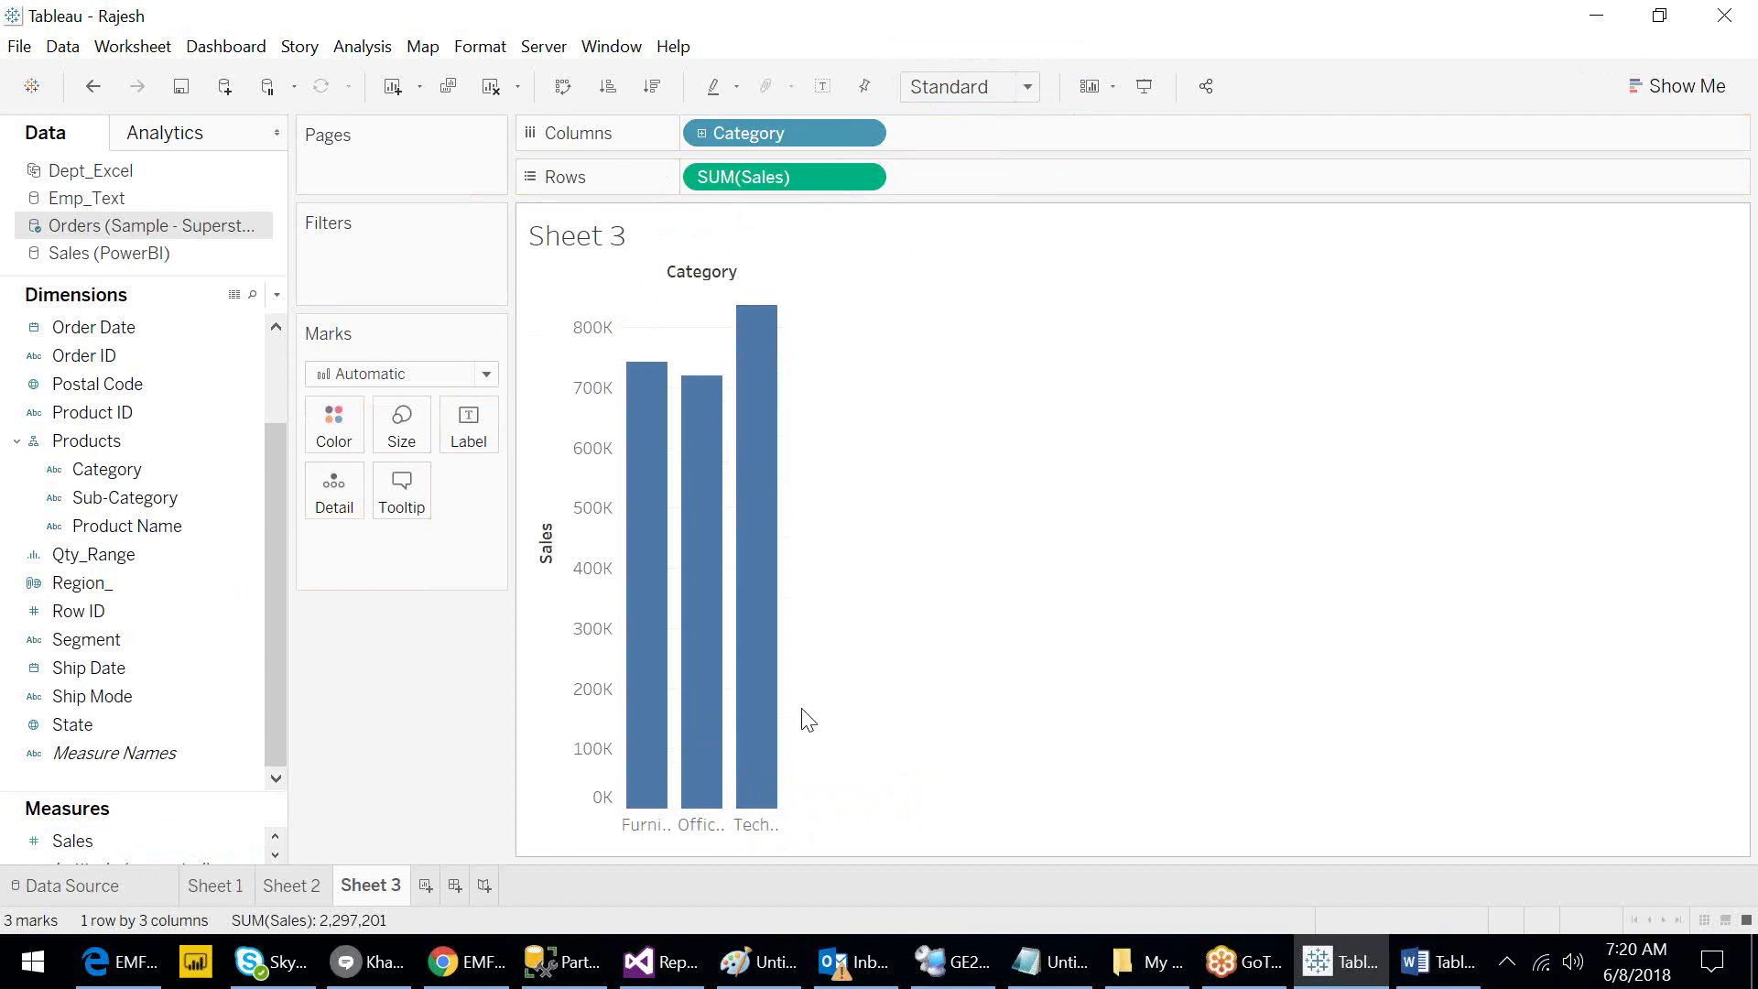
{"action": "left_click_drag", "start_coordinate": [784, 712], "coordinate": [915, 718]}
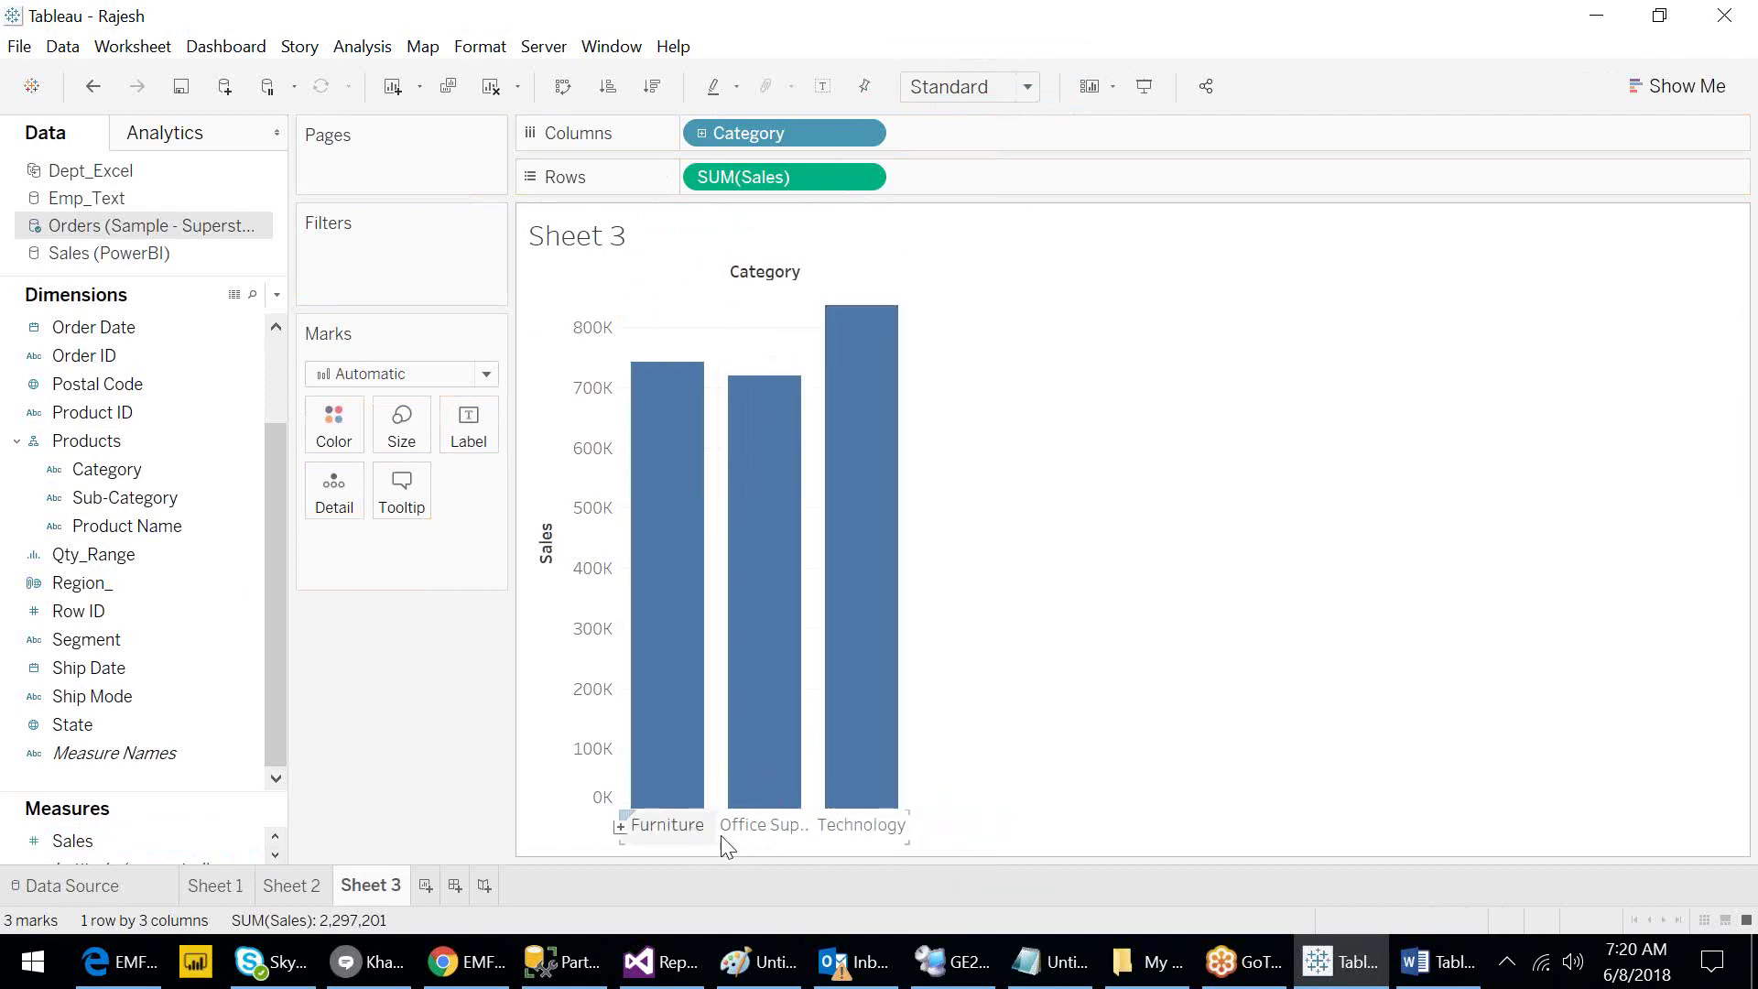
Drill the chart down from Category through Sub-Category to Product Name.
{"action": "mouse_move", "coordinate": [688, 707]}
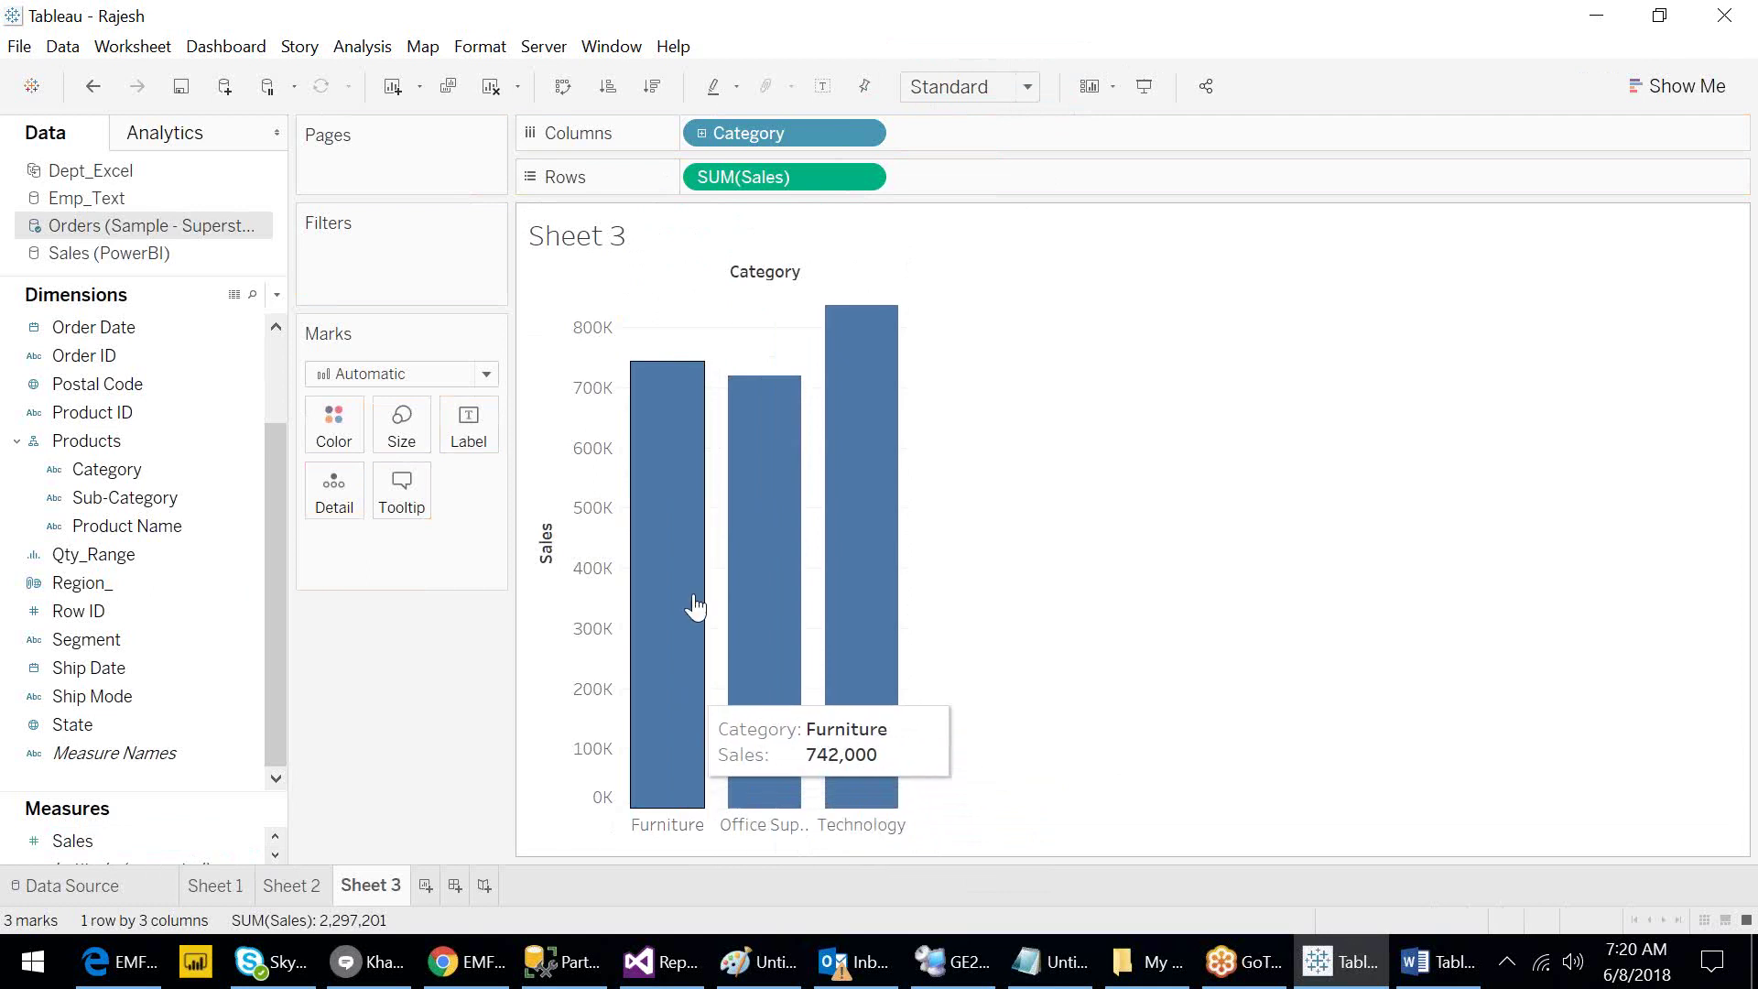
{"action": "left_click", "coordinate": [80, 443]}
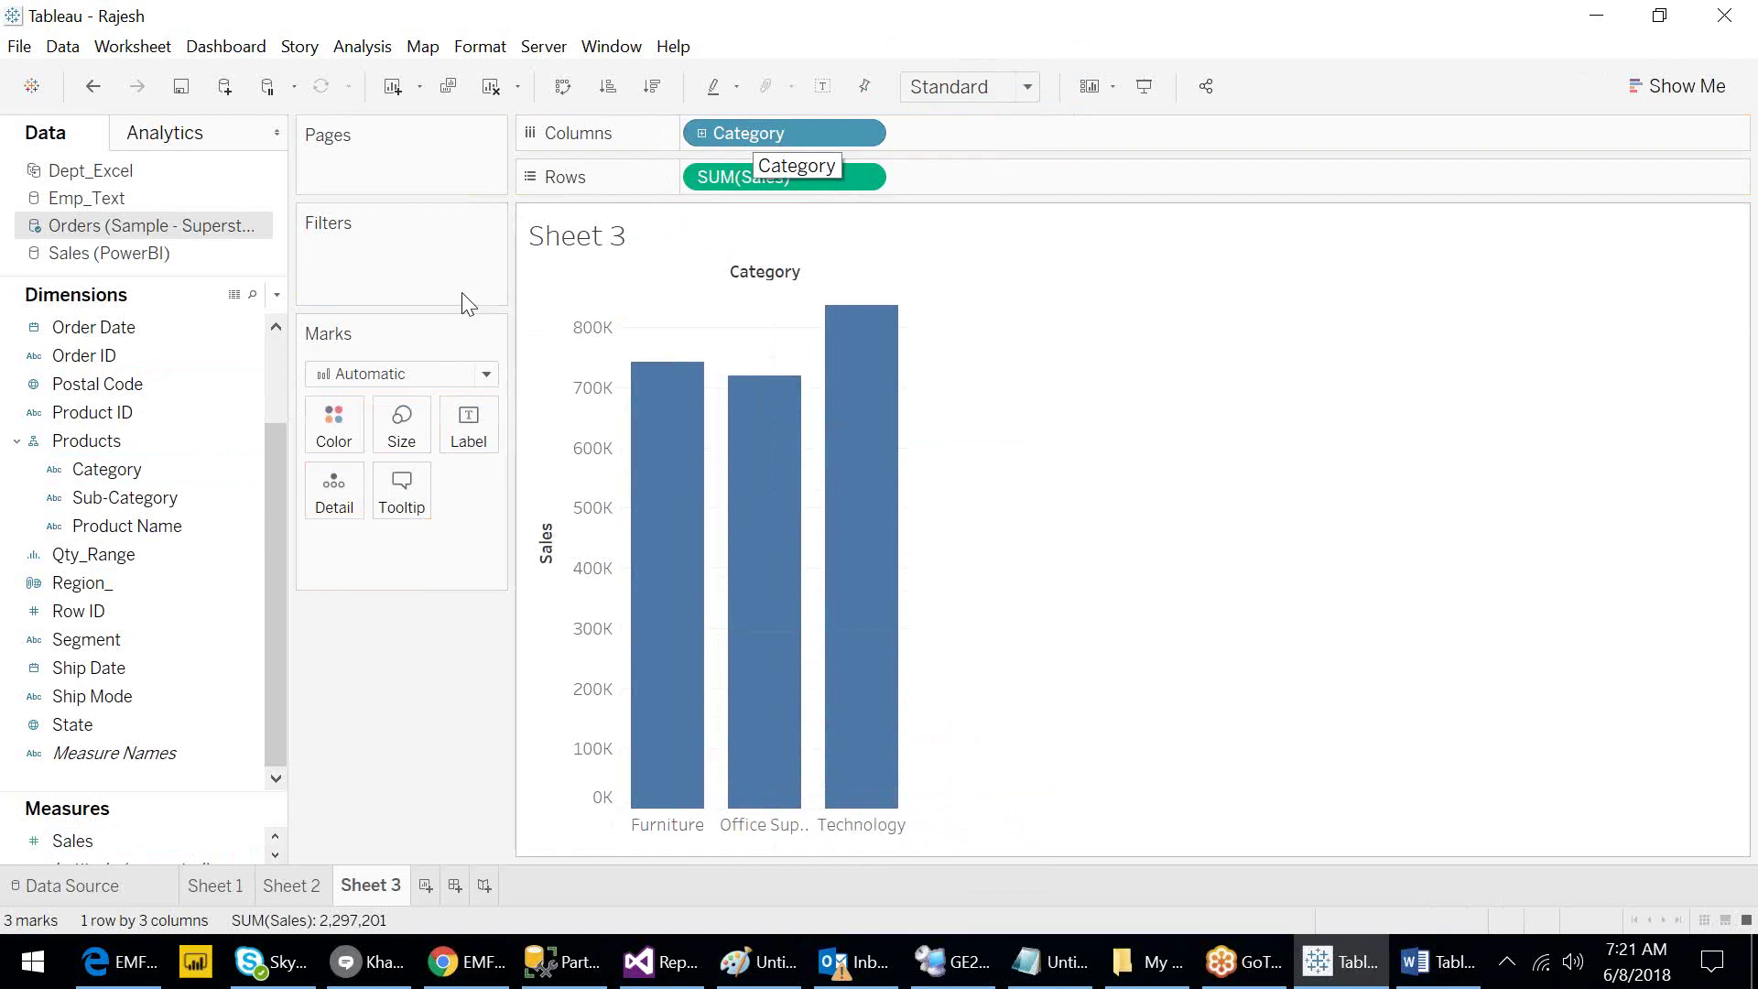
{"action": "left_click", "coordinate": [137, 471]}
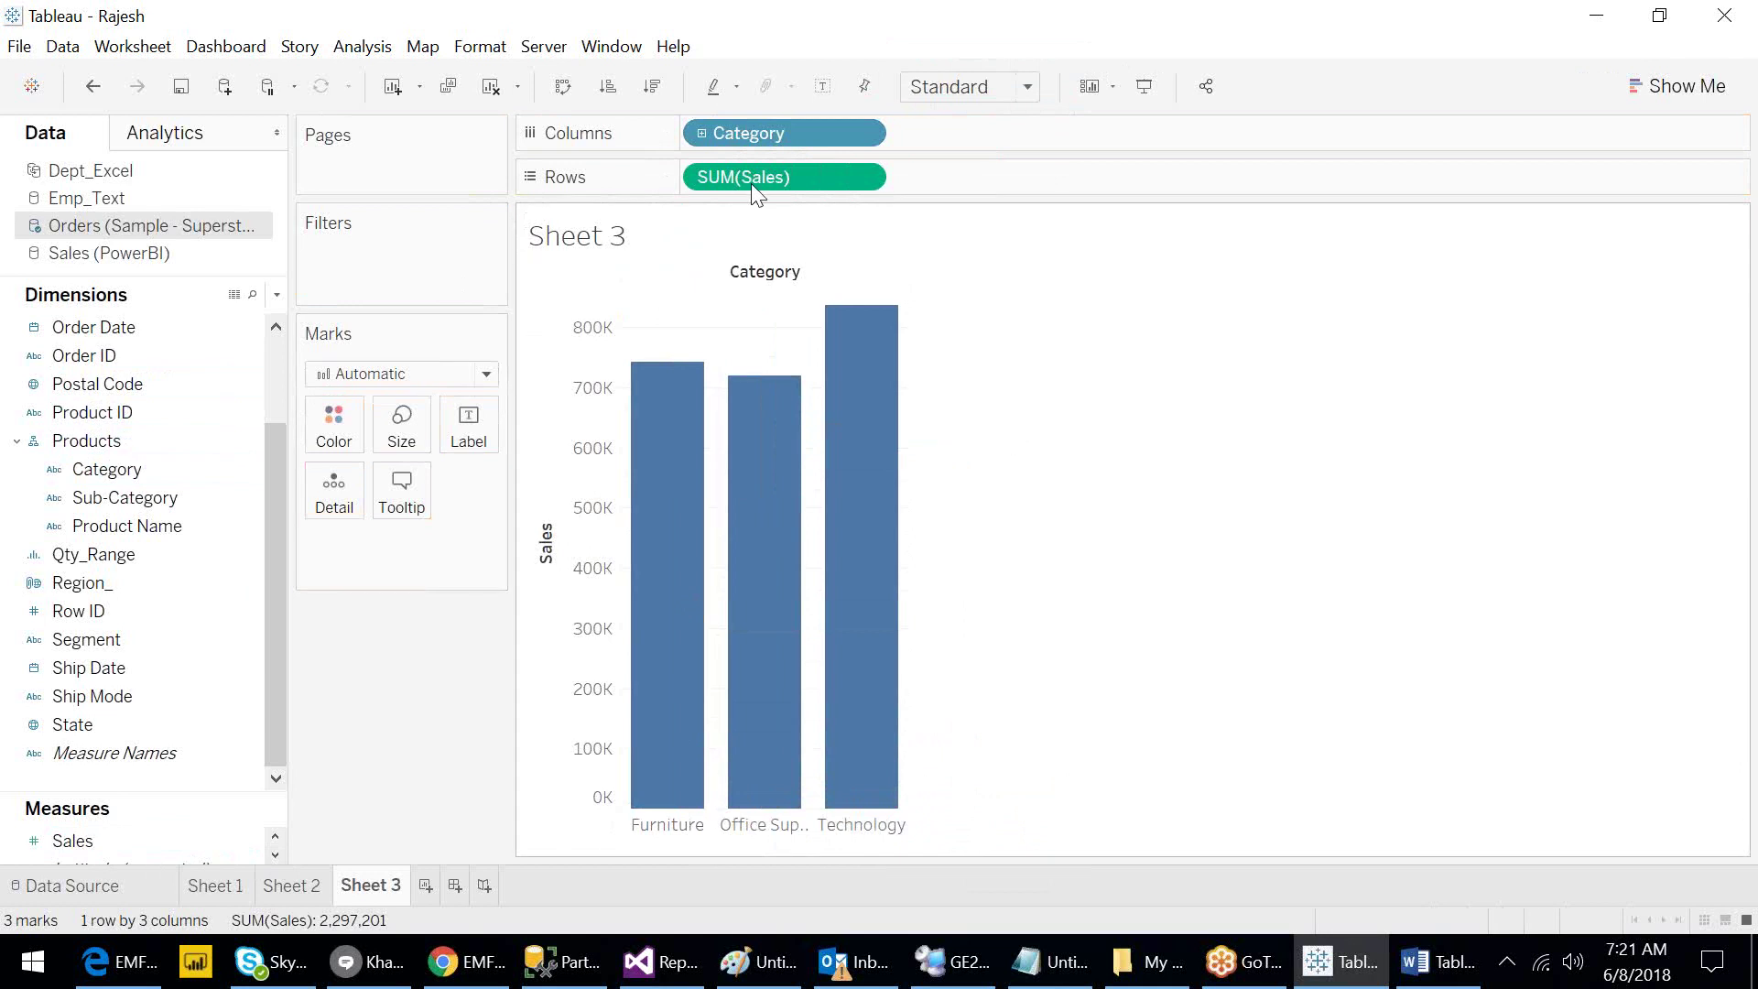
{"action": "left_click", "coordinate": [701, 135]}
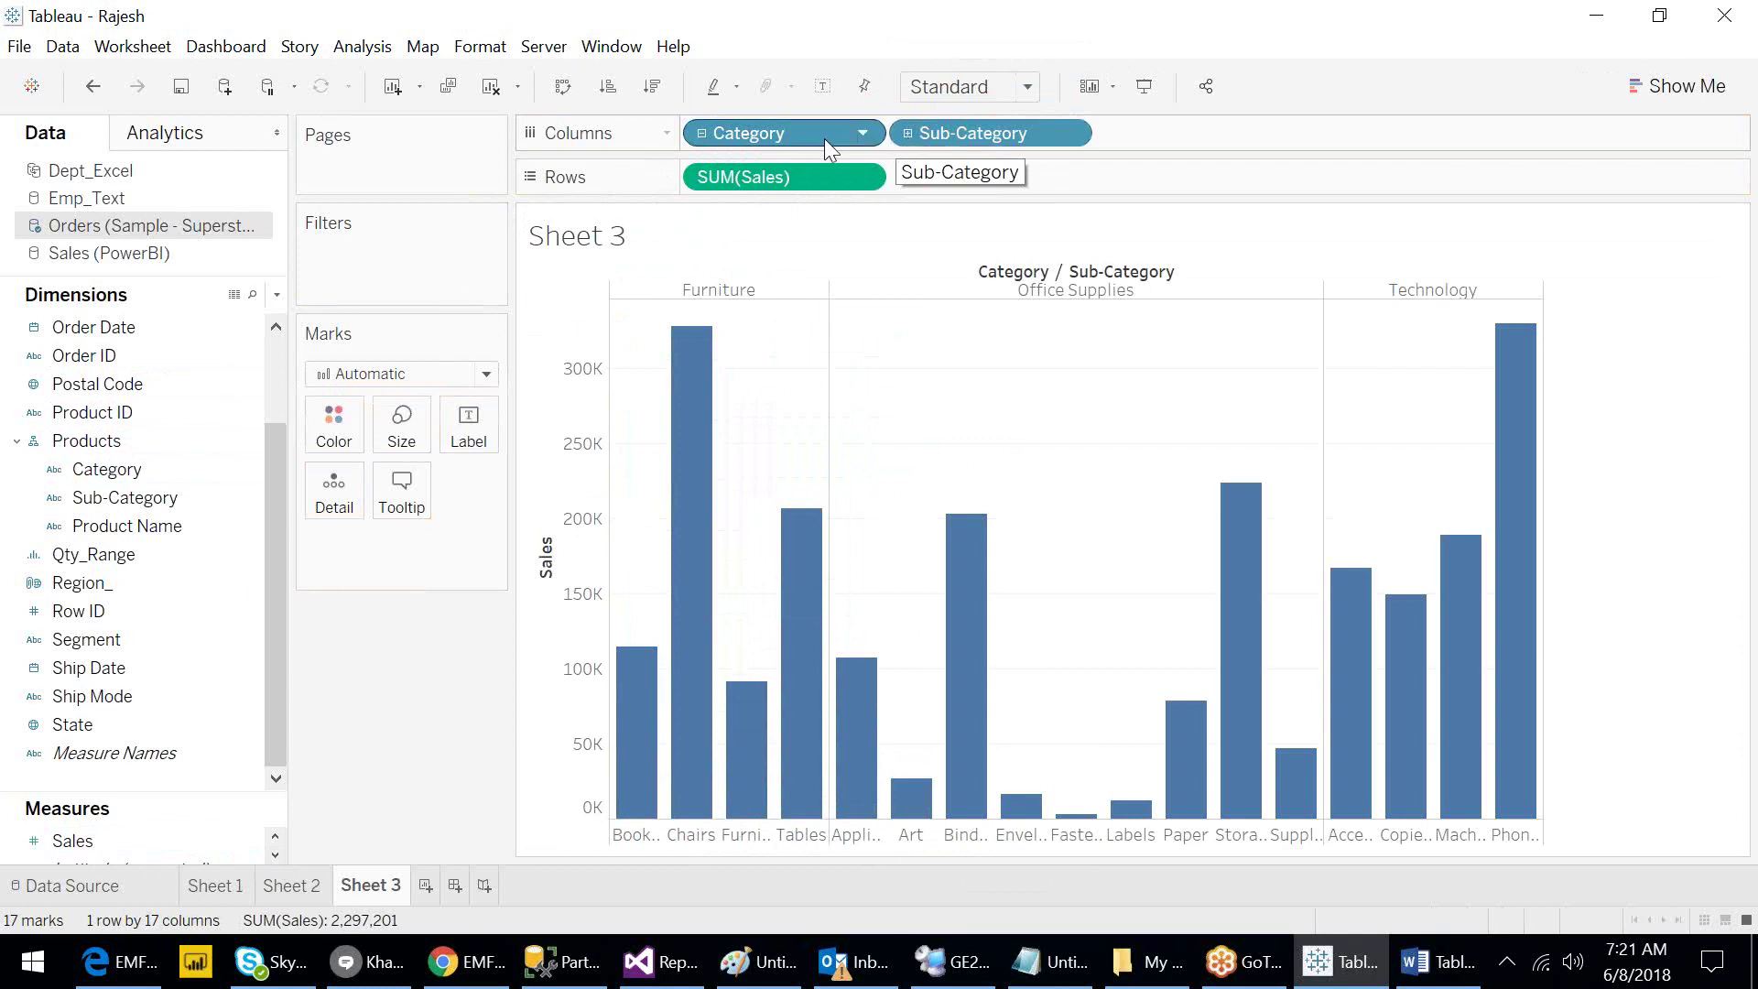
{"action": "left_click", "coordinate": [908, 133]}
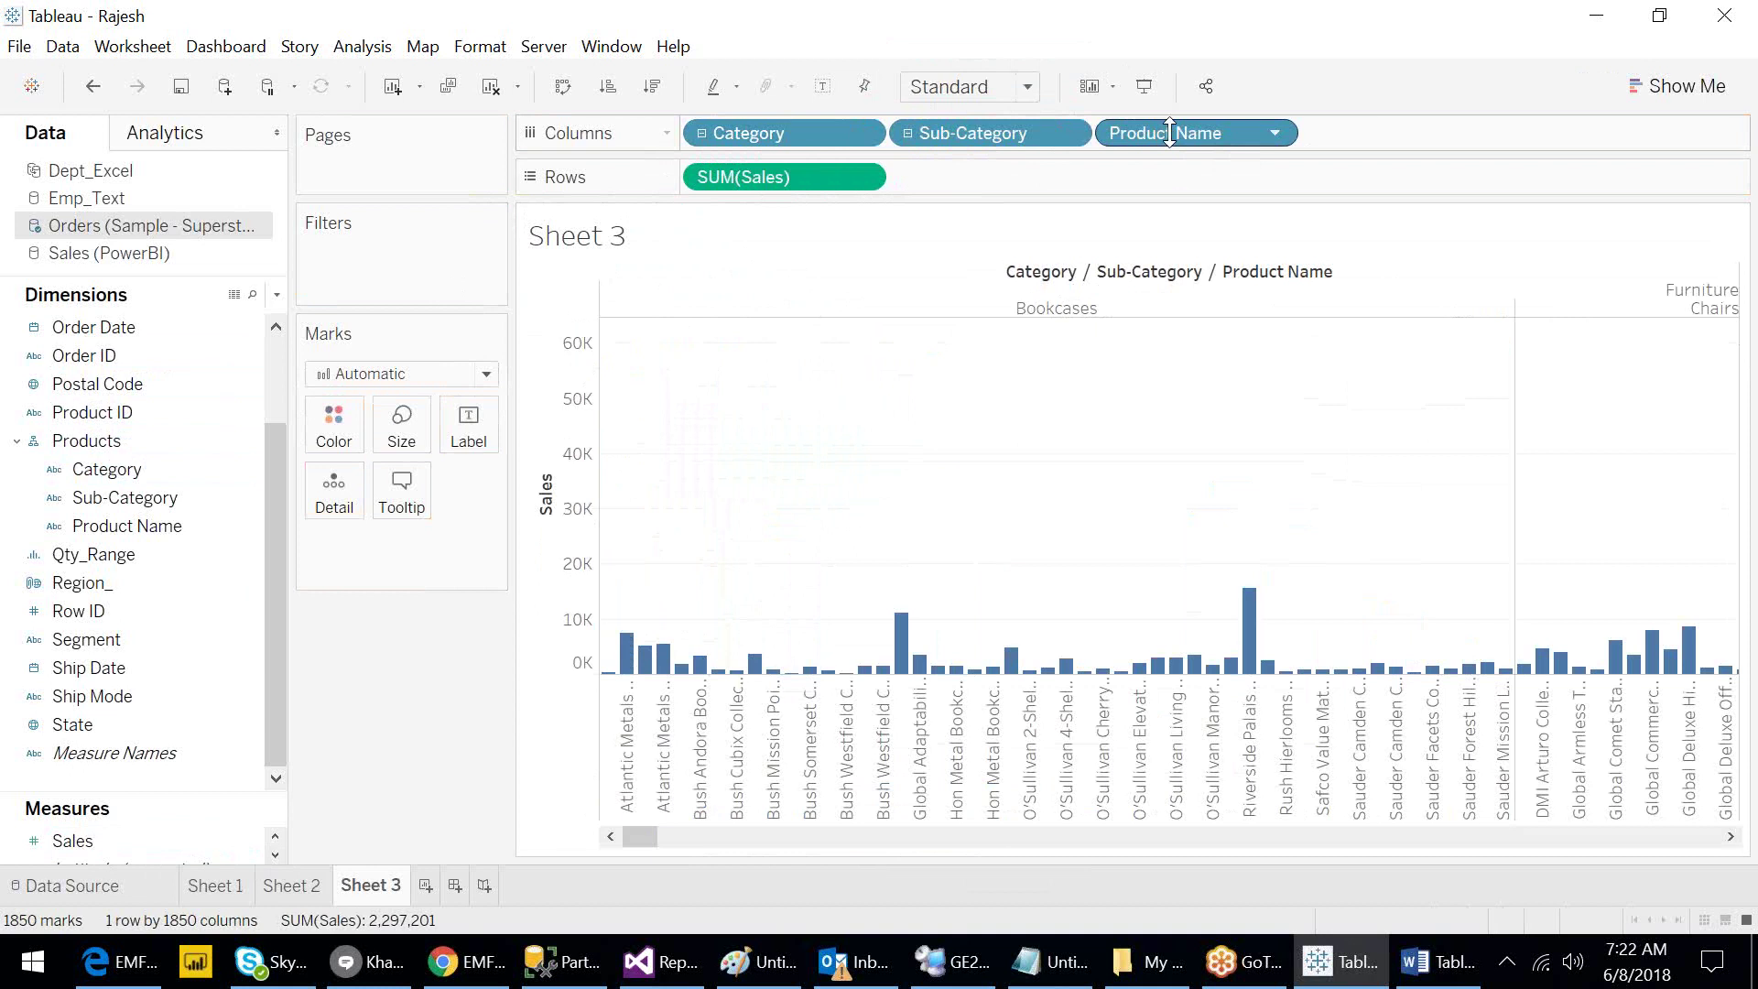
Go through the levels of the Products hierarchy in the Dimensions list and collapse it.
{"action": "left_click", "coordinate": [84, 442]}
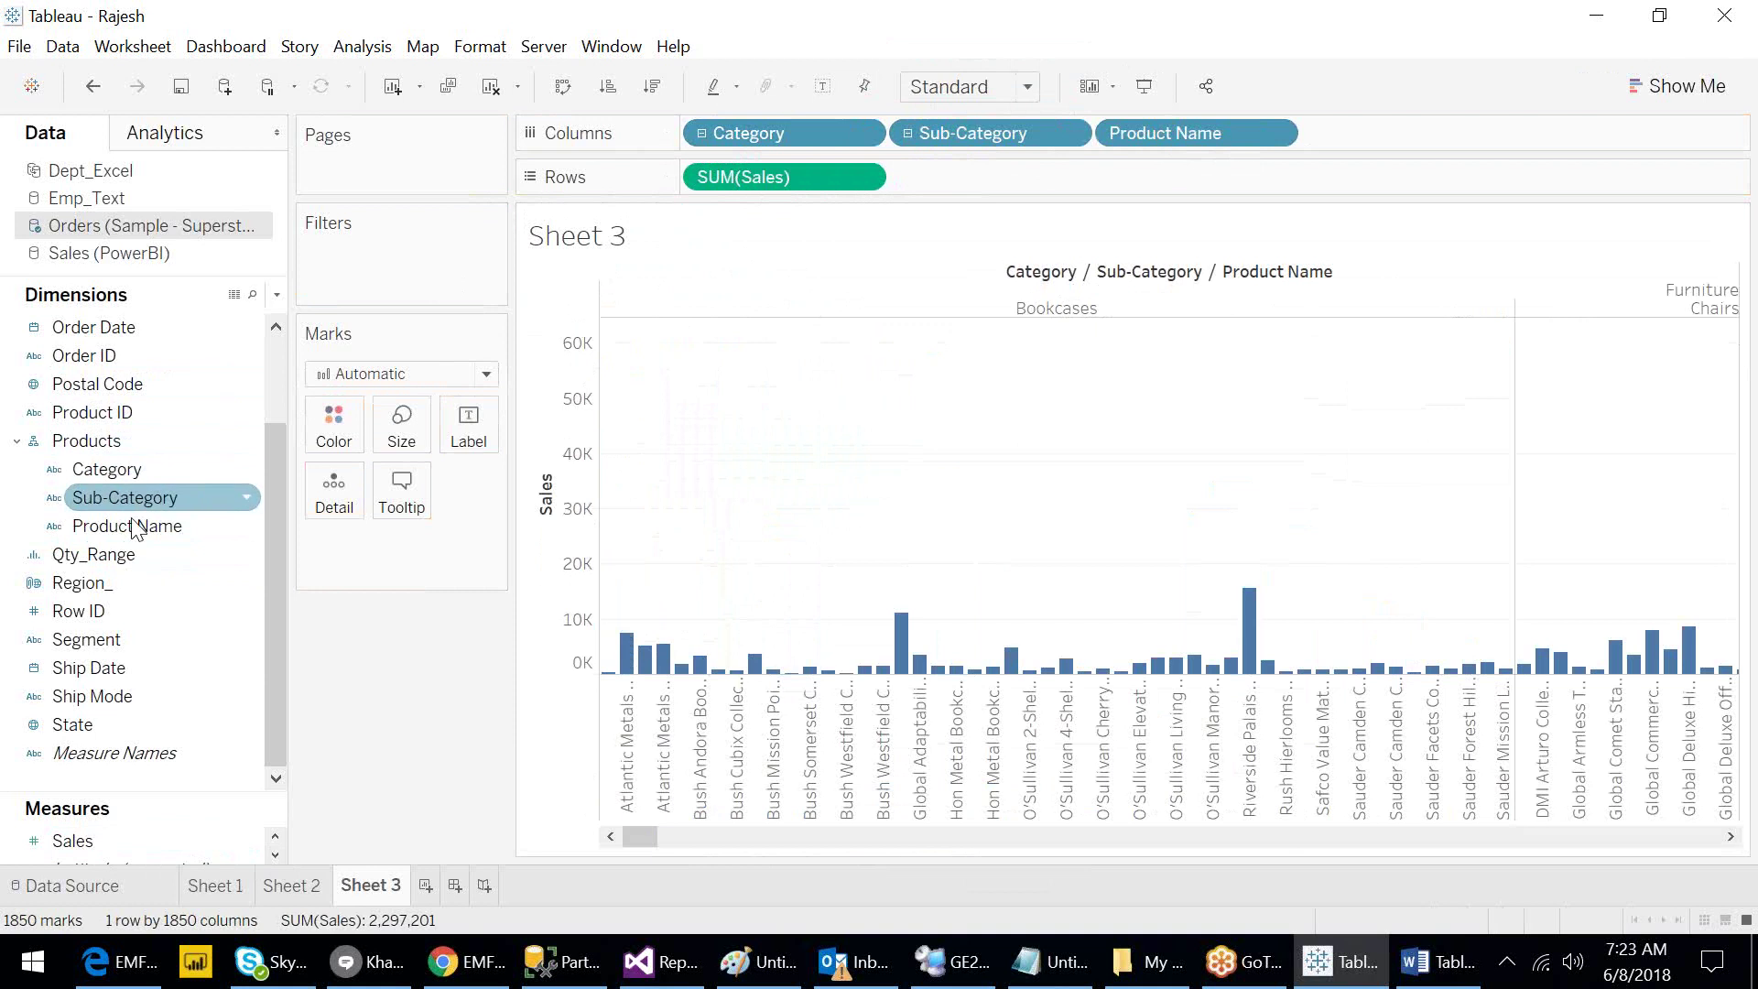
{"action": "left_click", "coordinate": [107, 474]}
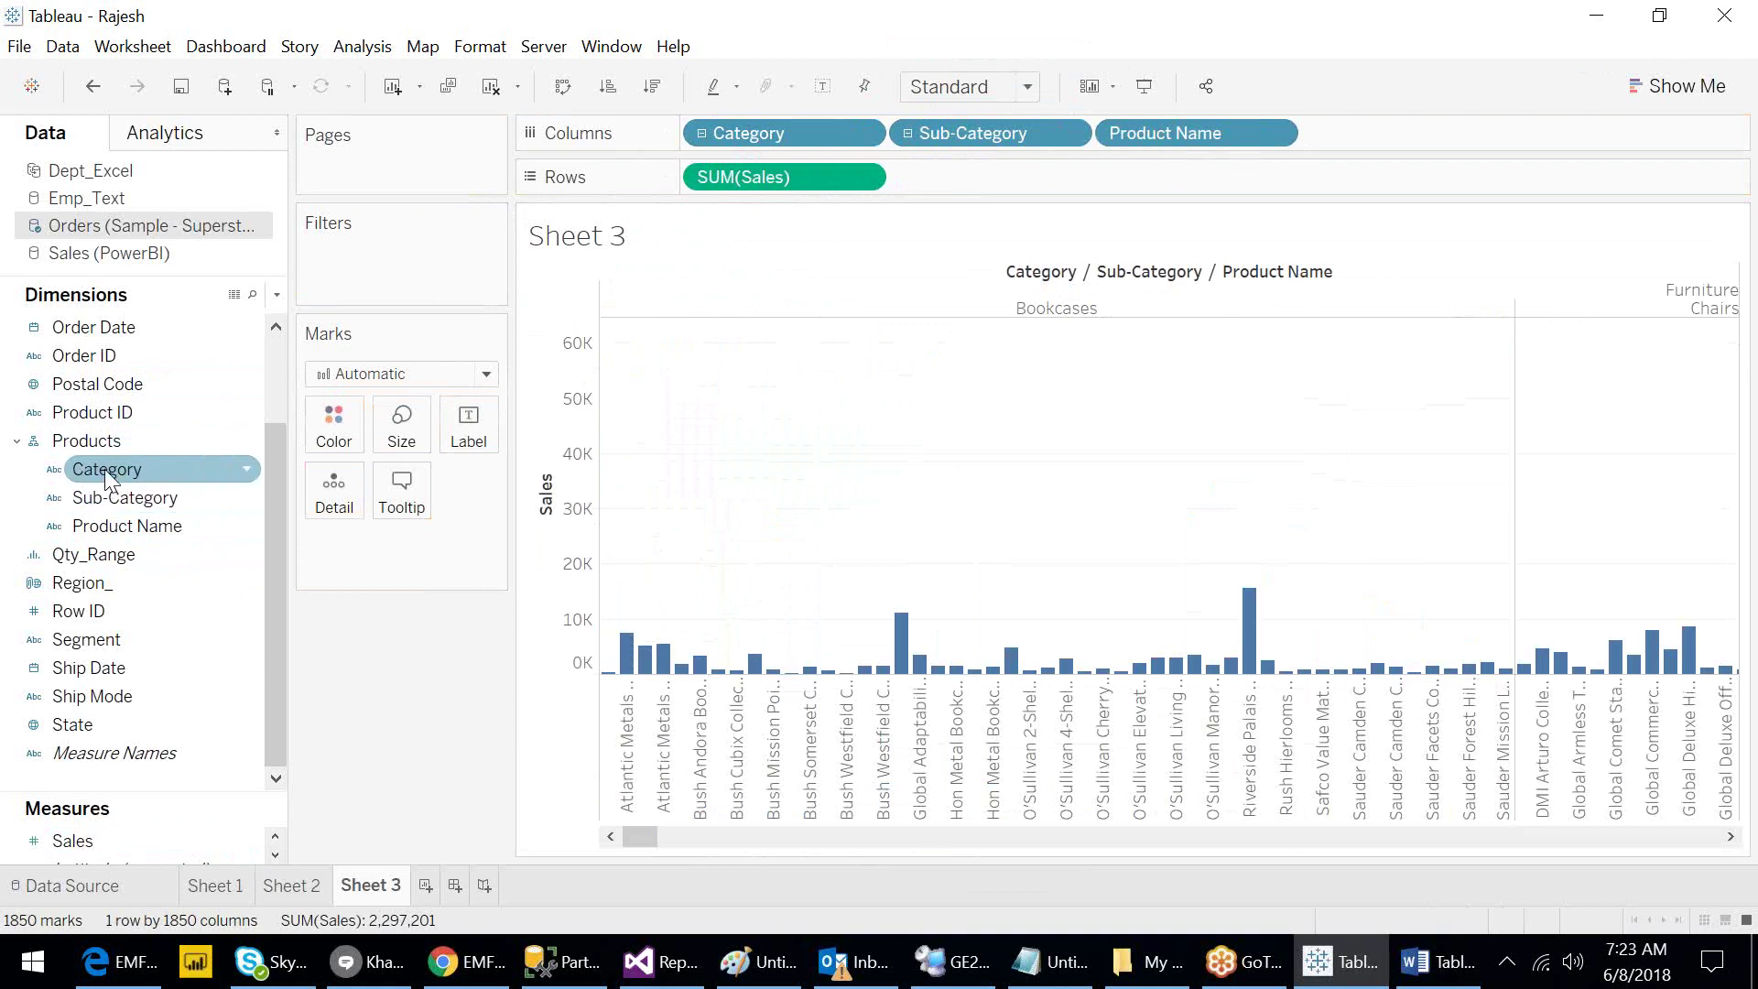
{"action": "left_click", "coordinate": [126, 528]}
{"action": "left_click", "coordinate": [116, 478]}
{"action": "left_click", "coordinate": [17, 443]}
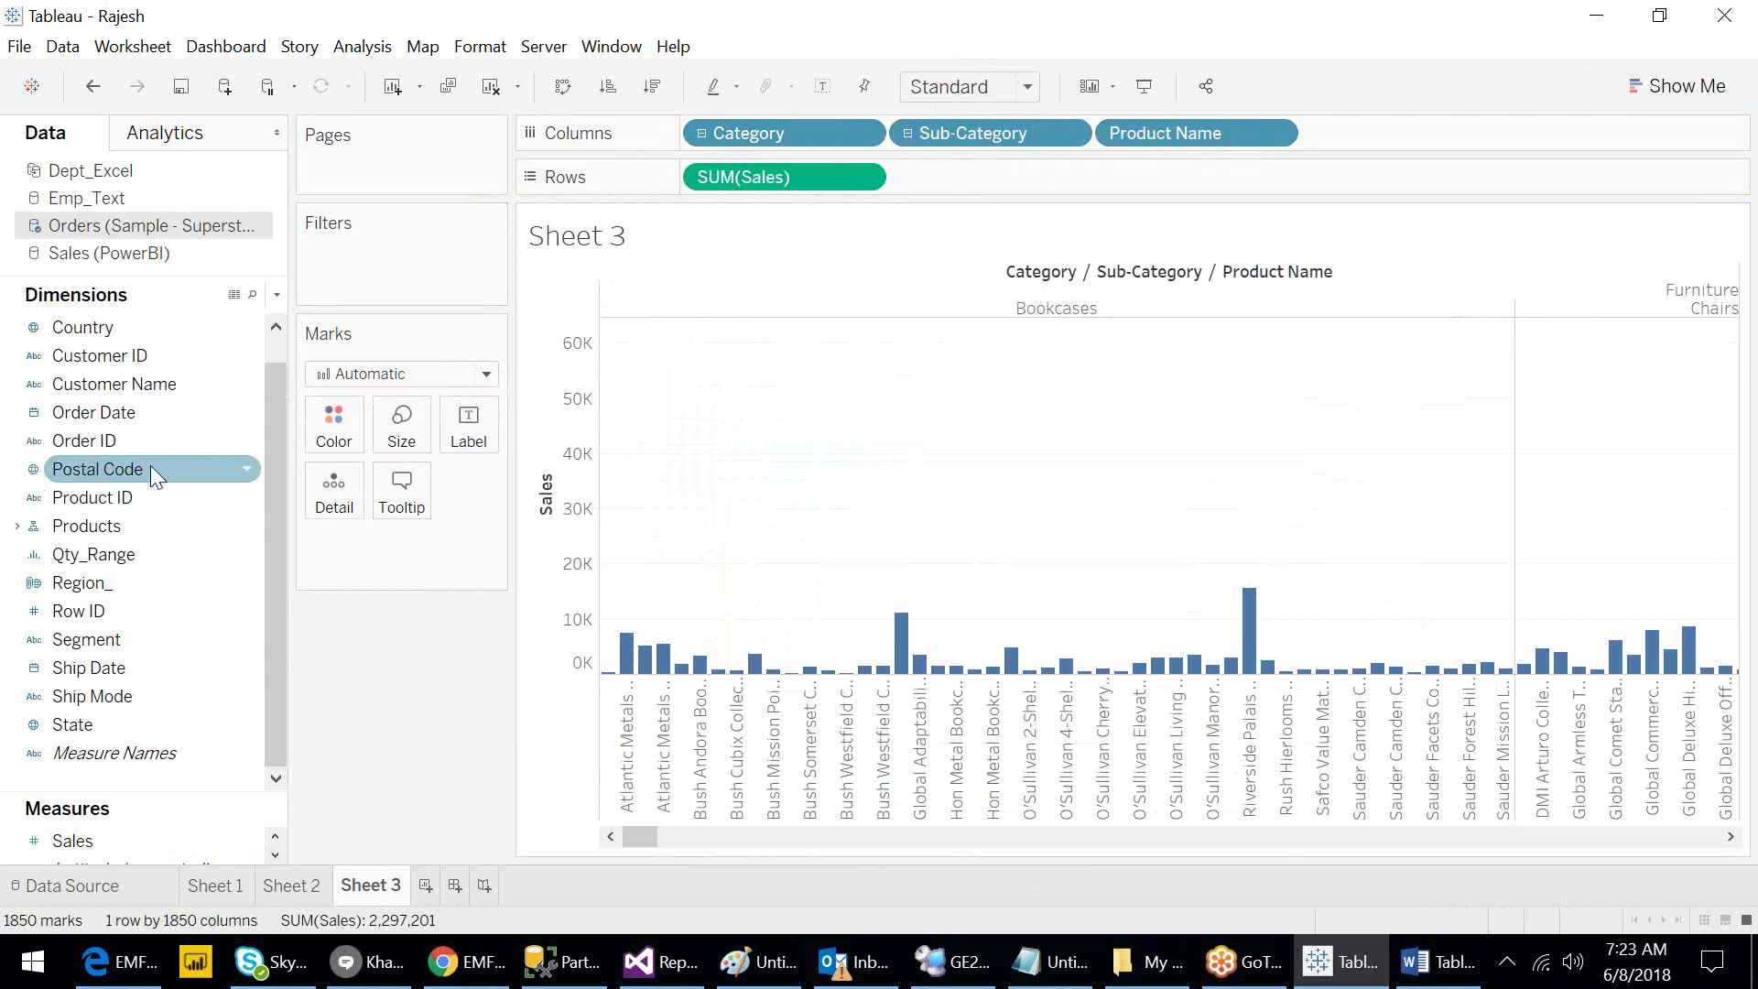
Create a hierarchy named Location from the City, Postal Code, Region_ and State dimensions, leaving out Country.
{"action": "left_click", "coordinate": [96, 334]}
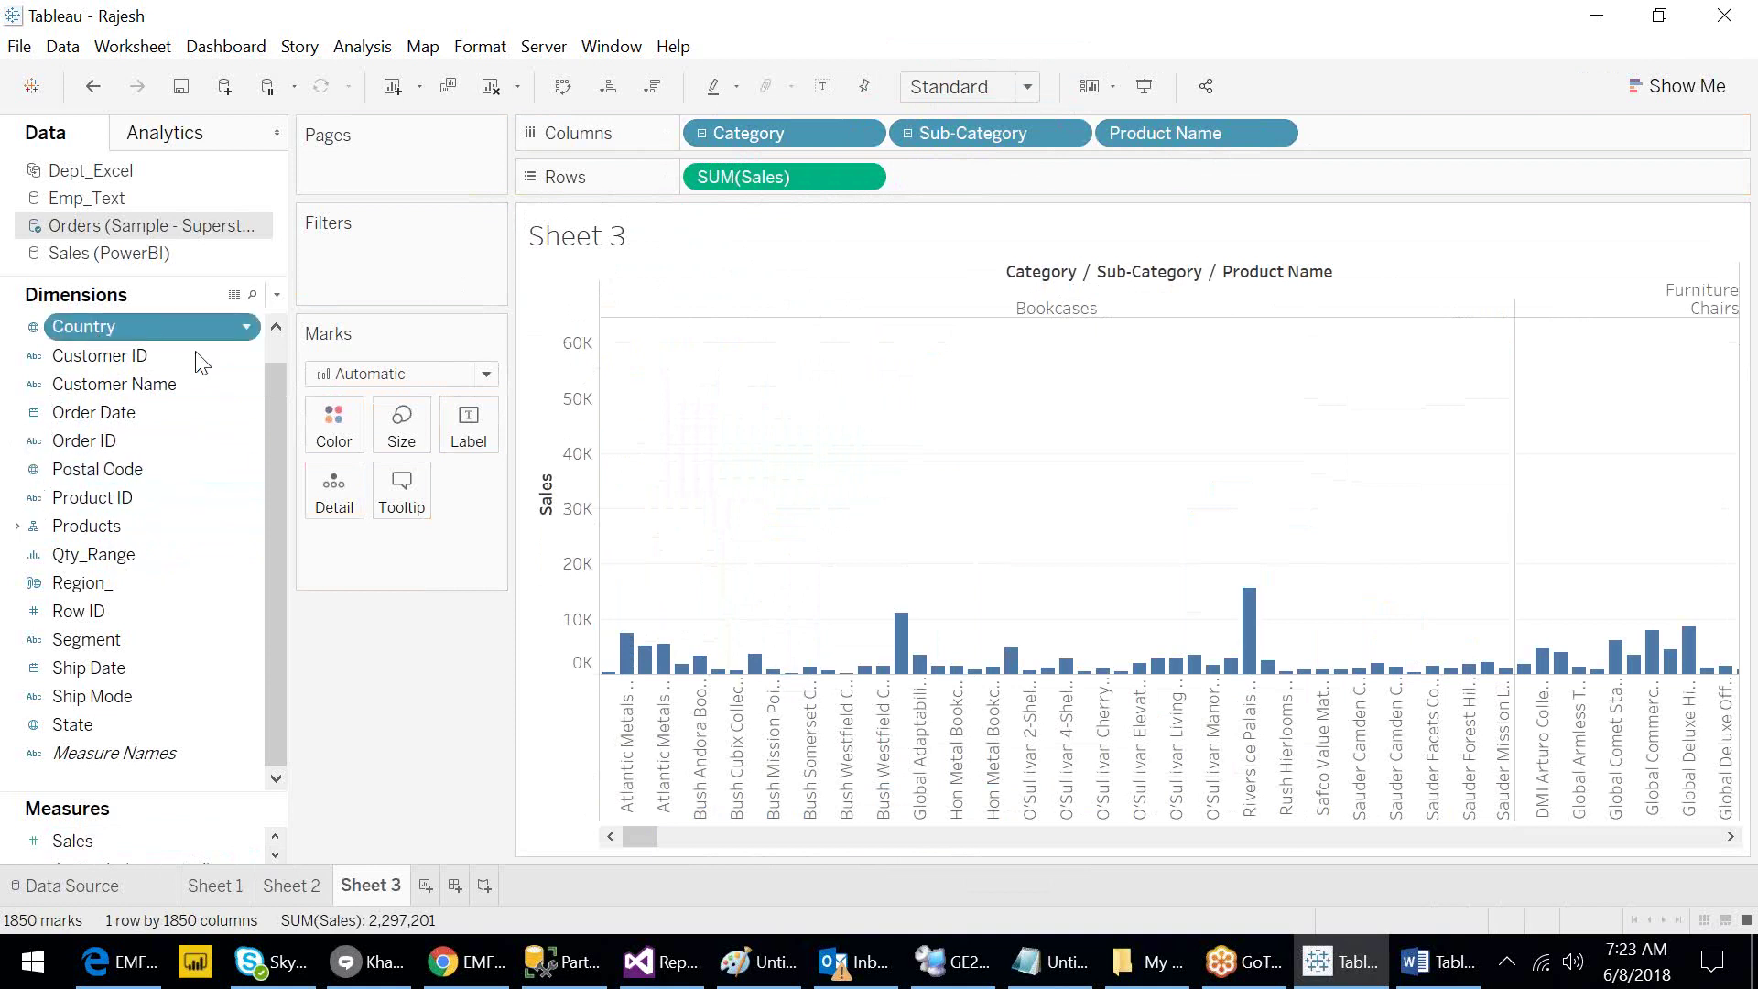
{"action": "left_click", "coordinate": [95, 584], "text": "ctrl"}
{"action": "left_click", "coordinate": [99, 726], "text": "ctrl"}
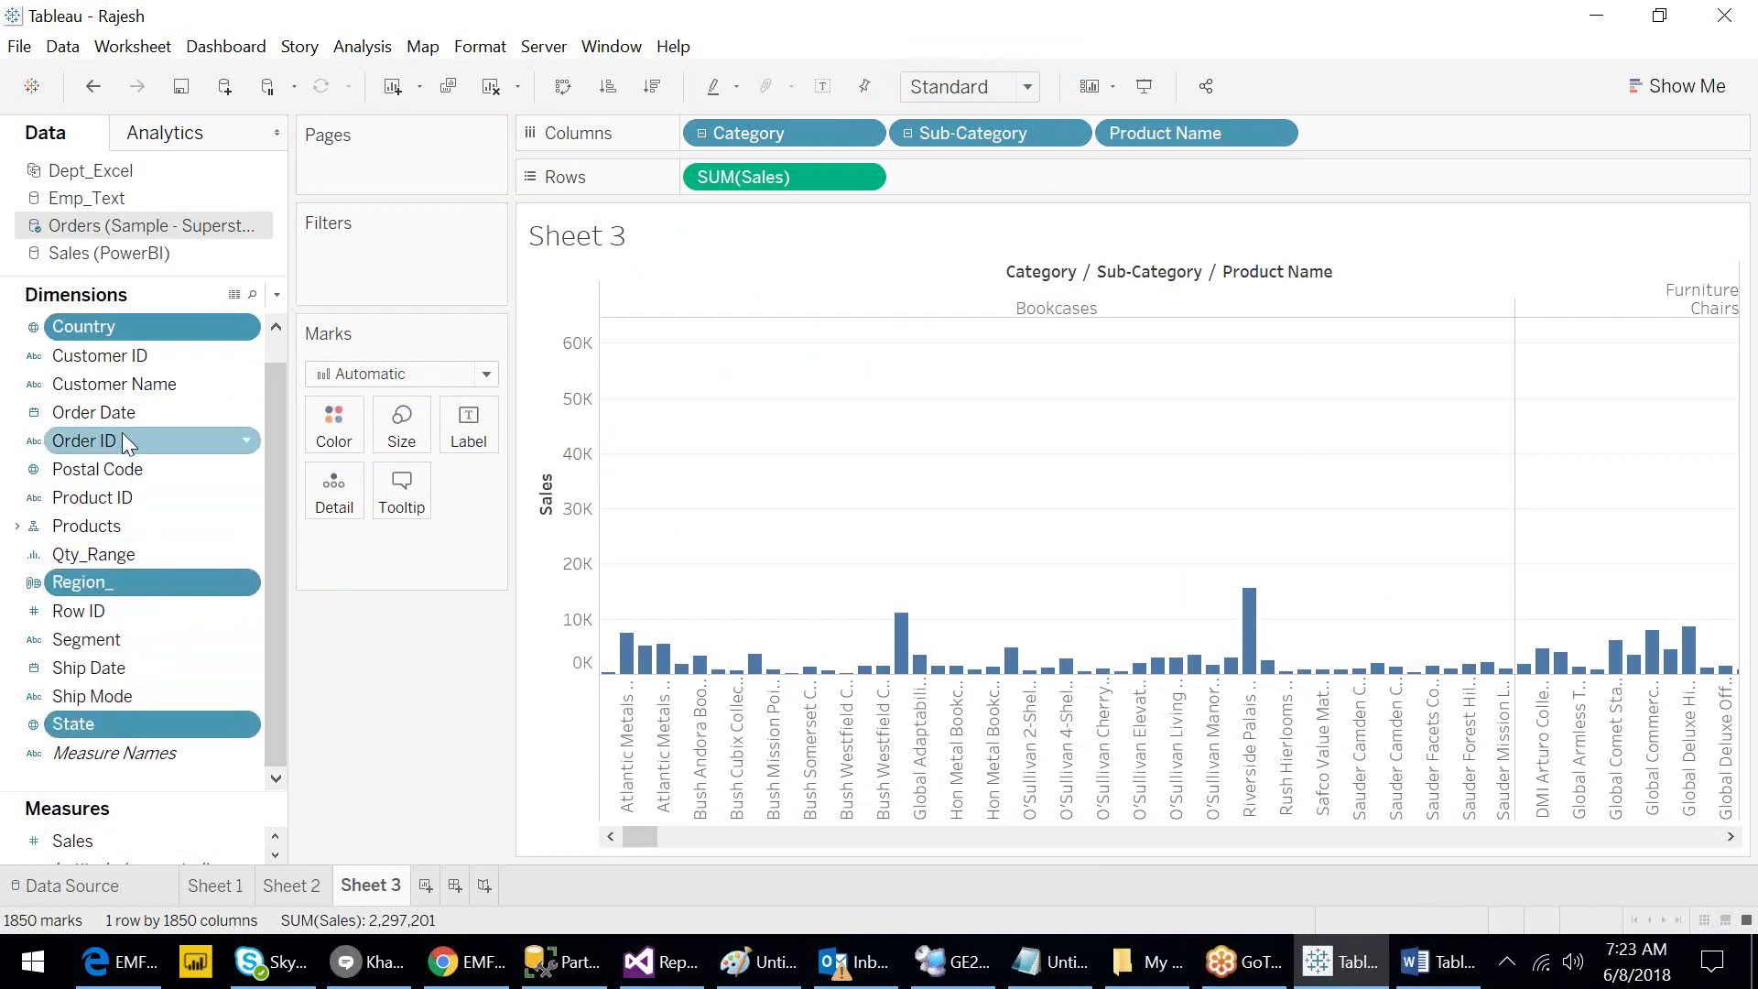
{"action": "left_click", "coordinate": [124, 469], "text": "ctrl"}
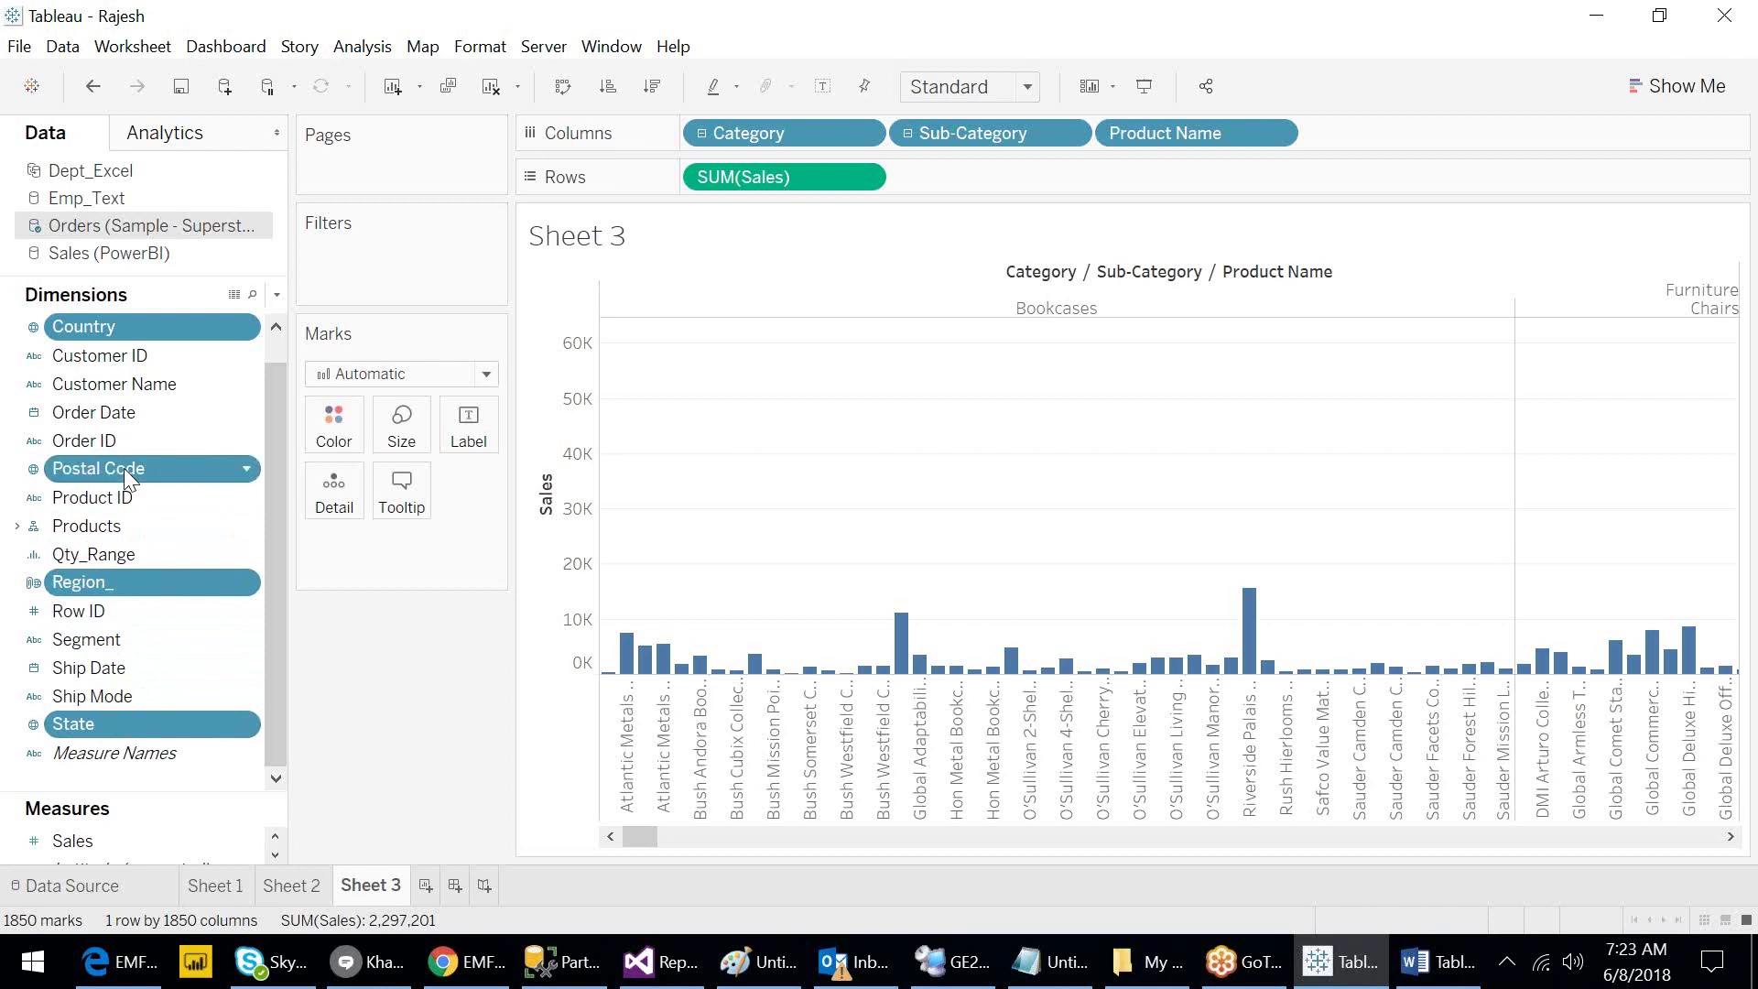
{"action": "left_click", "coordinate": [276, 337]}
{"action": "left_click", "coordinate": [85, 335], "text": "ctrl"}
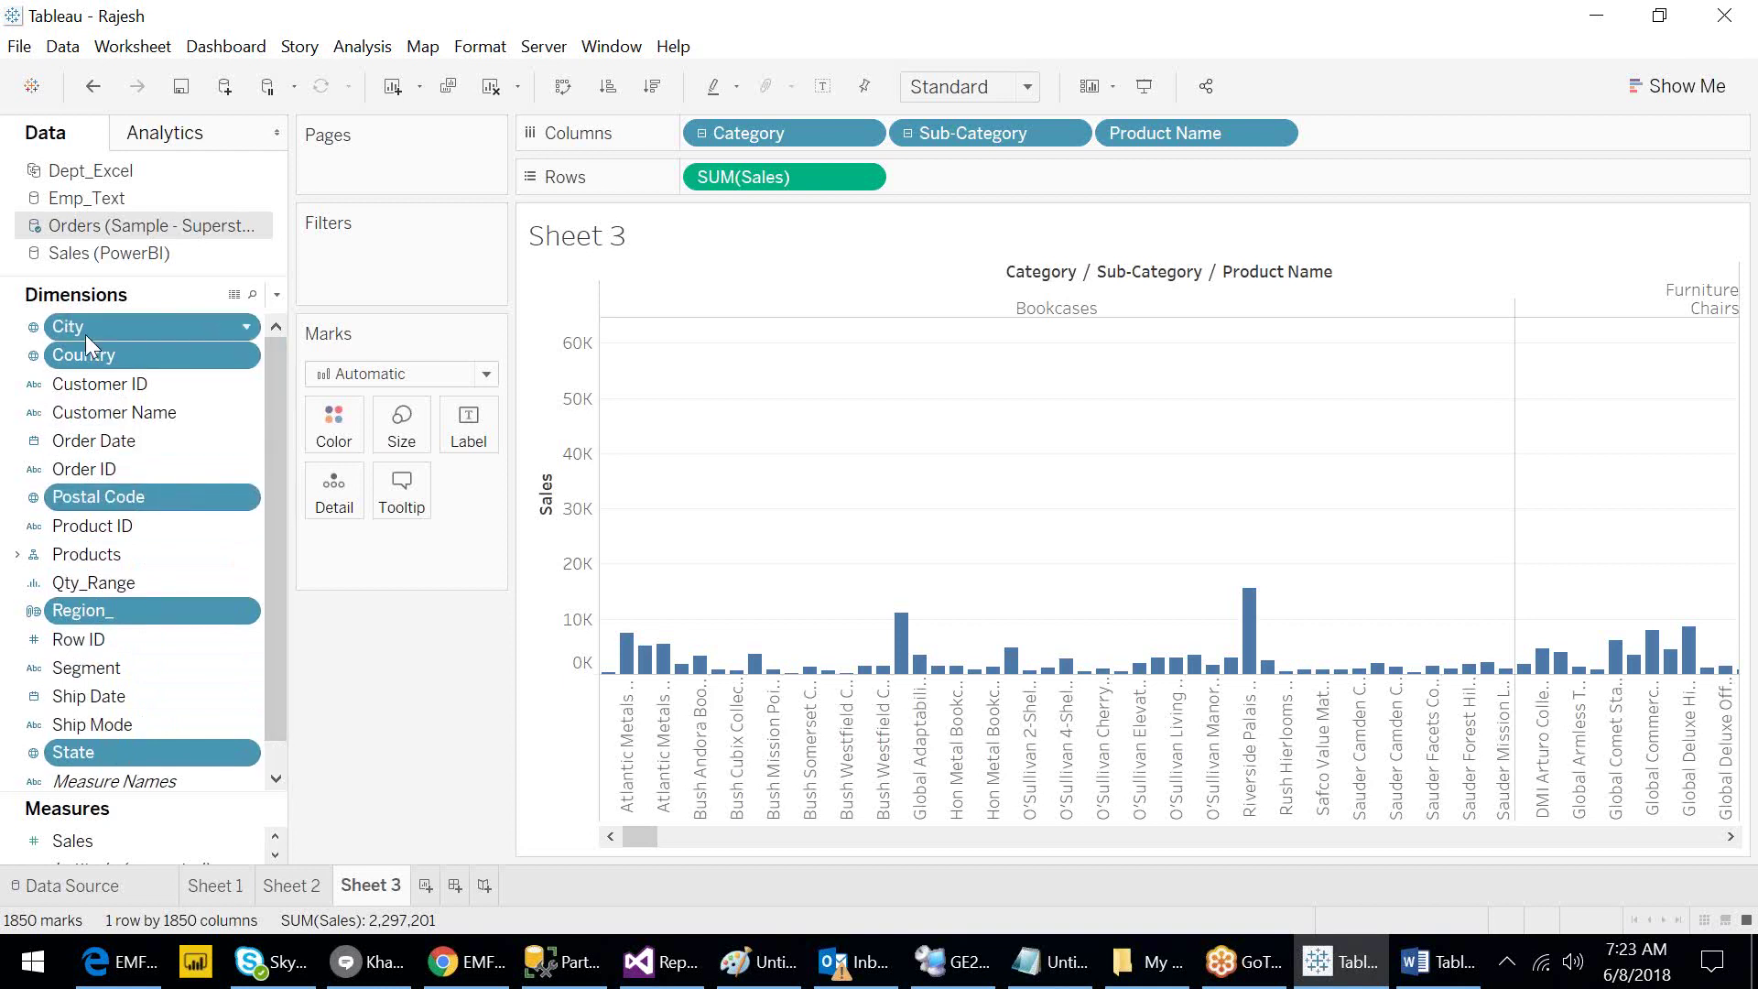
{"action": "left_click", "coordinate": [157, 361], "text": "ctrl"}
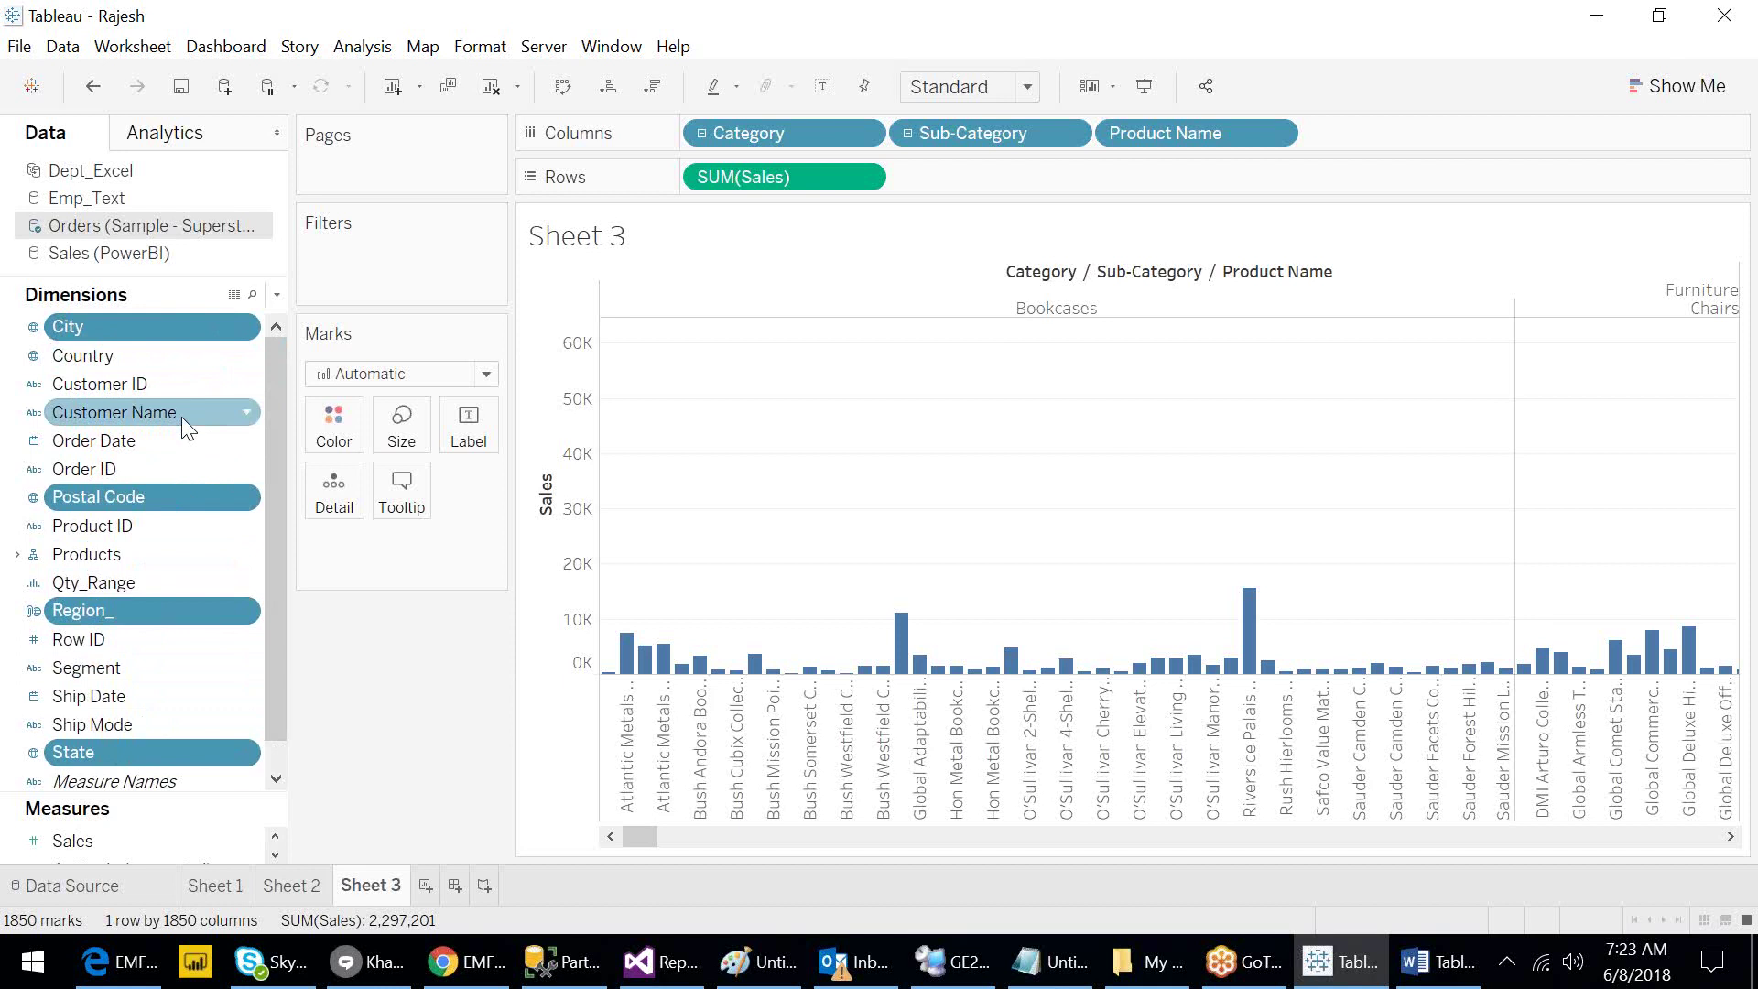
{"action": "right_click", "coordinate": [200, 332]}
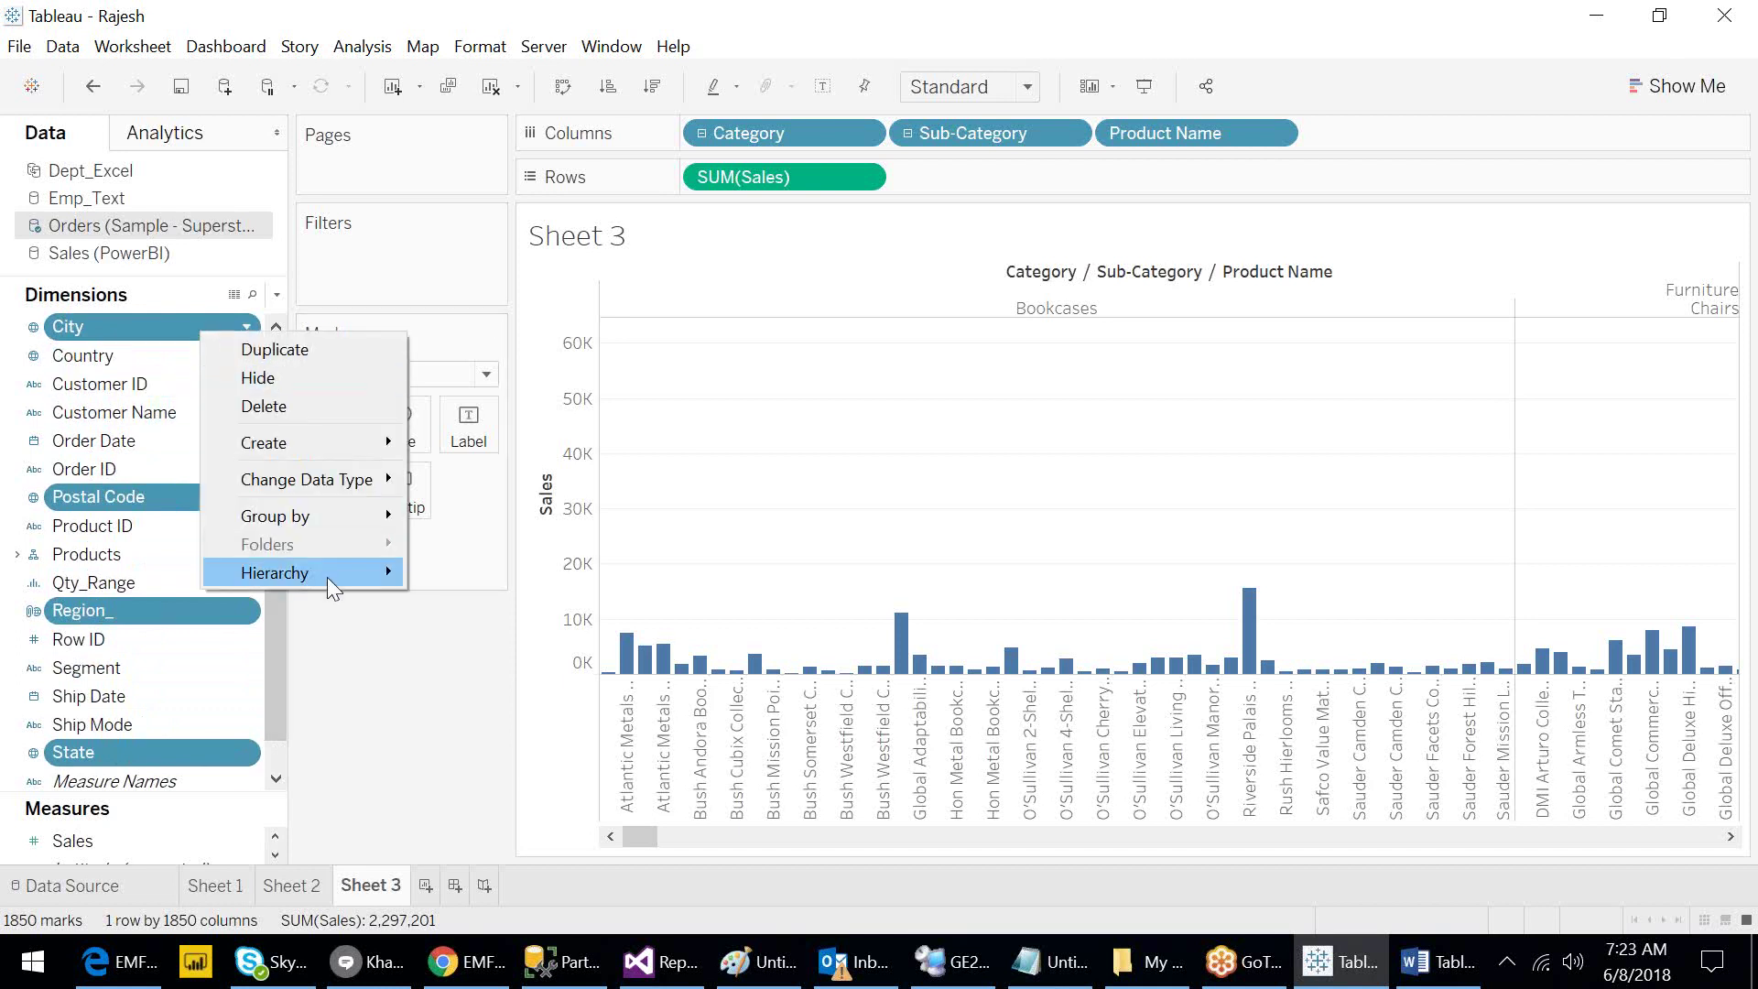
{"action": "mouse_move", "coordinate": [327, 577]}
{"action": "mouse_move", "coordinate": [445, 575]}
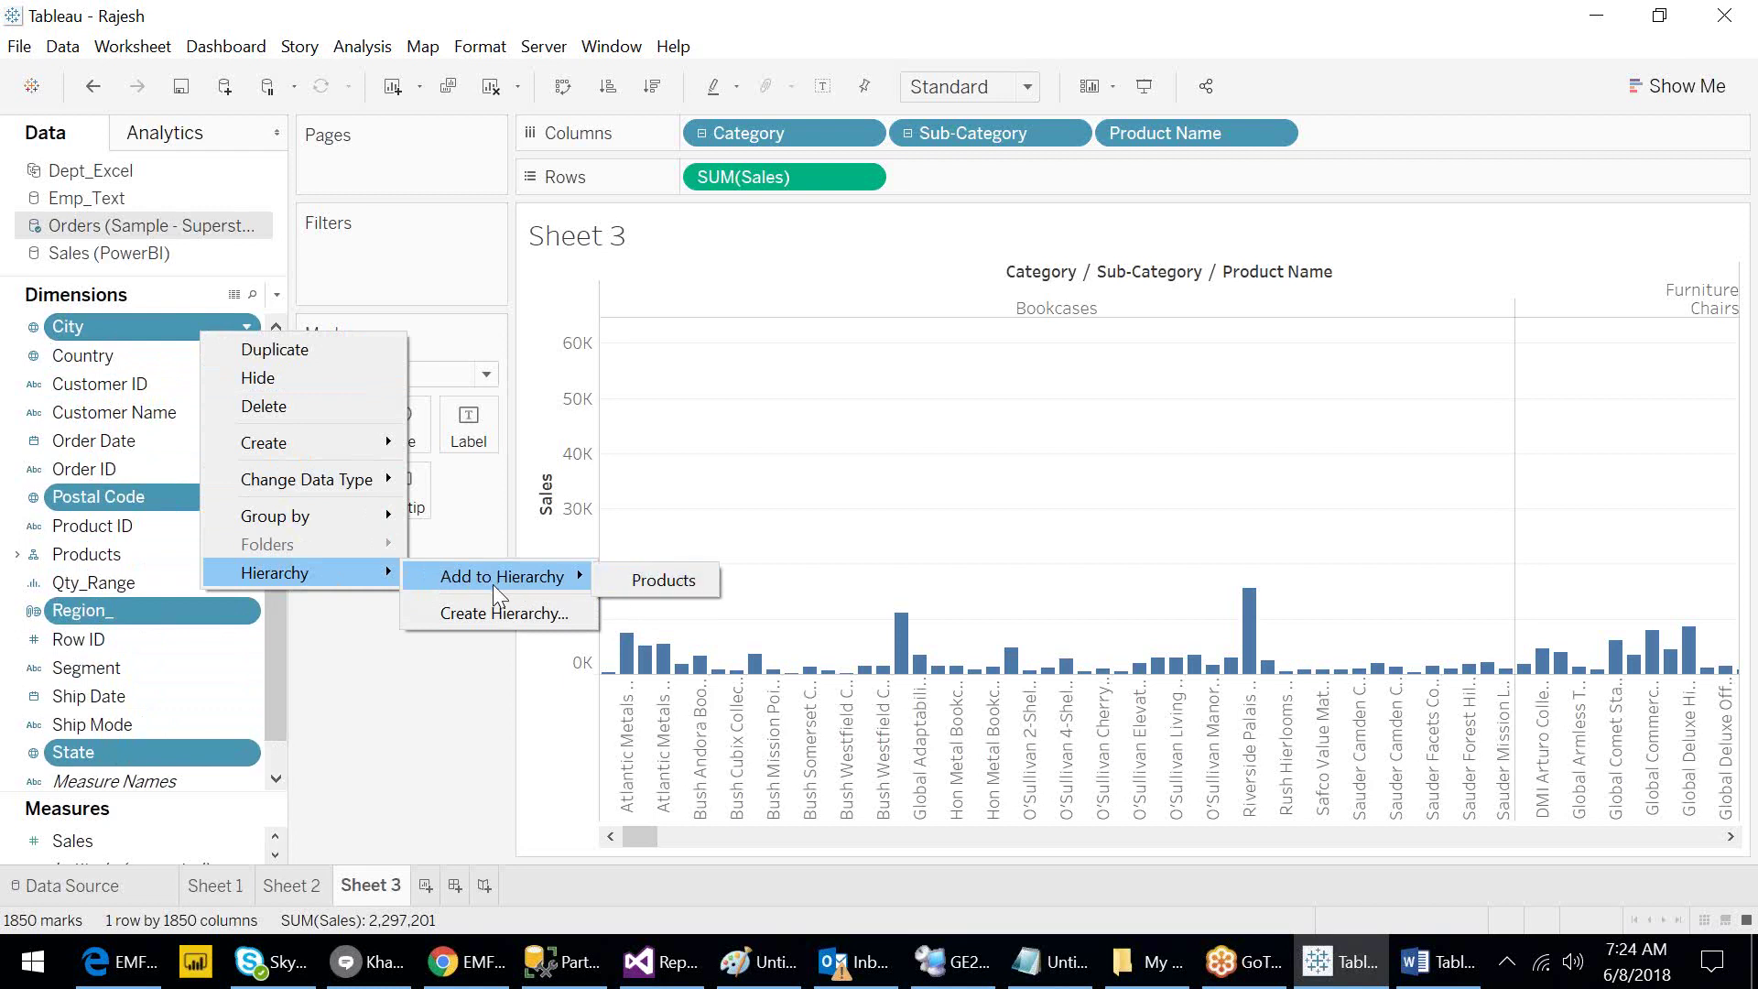
{"action": "left_click", "coordinate": [498, 613]}
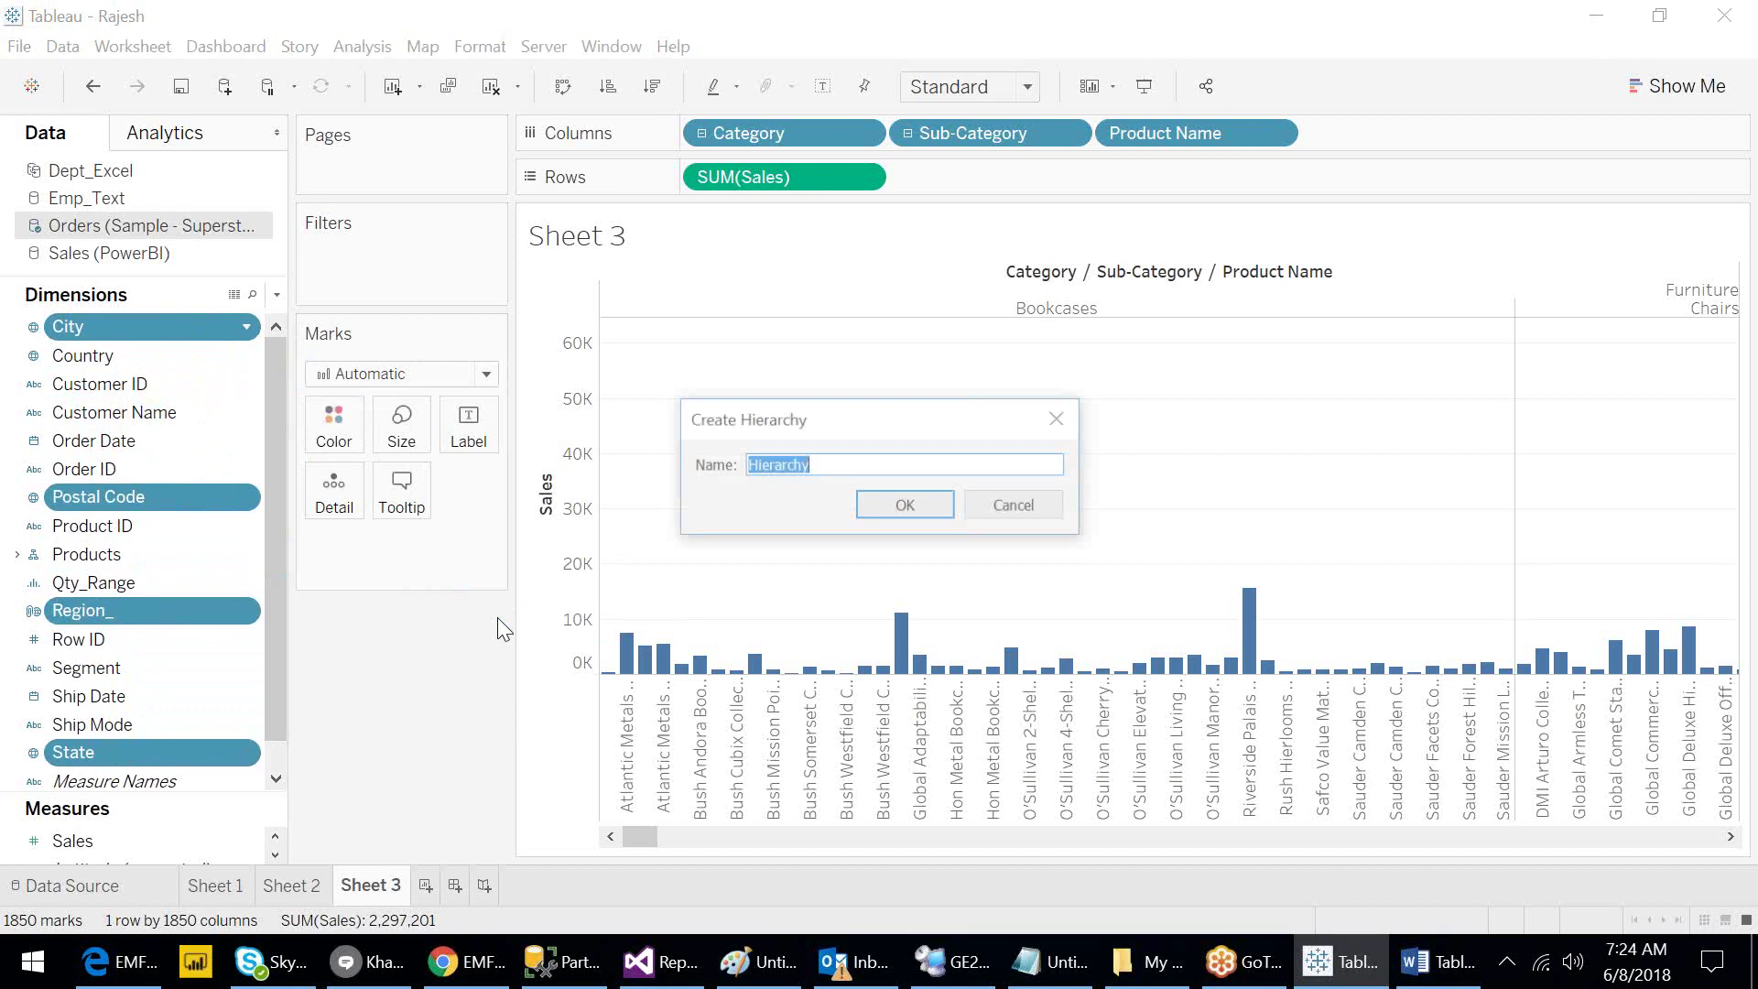
{"action": "type", "text": "Location"}
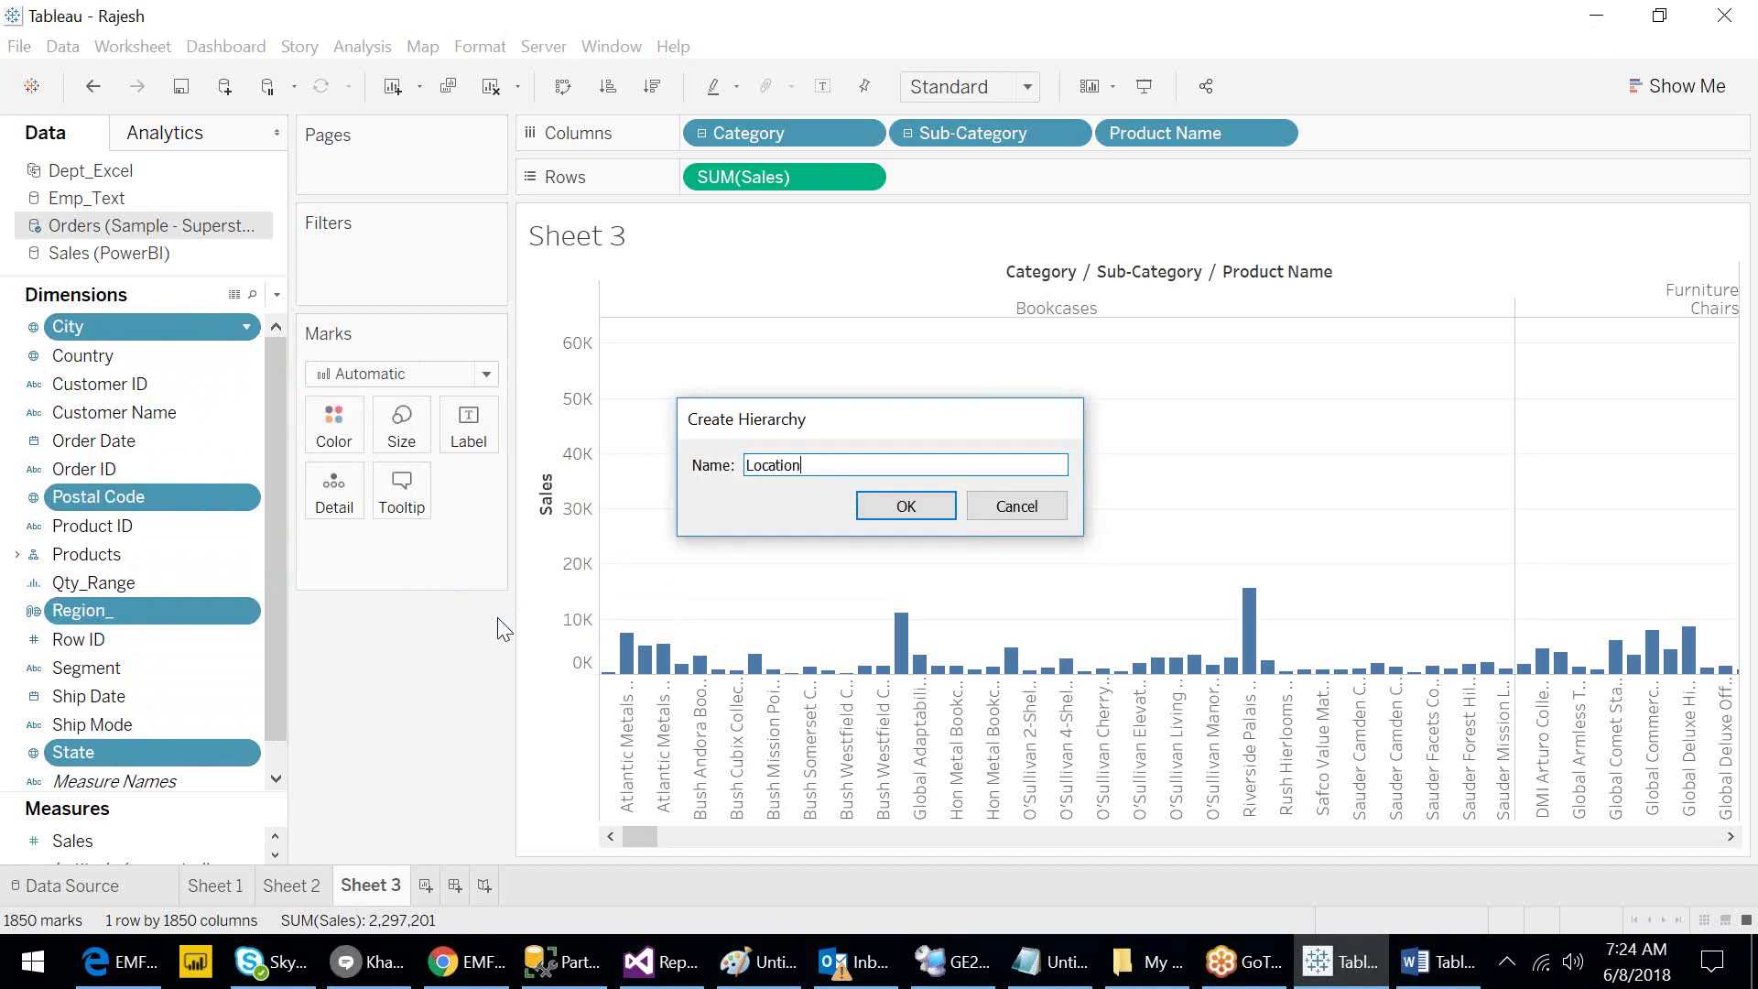
{"action": "key", "text": "Return"}
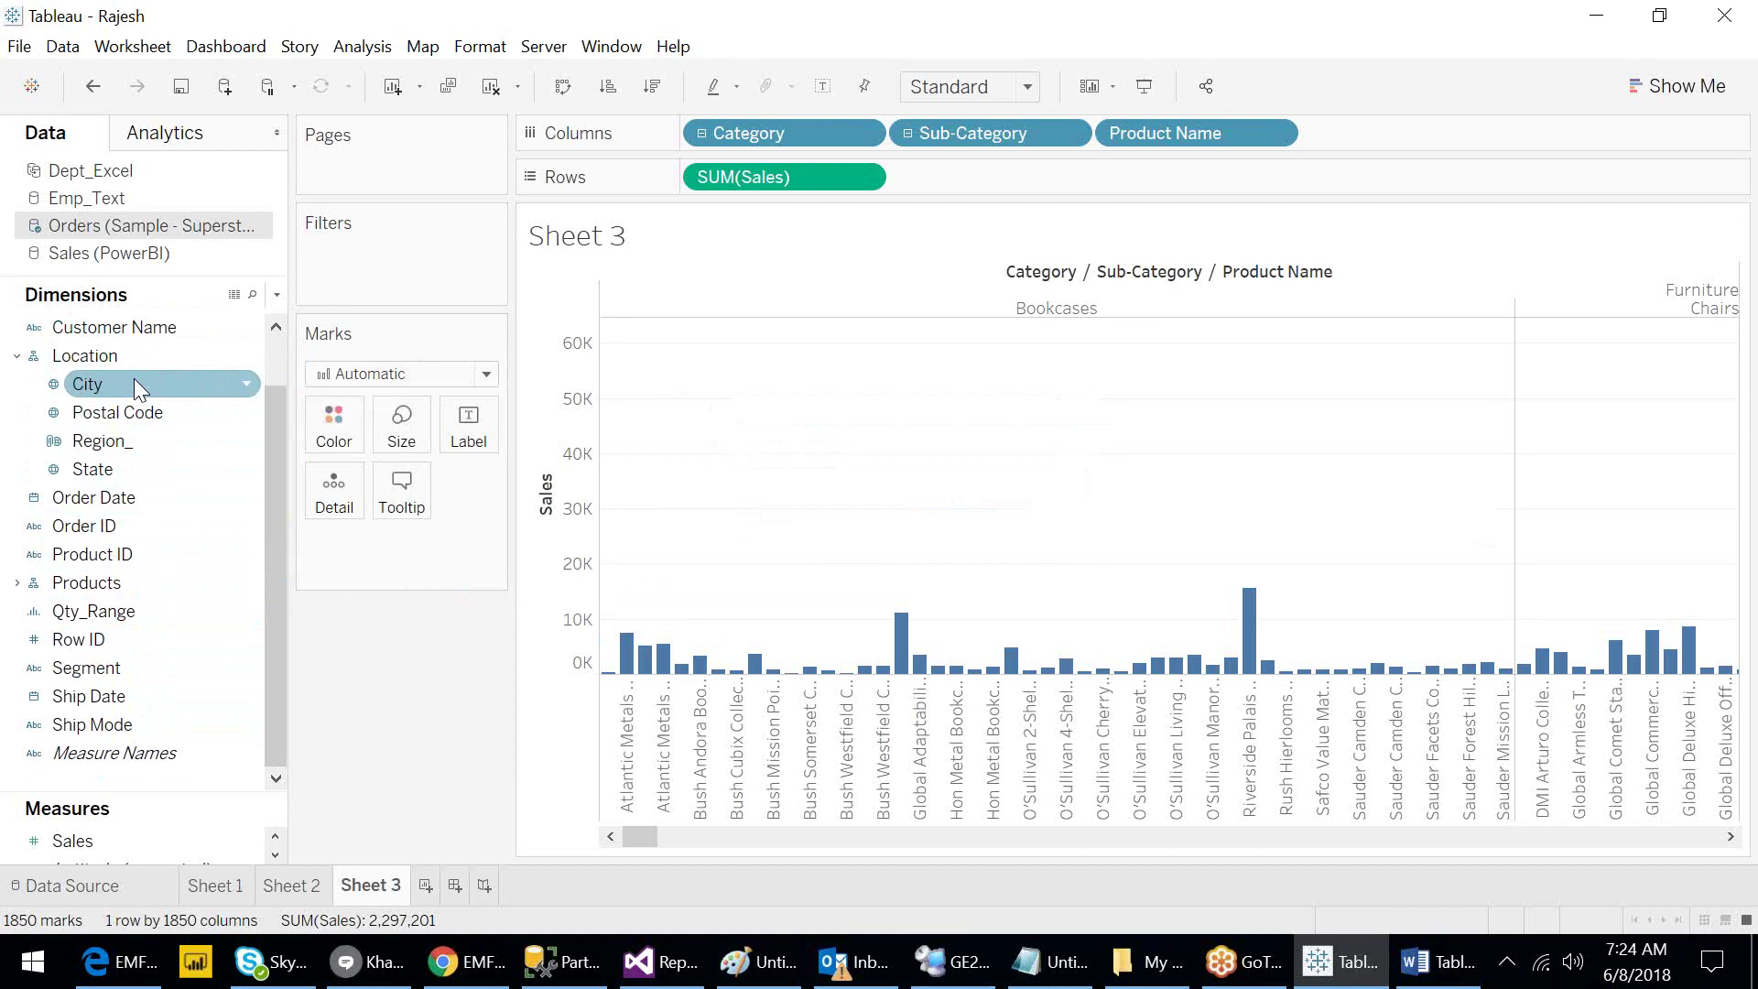
Reorder the levels of the Location hierarchy to Region_, State, City and Postal Code.
{"action": "left_click_drag", "start_coordinate": [118, 440], "coordinate": [114, 377]}
{"action": "left_click", "coordinate": [108, 460]}
{"action": "left_click_drag", "start_coordinate": [108, 459], "coordinate": [108, 410]}
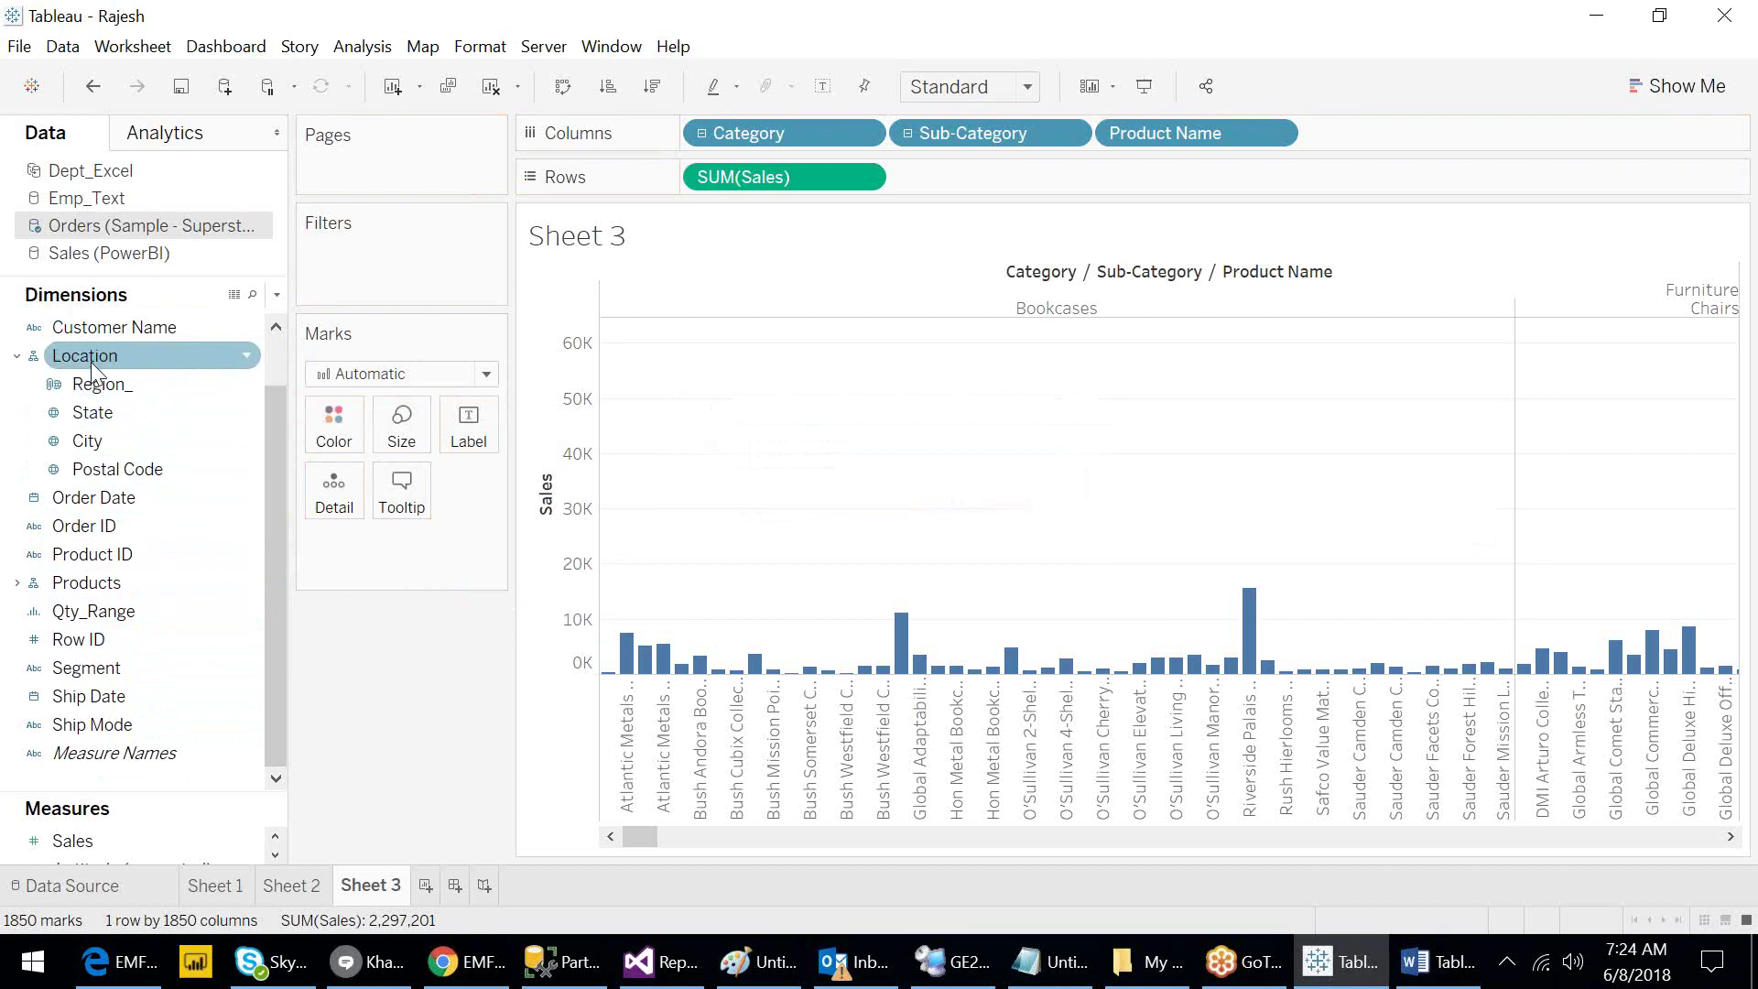
Place the Location hierarchy on Rows ahead of Sales and roll the Products hierarchy on Columns up to Category.
{"action": "left_click_drag", "start_coordinate": [91, 361], "coordinate": [978, 197]}
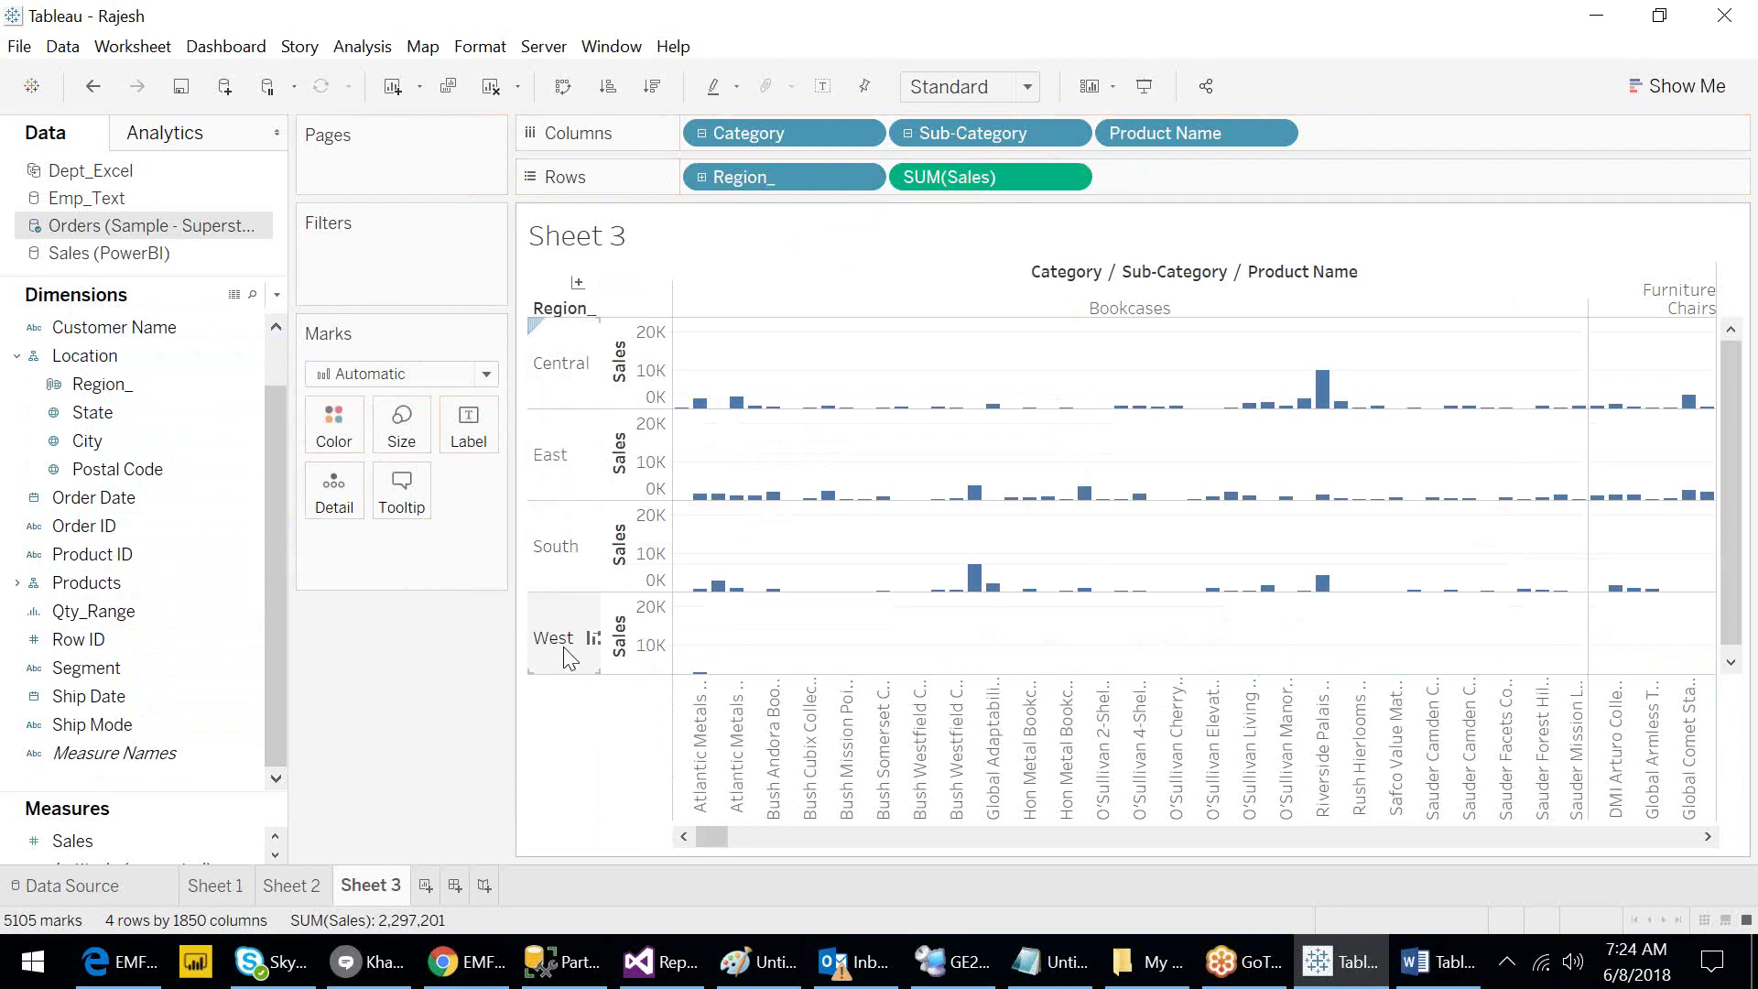
{"action": "left_click", "coordinate": [702, 134]}
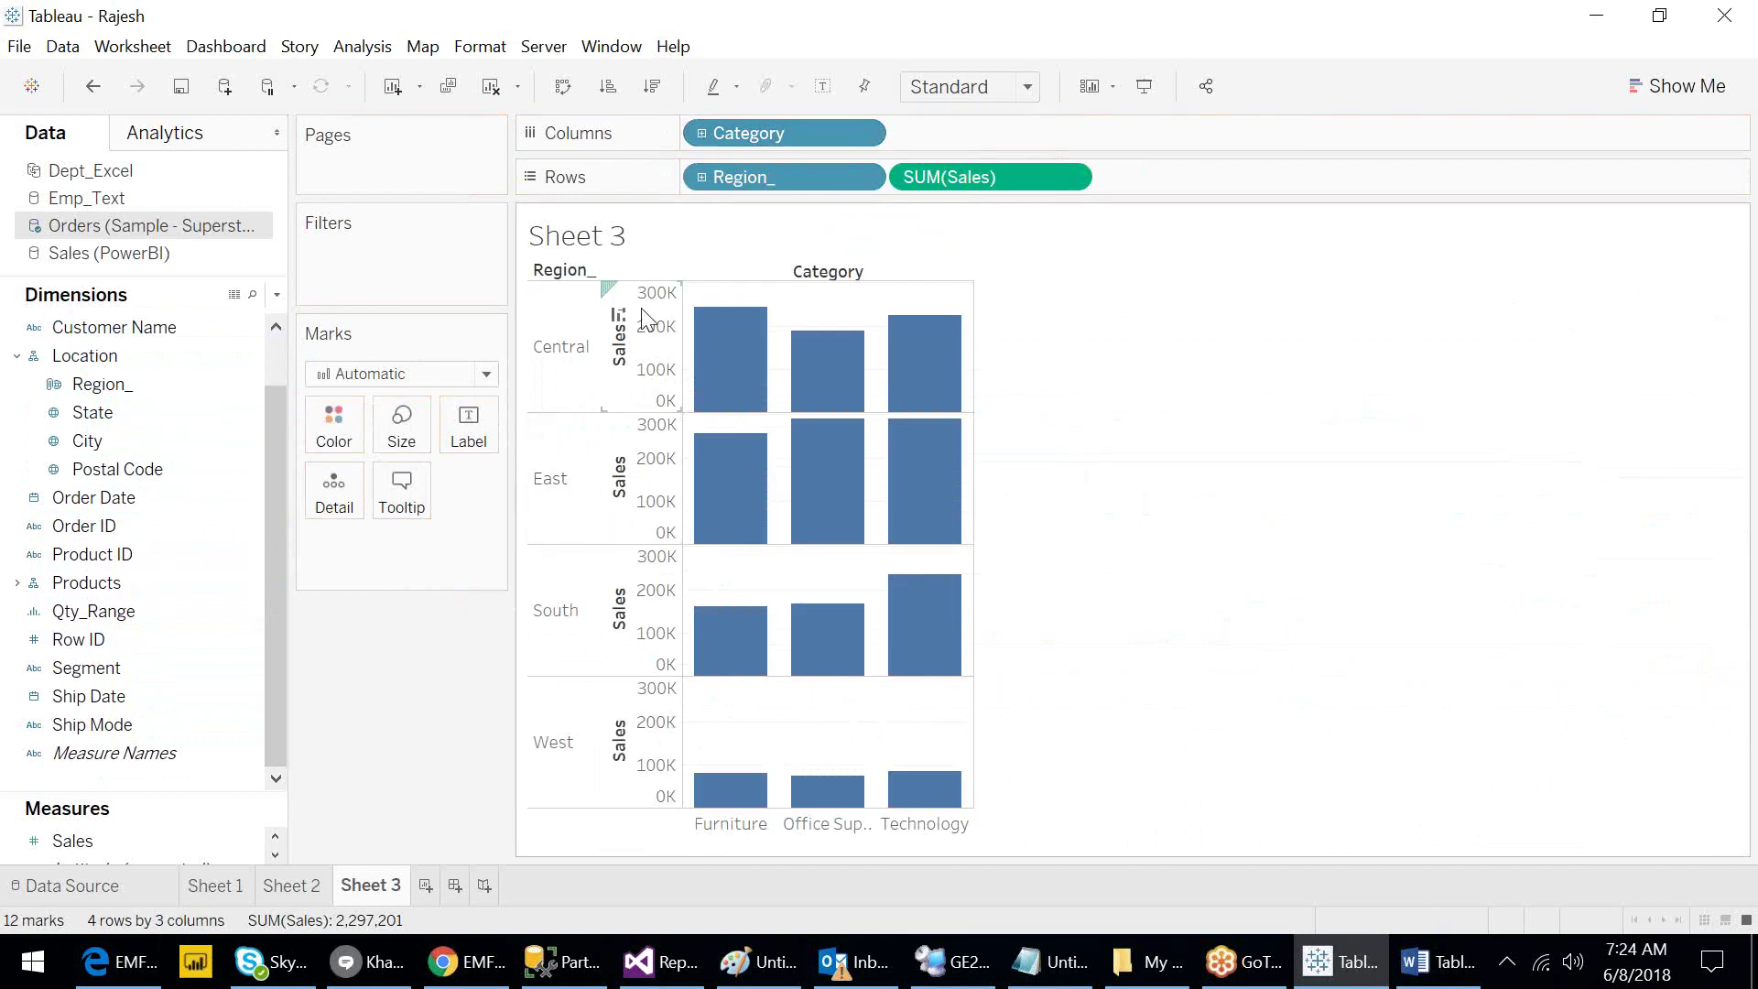
Drill Columns from Category through Sub-Category to Product Name and roll back up to Category, doing this twice.
{"action": "left_click", "coordinate": [701, 134]}
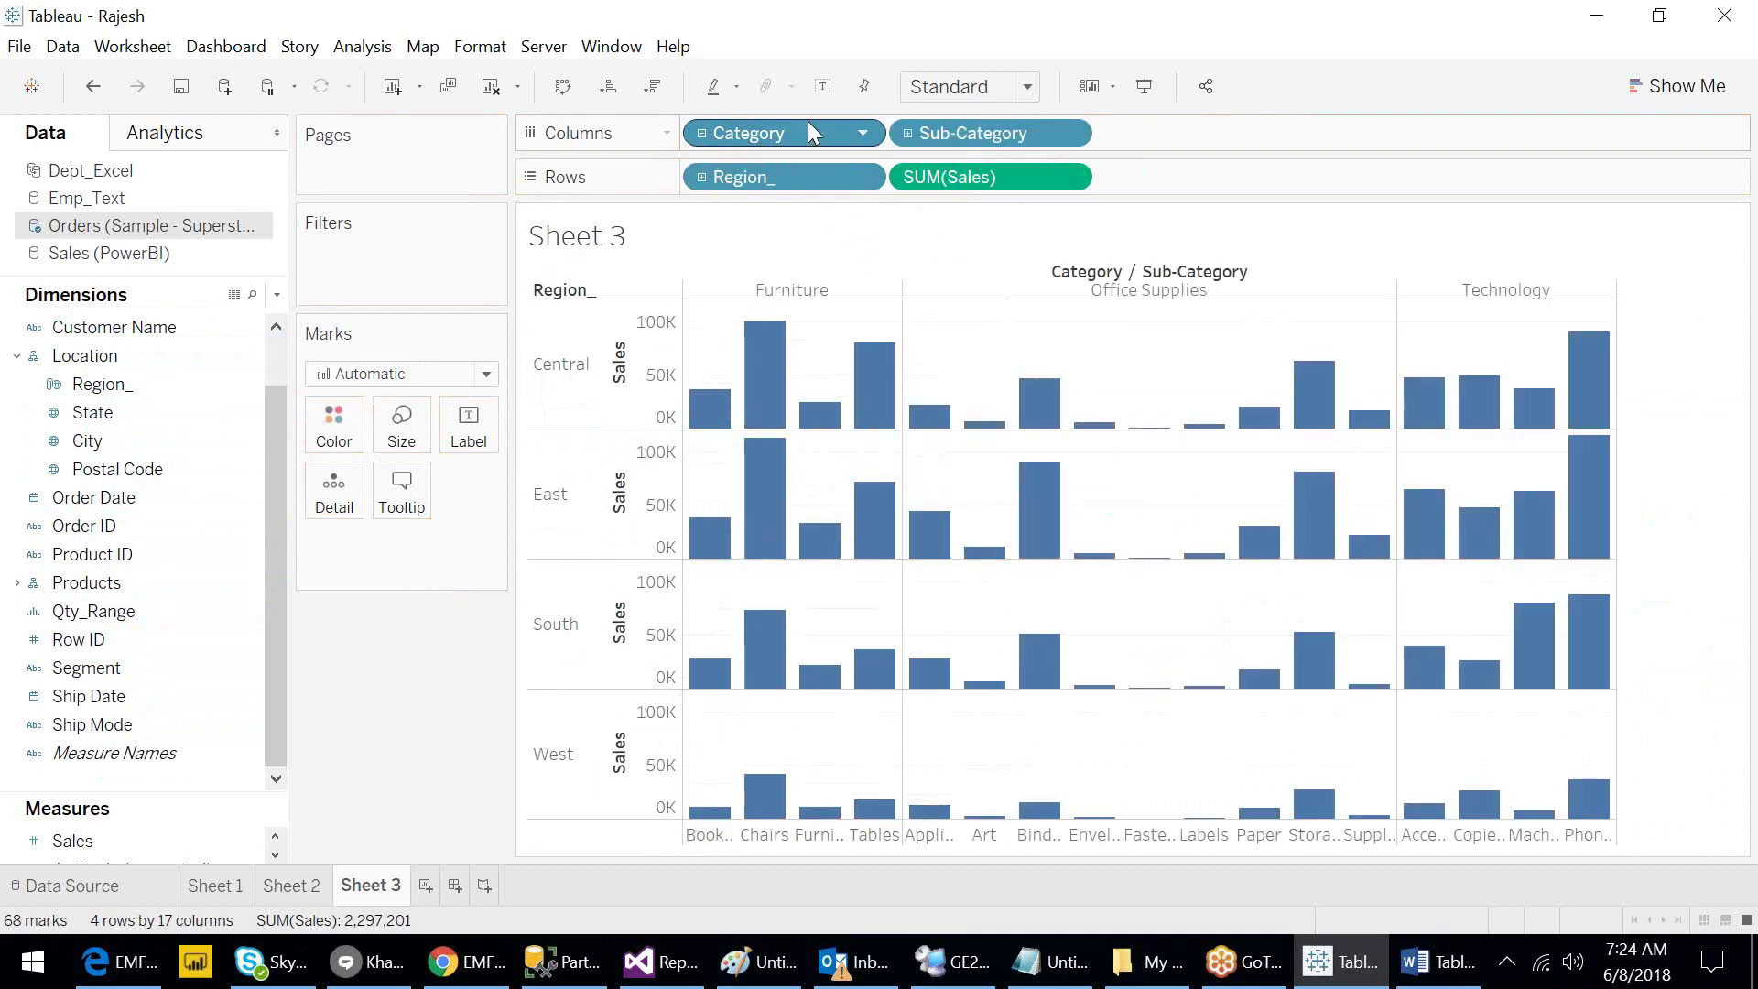
{"action": "left_click", "coordinate": [908, 133]}
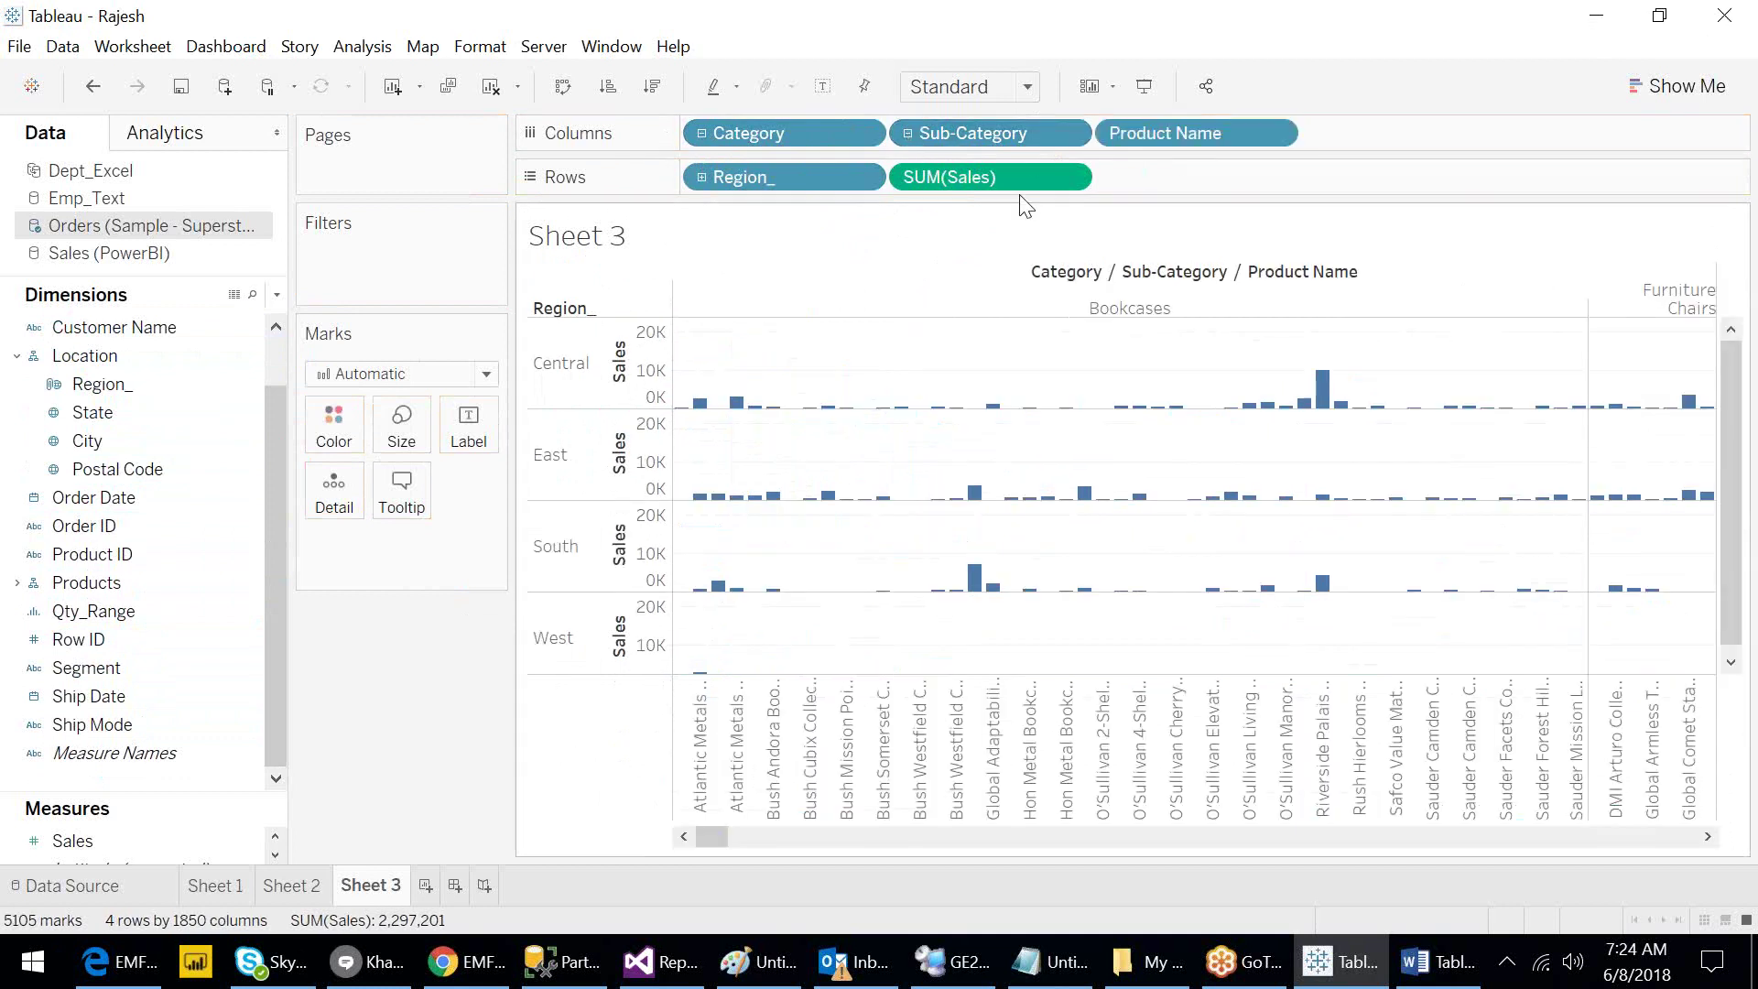
{"action": "left_click", "coordinate": [908, 134]}
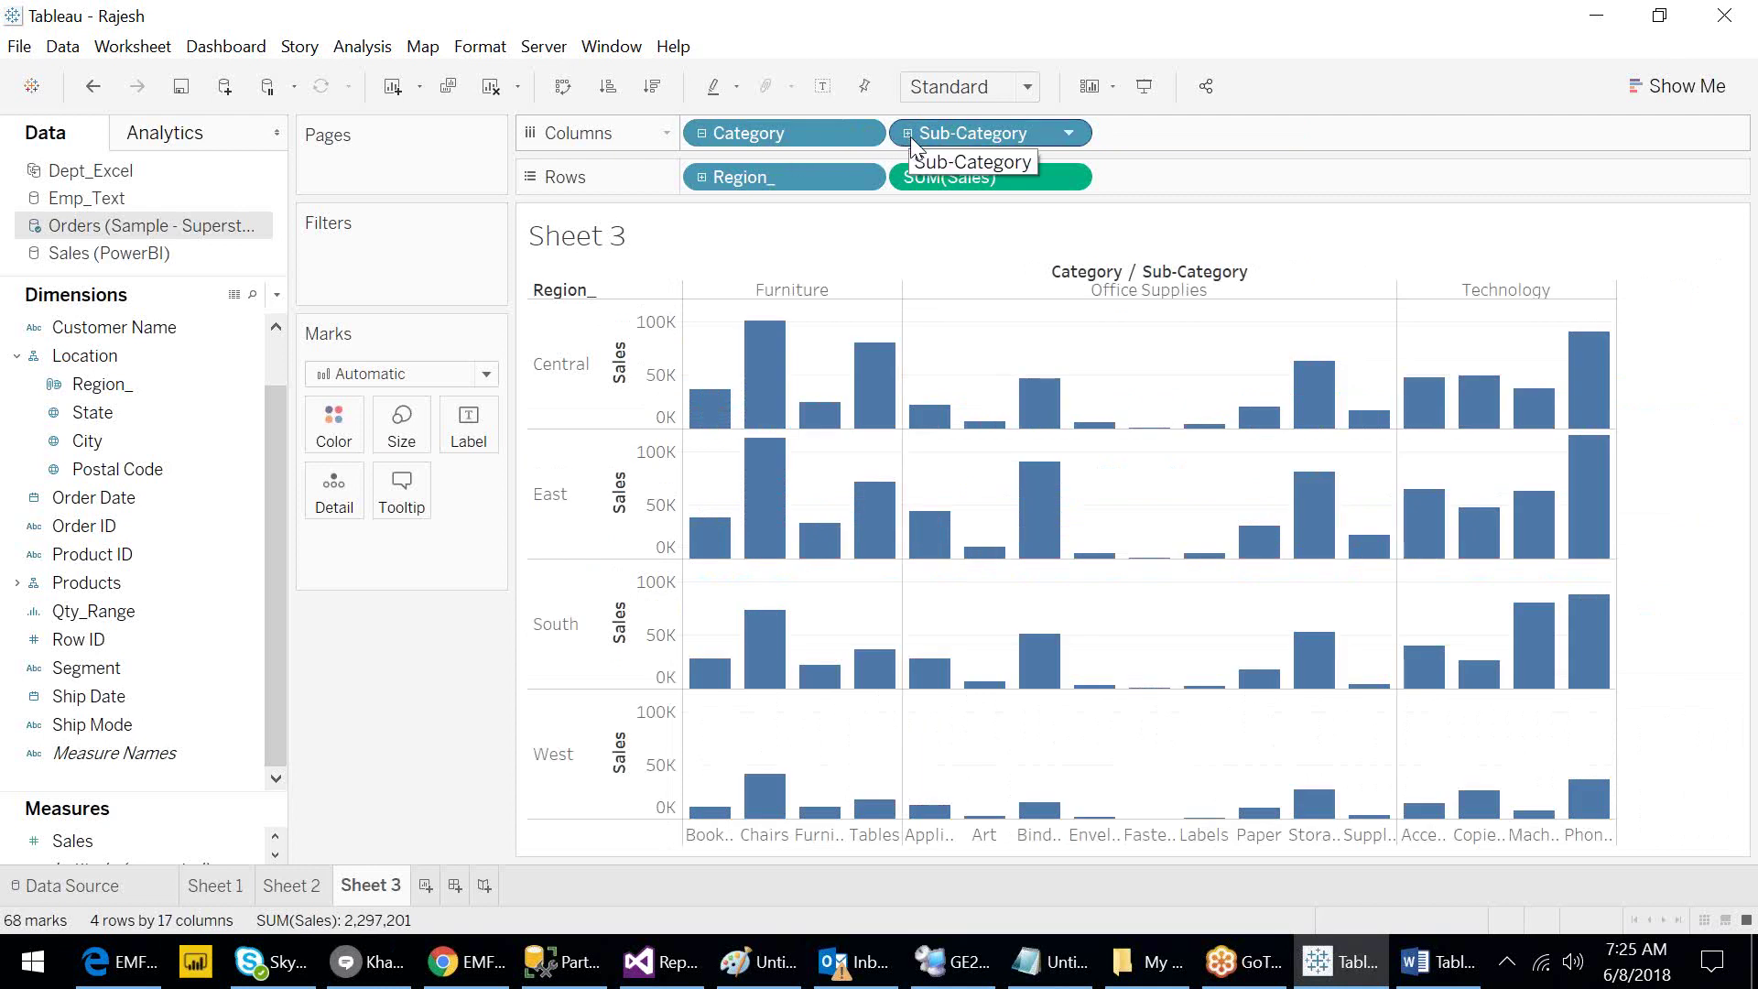
{"action": "left_click", "coordinate": [702, 134]}
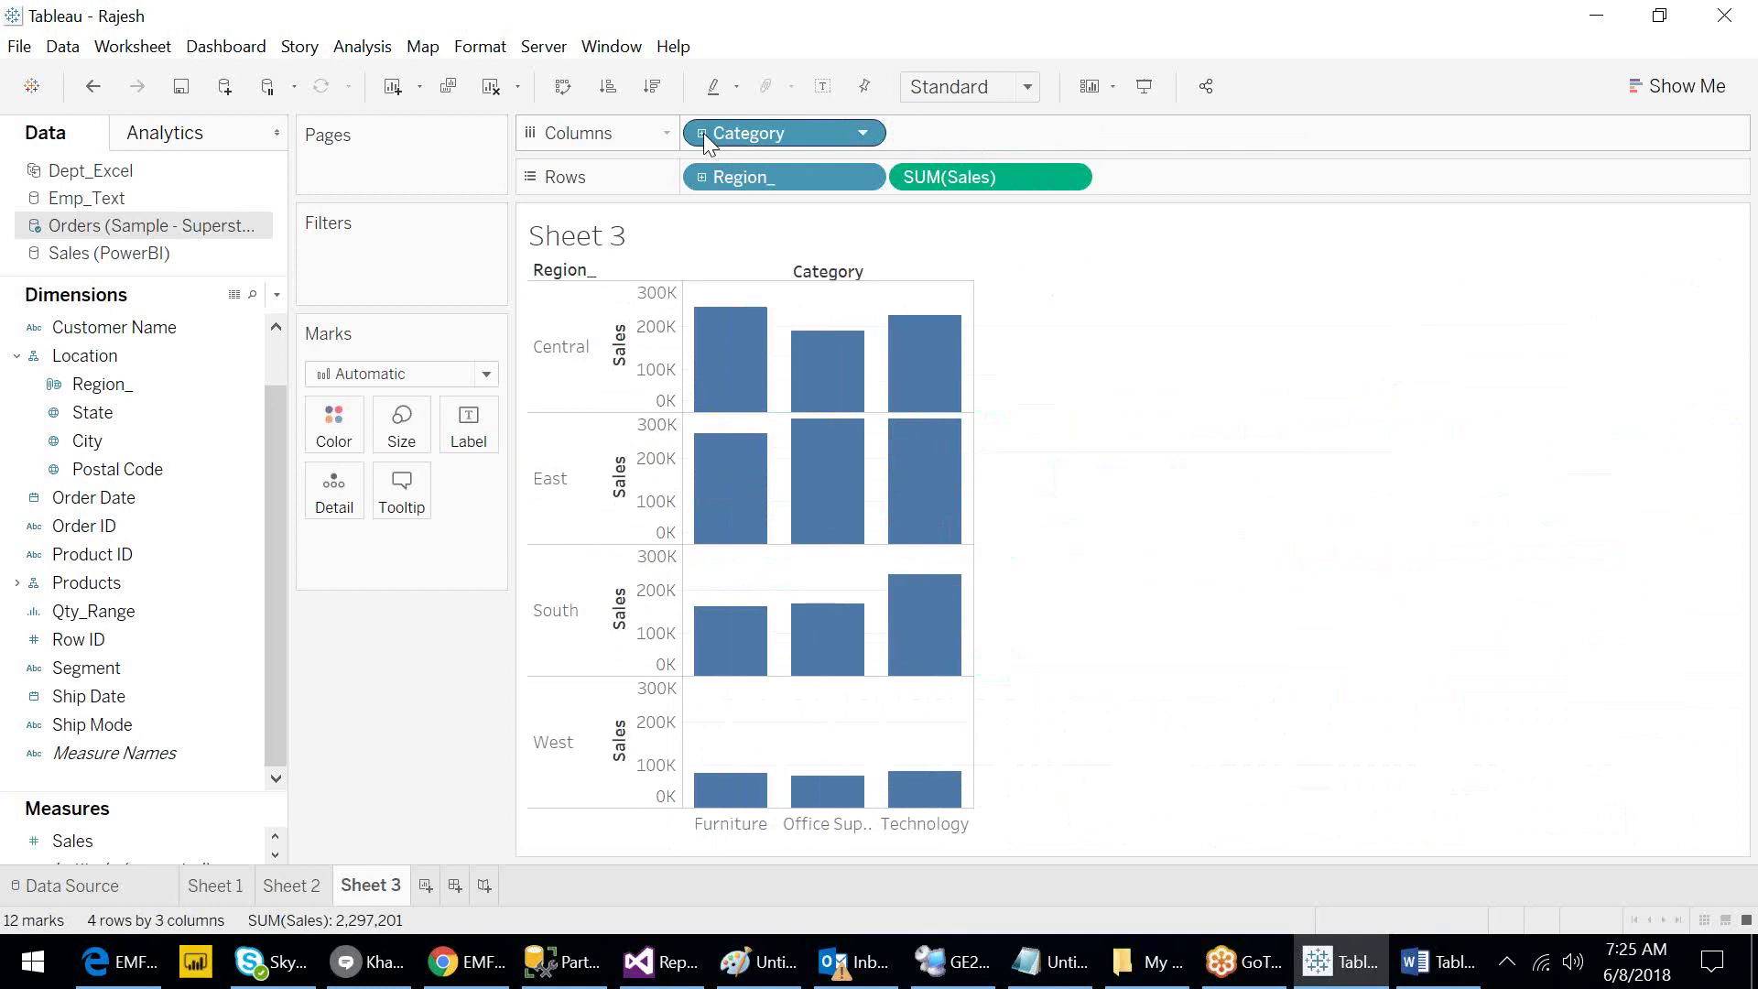
{"action": "left_click", "coordinate": [703, 133]}
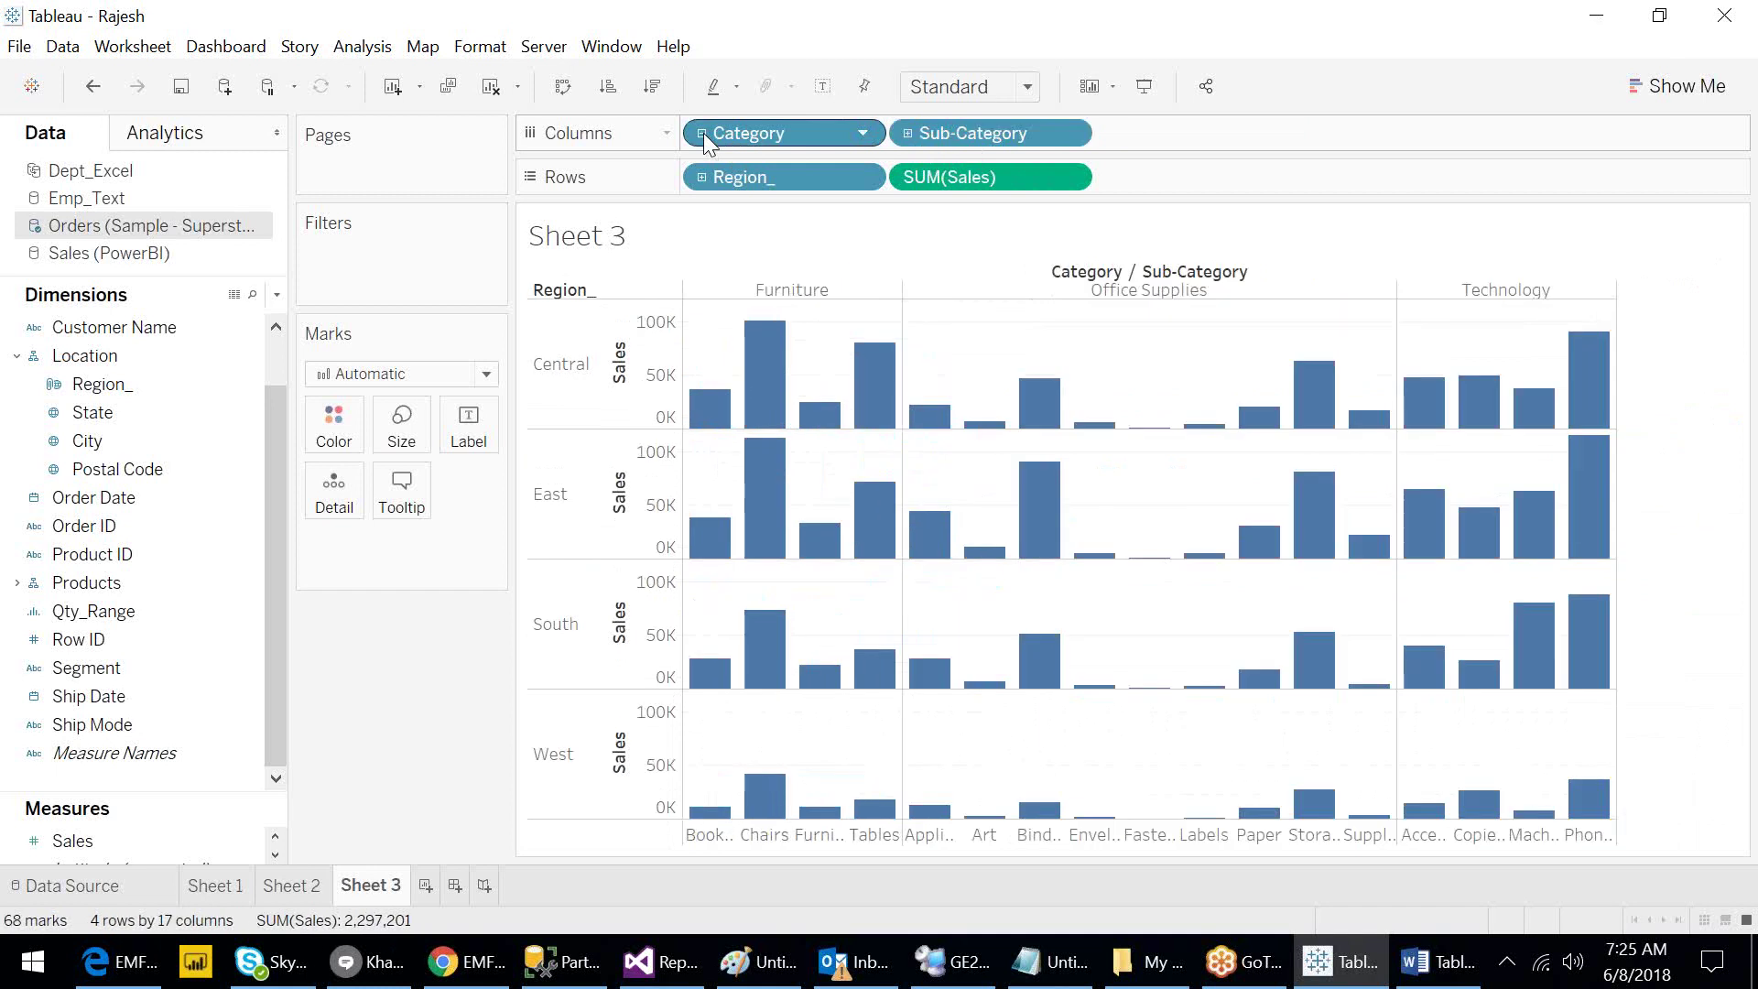
{"action": "left_click", "coordinate": [908, 134]}
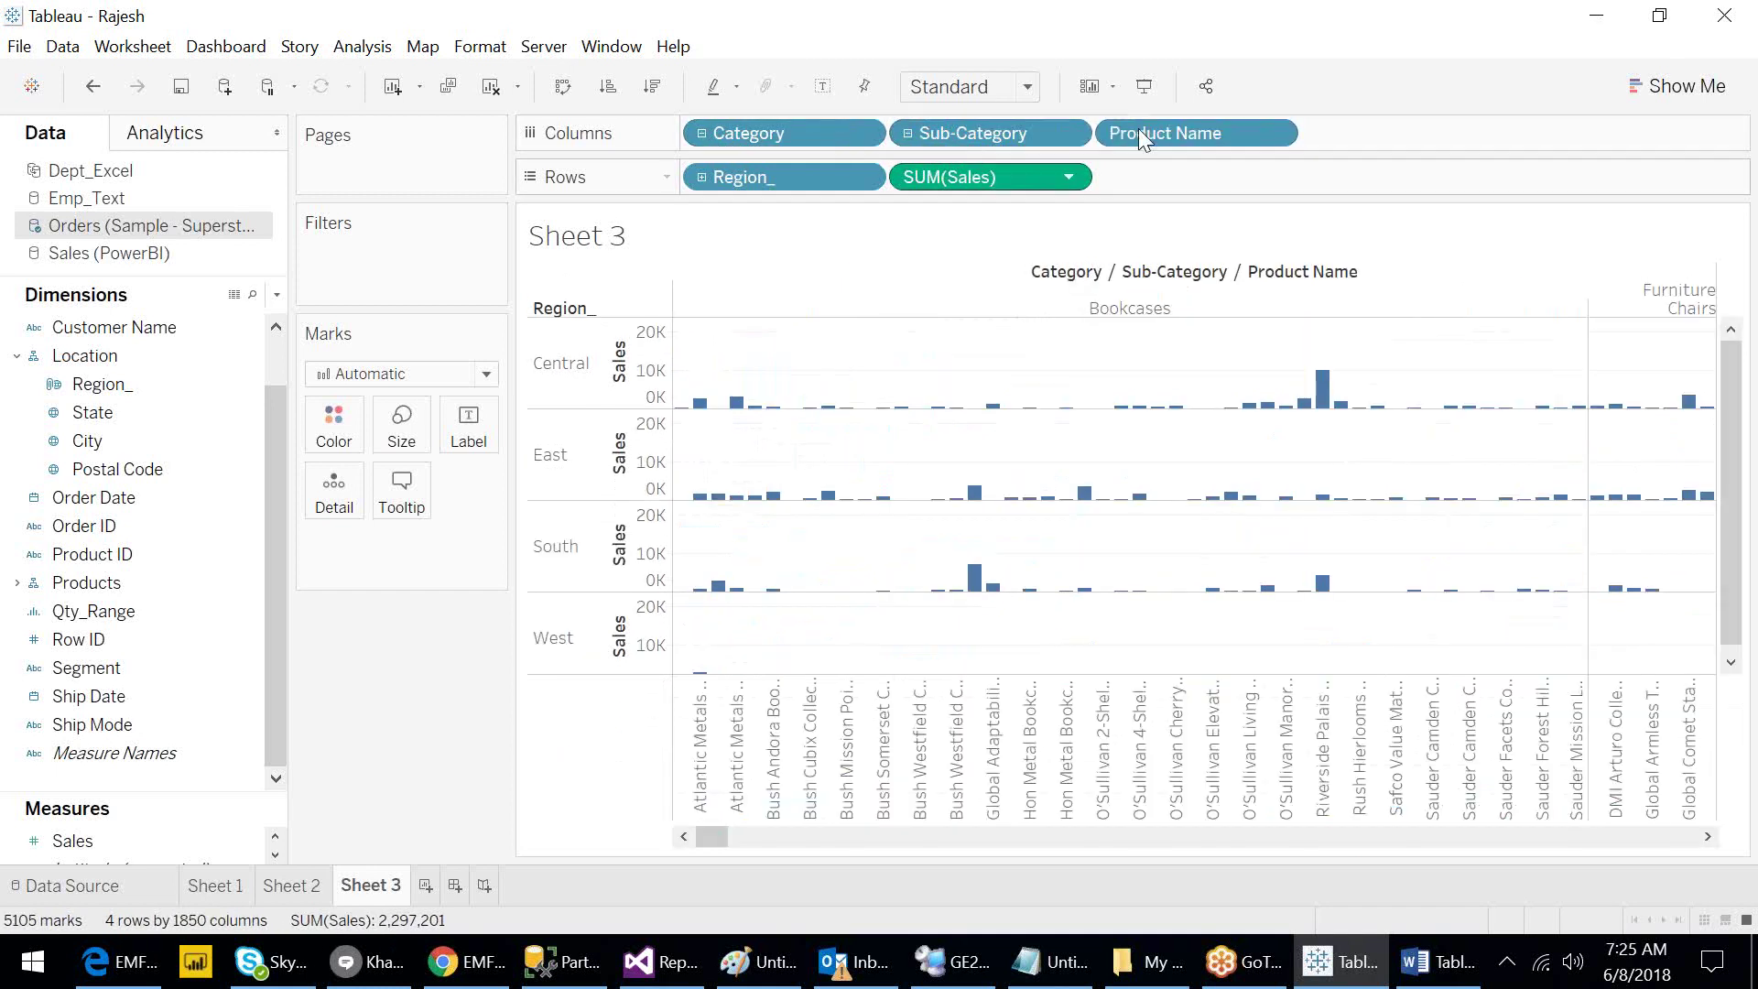
{"action": "left_click", "coordinate": [702, 134]}
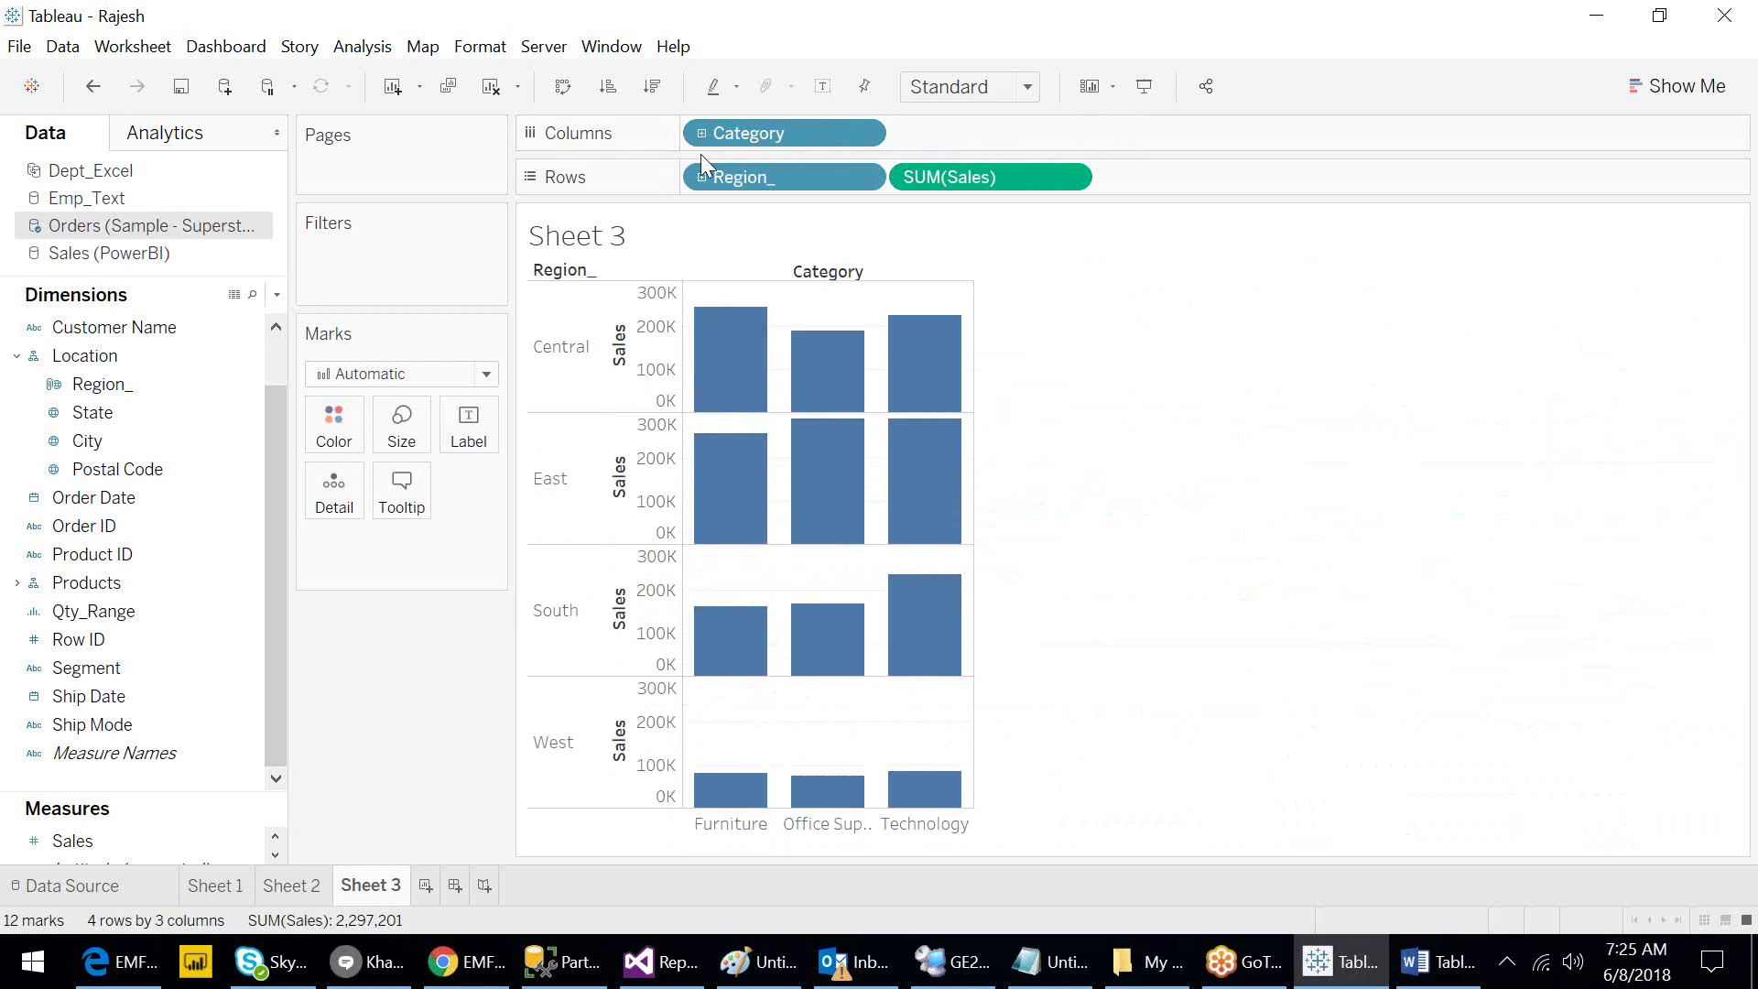
Drill Rows from Region_ through State and City to Postal Code, and roll back up to Region_.
{"action": "left_click", "coordinate": [702, 176]}
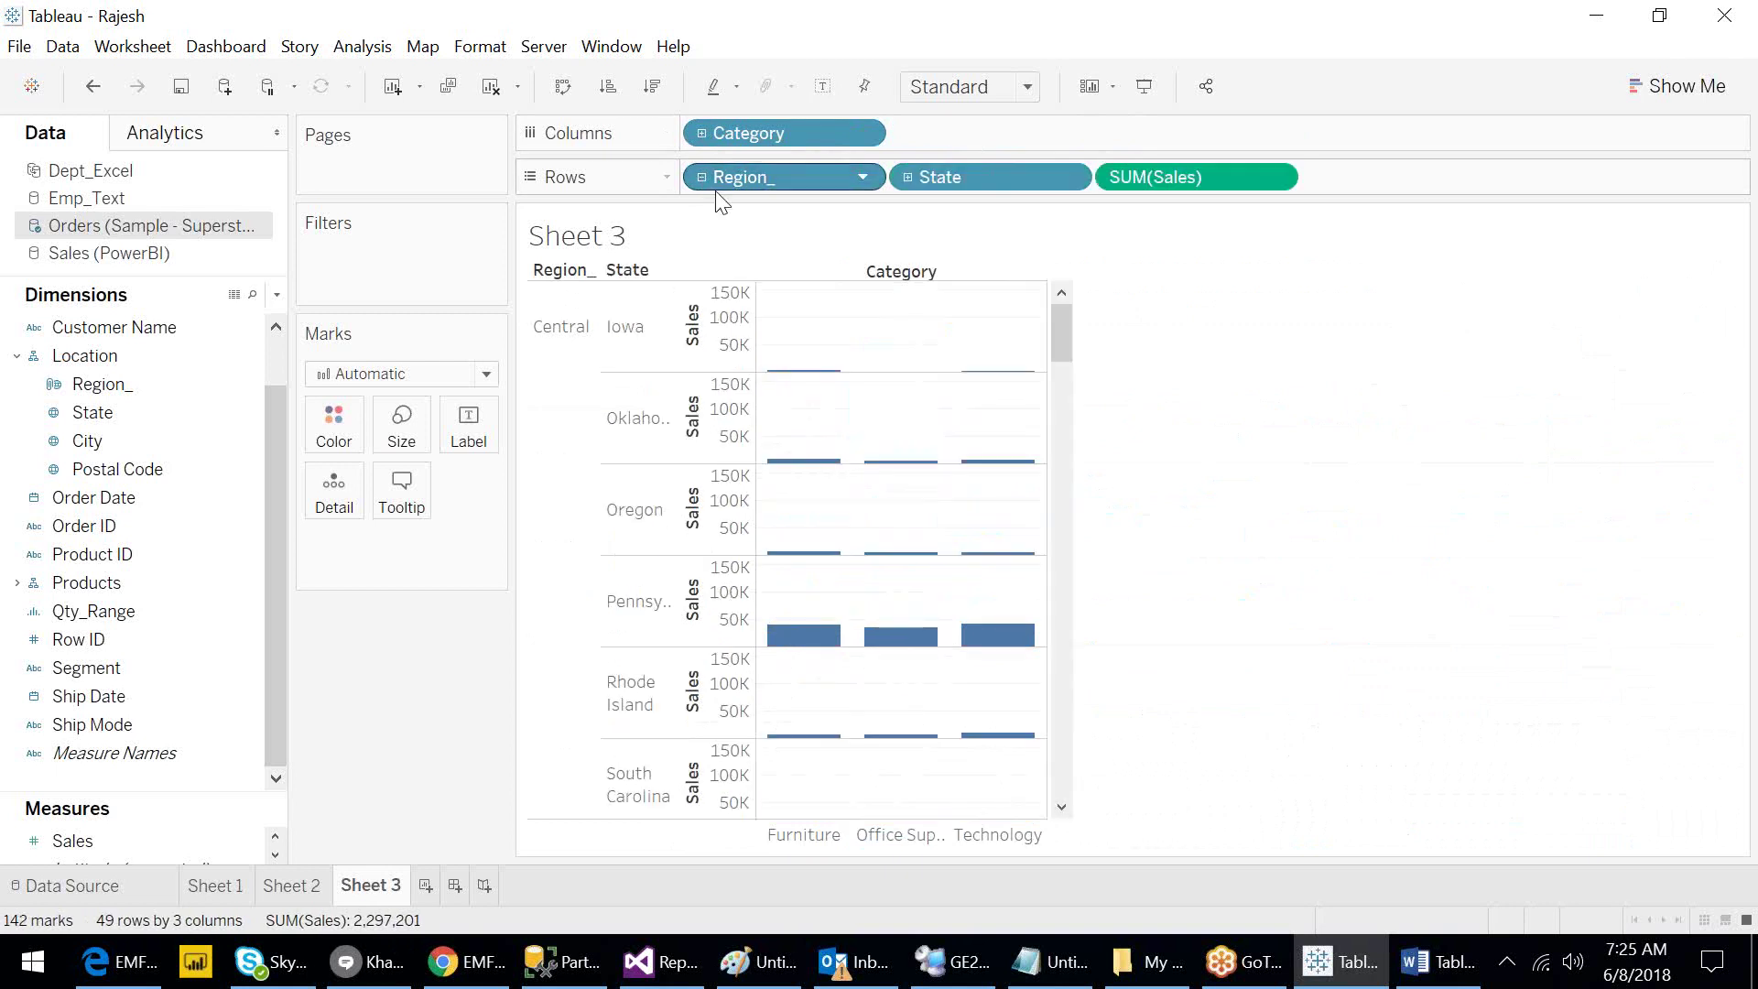
{"action": "left_click", "coordinate": [908, 178]}
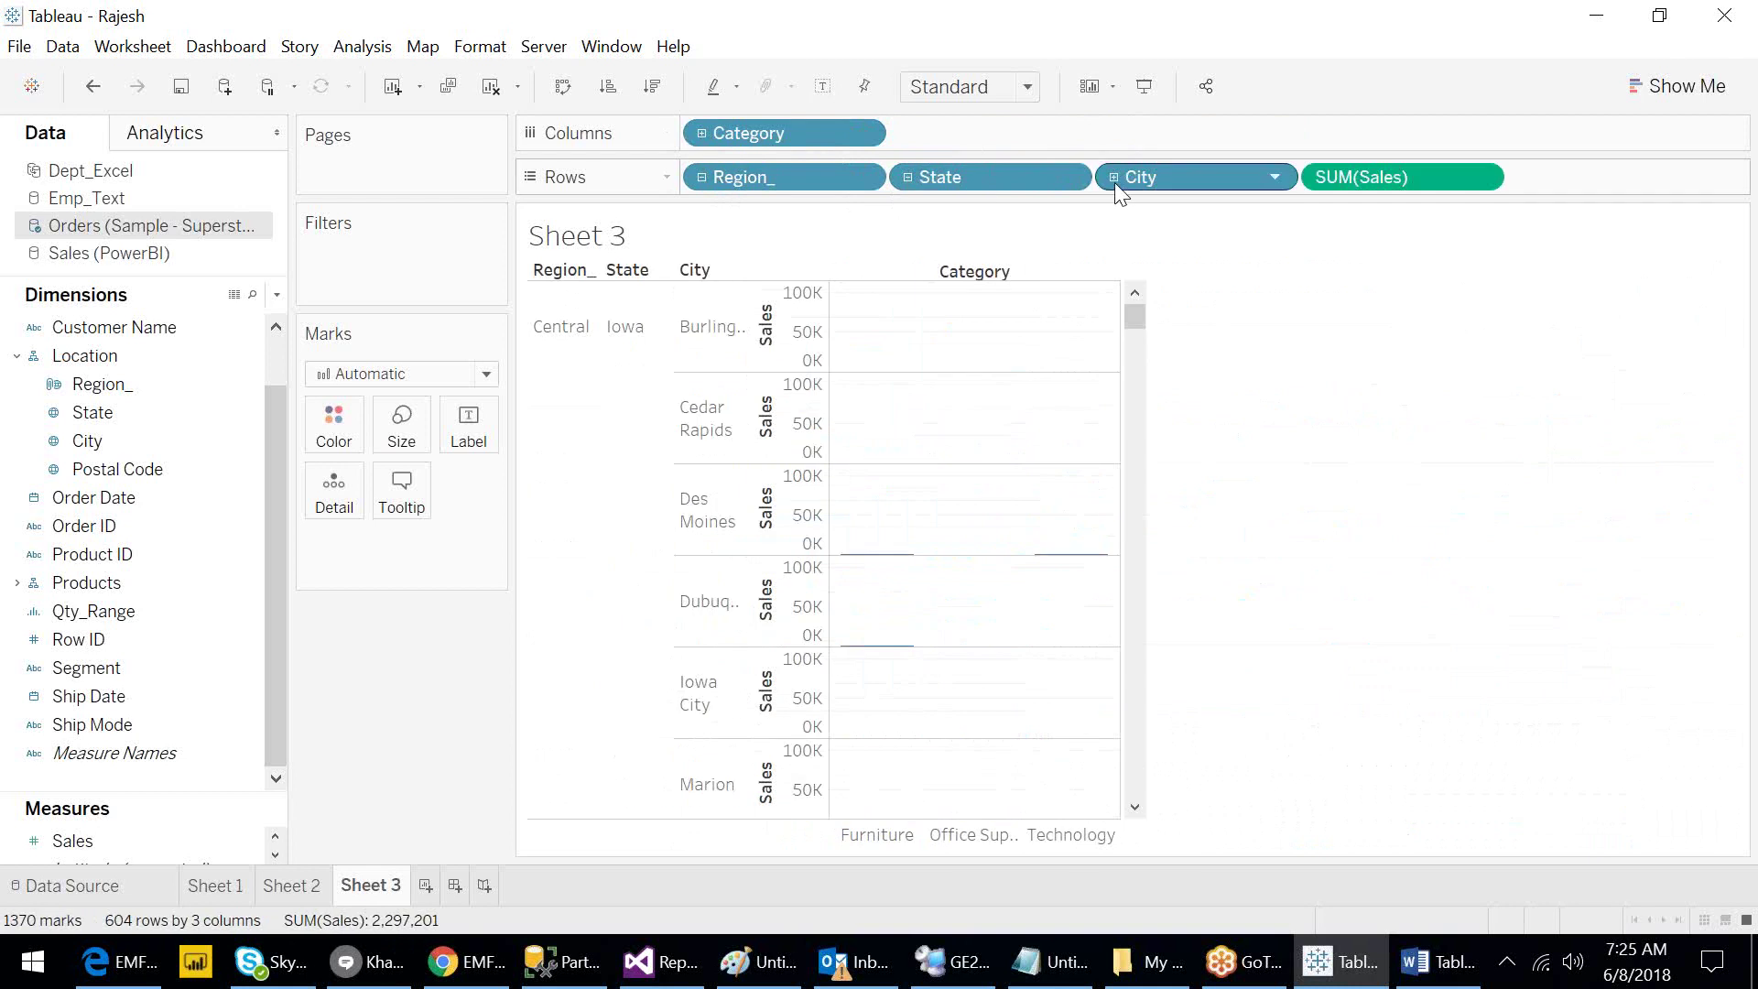
{"action": "left_click", "coordinate": [1114, 179]}
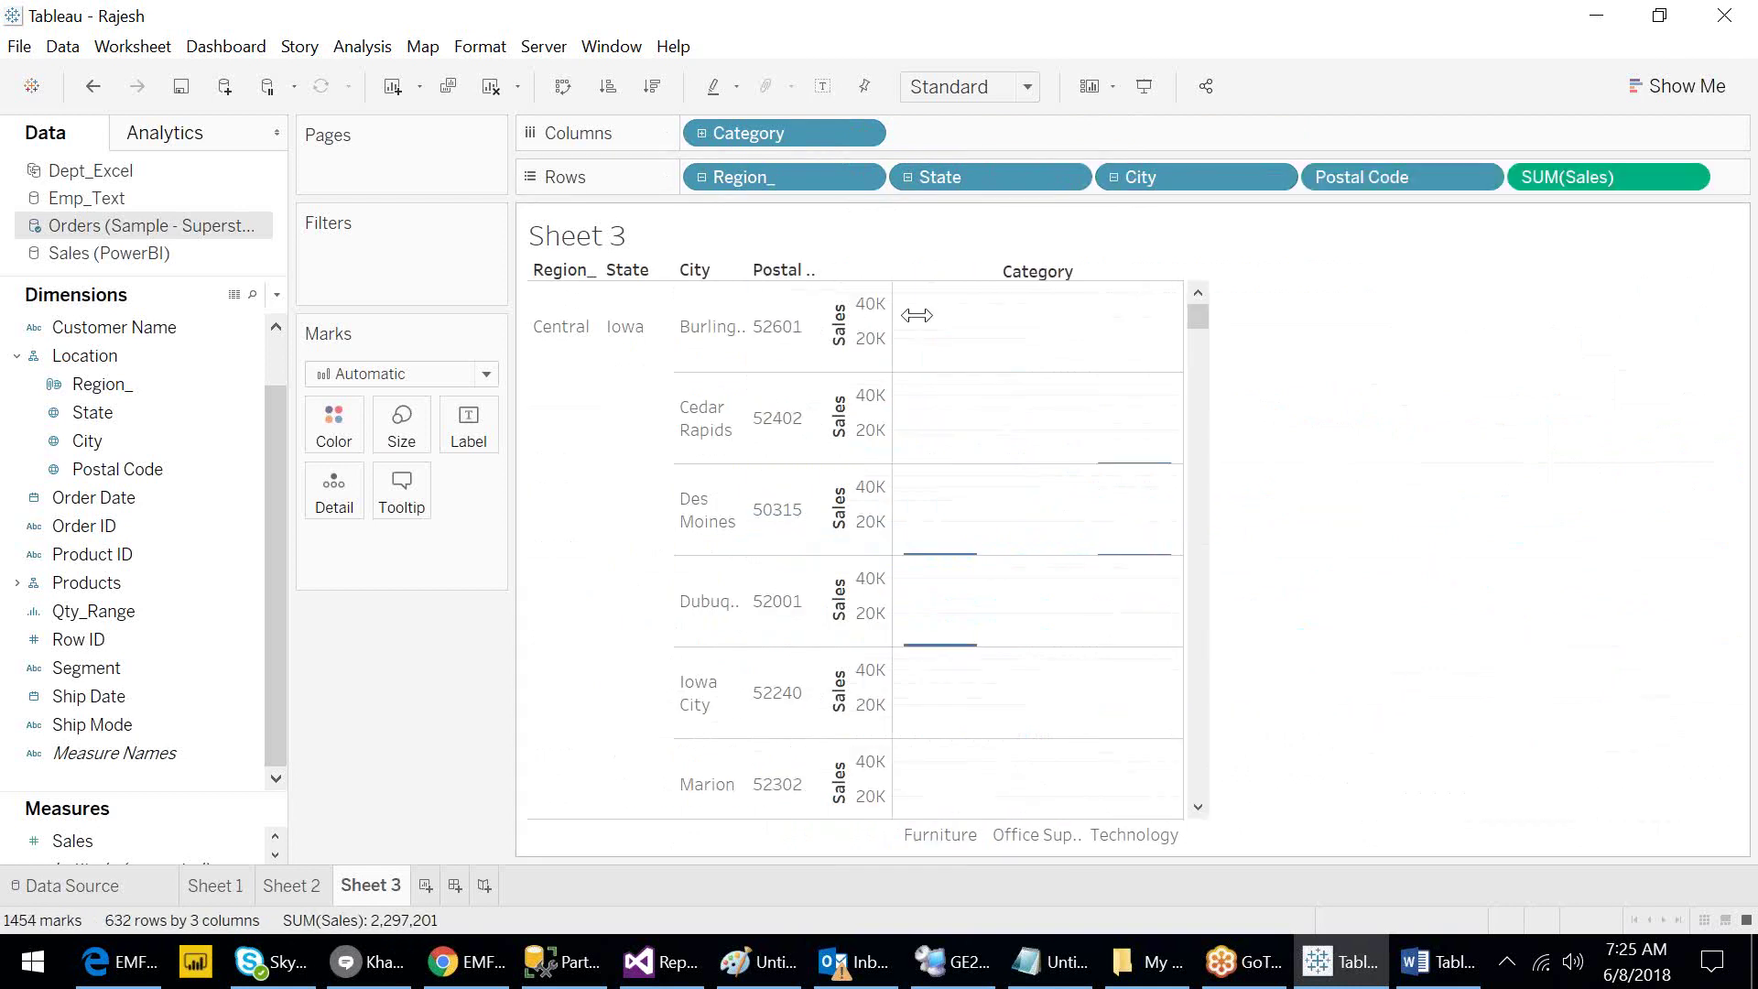
{"action": "left_click", "coordinate": [701, 178]}
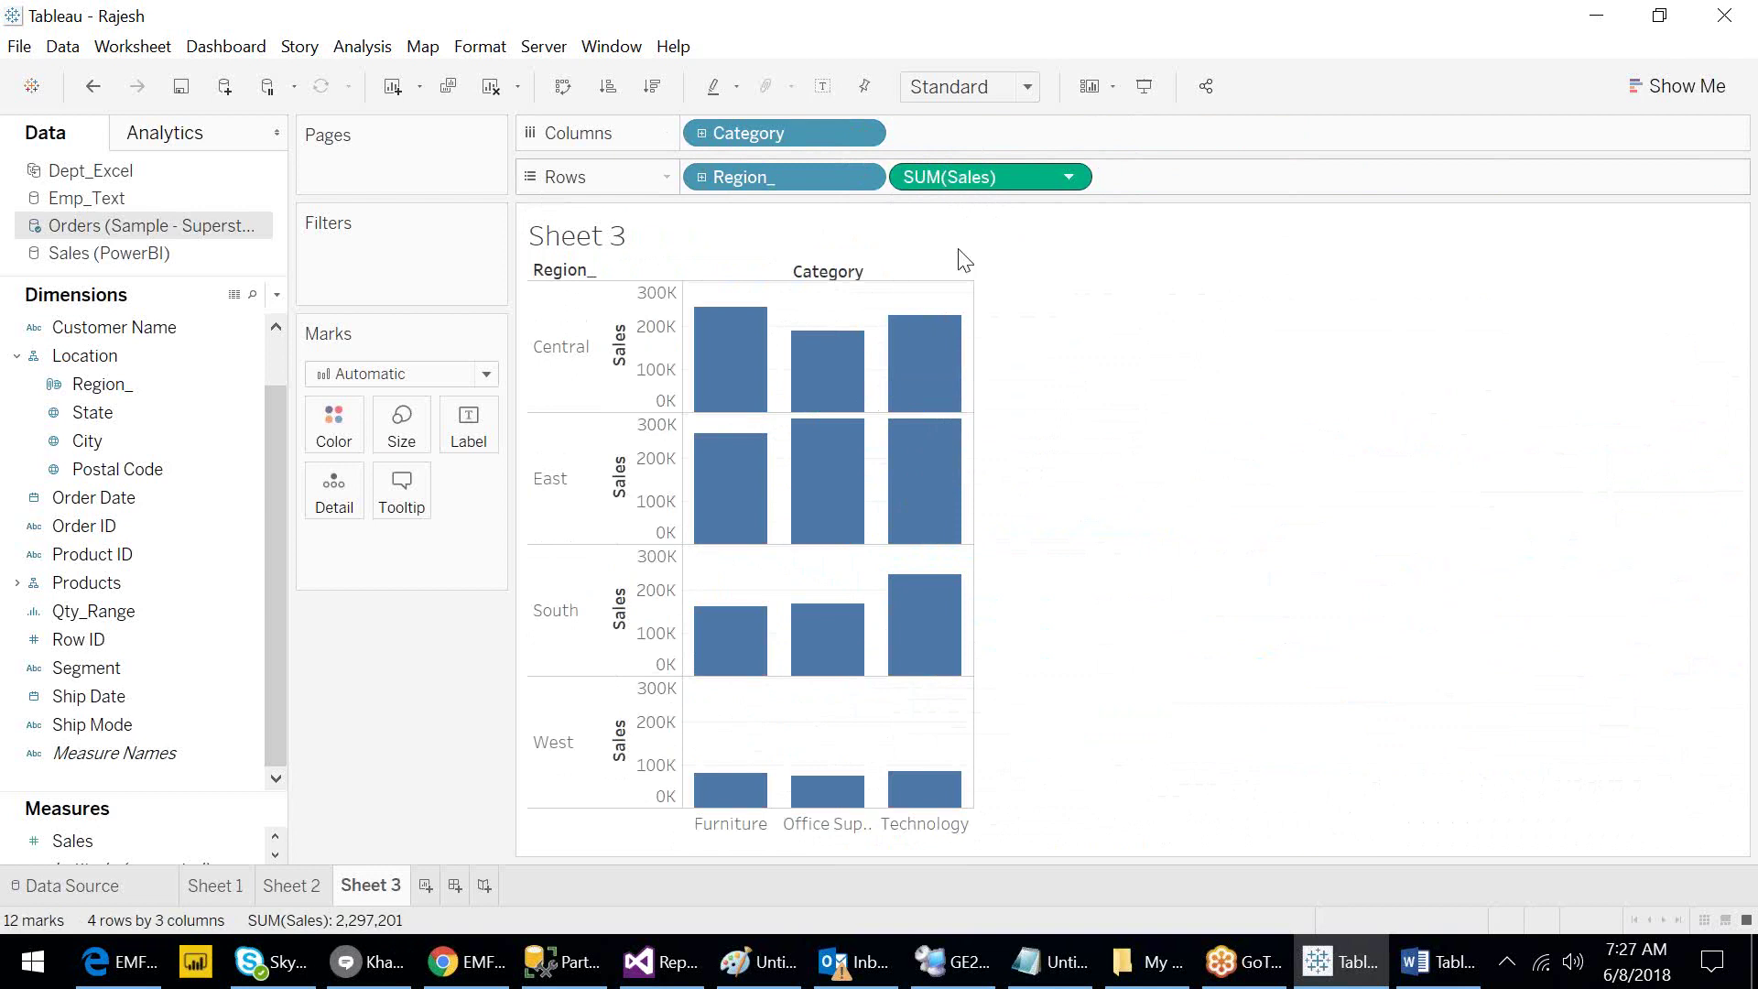
View the summary and full underlying data of the Technology bar for the Central region, and close the data window.
{"action": "left_click", "coordinate": [914, 381]}
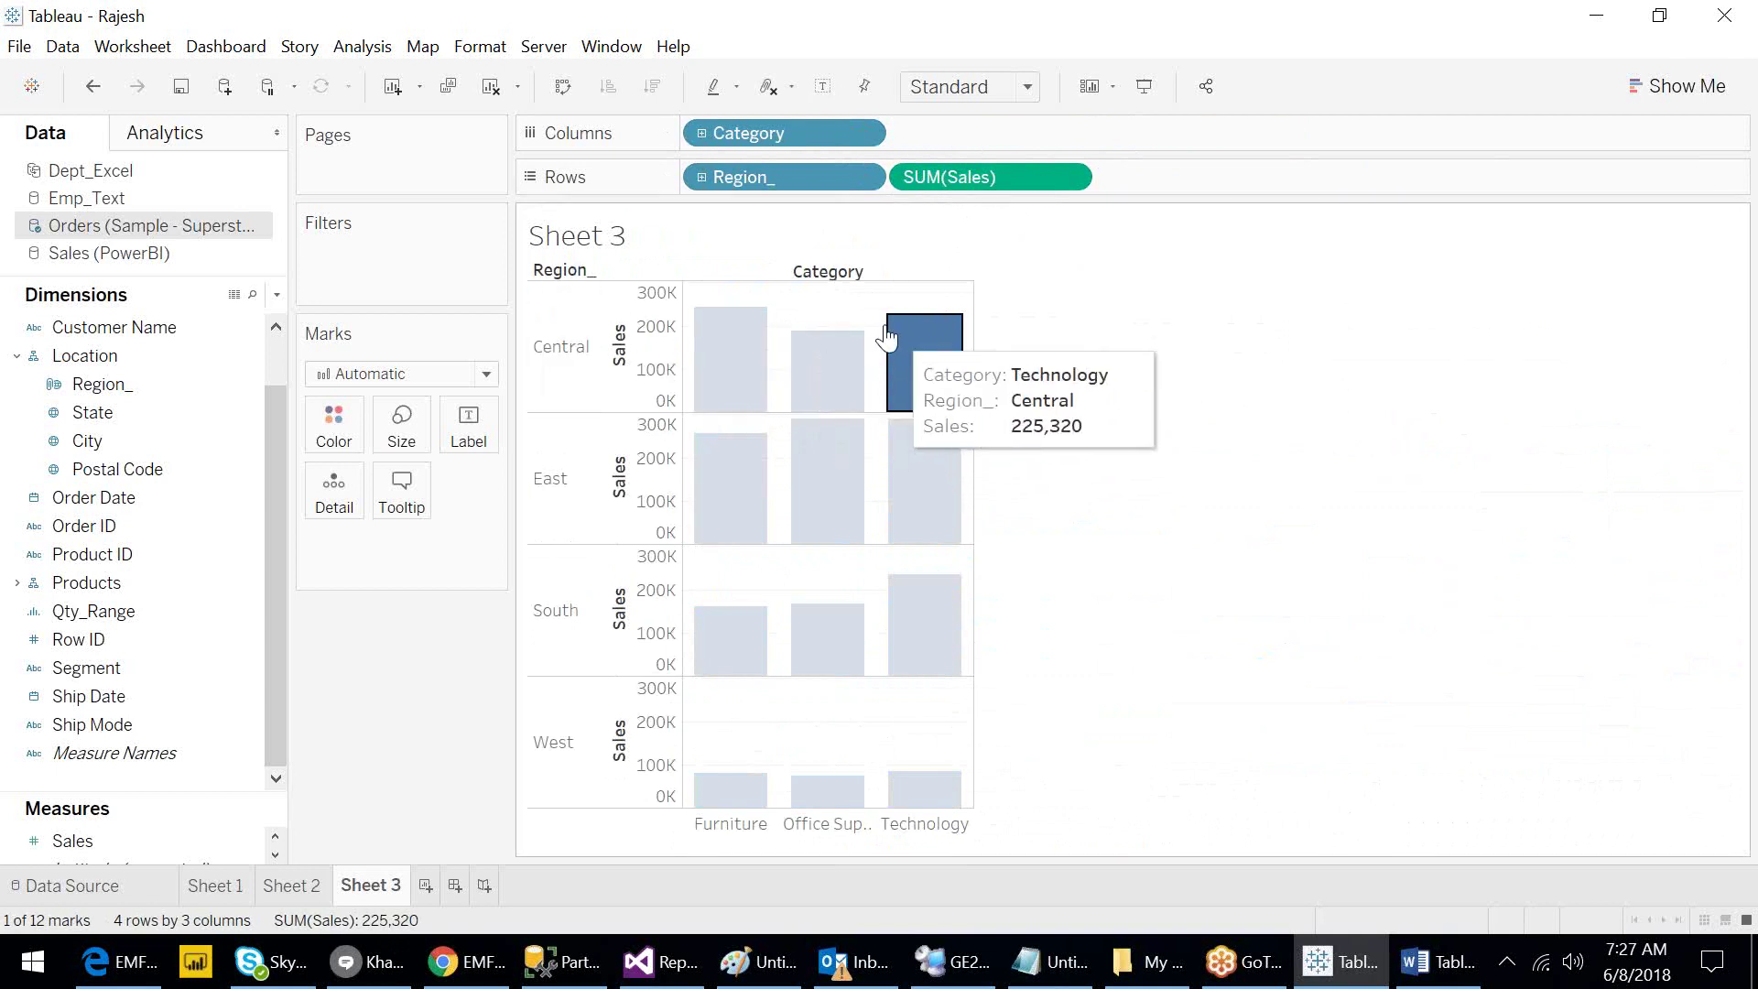
{"action": "mouse_move", "coordinate": [921, 372]}
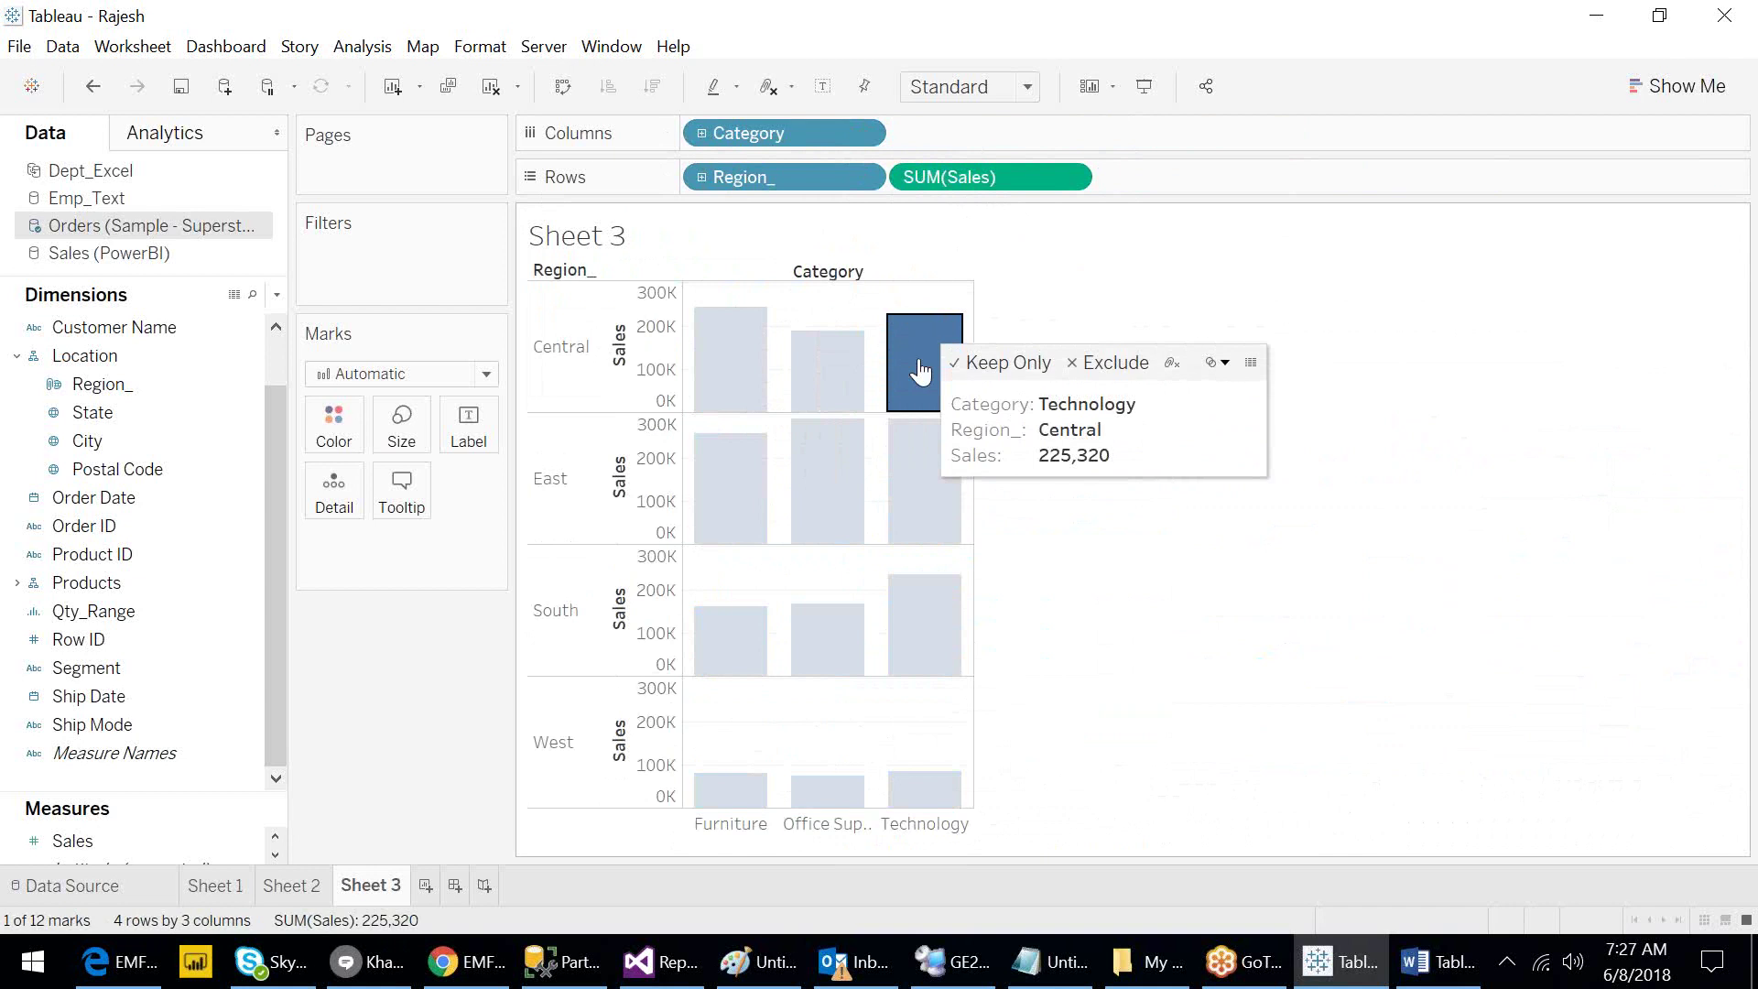
{"action": "left_click", "coordinate": [1246, 363]}
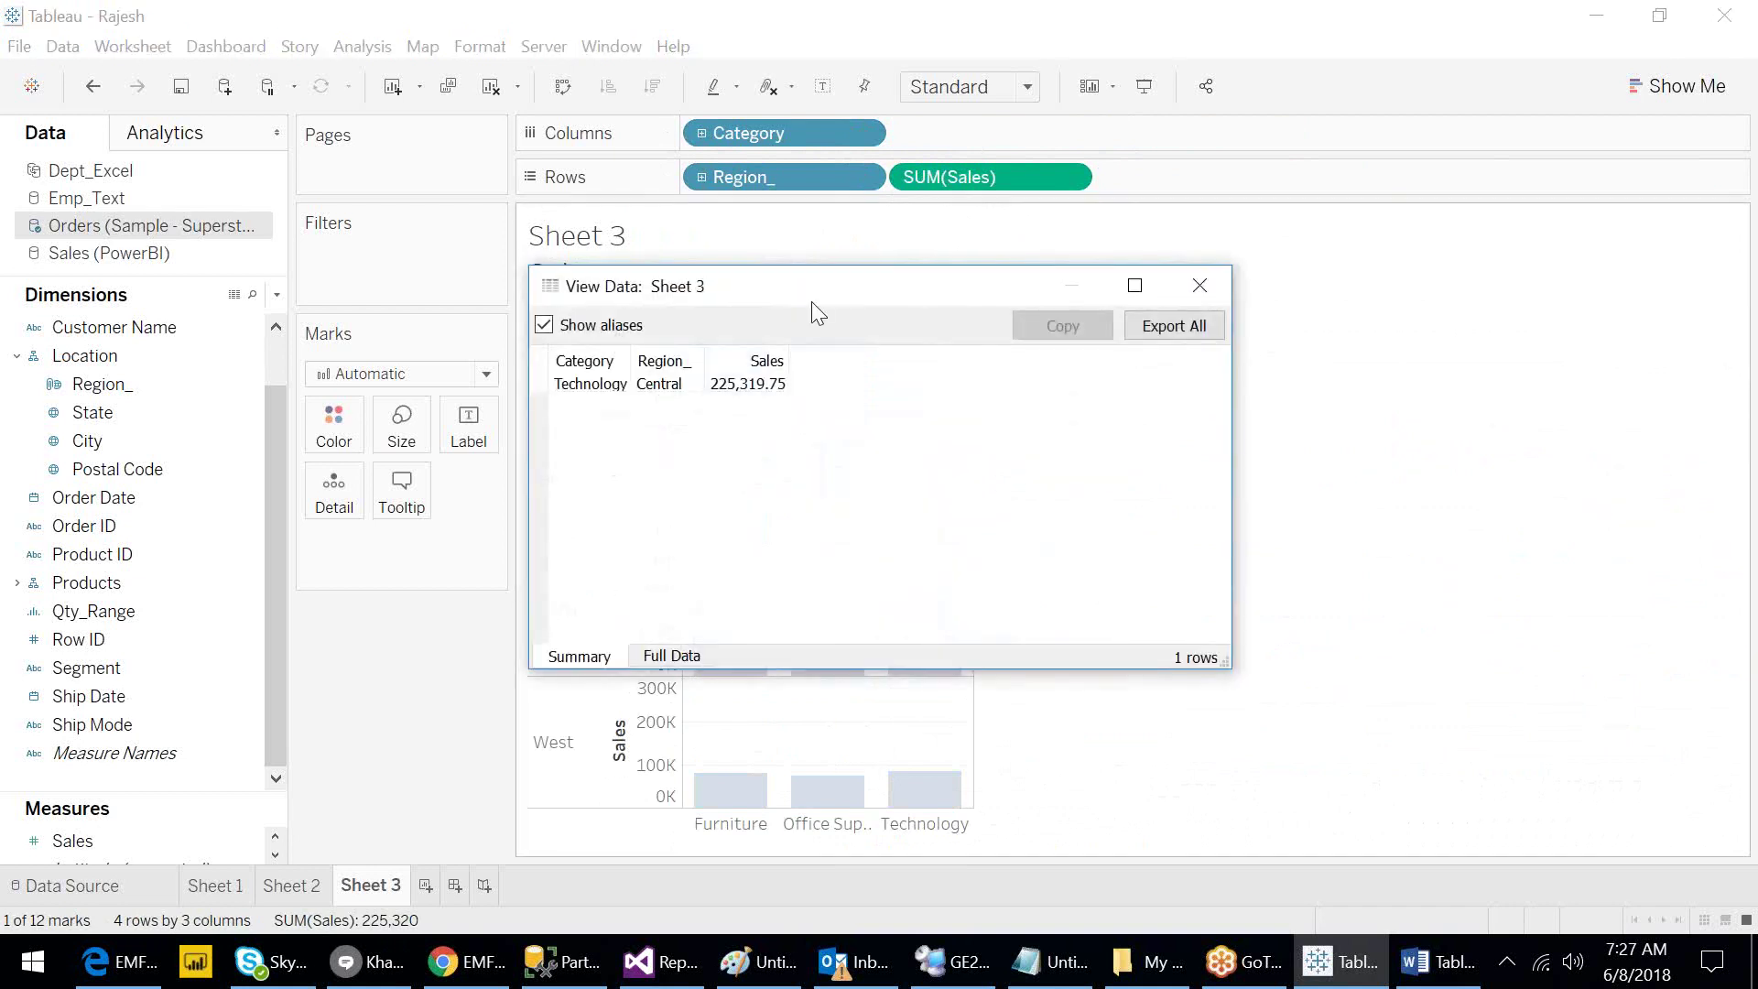
{"action": "left_click_drag", "start_coordinate": [811, 300], "coordinate": [1355, 364]}
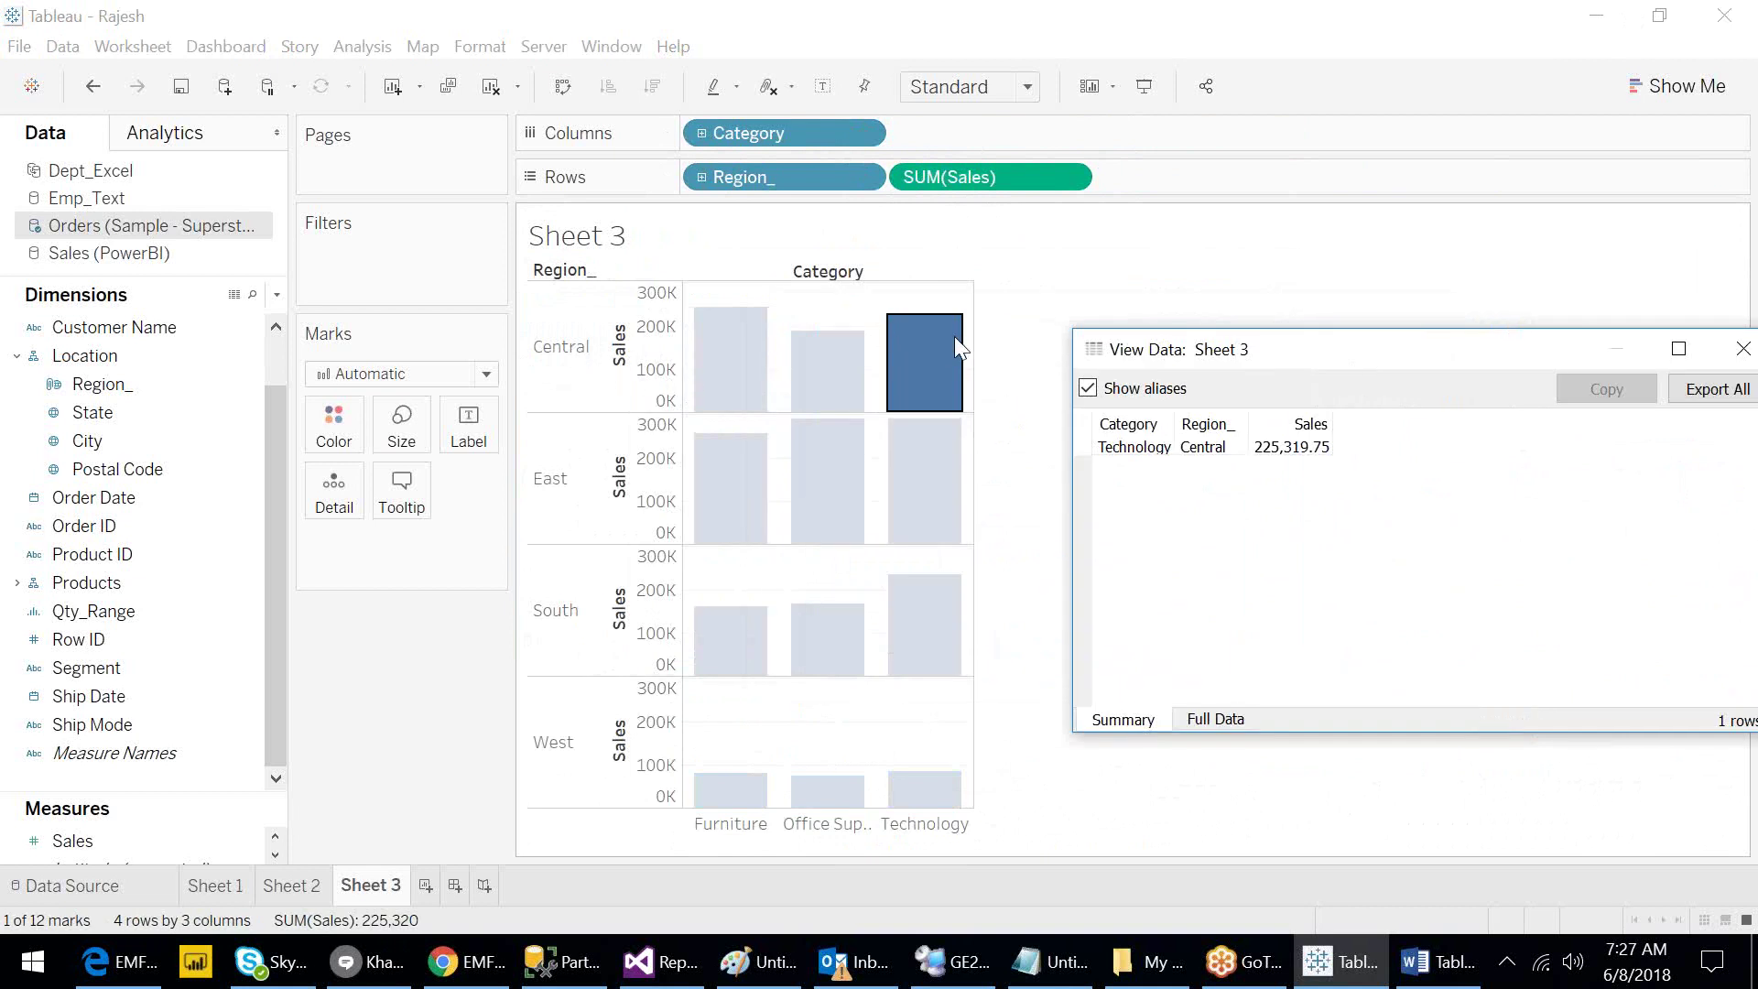
{"action": "left_click", "coordinate": [1235, 707]}
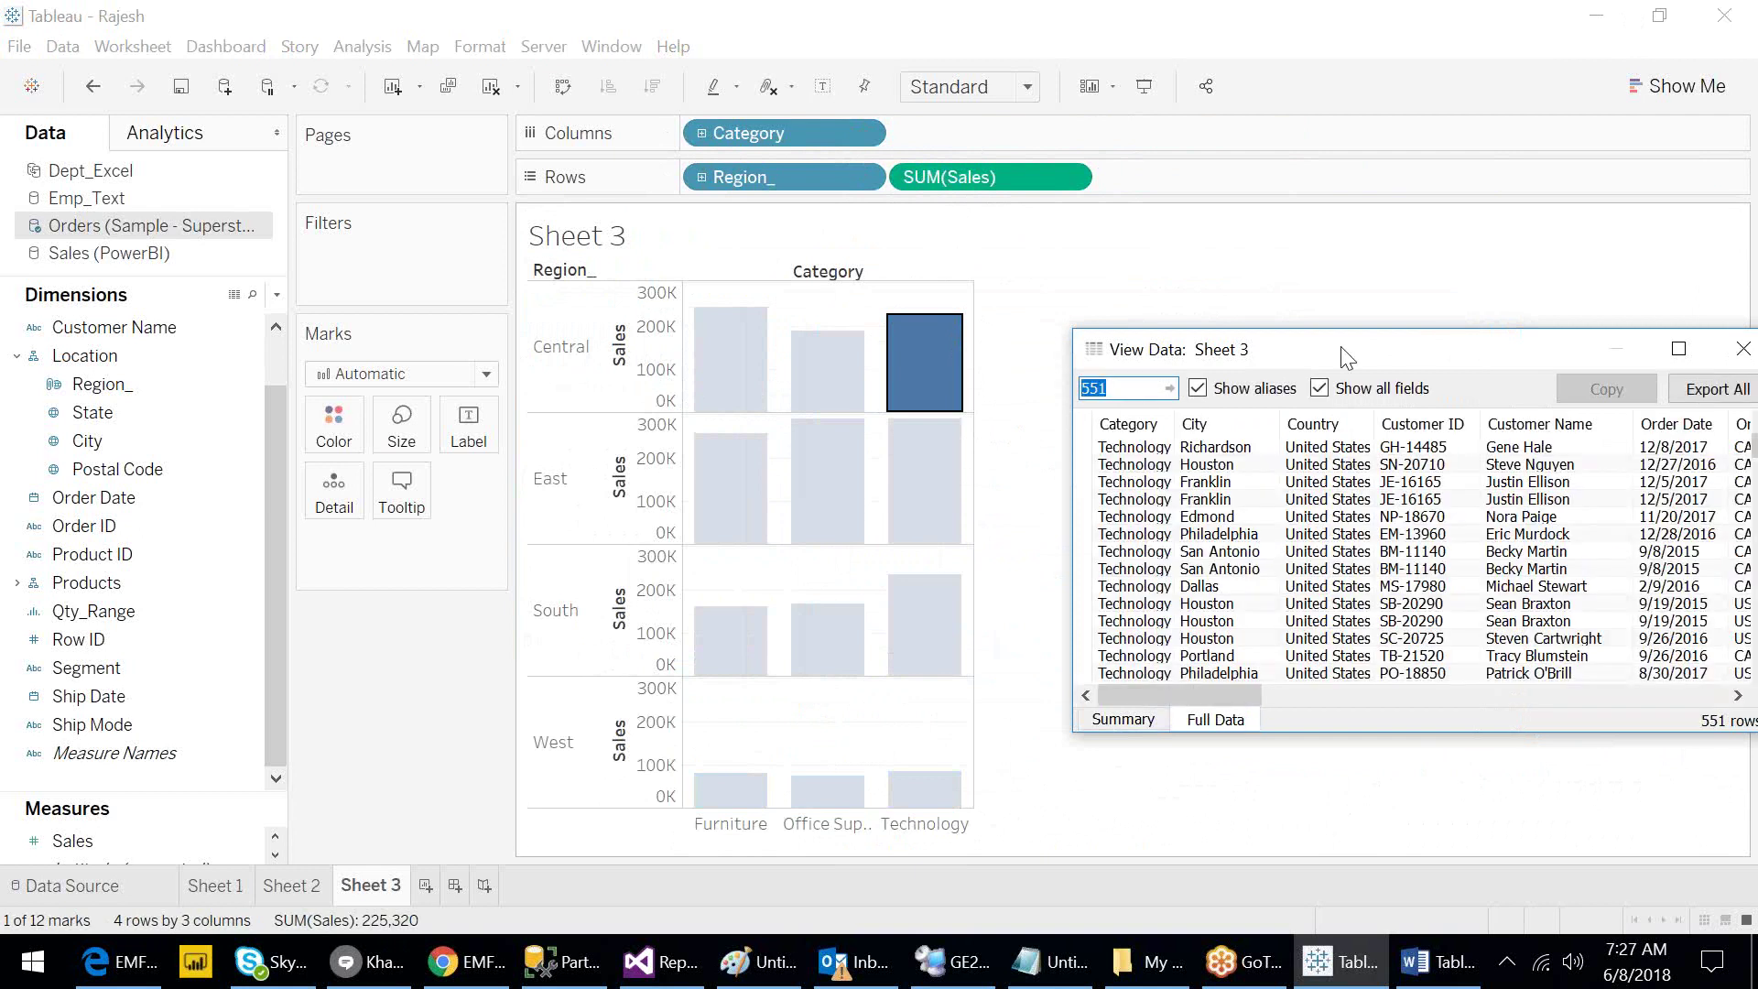
{"action": "left_click_drag", "start_coordinate": [1342, 356], "coordinate": [1011, 383]}
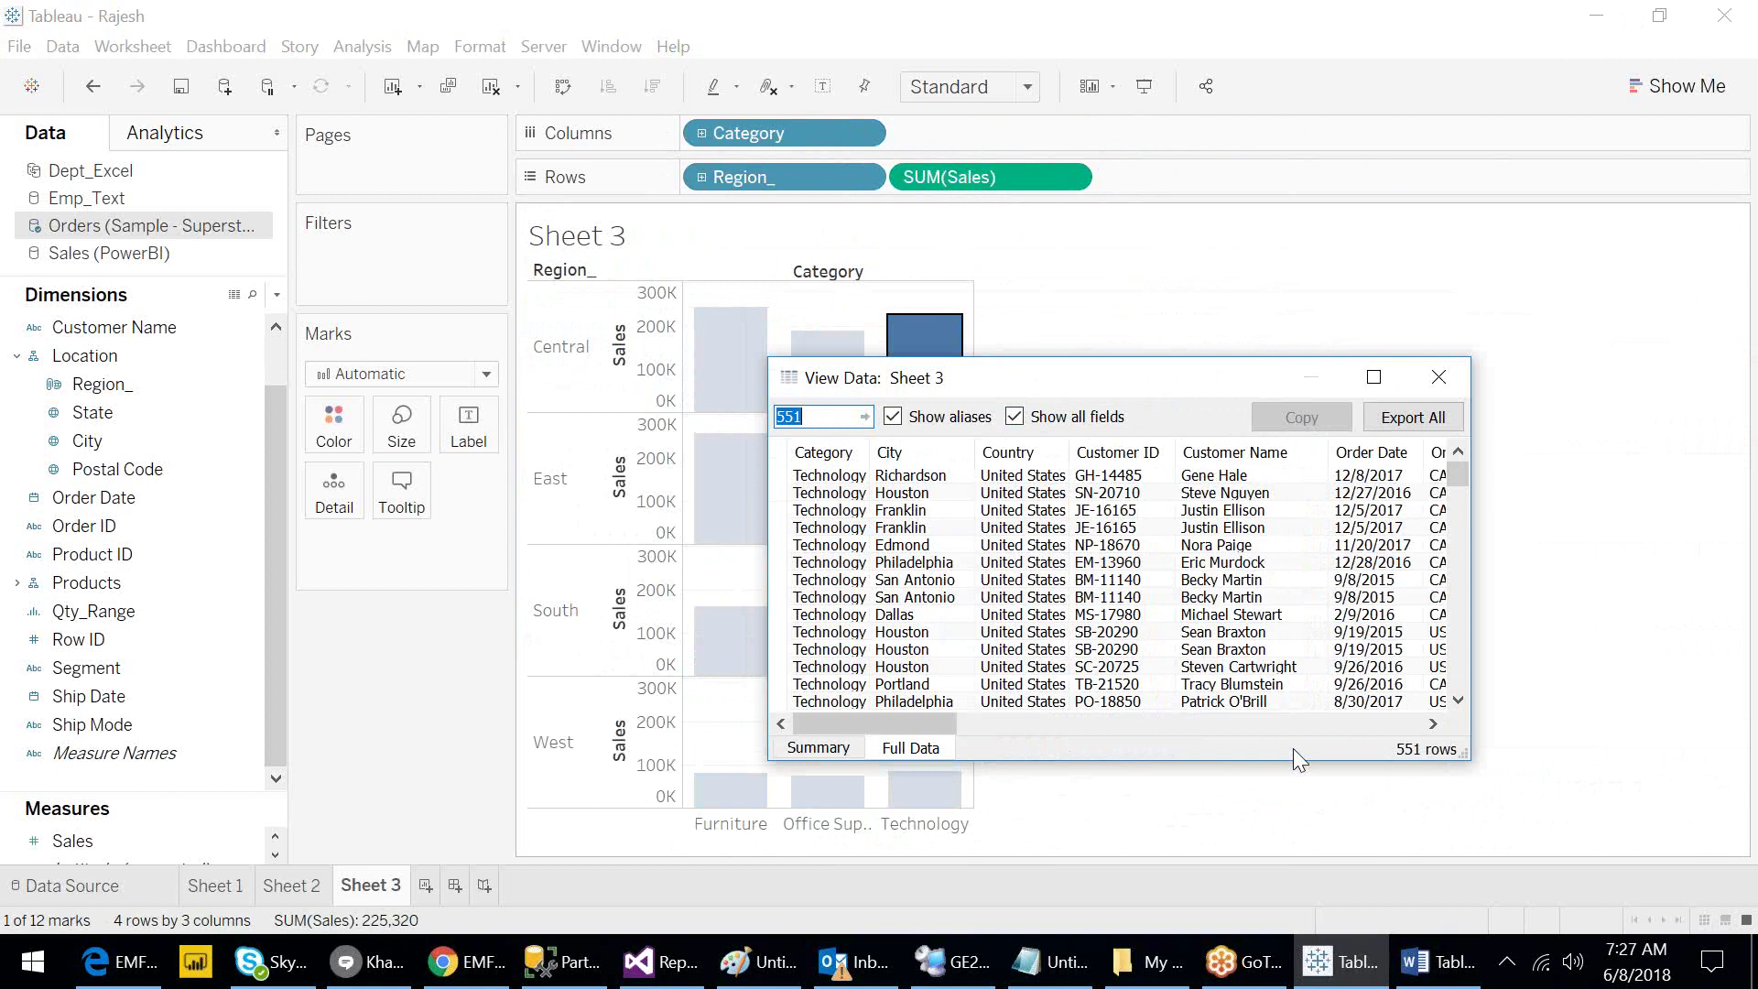
{"action": "left_click", "coordinate": [1438, 379]}
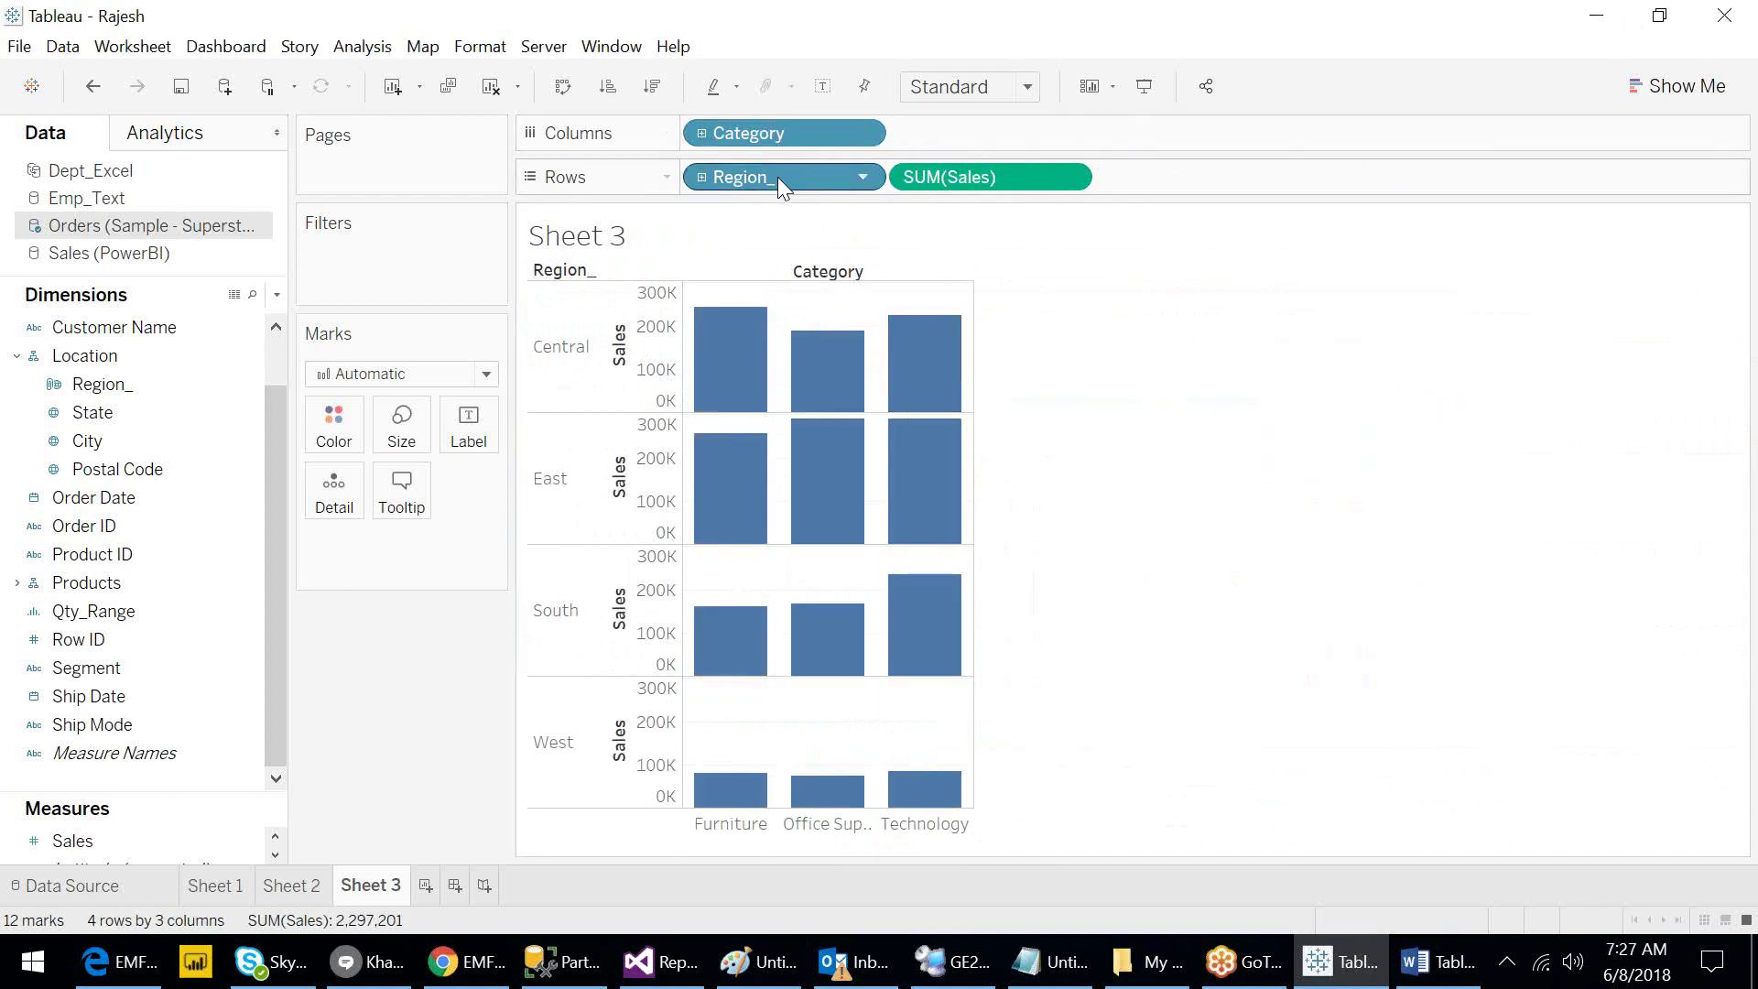
Collapse the Location hierarchy in the Dimensions list, and add Order Date to Columns after Category, drilled down from year through quarter to month.
{"action": "left_click", "coordinate": [15, 357]}
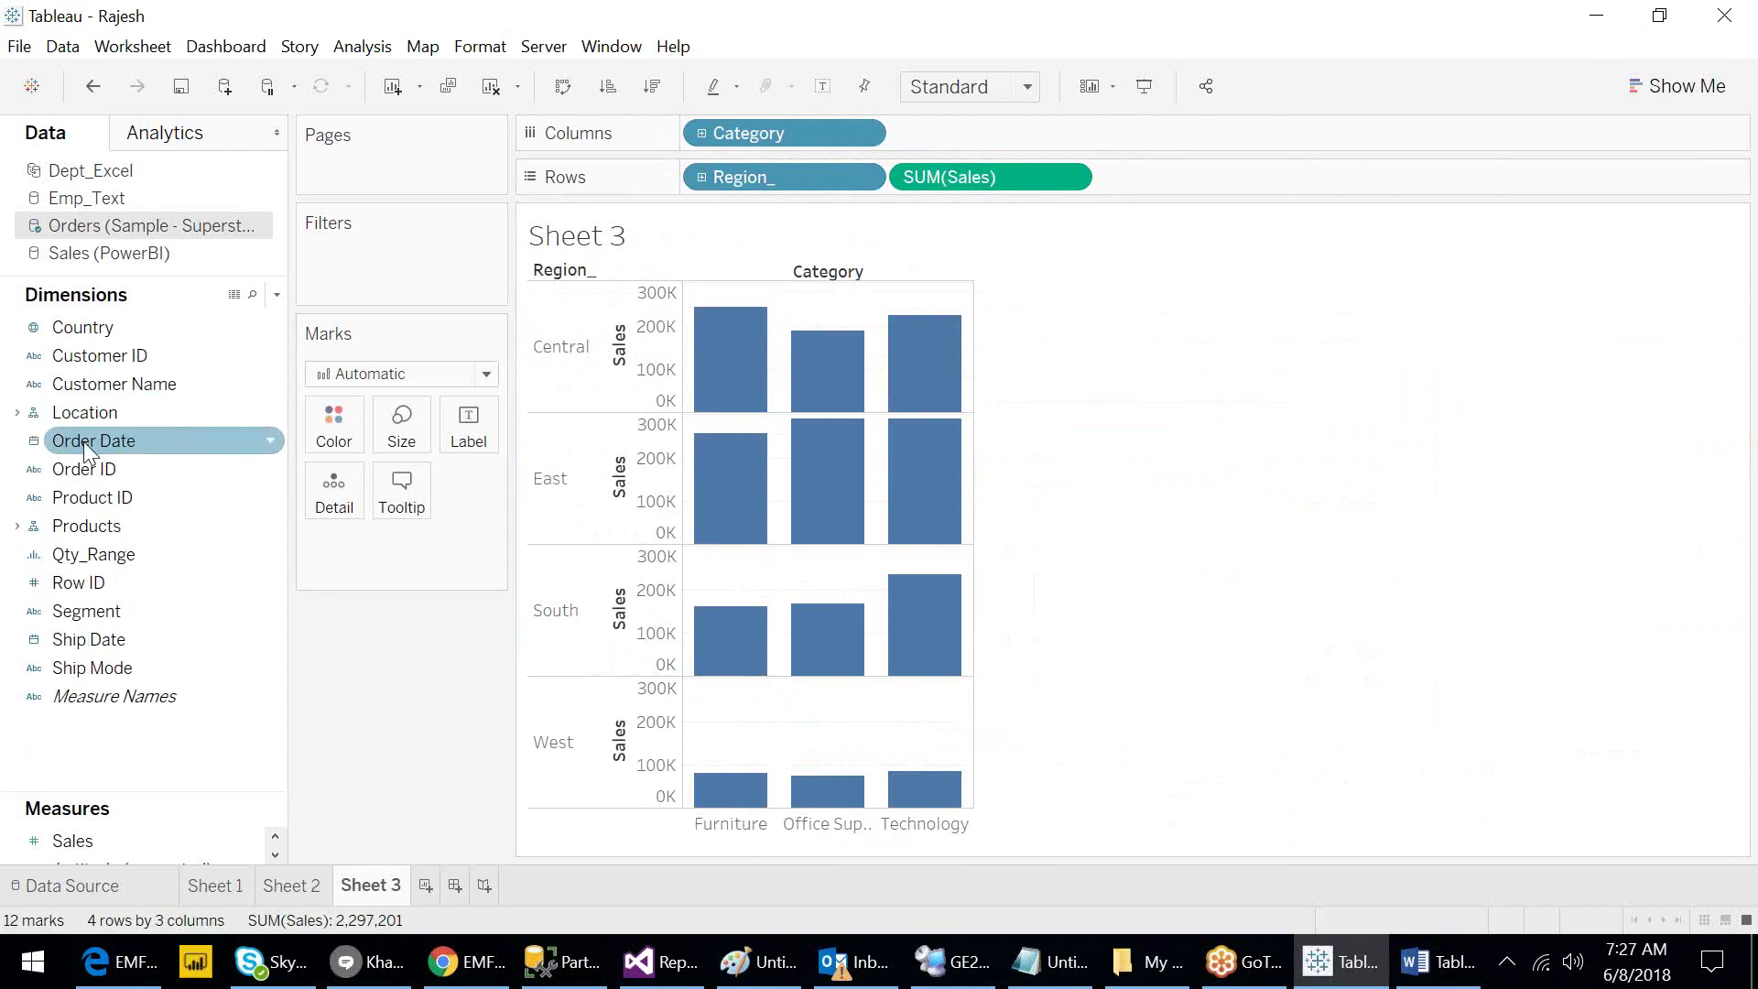
{"action": "mouse_move", "coordinate": [89, 442]}
{"action": "left_mouse_down"}
{"action": "mouse_move", "coordinate": [784, 213]}
{"action": "mouse_move", "coordinate": [41, 476]}
{"action": "mouse_move", "coordinate": [123, 425]}
{"action": "mouse_move", "coordinate": [1075, 133]}
{"action": "mouse_move", "coordinate": [1055, 135]}
{"action": "left_mouse_up"}
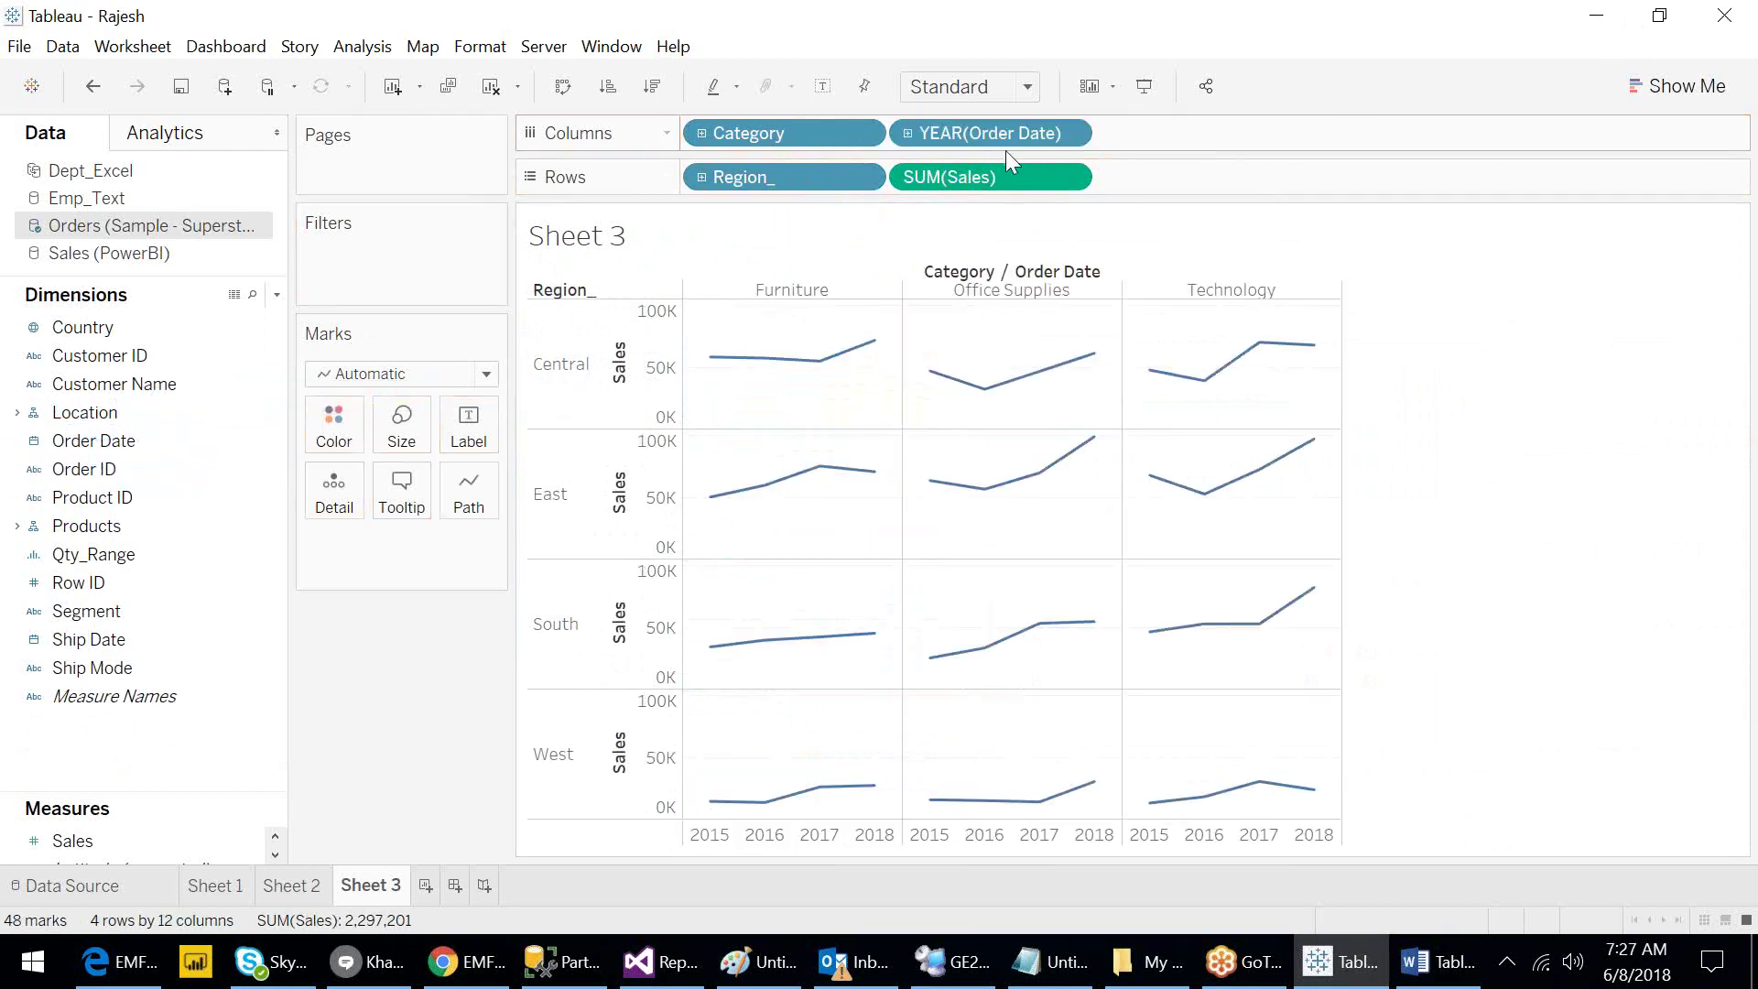
{"action": "left_click", "coordinate": [907, 134]}
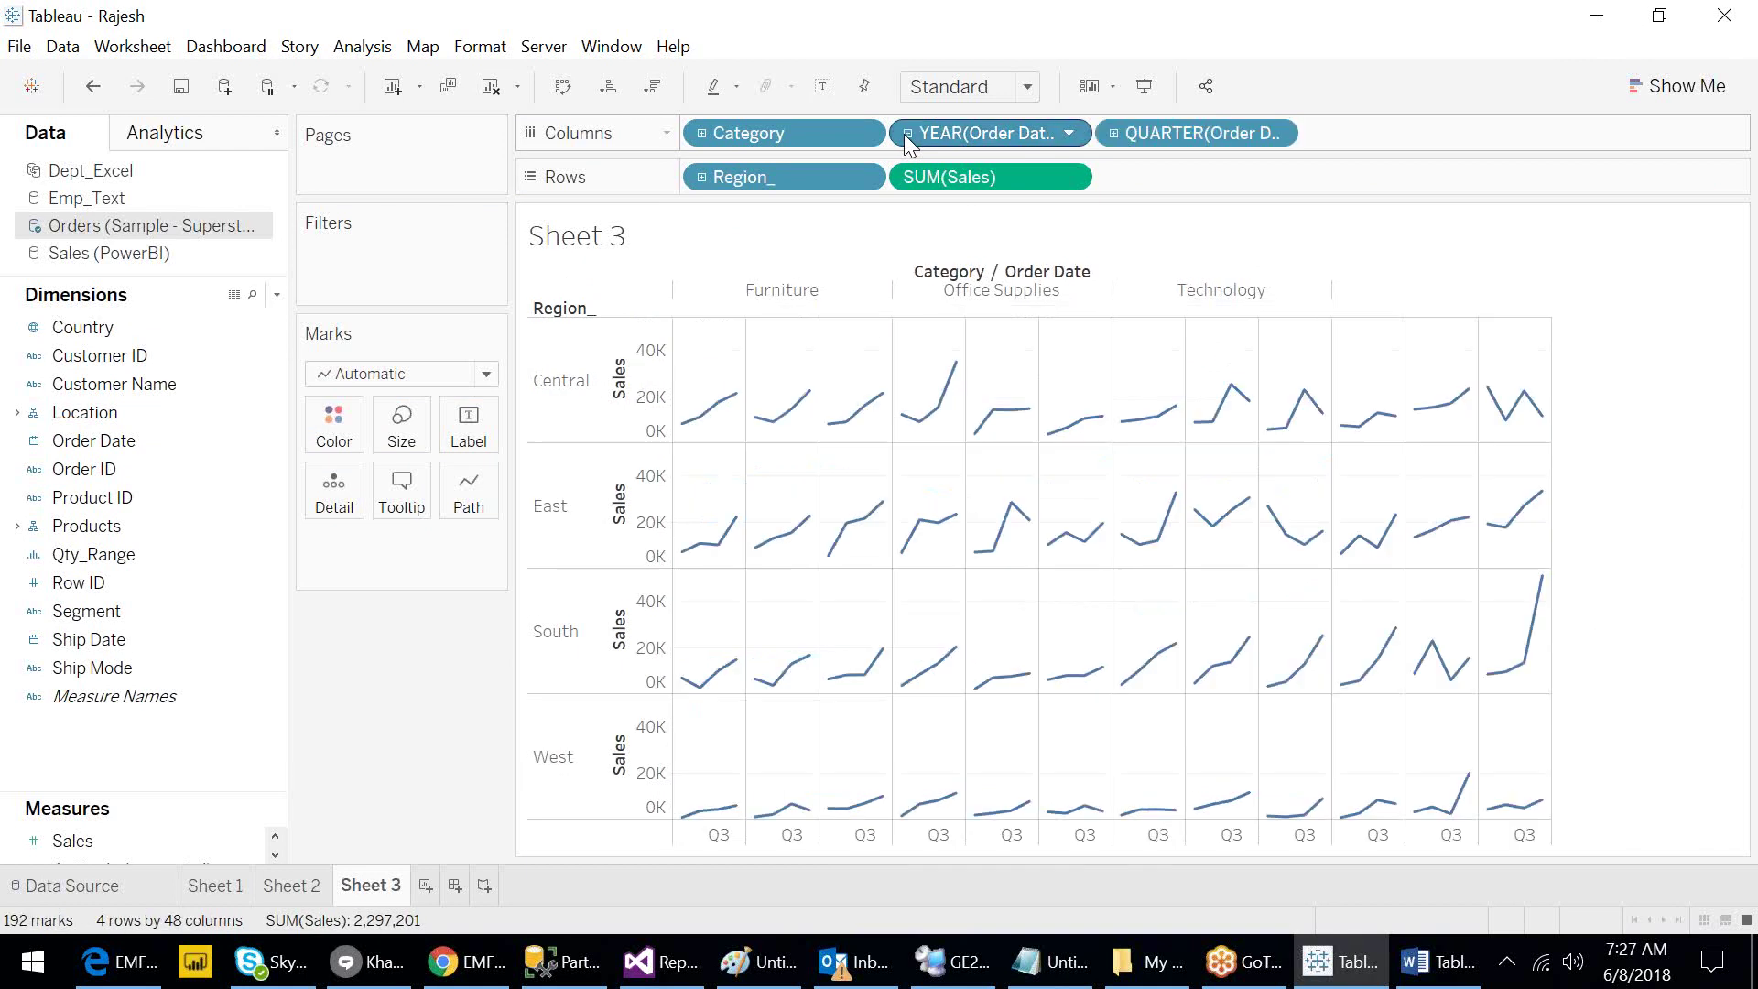
{"action": "left_click", "coordinate": [1112, 134]}
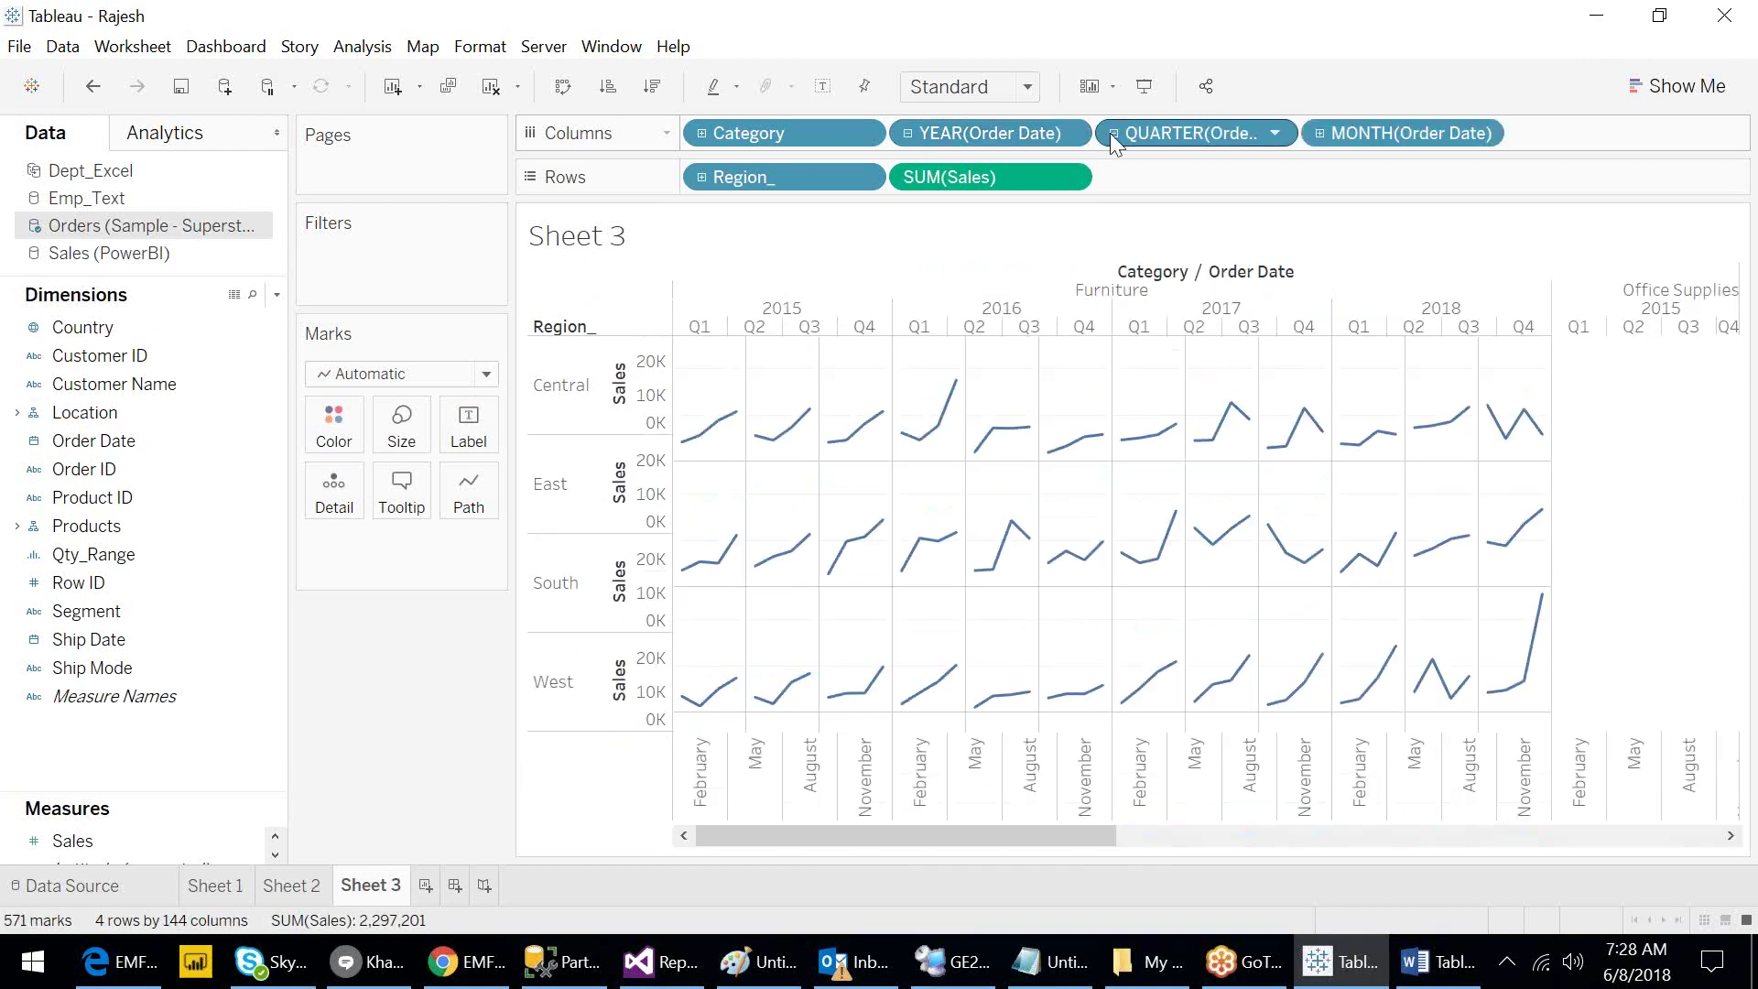
Drill Order Date down to day, roll it back up to year, and expand and collapse Category's Sub-Category level on Columns.
{"action": "left_click", "coordinate": [1326, 139]}
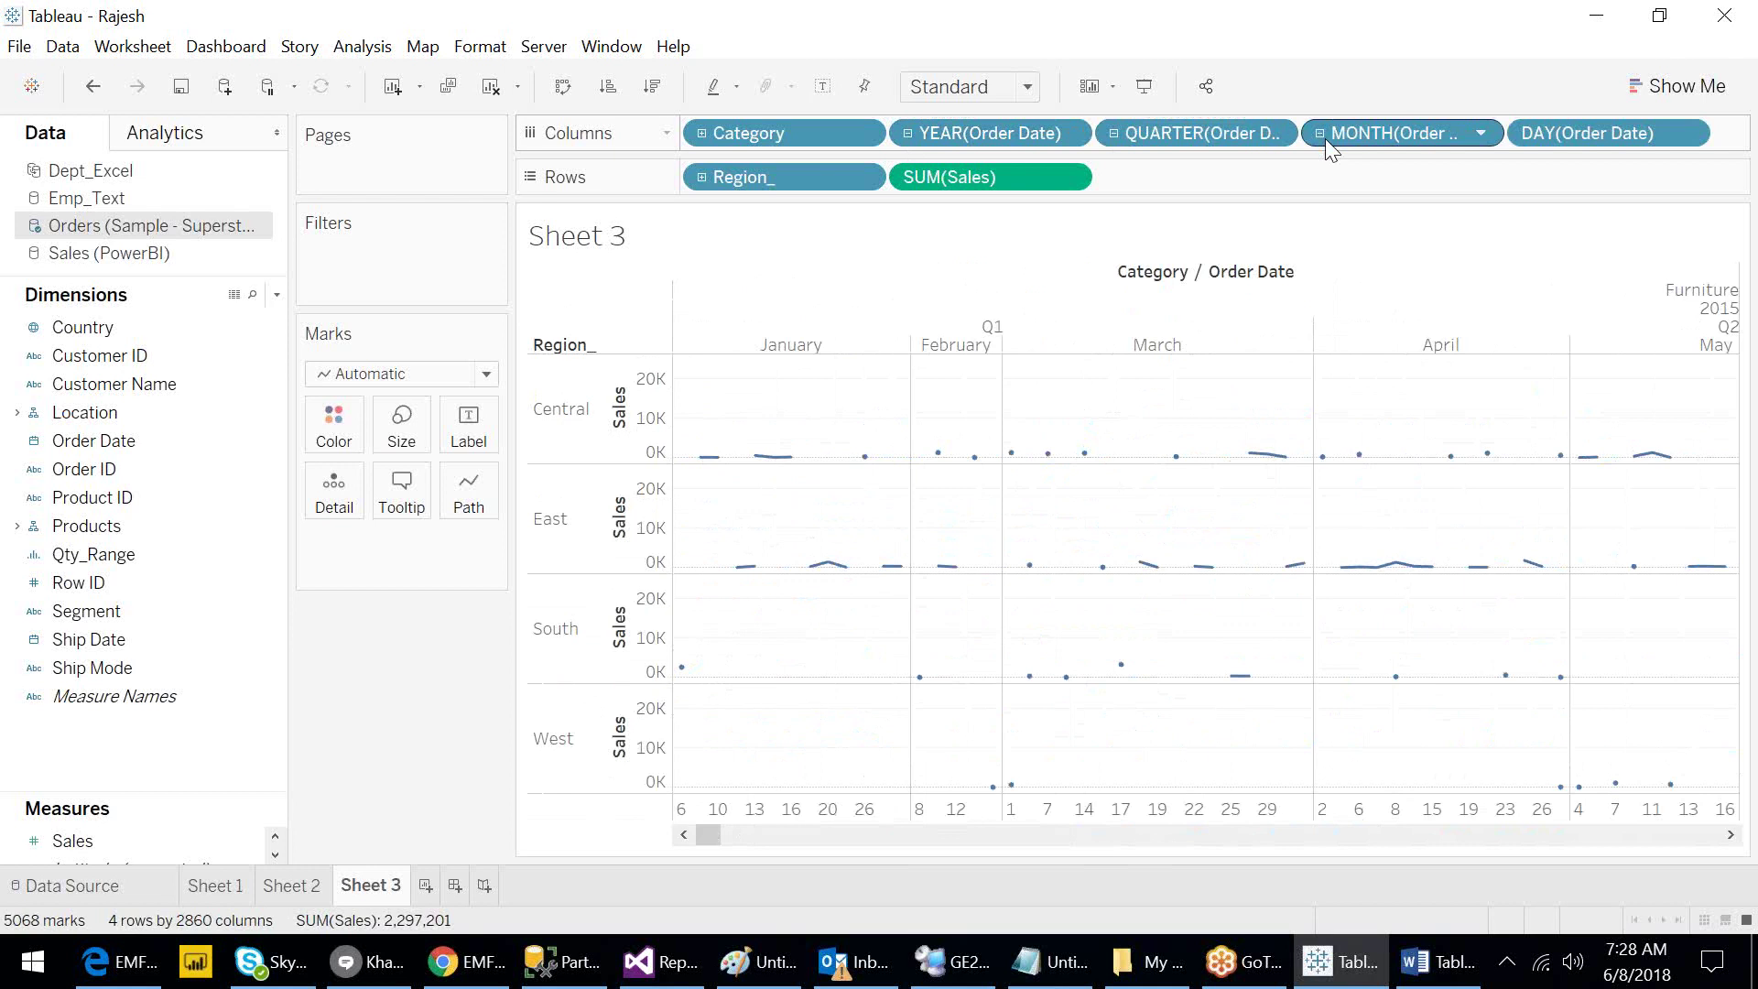
{"action": "left_click", "coordinate": [908, 133]}
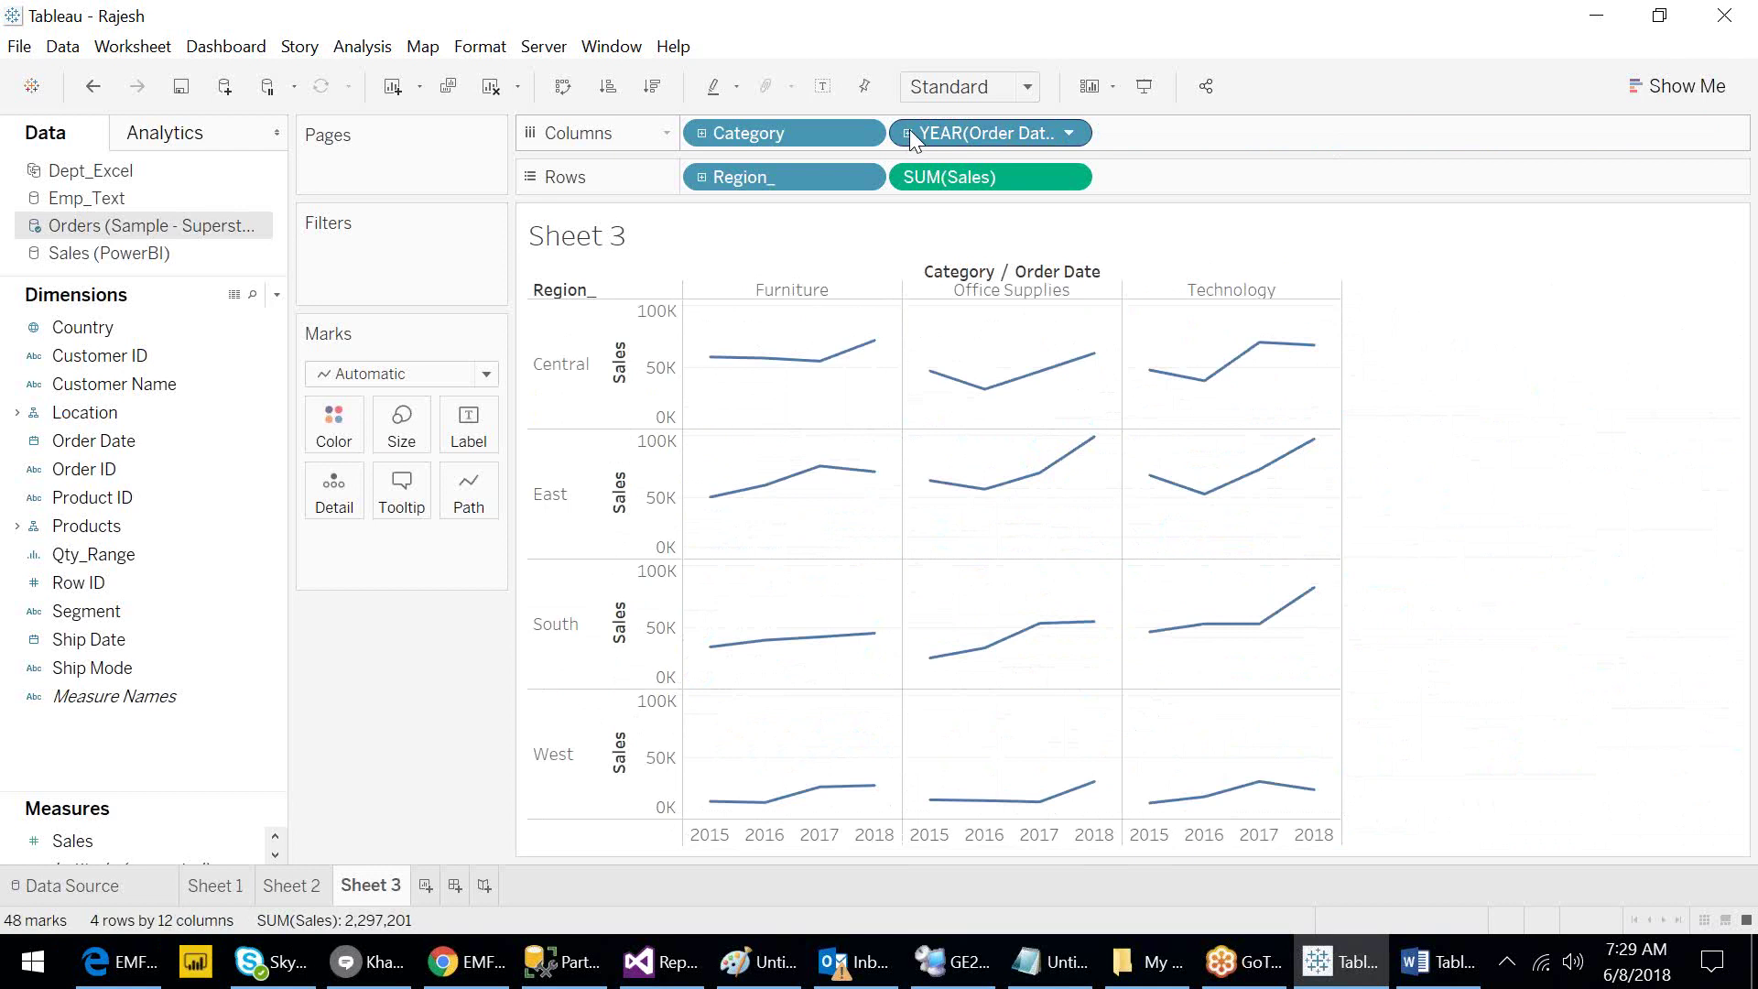
{"action": "left_click", "coordinate": [703, 135]}
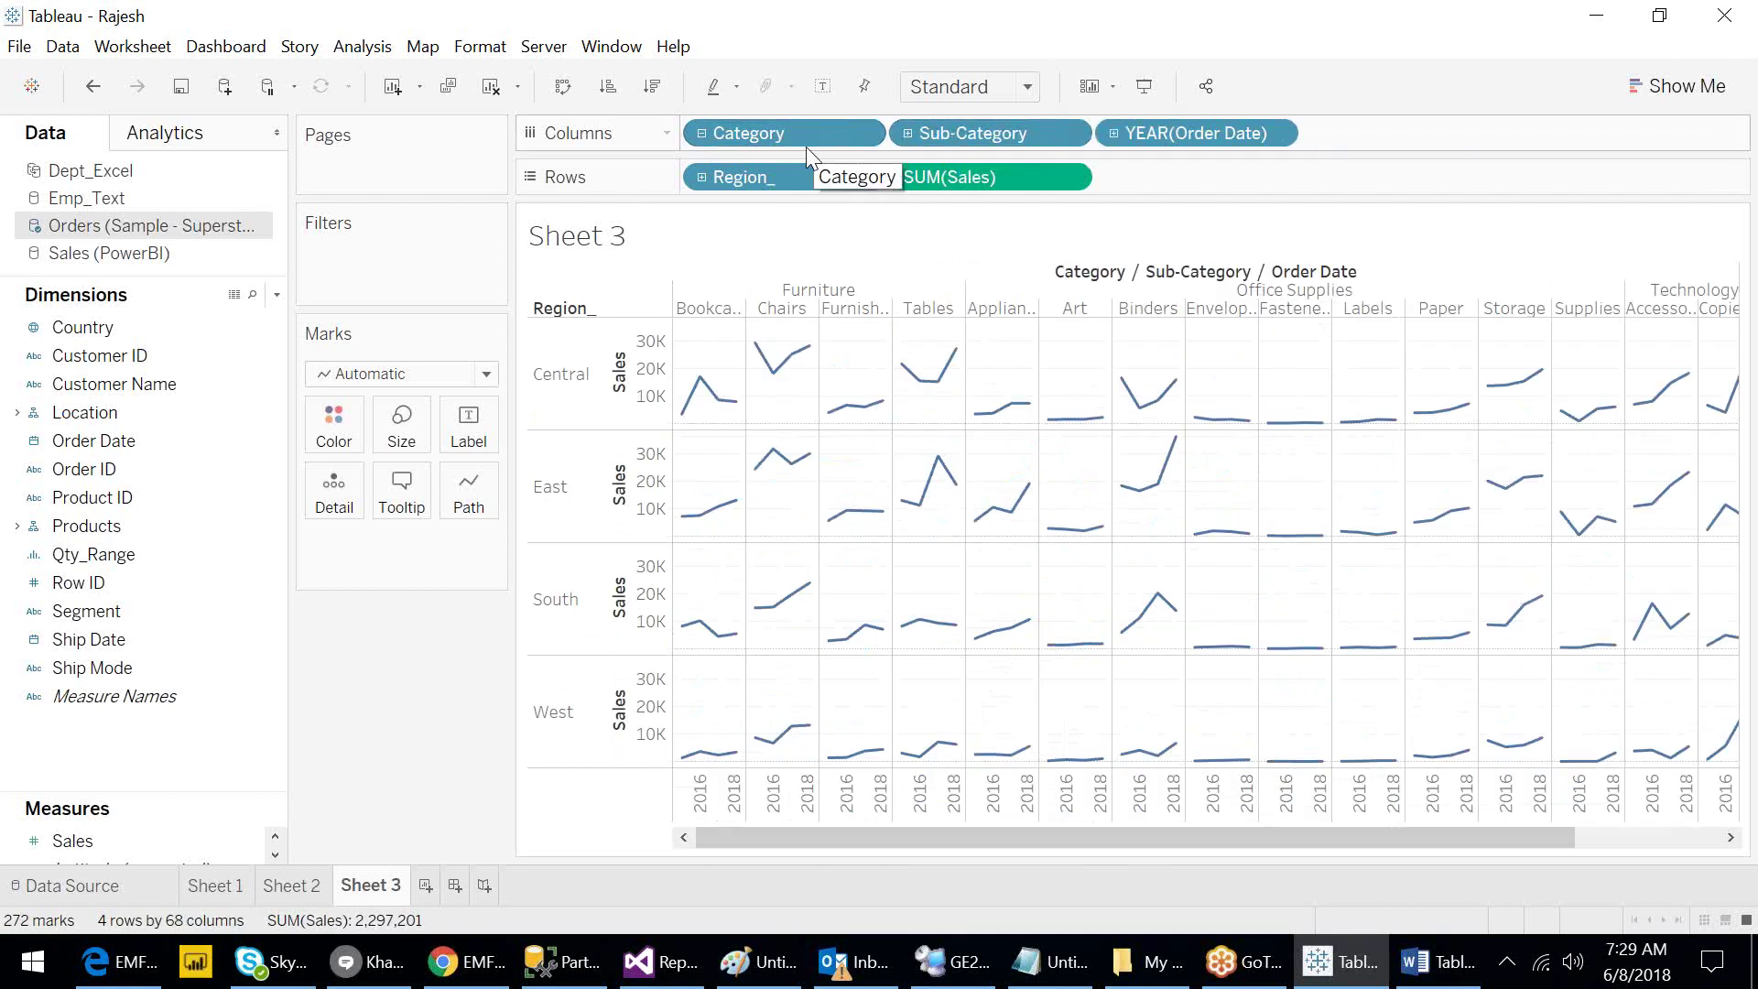
{"action": "left_click", "coordinate": [703, 134]}
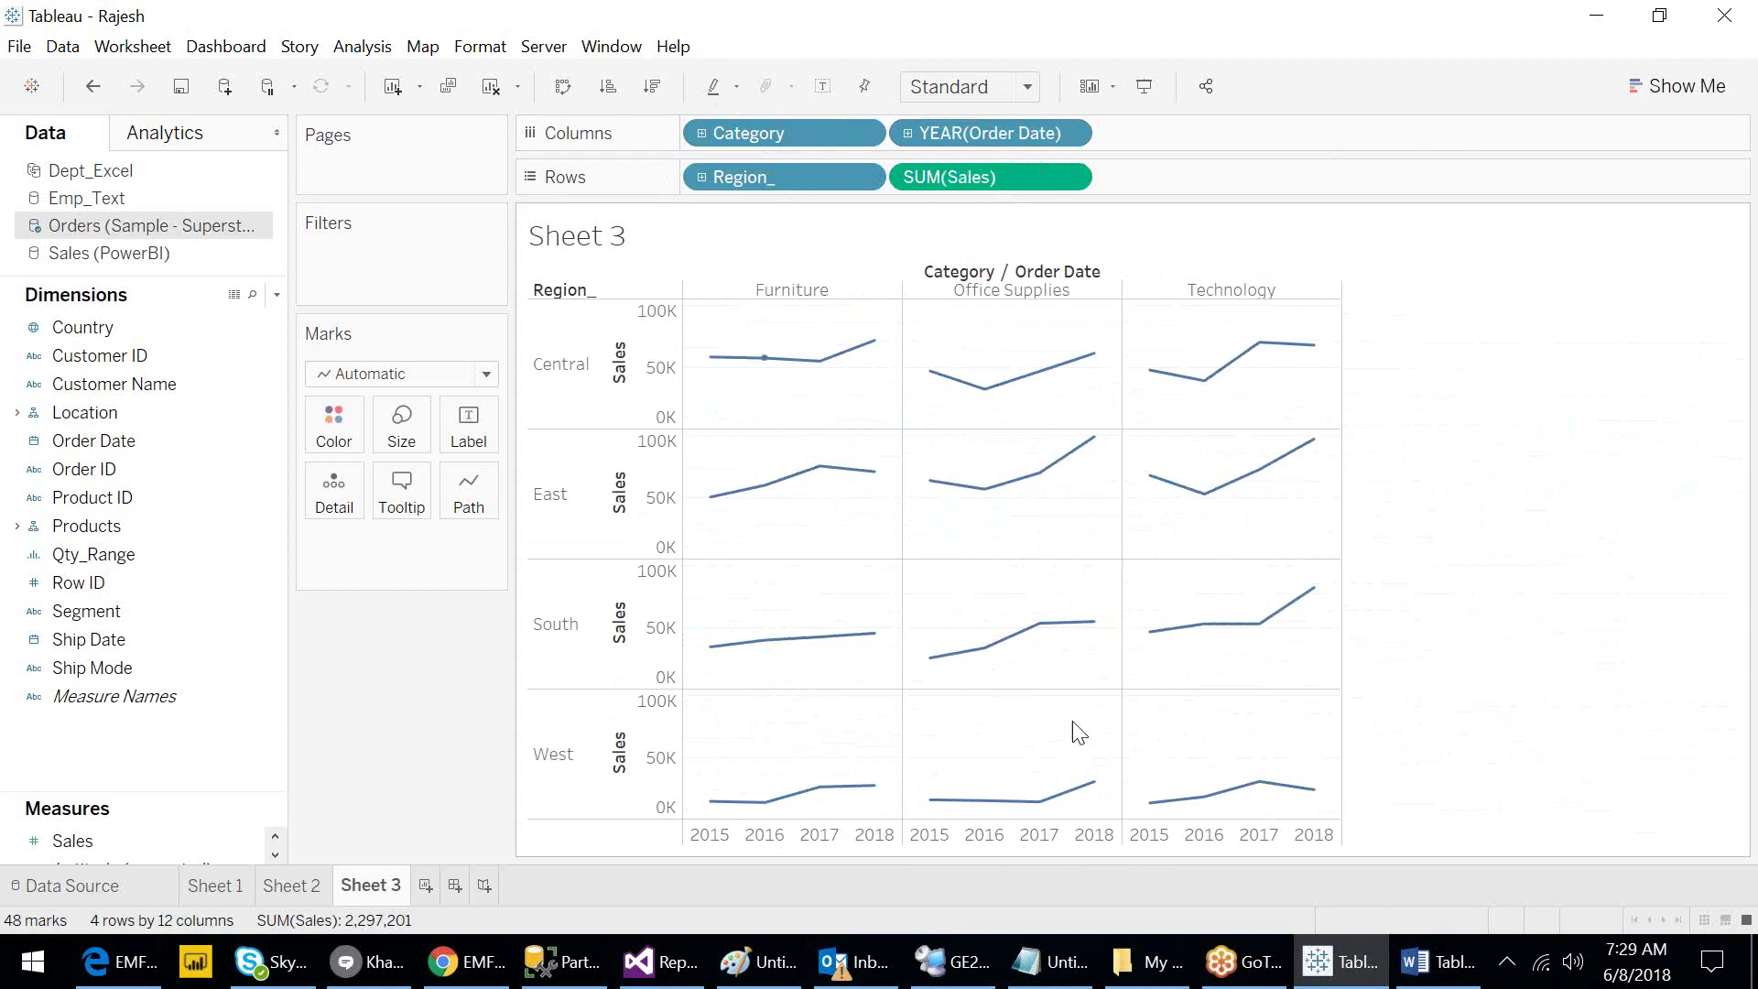
{"action": "mouse_move", "coordinate": [1436, 983]}
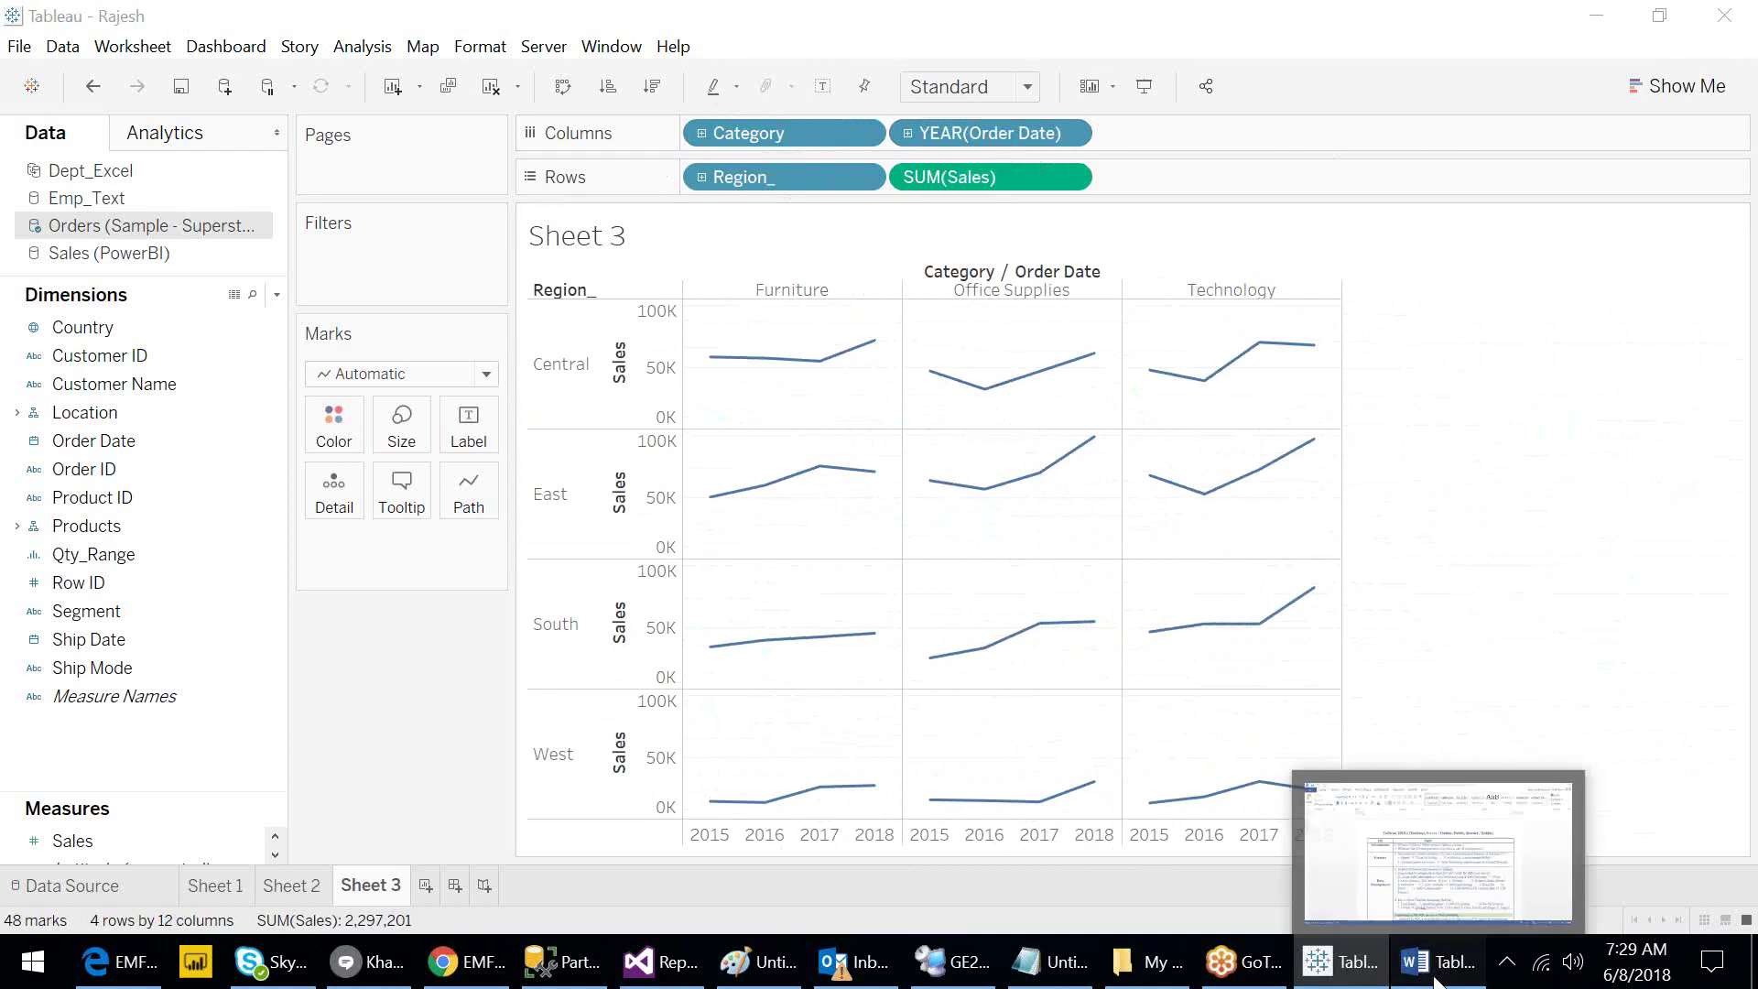
{"action": "left_click", "coordinate": [1436, 961]}
{"action": "left_click", "coordinate": [1436, 961]}
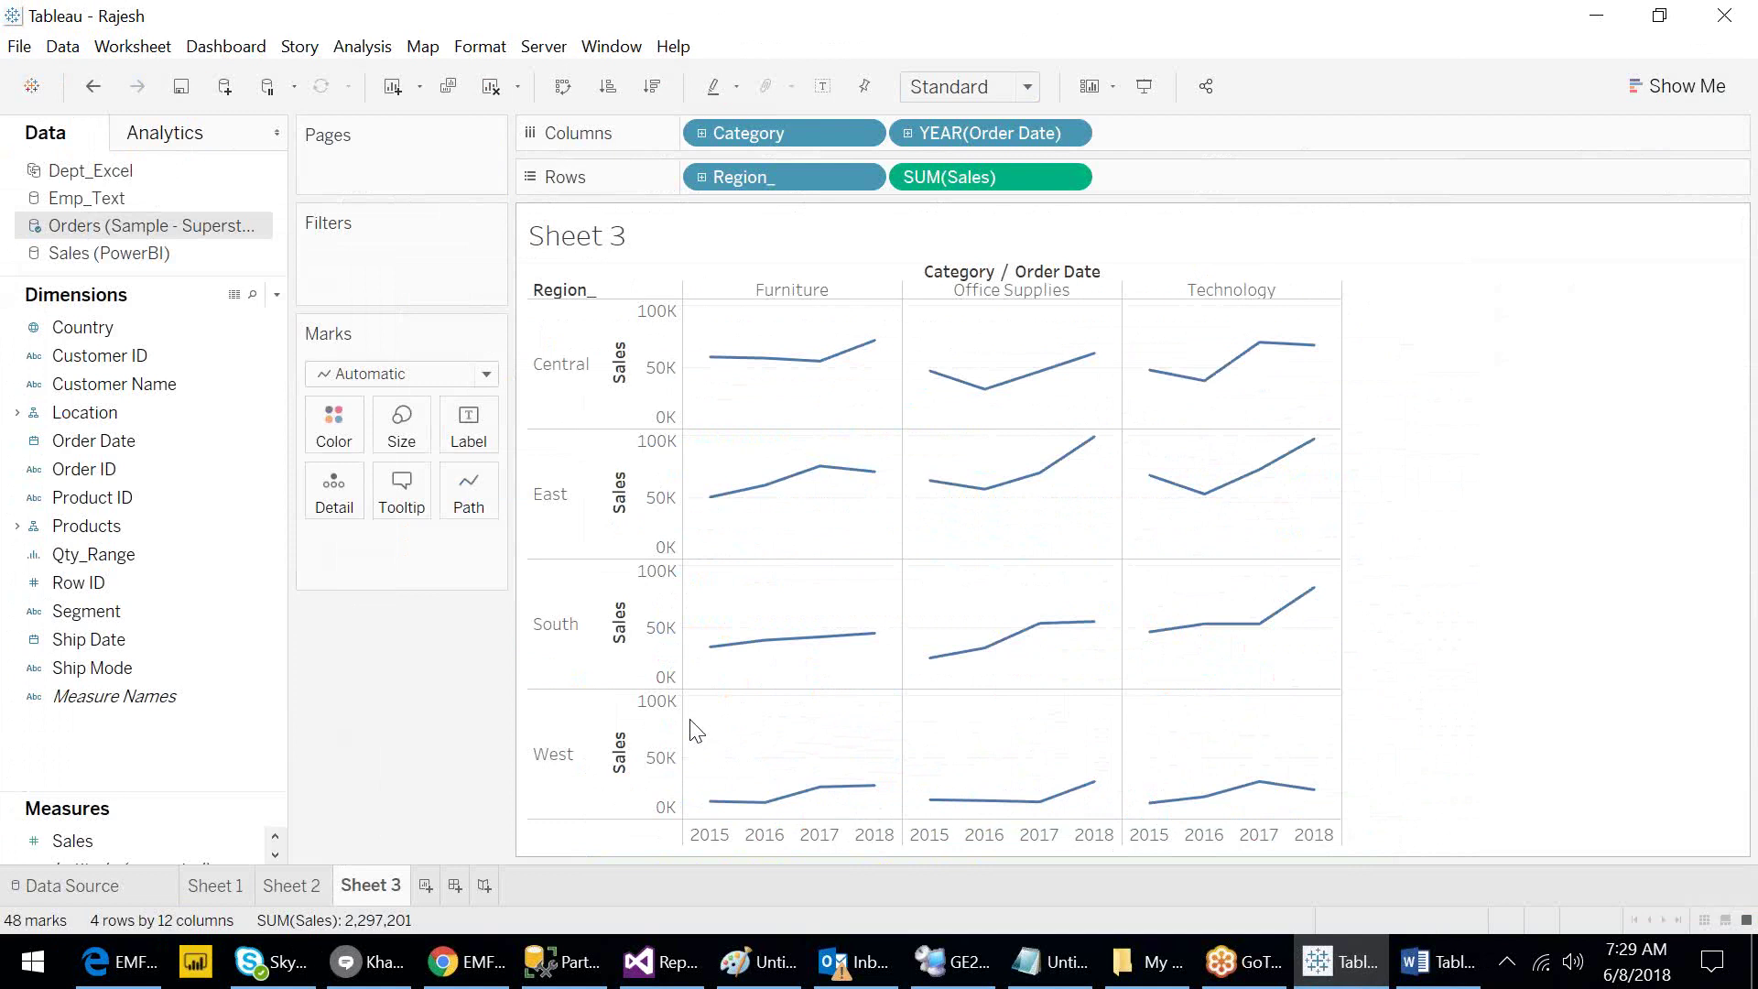
Open the data source view of the Superstore Orders and view the options available for the Row ID field.
{"action": "left_click", "coordinate": [118, 882]}
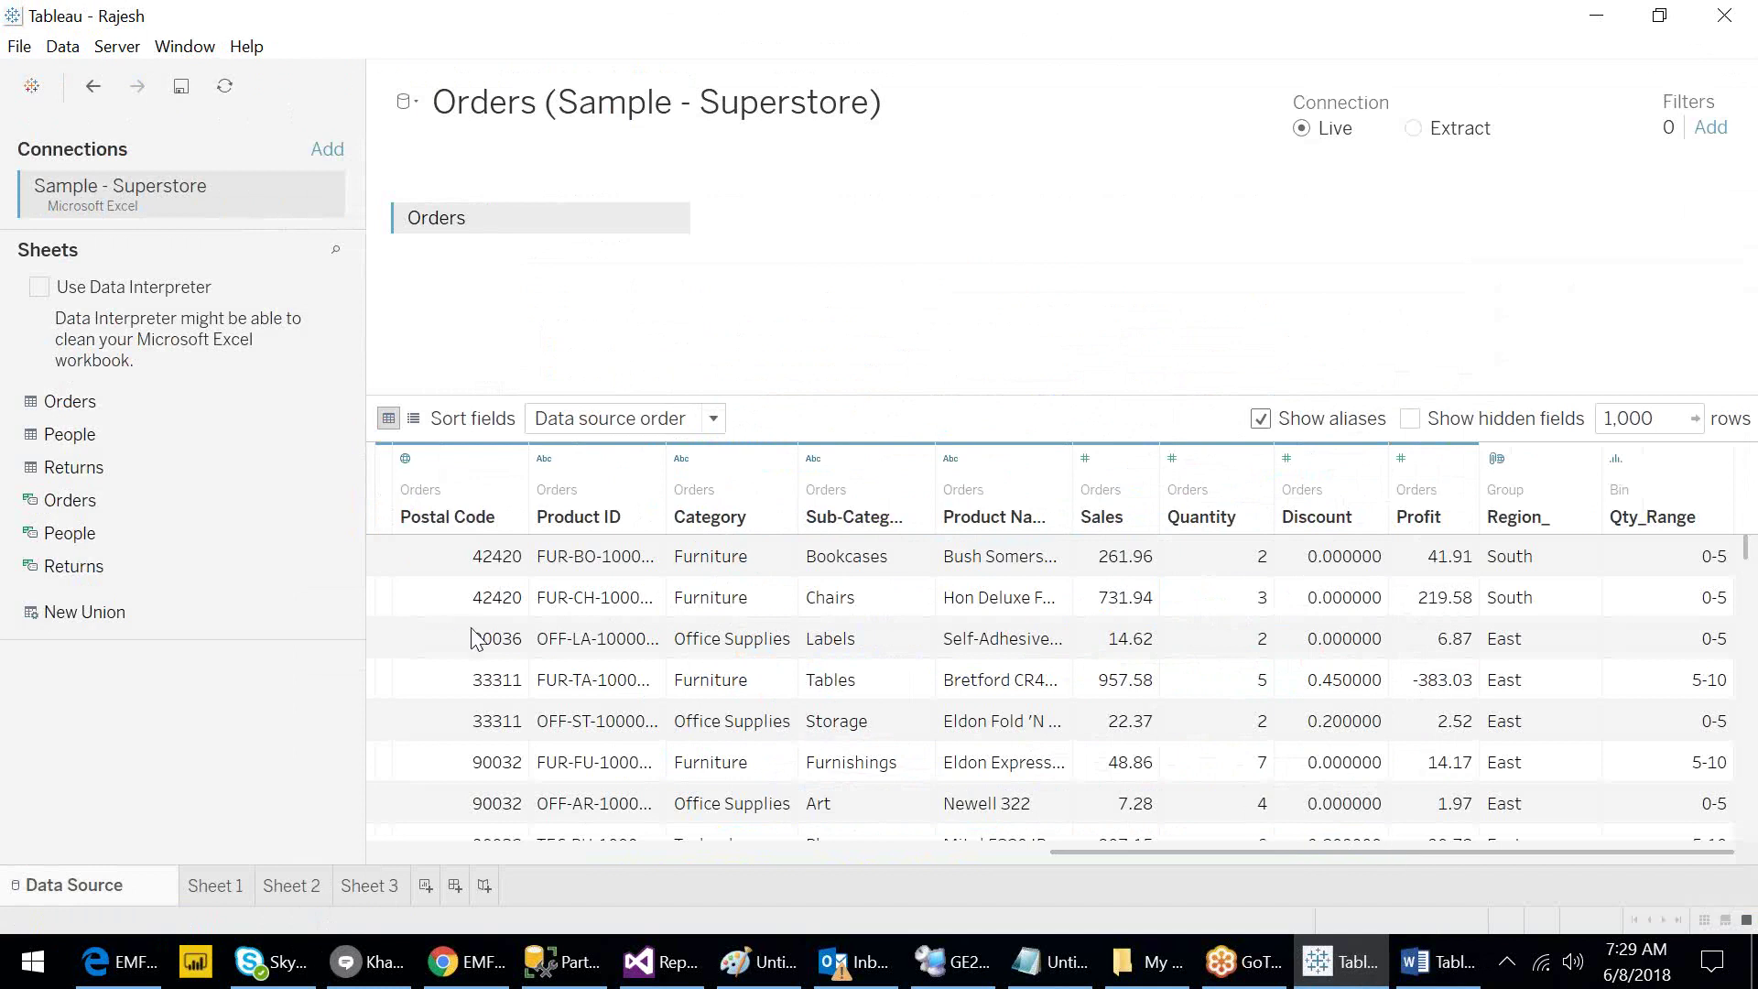
{"action": "left_click", "coordinate": [406, 847]}
{"action": "right_click", "coordinate": [405, 489]}
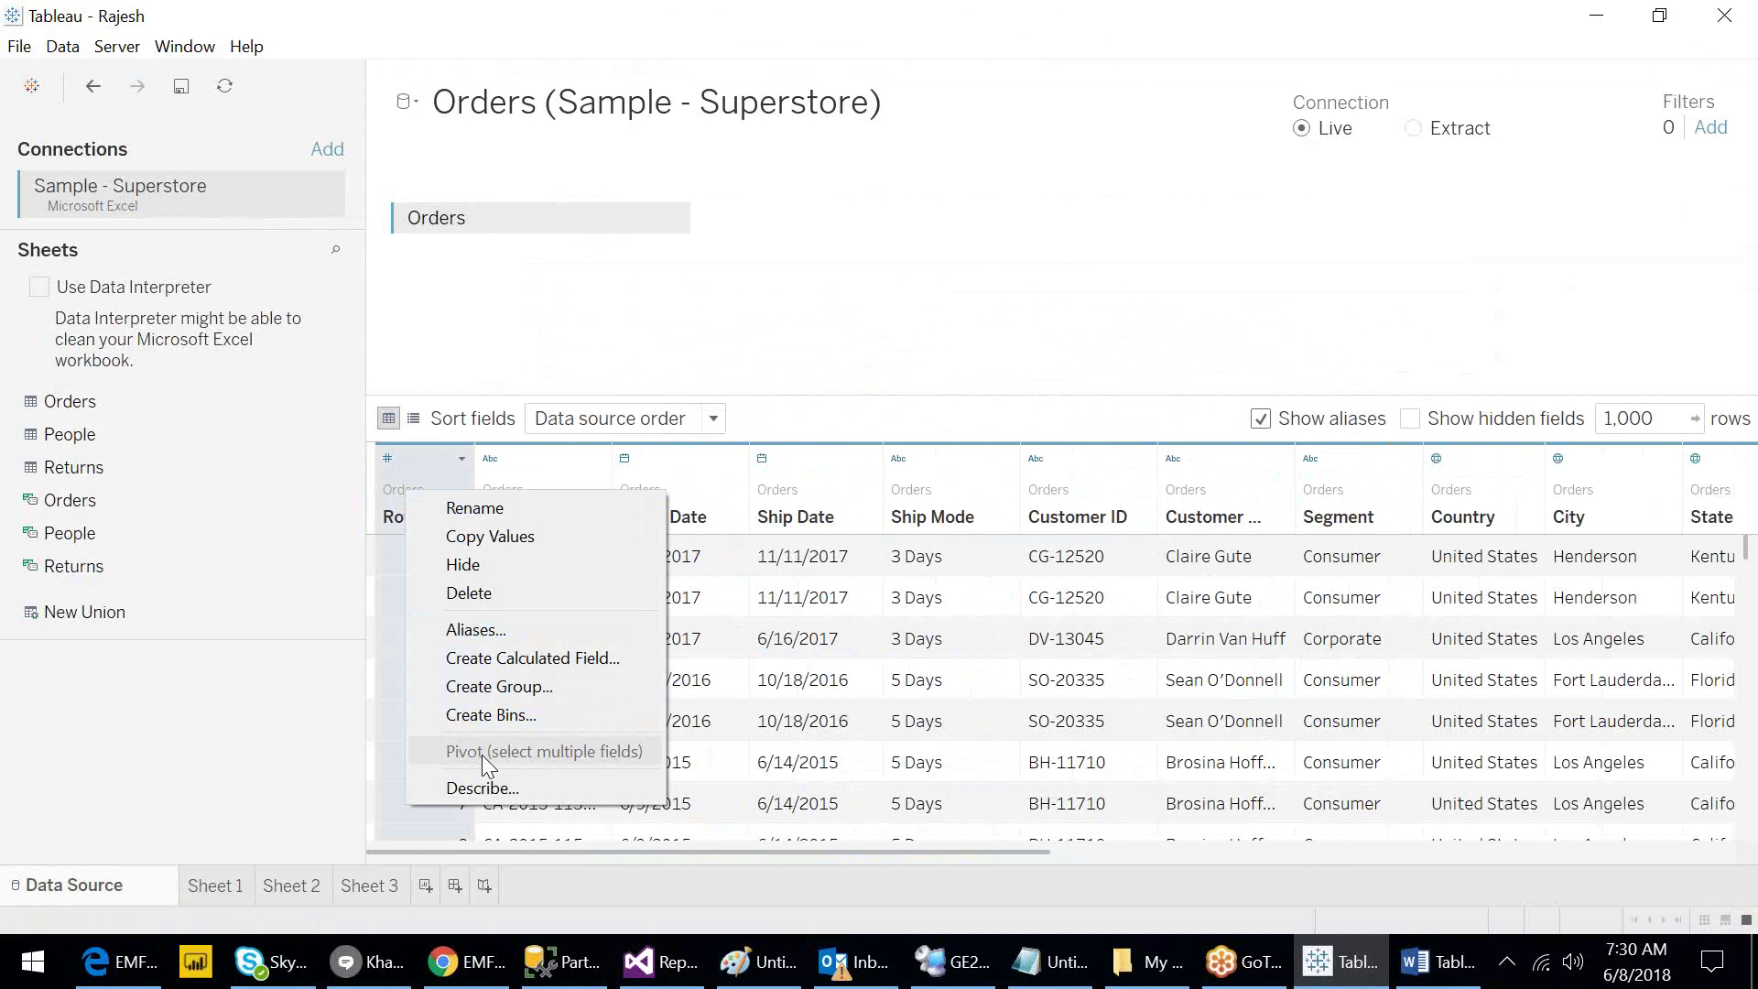
{"action": "left_click", "coordinate": [179, 772]}
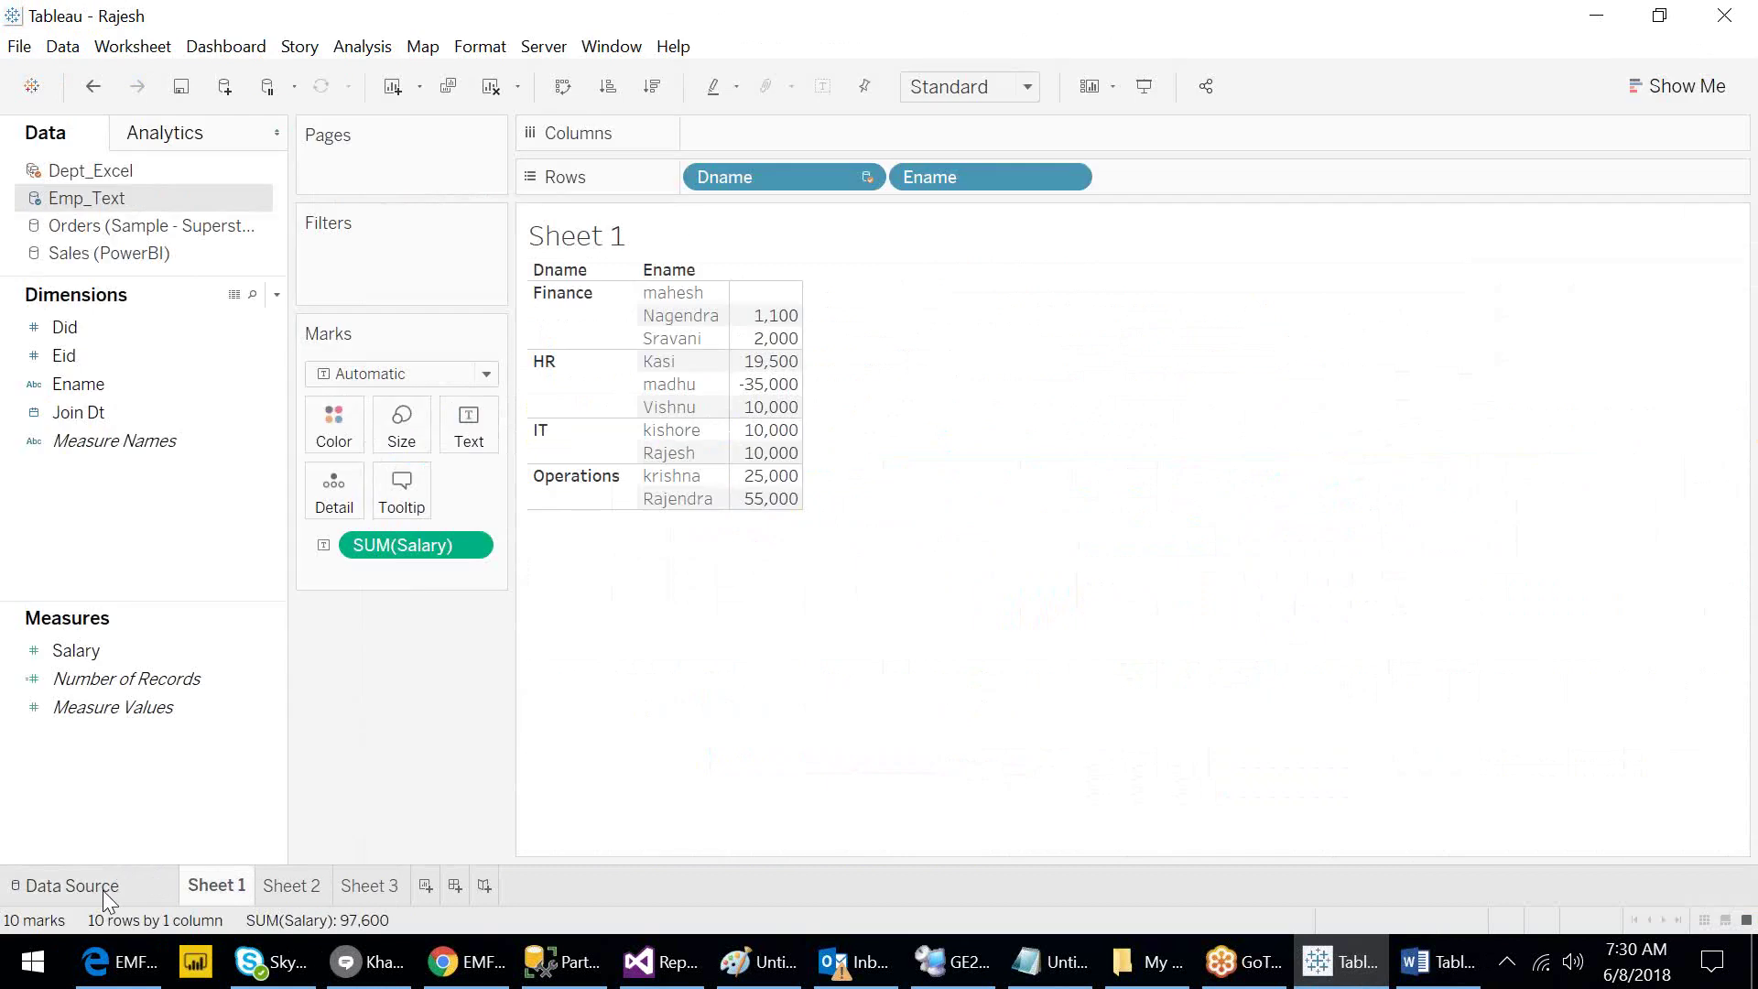
View the Emp_Text and Sales (PowerBI) data sources, including the Location table's options, and return to Orders (Sample - Superstore).
{"action": "left_click", "coordinate": [102, 890]}
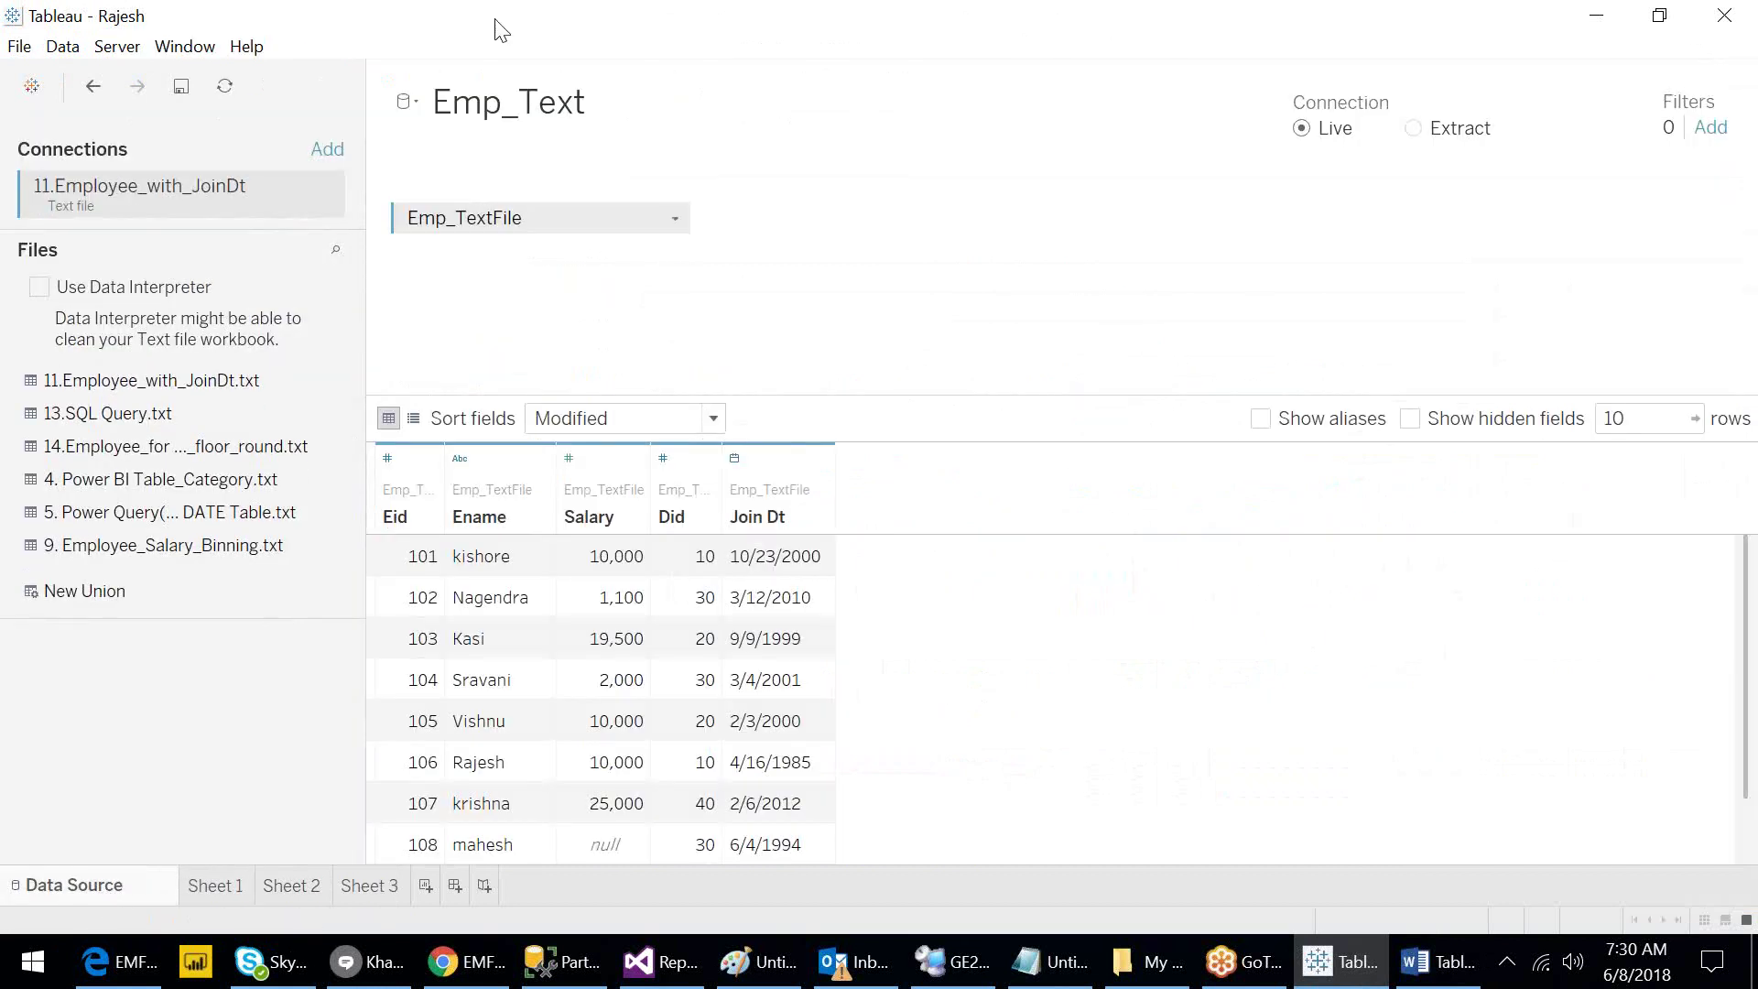
{"action": "left_click", "coordinate": [414, 103]}
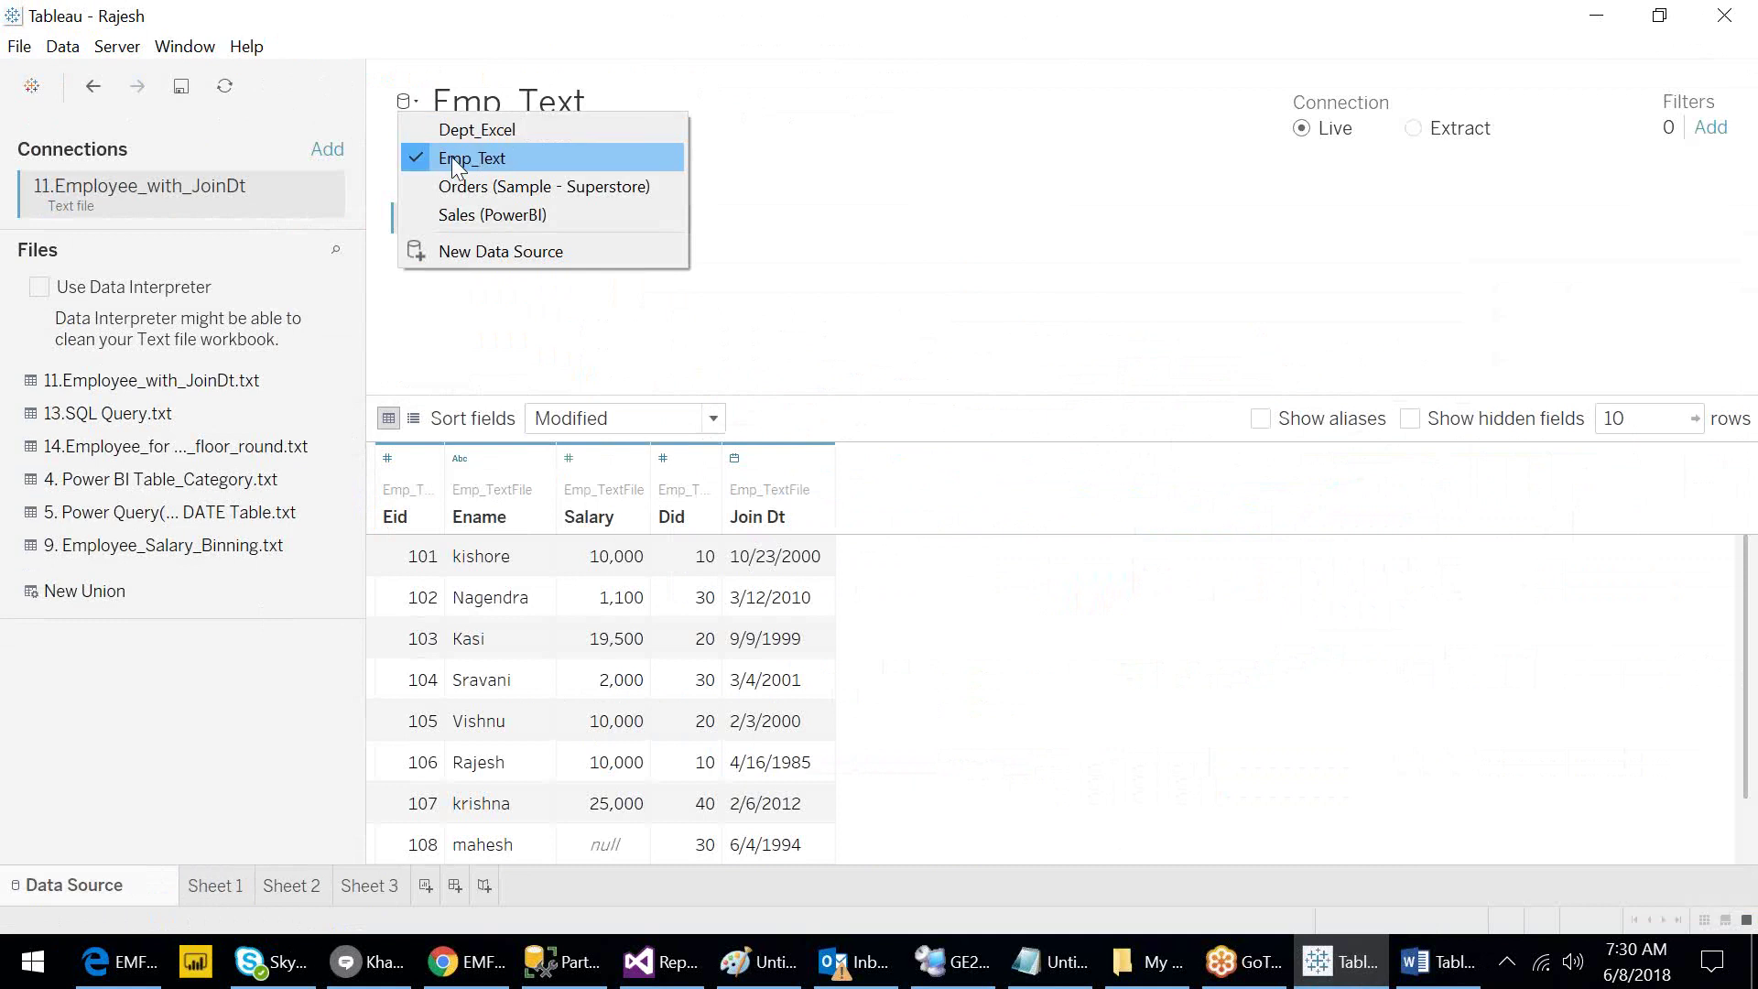
{"action": "left_click", "coordinate": [470, 214]}
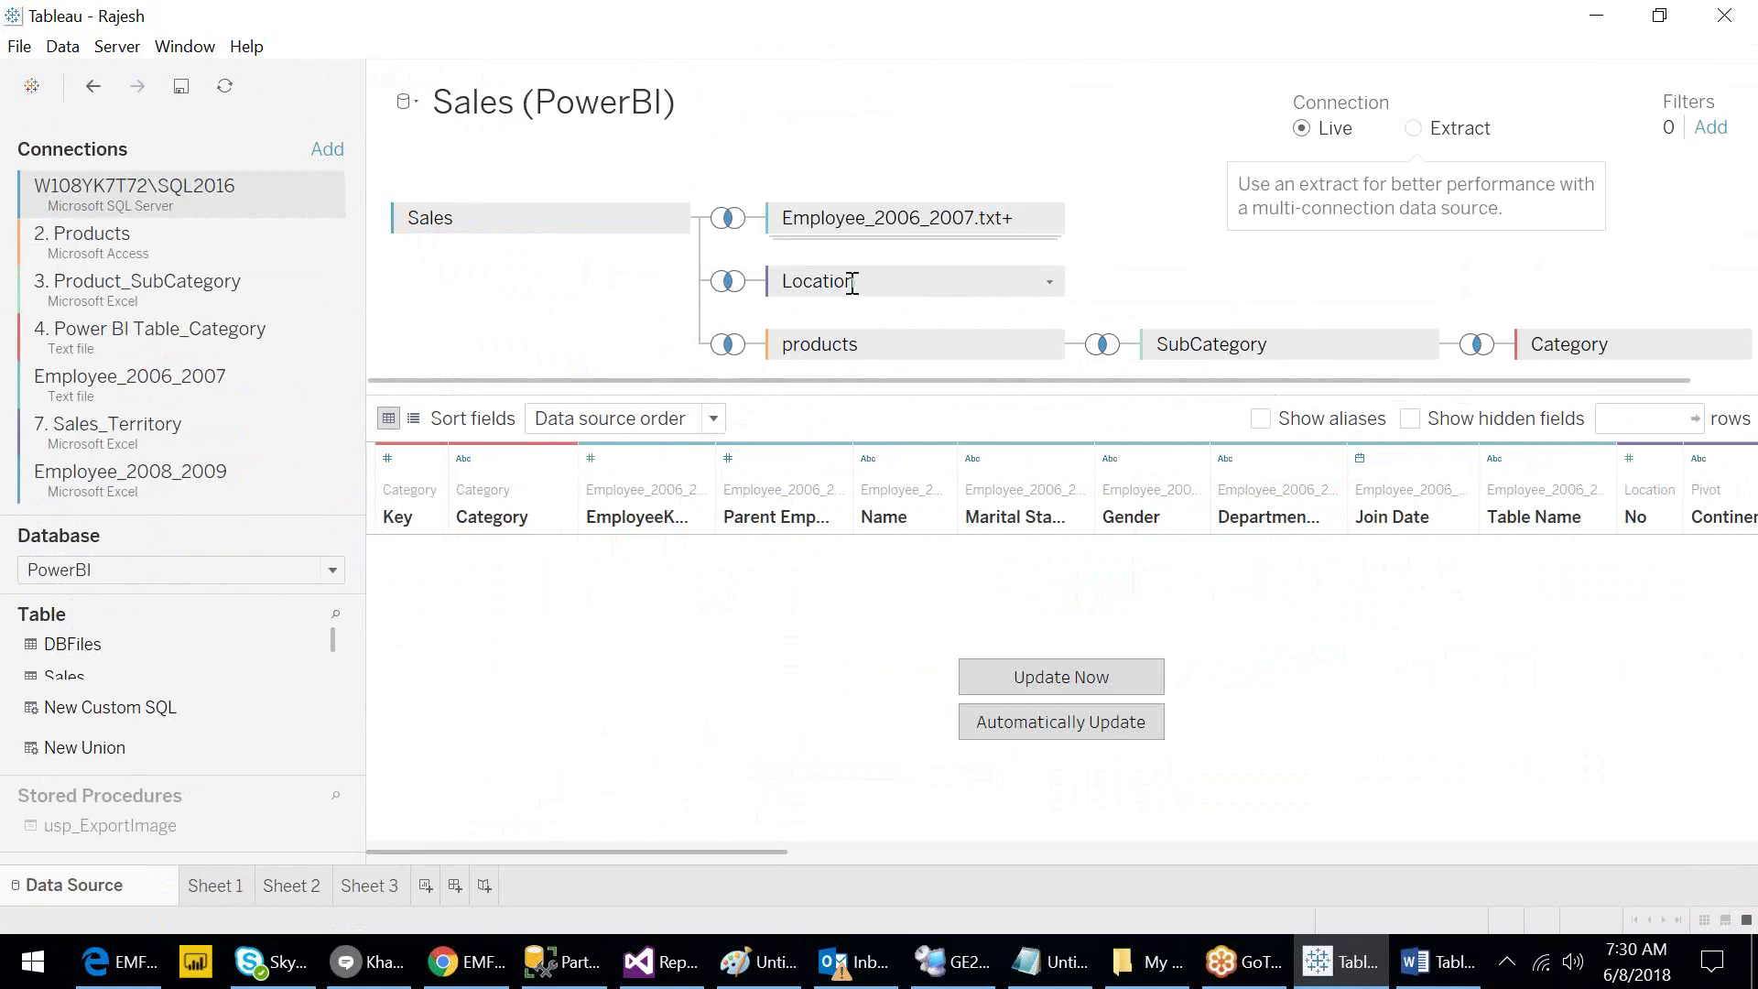
{"action": "left_click", "coordinate": [1048, 282]}
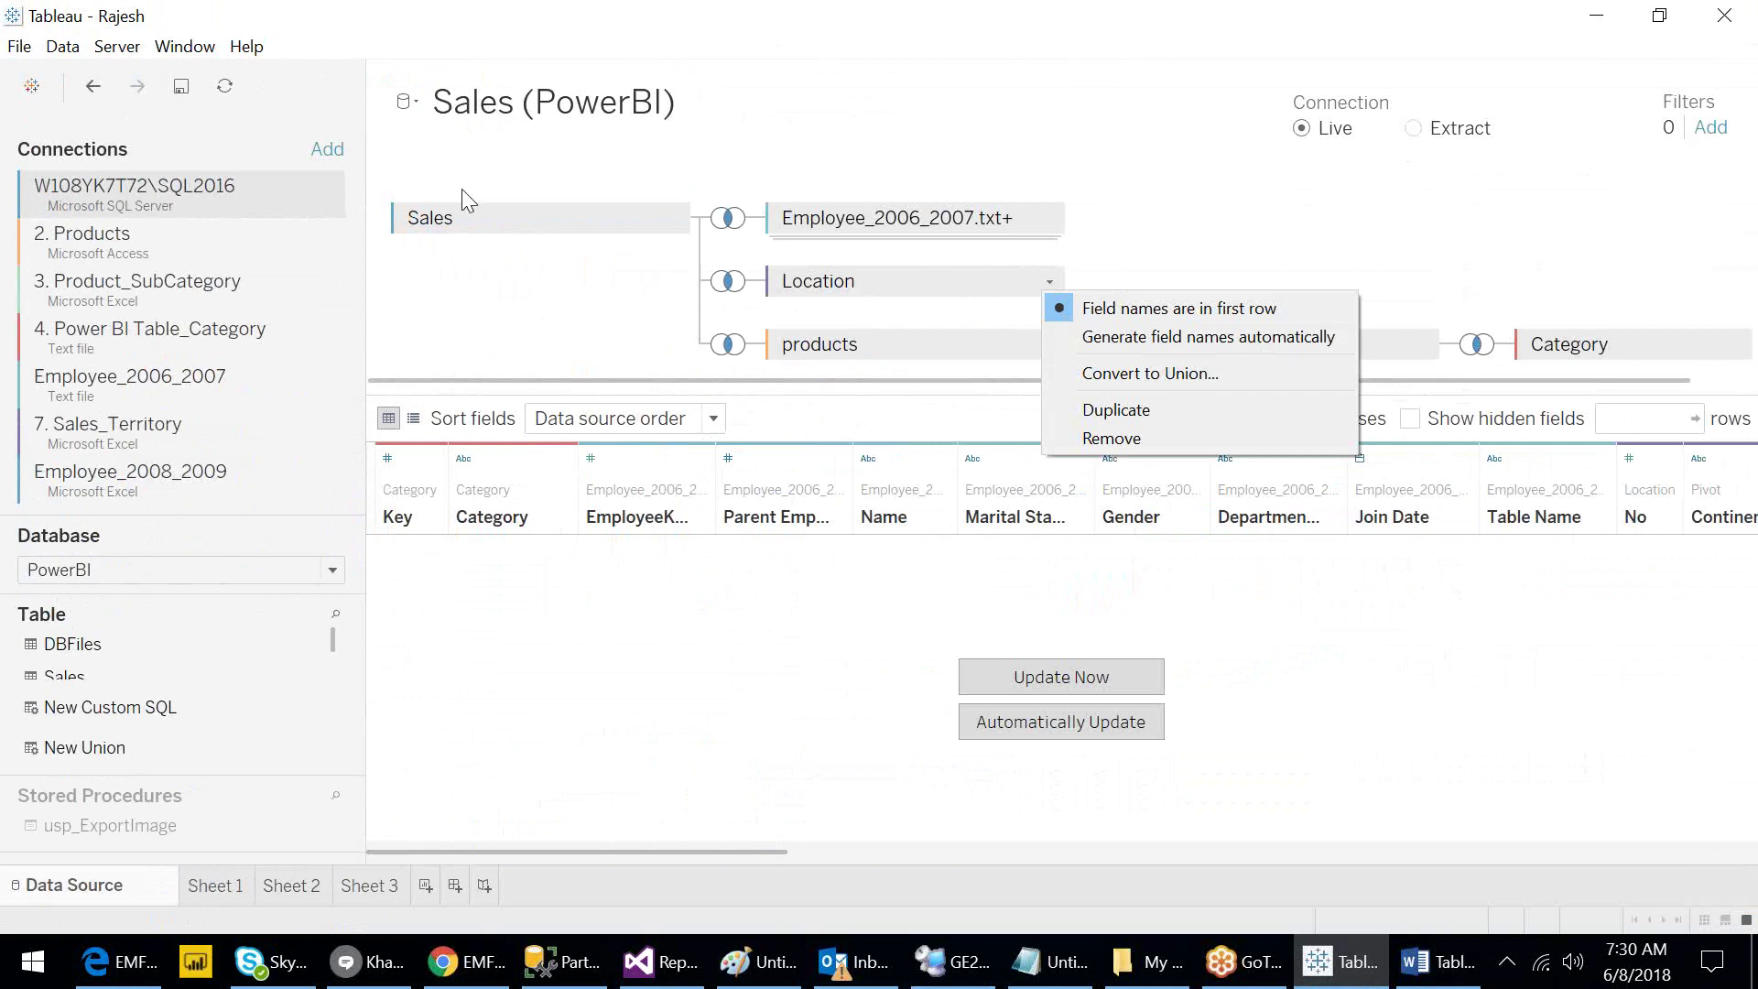
{"action": "left_click", "coordinate": [421, 110]}
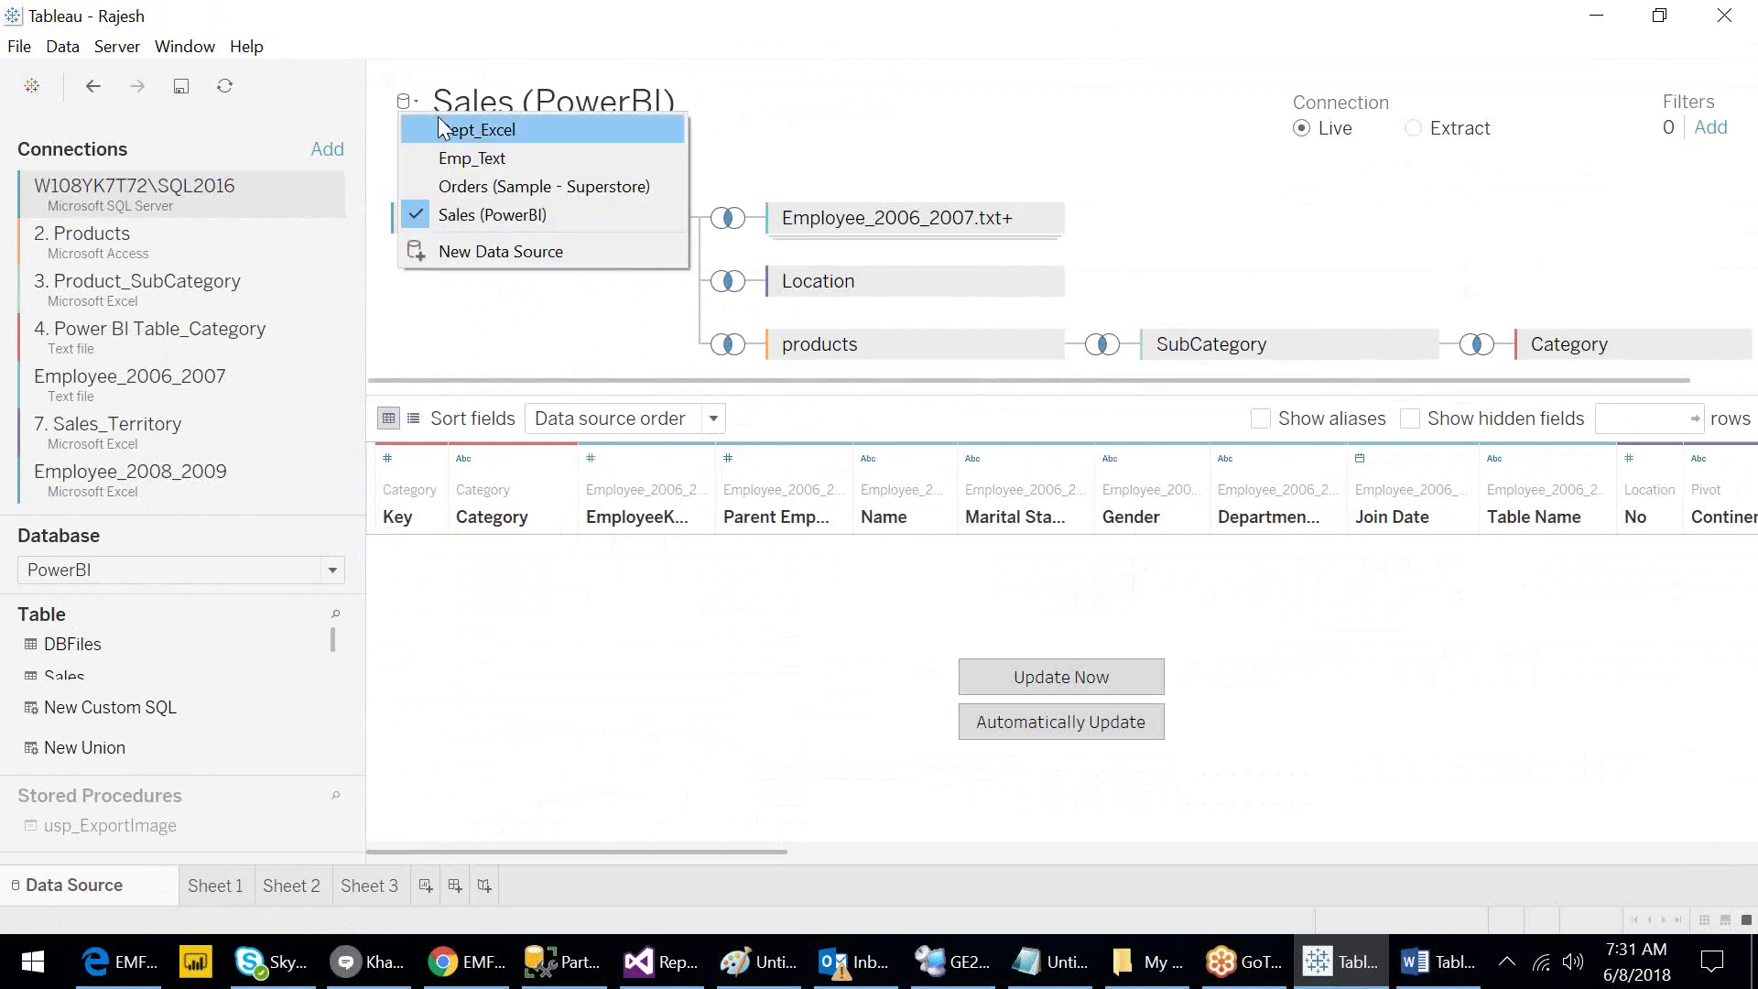
{"action": "left_click", "coordinate": [479, 183]}
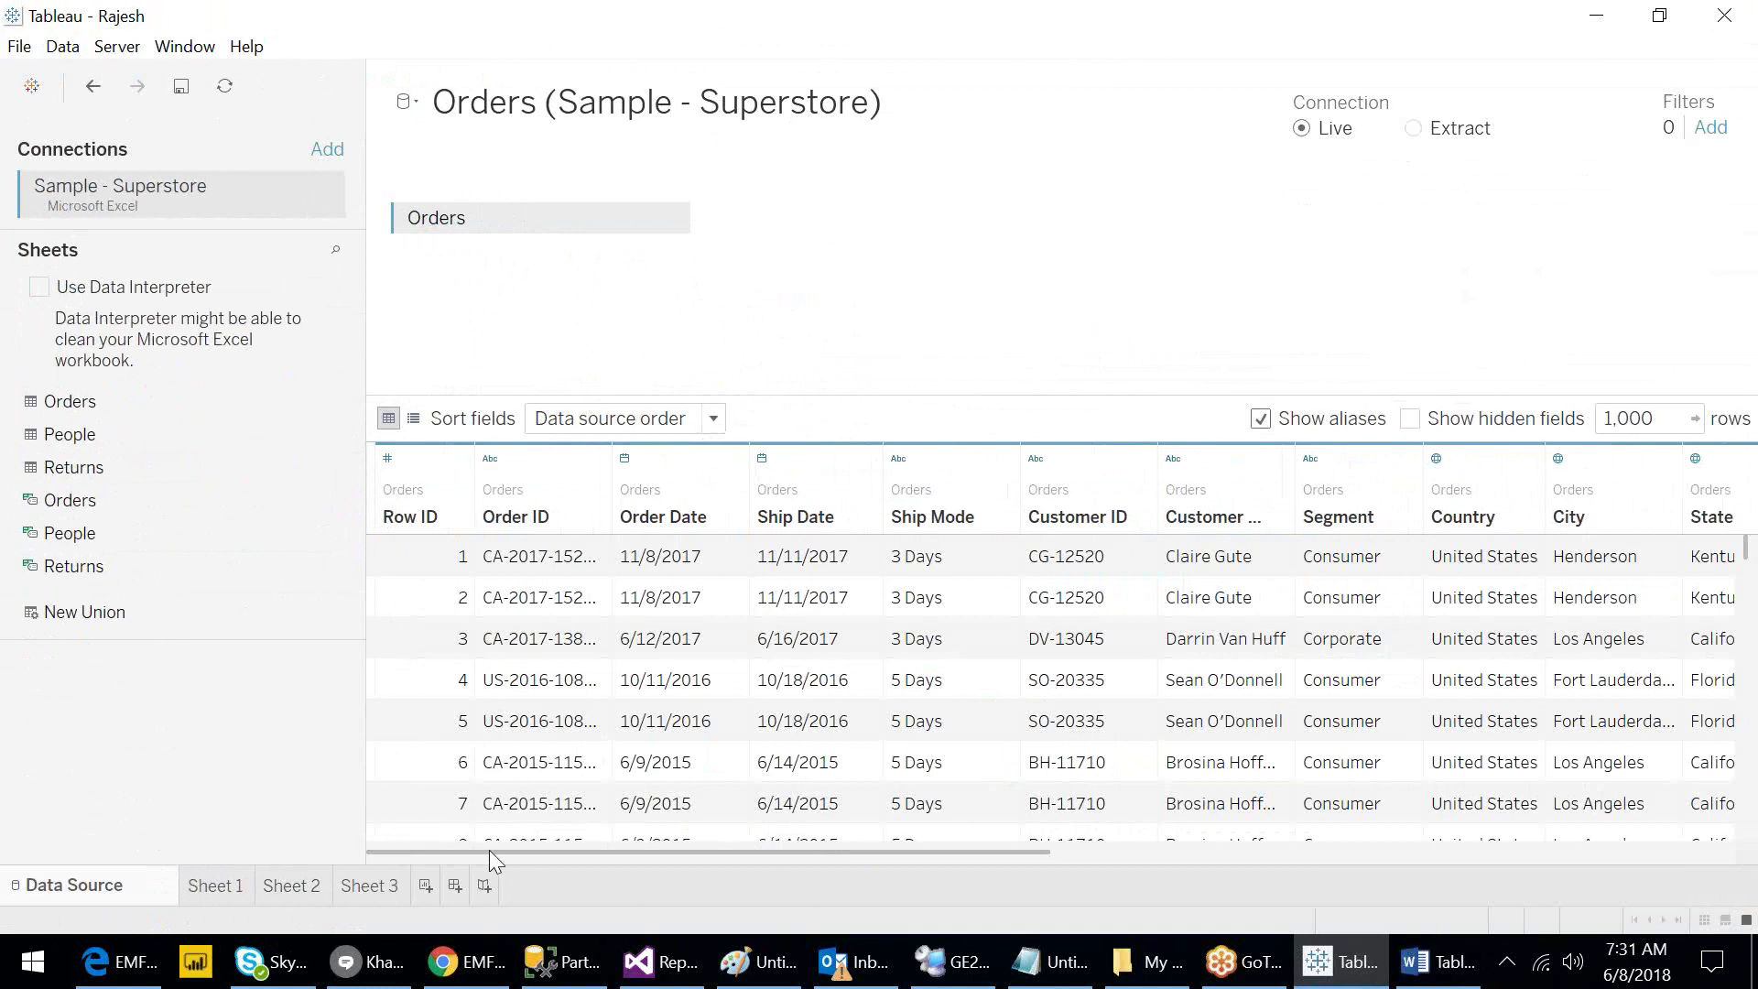
Compare the field options available for the Row ID, Order ID and Customer ID columns.
{"action": "left_click", "coordinate": [392, 489]}
{"action": "right_click", "coordinate": [393, 489]}
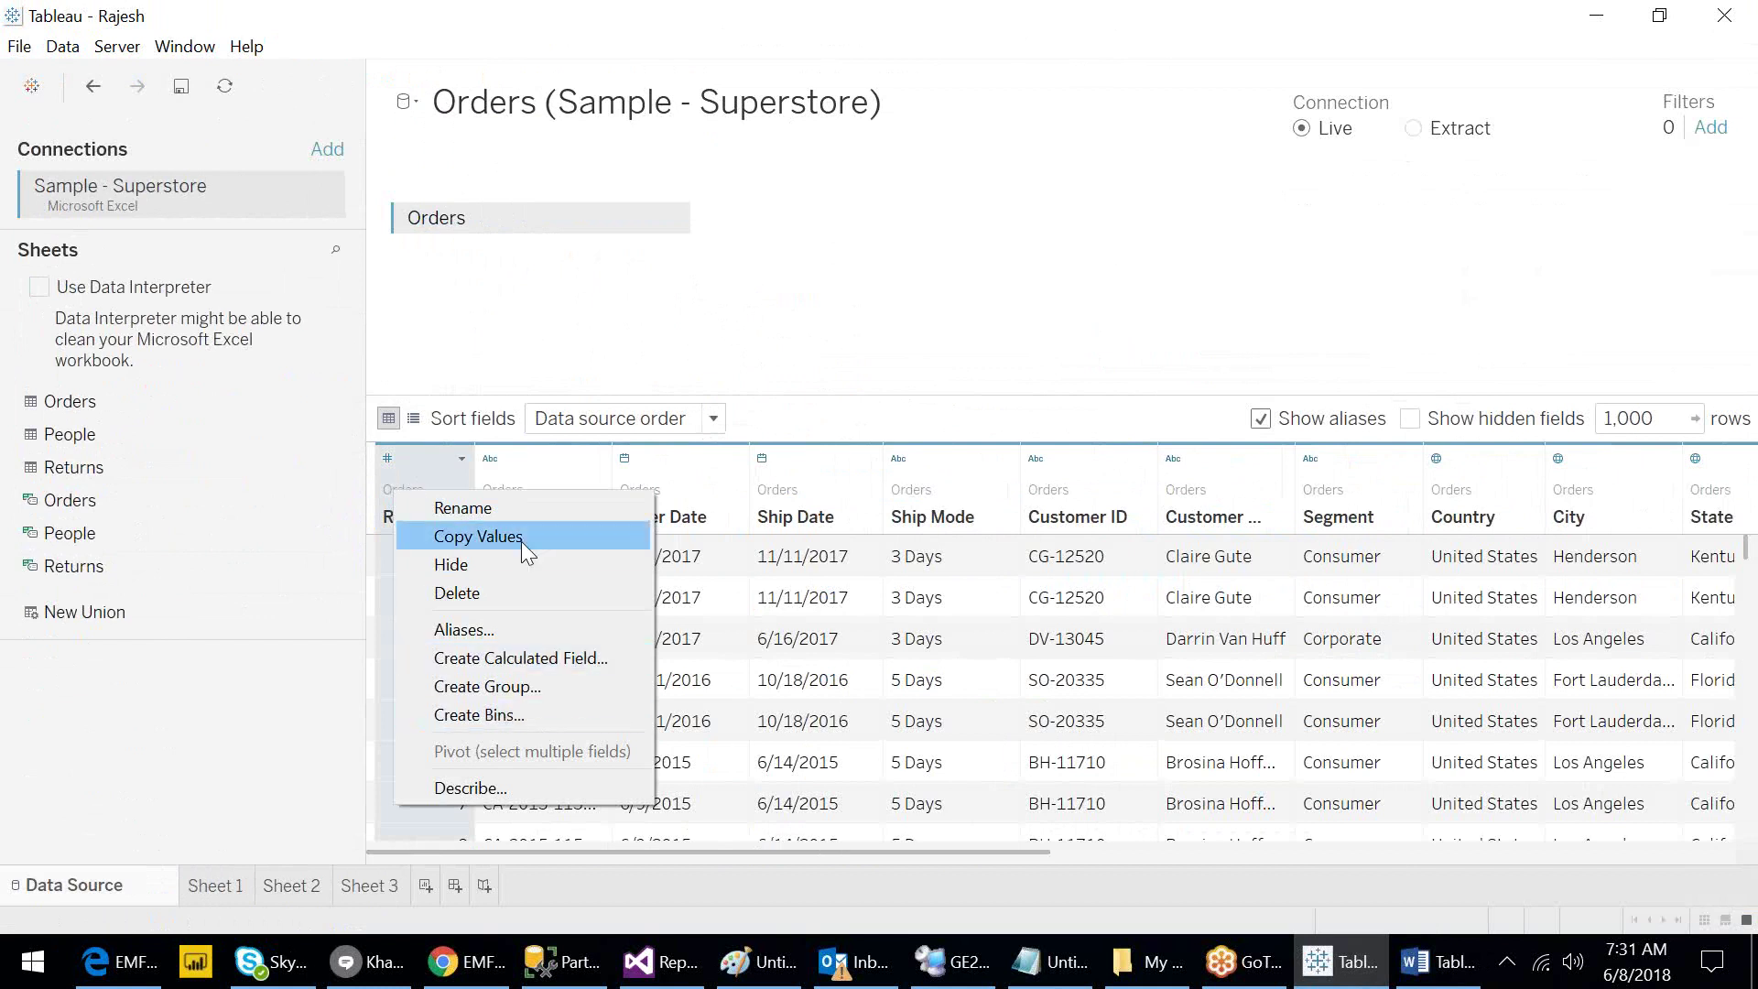
{"action": "left_click", "coordinate": [534, 478]}
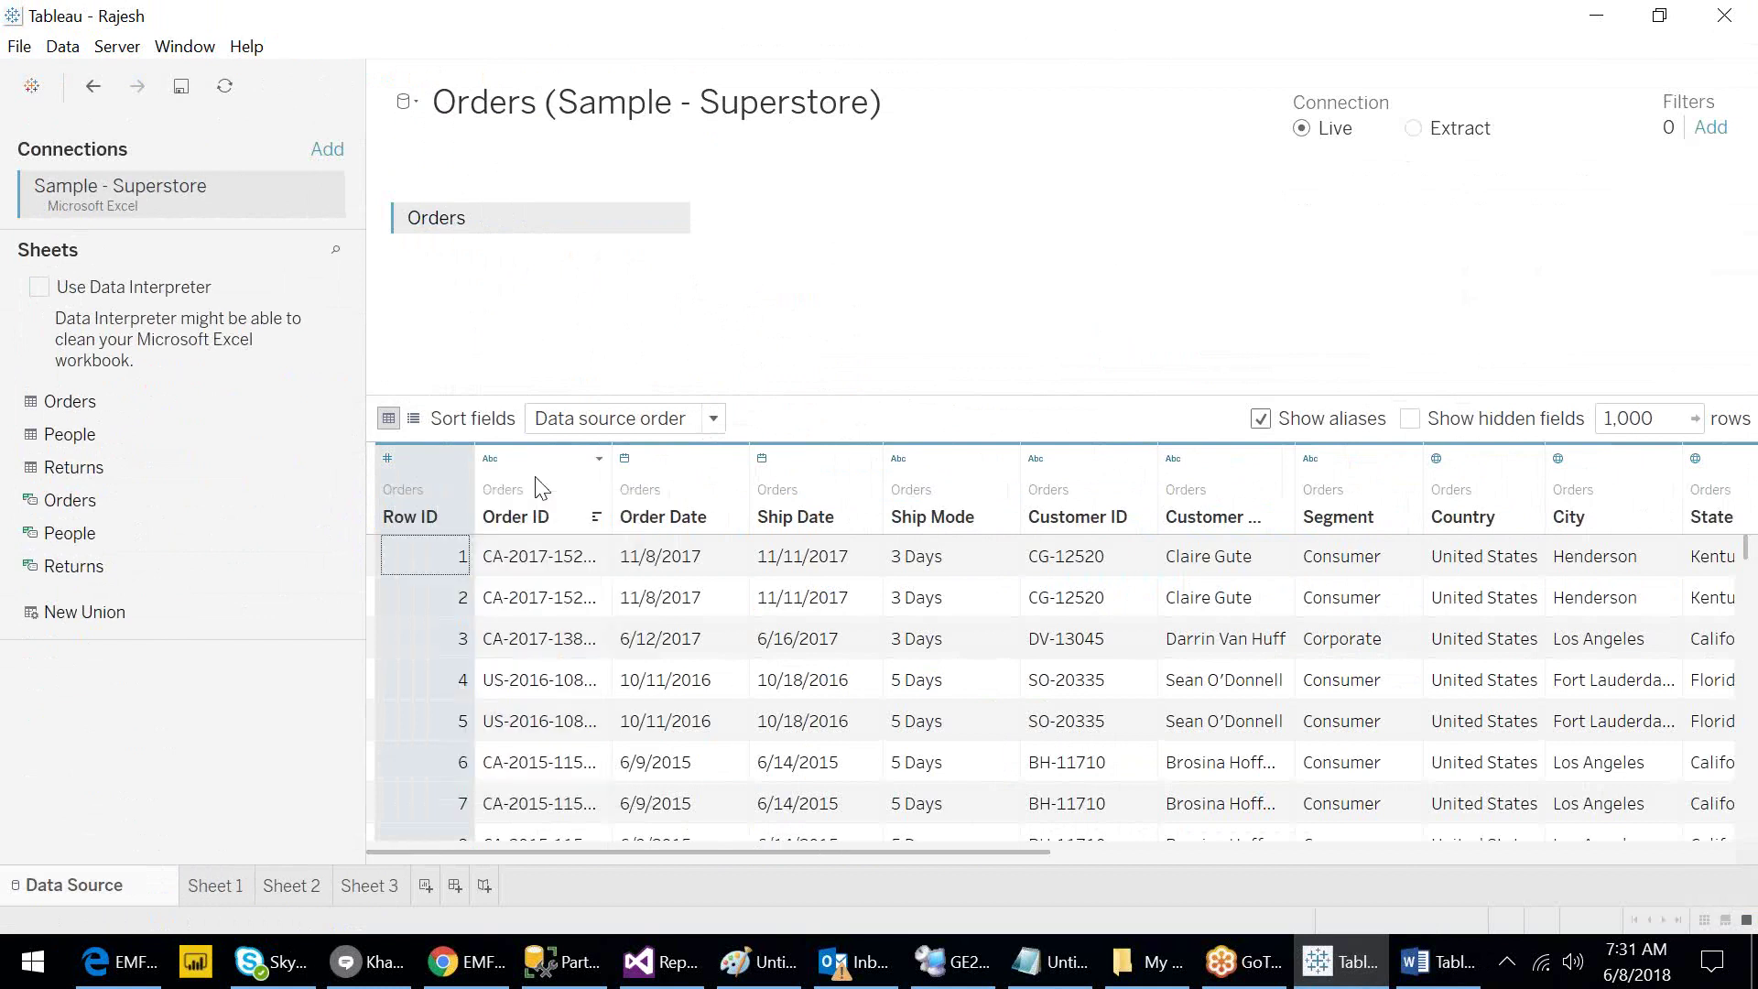
{"action": "right_click", "coordinate": [536, 478]}
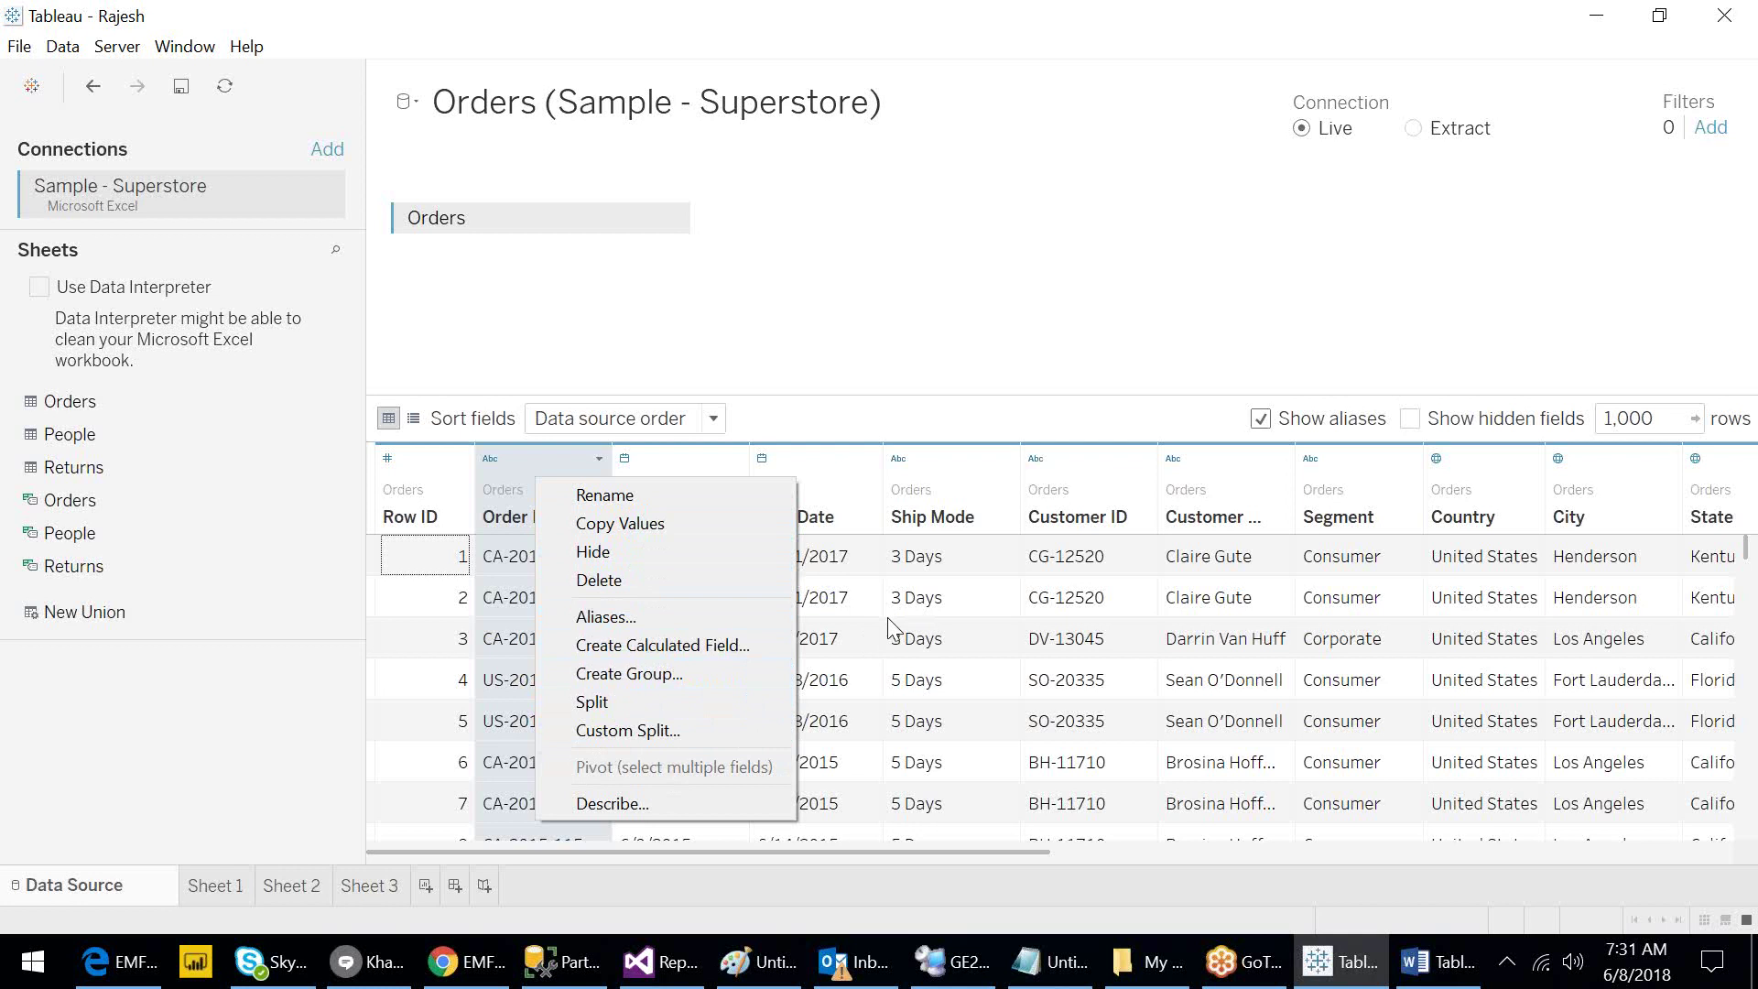
{"action": "left_click", "coordinate": [1063, 607]}
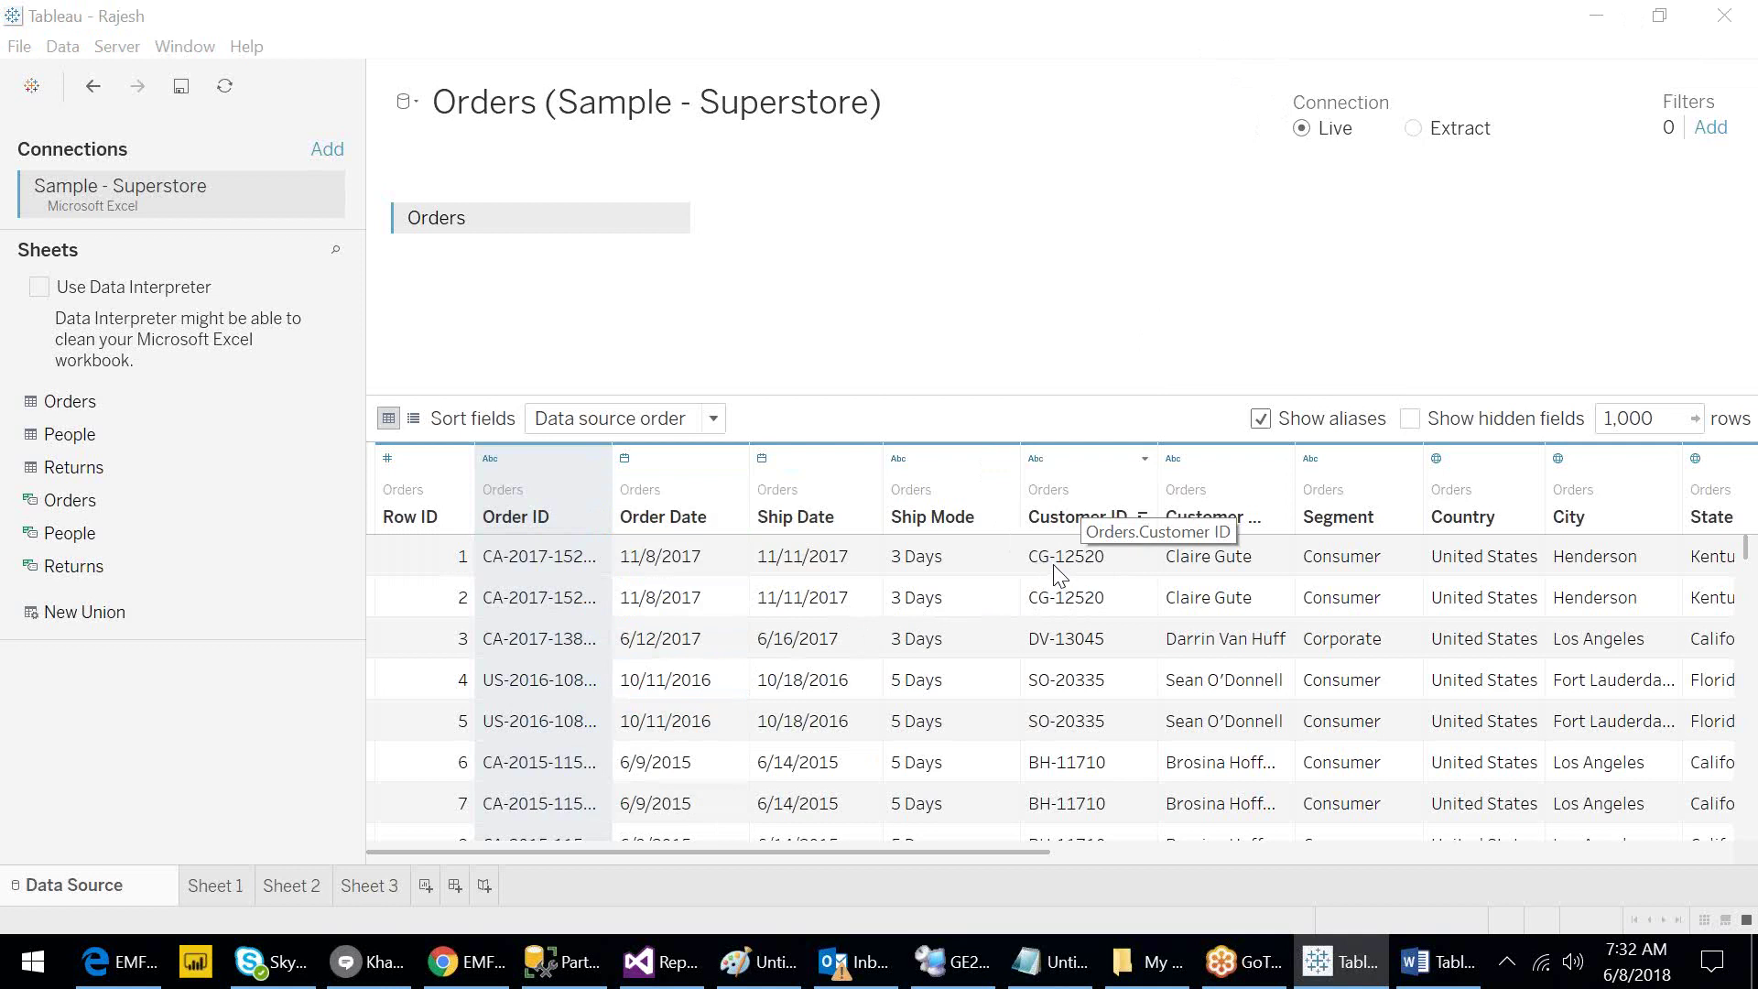
{"action": "left_click", "coordinate": [1058, 496]}
{"action": "right_click", "coordinate": [1057, 494]}
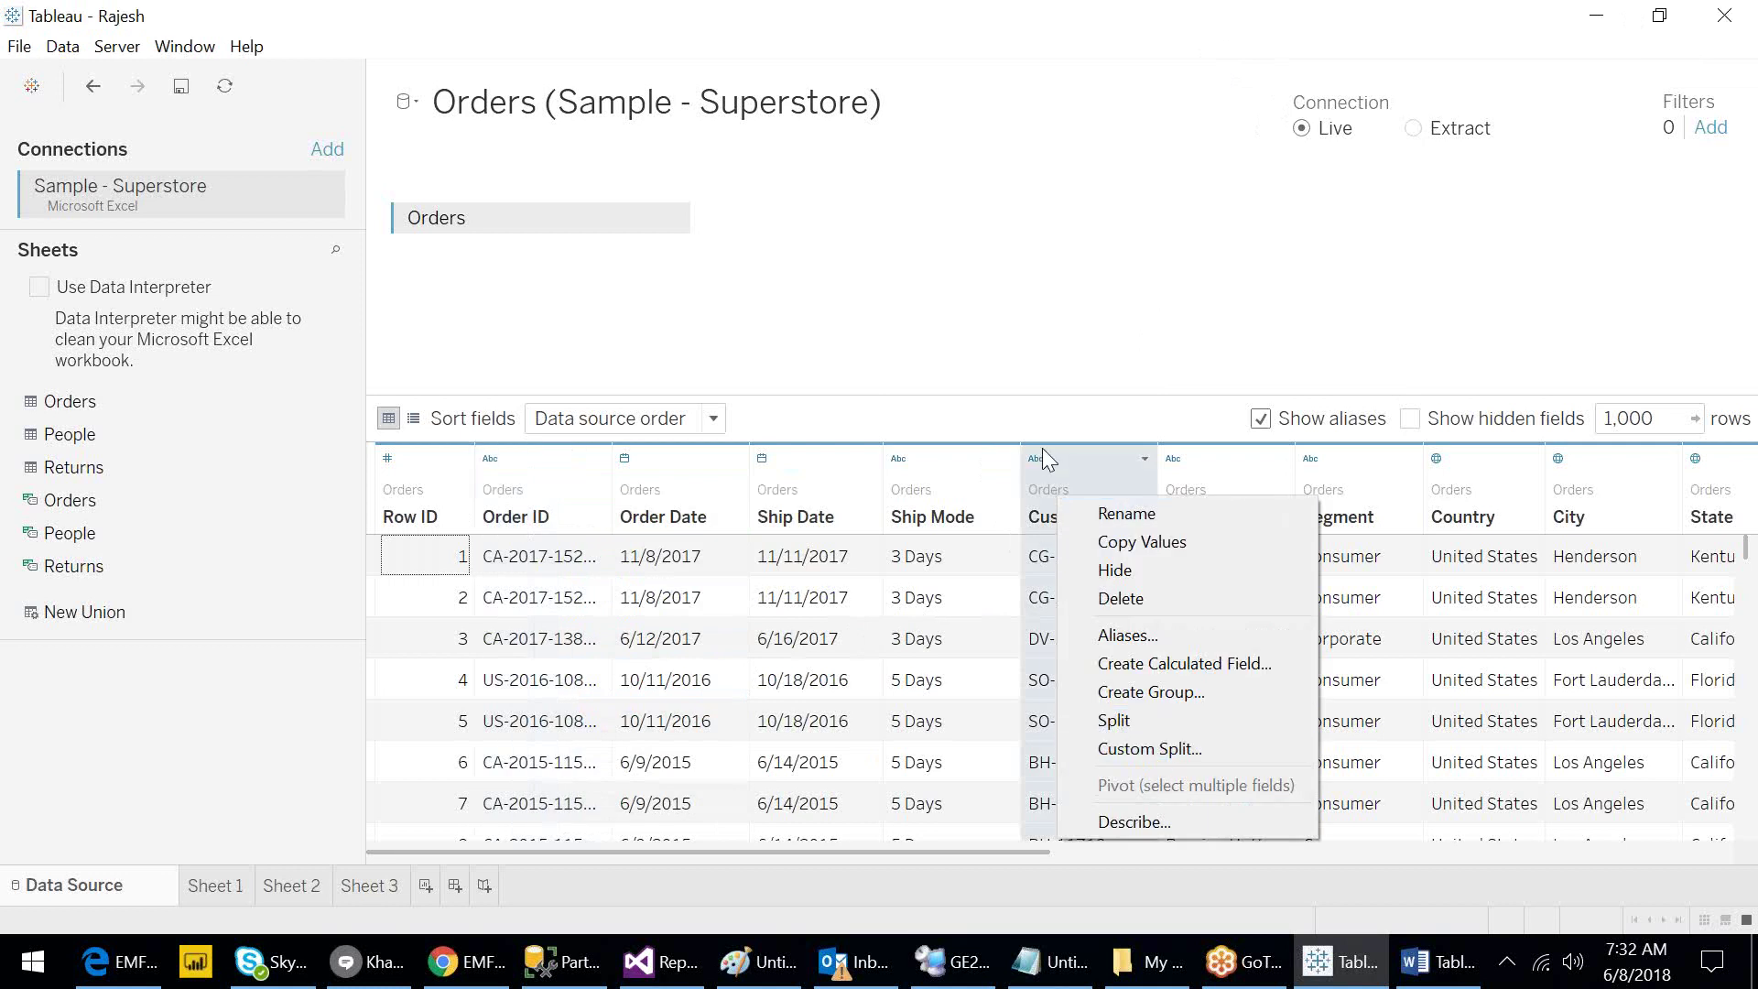
{"action": "left_click", "coordinate": [997, 418]}
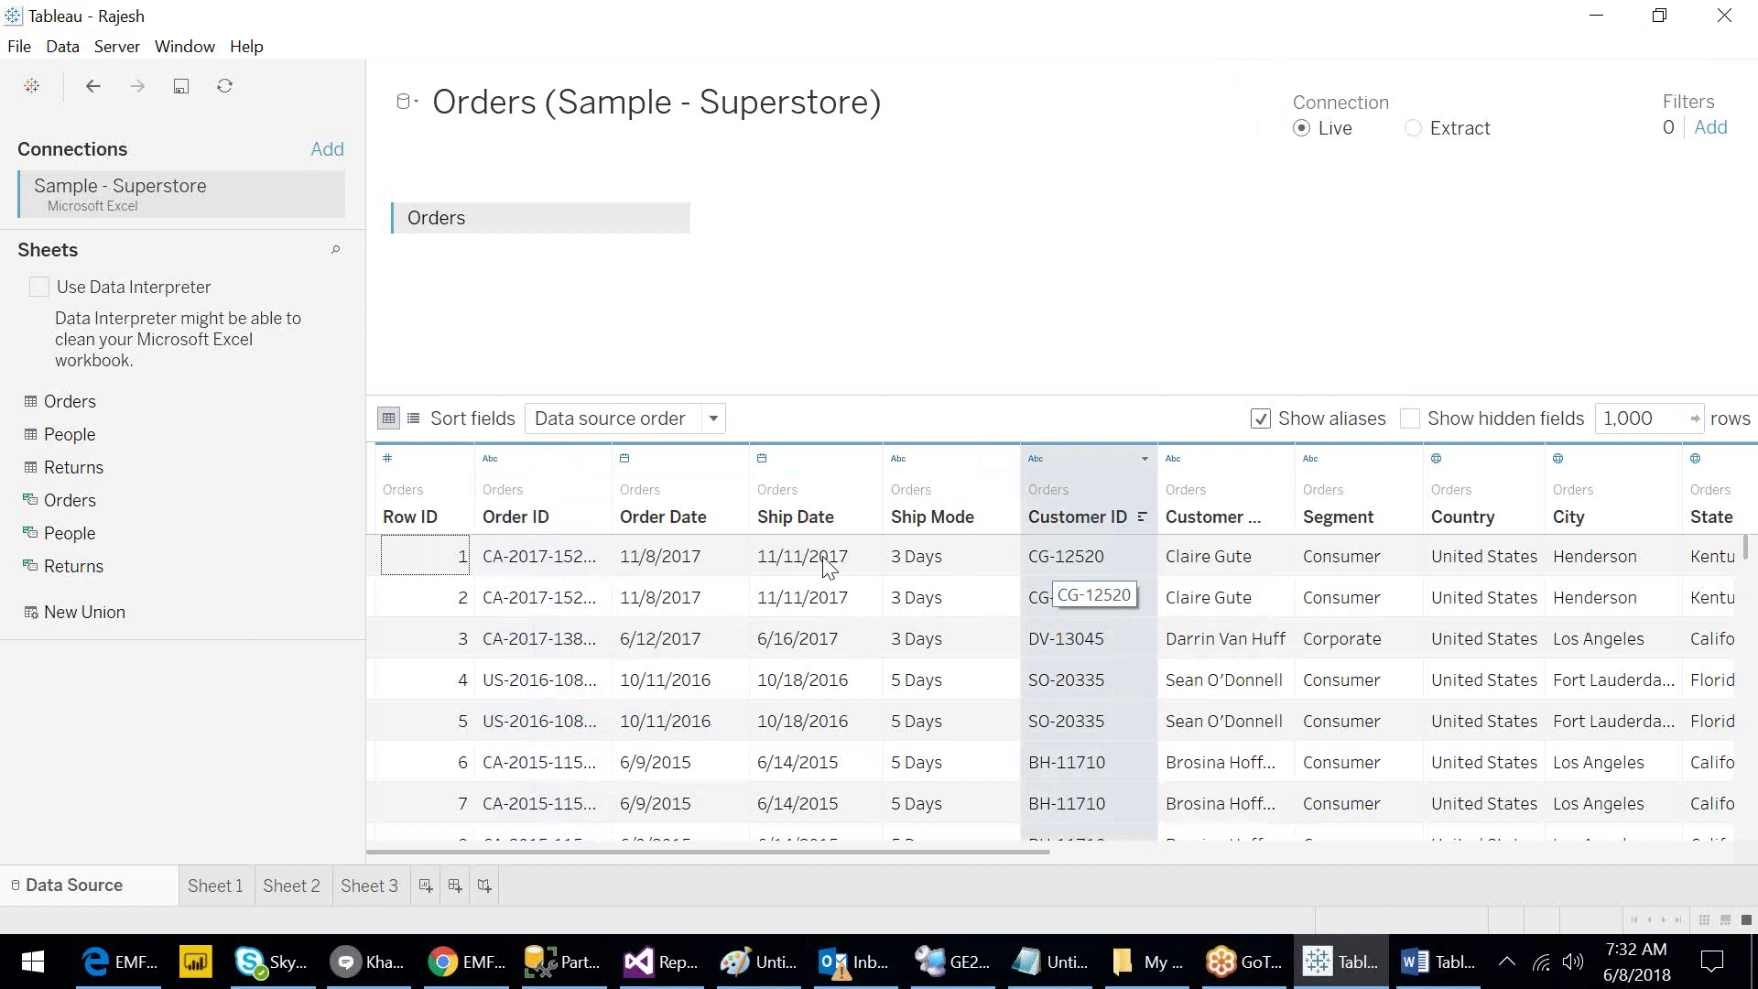
Widen the Order ID column in the data grid so its full values can be read.
{"action": "left_click", "coordinate": [608, 510]}
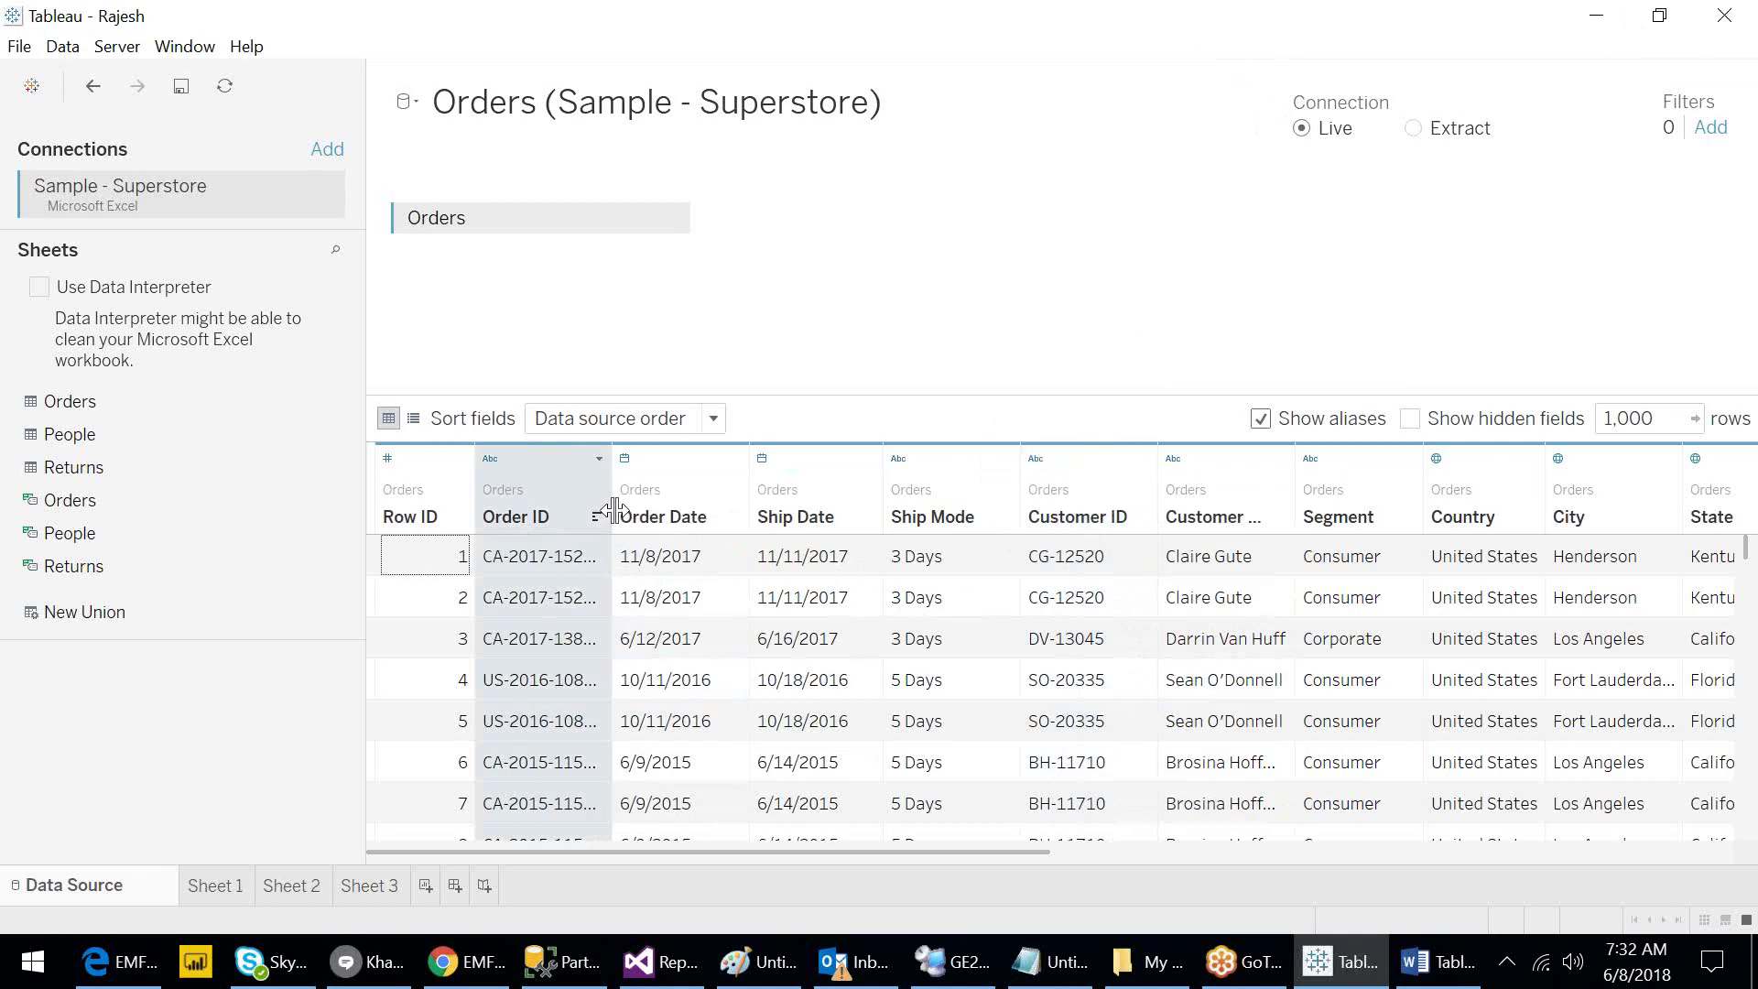
{"action": "double_click", "coordinate": [612, 511]}
{"action": "left_click_drag", "start_coordinate": [664, 516], "coordinate": [740, 515]}
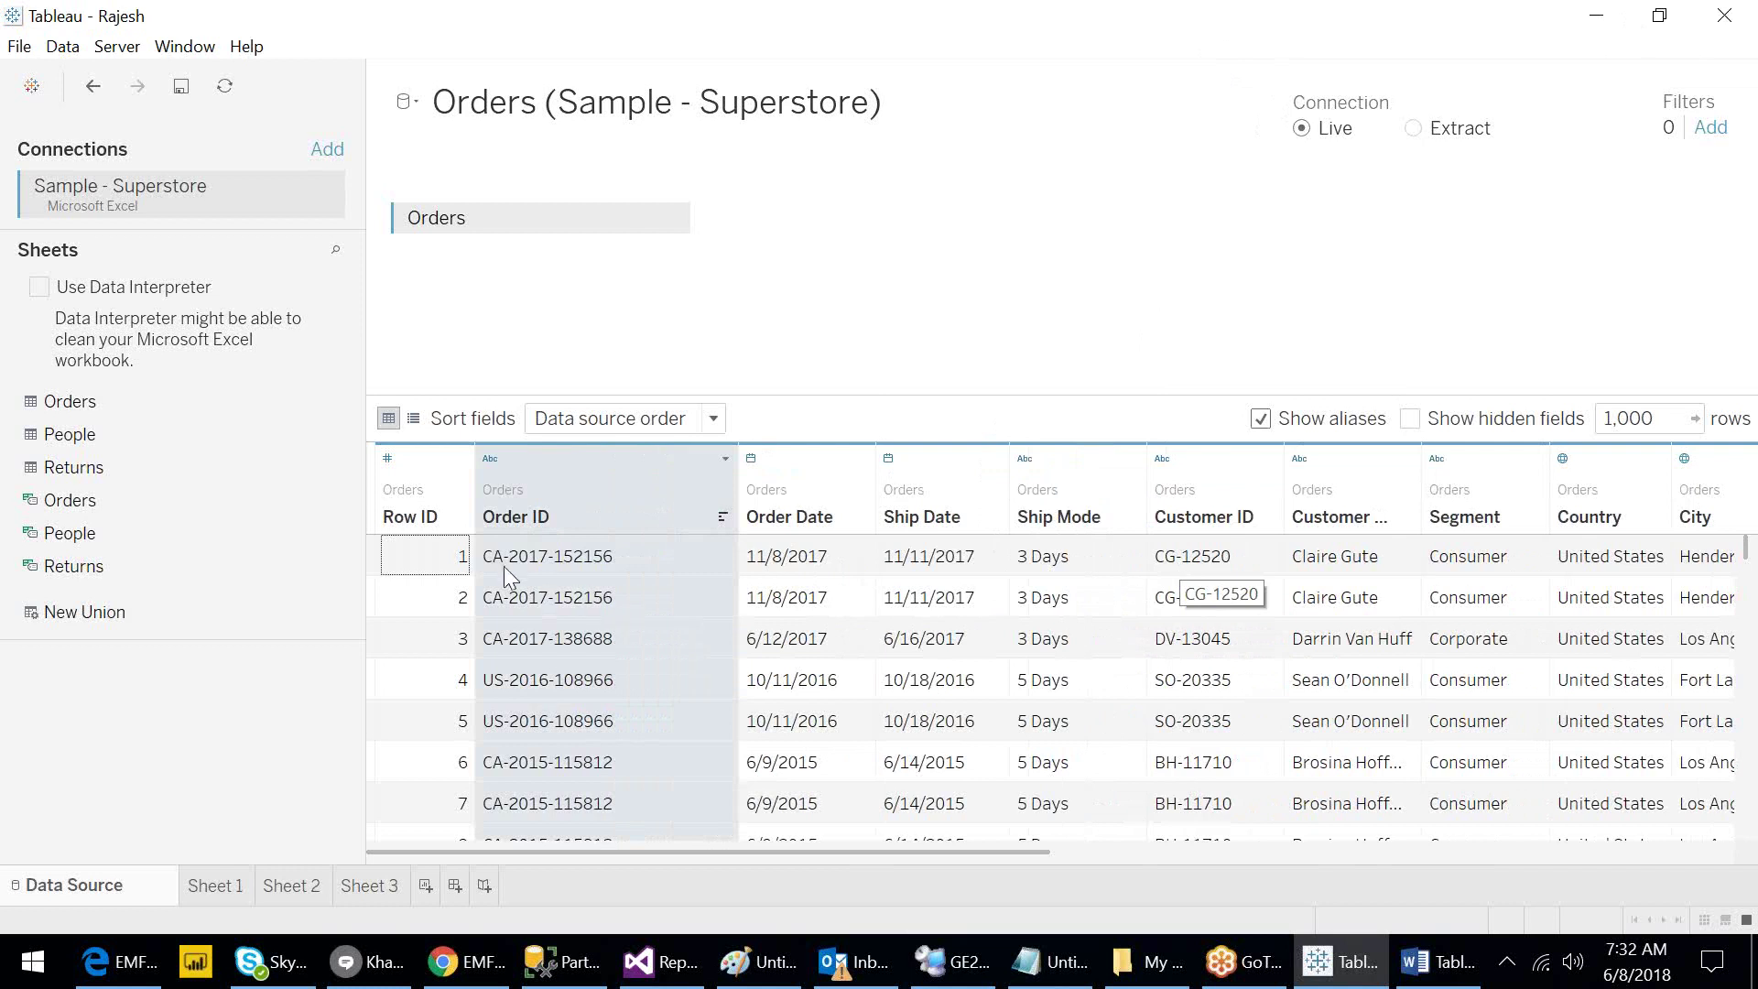
Apply a custom split to Order ID using the separator "-" and splitting off all columns.
{"action": "right_click", "coordinate": [585, 489]}
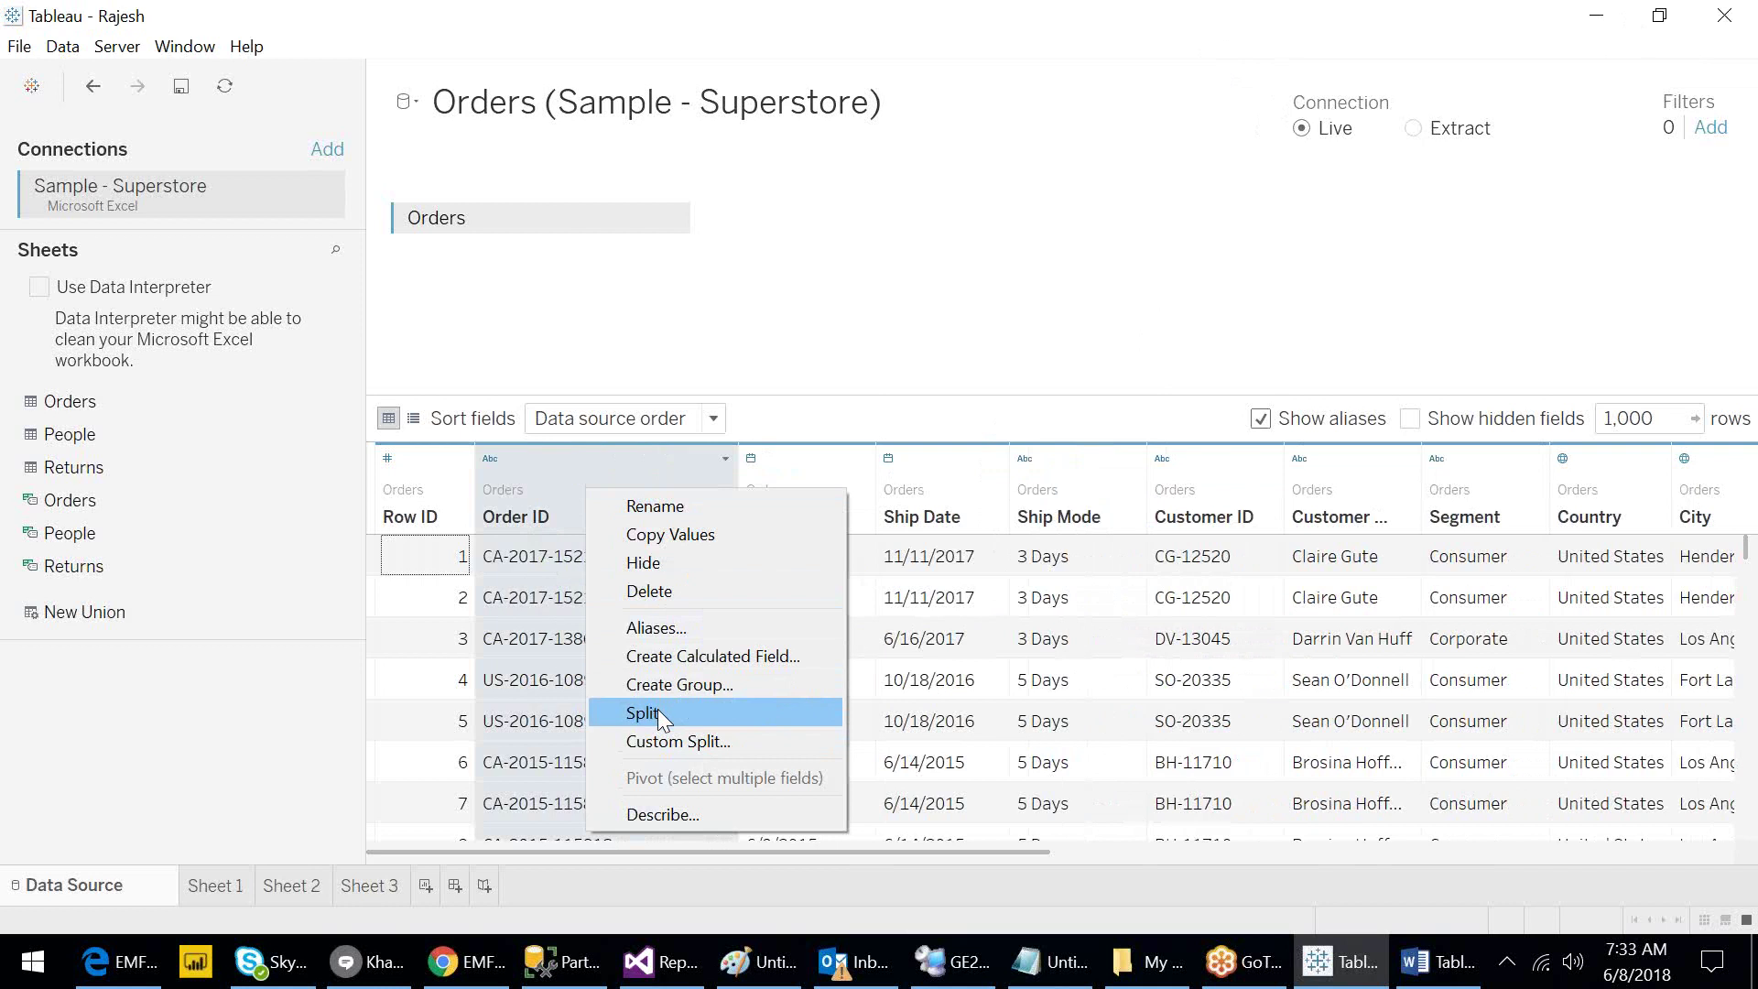
{"action": "left_click", "coordinate": [698, 744]}
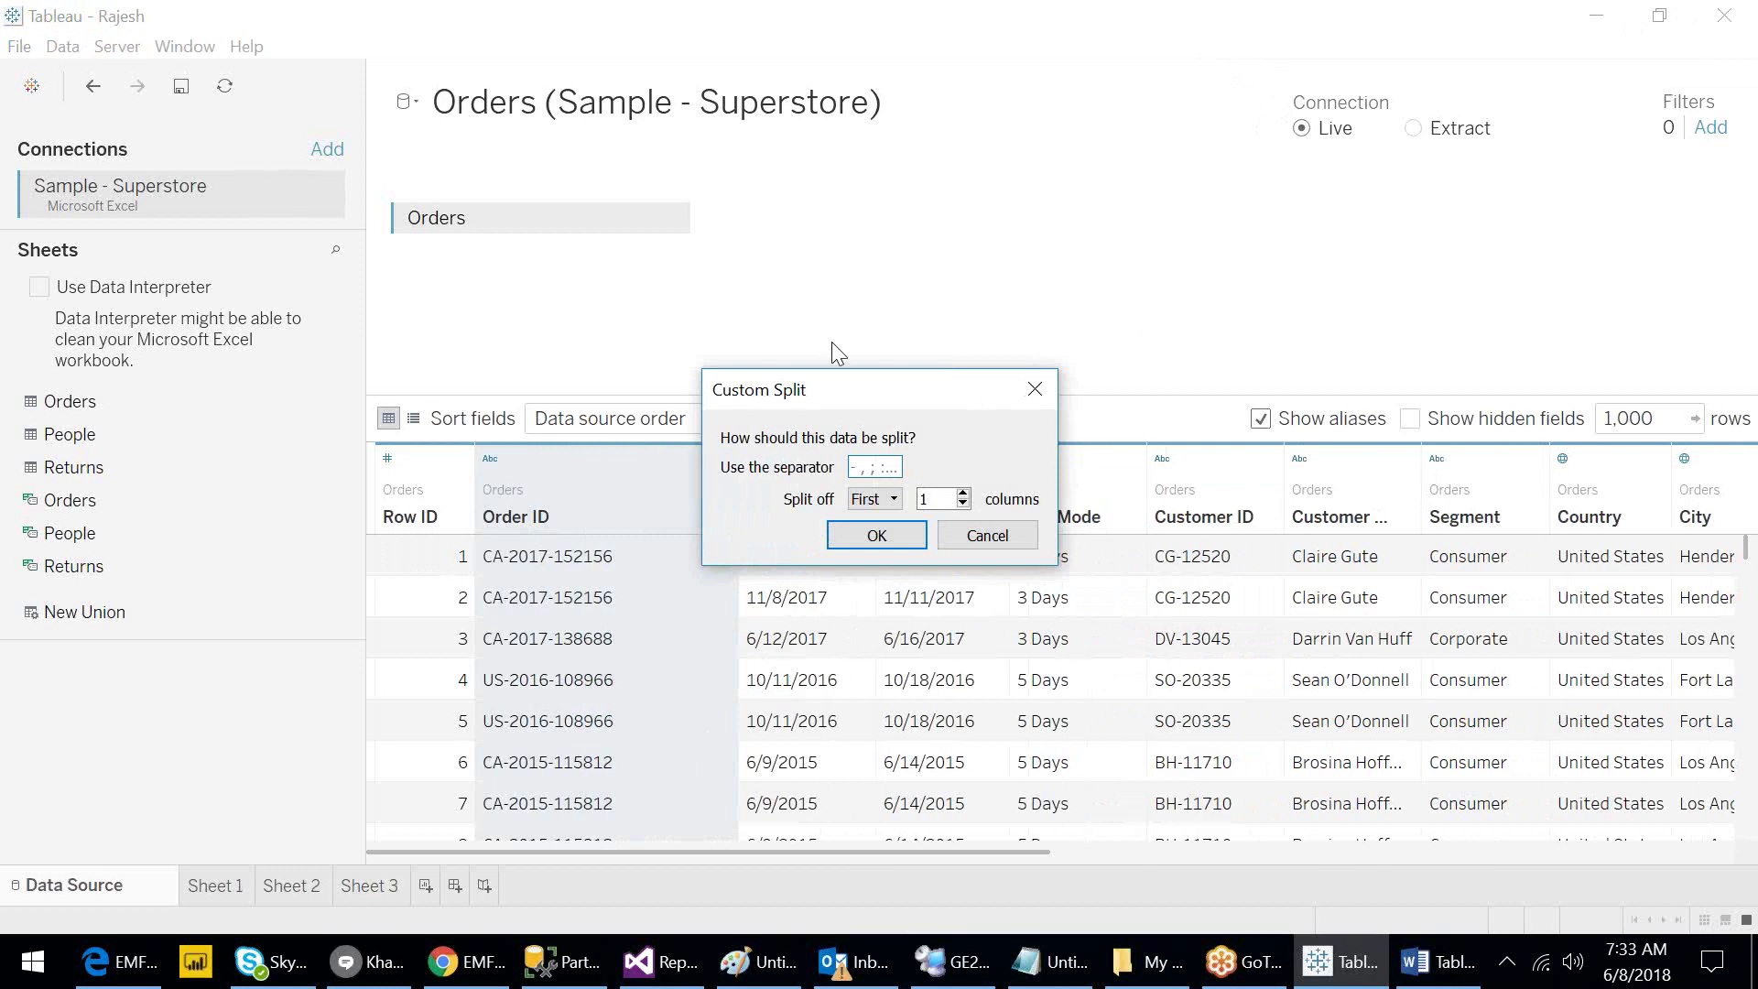
{"action": "left_click_drag", "start_coordinate": [835, 391], "coordinate": [894, 257]}
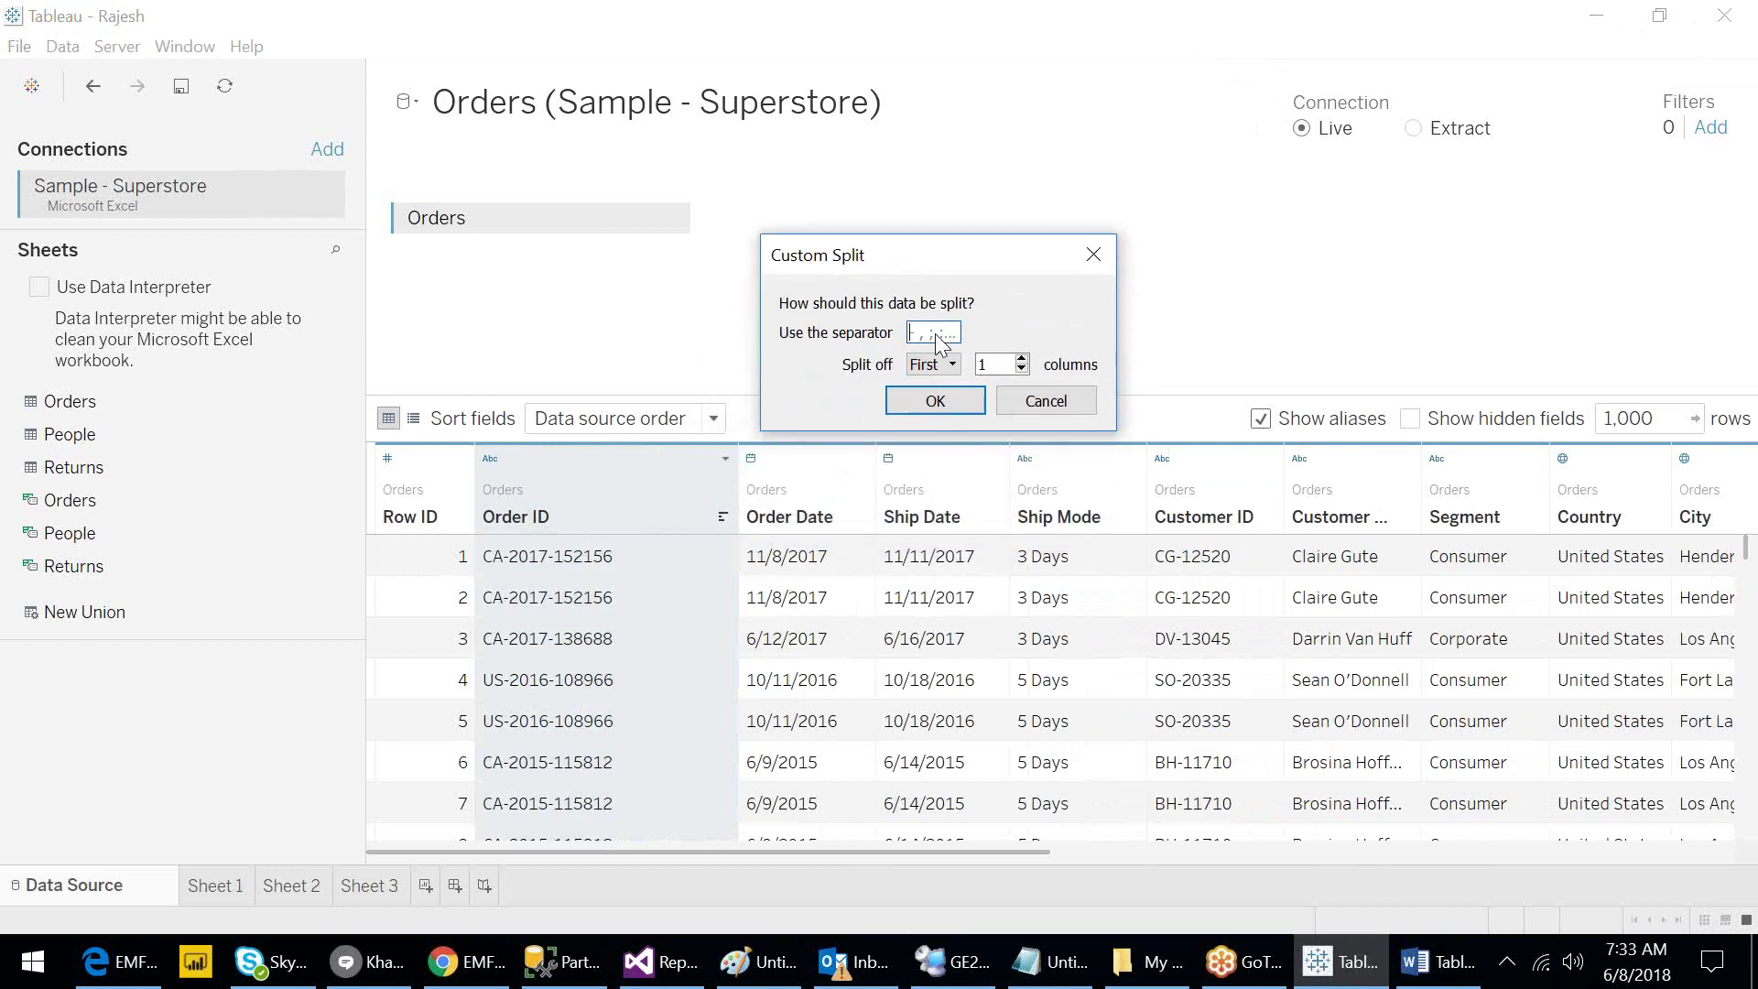
{"action": "type", "text": "-"}
{"action": "left_click", "coordinate": [932, 364]}
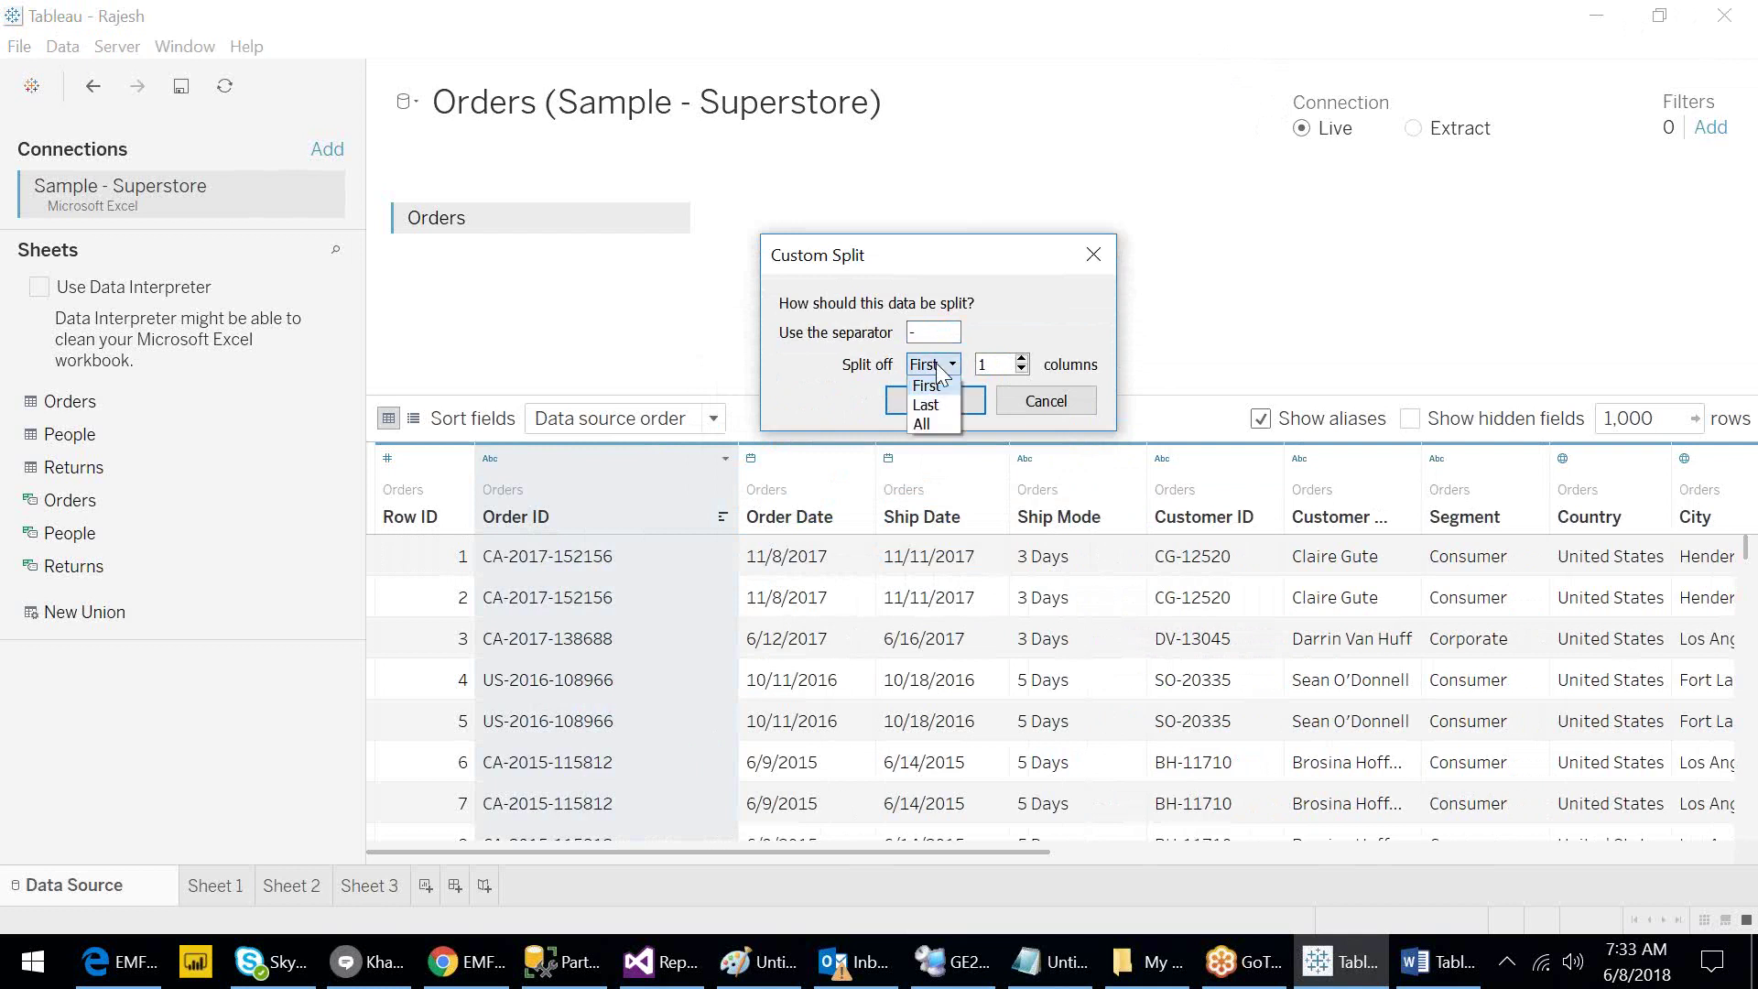
{"action": "left_click", "coordinate": [923, 424]}
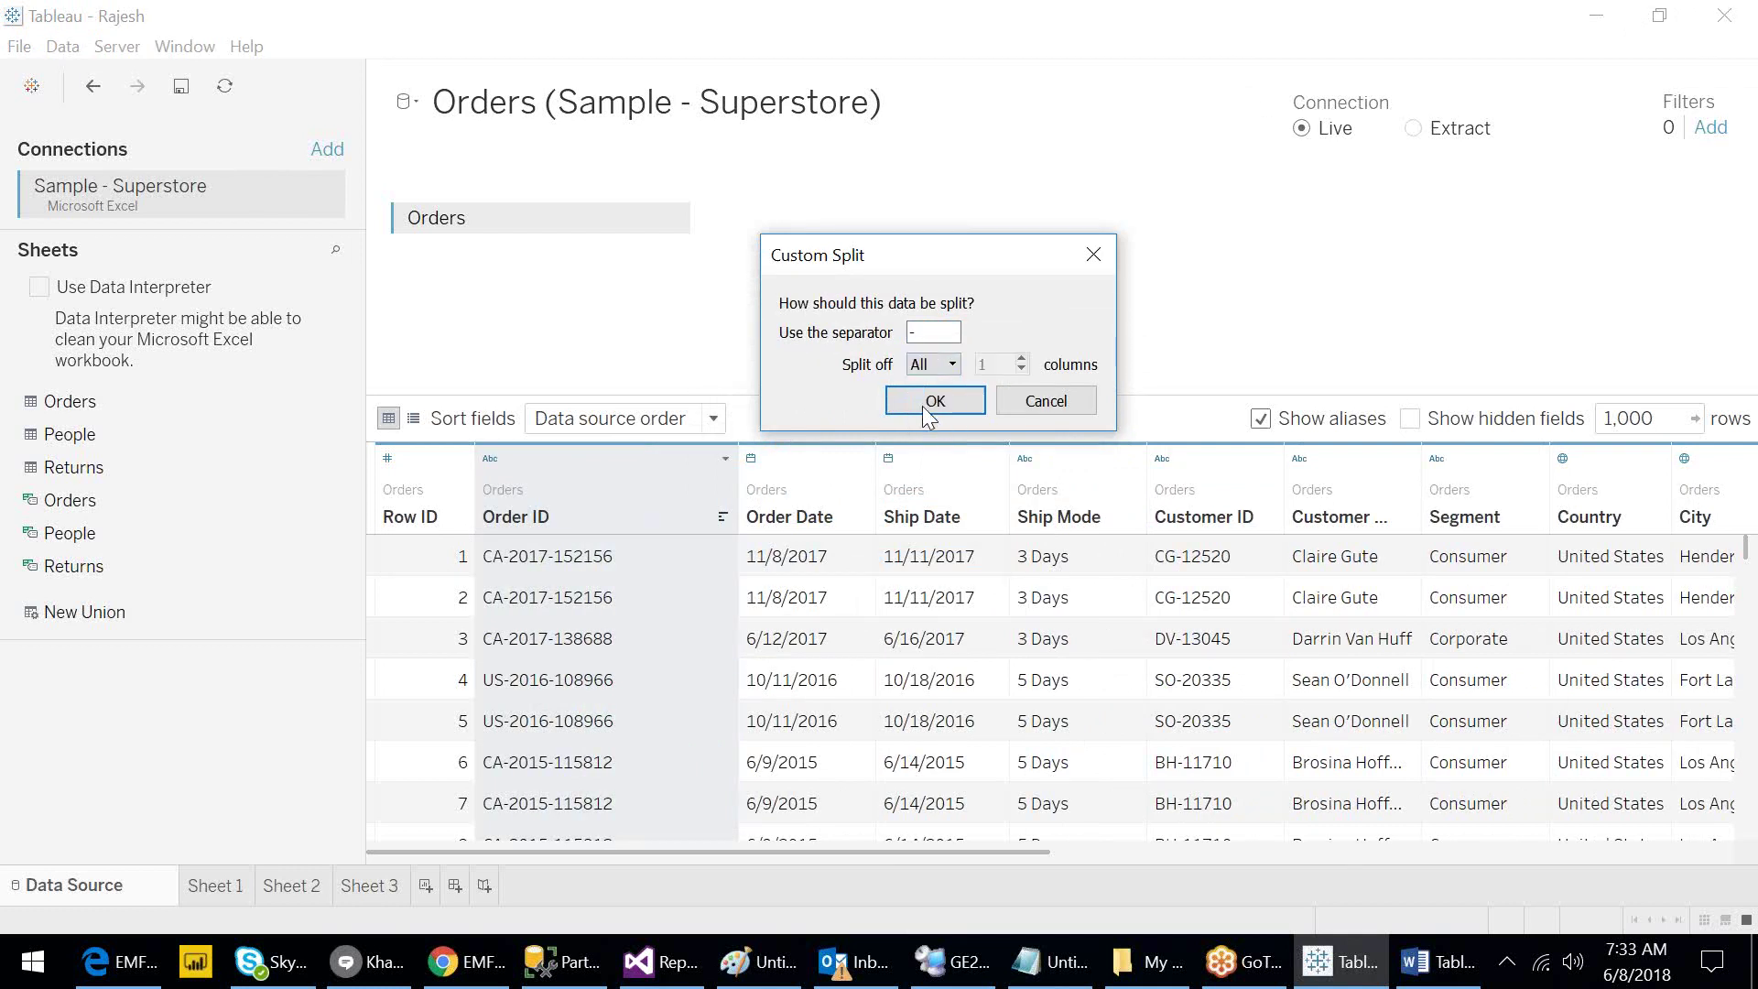
{"action": "left_click", "coordinate": [923, 403]}
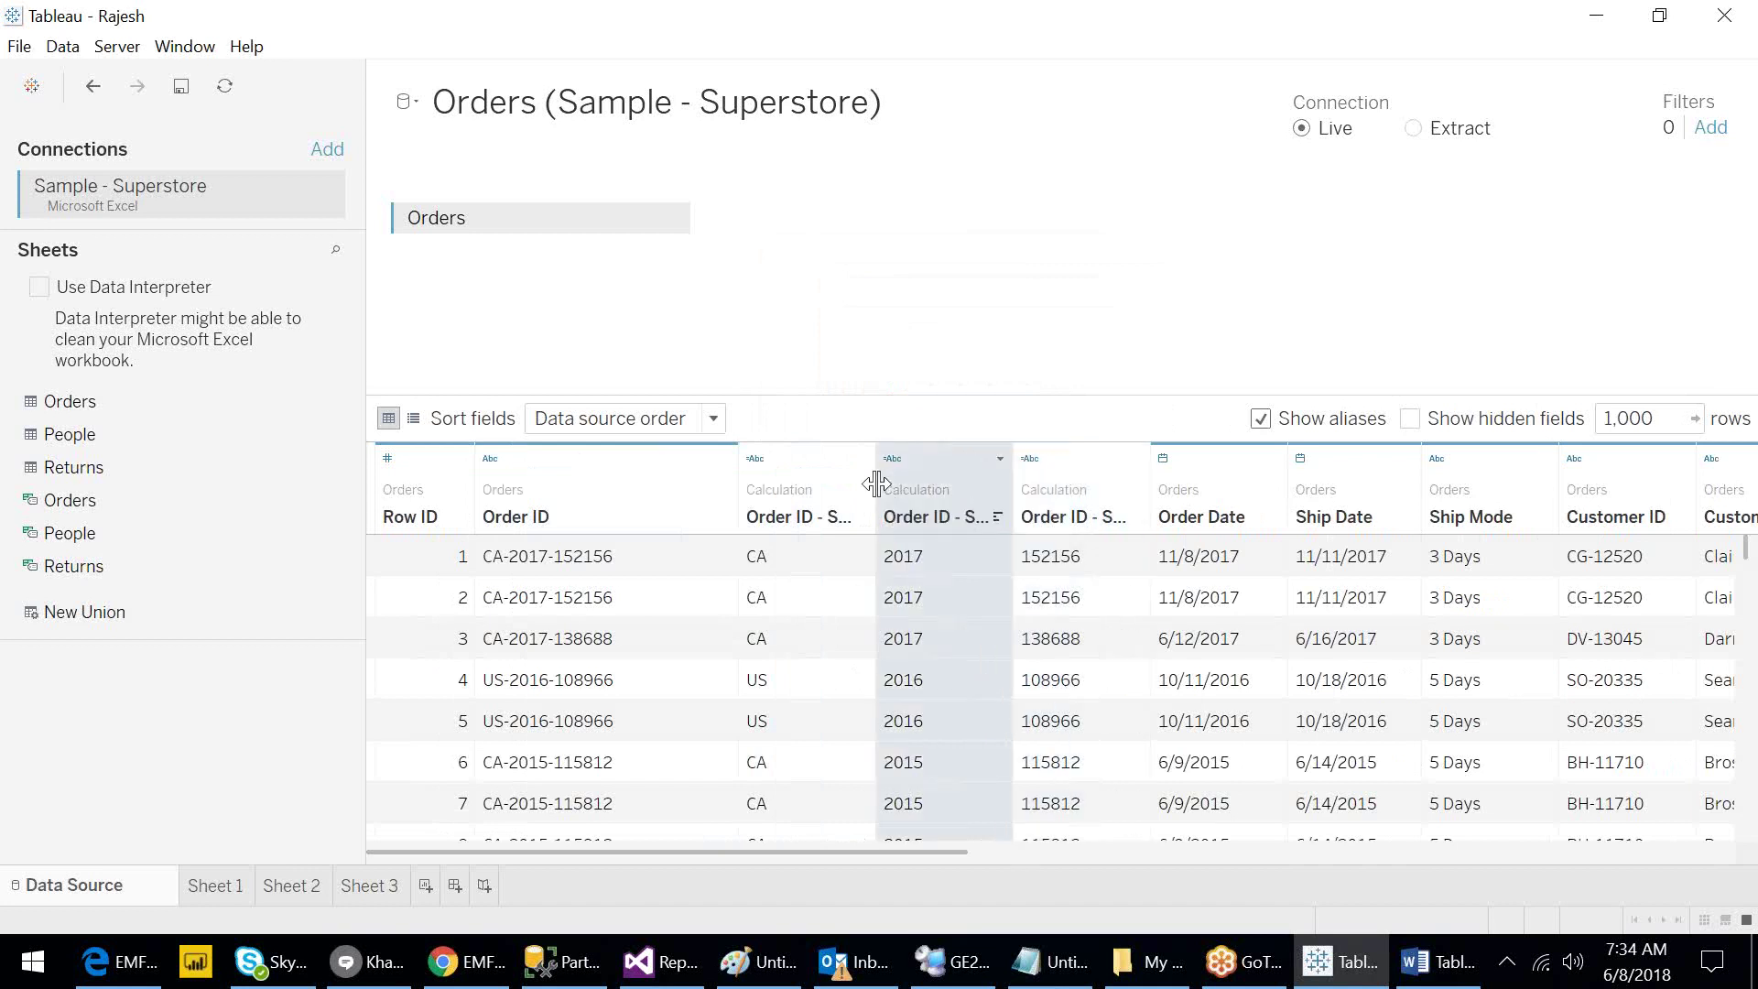
Widen the three columns split from Order ID so their full names can be read.
{"action": "left_click_drag", "start_coordinate": [877, 483], "coordinate": [952, 486]}
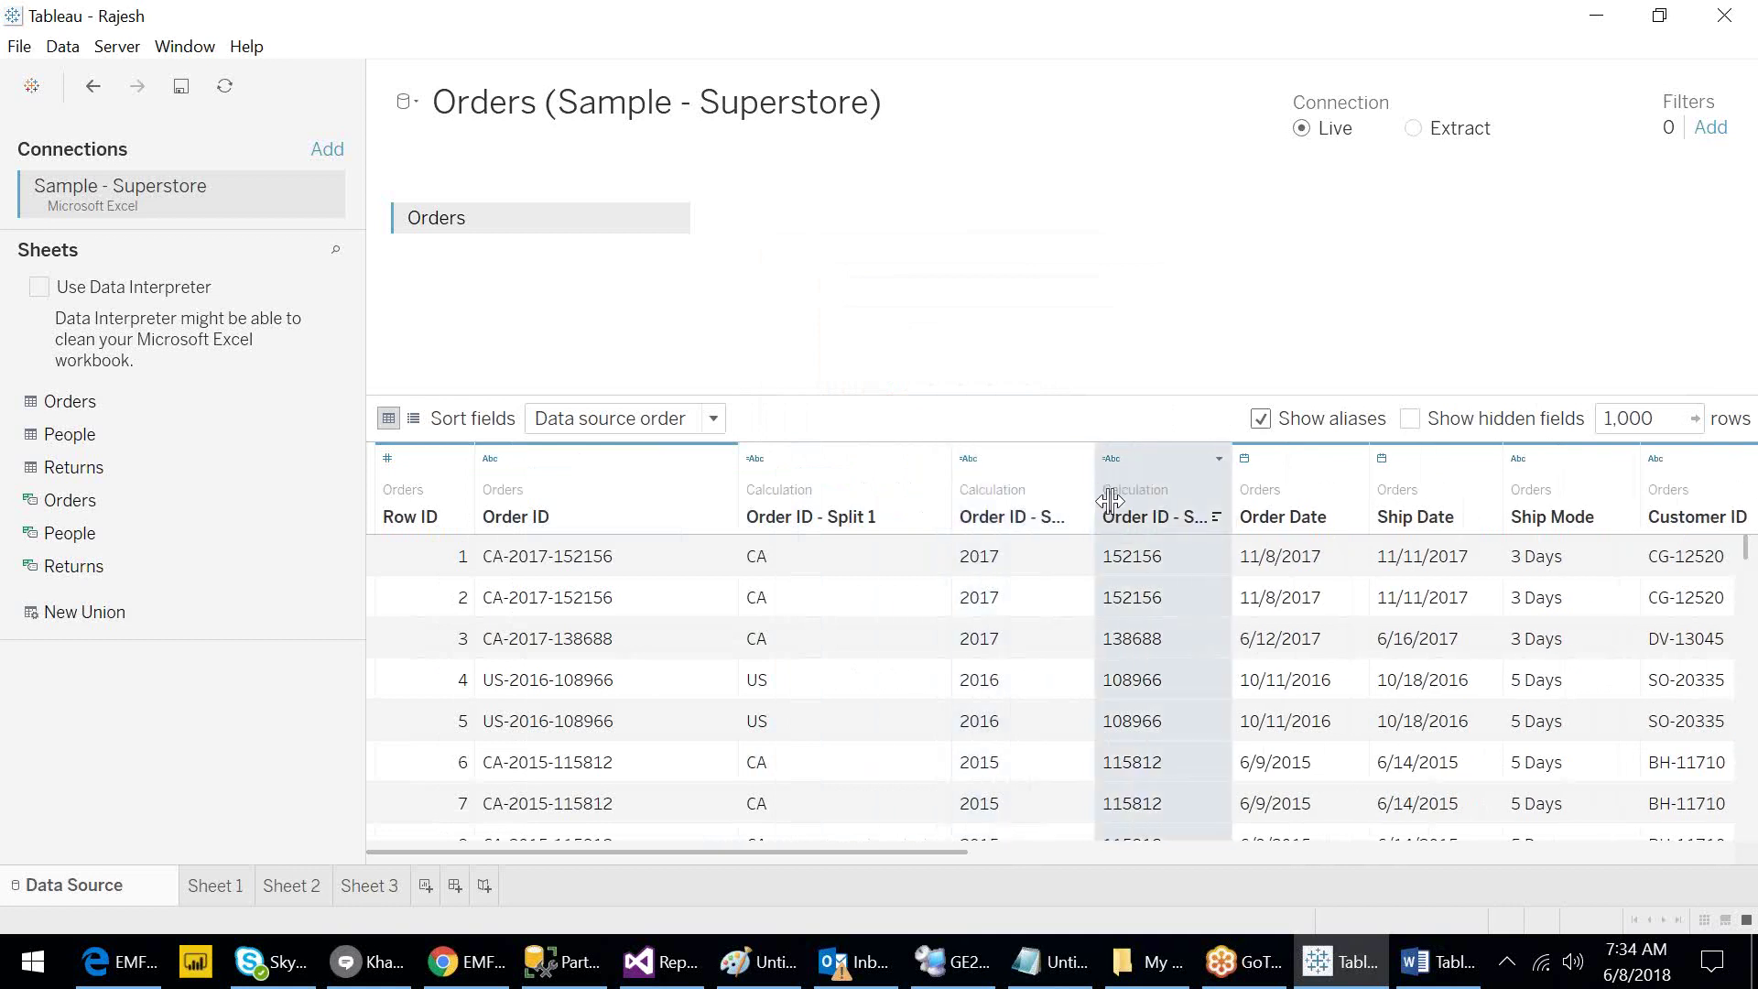
{"action": "left_click_drag", "start_coordinate": [1090, 498], "coordinate": [1143, 499]}
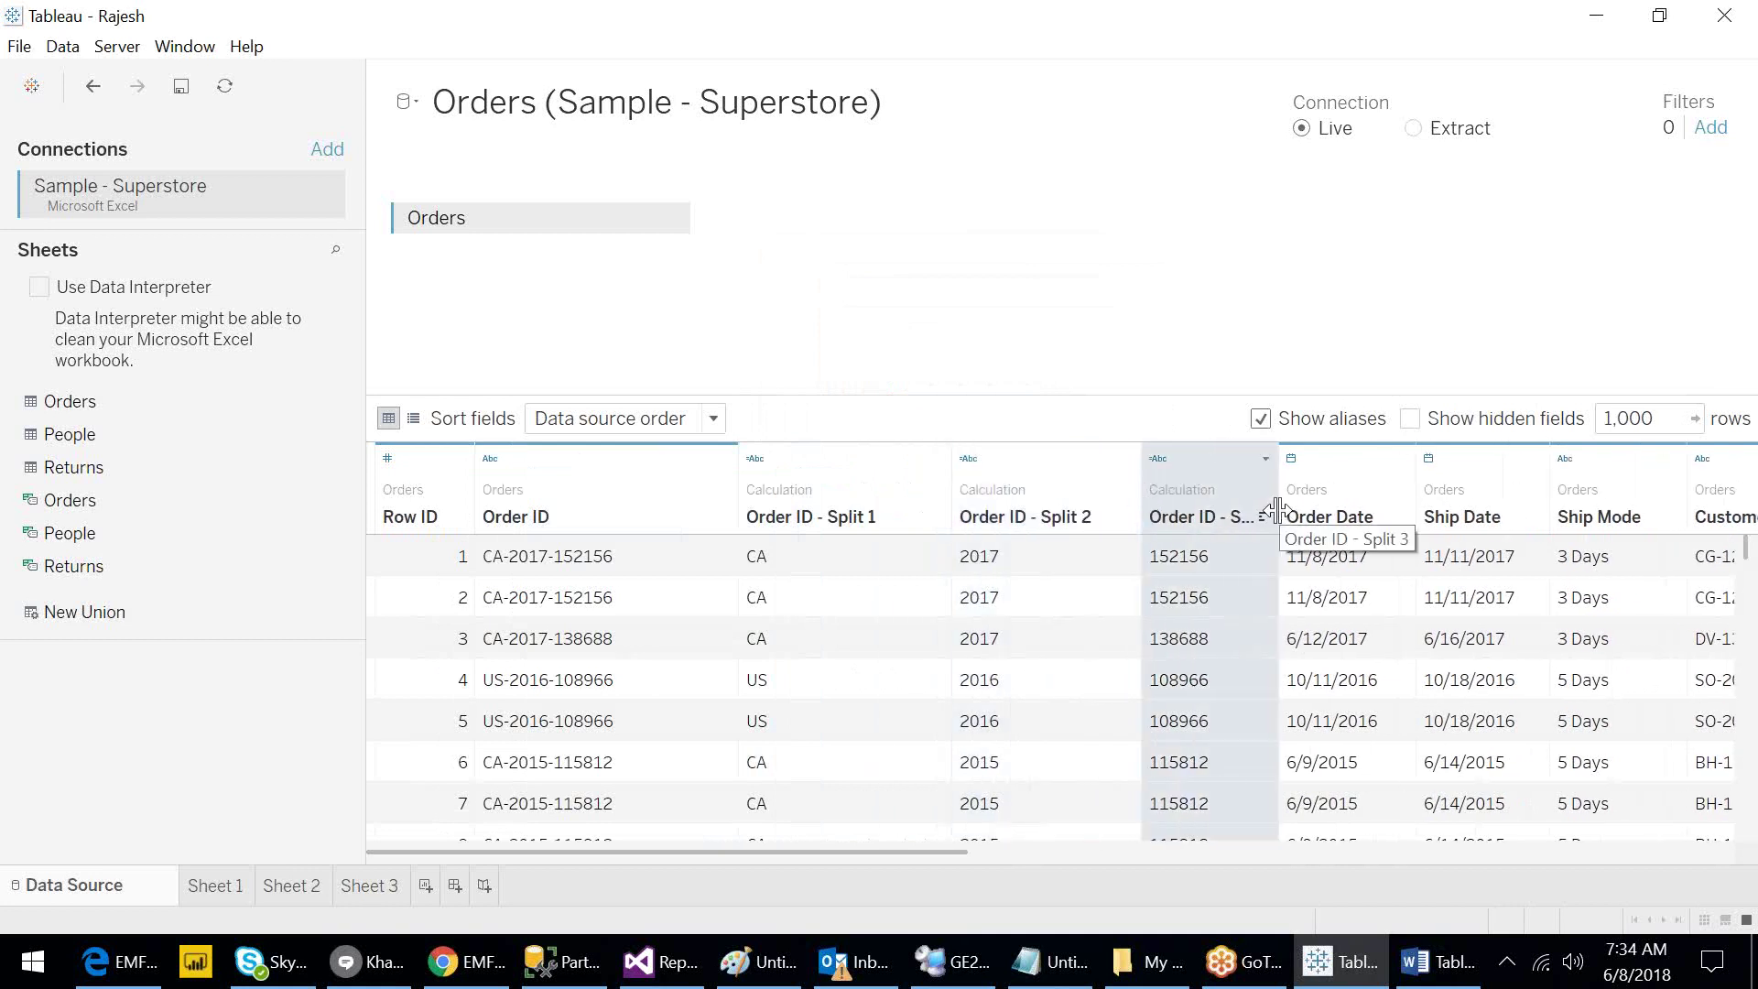
{"action": "left_click_drag", "start_coordinate": [1278, 510], "coordinate": [1341, 510]}
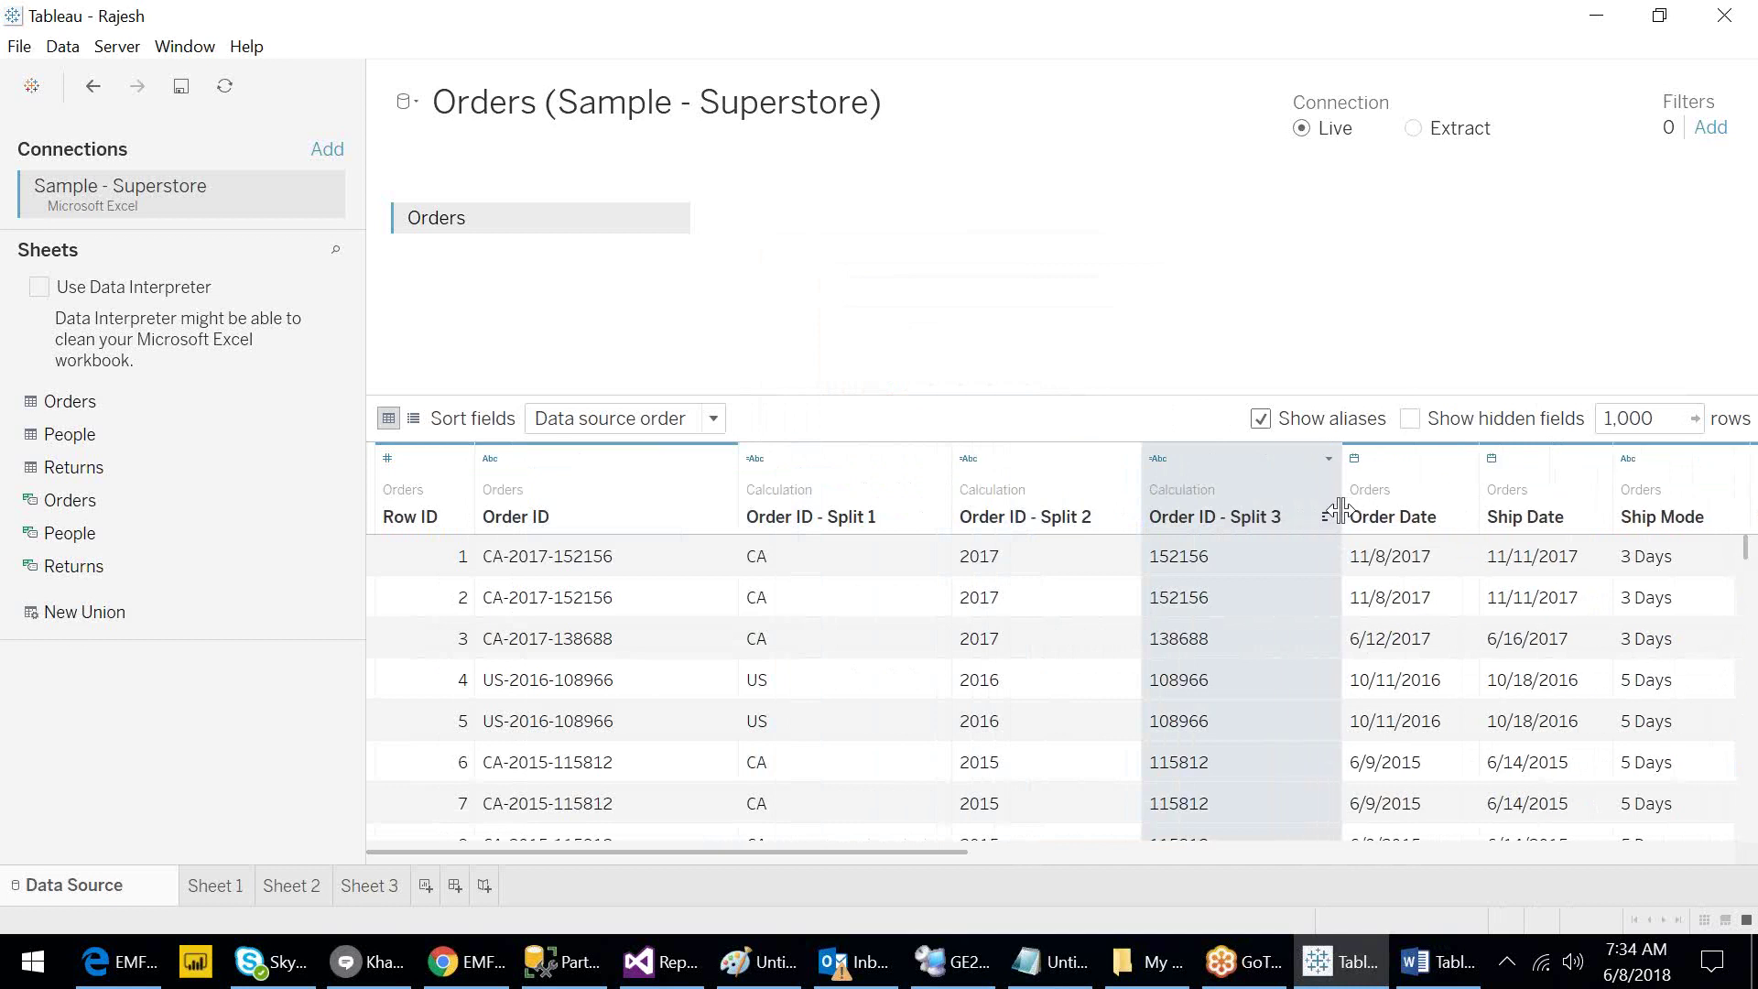
Rename the first column split from Order ID as State_ID.
{"action": "double_click", "coordinate": [819, 518]}
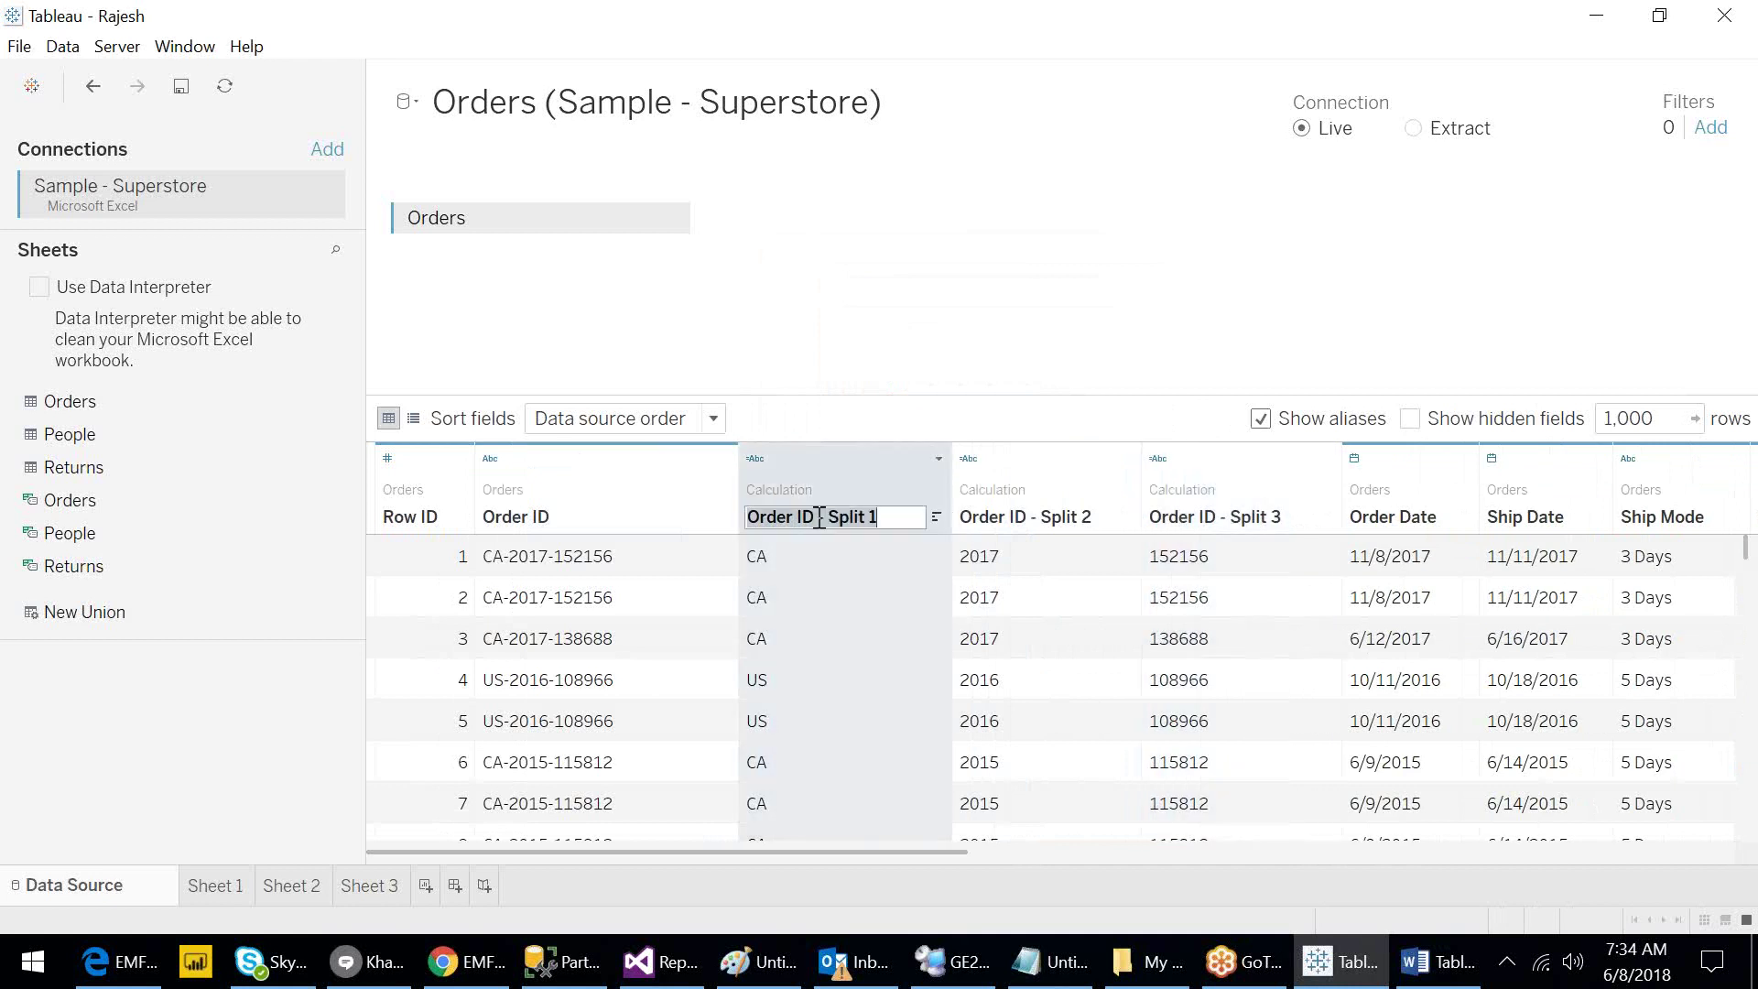
{"action": "type", "text": "State I"}
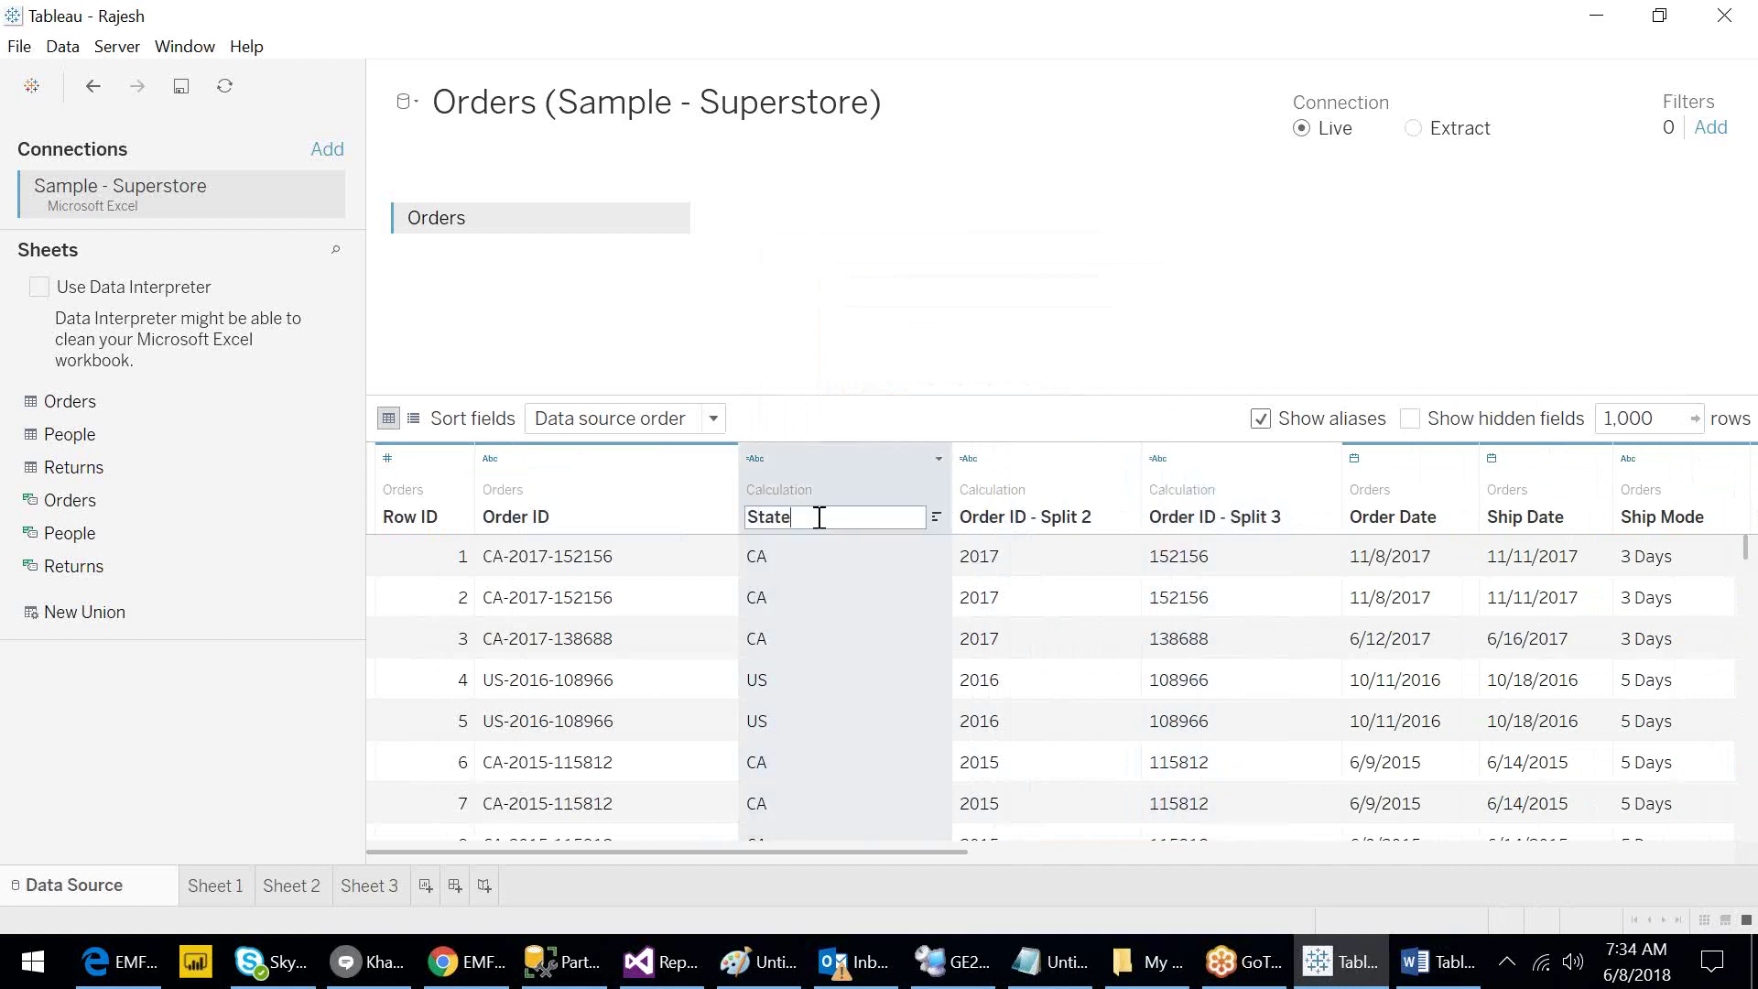
{"action": "key", "text": "BackSpace"}
{"action": "type", "text": "_ID"}
{"action": "key", "text": "Return"}
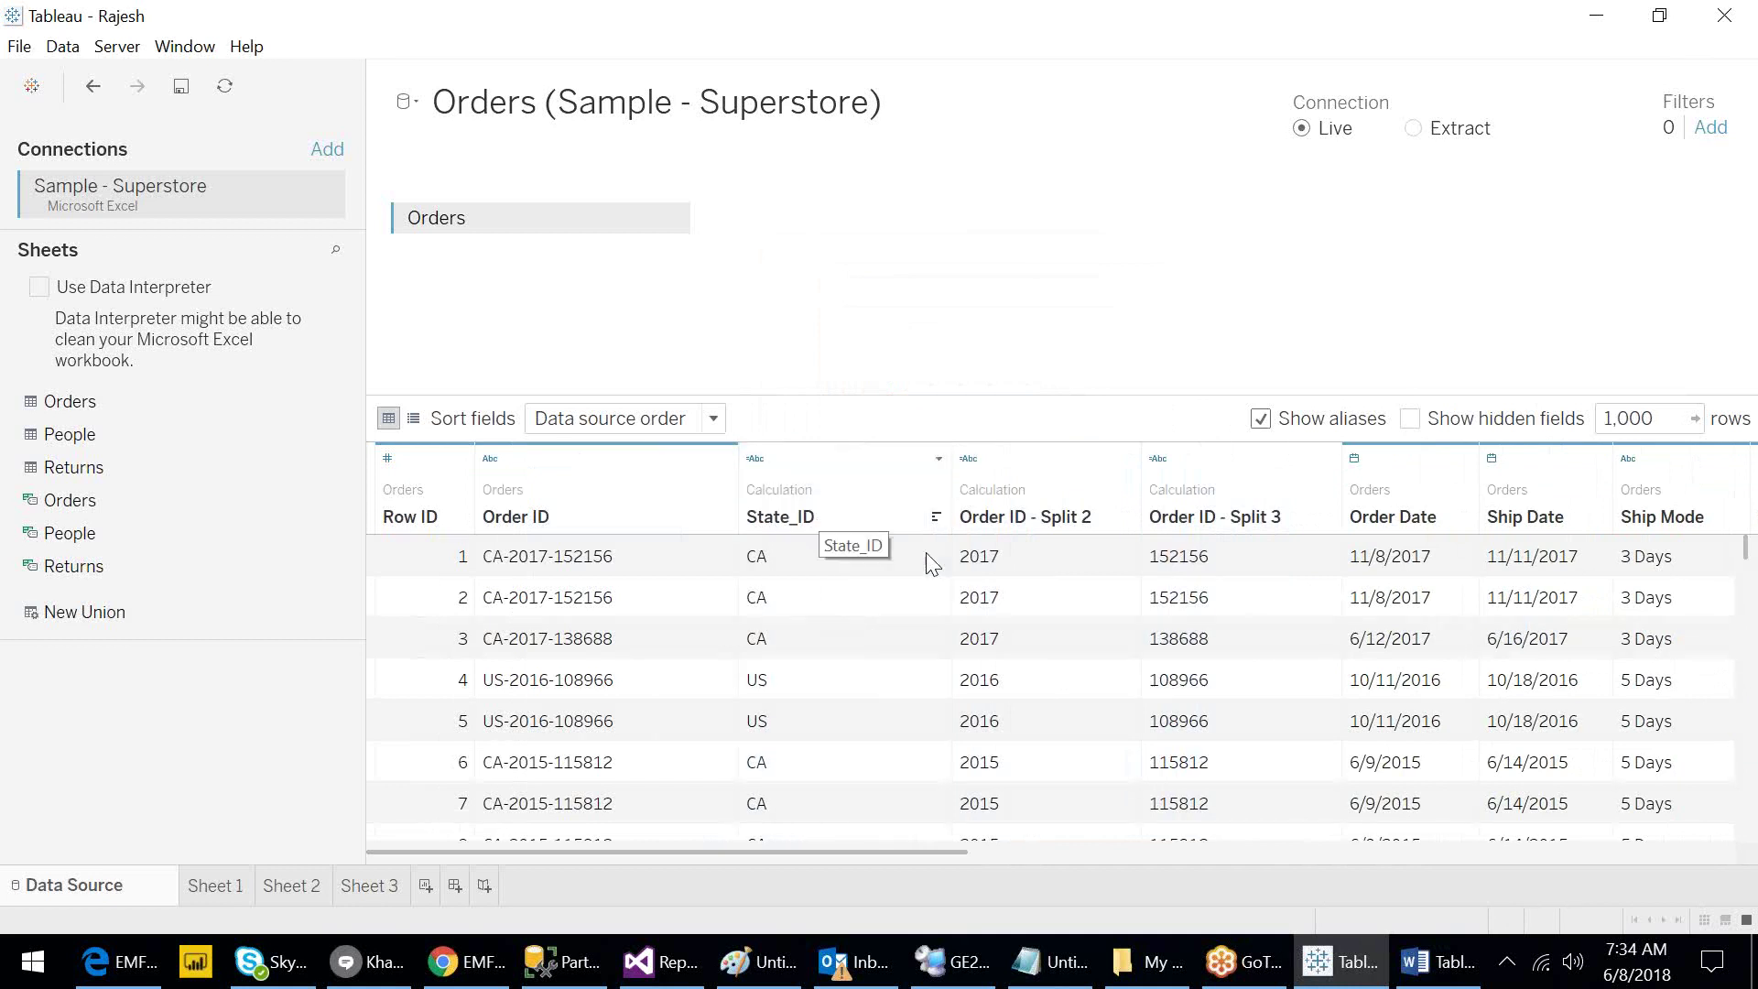
Rename the second column split from Order ID as Year.
{"action": "double_click", "coordinate": [1019, 522]}
{"action": "type", "text": "Year"}
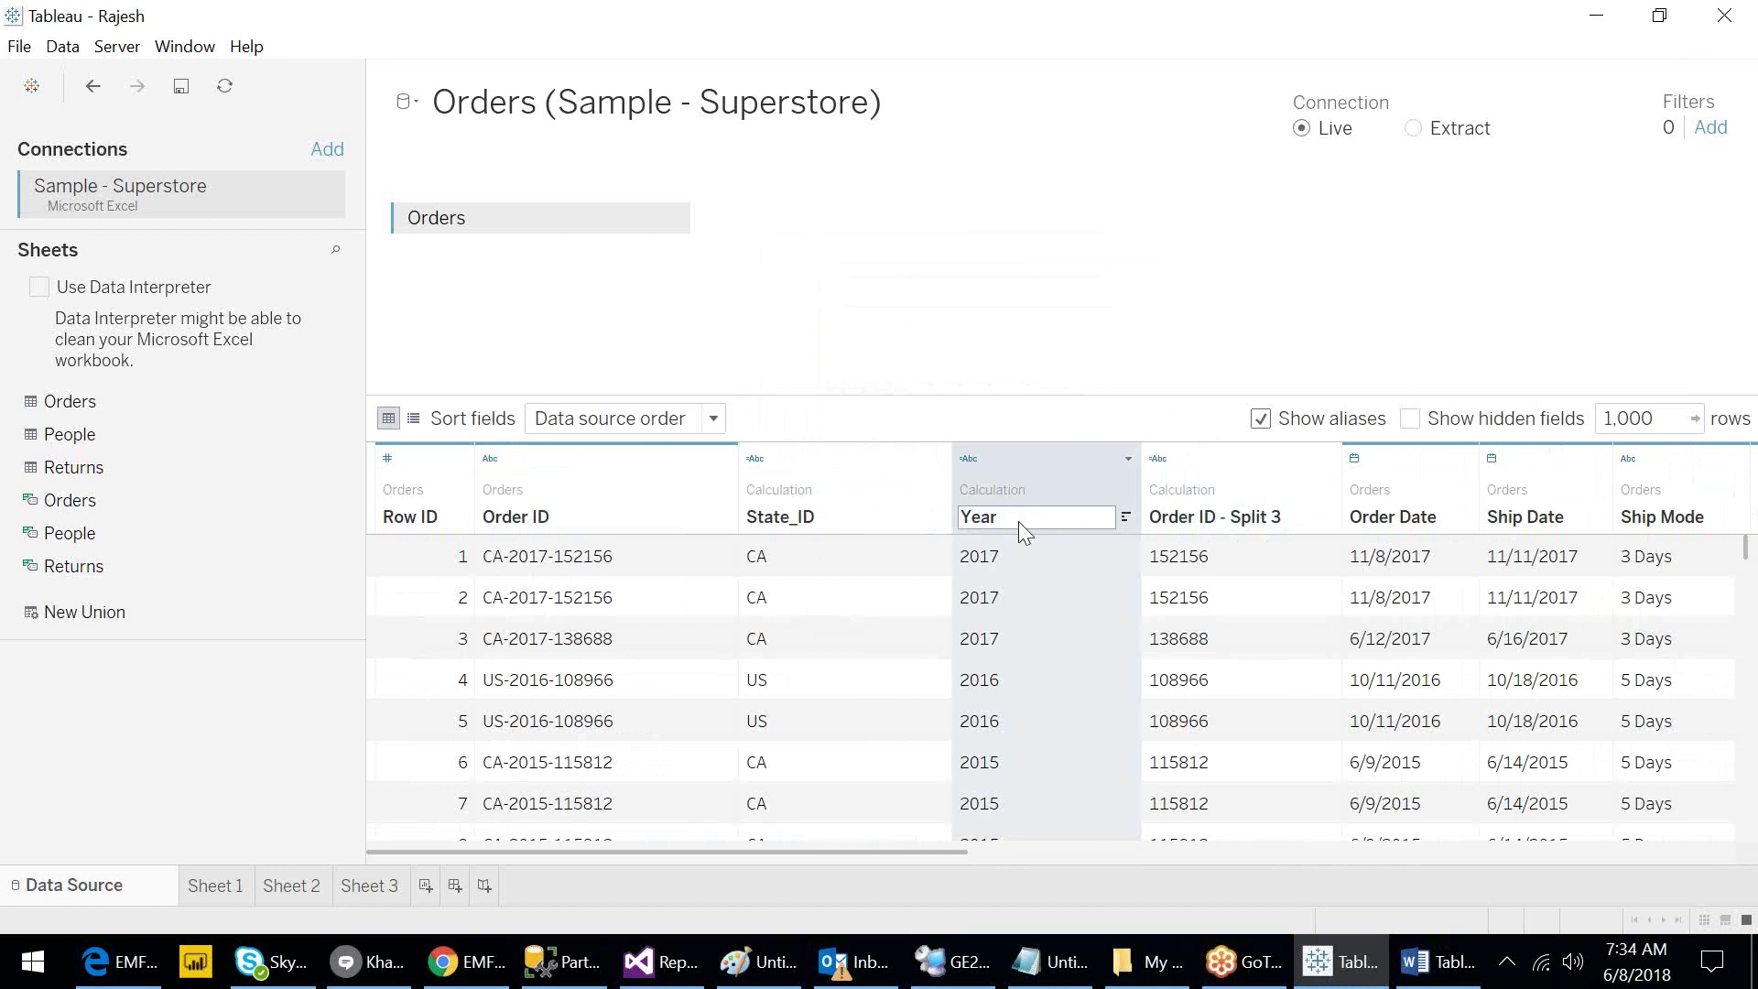
{"action": "key", "text": "Return"}
Rename the third column split from Order ID as Order_ID, after first trying the name Order ID.
{"action": "double_click", "coordinate": [1188, 518]}
{"action": "key", "text": "End"}
{"action": "key", "text": "BackSpace"}
{"action": "key", "text": "BackSpace"}
{"action": "key", "text": "BackSpace"}
{"action": "key", "text": "BackSpace"}
{"action": "key", "text": "BackSpace"}
{"action": "key", "text": "BackSpace"}
{"action": "key", "text": "BackSpace"}
{"action": "key", "text": "BackSpace"}
{"action": "key", "text": "BackSpace"}
{"action": "key", "text": "Return"}
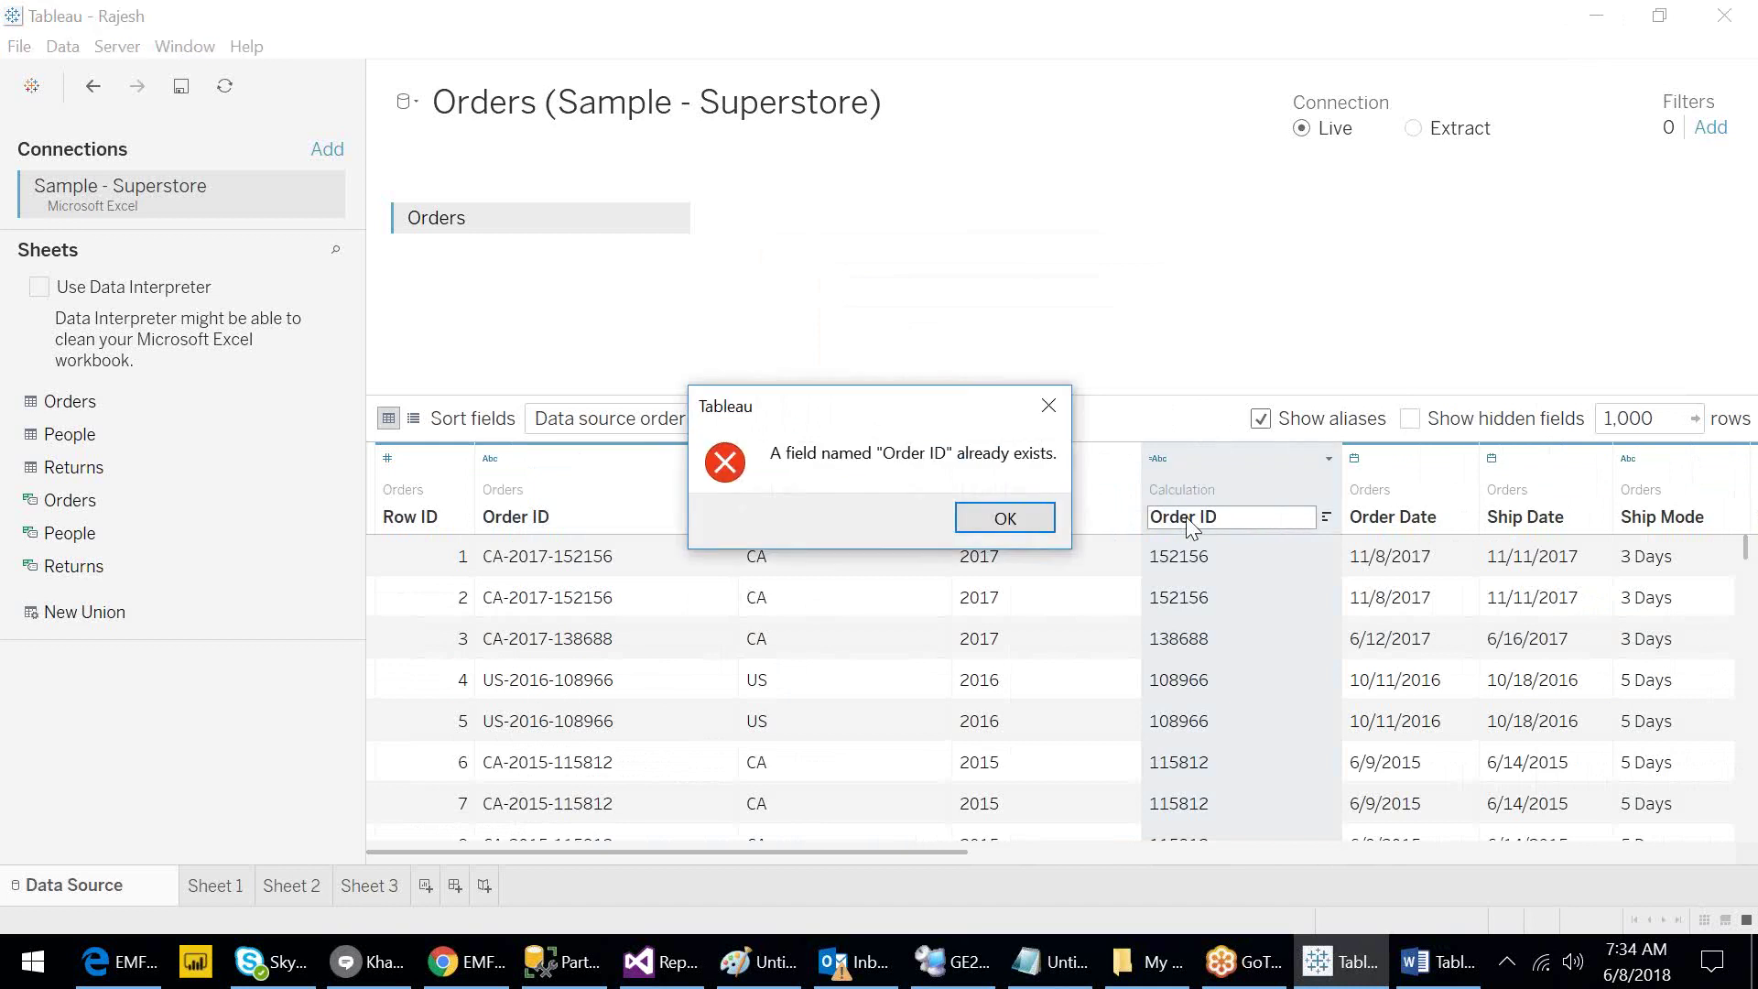
{"action": "left_click", "coordinate": [1001, 520]}
{"action": "key", "text": "BackSpace"}
{"action": "type", "text": "_"}
{"action": "key", "text": "Return"}
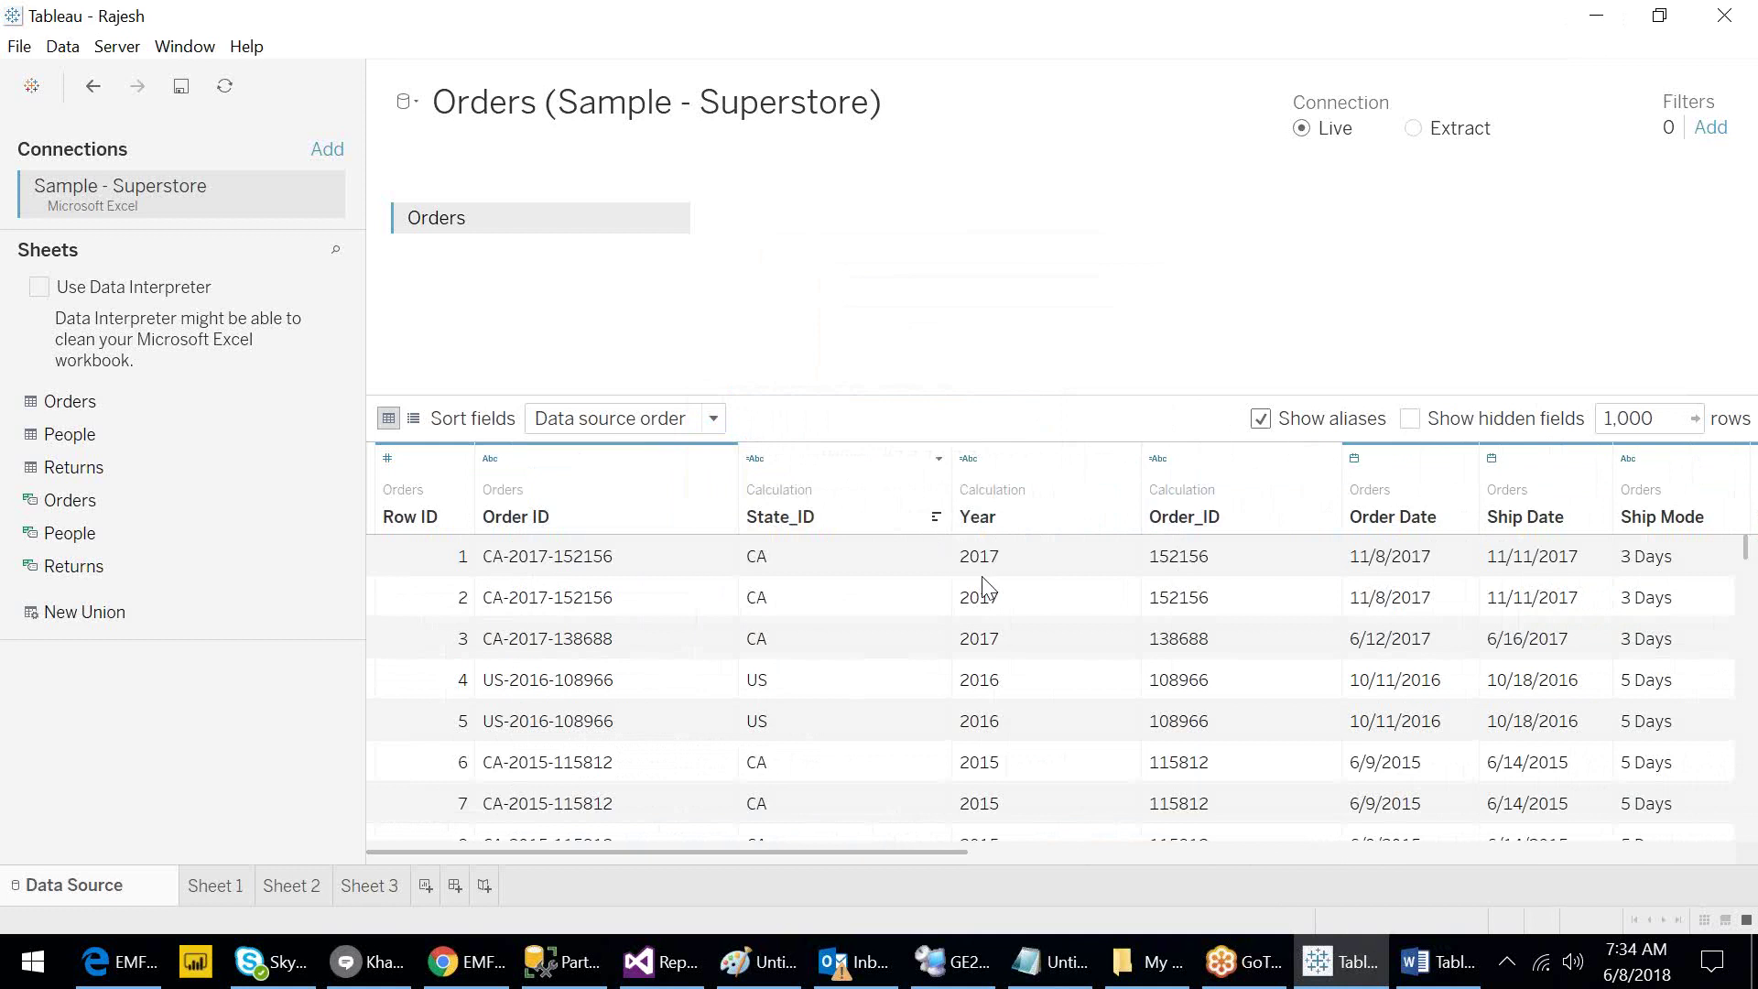
Select the State_ID, Year and Order_ID columns together and examine the options offered for the multiple selection.
{"action": "left_click", "coordinate": [784, 482]}
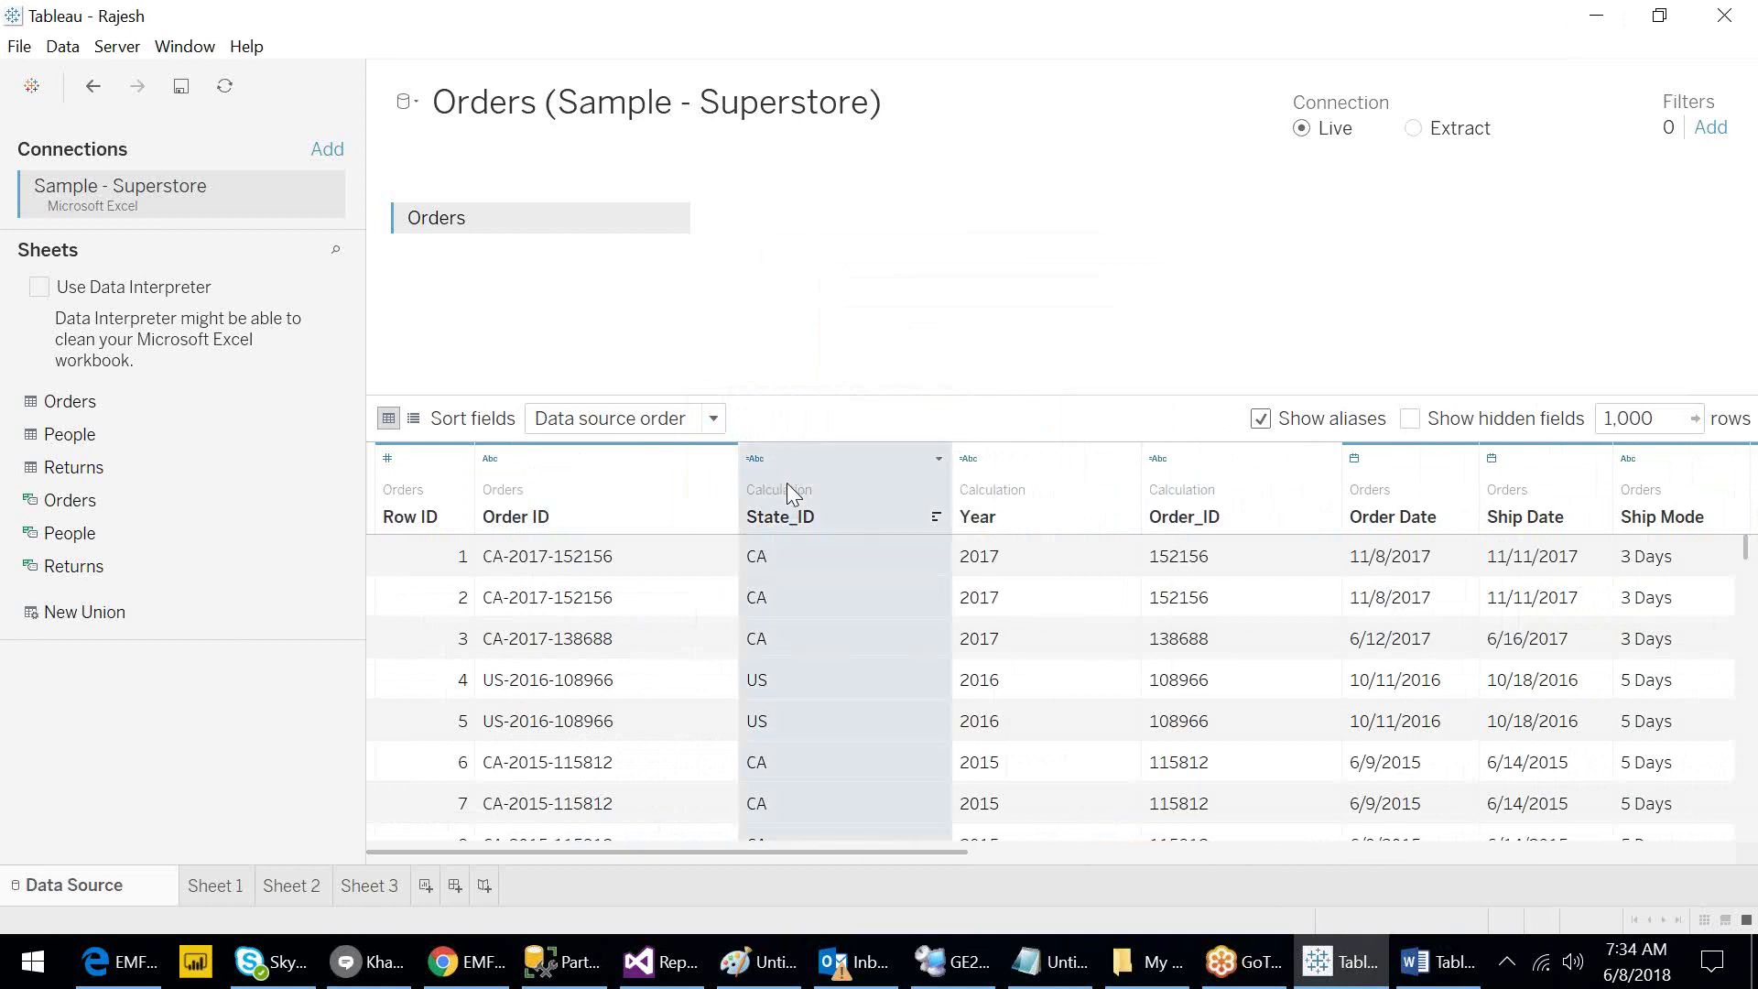
{"action": "left_click", "coordinate": [994, 488], "text": "ctrl"}
{"action": "left_click", "coordinate": [1174, 489], "text": "ctrl"}
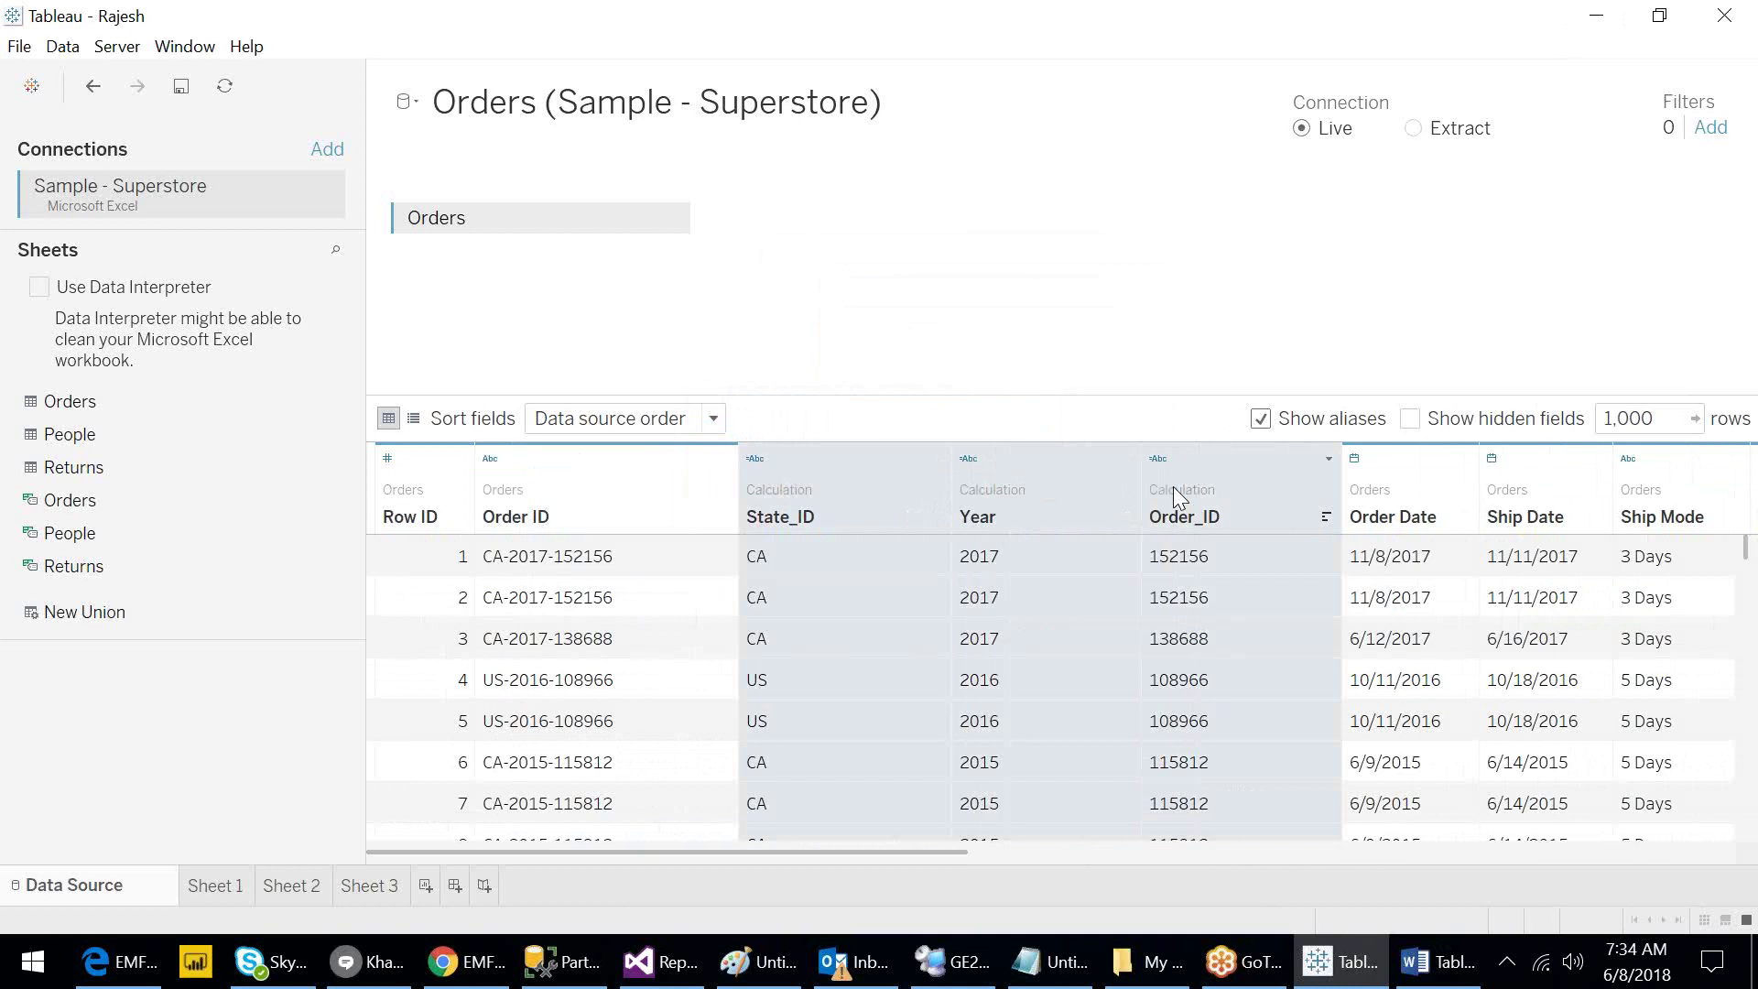
{"action": "right_click", "coordinate": [1024, 480]}
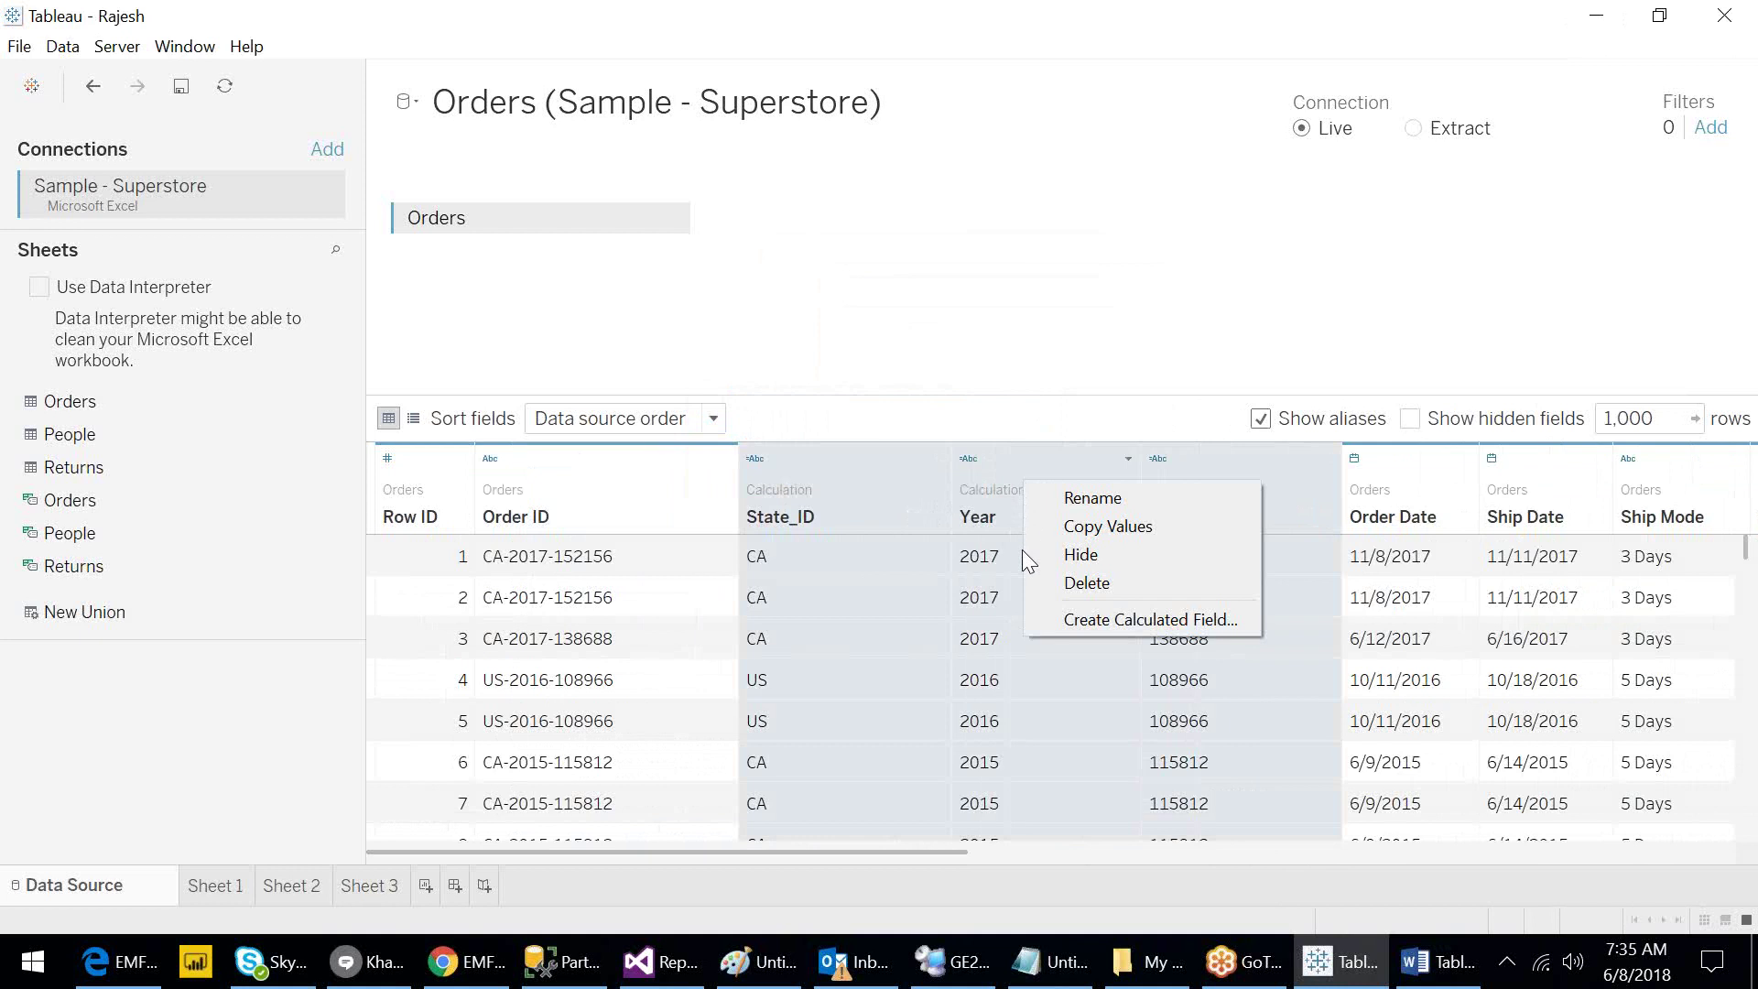
{"action": "left_click", "coordinate": [795, 489]}
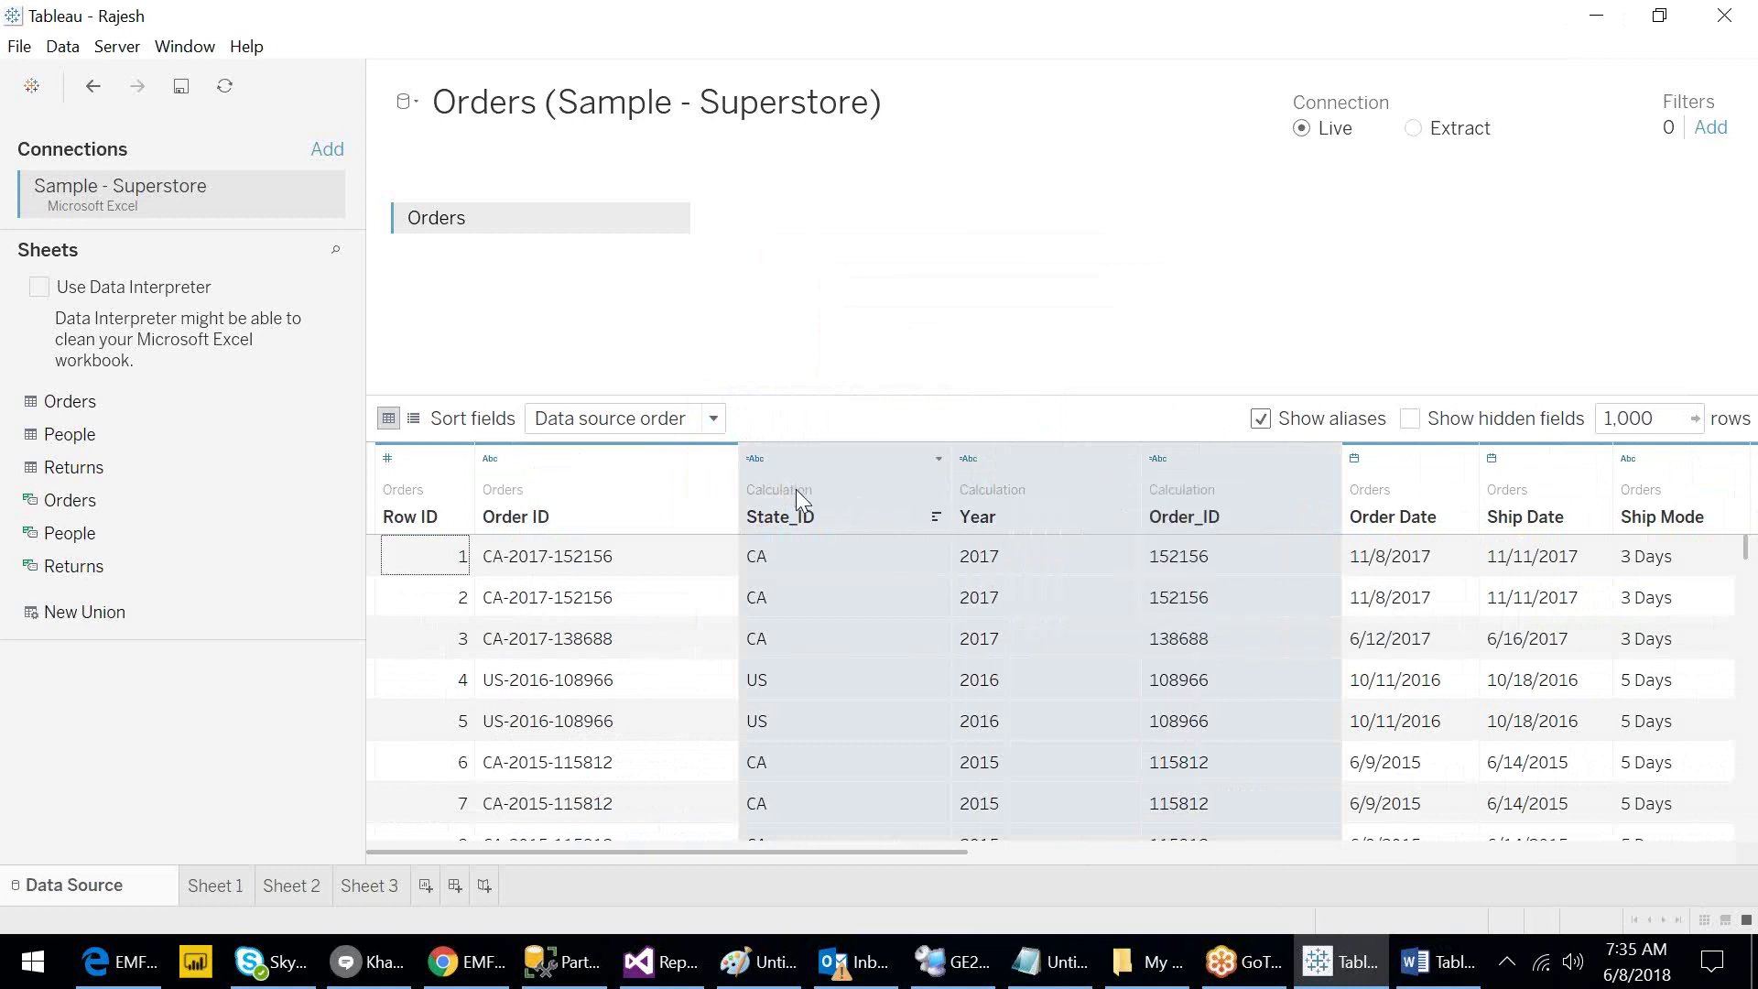
Select only the State_ID and Year columns and check the options offered for the two calculated fields.
{"action": "left_click", "coordinate": [795, 489]}
{"action": "left_click", "coordinate": [989, 488], "text": "ctrl"}
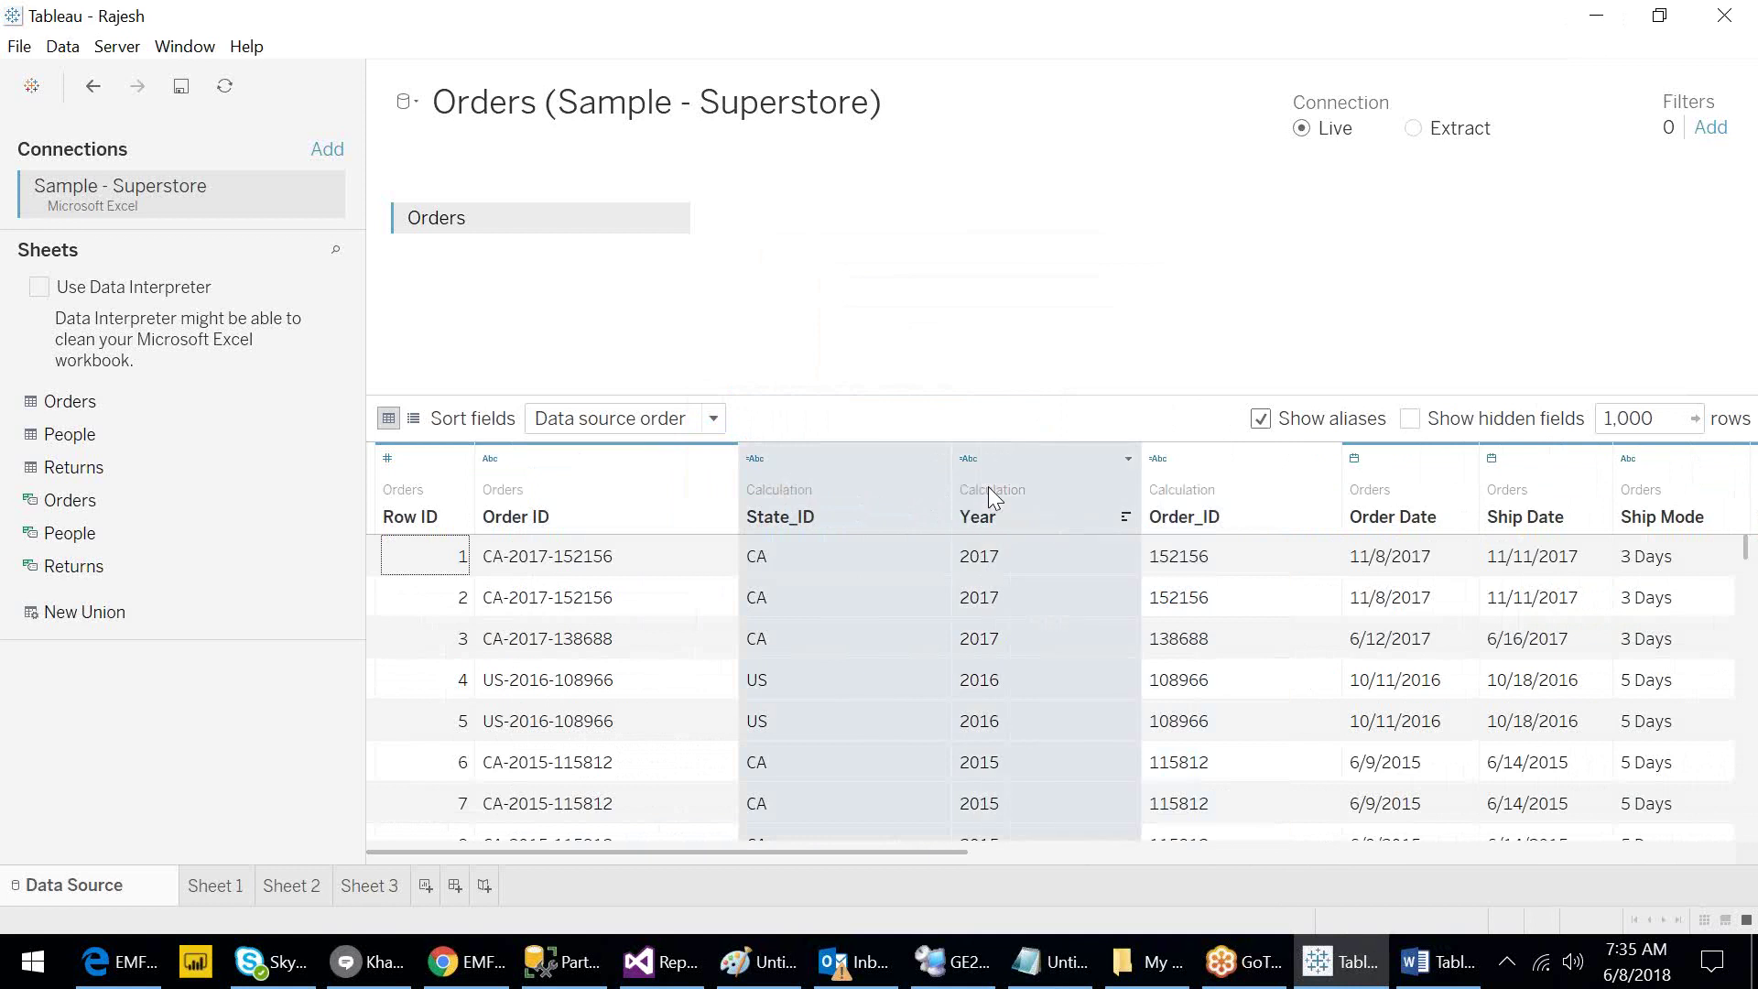
{"action": "right_click", "coordinate": [989, 488]}
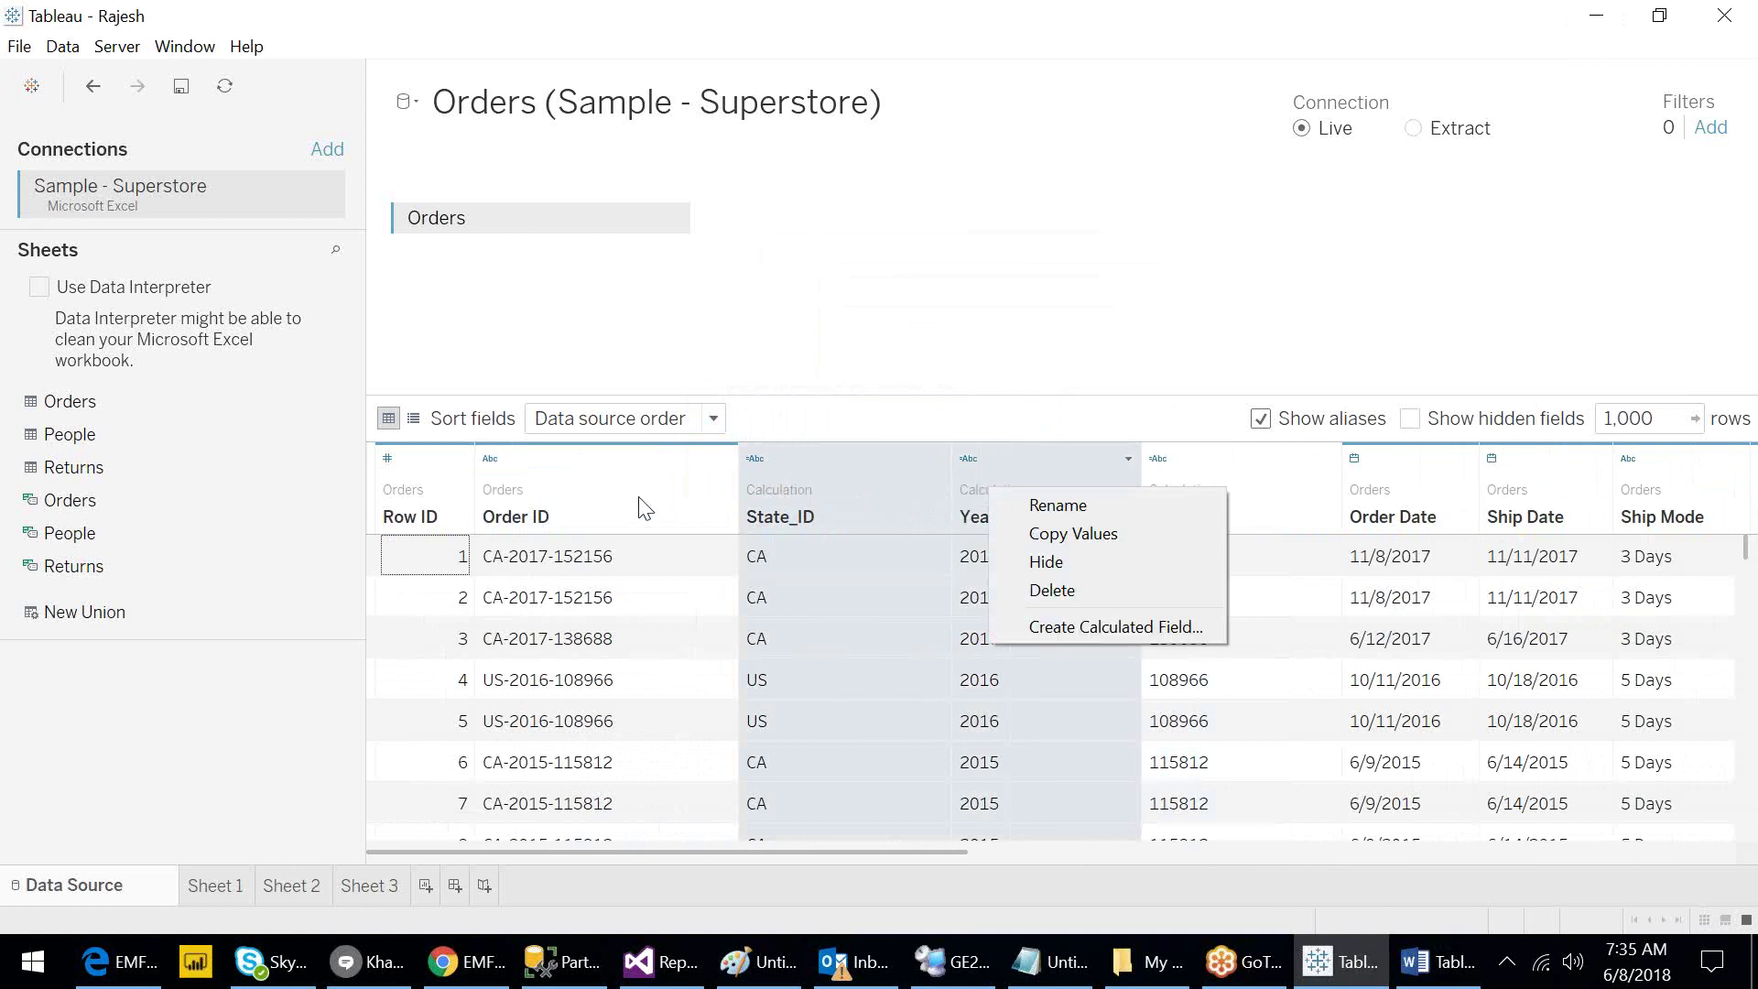
{"action": "key", "text": "Escape"}
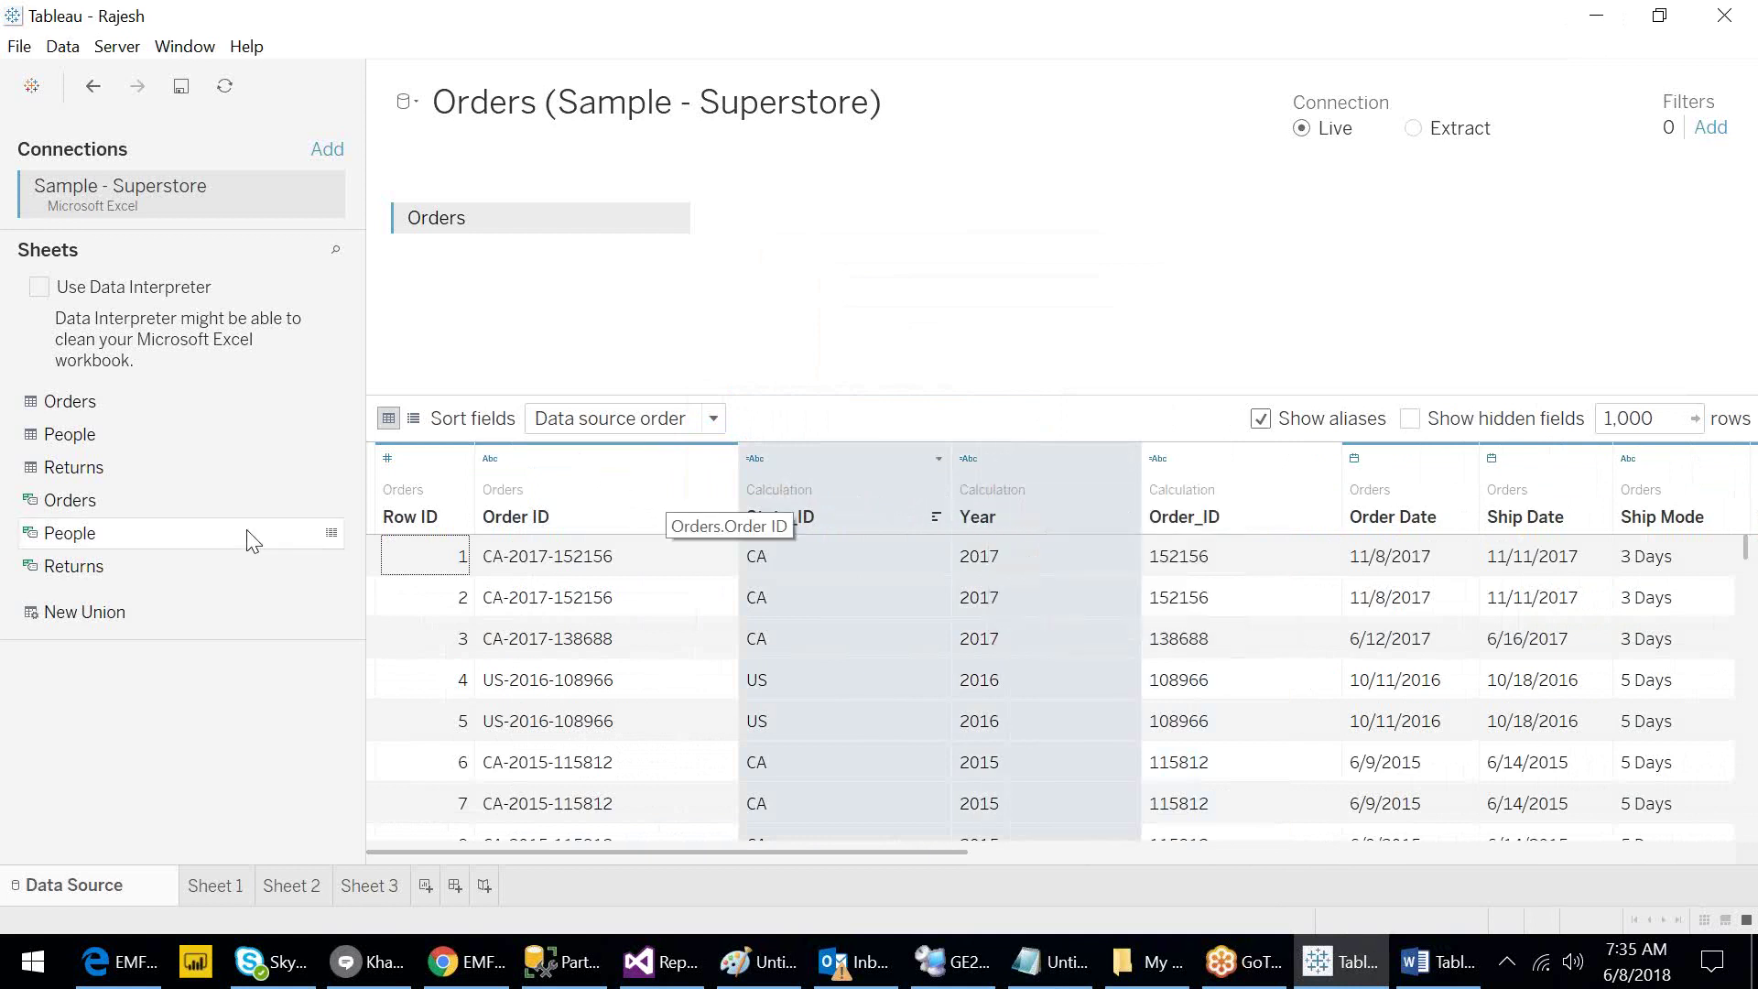
Select the original Order ID column together with State_ID and check the options offered for this mixed pair.
{"action": "left_click", "coordinate": [596, 498]}
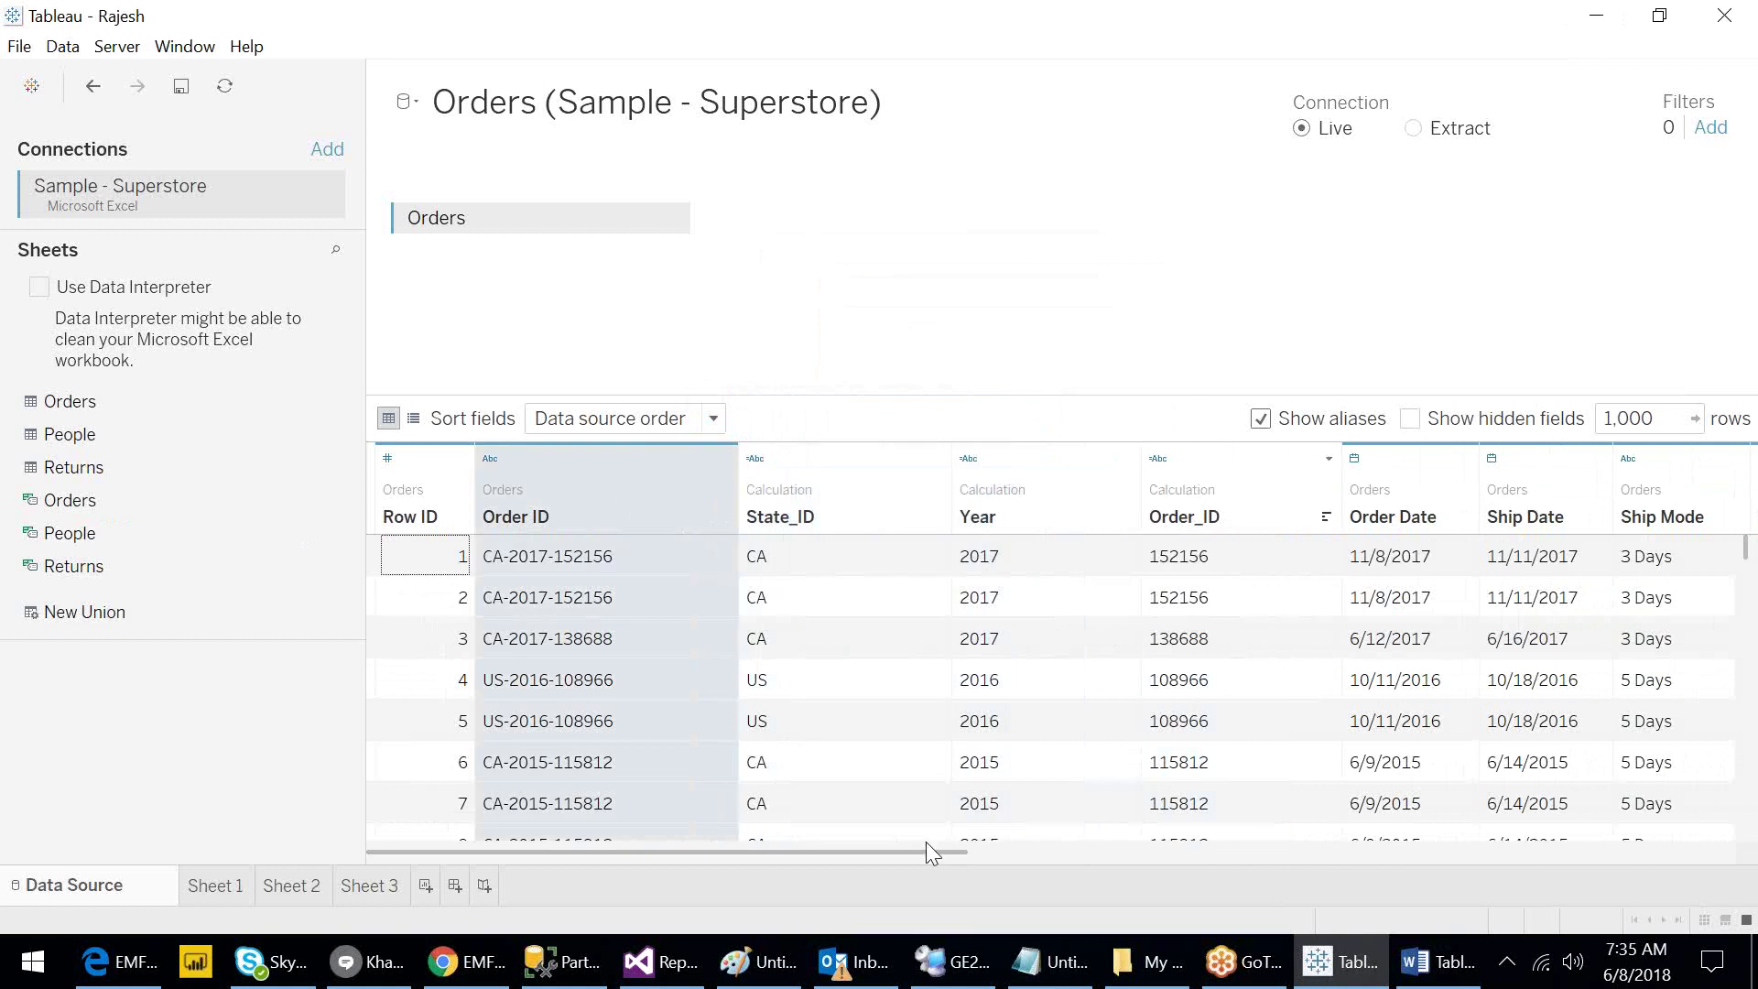
{"action": "left_click", "coordinate": [804, 499], "text": "shift"}
{"action": "right_click", "coordinate": [803, 500]}
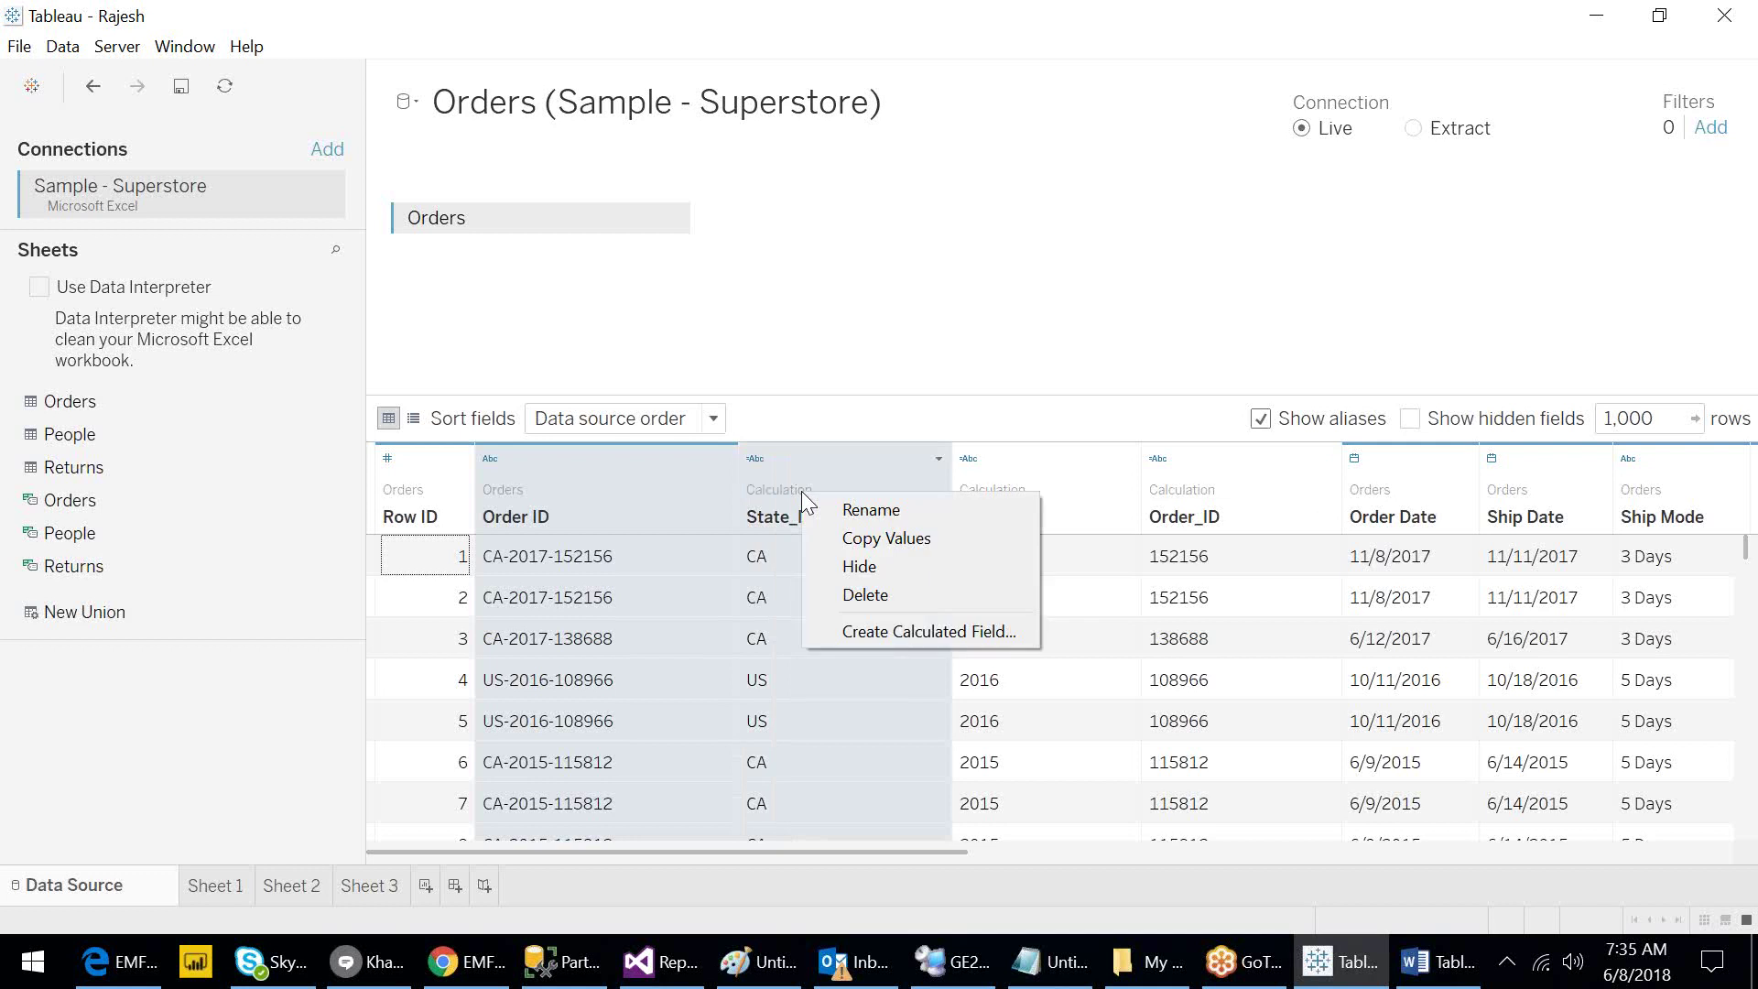
{"action": "left_click", "coordinate": [861, 733]}
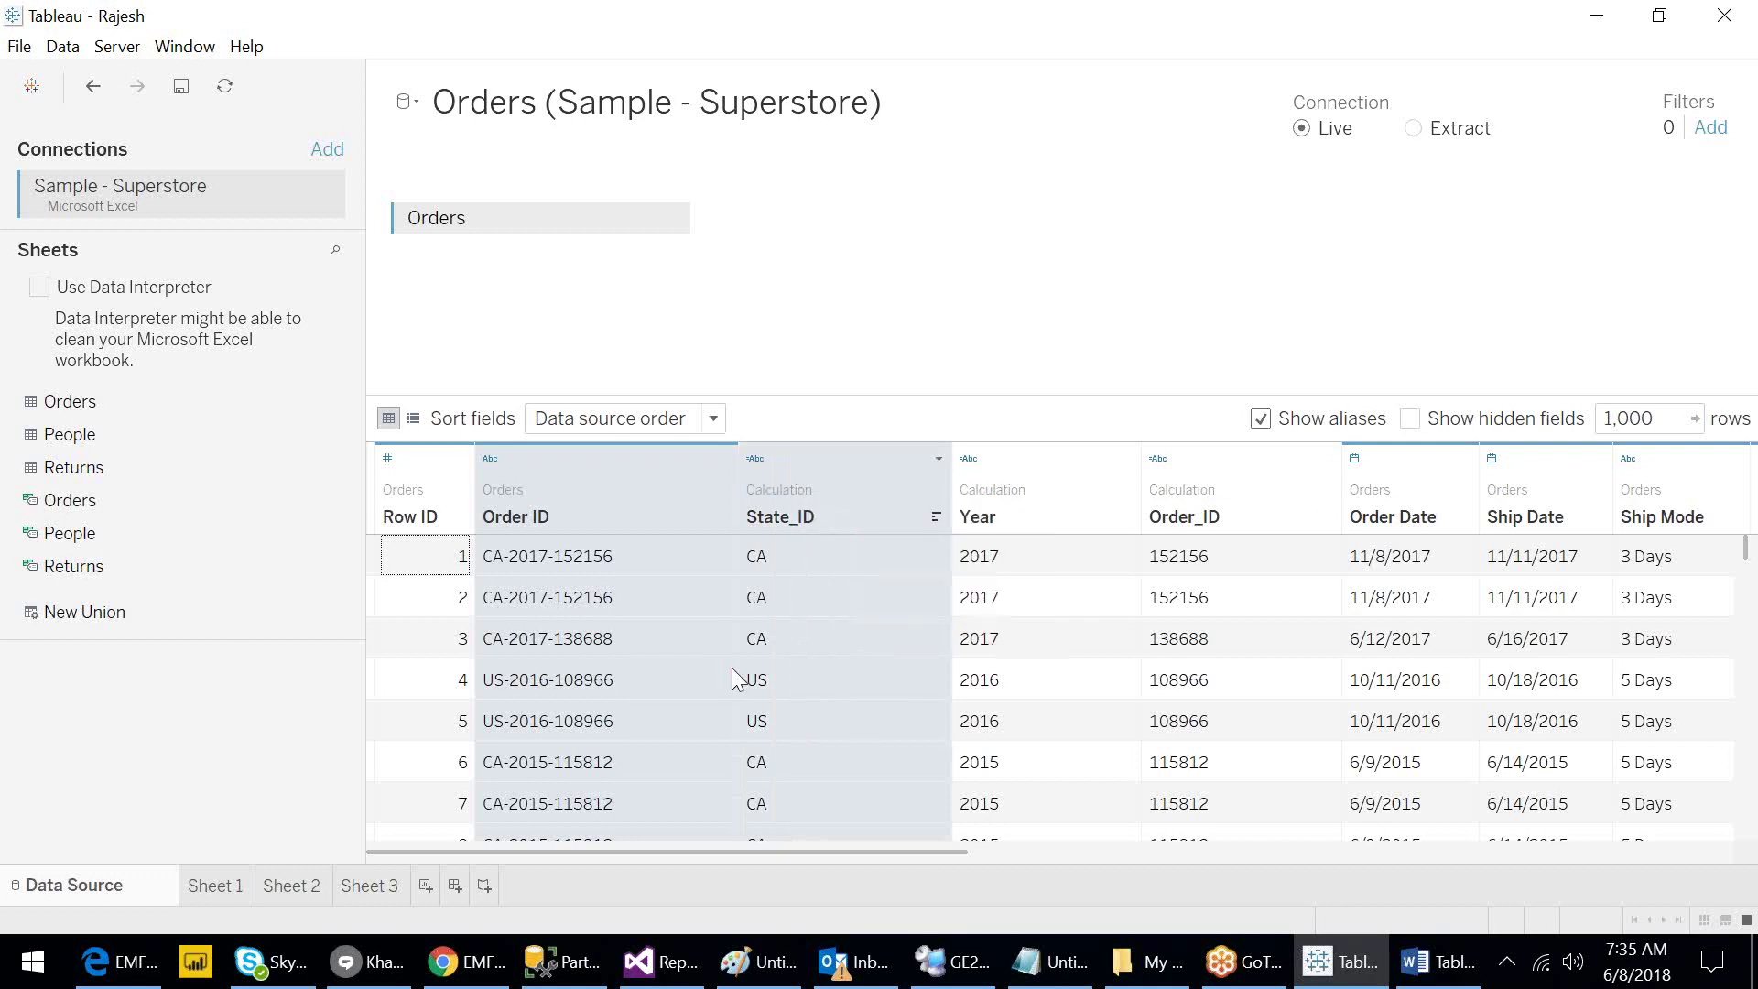
Examine the field options available for the Order Date column.
{"action": "left_click", "coordinate": [565, 509]}
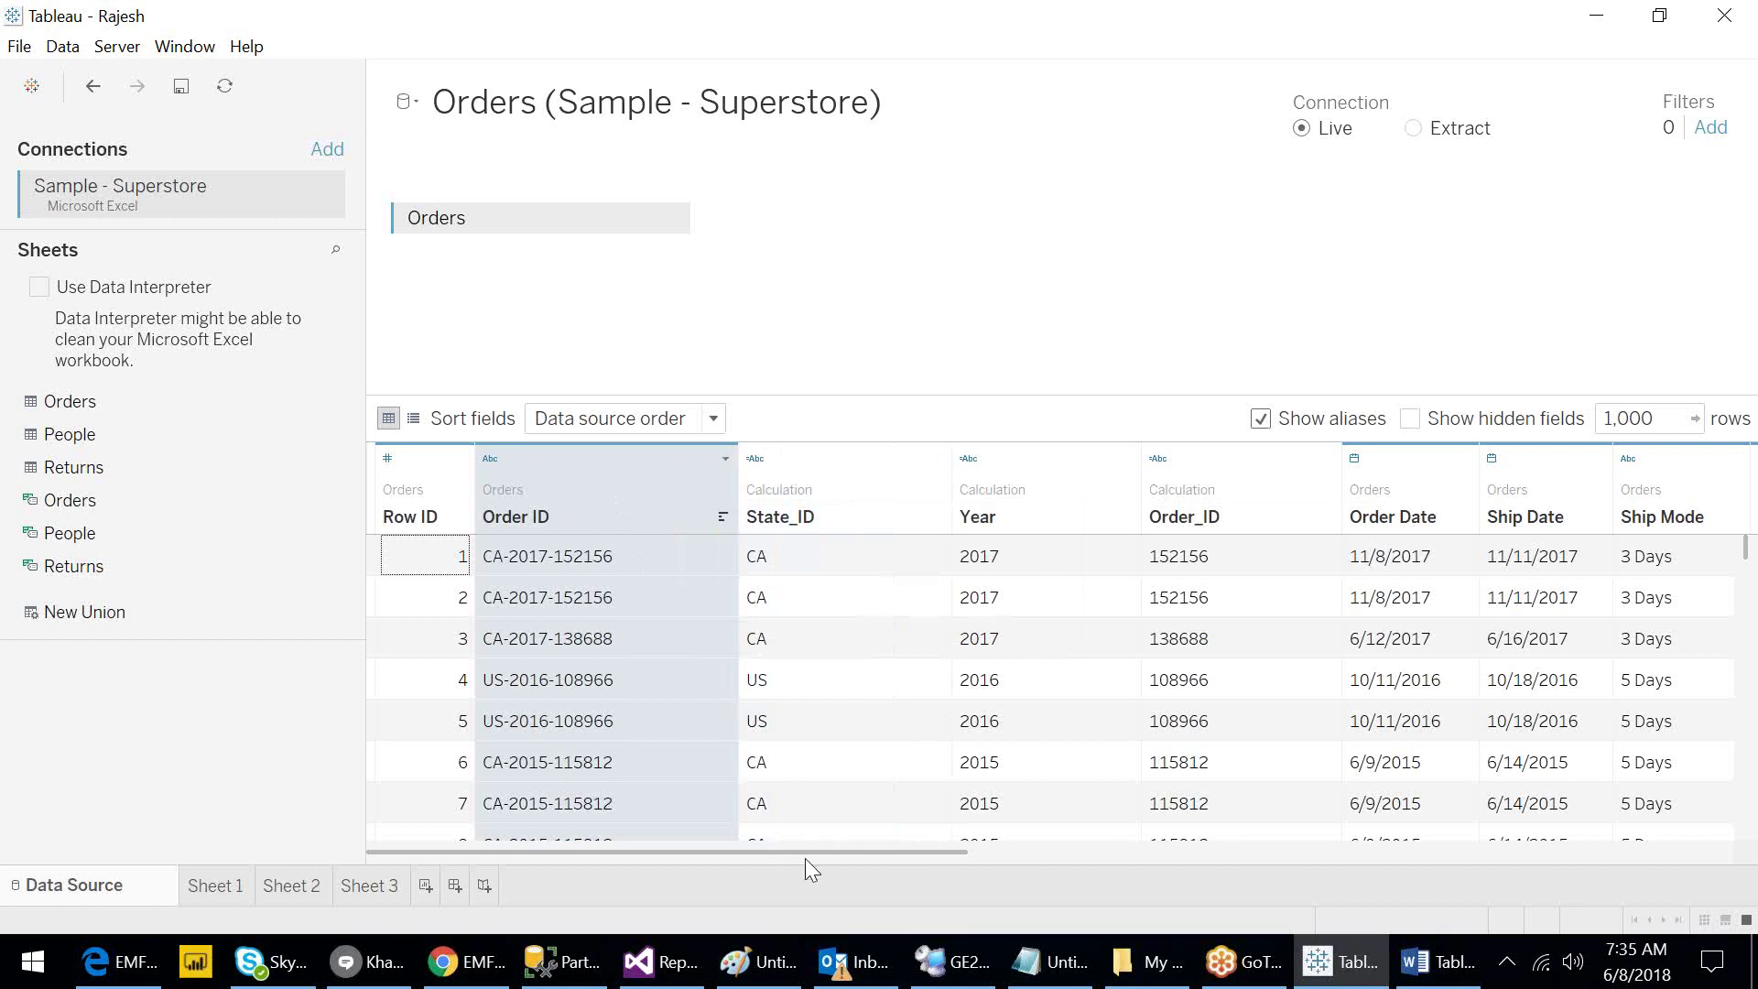
{"action": "scroll", "coordinate": [805, 859], "scroll_direction": "right", "scroll_amount": 1}
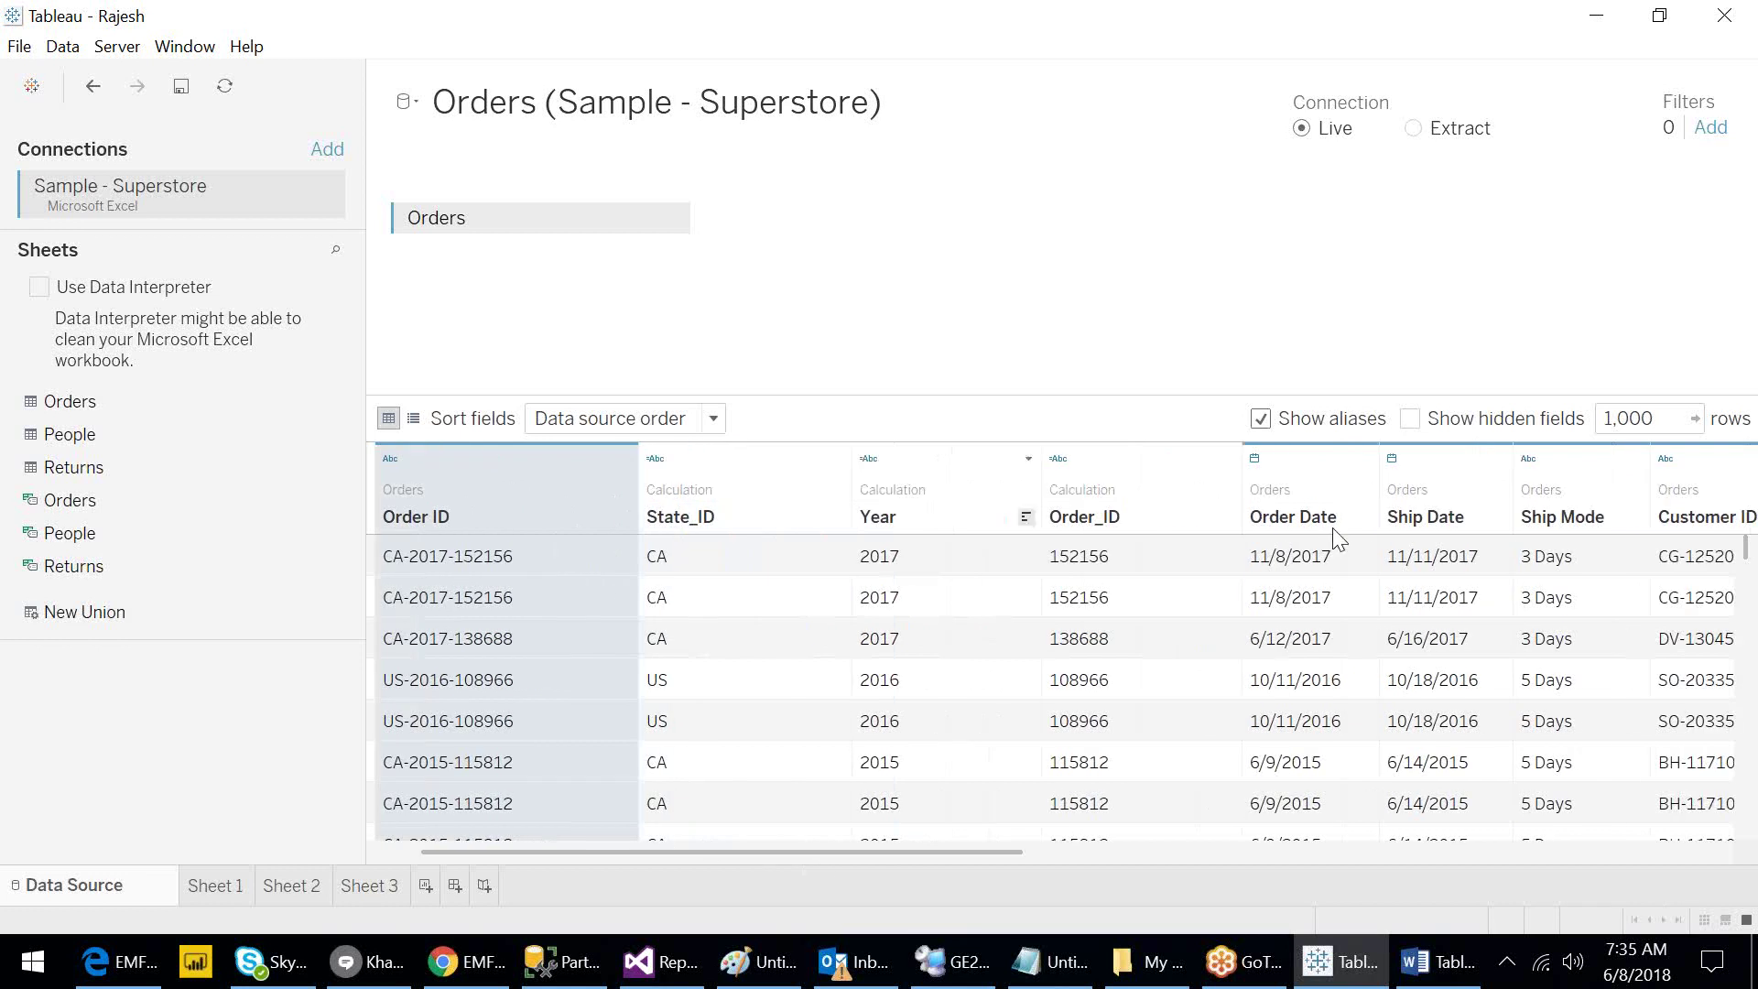
{"action": "left_click", "coordinate": [1264, 494]}
{"action": "right_click", "coordinate": [1264, 494]}
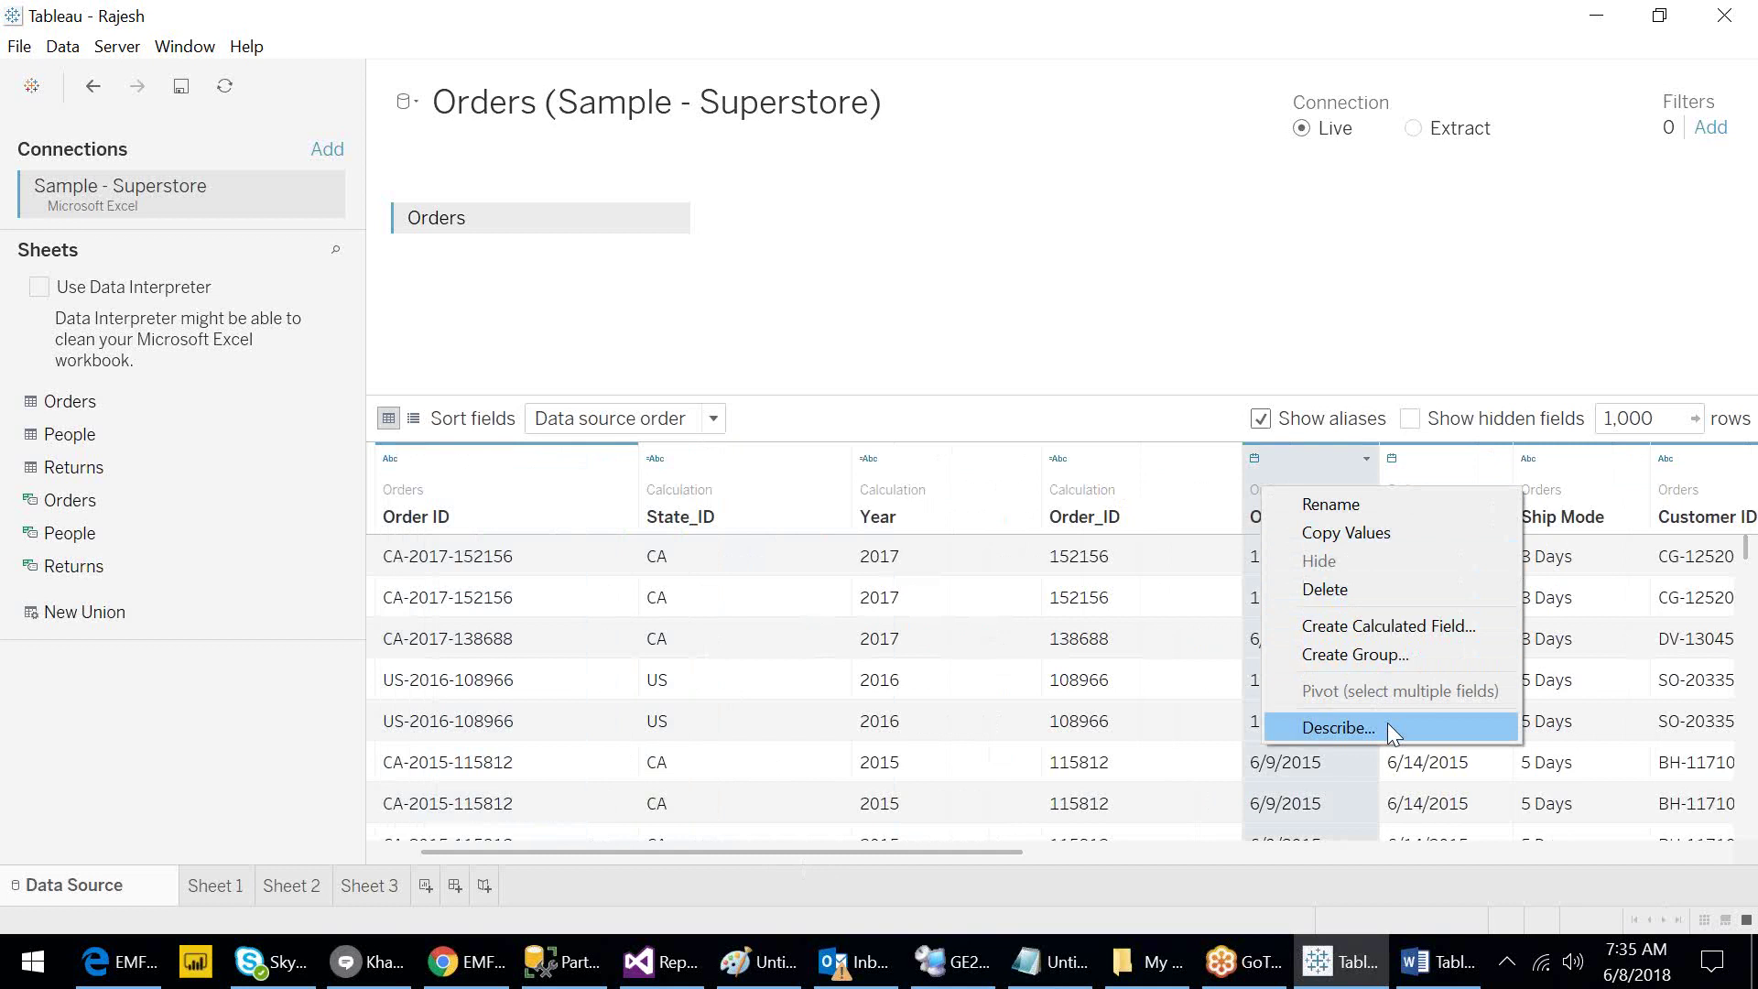
{"action": "left_click", "coordinate": [1119, 382]}
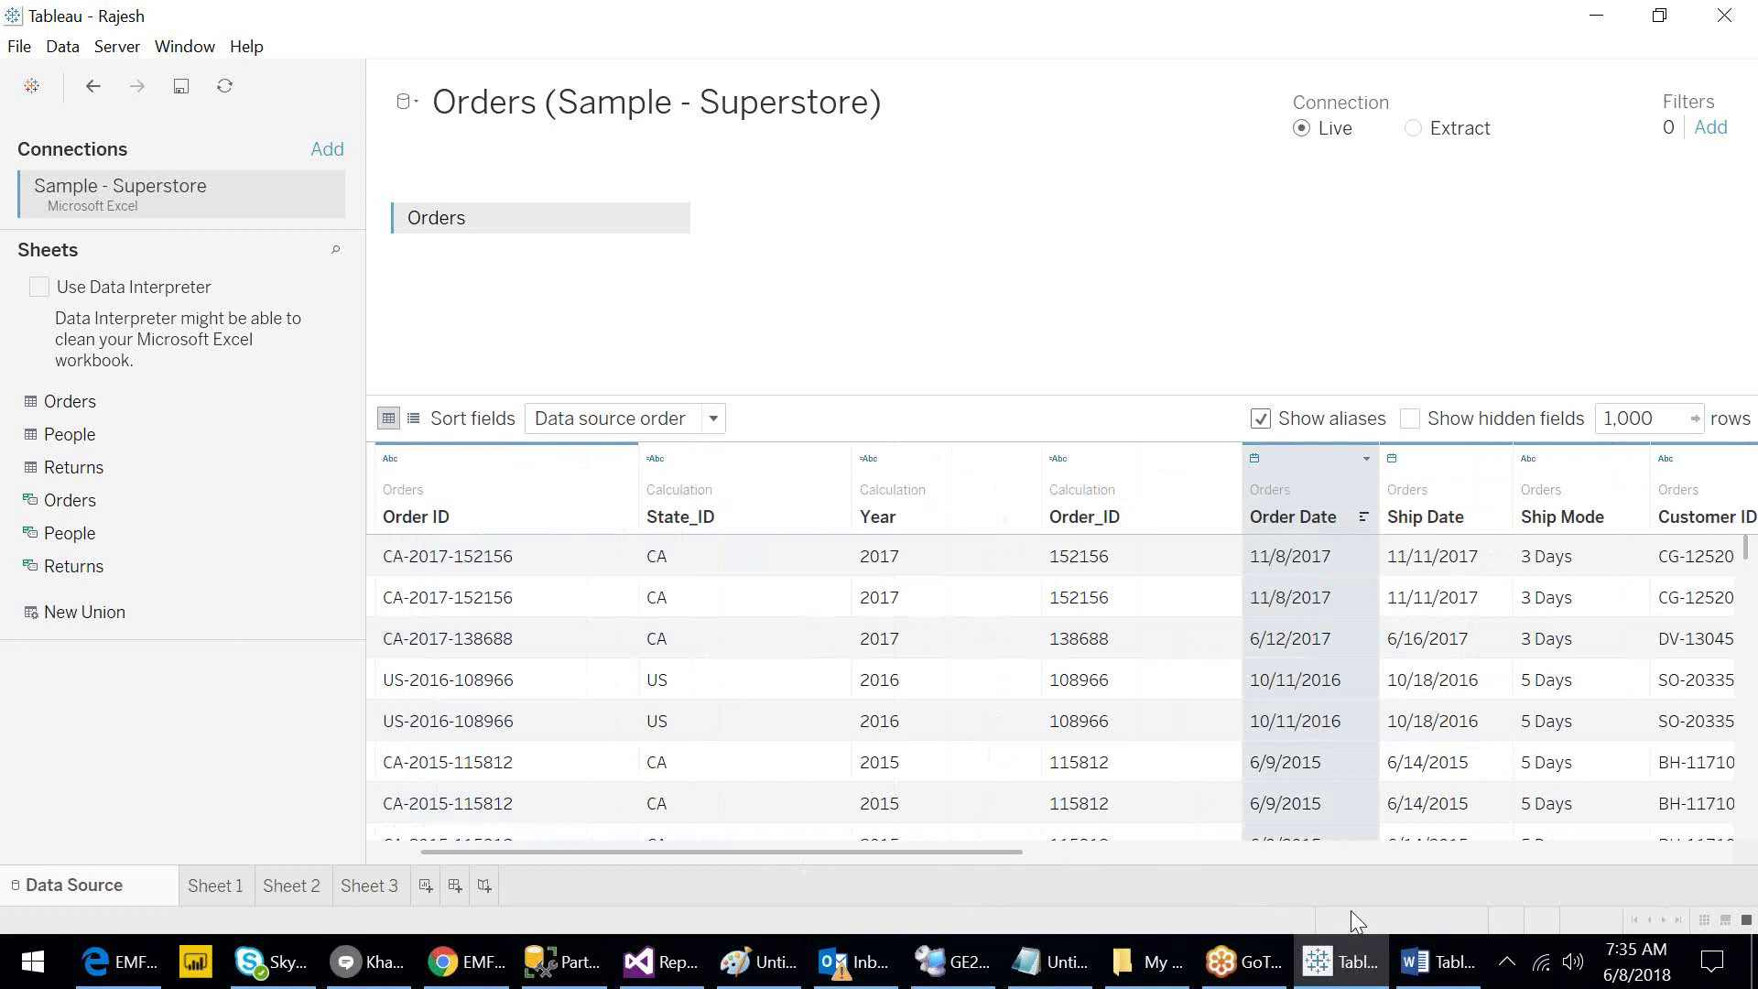
Switch to the Tableau training plan in Word and highlight the Data Management item "13. DB Unions".
{"action": "left_click", "coordinate": [1414, 949]}
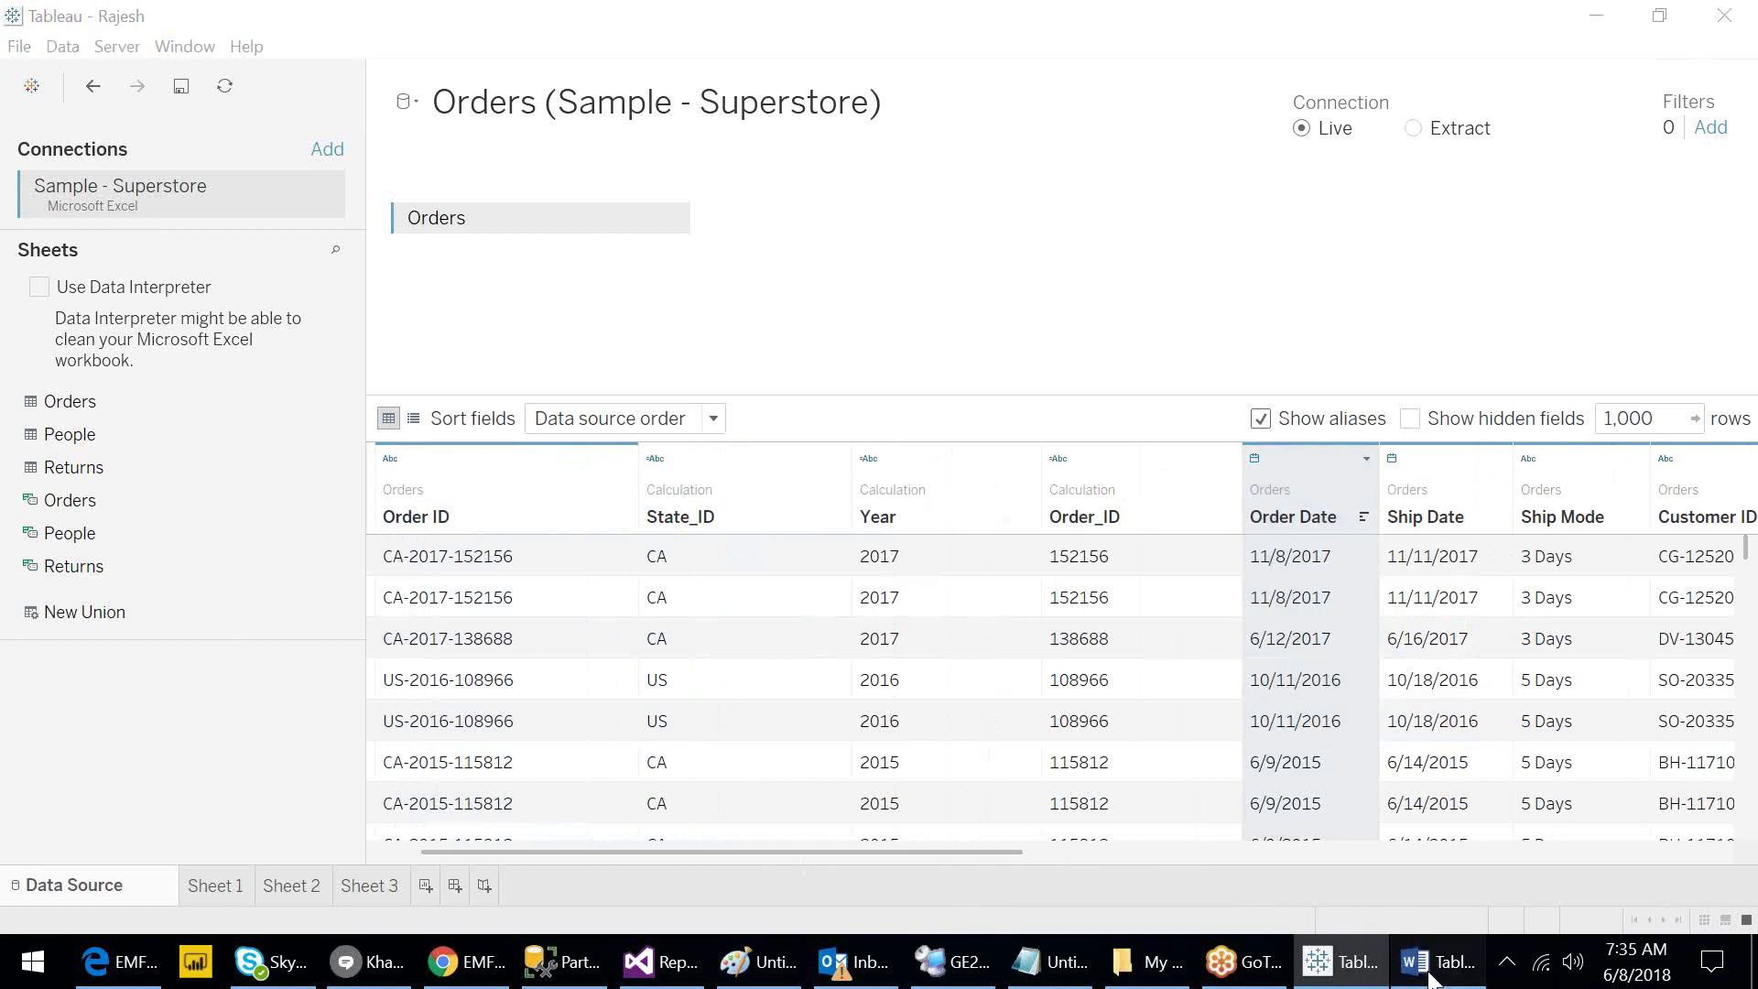
{"action": "left_click", "coordinate": [1431, 978]}
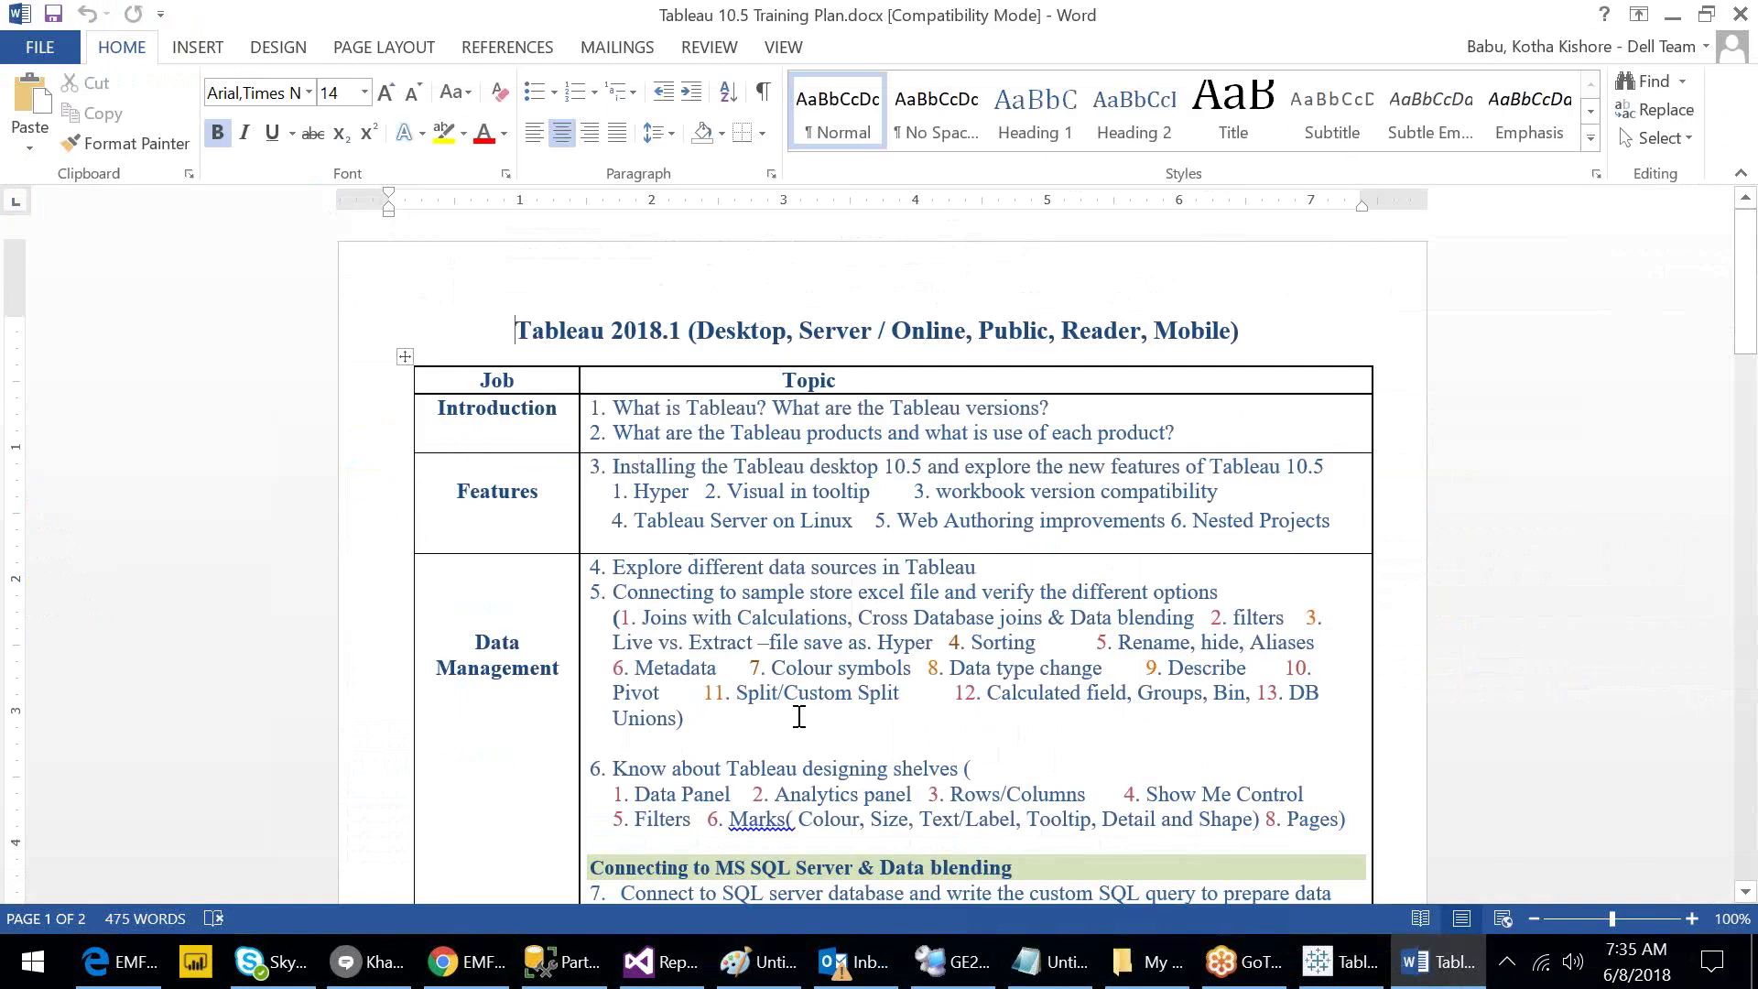
{"action": "left_click", "coordinate": [1406, 978]}
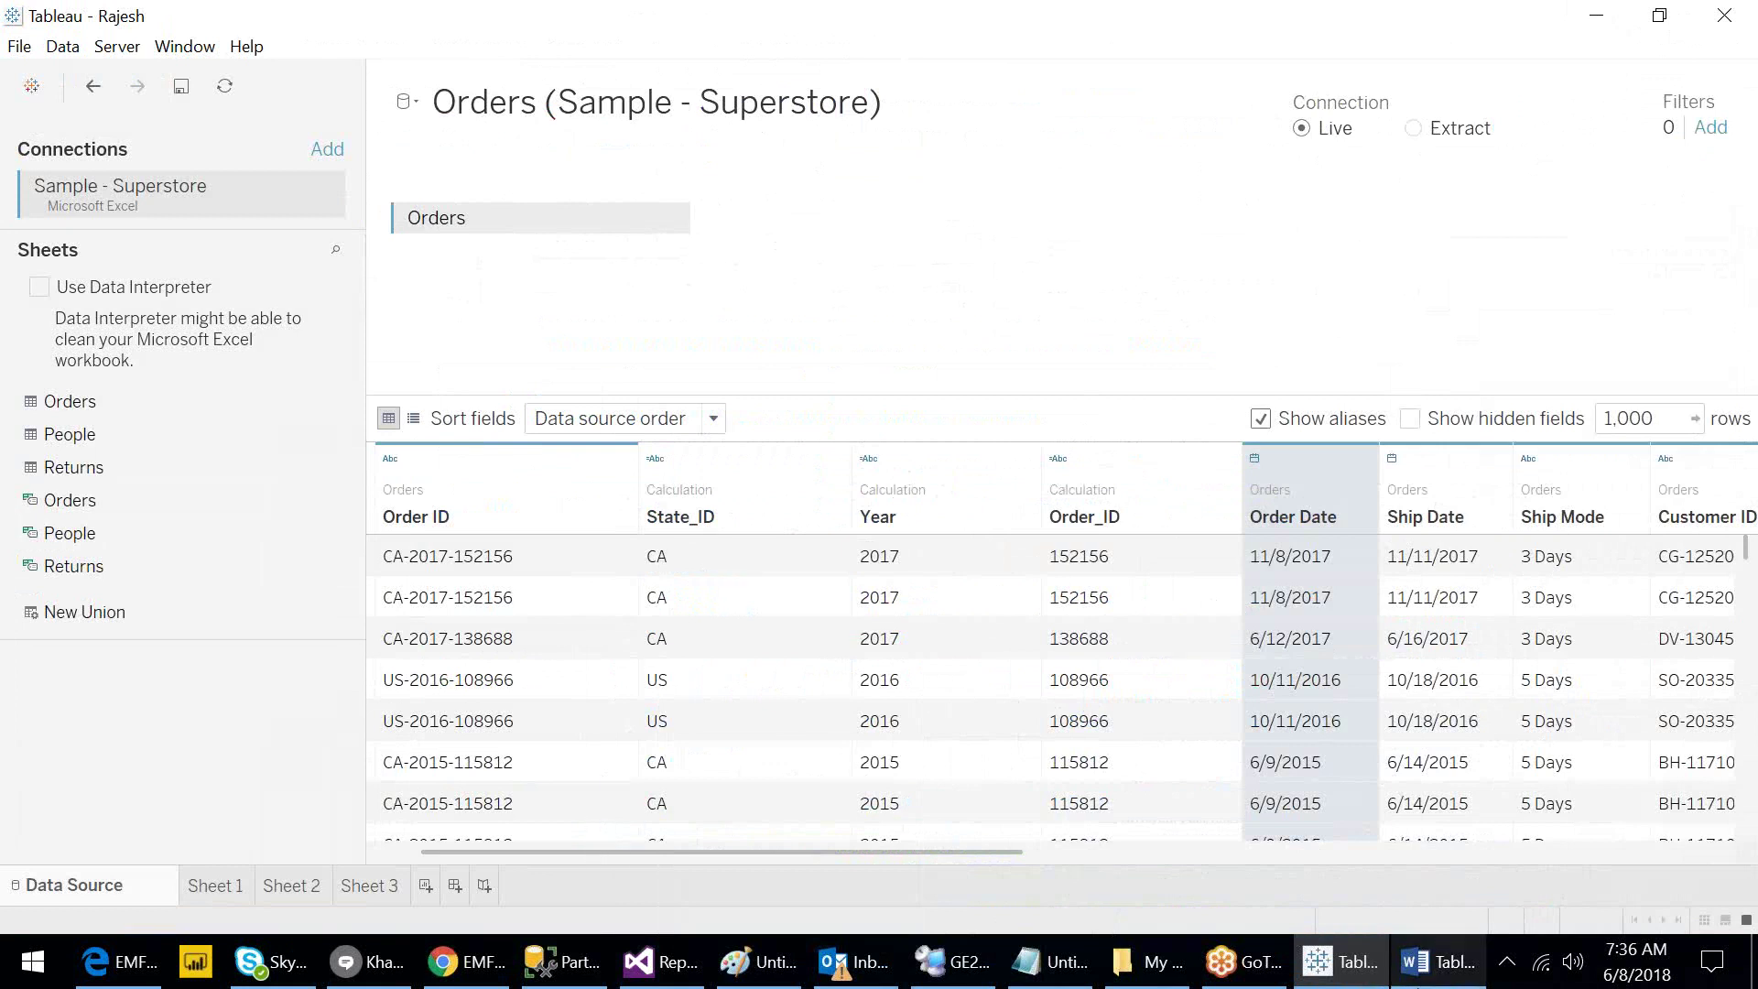
{"action": "left_click", "coordinate": [1418, 978]}
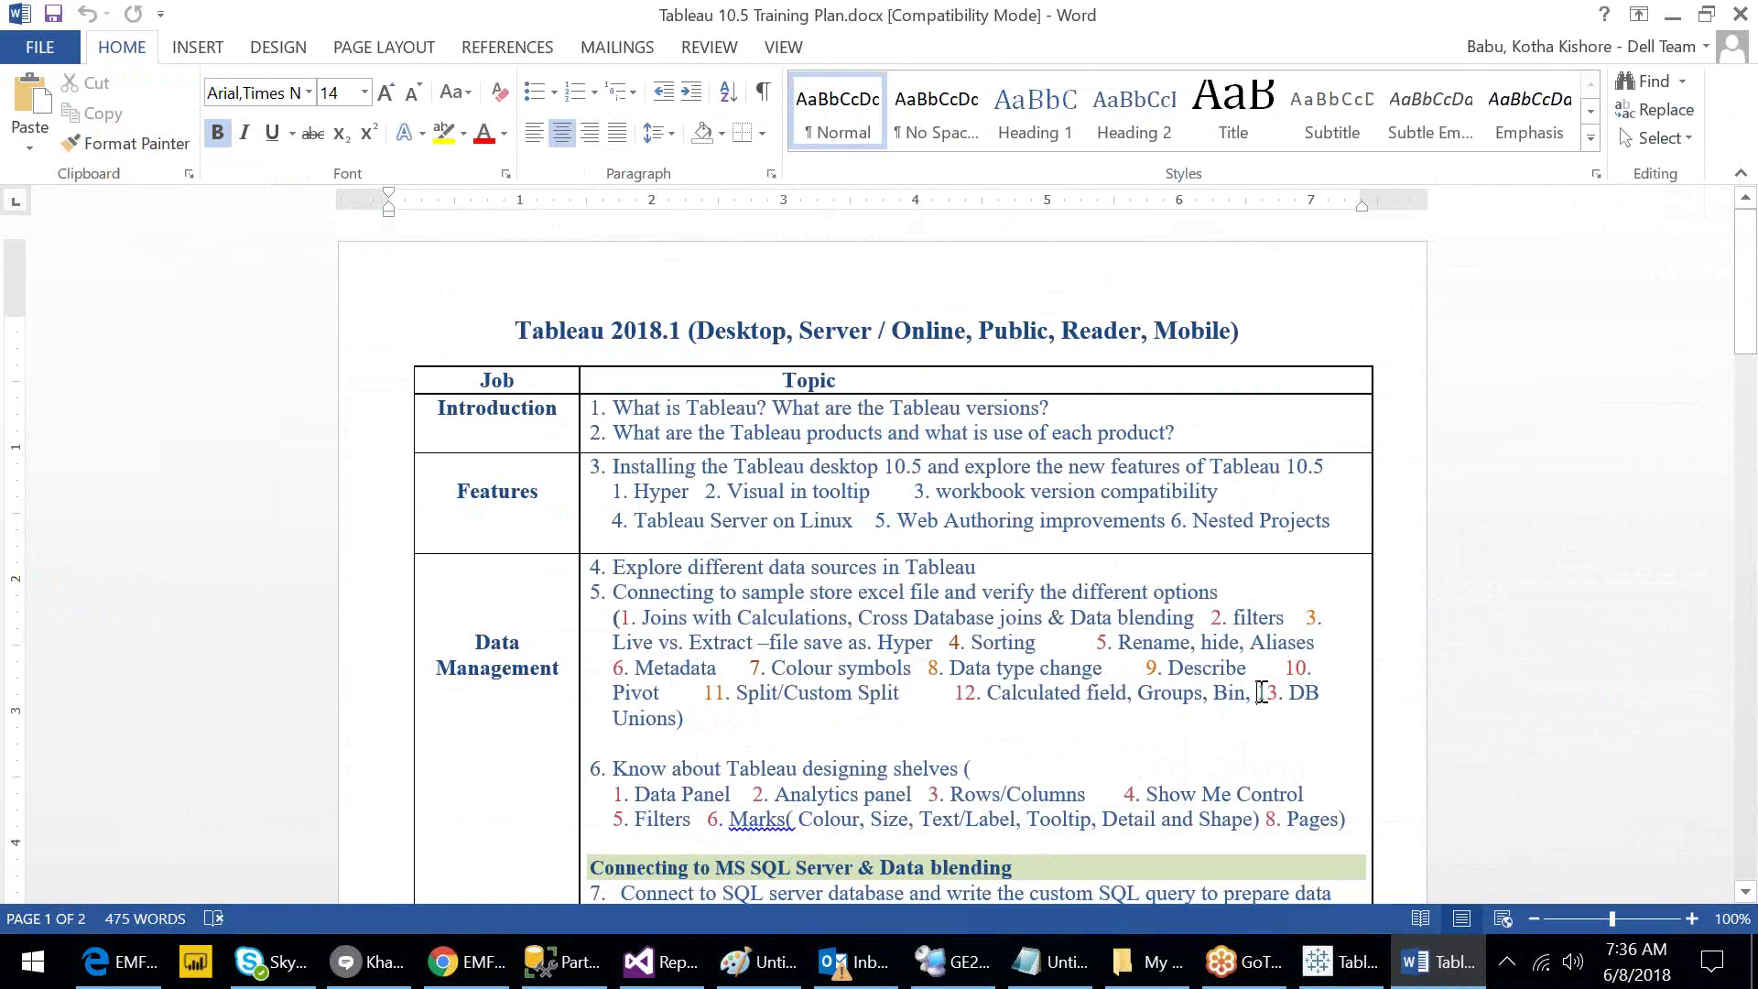
{"action": "left_click", "coordinate": [1261, 692]}
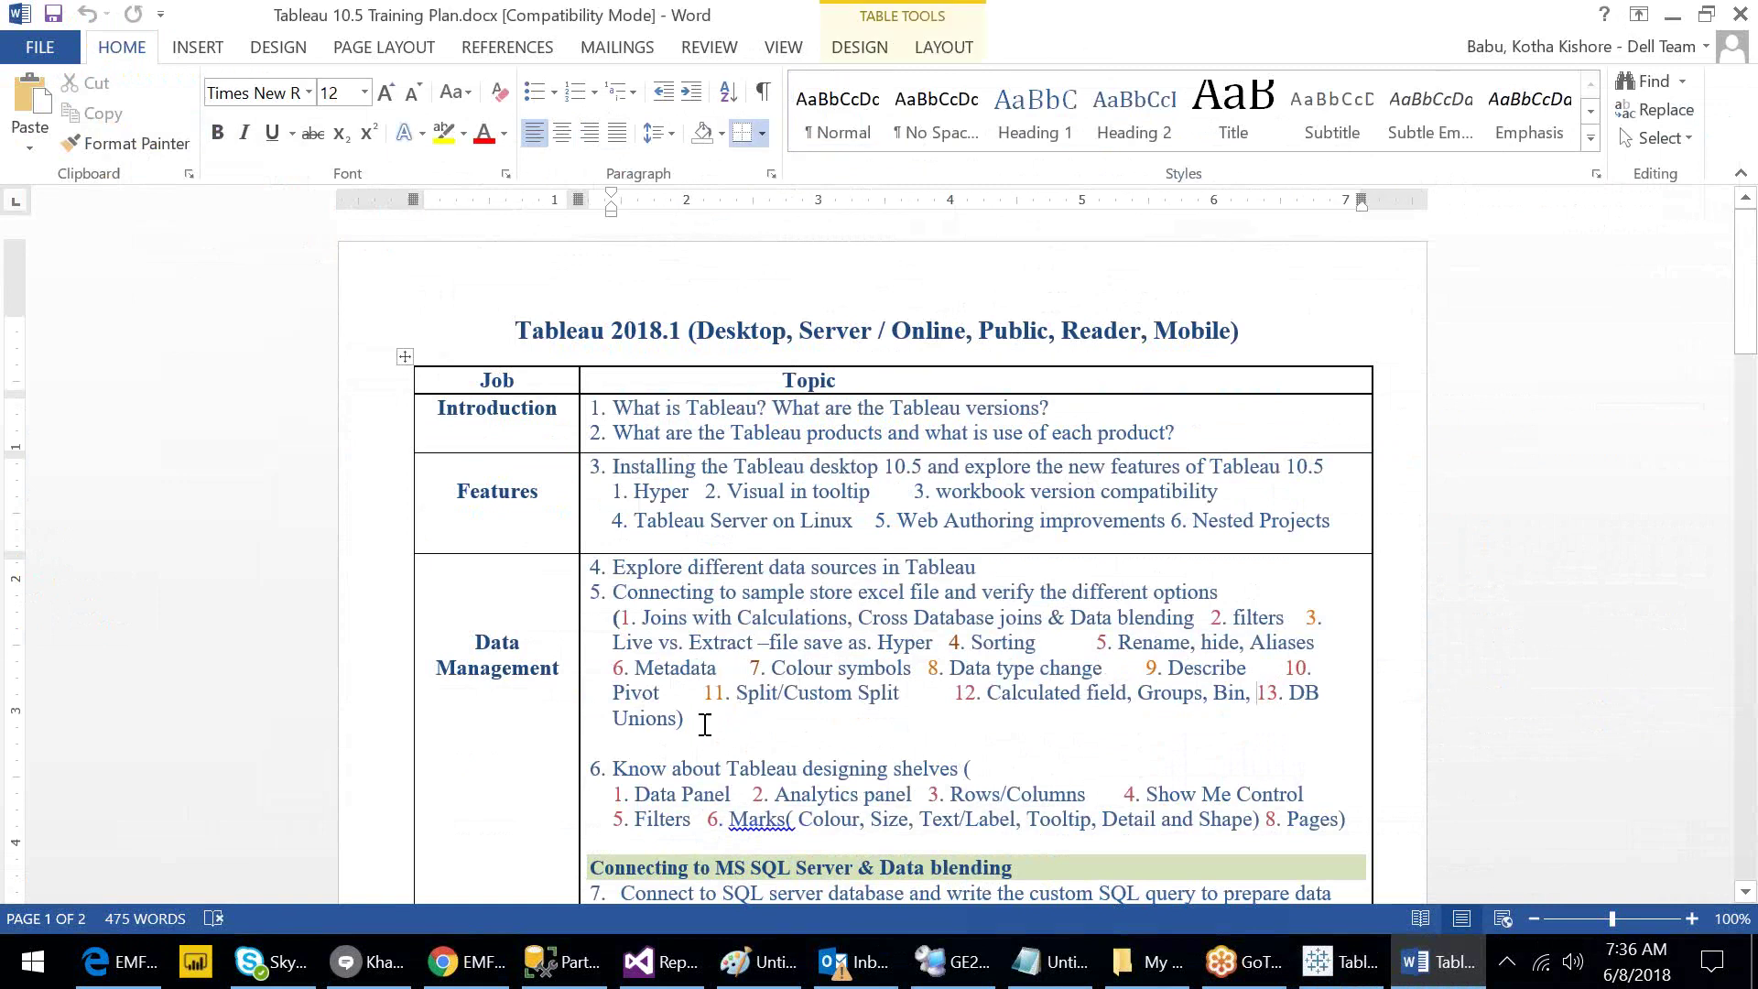
{"action": "left_click", "coordinate": [675, 714], "text": "shift"}
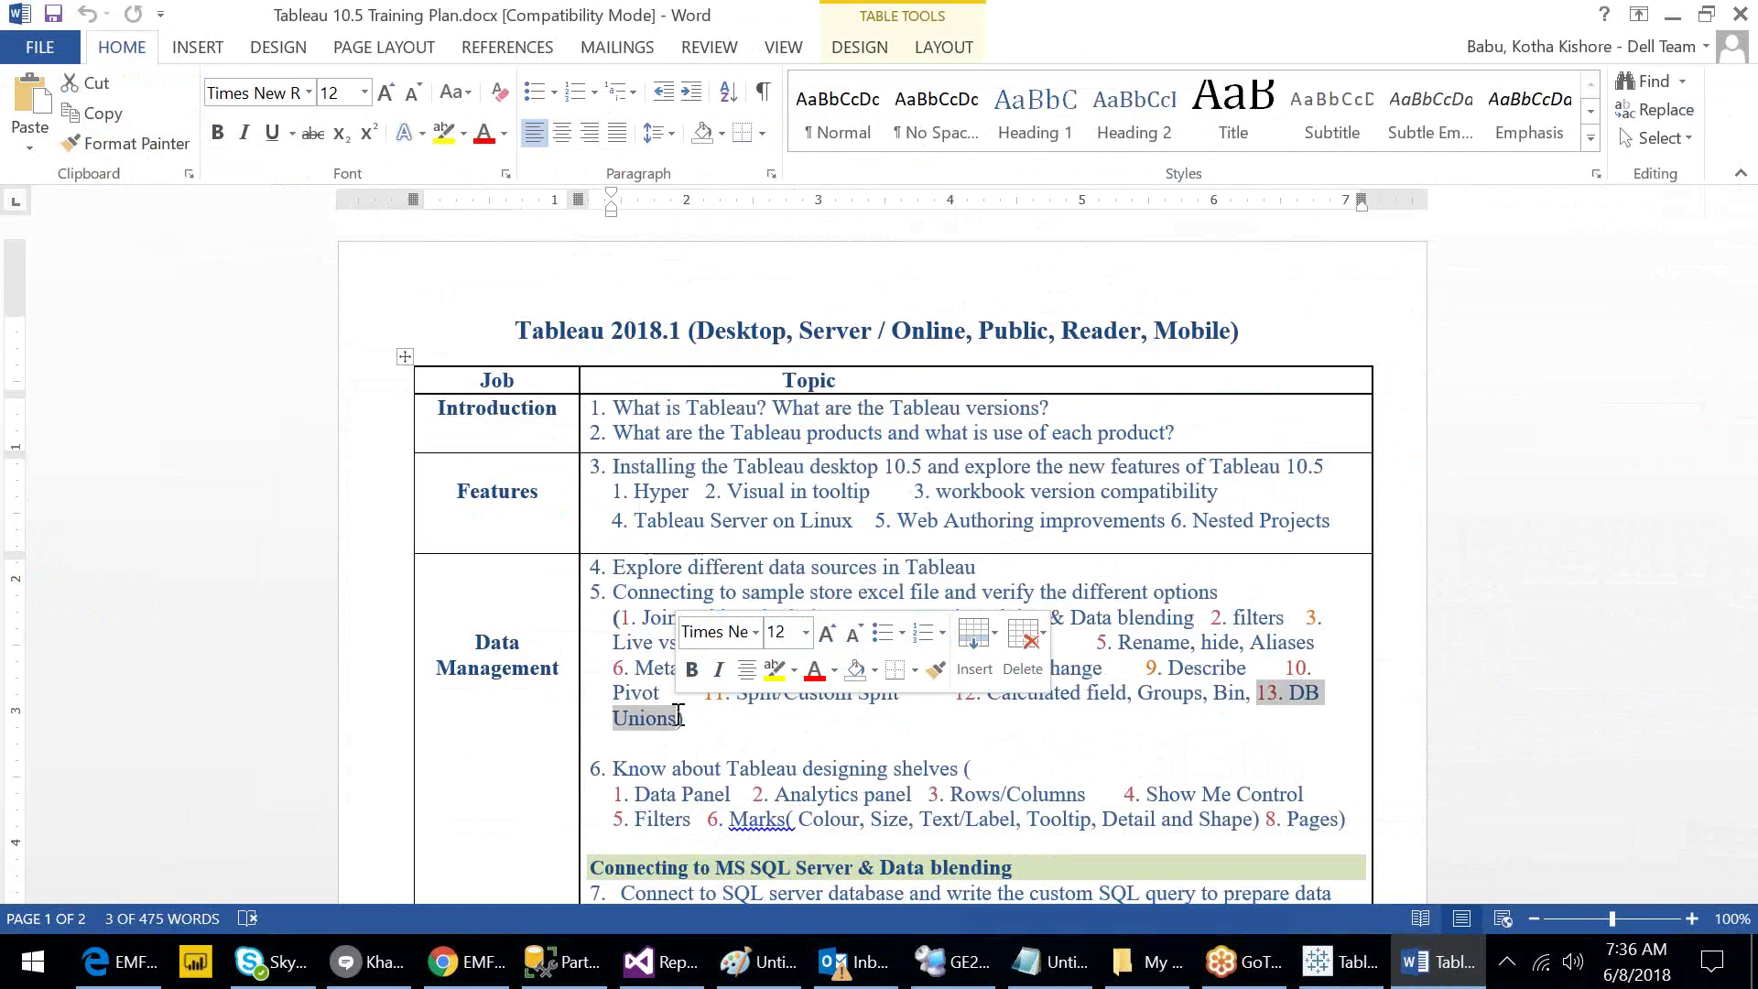
Switch back to Tableau and change the displayed data source to Sales (PowerBI).
{"action": "left_click", "coordinate": [1338, 962]}
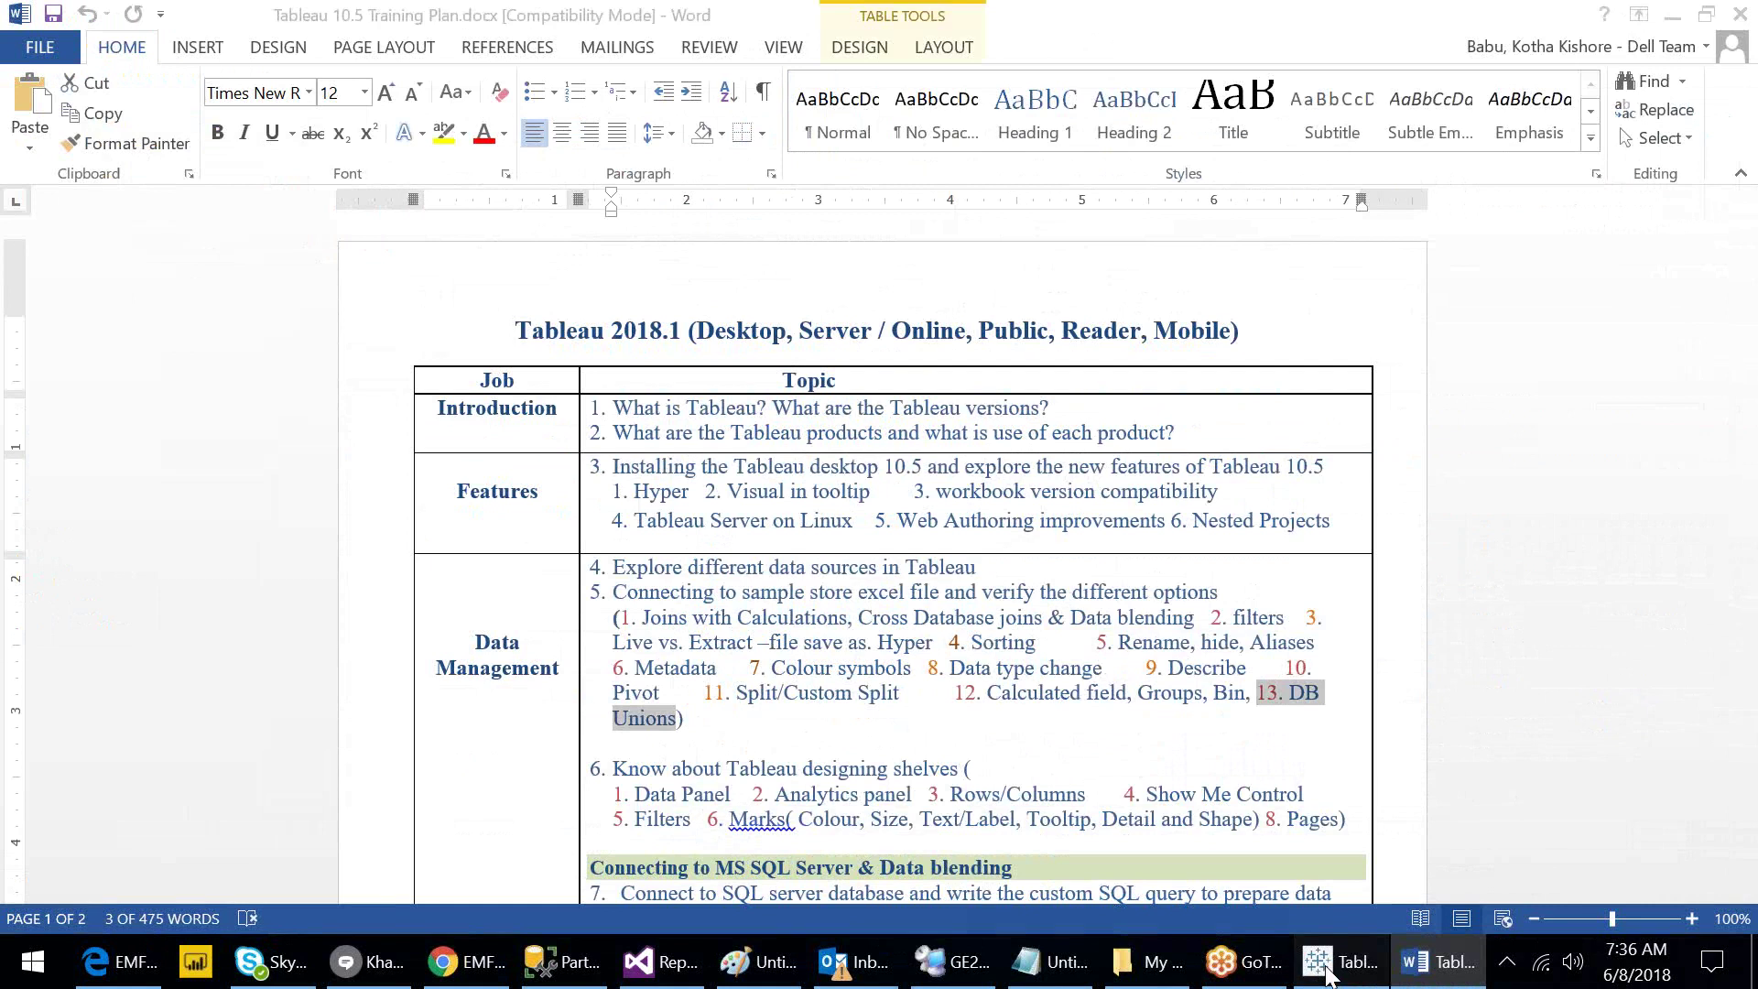
{"action": "left_click", "coordinate": [62, 47]}
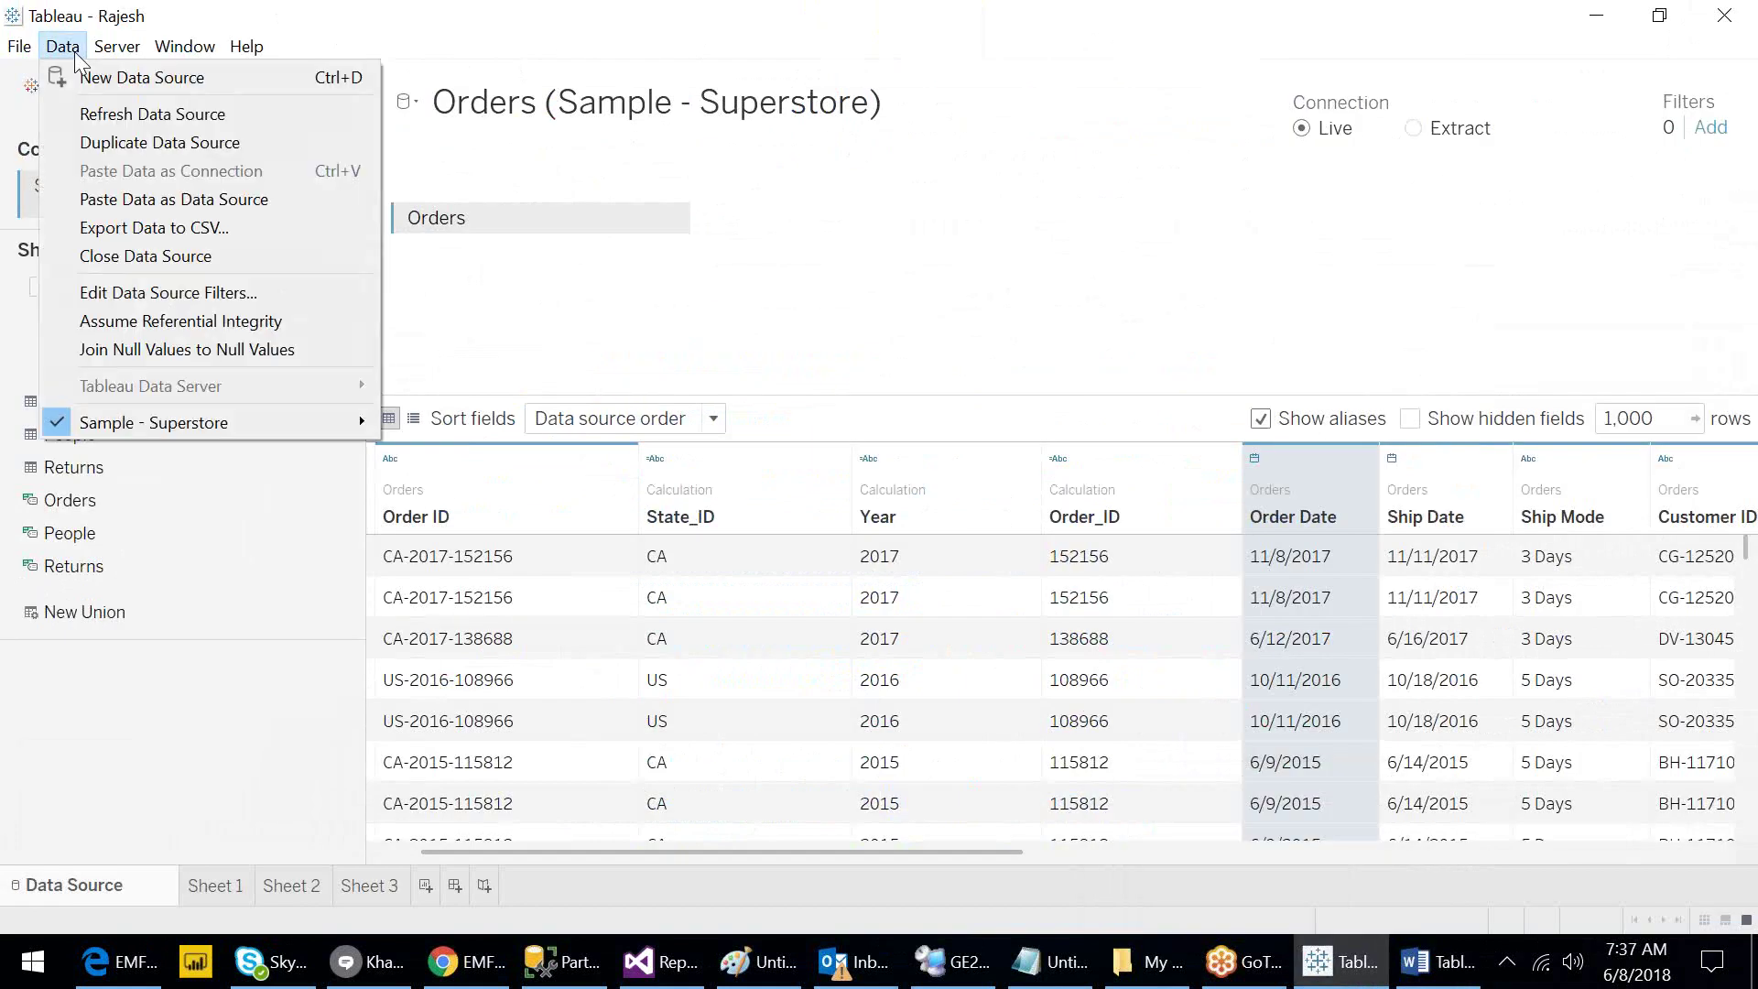
{"action": "left_click", "coordinate": [92, 77]}
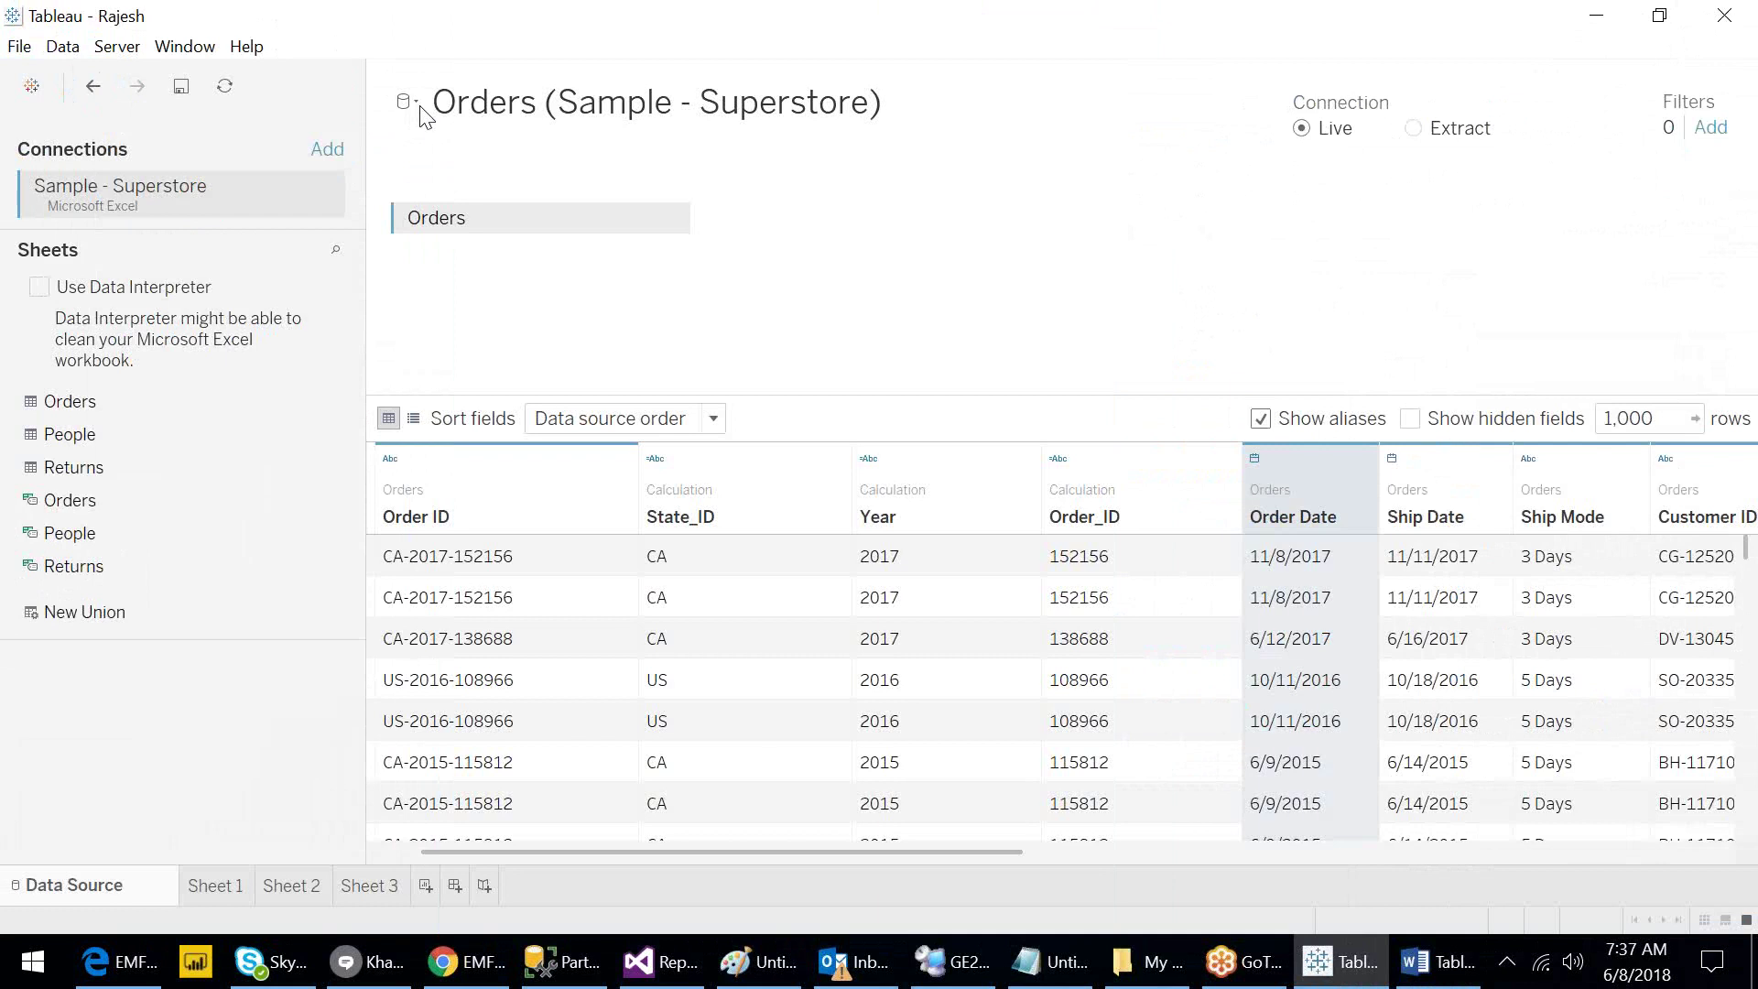
{"action": "left_click", "coordinate": [417, 99]}
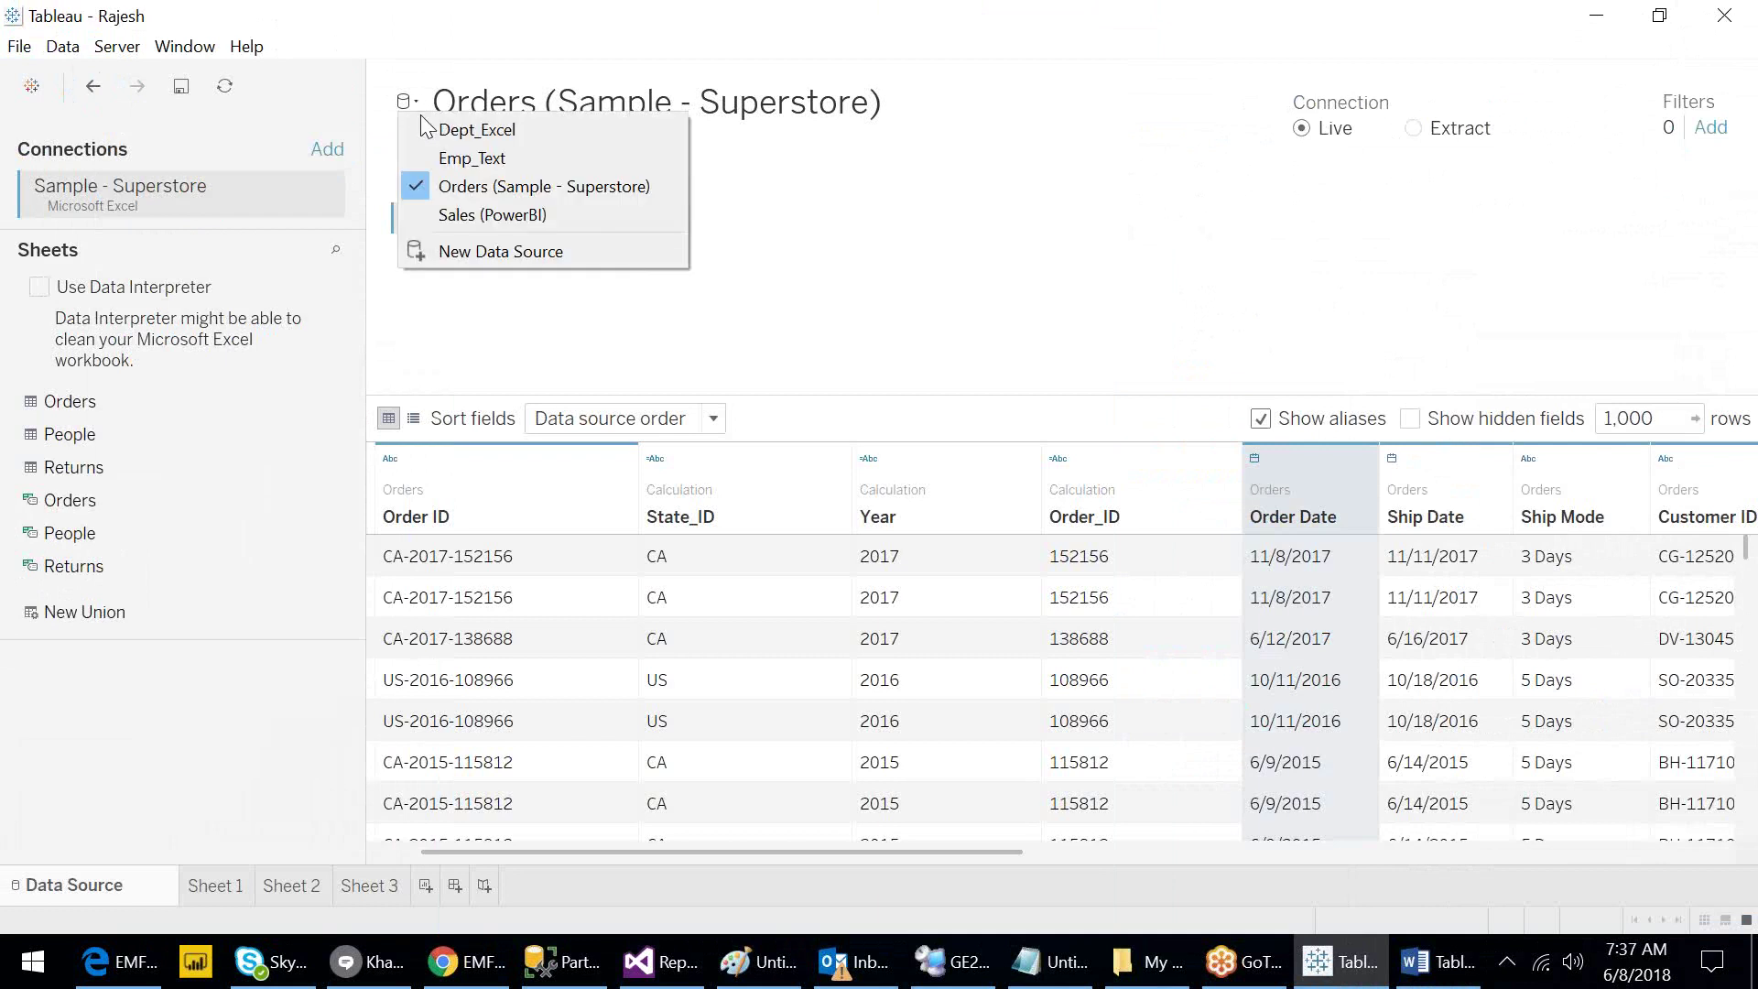
{"action": "left_click", "coordinate": [474, 217]}
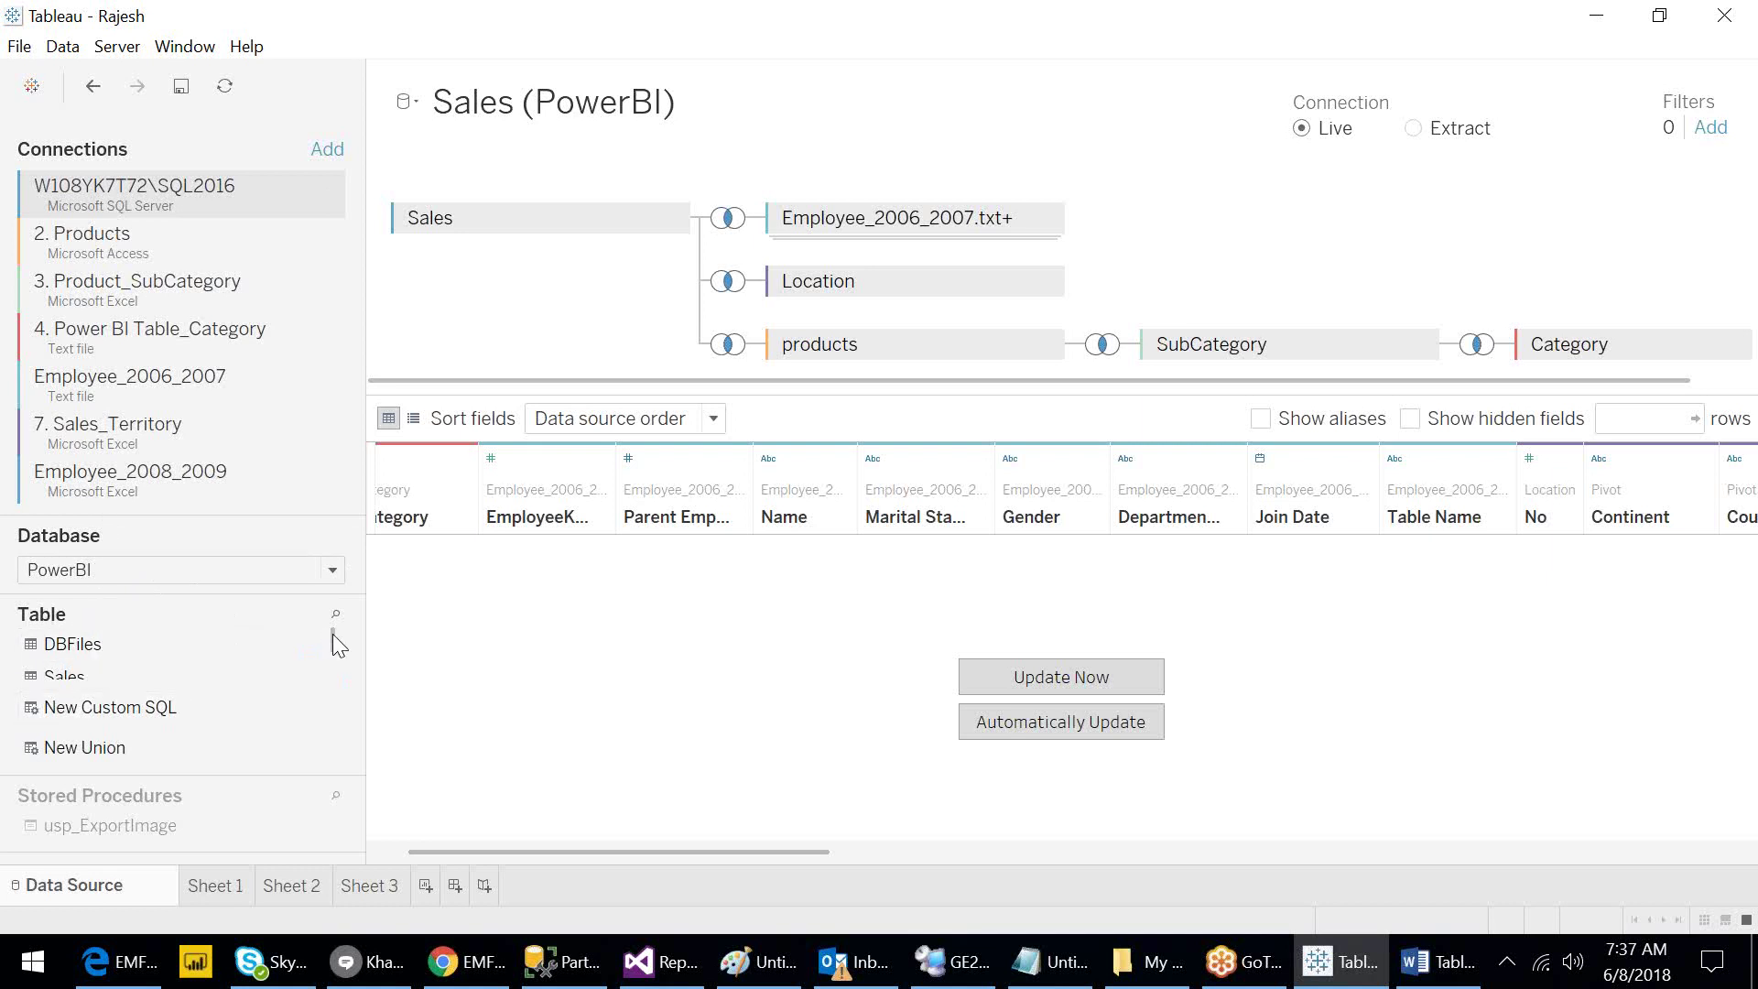
Bring New Custom SQL onto the Sales (PowerBI) canvas to view its empty editor, and close it without adding a query.
{"action": "left_click_drag", "start_coordinate": [332, 634], "coordinate": [337, 657]}
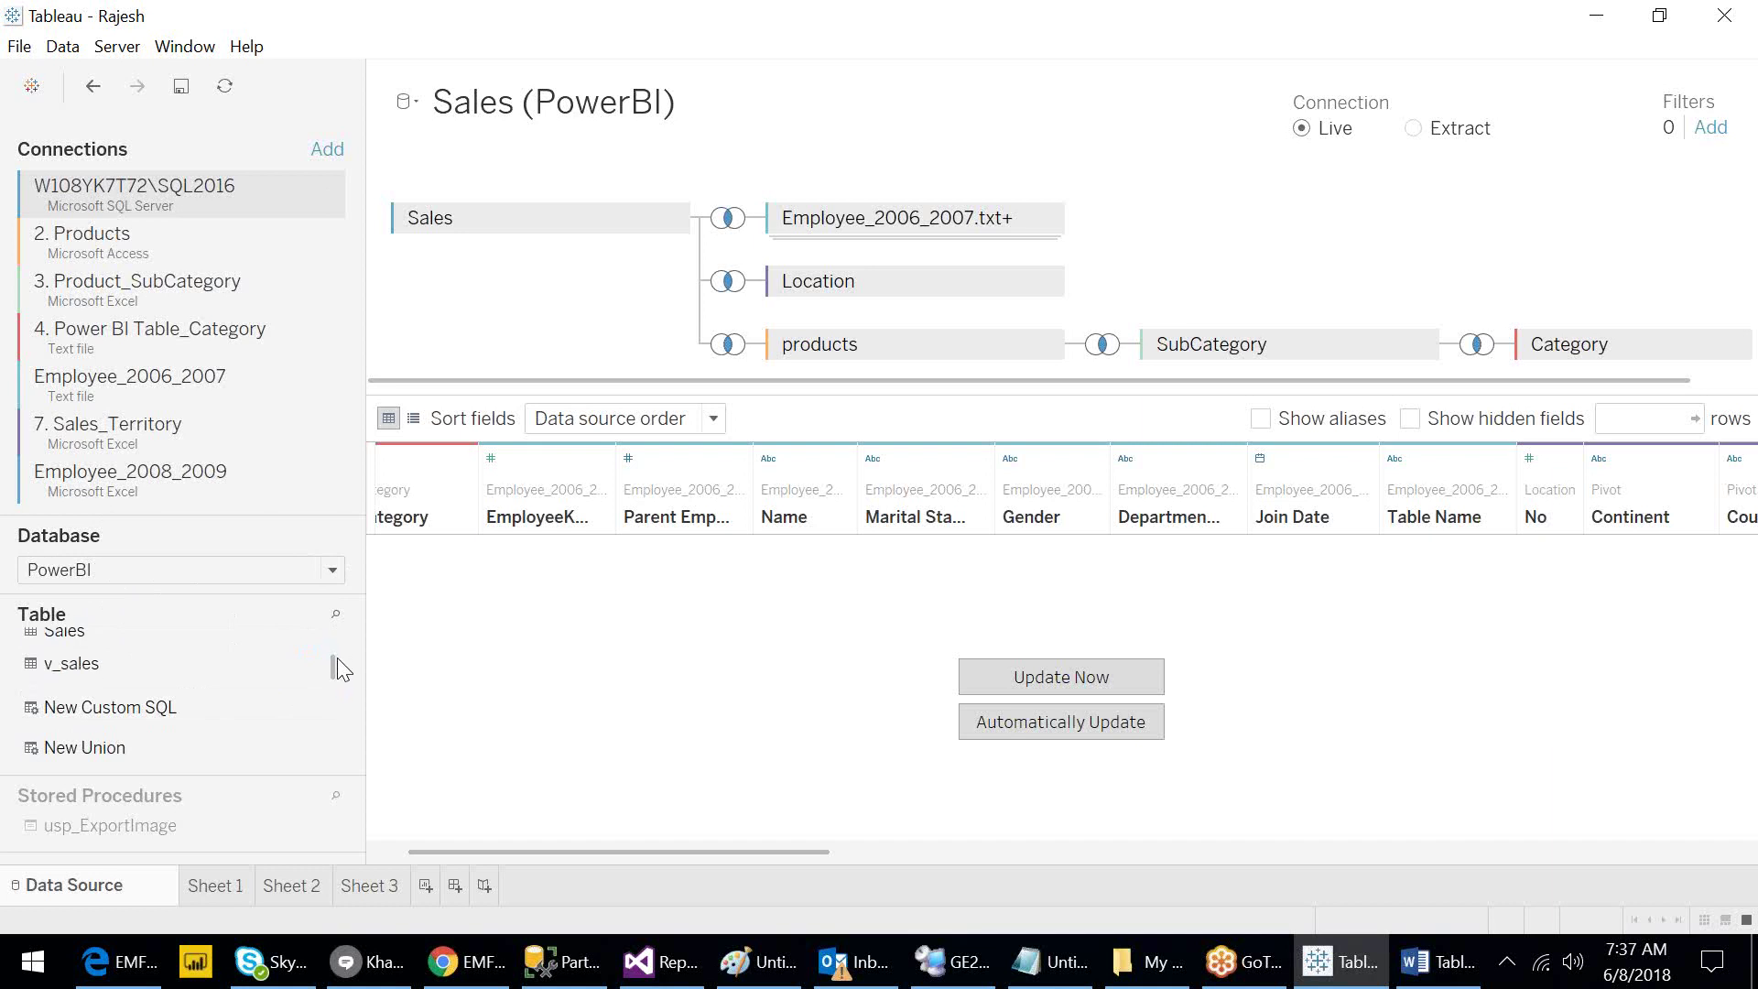
{"action": "left_click", "coordinate": [73, 712]}
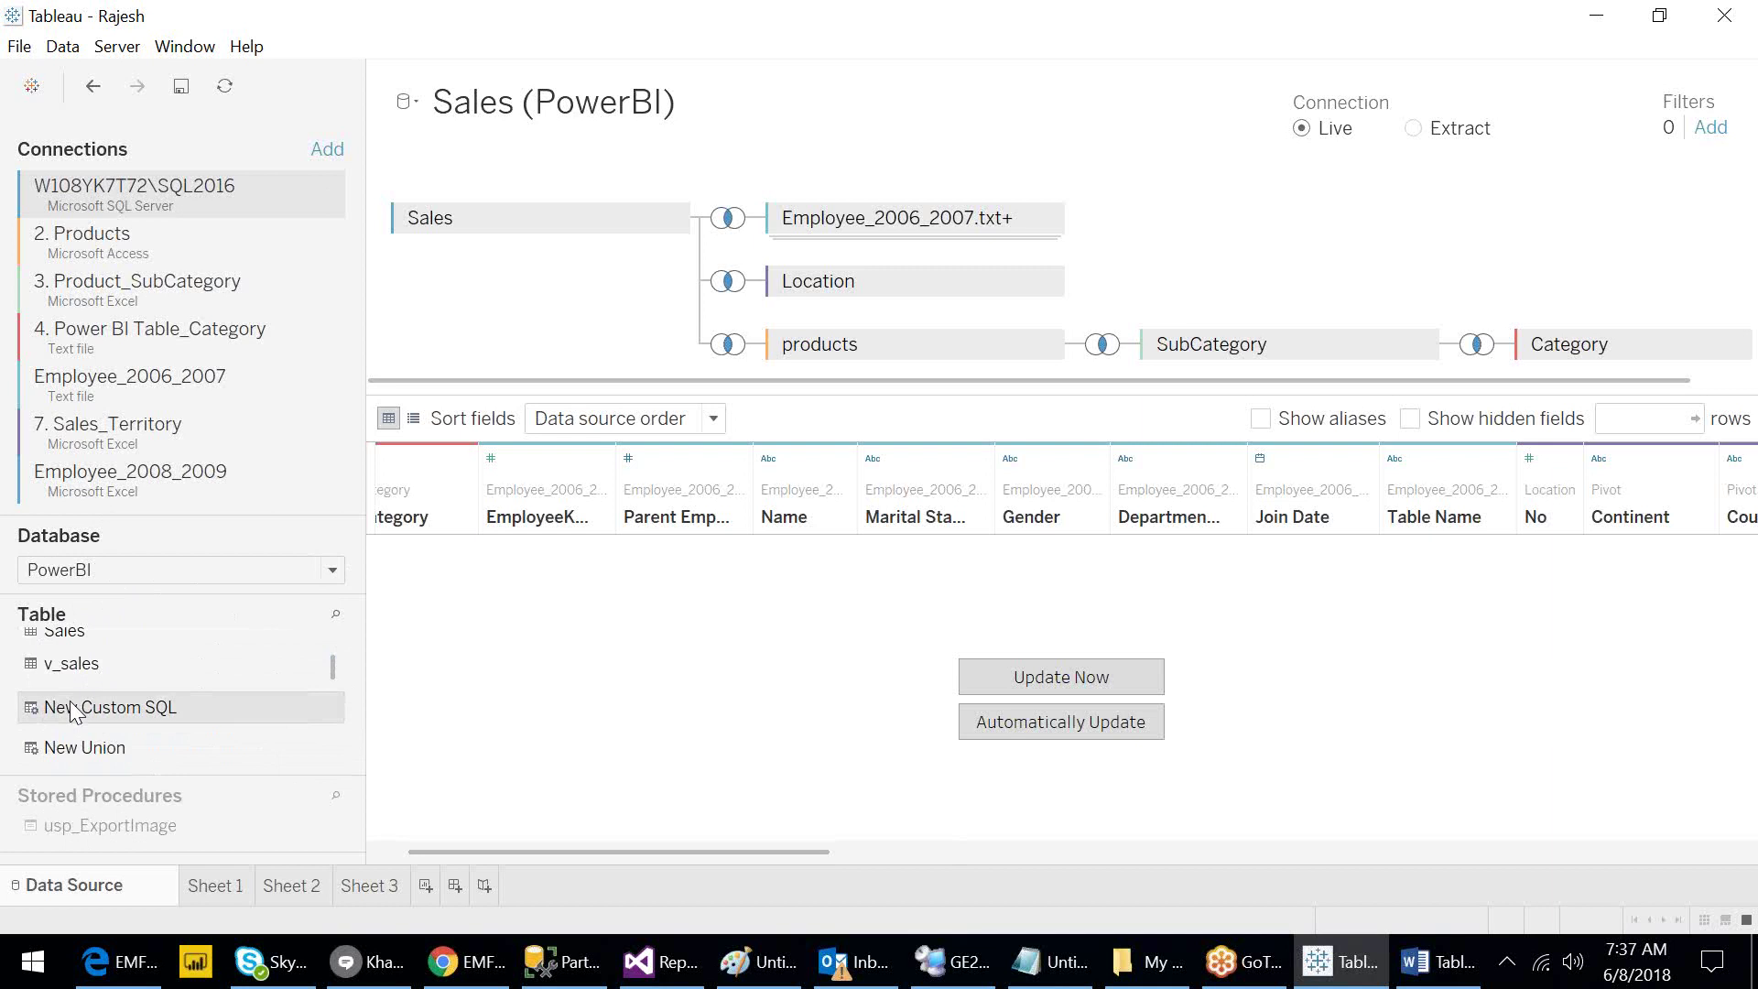
{"action": "left_click_drag", "start_coordinate": [73, 712], "coordinate": [1125, 284]}
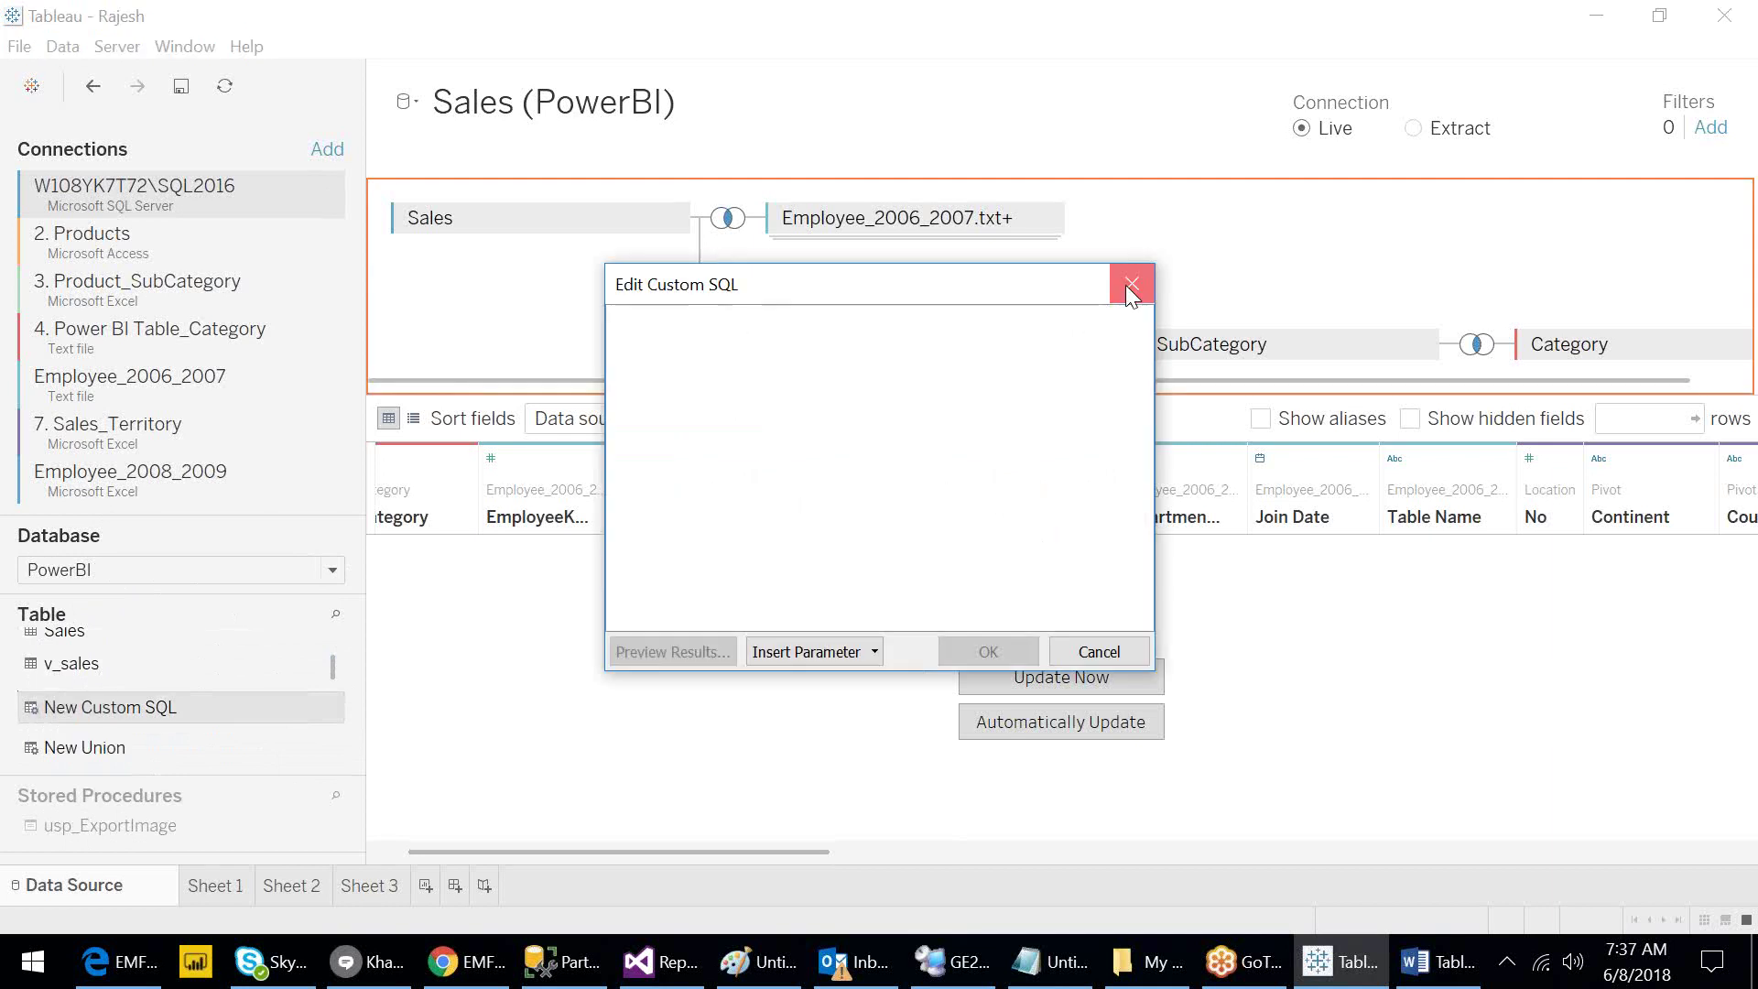
{"action": "left_click", "coordinate": [1124, 284]}
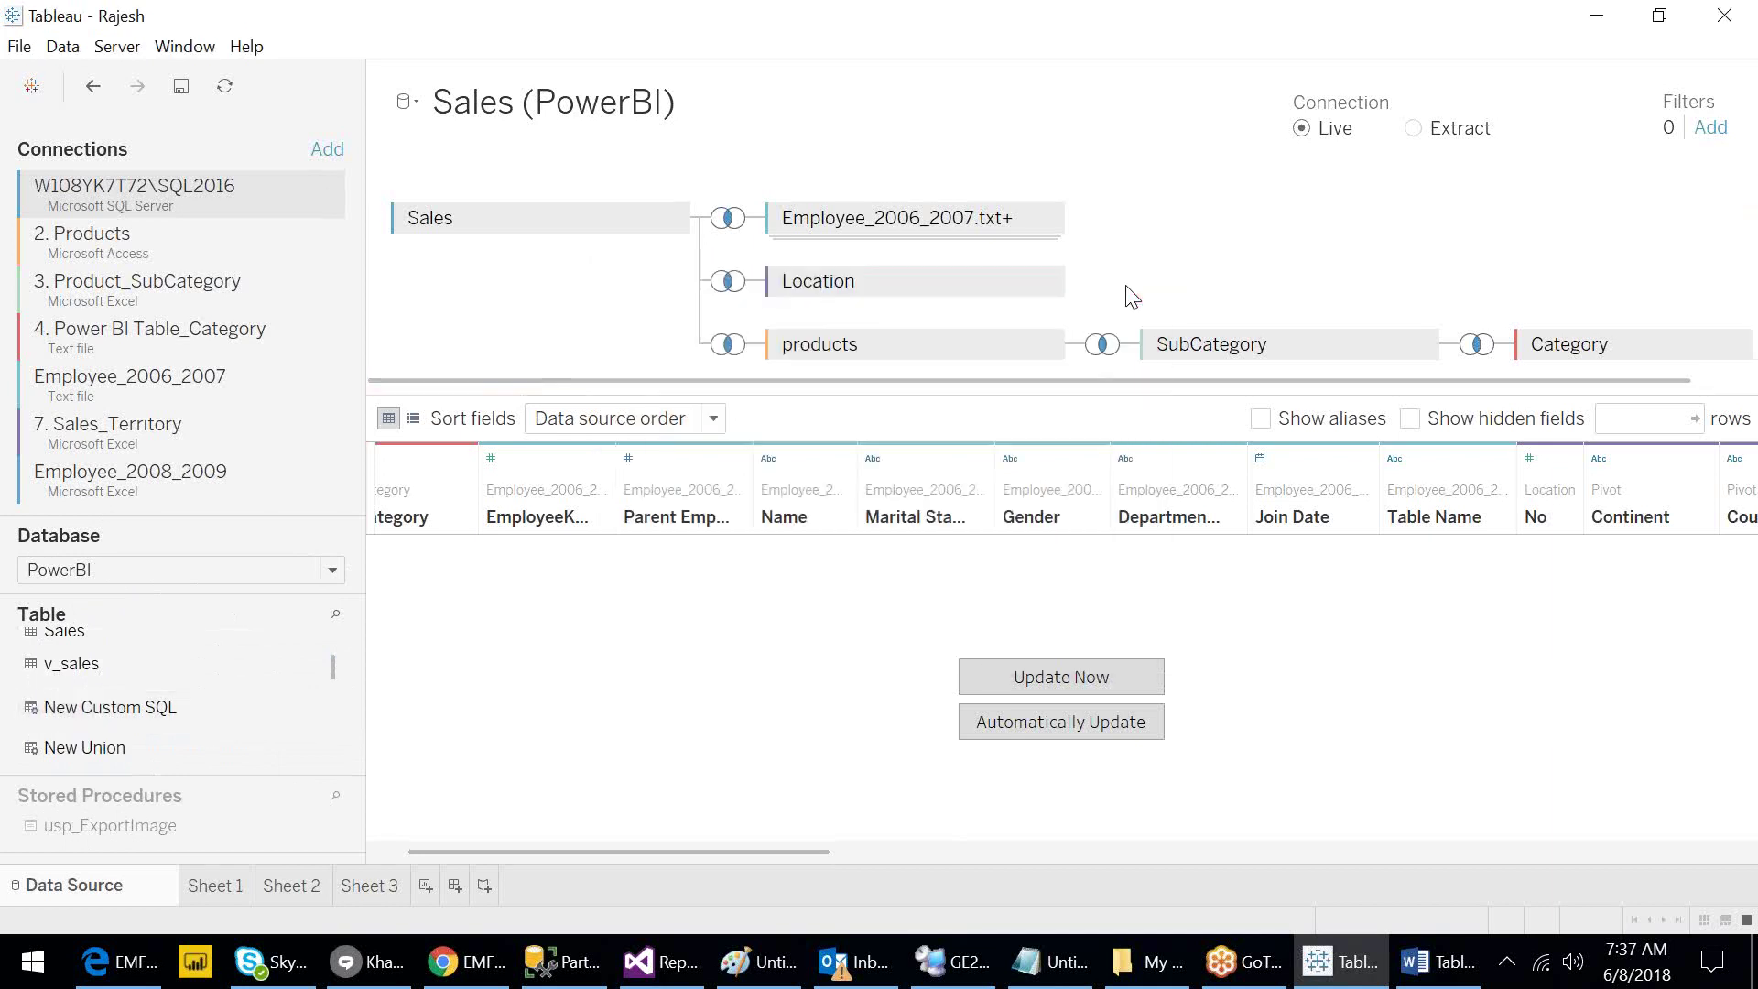
Open the New Union dialog for the SQL Server connection to view its options, and close it without adding tables.
{"action": "left_click", "coordinate": [78, 756]}
{"action": "double_click", "coordinate": [77, 756]}
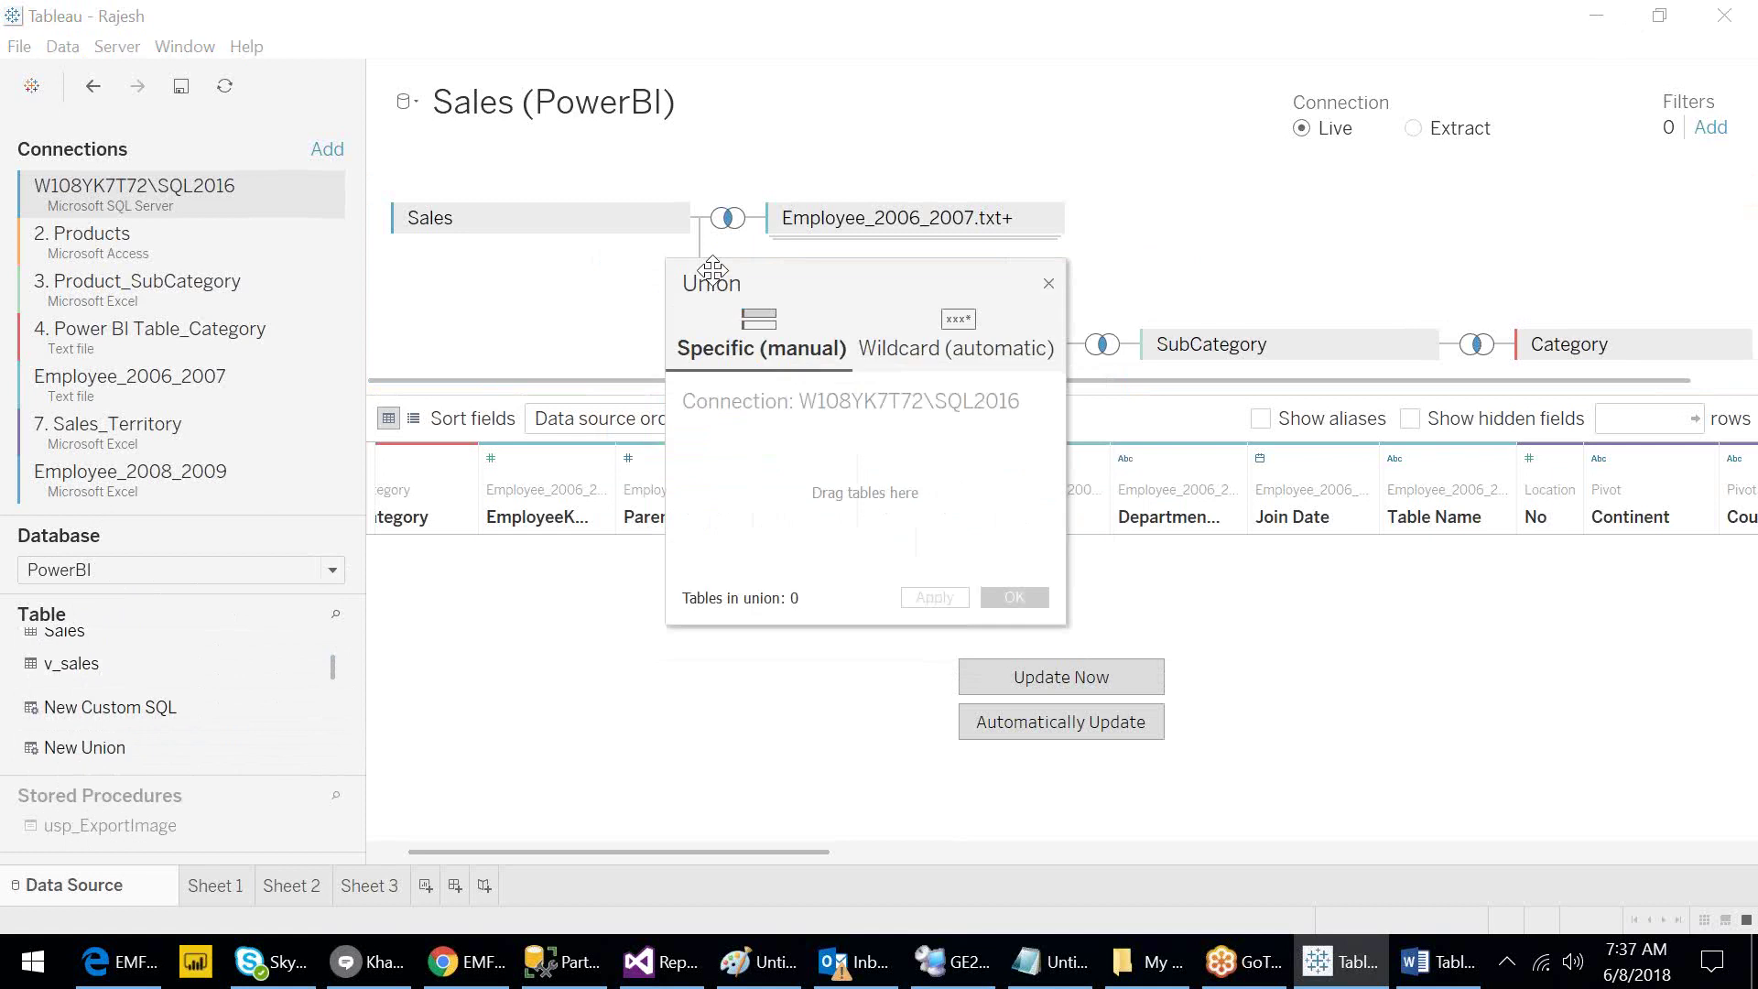
{"action": "left_click", "coordinate": [1049, 283]}
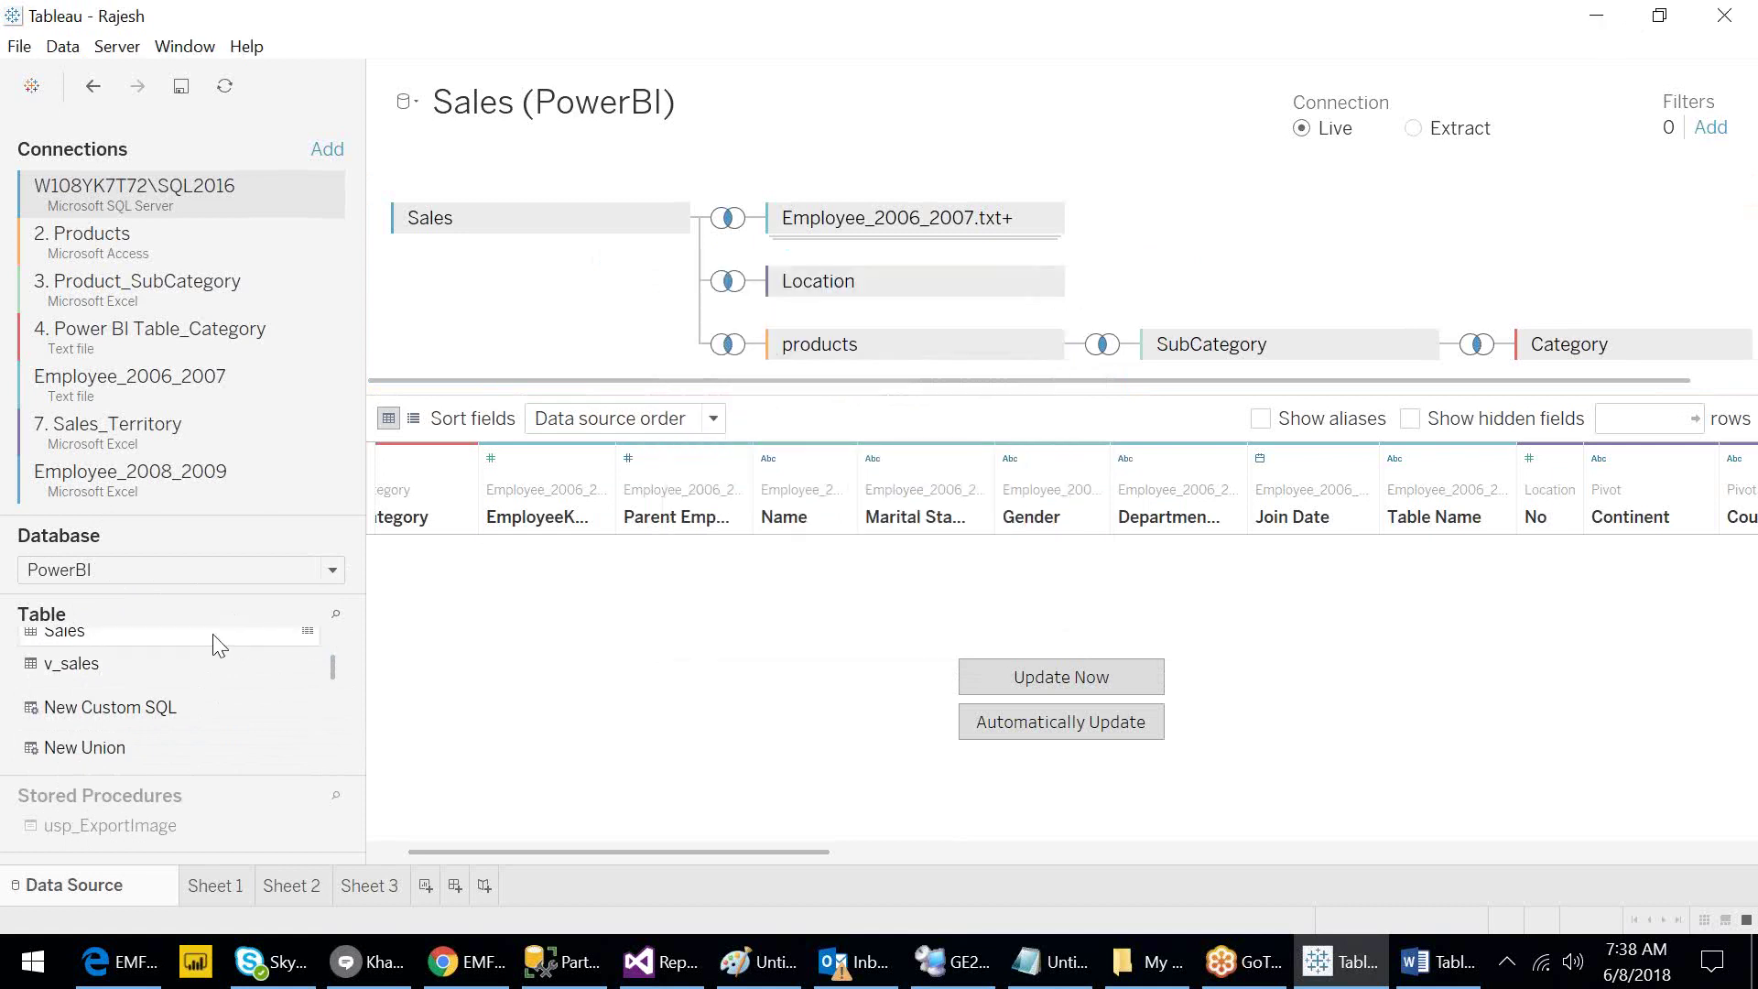
{"action": "left_click", "coordinate": [113, 756]}
{"action": "scroll", "coordinate": [332, 635], "scroll_direction": "up", "scroll_amount": 1}
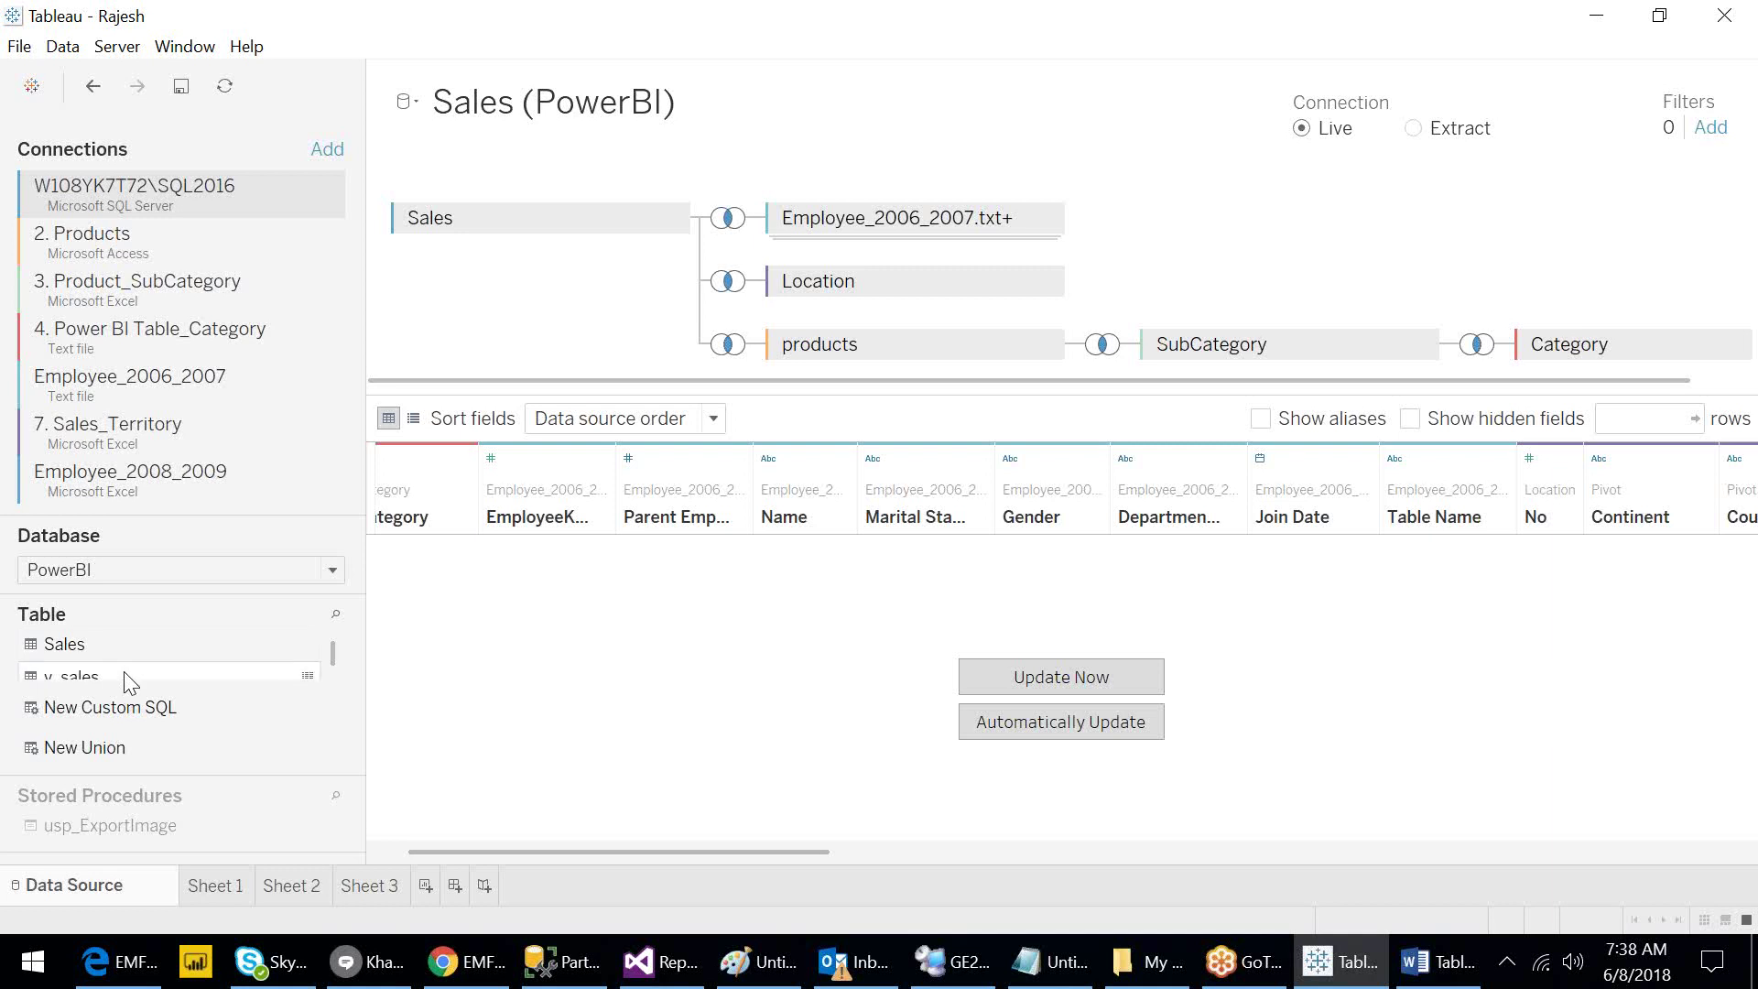
Preview the rows of the Sales table from the SQL Server connection and close the preview.
{"action": "left_click", "coordinate": [308, 646]}
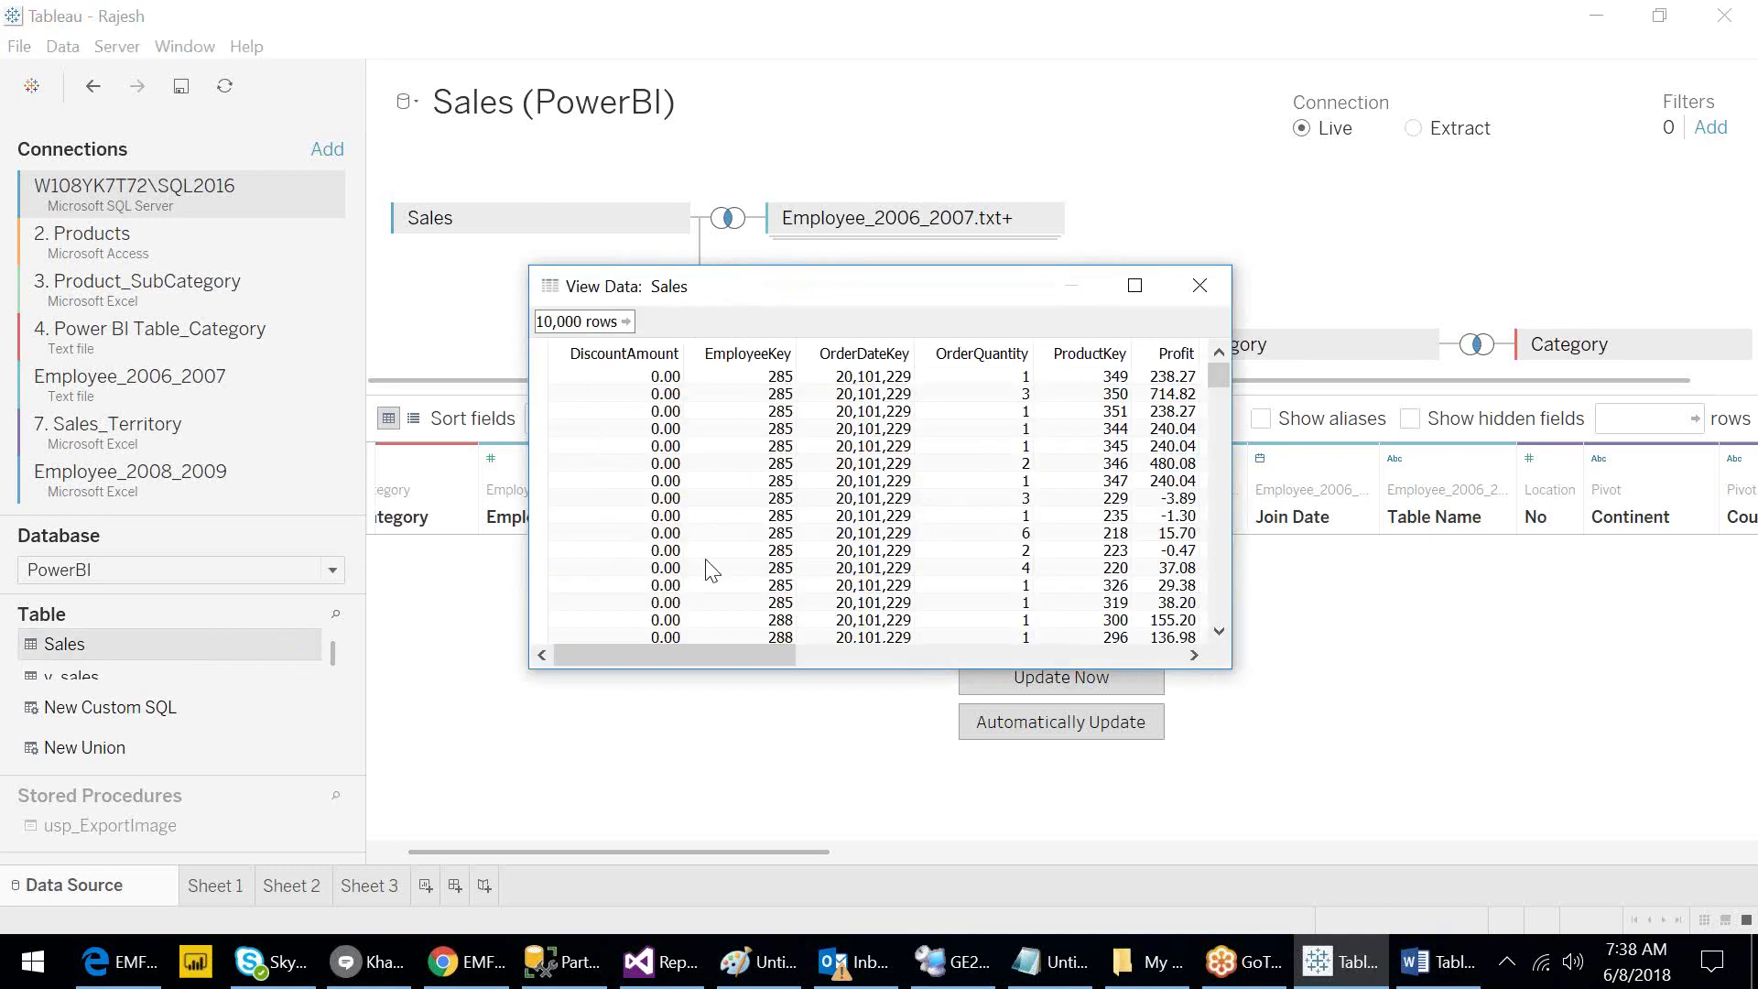
{"action": "left_click", "coordinate": [1200, 282]}
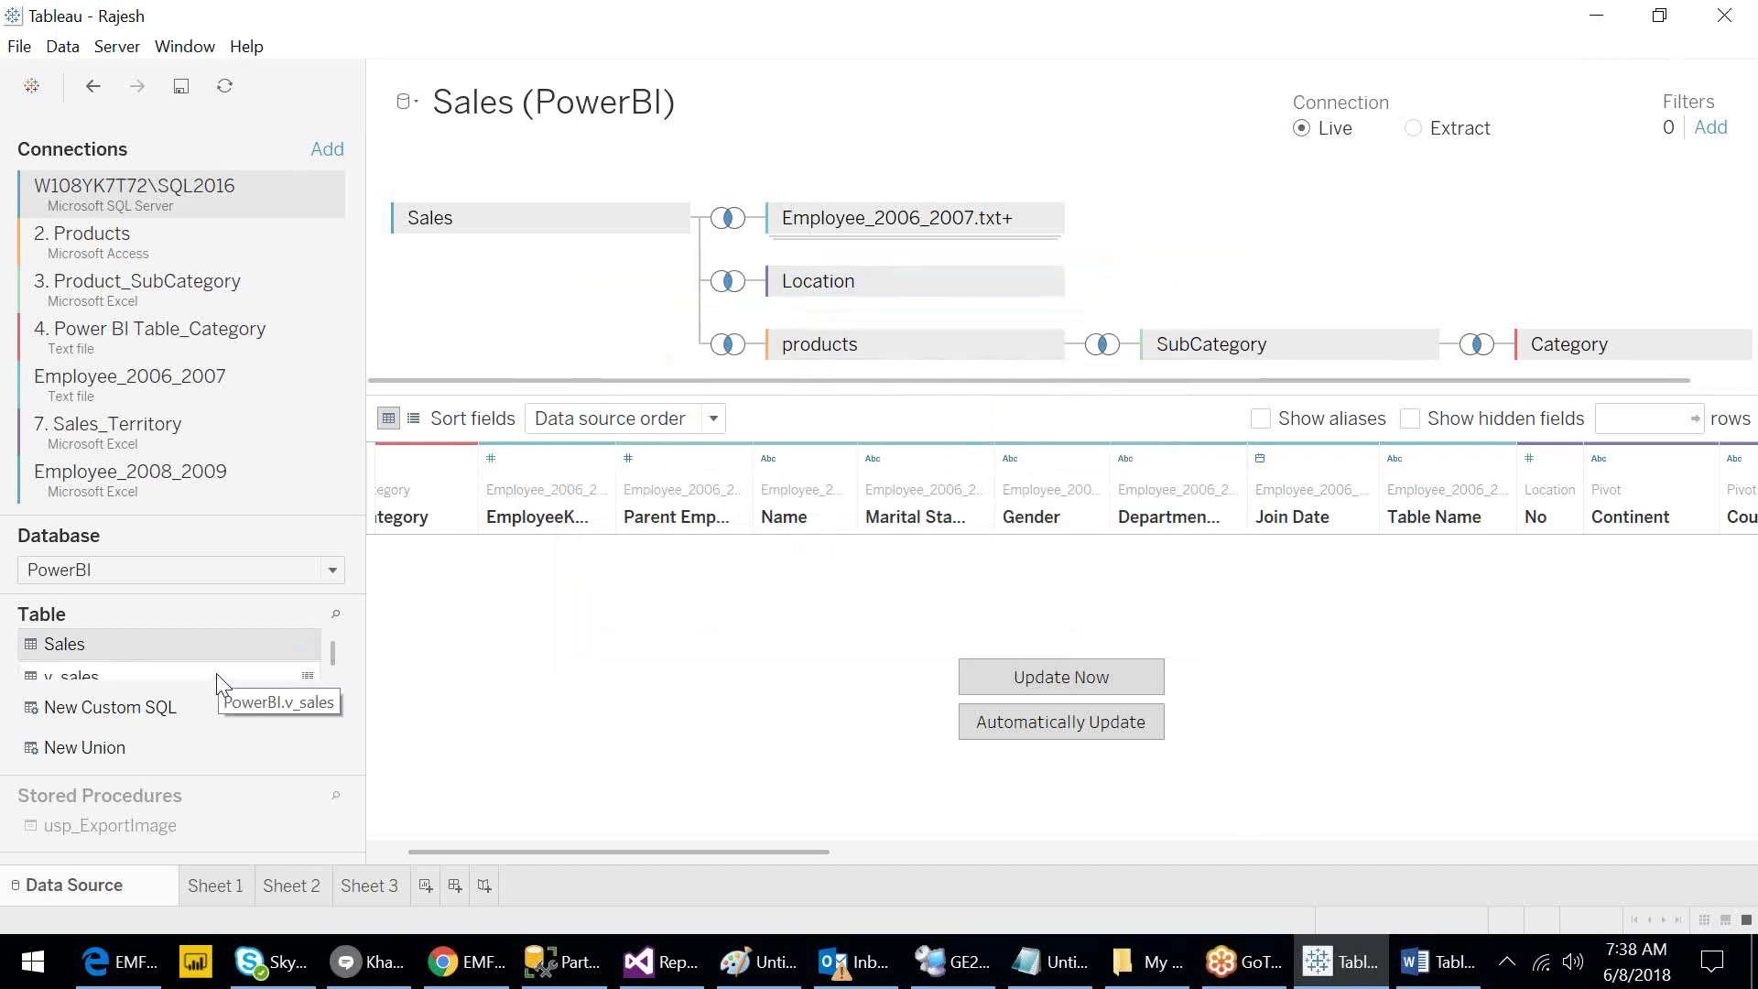
Try to union the v_sales table with Sales by placing it directly beneath Sales on the canvas.
{"action": "left_click", "coordinate": [216, 674]}
{"action": "left_click_drag", "start_coordinate": [229, 666], "coordinate": [439, 305]}
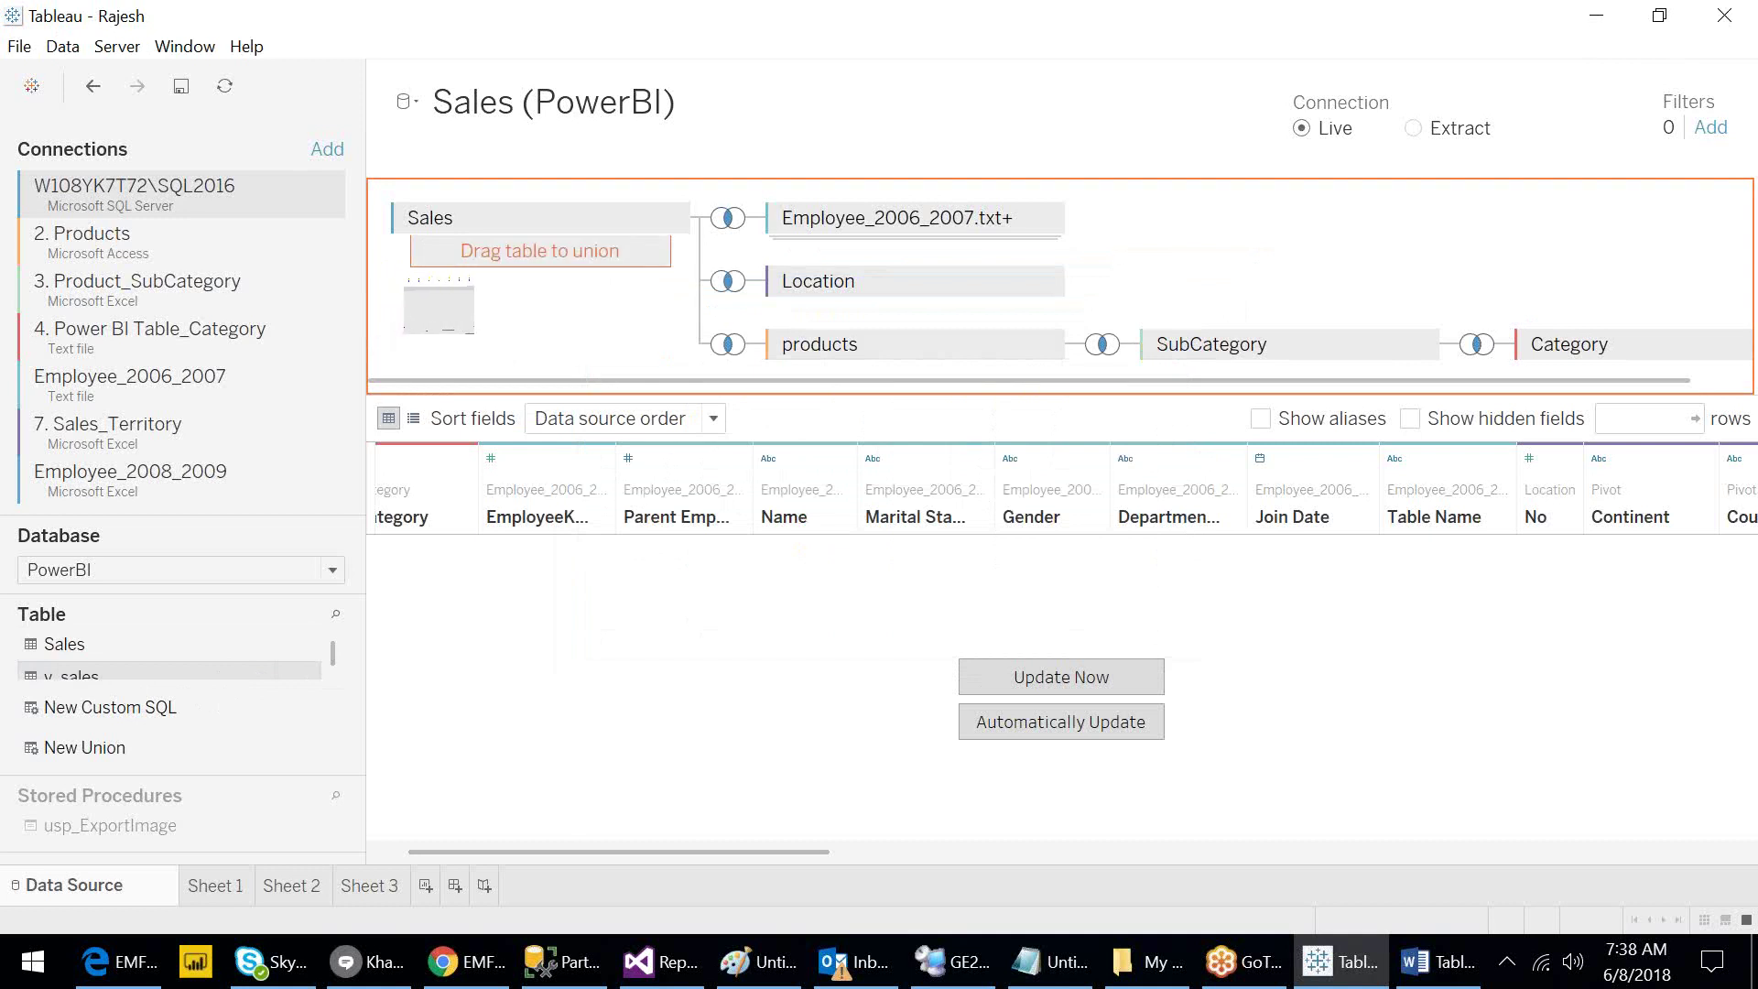
{"action": "left_click_drag", "start_coordinate": [440, 305], "coordinate": [437, 307]}
{"action": "left_click_drag", "start_coordinate": [437, 308], "coordinate": [437, 308]}
{"action": "left_click_drag", "start_coordinate": [437, 308], "coordinate": [437, 307]}
{"action": "left_click_drag", "start_coordinate": [437, 307], "coordinate": [612, 251]}
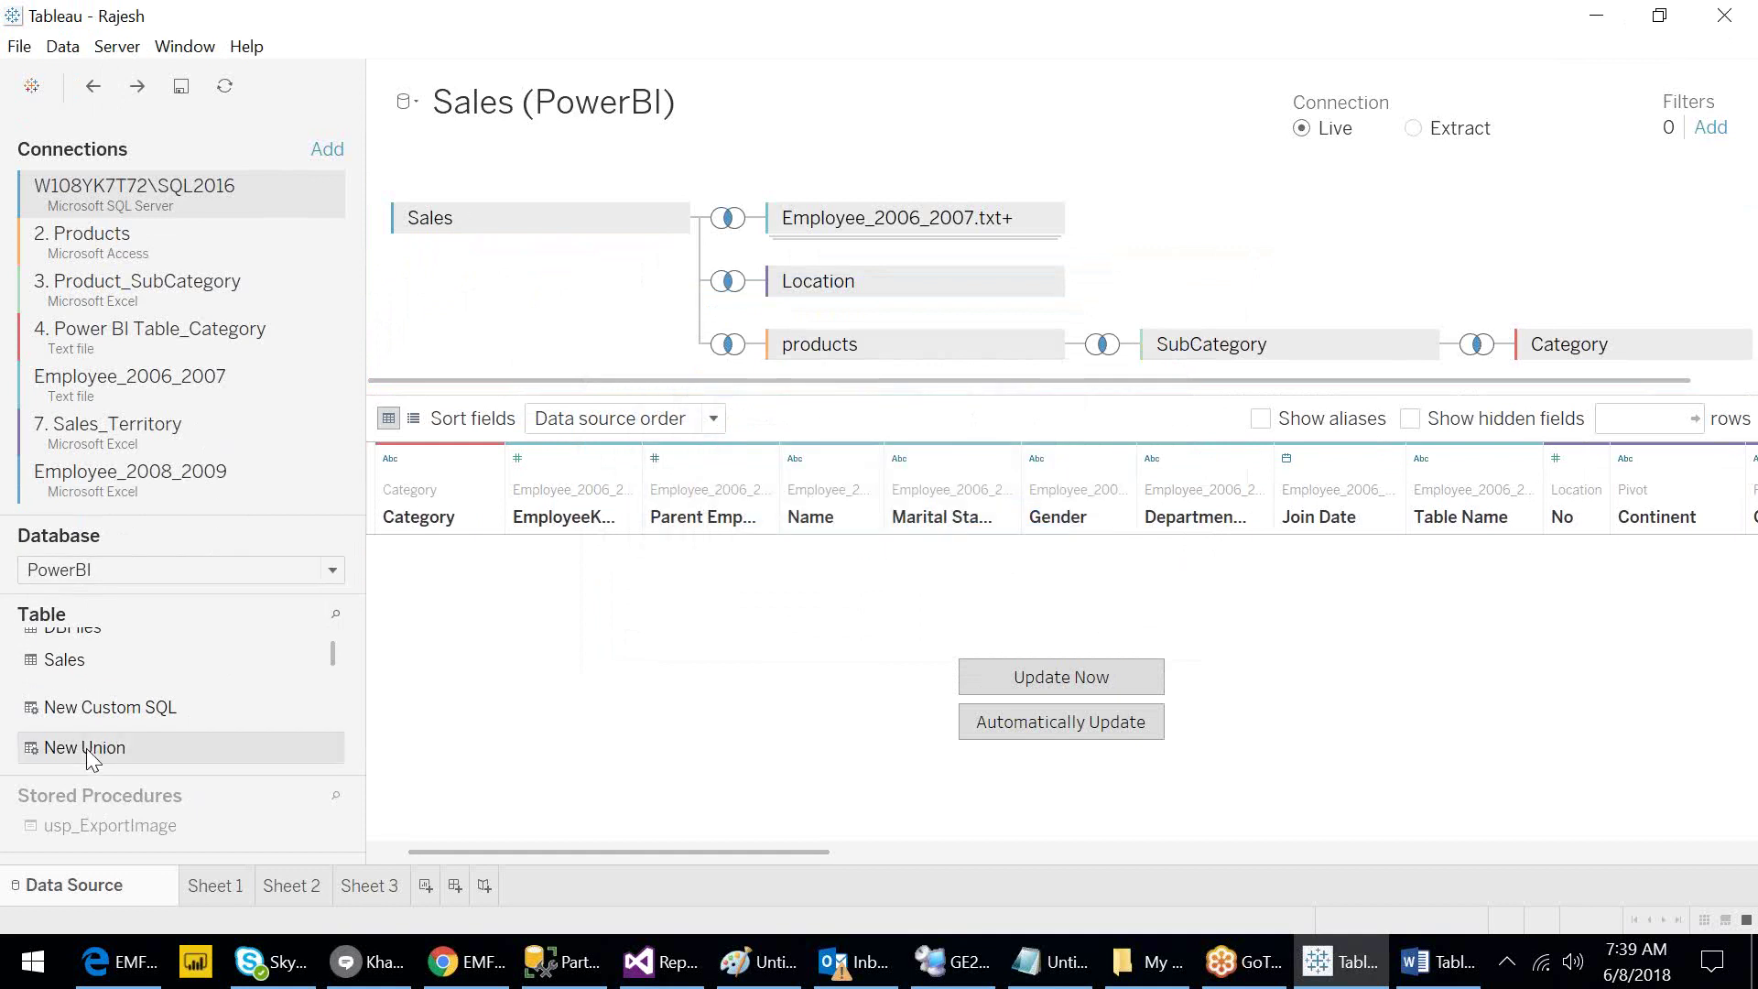
Start a manual union for the SQL Server connection containing the Sales and v_sales tables.
{"action": "double_click", "coordinate": [87, 749]}
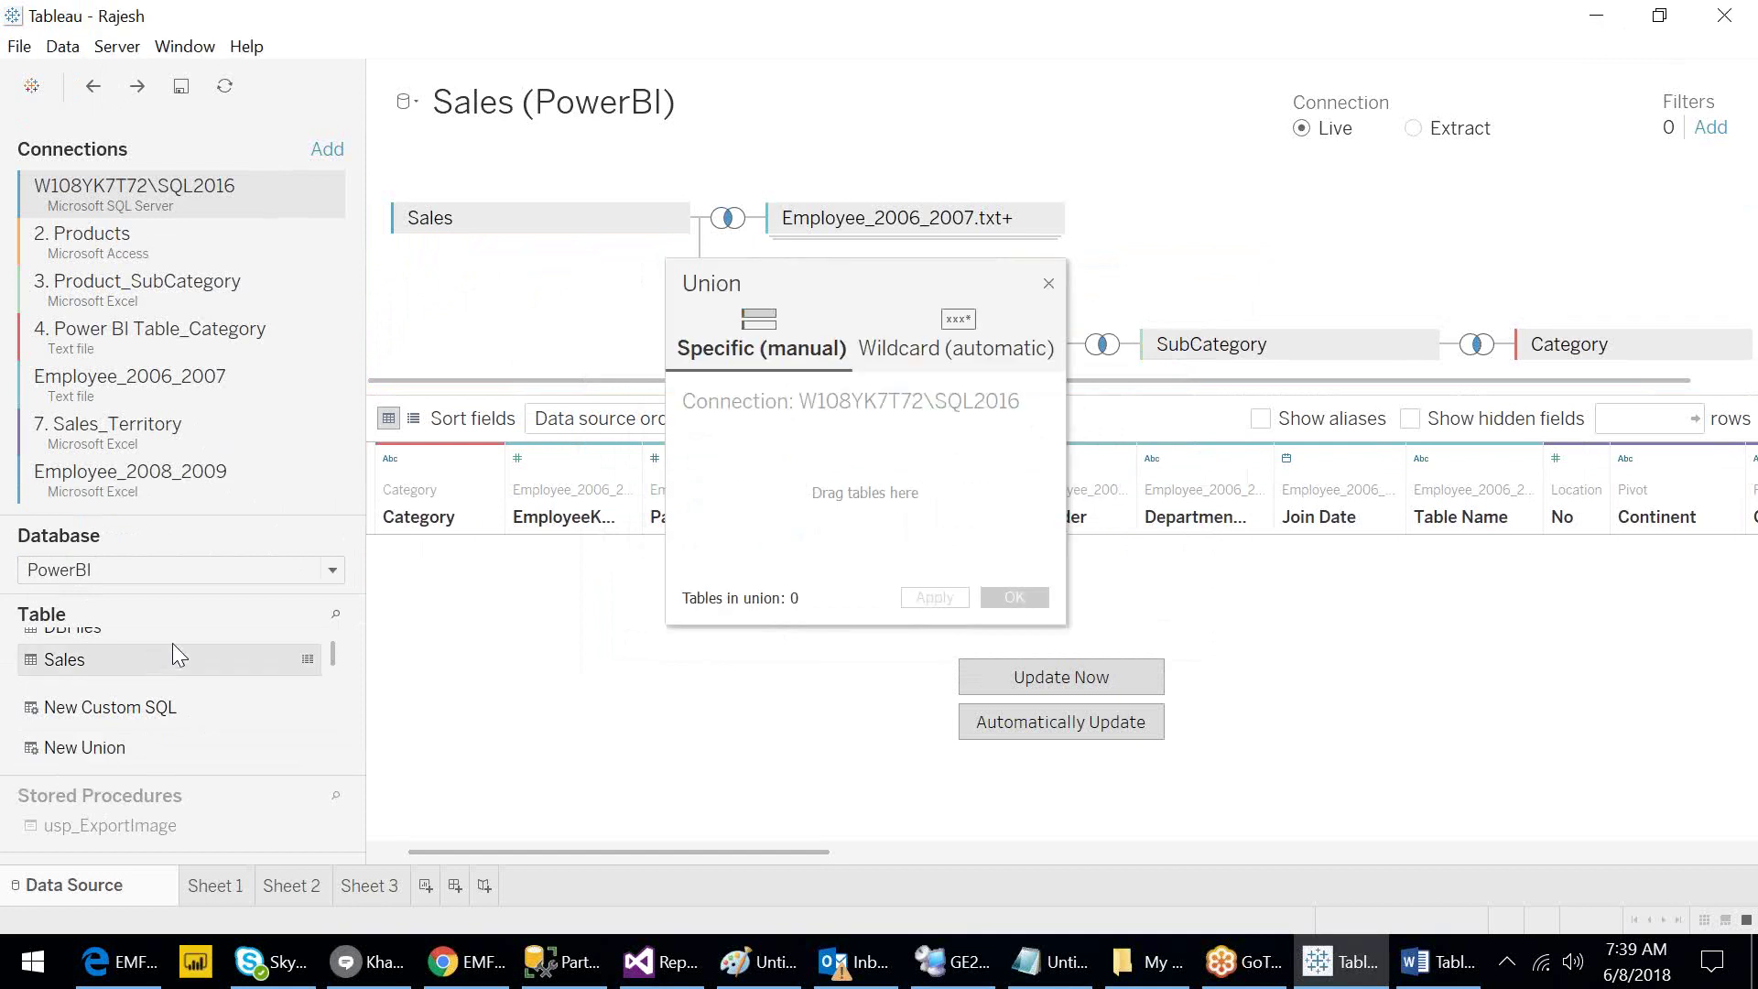
{"action": "left_click_drag", "start_coordinate": [173, 646], "coordinate": [810, 442]}
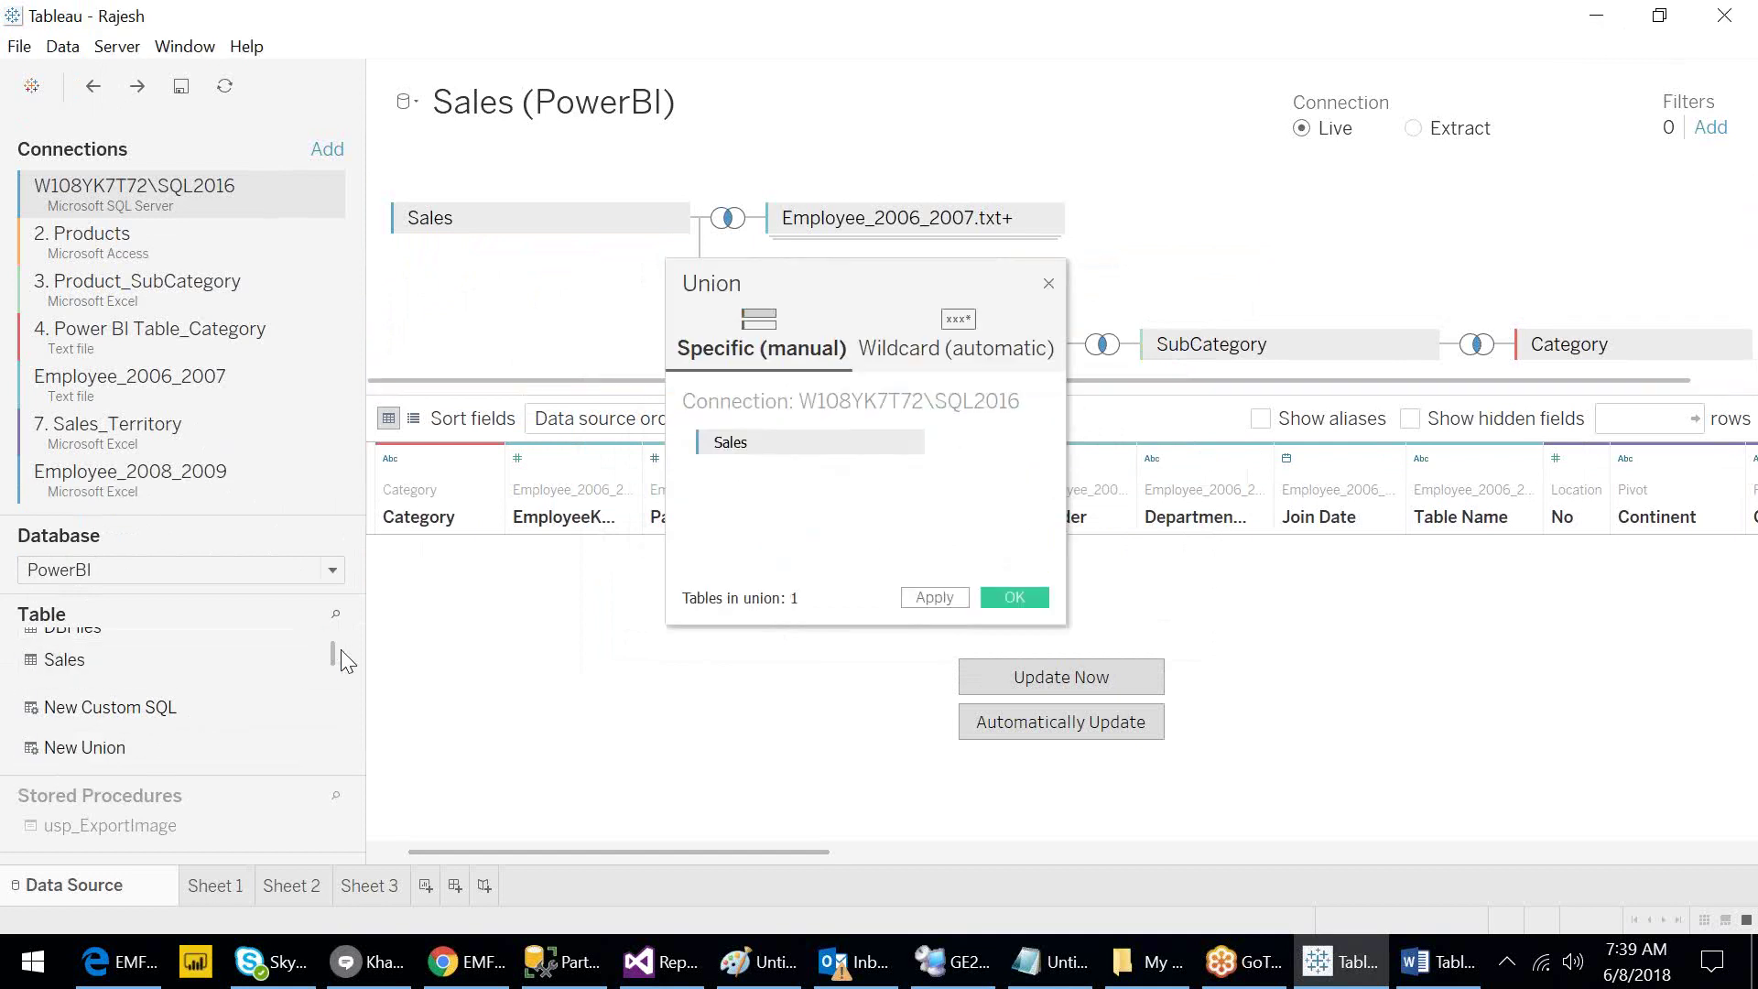
{"action": "left_click_drag", "start_coordinate": [337, 656], "coordinate": [336, 663]}
{"action": "left_click", "coordinate": [146, 666]}
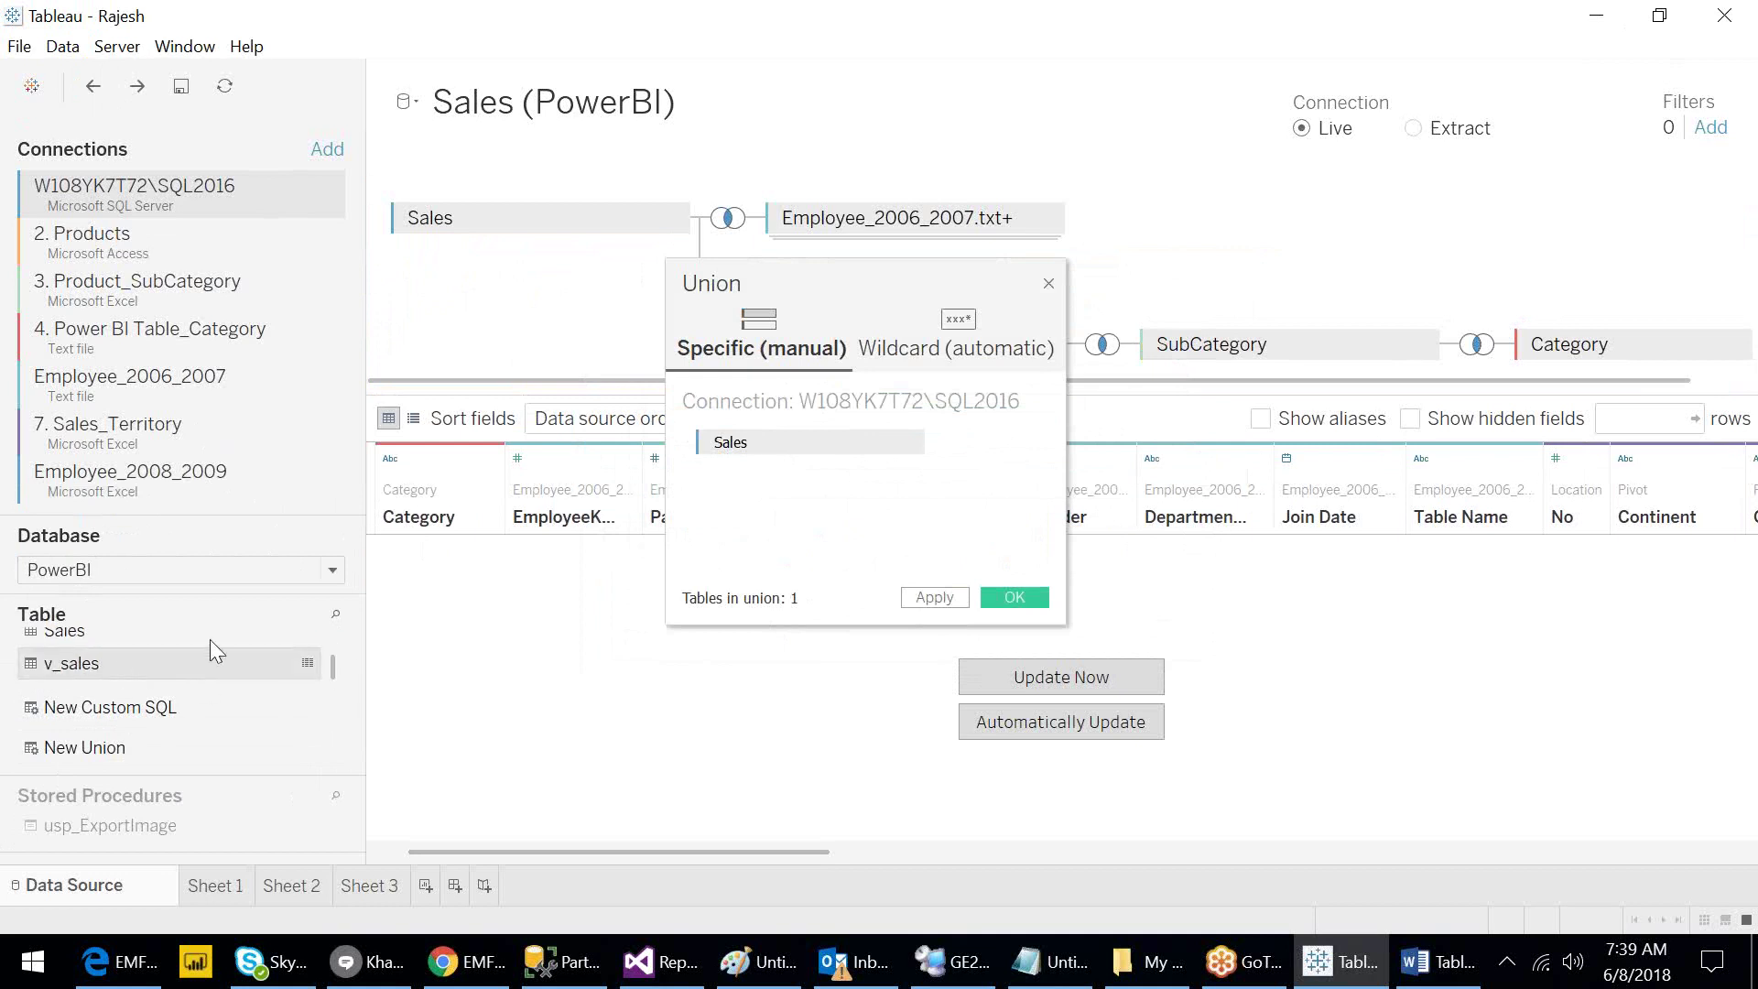
{"action": "left_click_drag", "start_coordinate": [210, 652], "coordinate": [846, 503]}
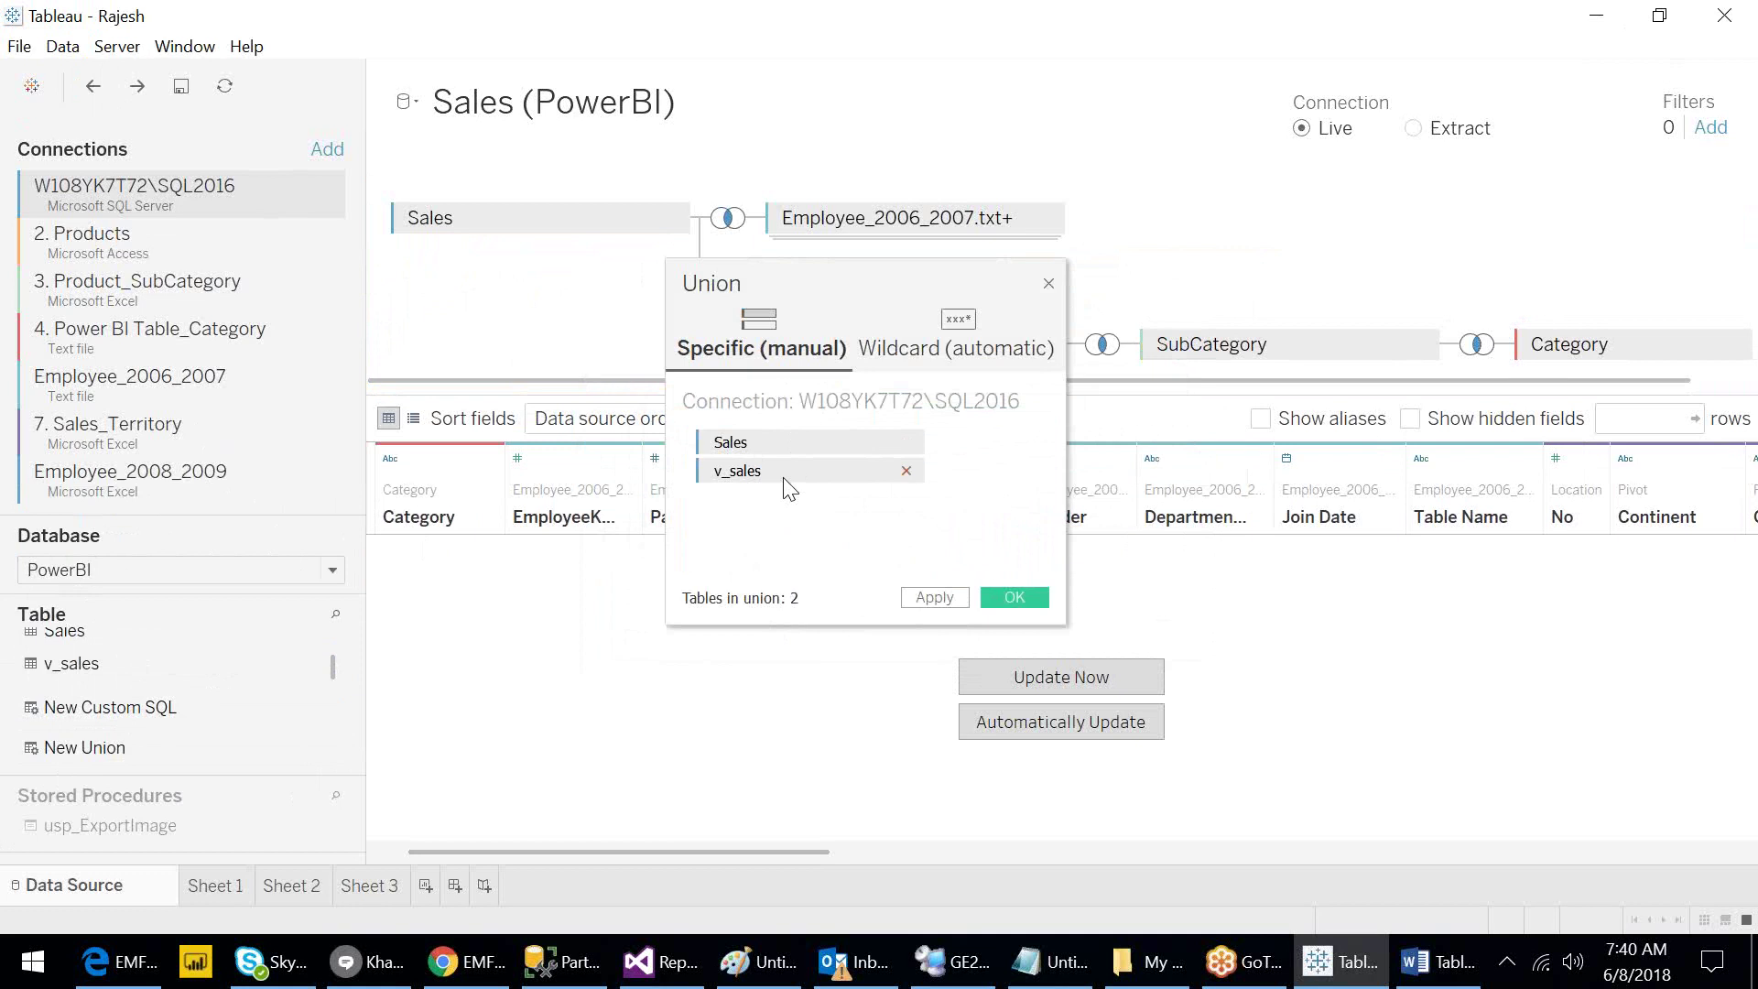
Switch to Notepad and enter two sample rows, abcd 30 and pqrs 50, in the blank document.
{"action": "left_click", "coordinate": [1050, 977]}
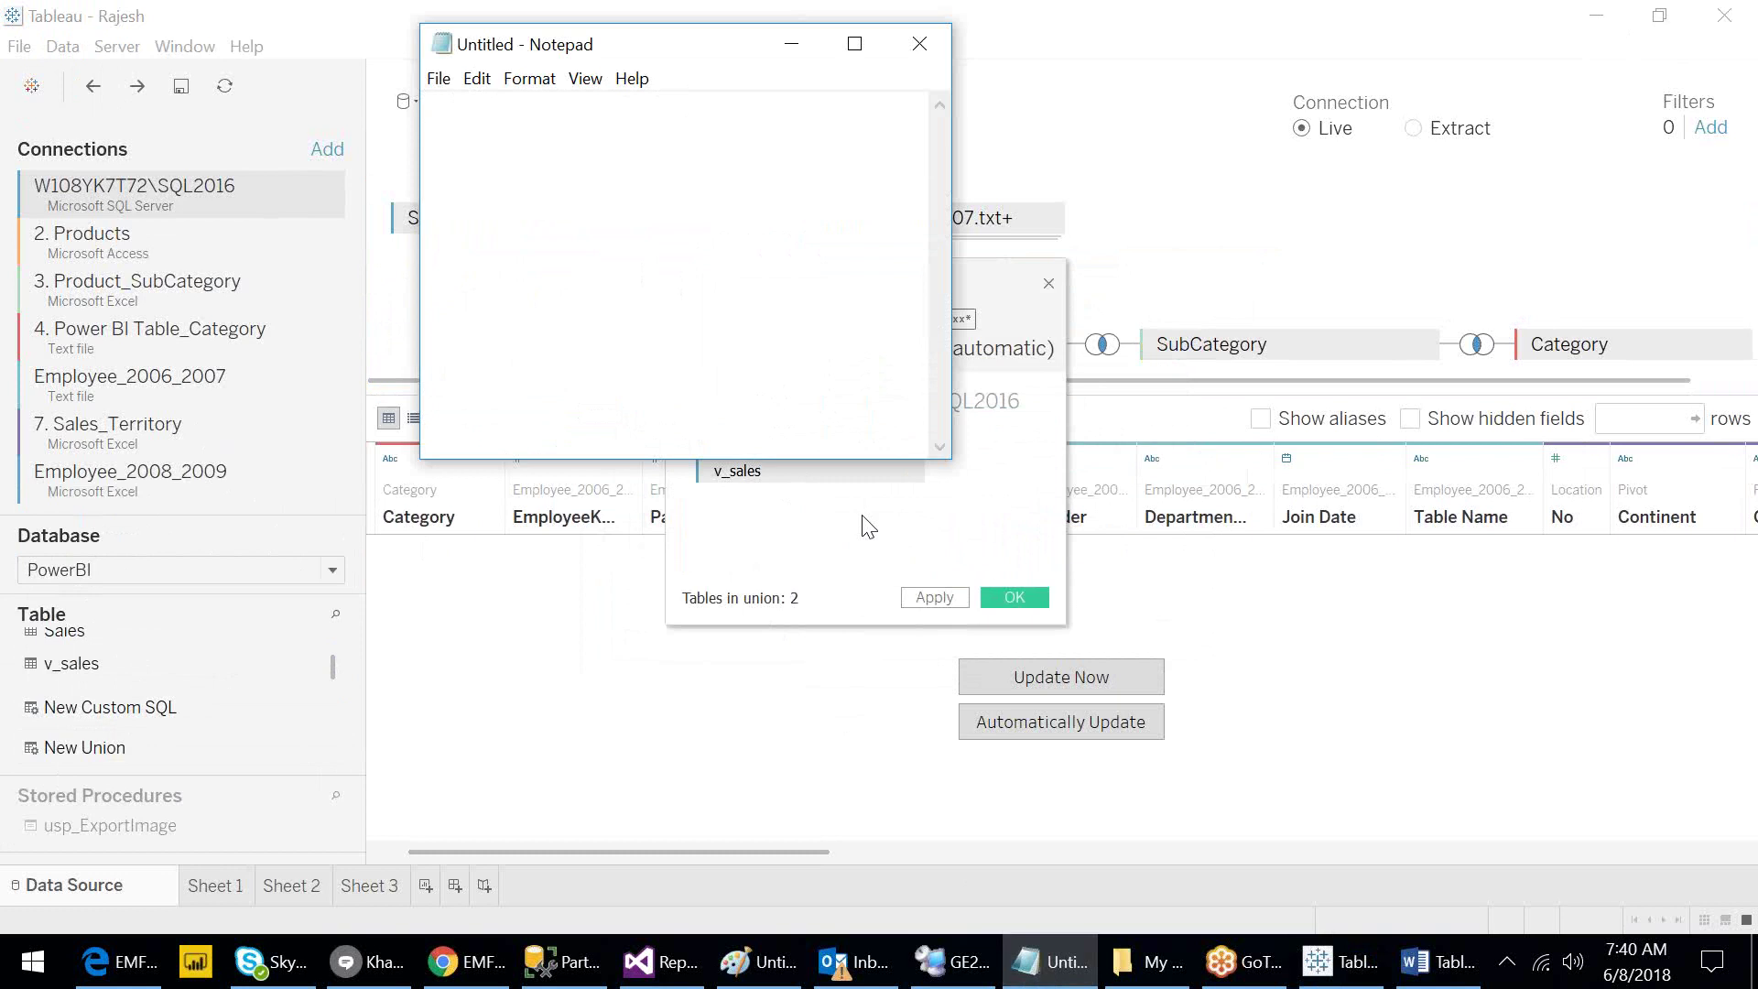
{"action": "type", "text": "a"}
{"action": "key", "text": "Tab"}
{"action": "type", "text": "b"}
{"action": "key", "text": "BackSpace"}
{"action": "key", "text": "BackSpace"}
{"action": "key", "text": "BackSpace"}
{"action": "type", "text": "abc"}
{"action": "type", "text": "d"}
{"action": "type", "text": "pqrs"}
{"action": "left_click", "coordinate": [561, 137]}
{"action": "type", "text": "50"}
{"action": "left_click", "coordinate": [481, 107]}
{"action": "type", "text": "30"}
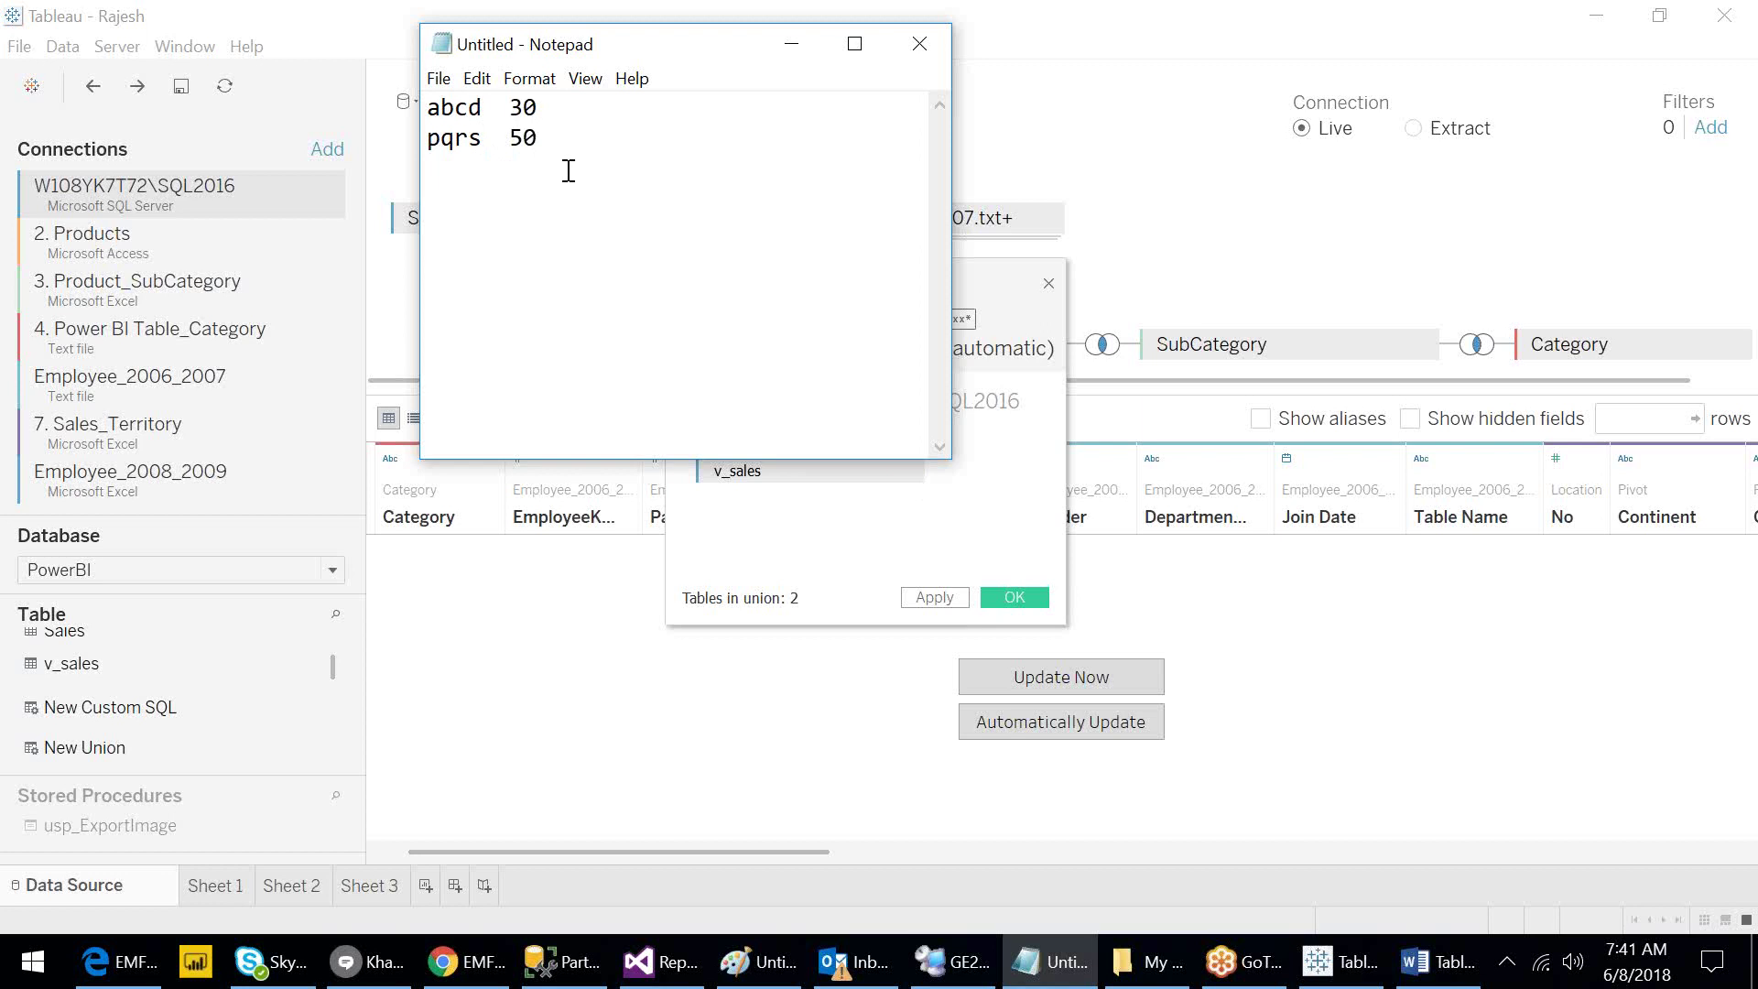
Add a combined row abcdpqrs 80 below the two sample rows, separated by a blank line.
{"action": "key", "text": "Return"}
{"action": "key", "text": "Return"}
{"action": "type", "text": "abcdpqrus"}
{"action": "key", "text": "BackSpace"}
{"action": "key", "text": "BackSpace"}
{"action": "type", "text": "s"}
{"action": "type", "text": "  80"}
Add the lines 1111---- and ----2222 below the abcdpqrs row.
{"action": "type", "text": "a"}
{"action": "key", "text": "BackSpace"}
{"action": "type", "text": "1111-"}
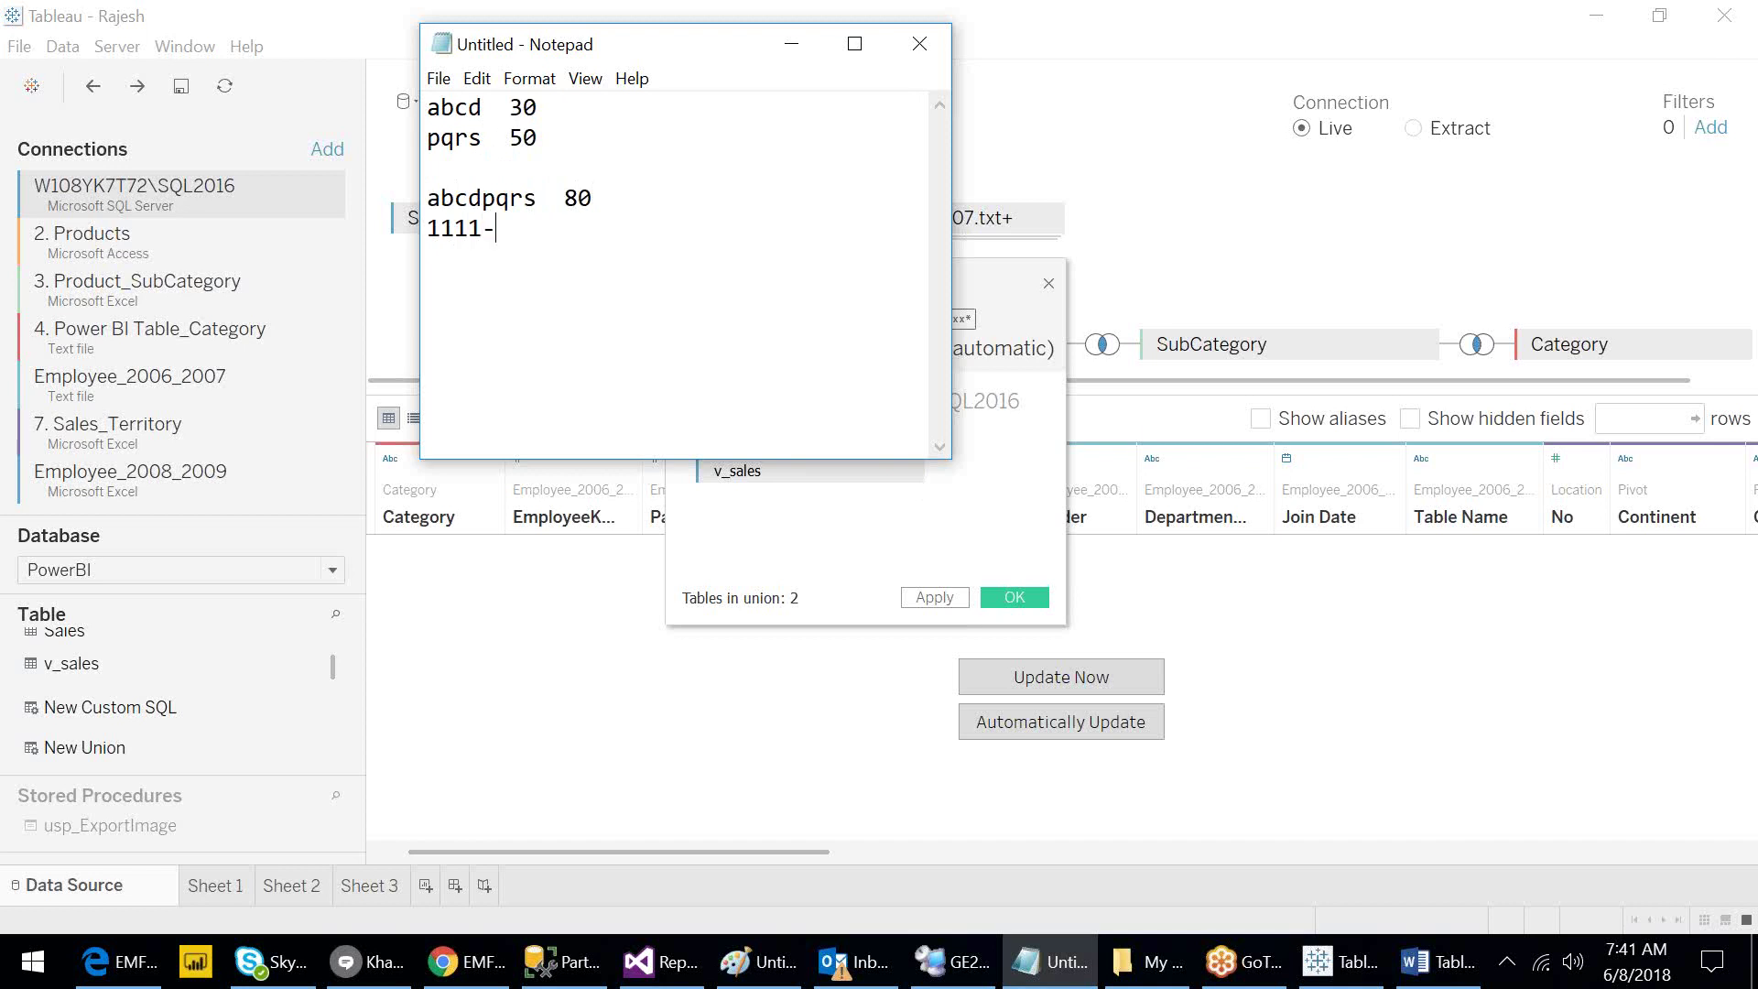
{"action": "type", "text": "---"}
{"action": "type", "text": "----"}
{"action": "type", "text": "2222"}
Replace pqrs in the second sample row with acbd.
{"action": "left_click", "coordinate": [432, 139]}
{"action": "left_click_drag", "start_coordinate": [432, 139], "coordinate": [481, 139]}
{"action": "type", "text": "acbd"}
Replace the abcdpqrs 80 row with the two lines abcd and cbd.
{"action": "left_click", "coordinate": [630, 199]}
{"action": "key", "text": "shift+Up"}
{"action": "type", "text": "abcde"}
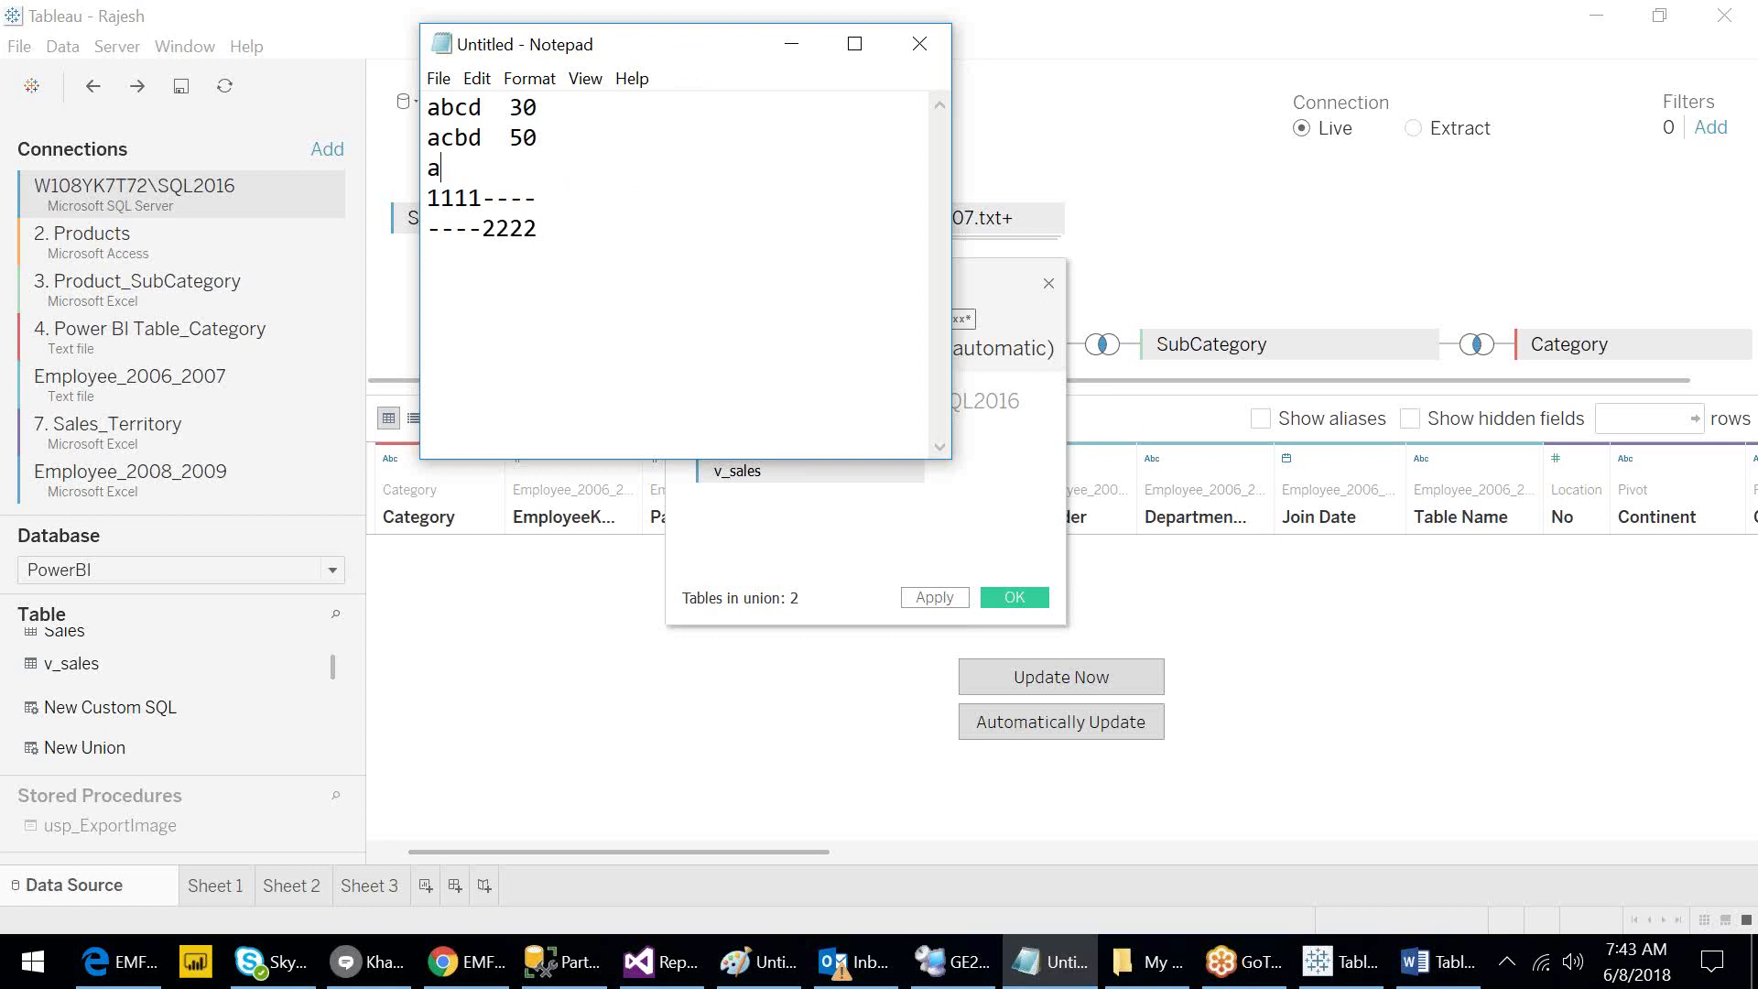
{"action": "key", "text": "BackSpace"}
{"action": "type", "text": "cbd"}
{"action": "key", "text": "Left"}
{"action": "key", "text": "Left"}
{"action": "key", "text": "Left"}
{"action": "key", "text": "Return"}
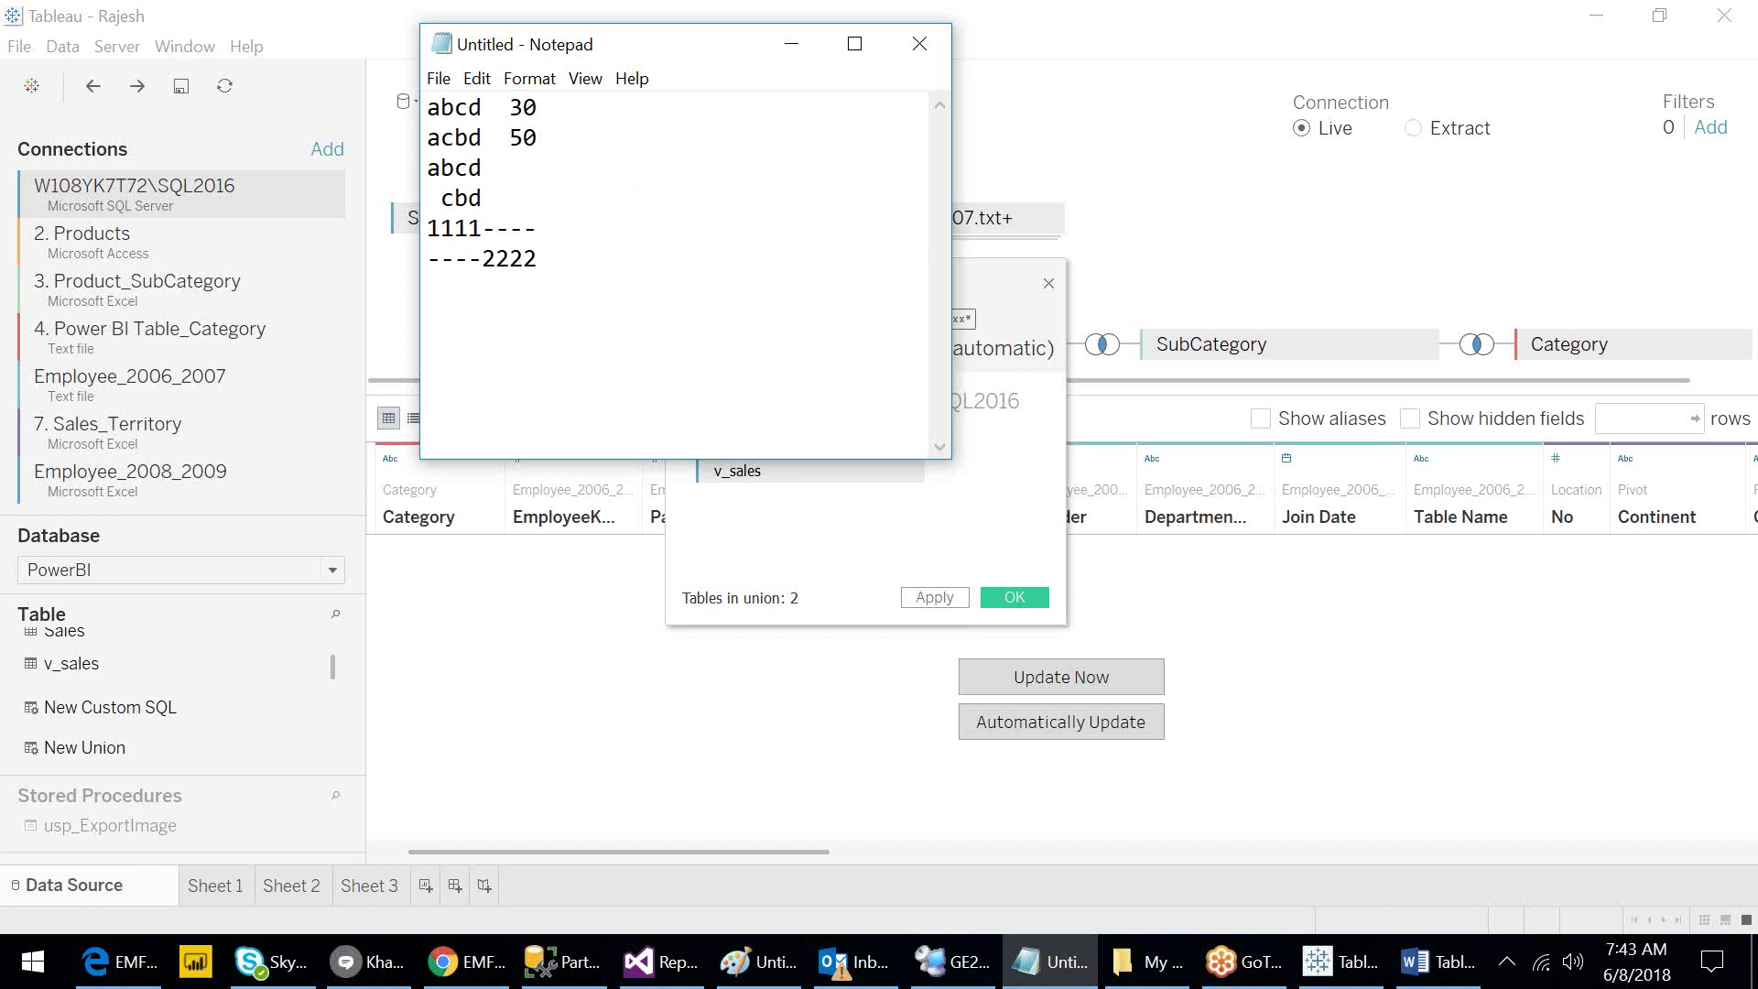
Delete the abcd and cbd lines located above the 1111---- line.
{"action": "key", "text": "shift+Right"}
{"action": "key", "text": "shift+Right"}
{"action": "key", "text": "Right"}
{"action": "key", "text": "shift+Right"}
{"action": "key", "text": "Right"}
{"action": "key", "text": "shift+Left"}
{"action": "key", "text": "shift+Left"}
{"action": "key", "text": "shift+Left"}
{"action": "key", "text": "shift+Left"}
{"action": "key", "text": "Delete"}
{"action": "key", "text": "shift+Up"}
{"action": "key", "text": "Delete"}
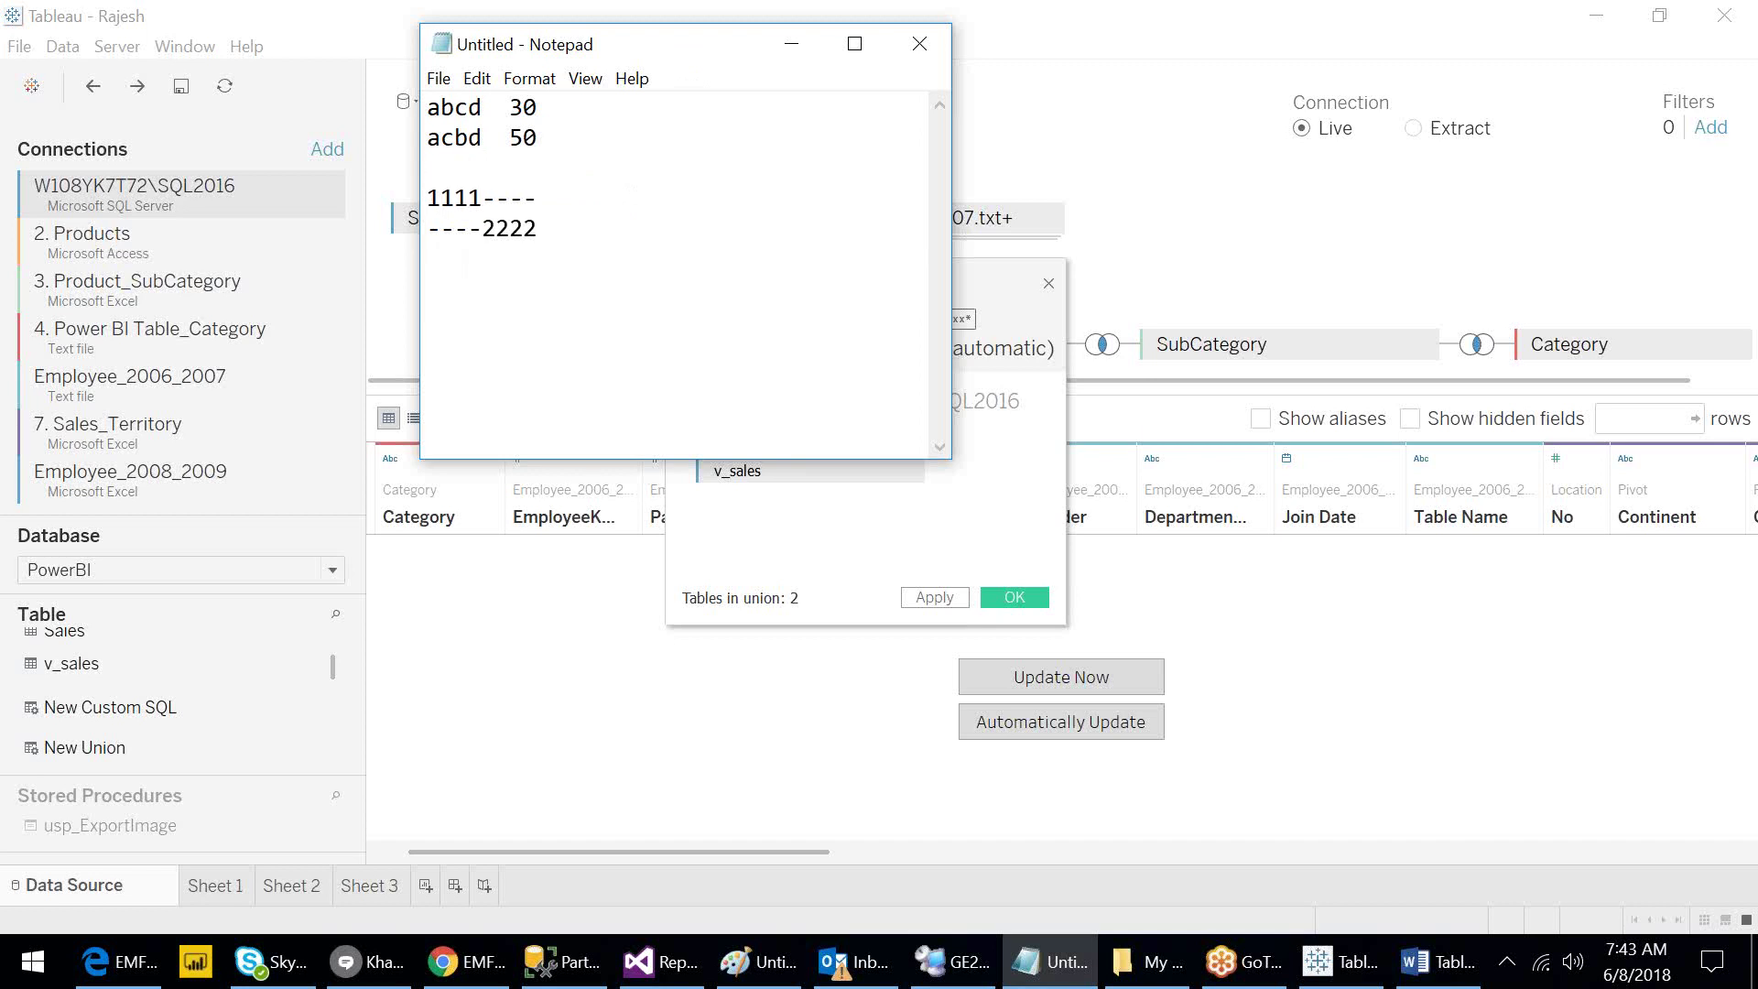
Delete the 1111---- and ----2222 lines and close Notepad without saving the note.
{"action": "key", "text": "shift+Down"}
{"action": "key", "text": "shift+Down"}
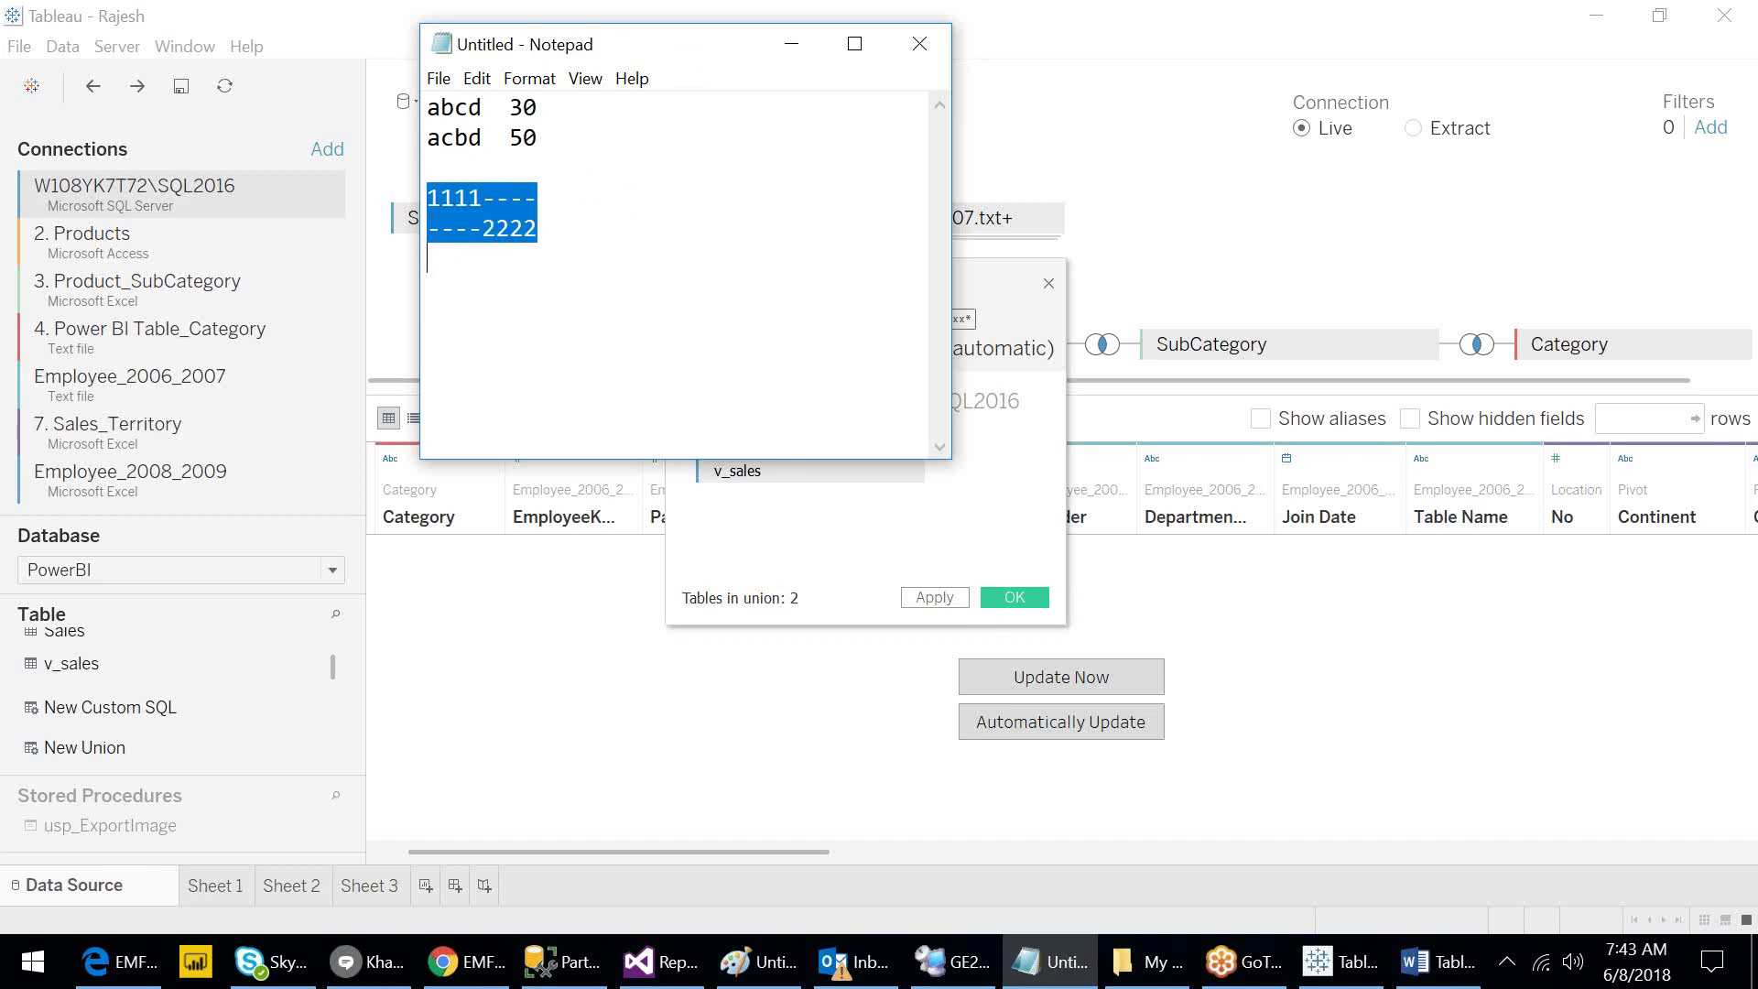
{"action": "key", "text": "Delete"}
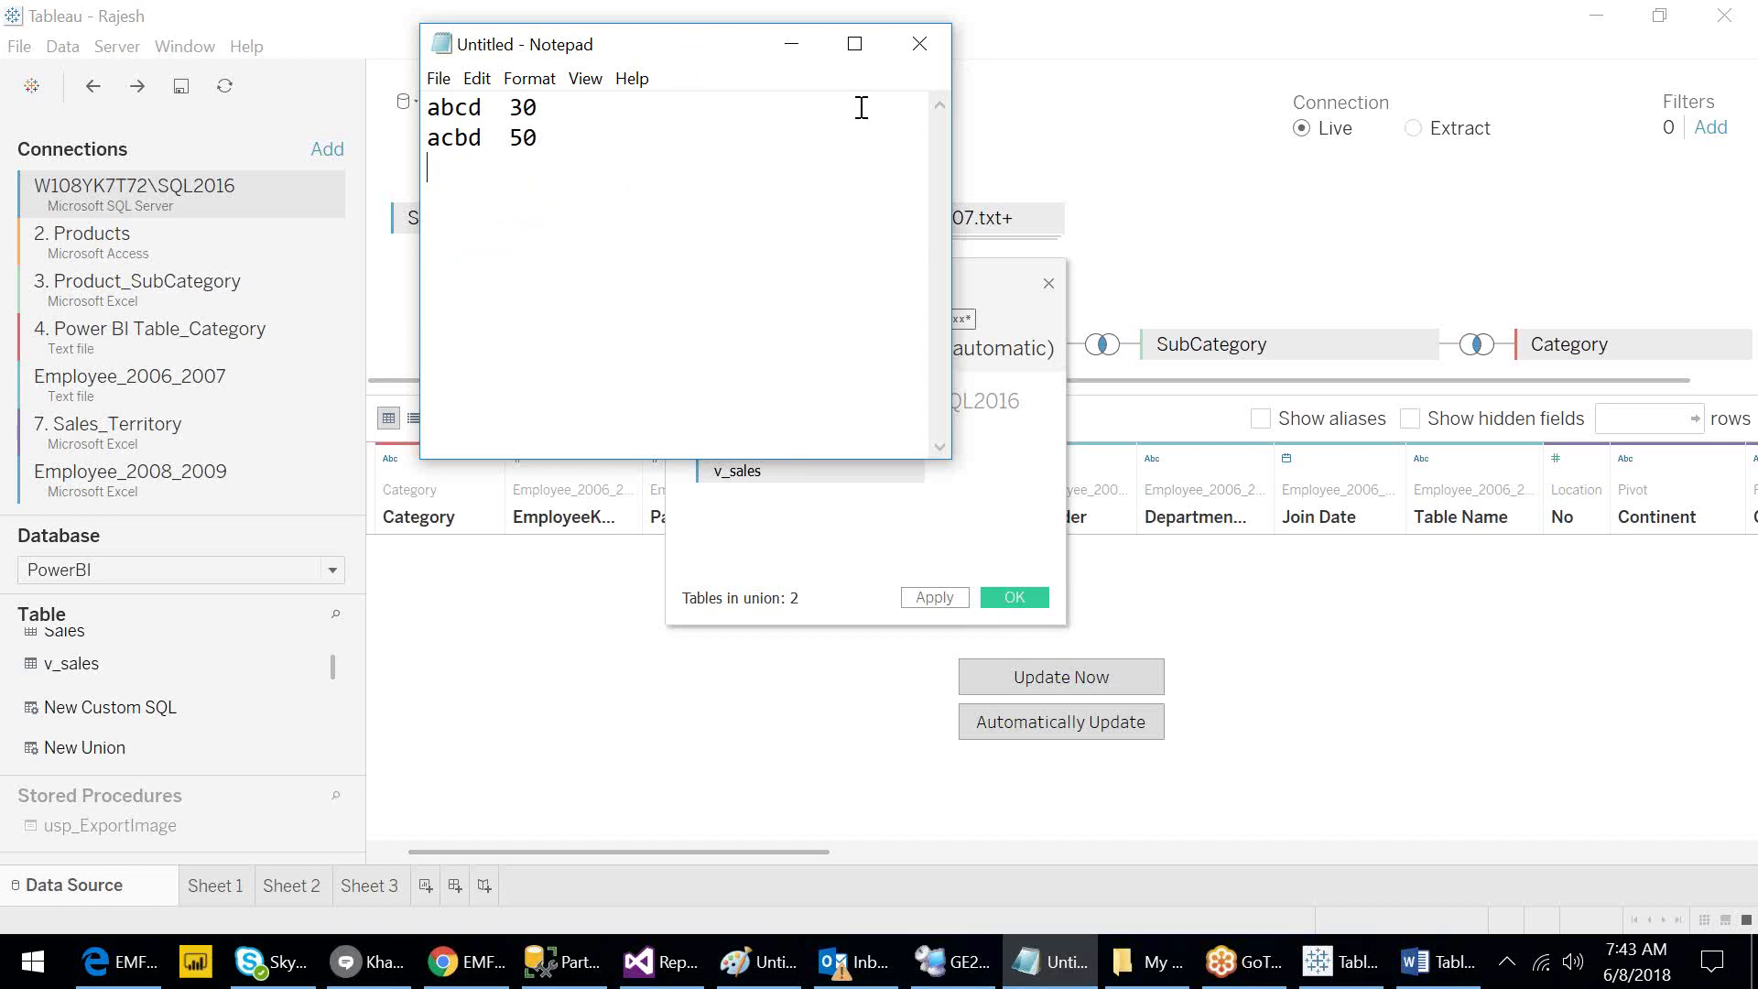
{"action": "left_click", "coordinate": [919, 51]}
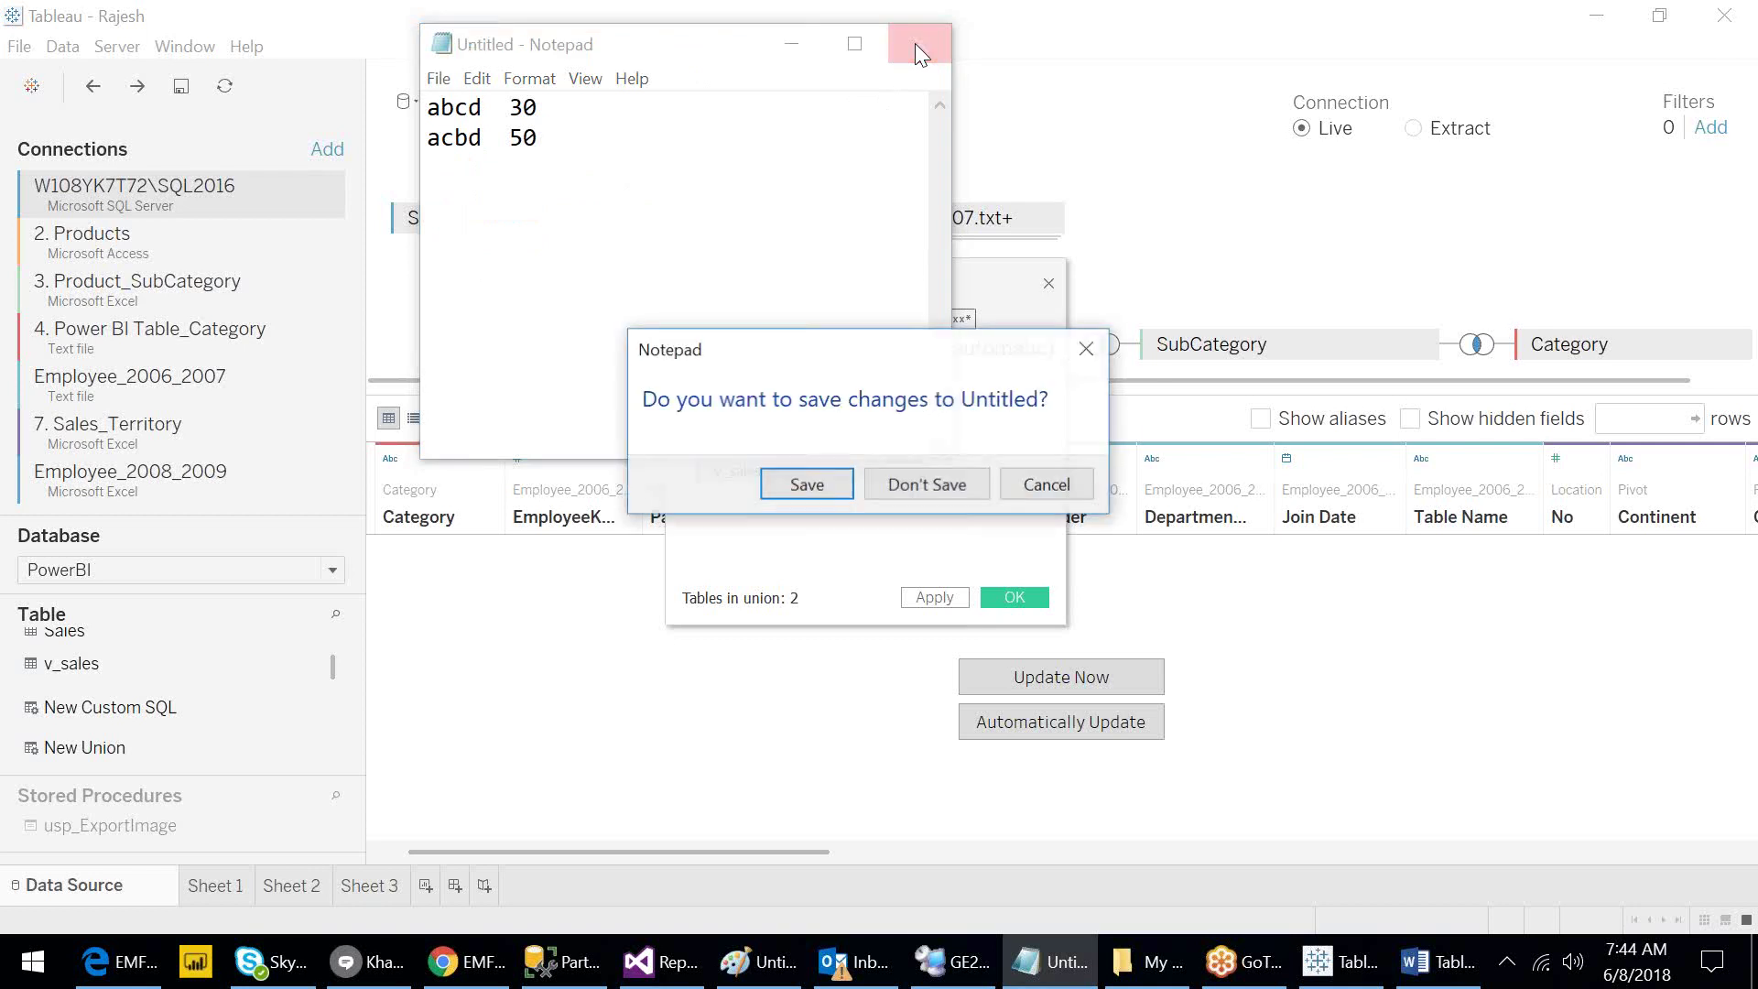
{"action": "left_click", "coordinate": [964, 494]}
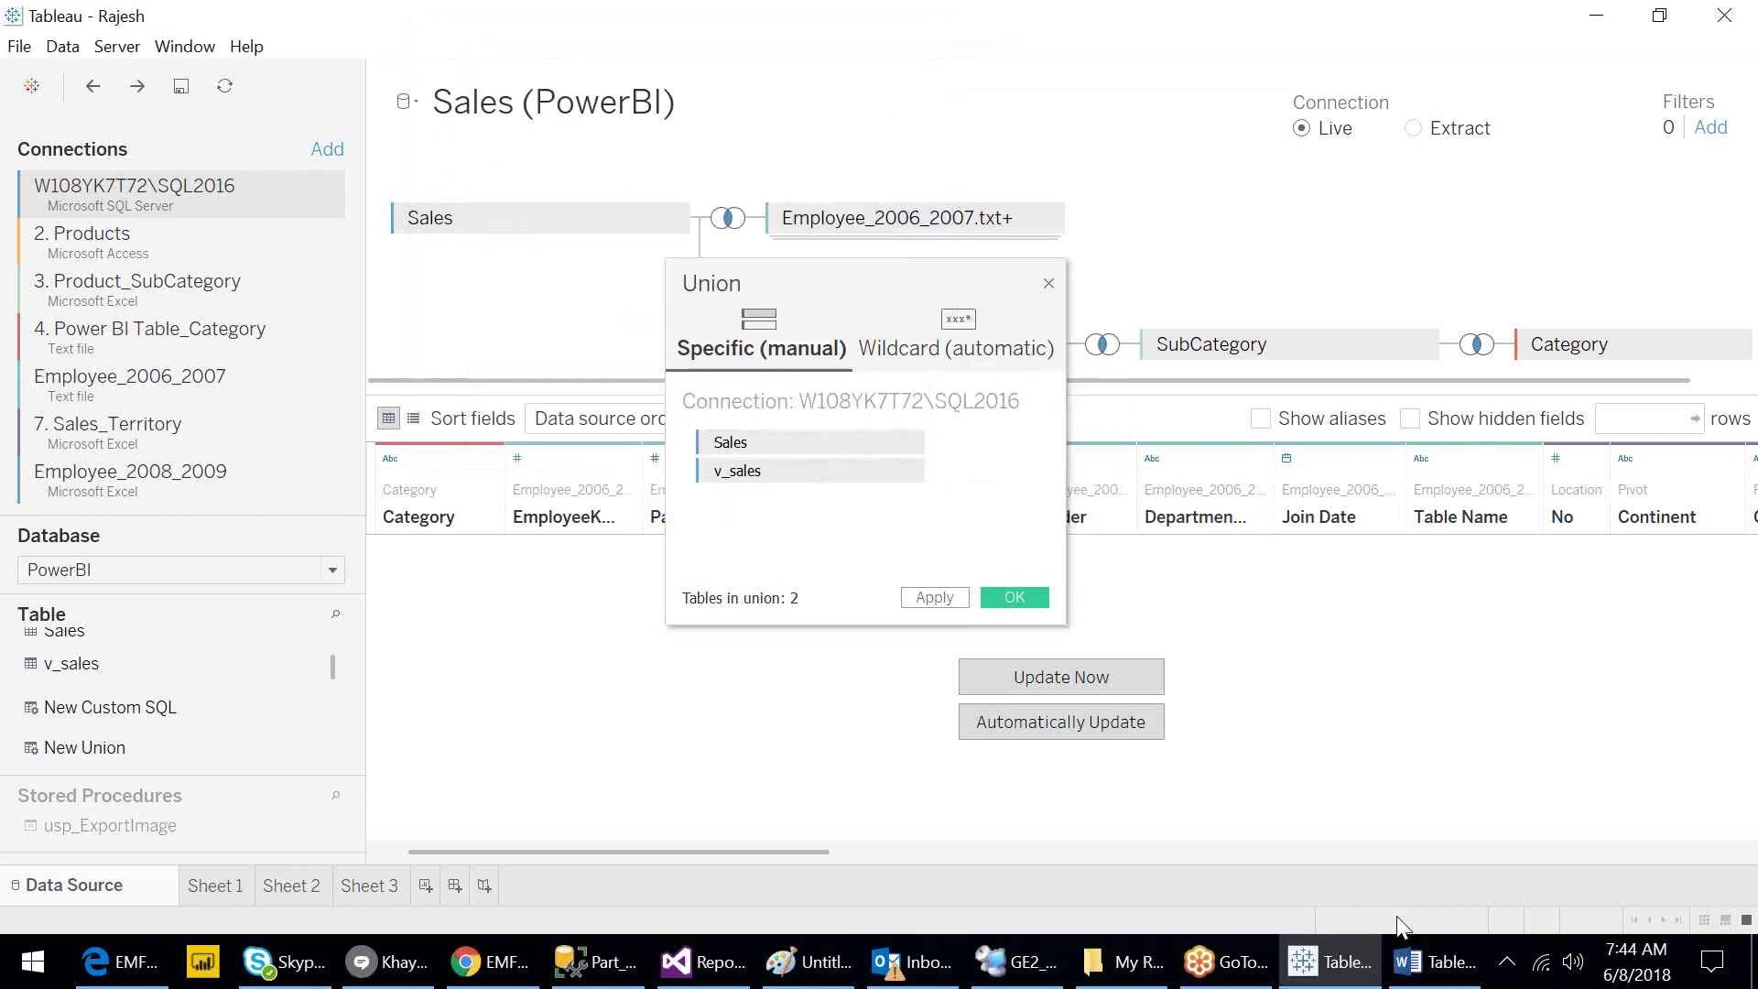
Check the Data Management topics in the Word training plan and switch back to Tableau.
{"action": "left_click", "coordinate": [1424, 974]}
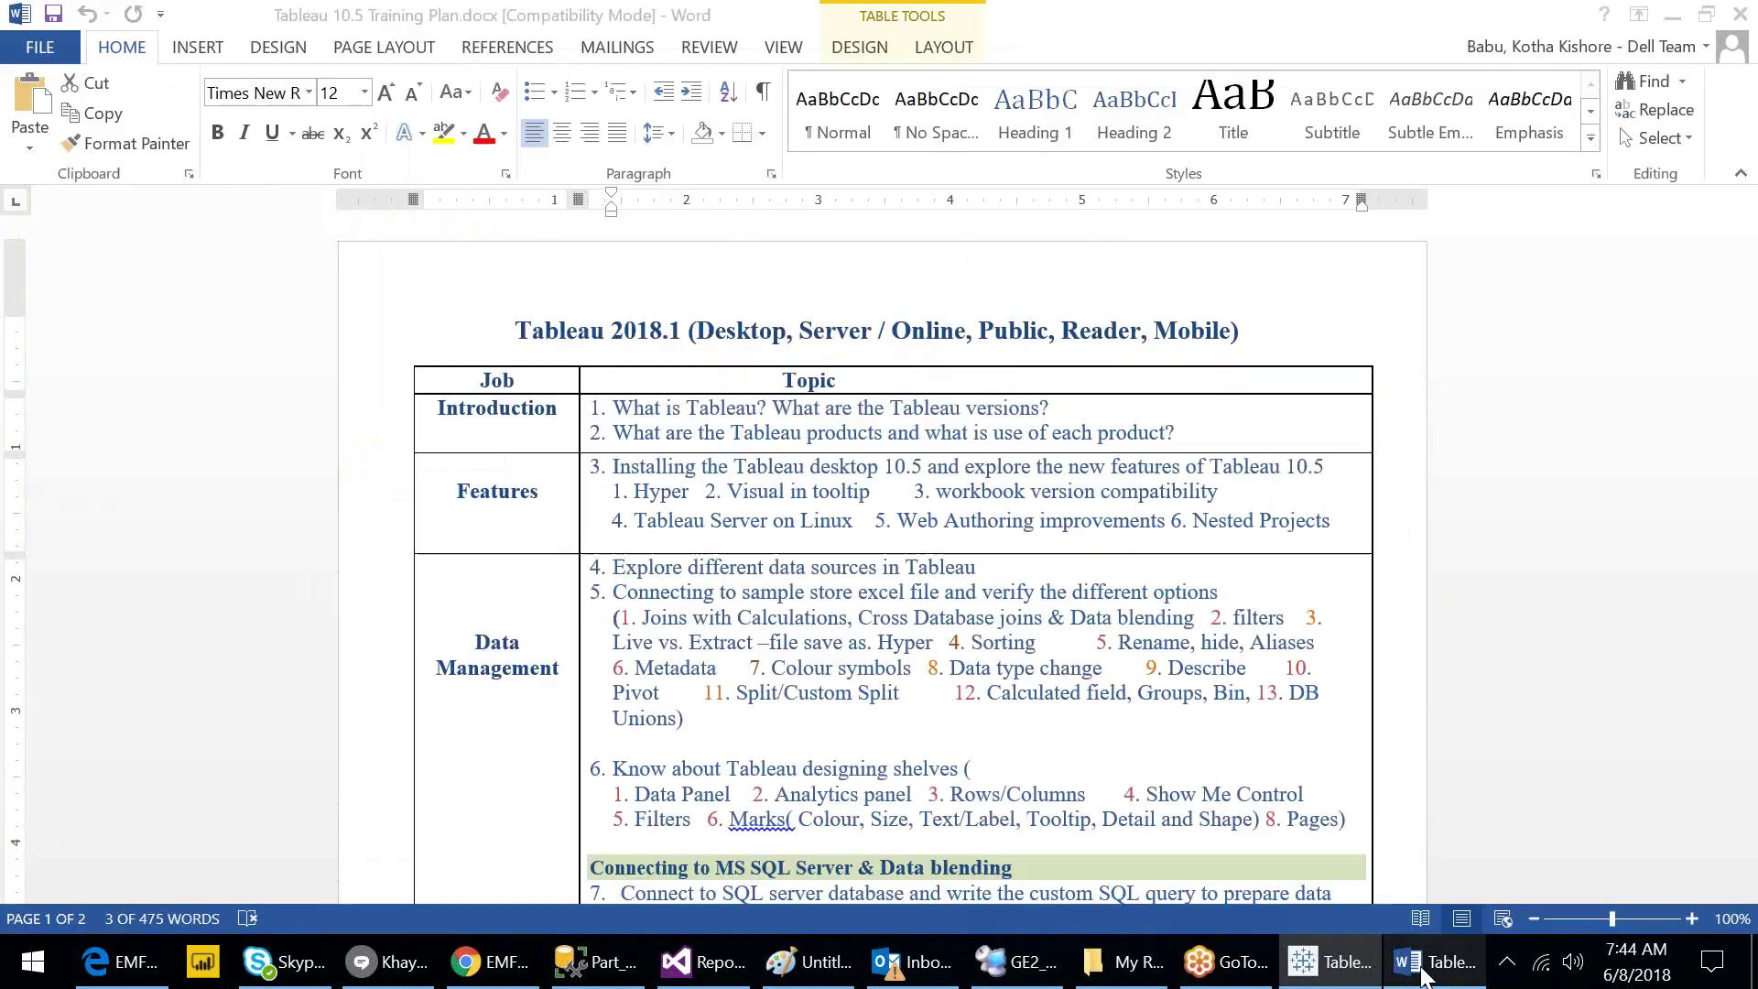
{"action": "left_click", "coordinate": [1006, 696]}
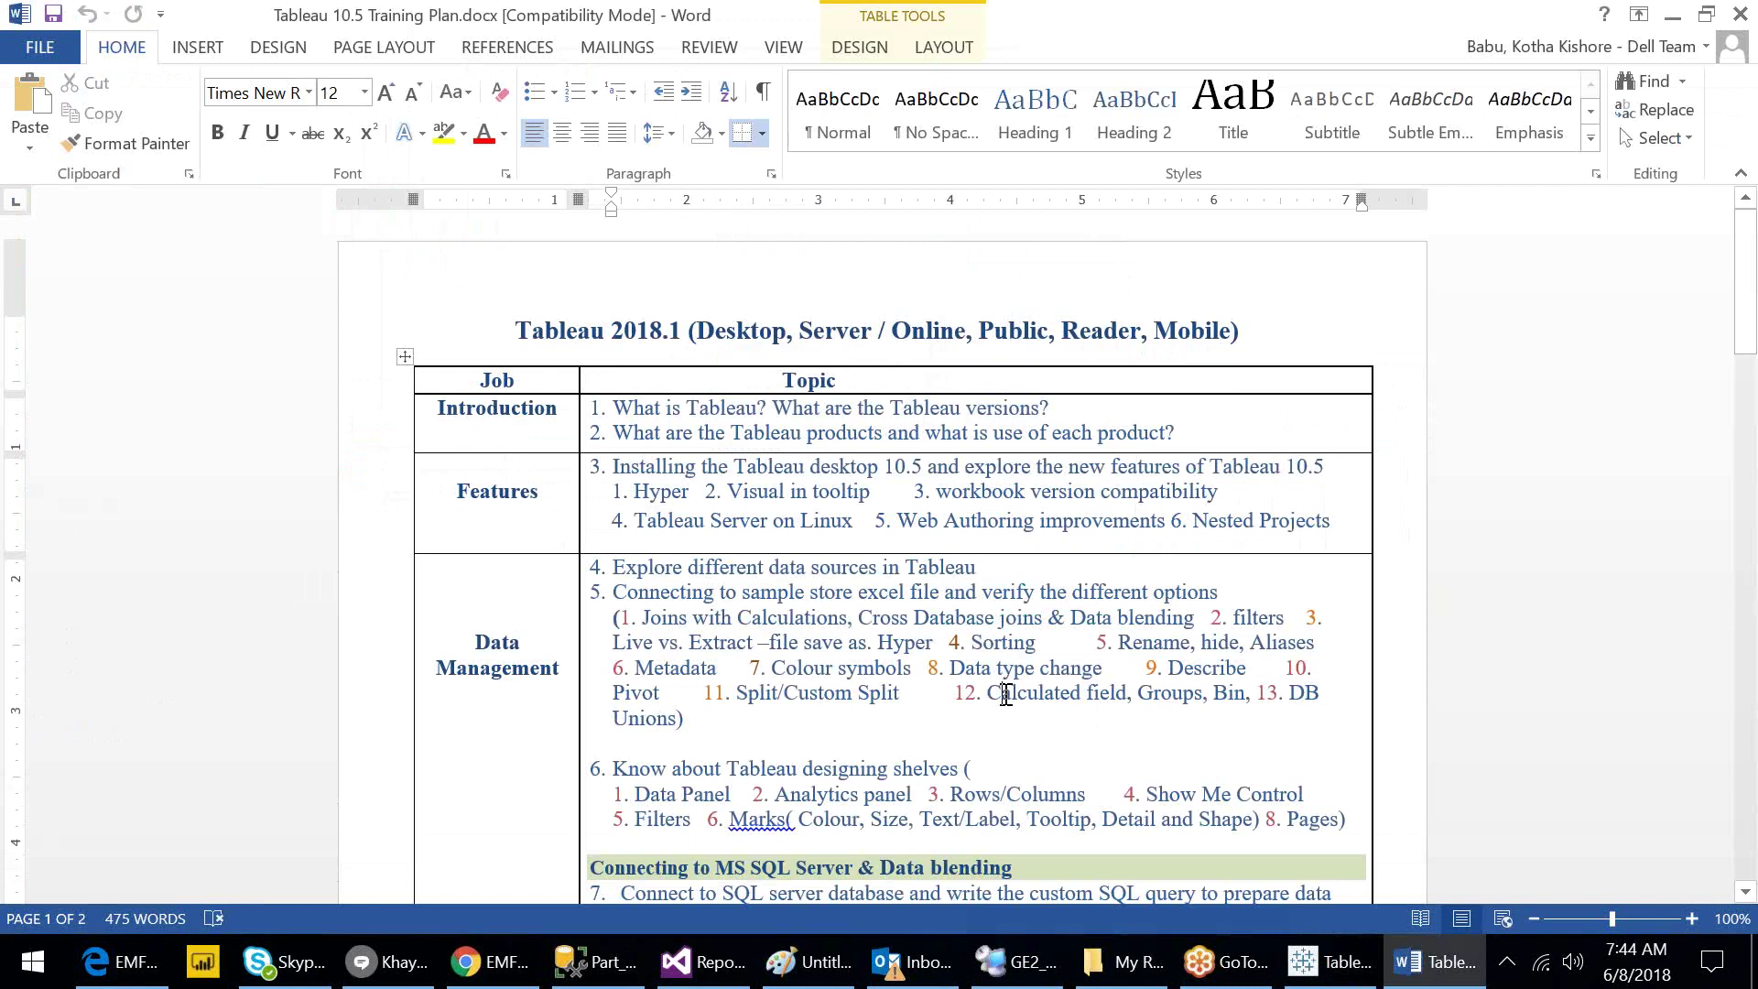
{"action": "left_click", "coordinate": [1438, 984]}
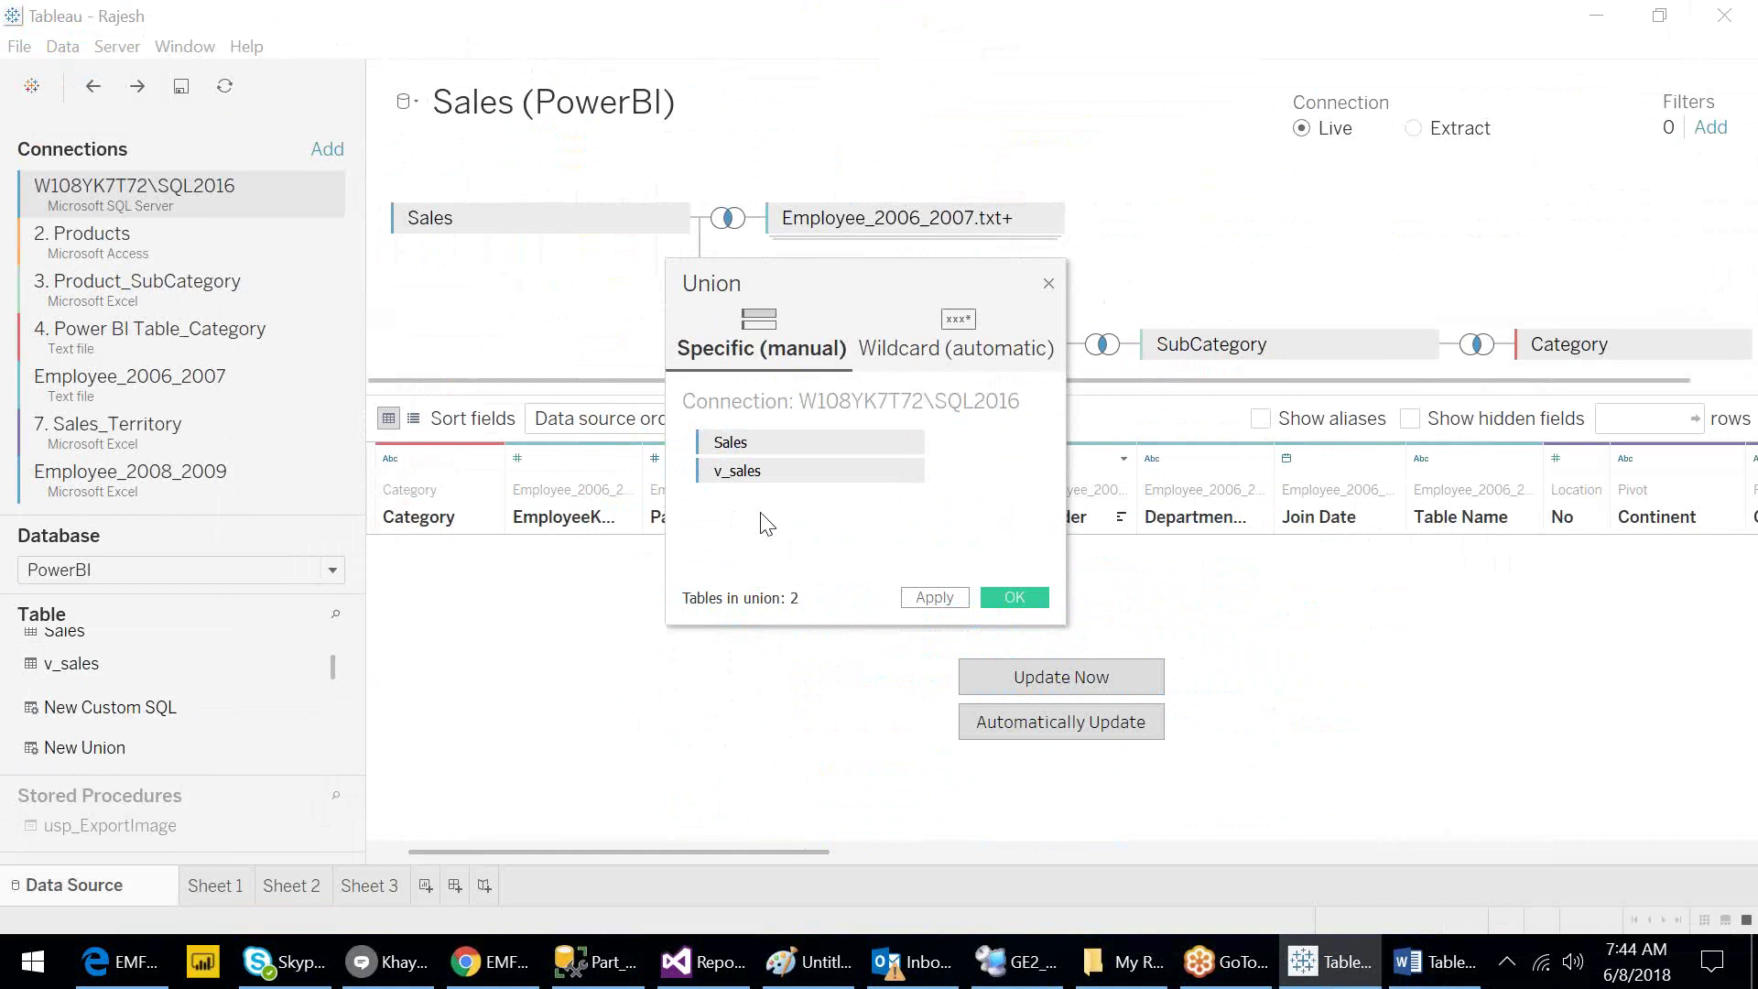
Set the union's wildcard pattern to sales*, view the Include/Exclude choices, and close the dialog without creating the union.
{"action": "left_click", "coordinate": [978, 340]}
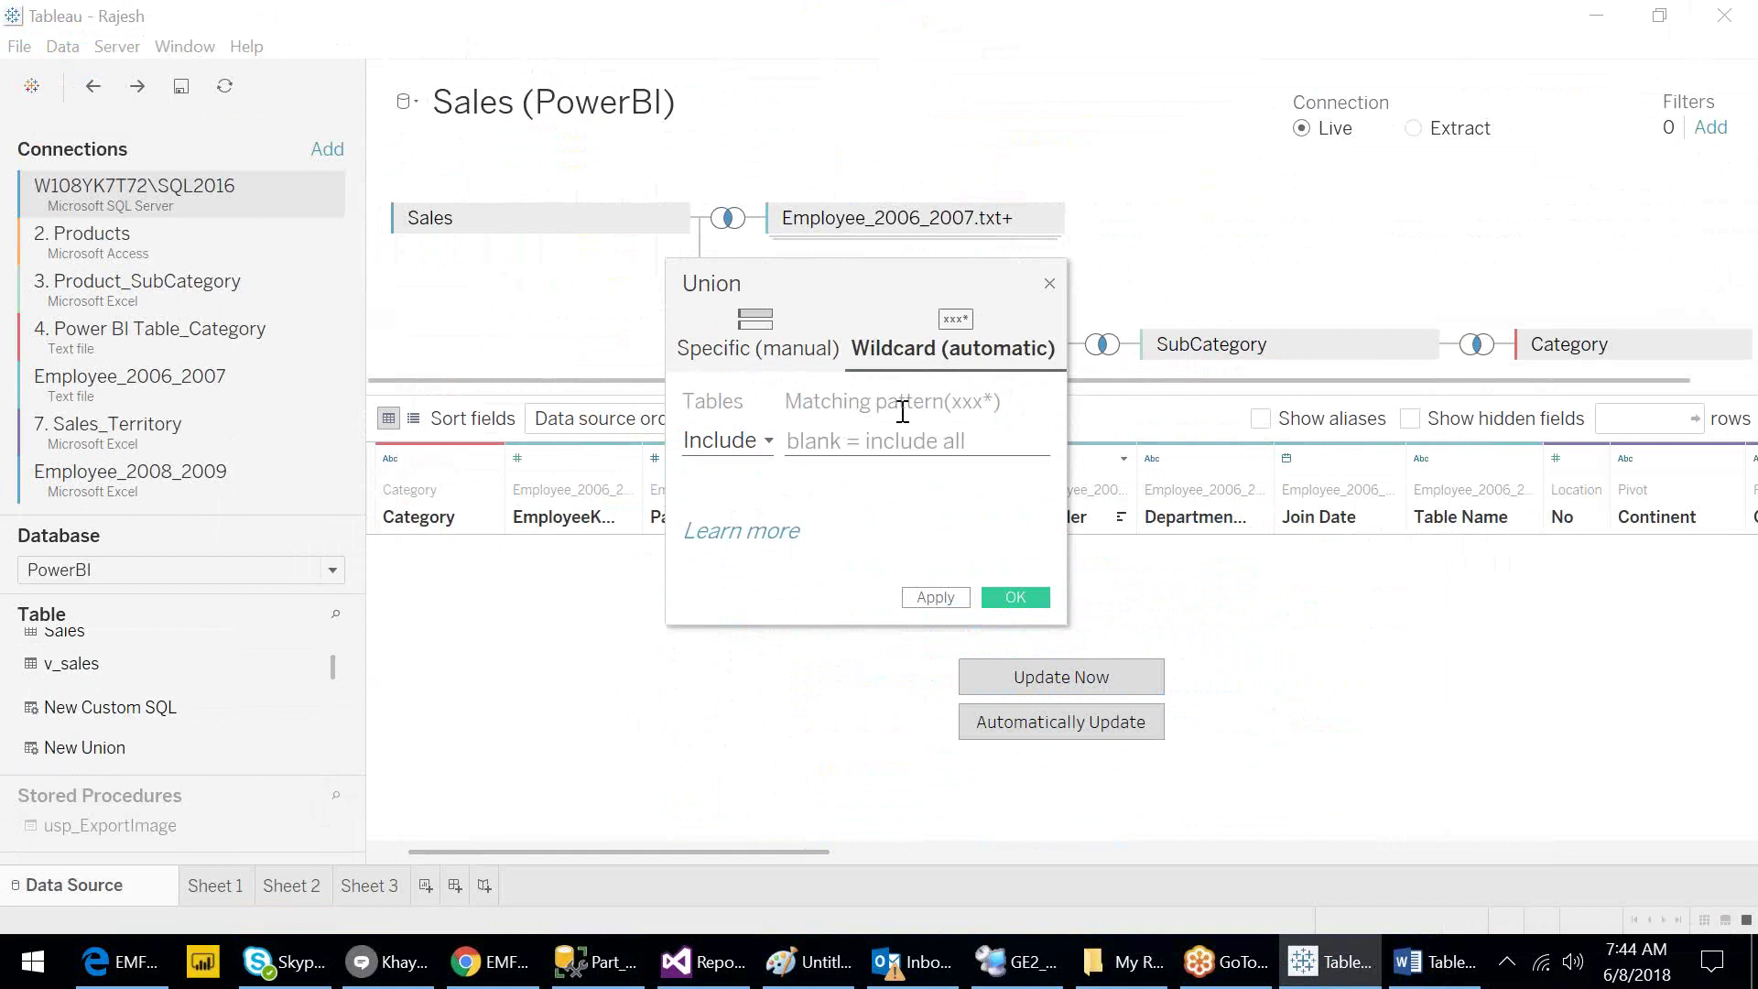
{"action": "left_click", "coordinate": [823, 441]}
{"action": "type", "text": "sales*"}
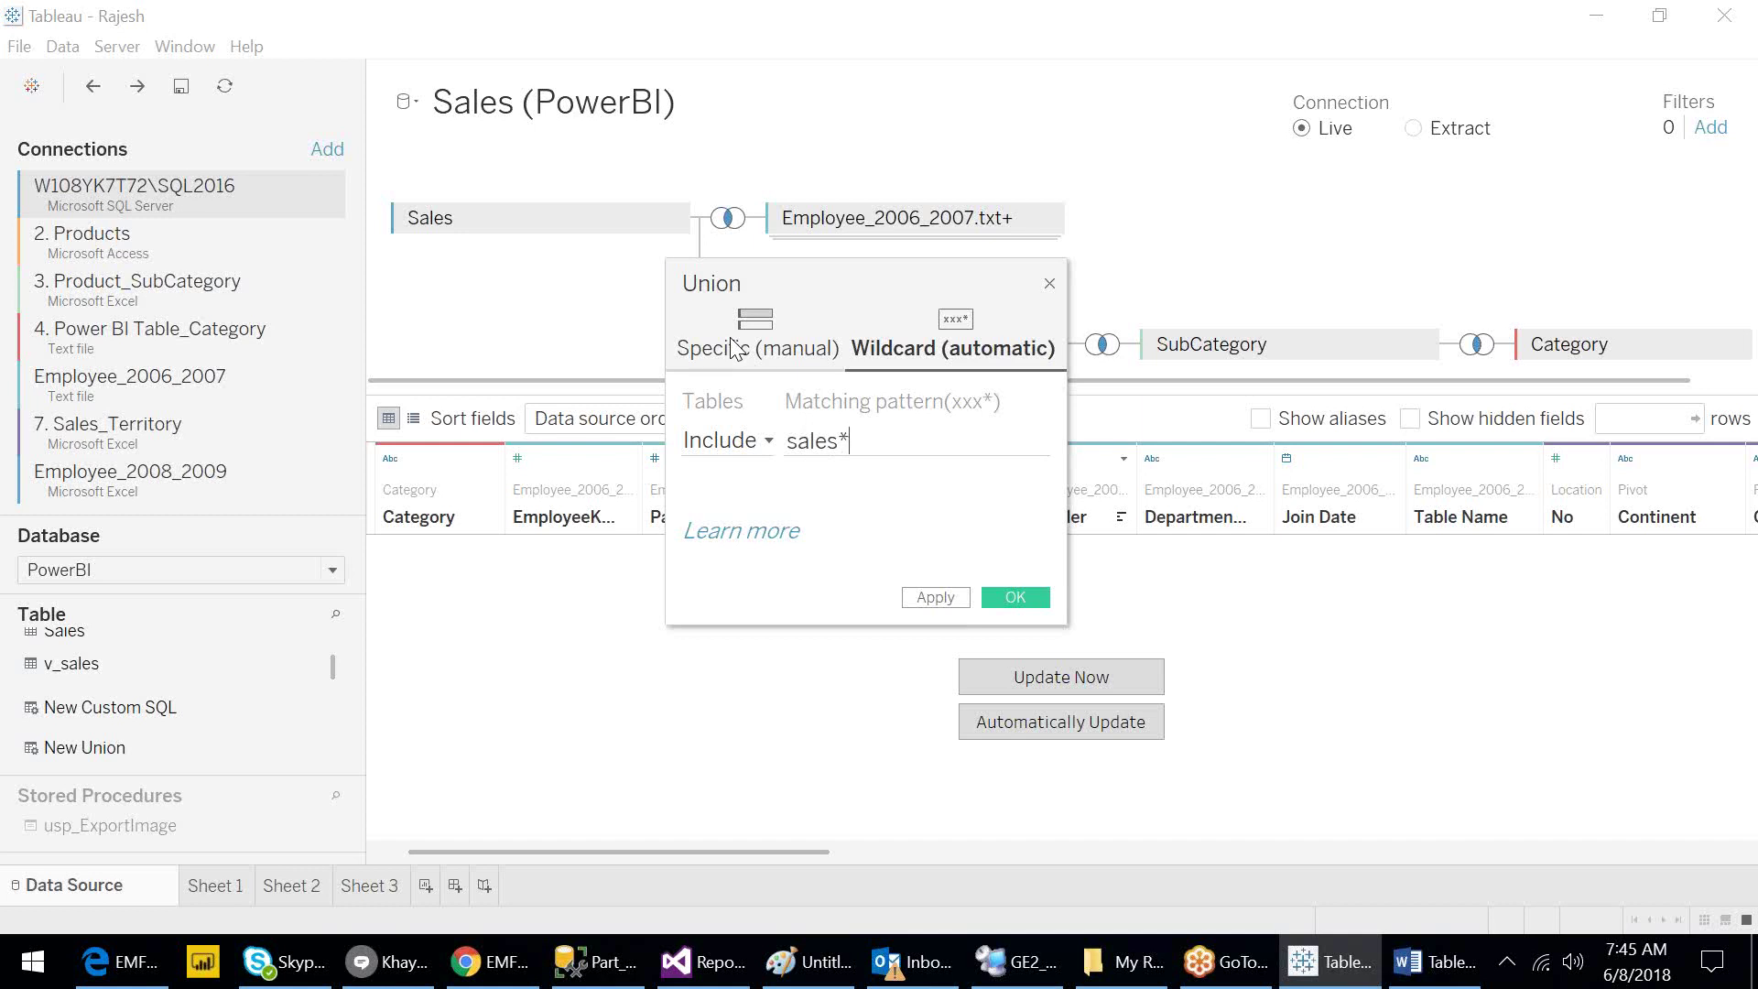
{"action": "left_click", "coordinate": [770, 440]}
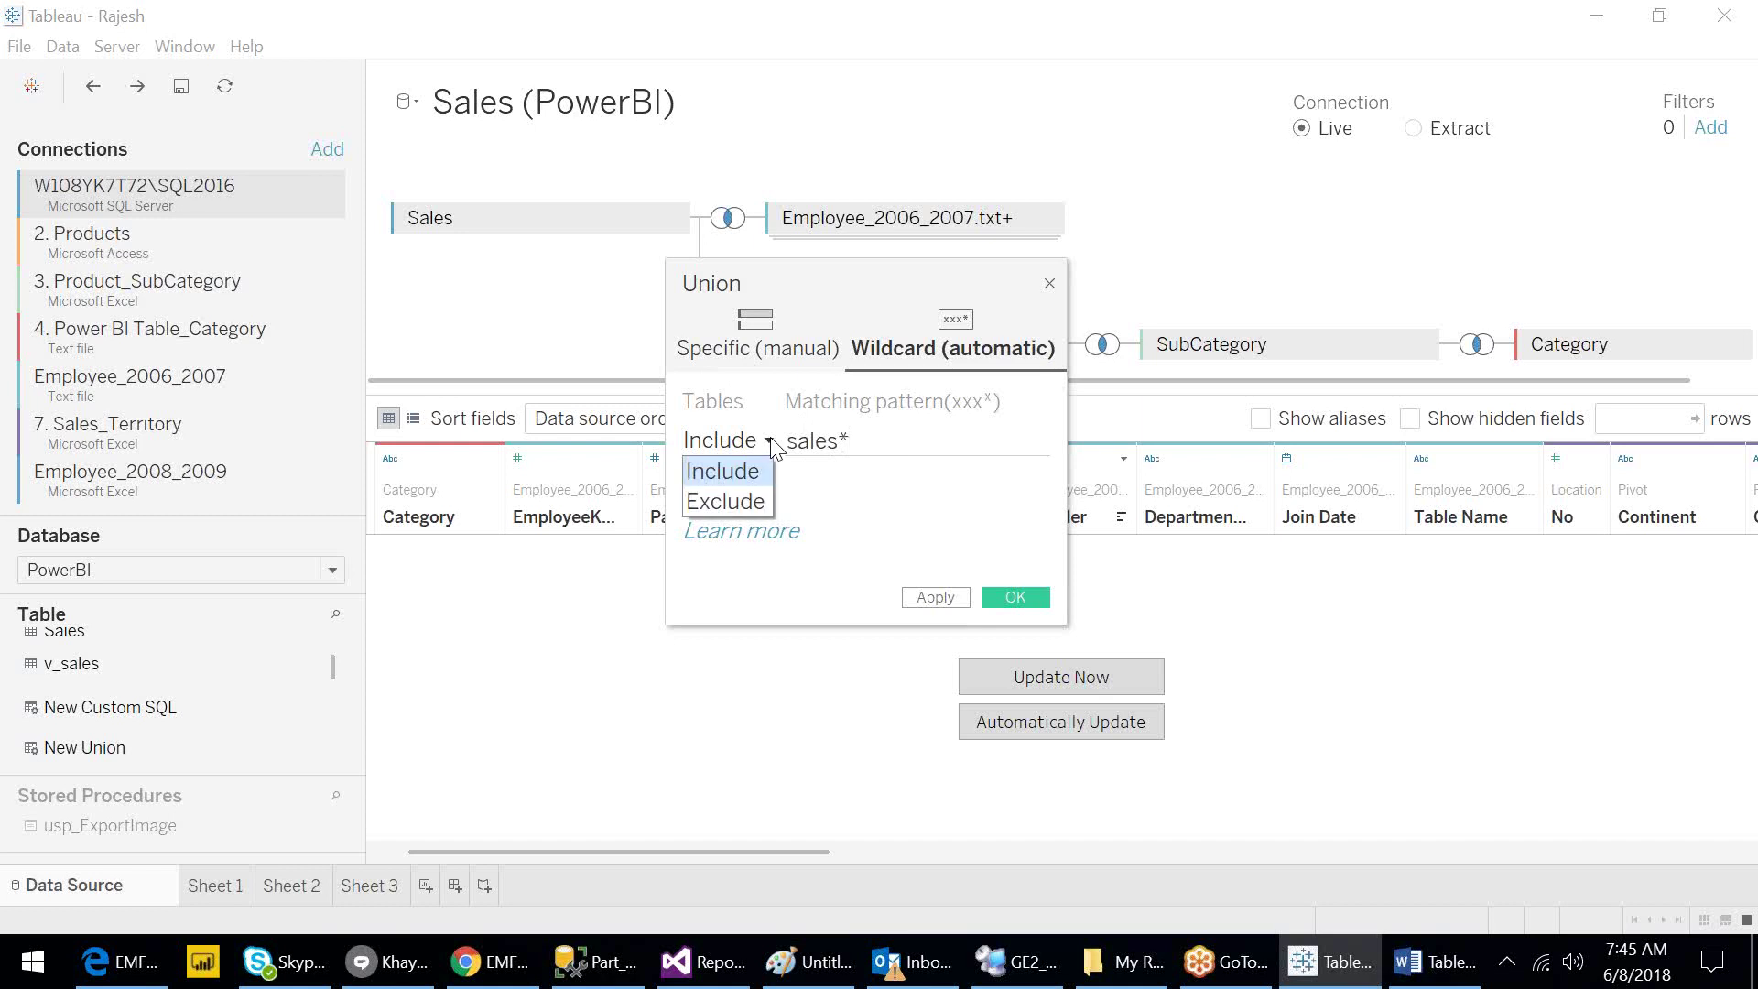
{"action": "left_click", "coordinate": [868, 511]}
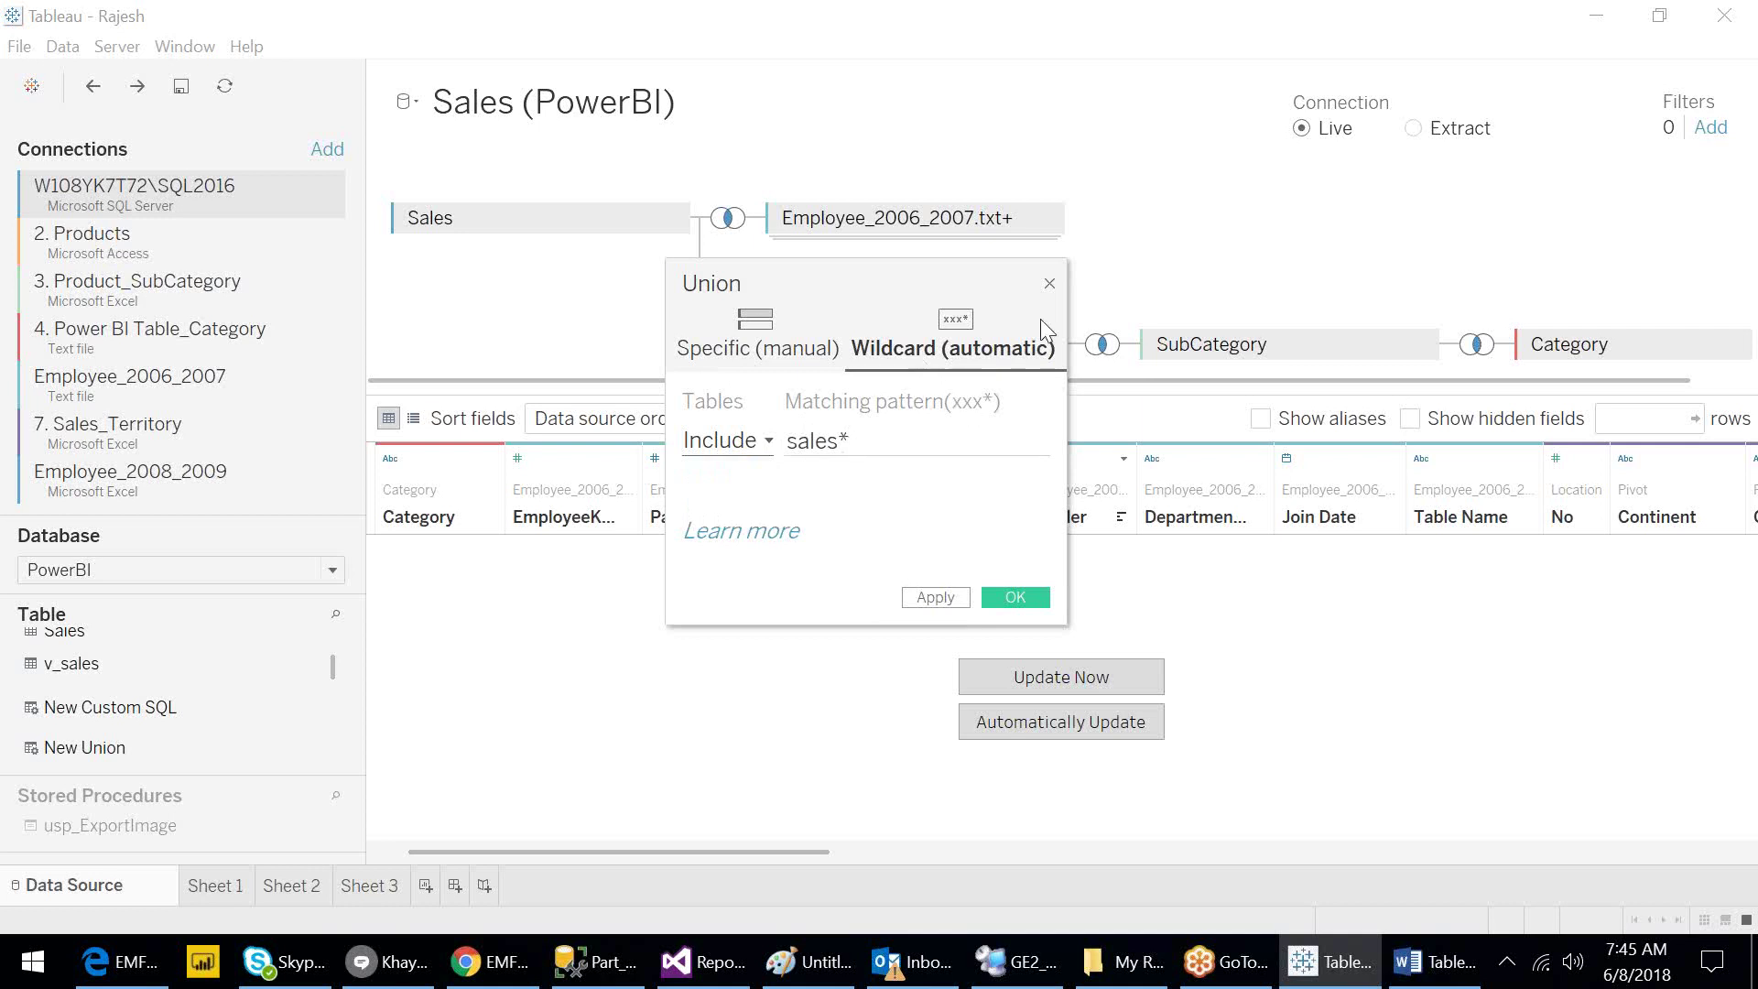
{"action": "left_click", "coordinate": [1051, 286]}
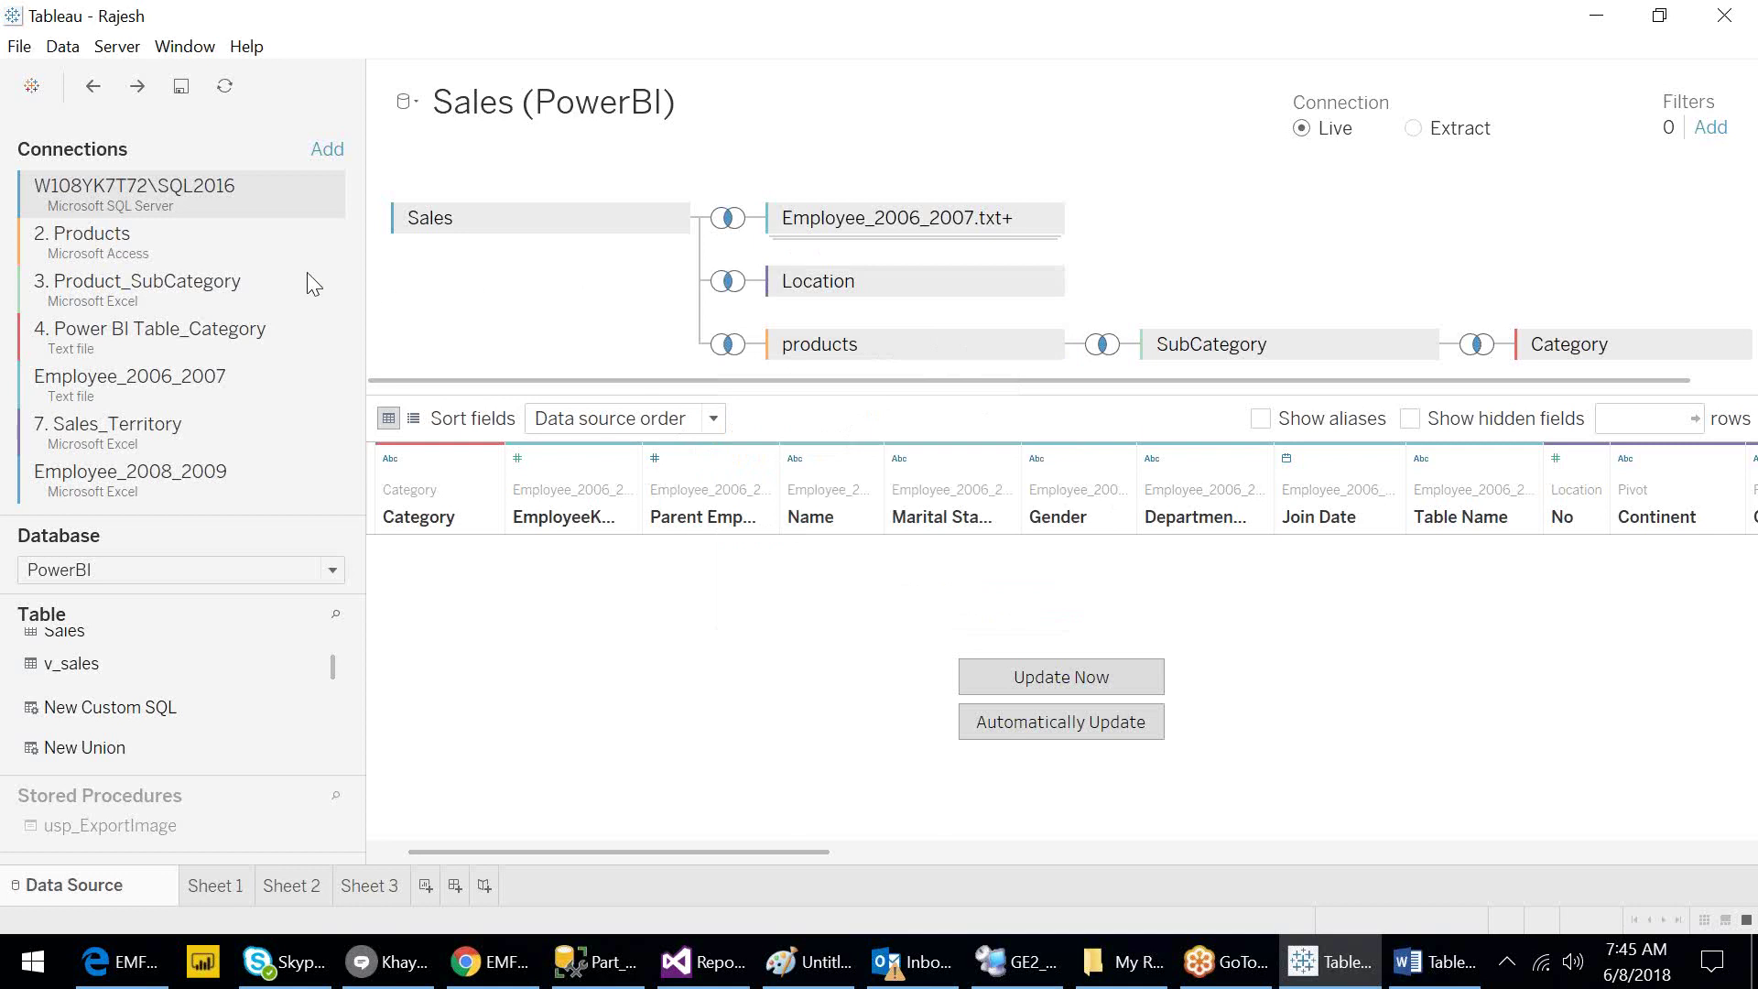
Open a new union for the Employee_2006_2007 connection, compare its manual and wildcard options, and close it without adding files.
{"action": "left_click", "coordinate": [203, 388]}
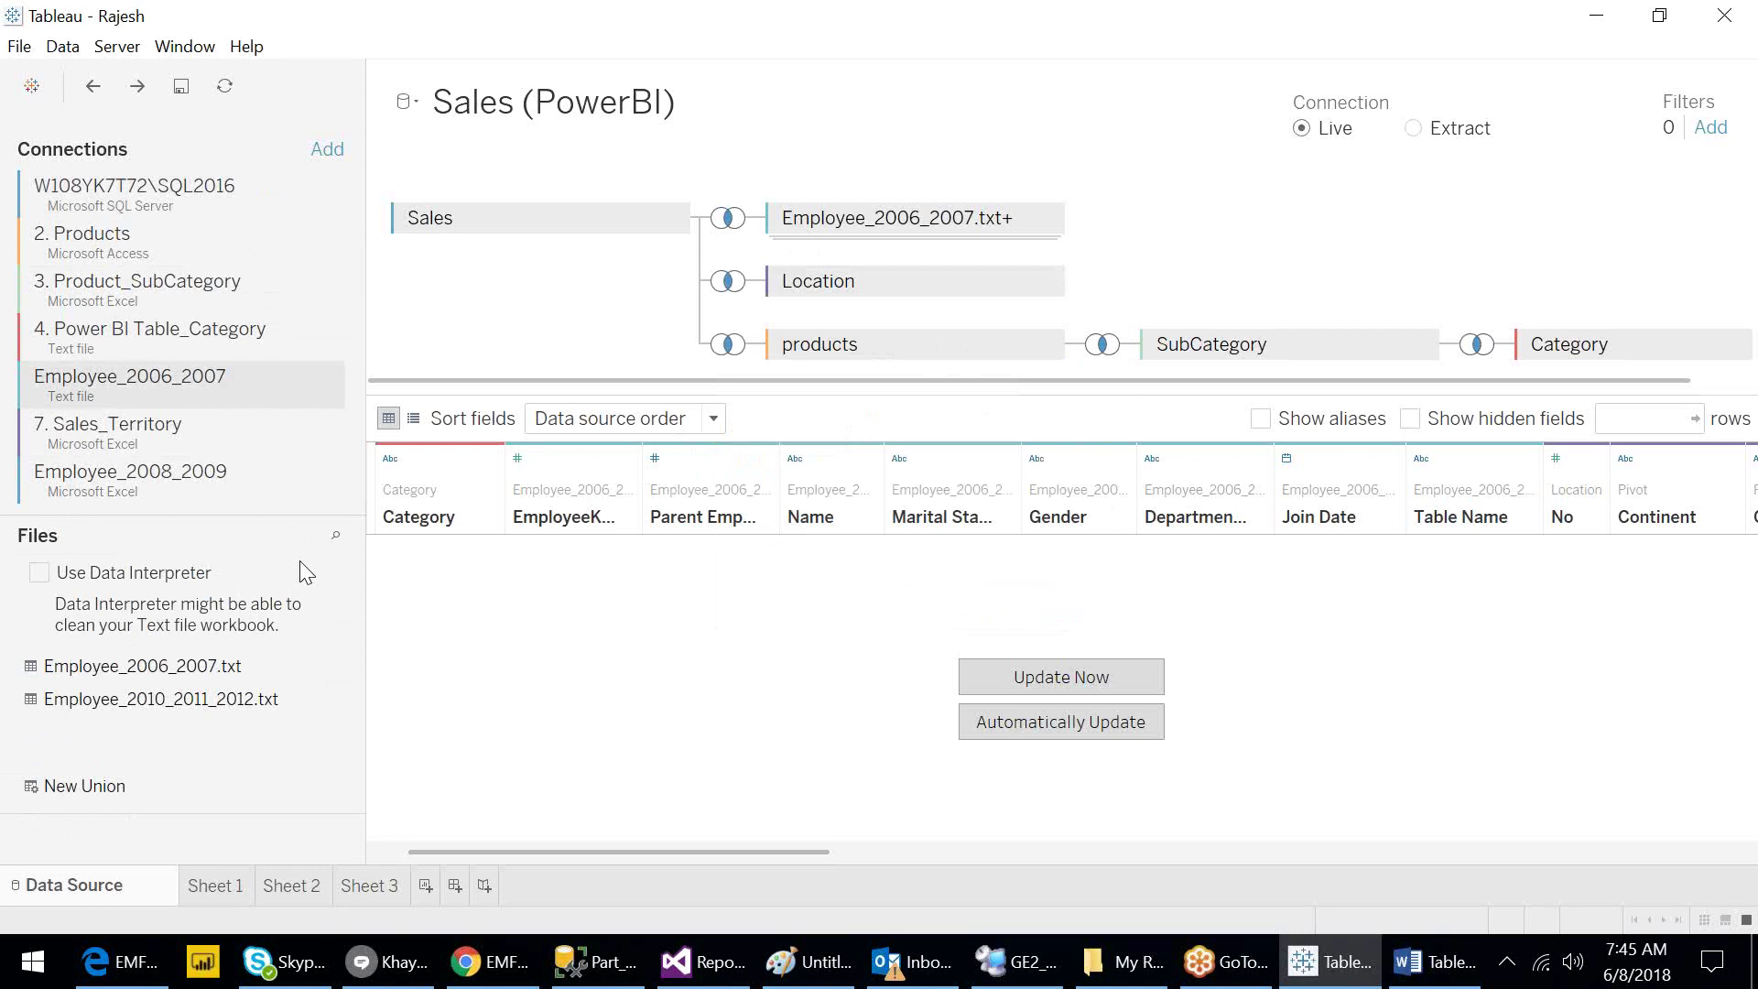
{"action": "left_click", "coordinate": [75, 795]}
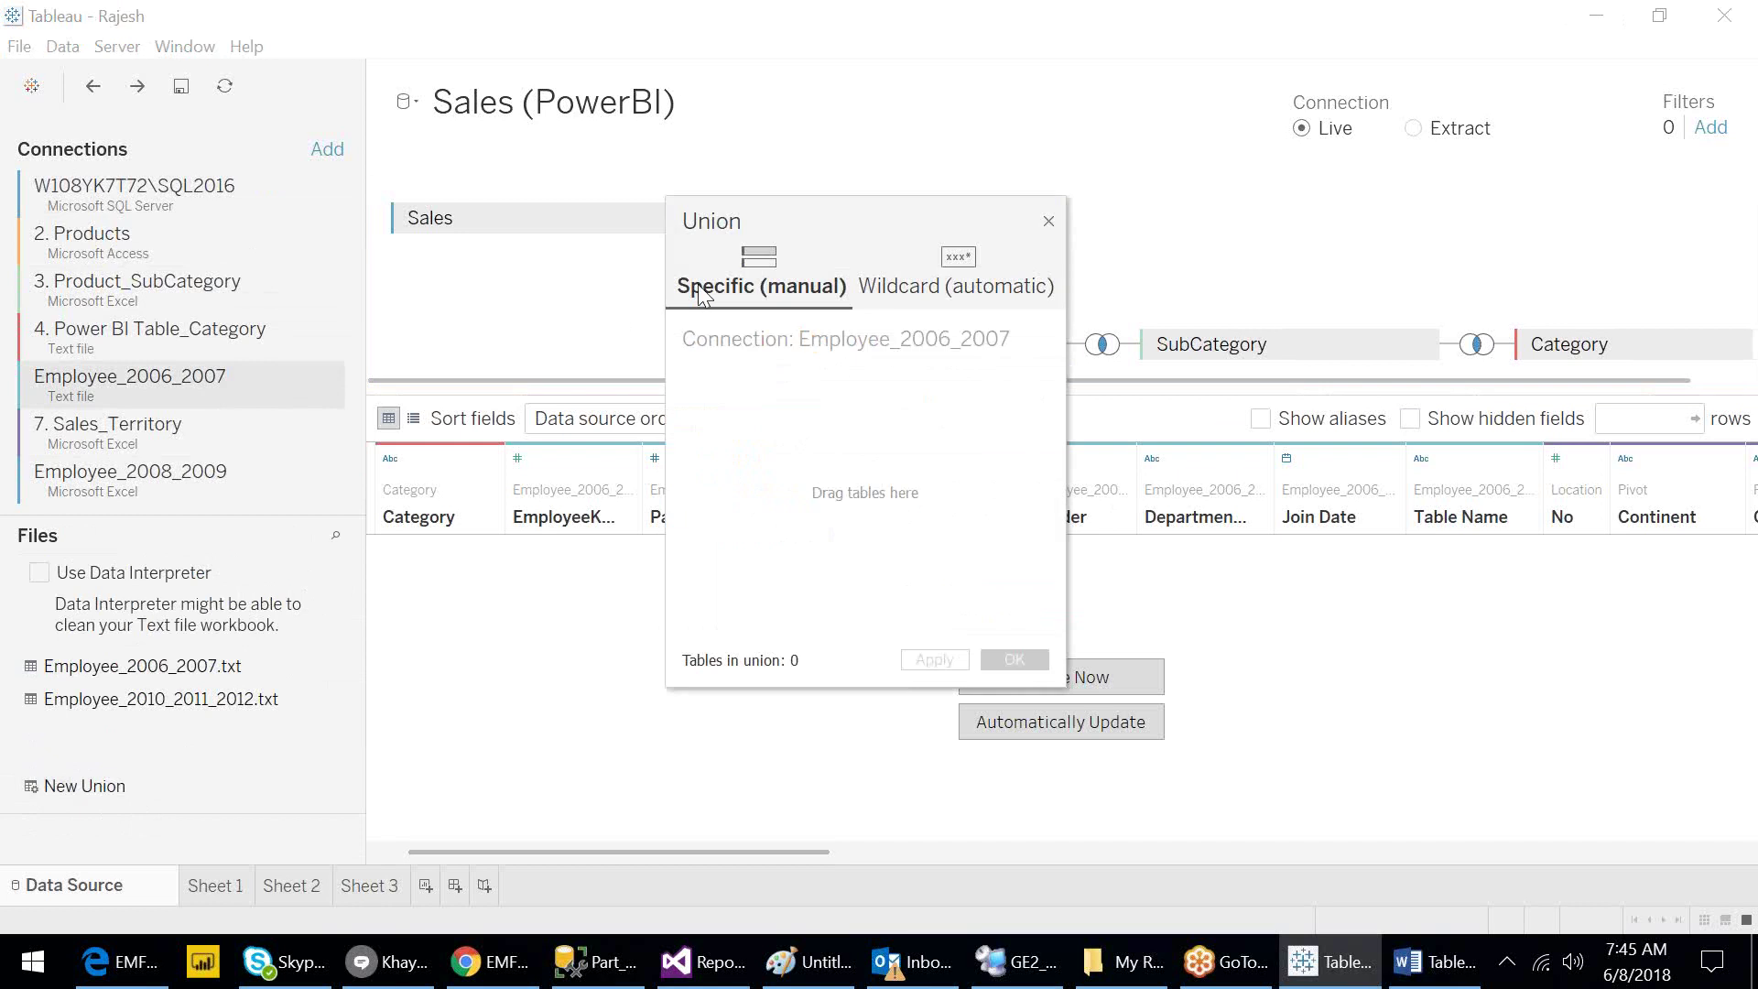
{"action": "left_click", "coordinate": [928, 296]}
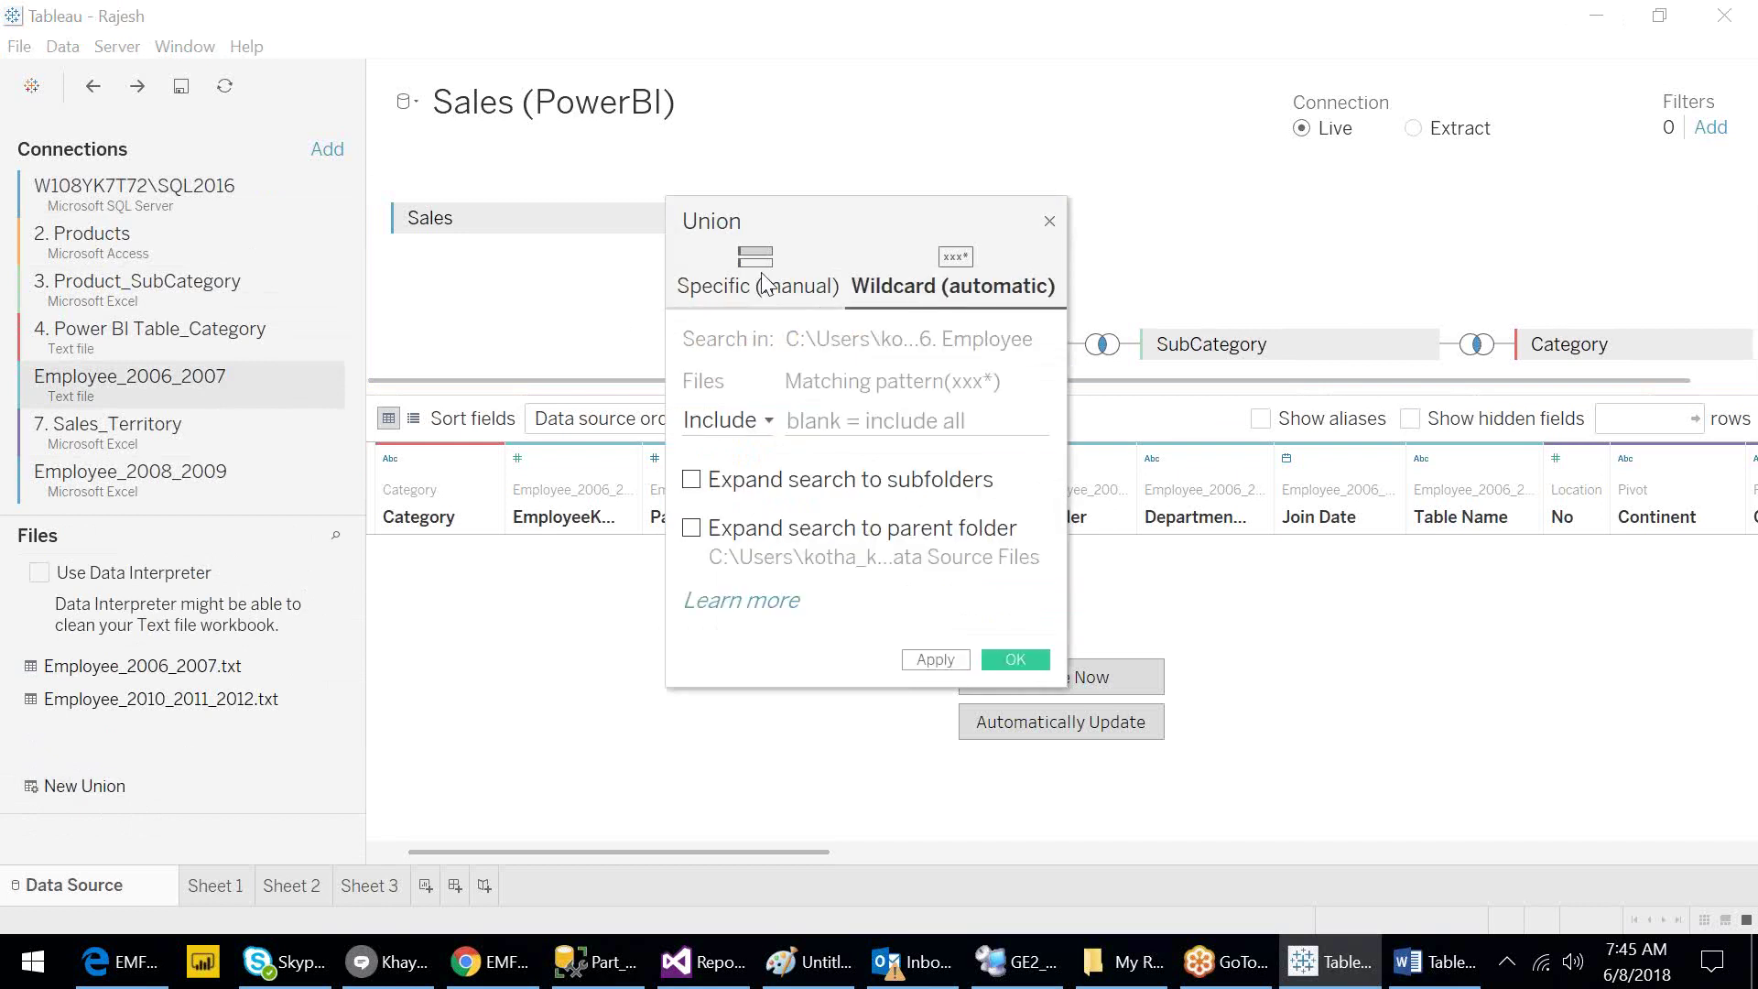
{"action": "left_click", "coordinate": [765, 284]}
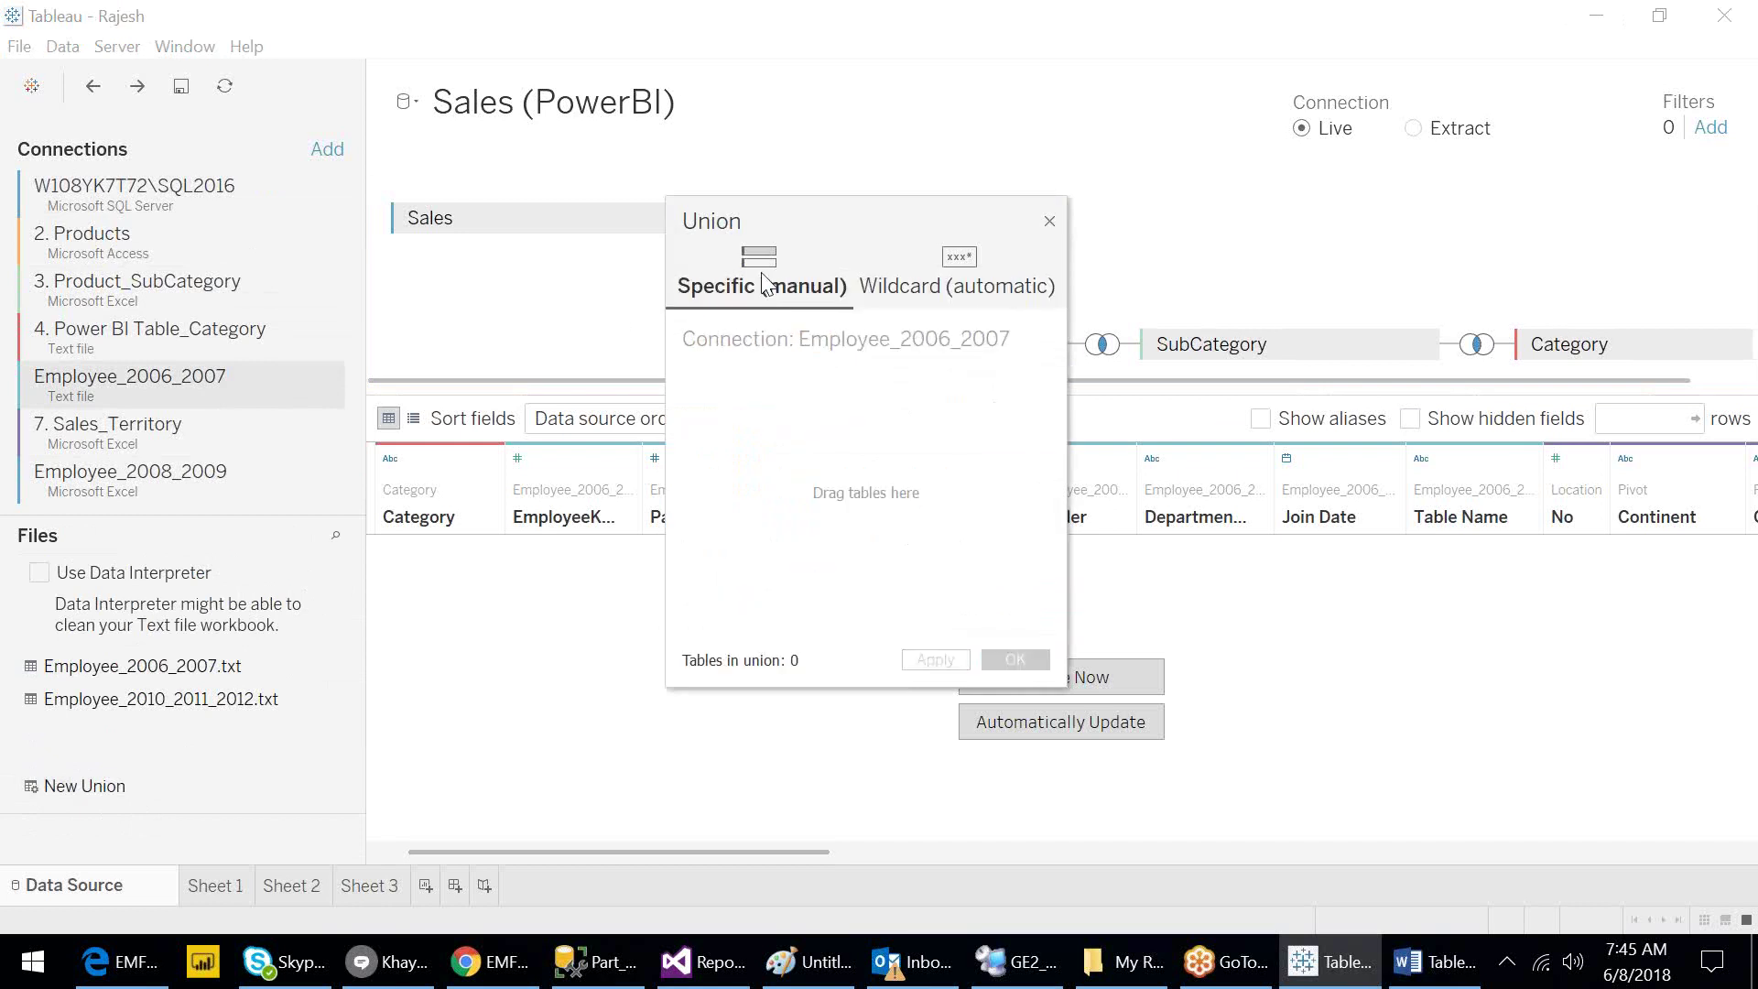
{"action": "left_click", "coordinate": [1050, 220]}
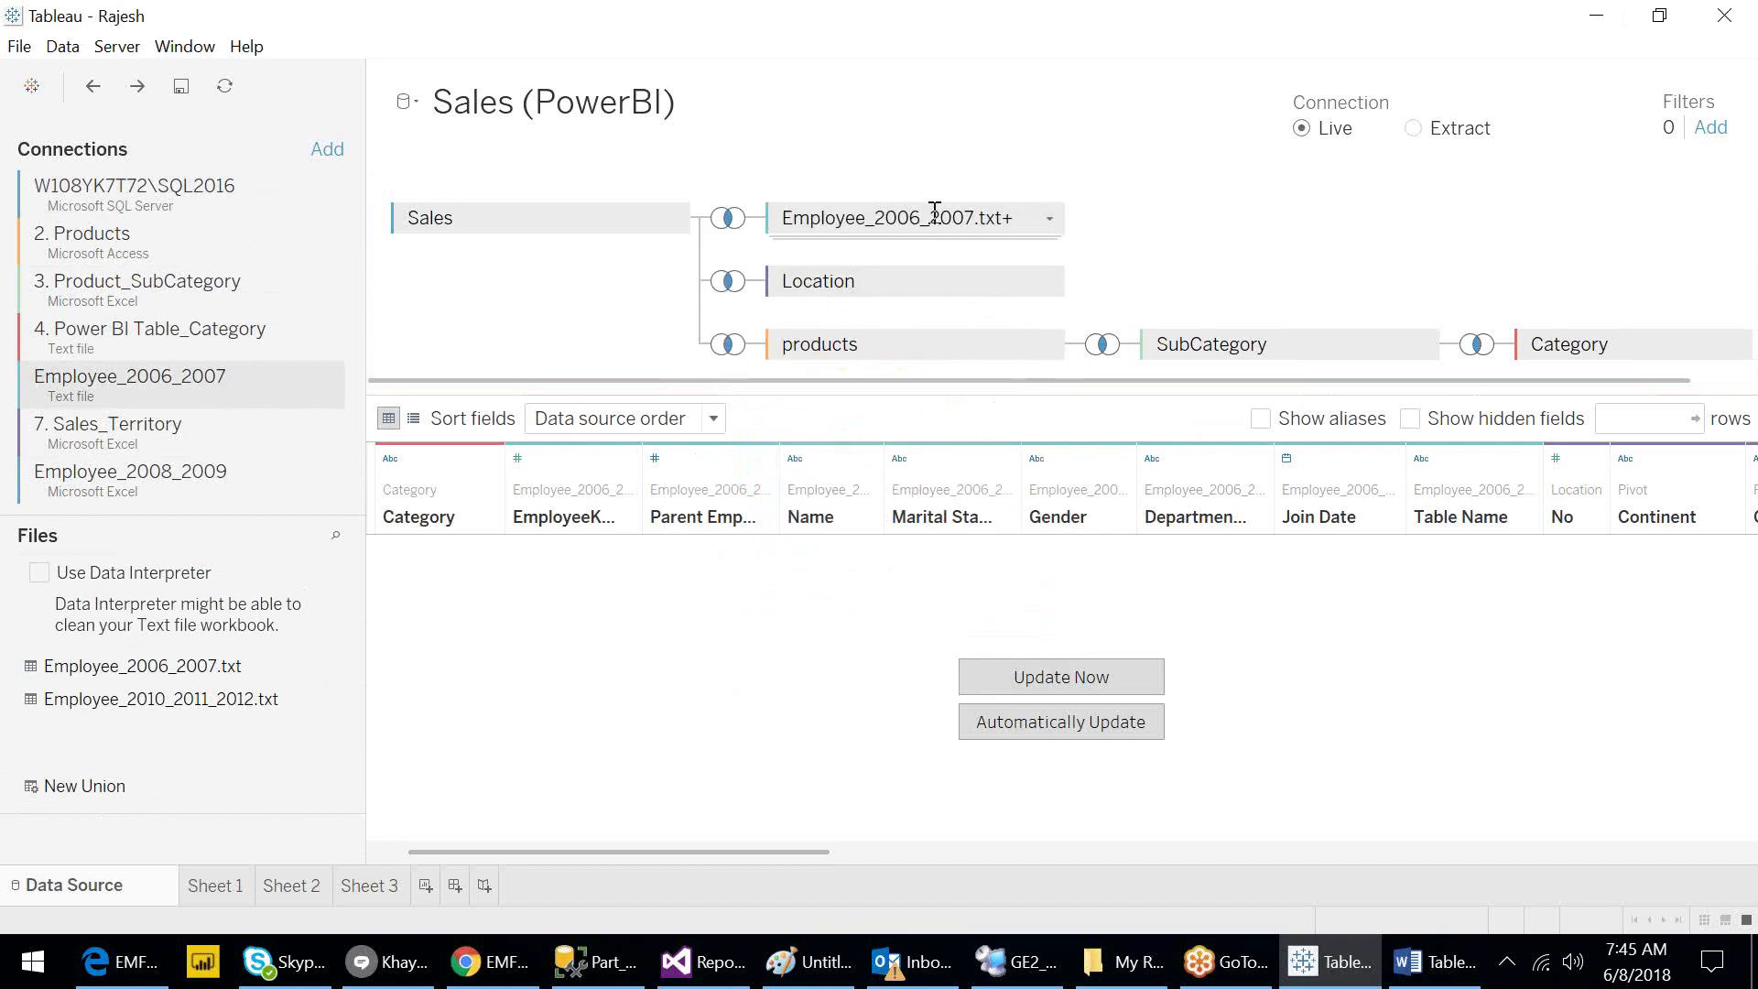
Open the existing Employee_2006_2007.txt+ union for editing, examine its manual and wildcard settings, and close it unchanged.
{"action": "left_click", "coordinate": [1052, 221]}
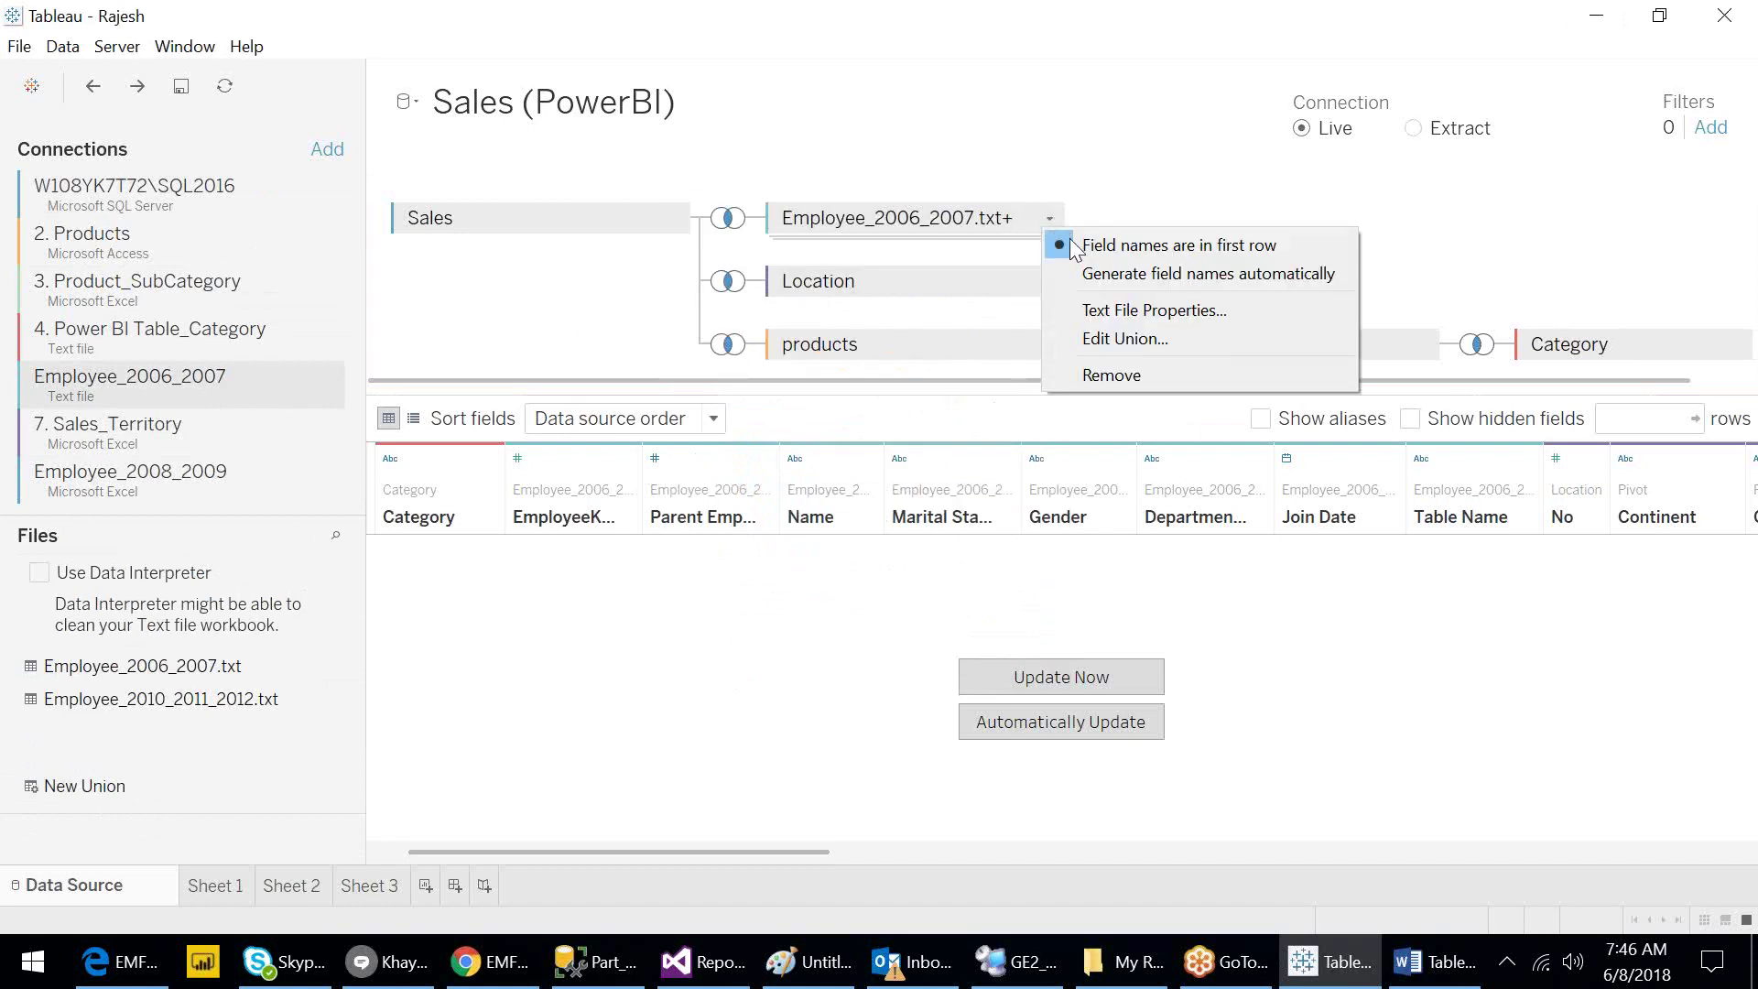
{"action": "left_click", "coordinate": [1108, 339]}
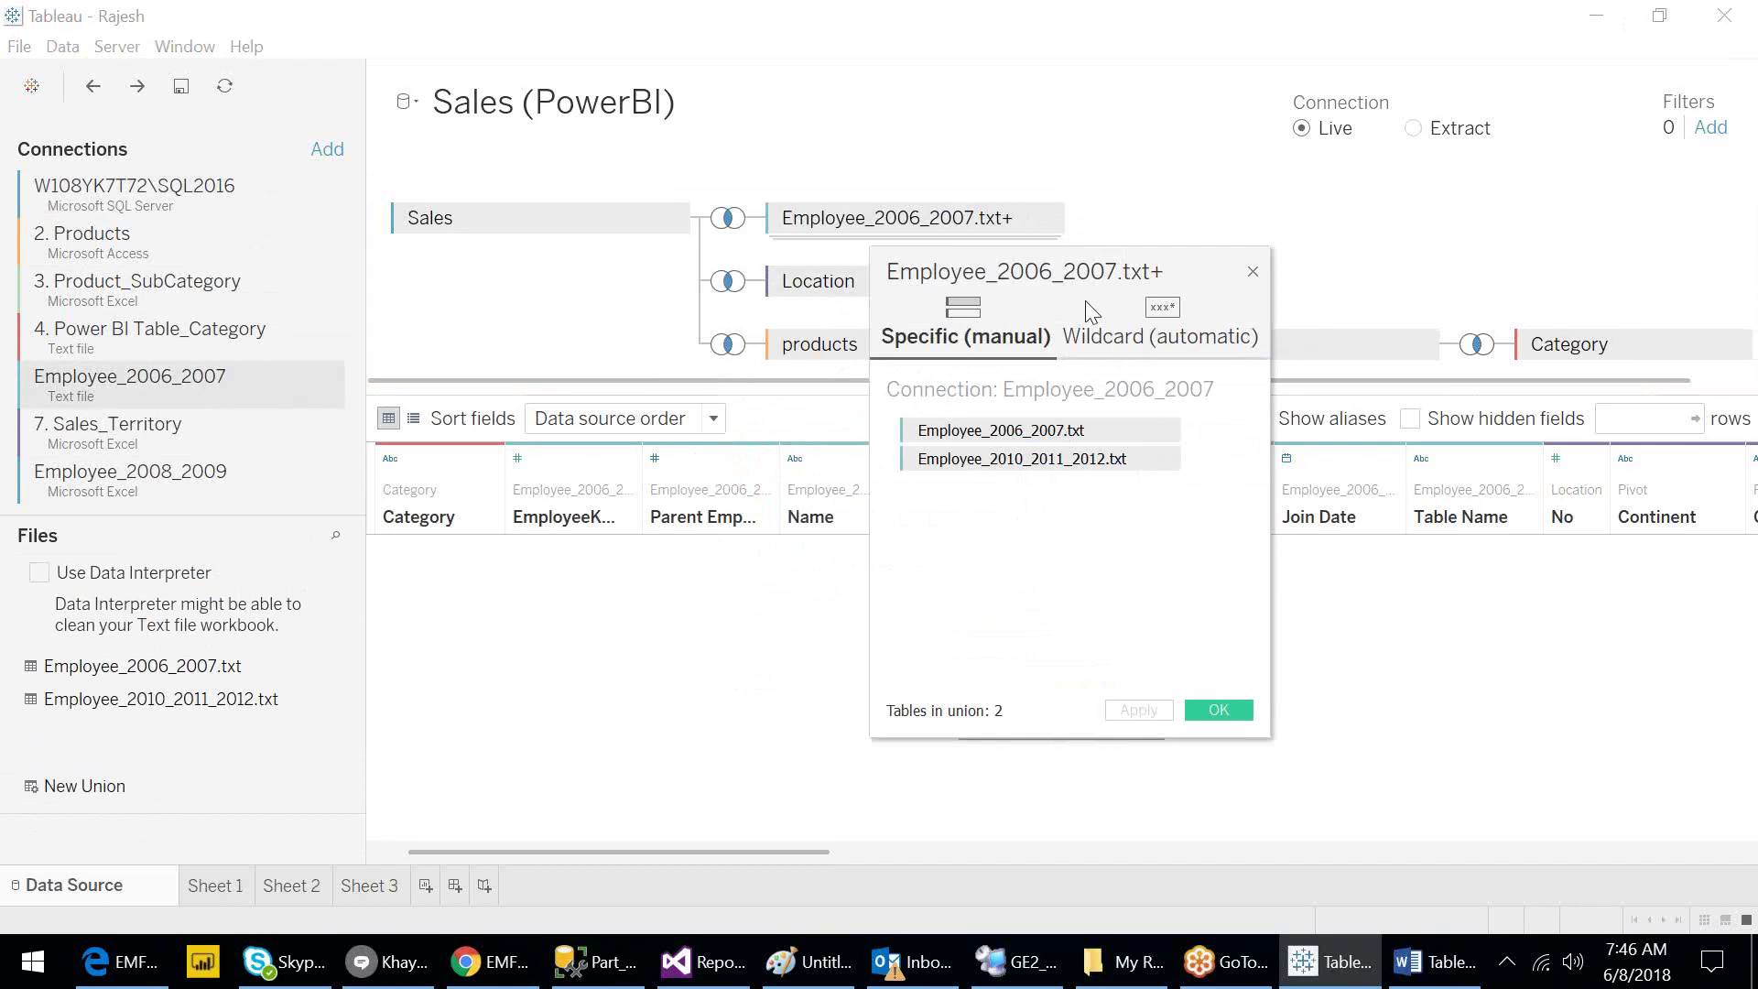
{"action": "left_click_drag", "start_coordinate": [1077, 274], "coordinate": [1337, 251]}
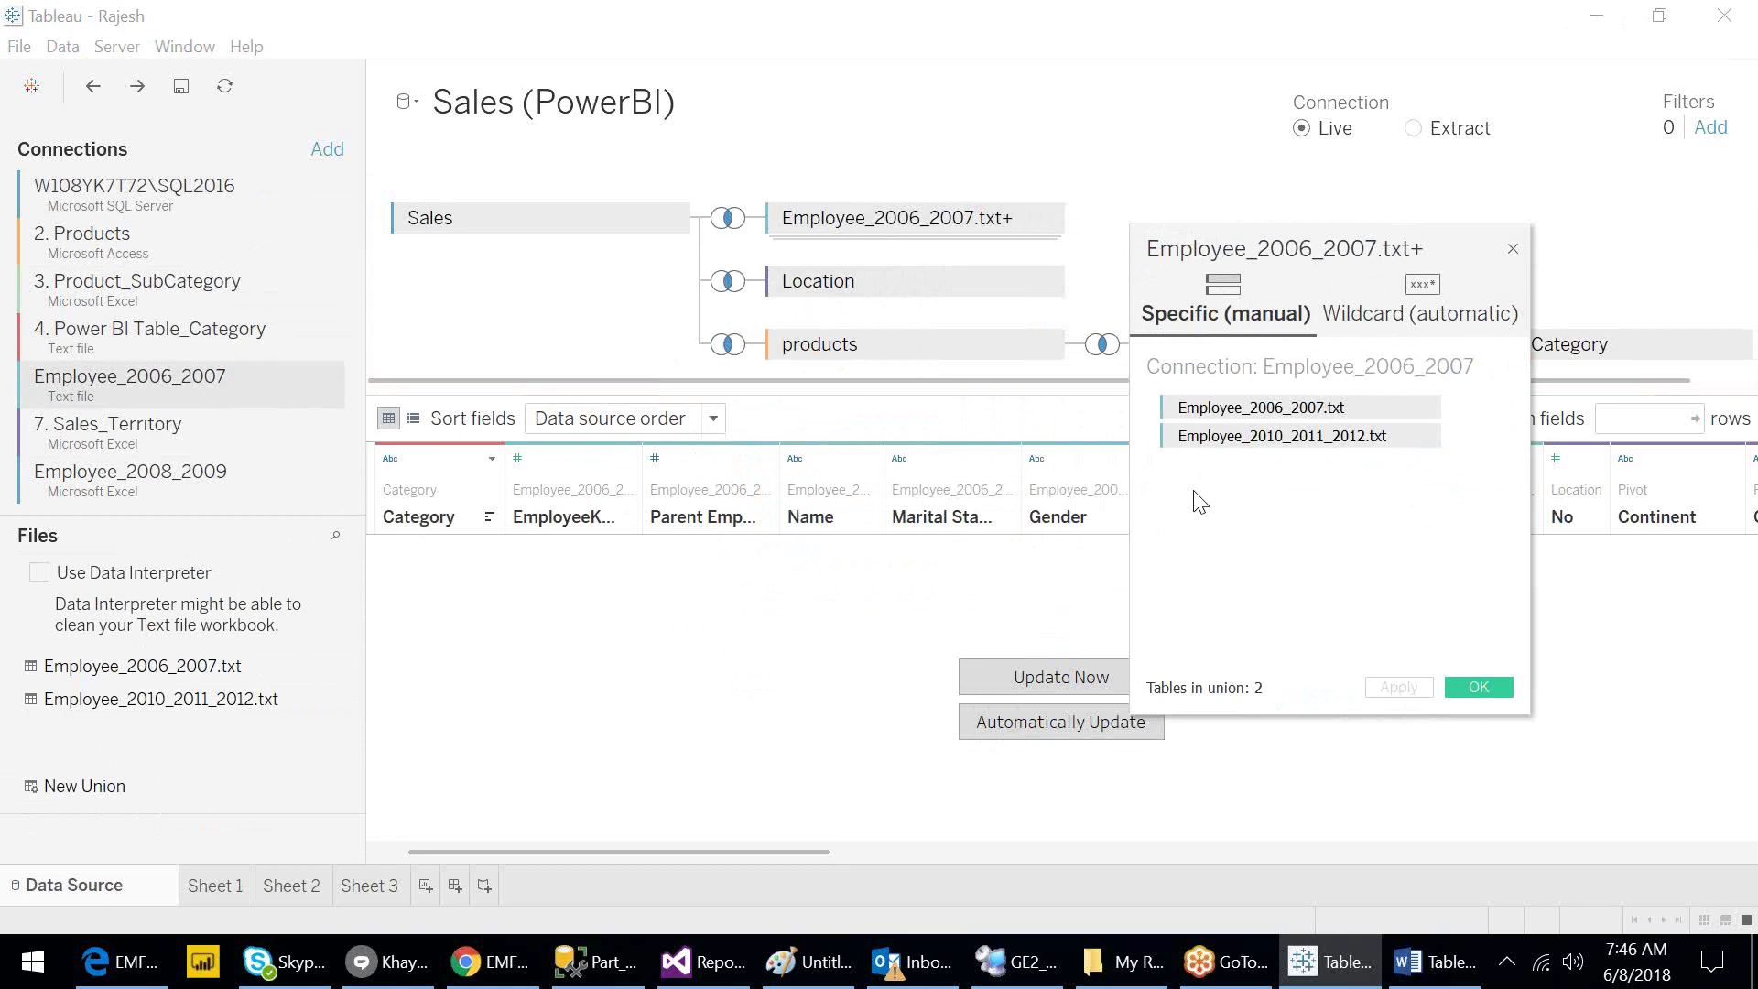
{"action": "left_click", "coordinate": [1390, 310]}
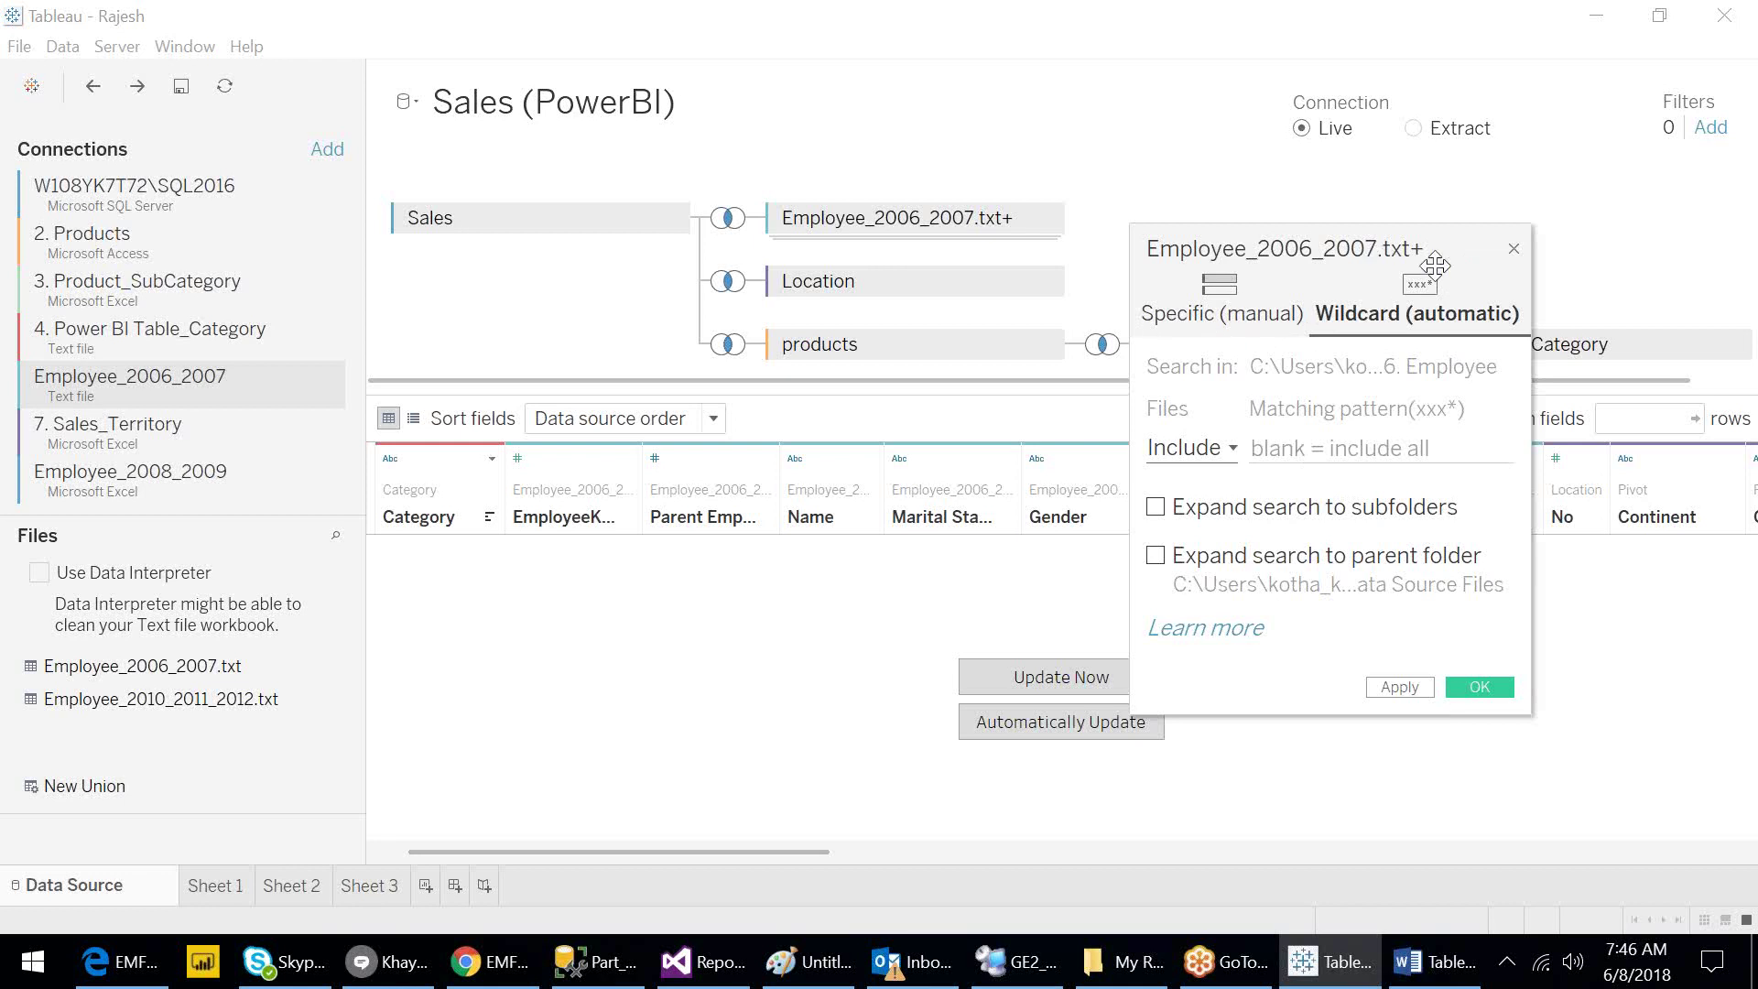
{"action": "left_click", "coordinate": [1514, 250]}
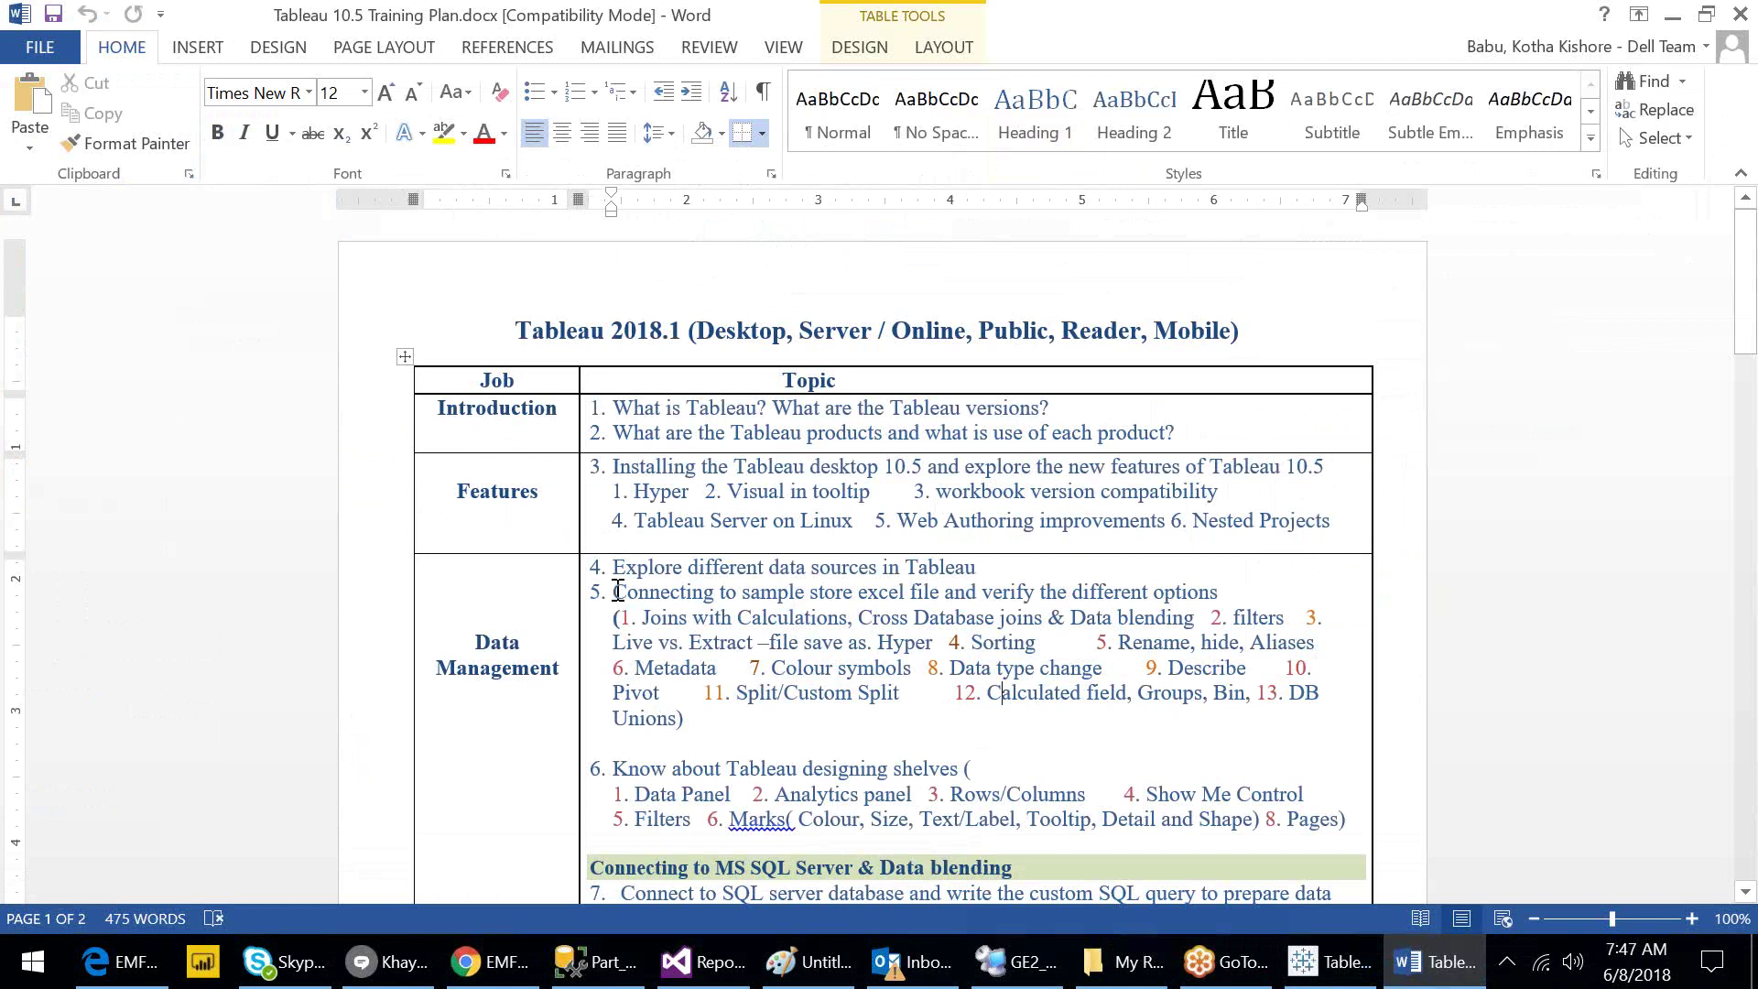
In the Word training plan, point out item 6, "Know about Tableau designing shelves", by highlighting its first word and clearing the highlight.
{"action": "left_click", "coordinate": [619, 767]}
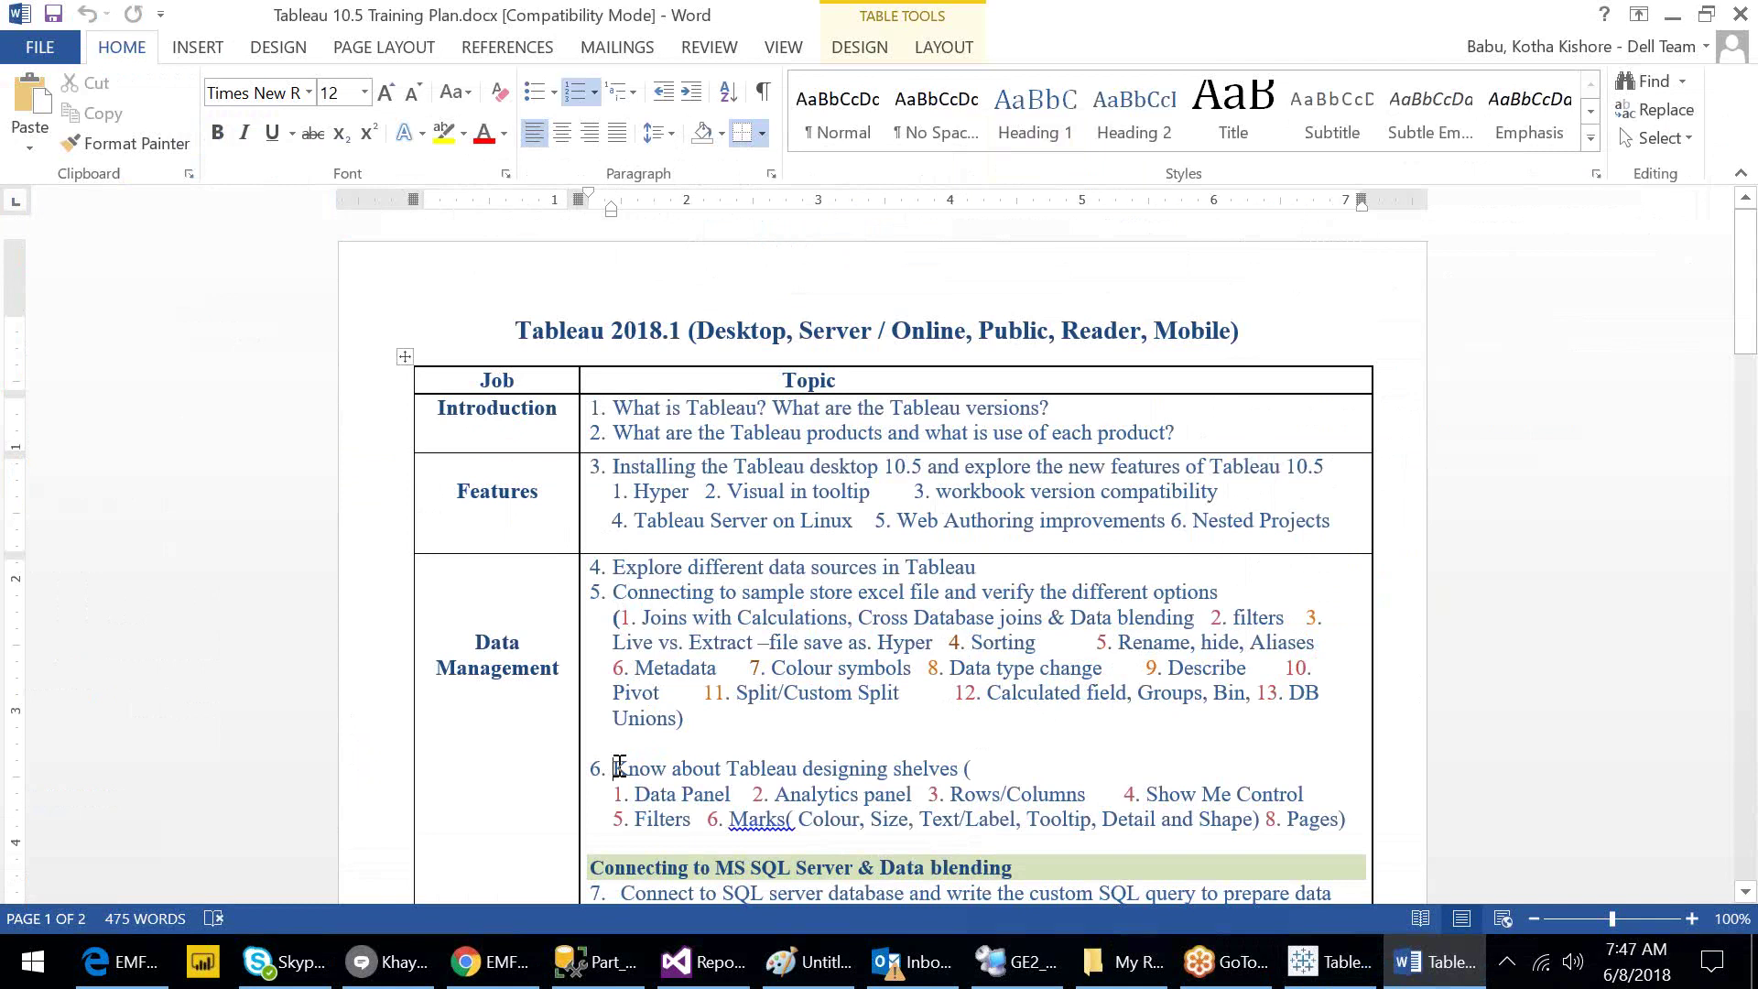
{"action": "left_click_drag", "start_coordinate": [619, 767], "coordinate": [676, 775]}
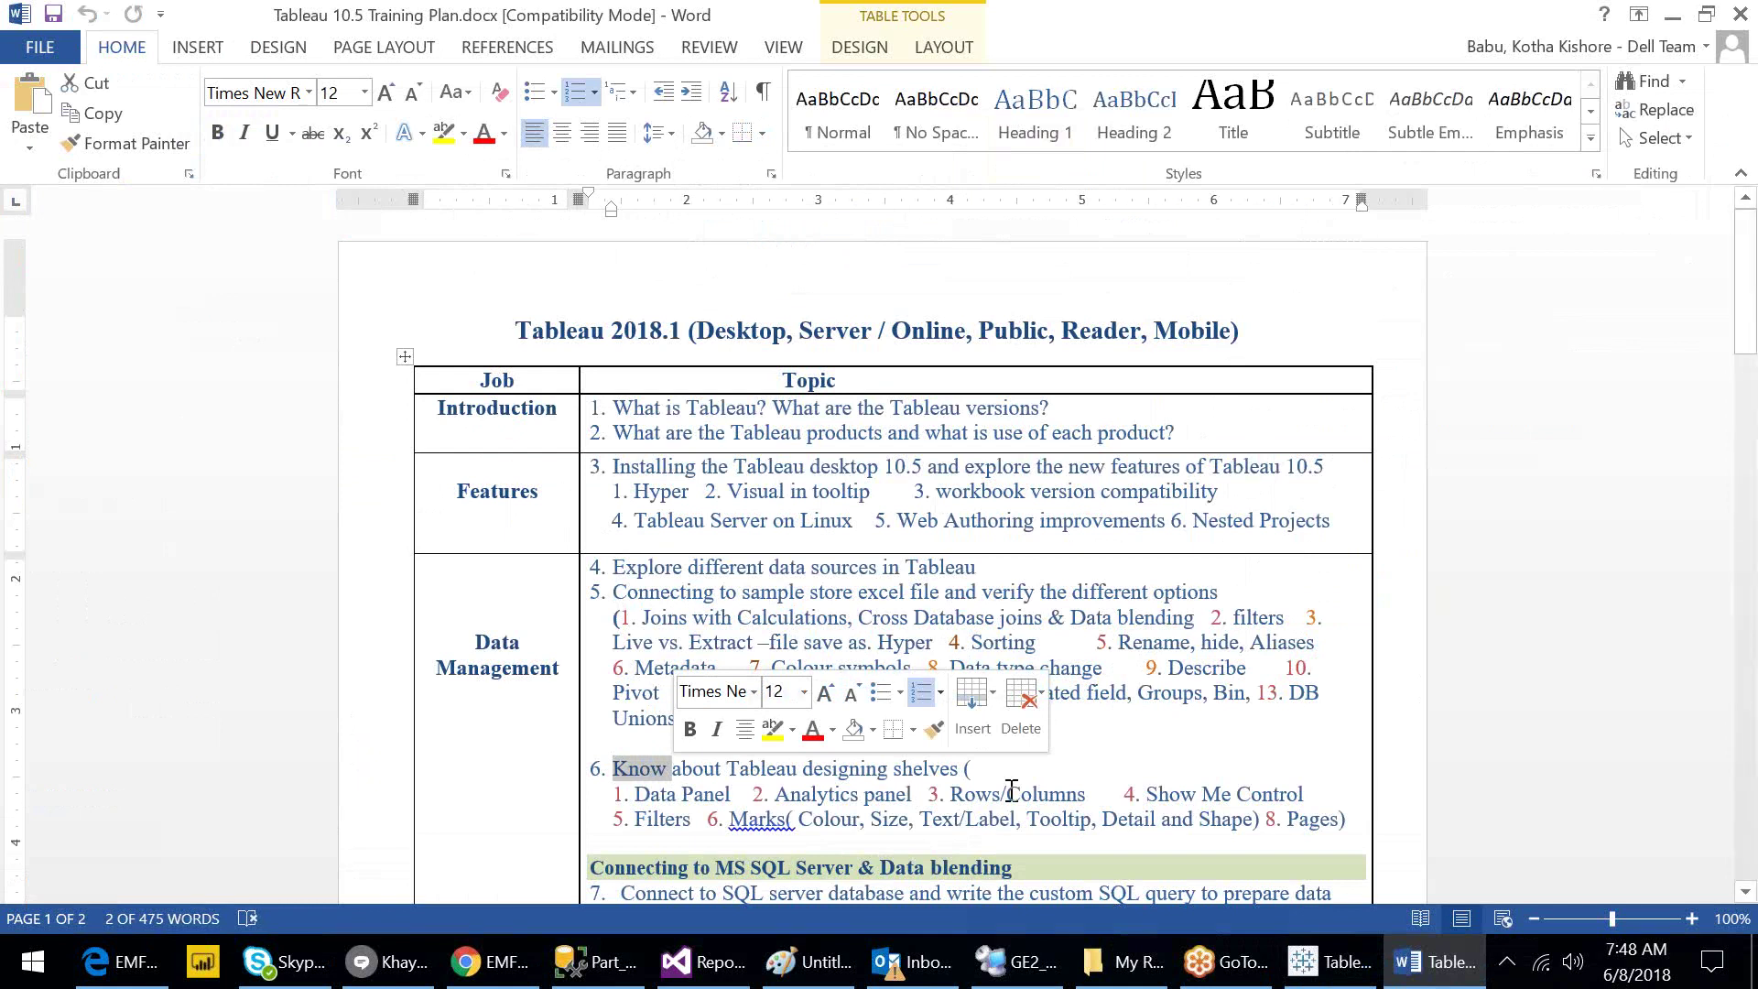
{"action": "left_click", "coordinate": [1088, 769]}
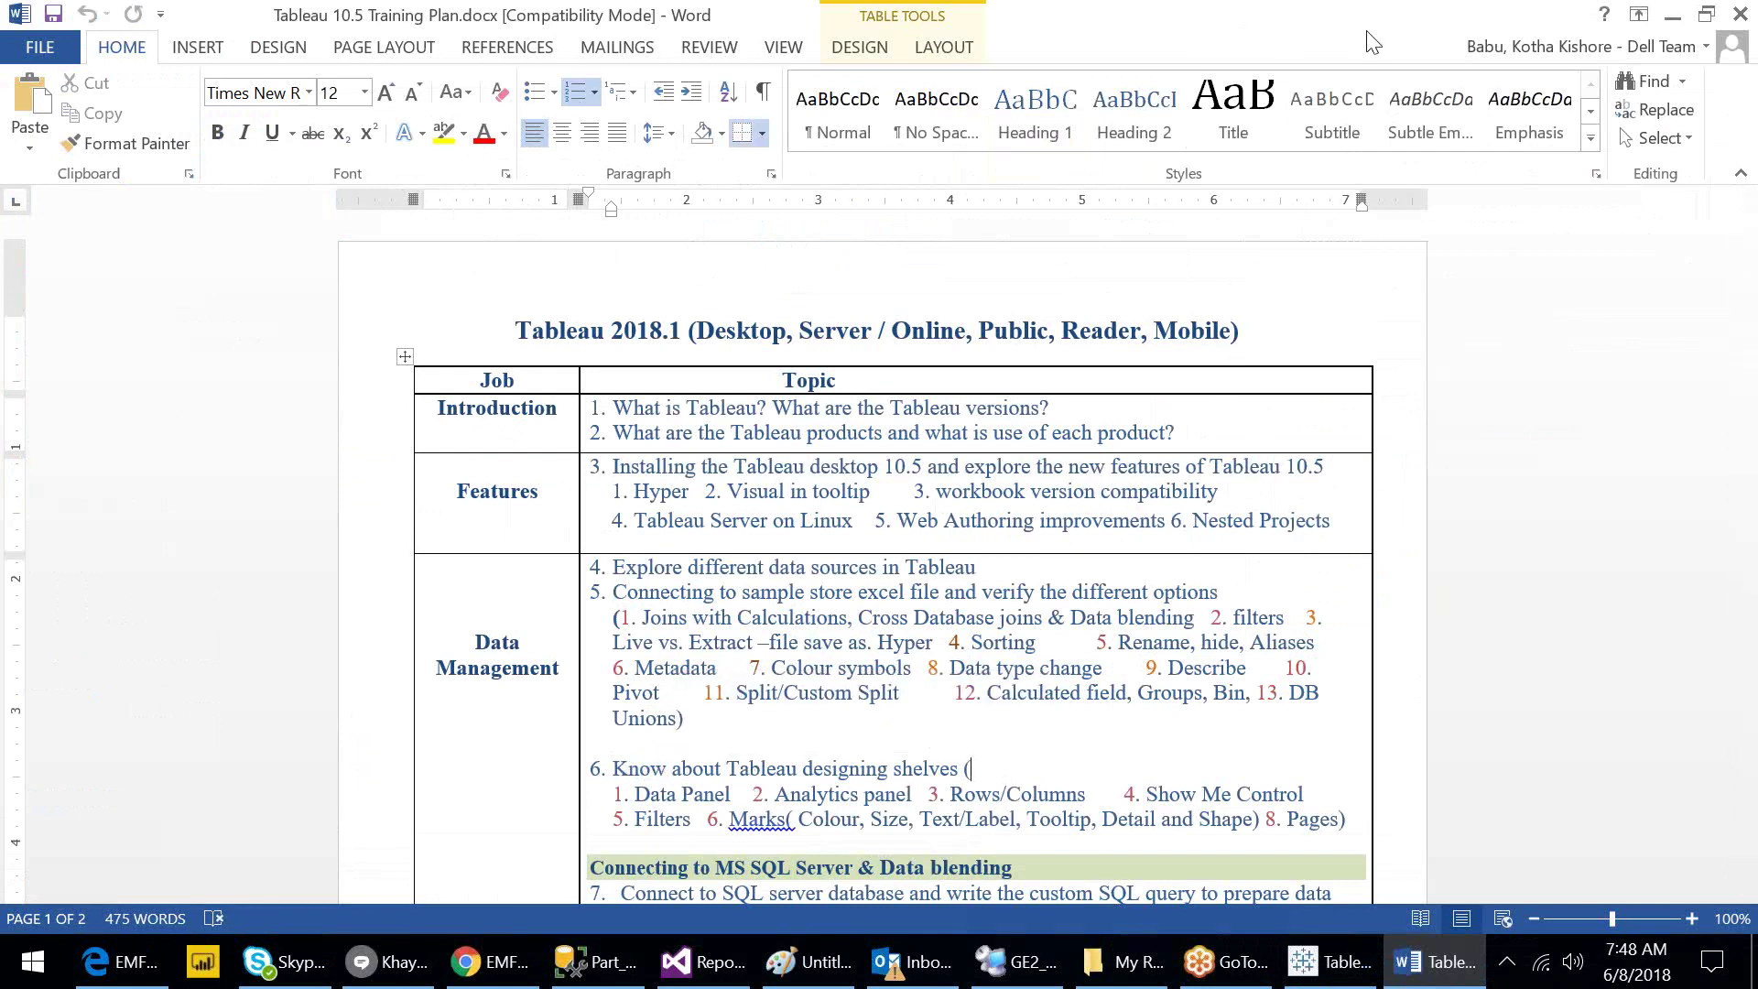